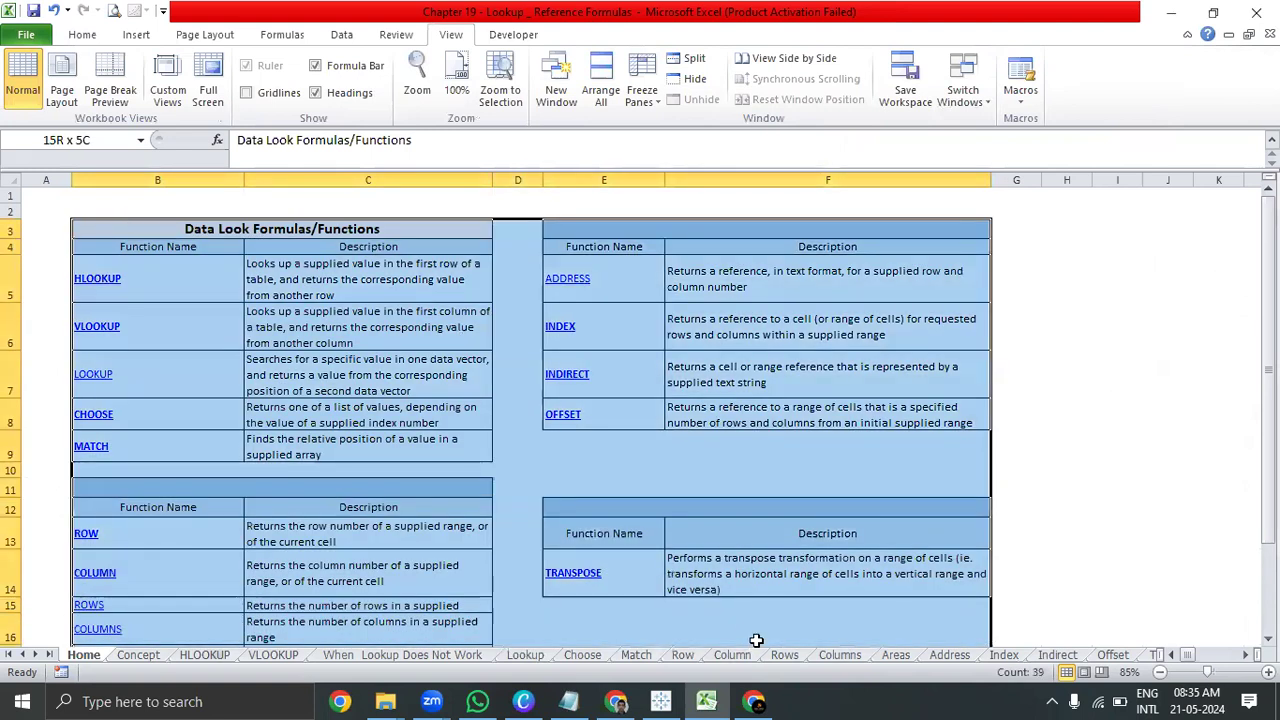
# - Read the HLOOKUP and VLOOKUP descriptions in the function overview on the Home sheet
pyautogui.click(338, 334)
pyautogui.click(340, 272)
pyautogui.scroll(-3, 330, 290)
pyautogui.scroll(3, 330, 290)
pyautogui.click(325, 327)
pyautogui.click(338, 290)
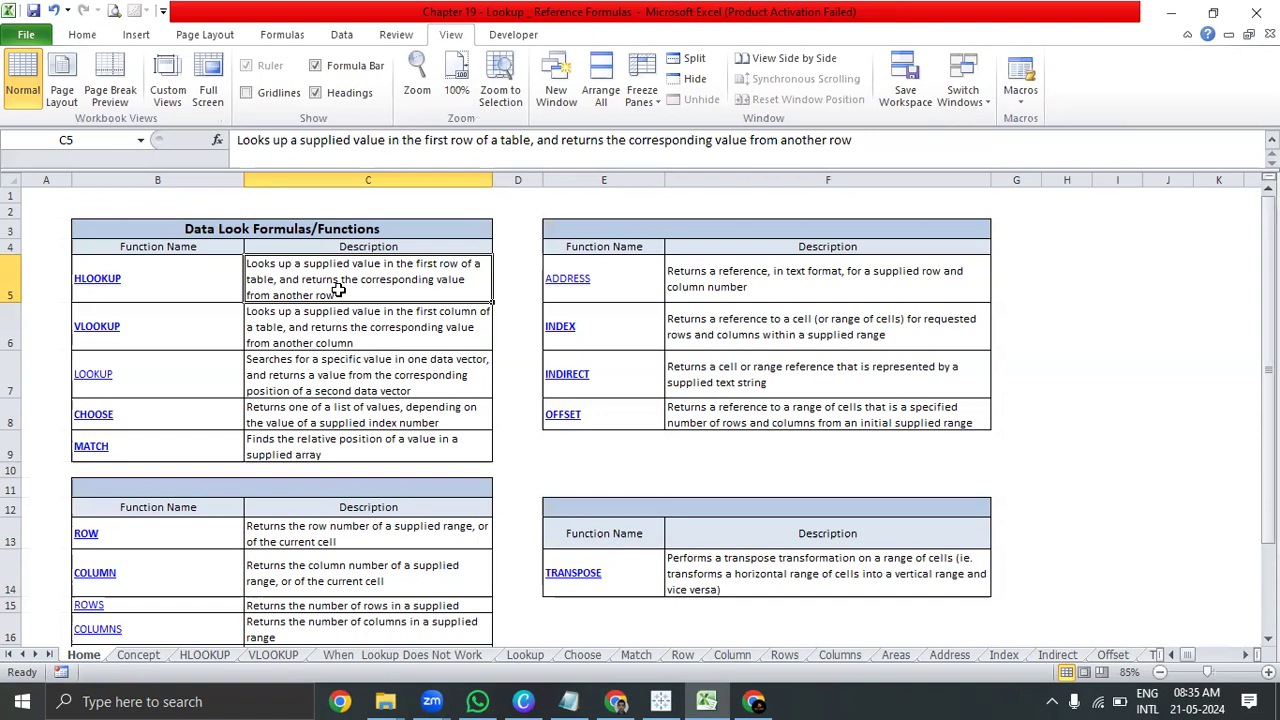
# - Open the HLOOKUP sheet through its link in the function overview and look through the examples
pyautogui.click(93, 280)
pyautogui.click(304, 364)
pyautogui.click(335, 284)
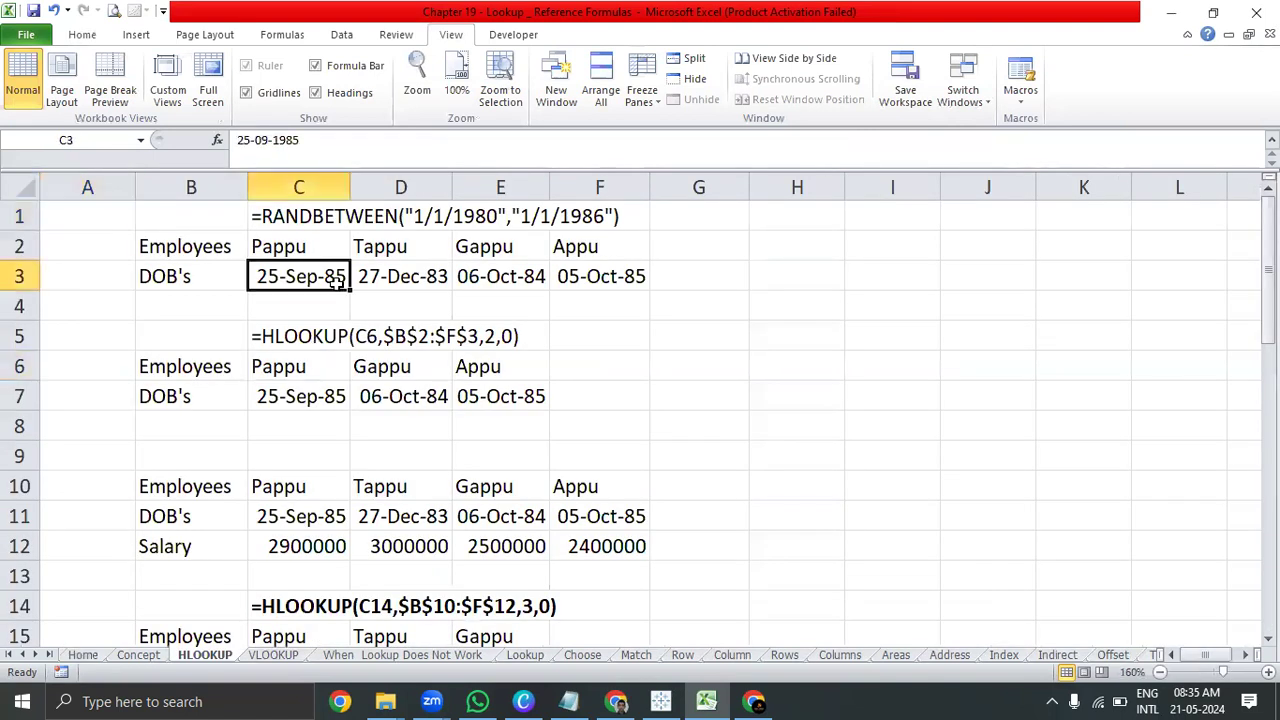
pyautogui.scroll(-3, 200, 314)
pyautogui.scroll(3, 183, 366)
# - Copy the employee table with DOB's and Salary in B10:F12 and paste it at B2 of a new workbook
pyautogui.click(172, 486)
pyautogui.keyDown('shift'); pyautogui.click(582, 541); pyautogui.keyUp('shift')
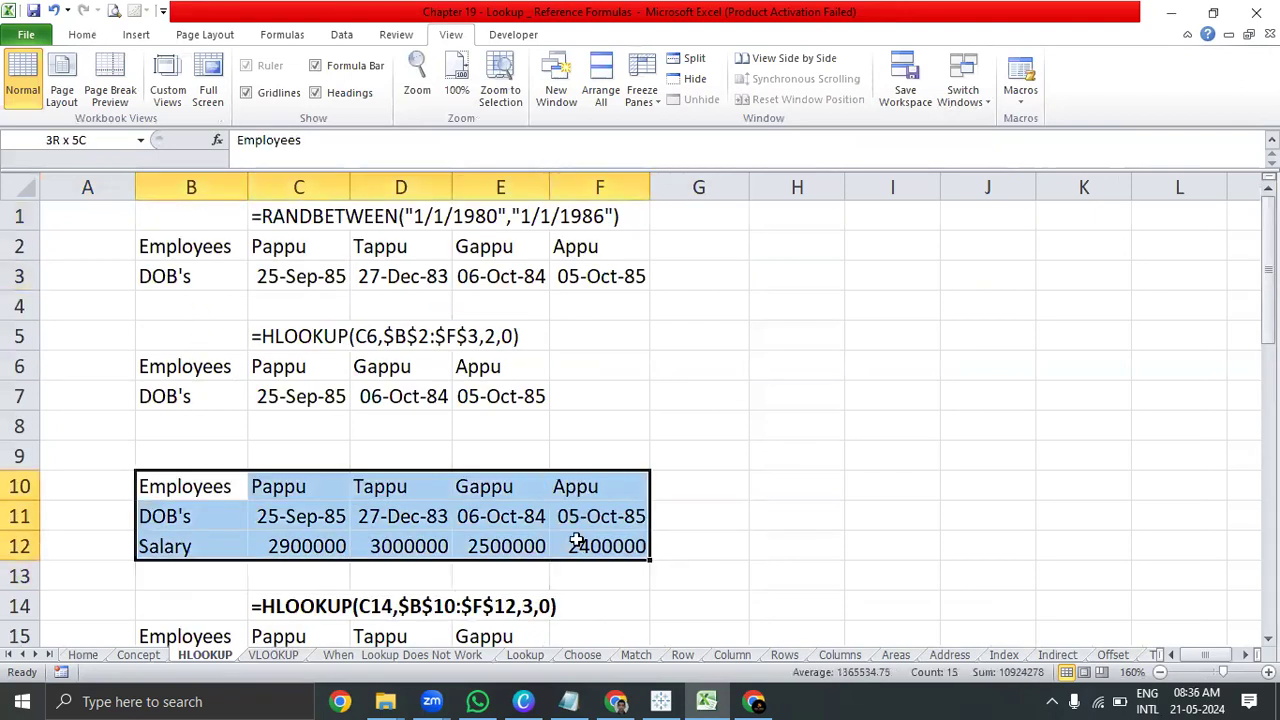
pyautogui.hotkey('ctrl', 'c')
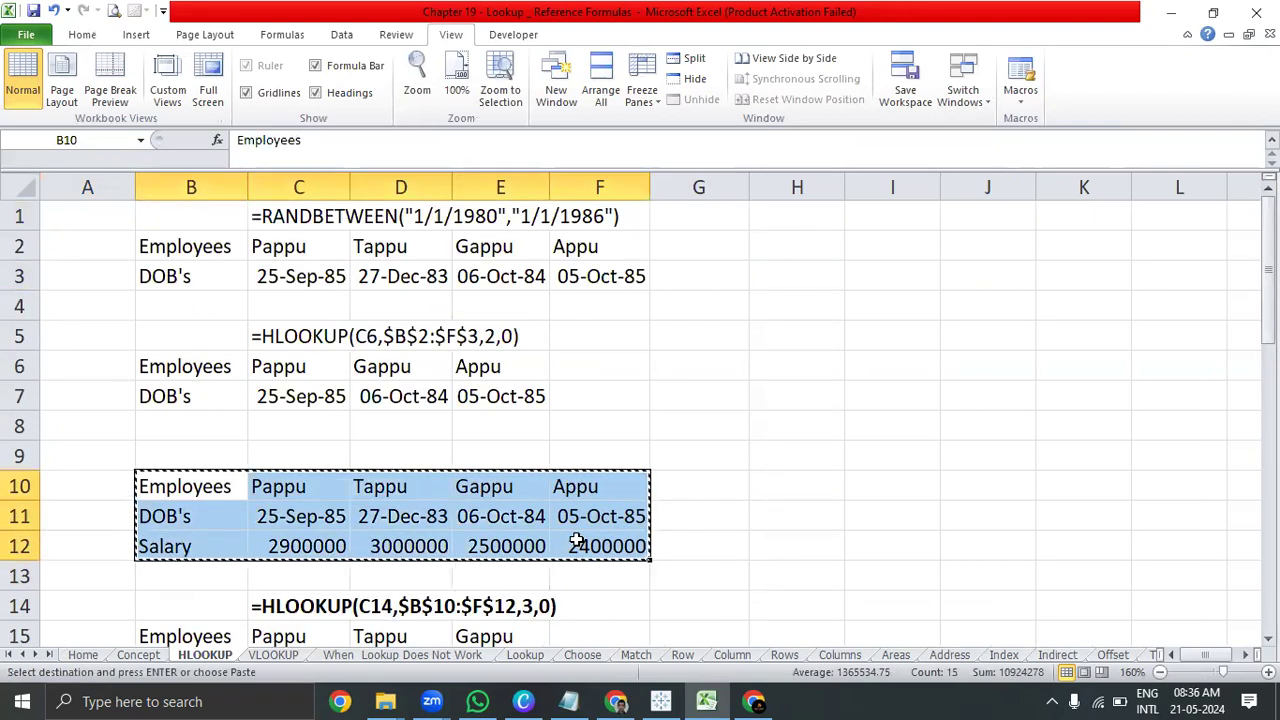
pyautogui.hotkey('ctrl', 'n')
pyautogui.press('Right')
pyautogui.press('Down')
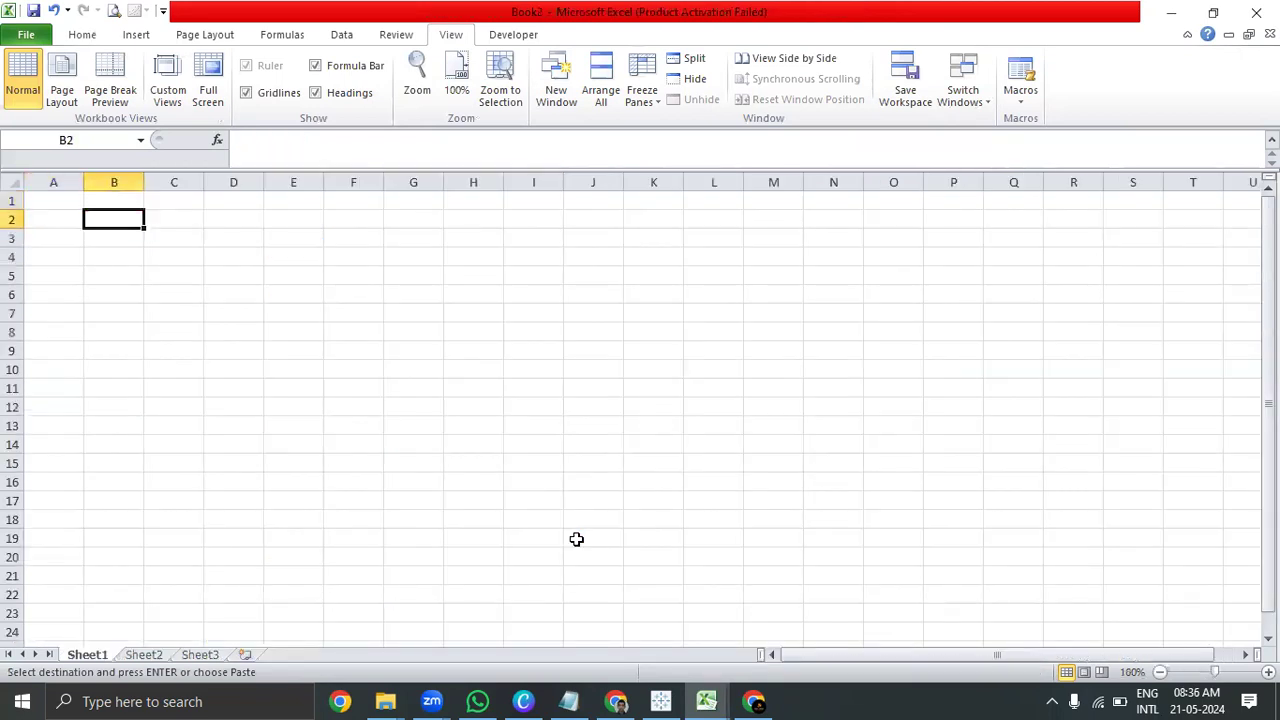
pyautogui.hotkey('ctrl', 'v')
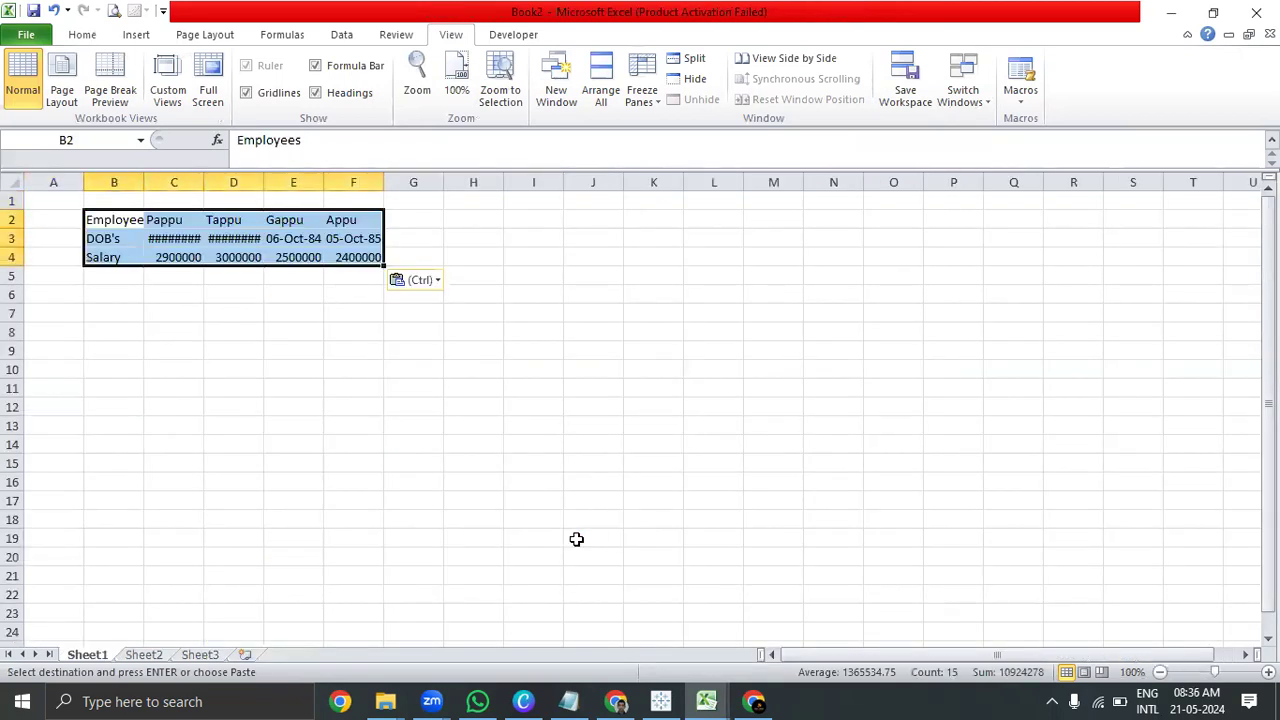
# - Autofit the column widths of the pasted table in B2:F4
pyautogui.hotkey('alt', 'o')
pyautogui.press('c')
pyautogui.press('a')
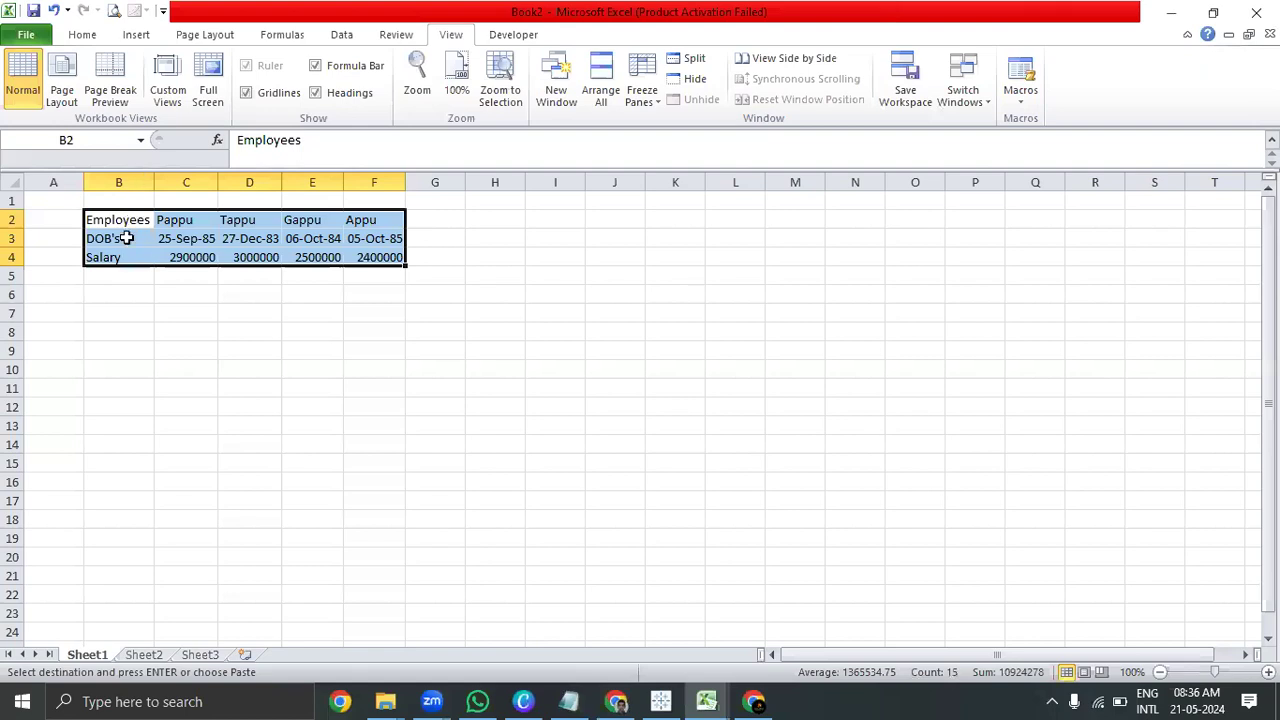
# - Centre the employee data in C2:F4 horizontally and apply all borders to it
pyautogui.moveTo(128, 220); pyautogui.dragTo(129, 251)
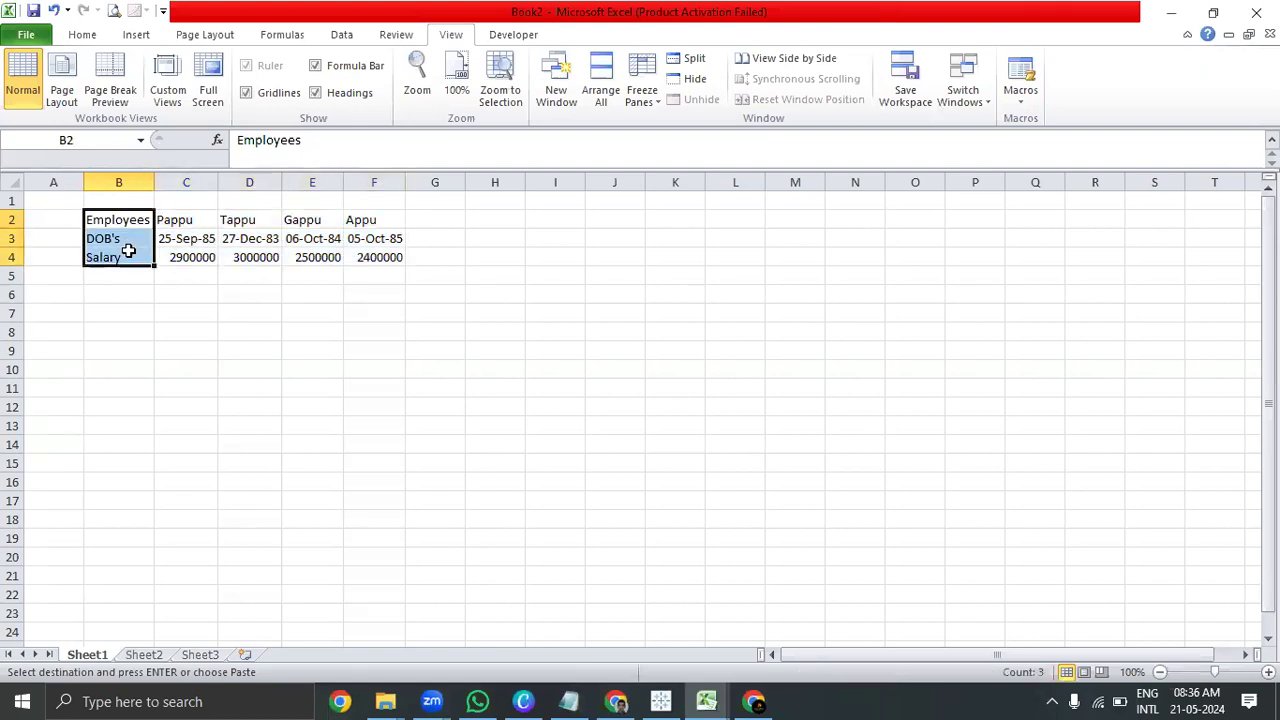
pyautogui.moveTo(172, 220); pyautogui.dragTo(390, 258)
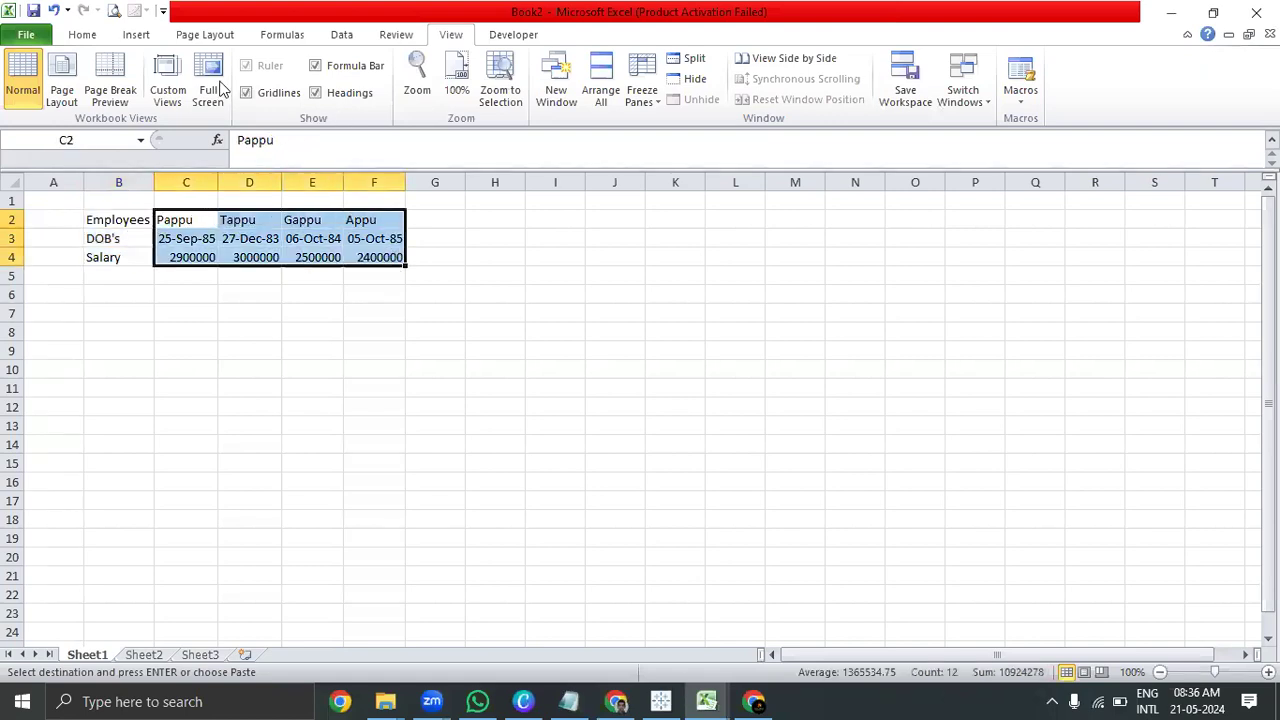
pyautogui.click(98, 36)
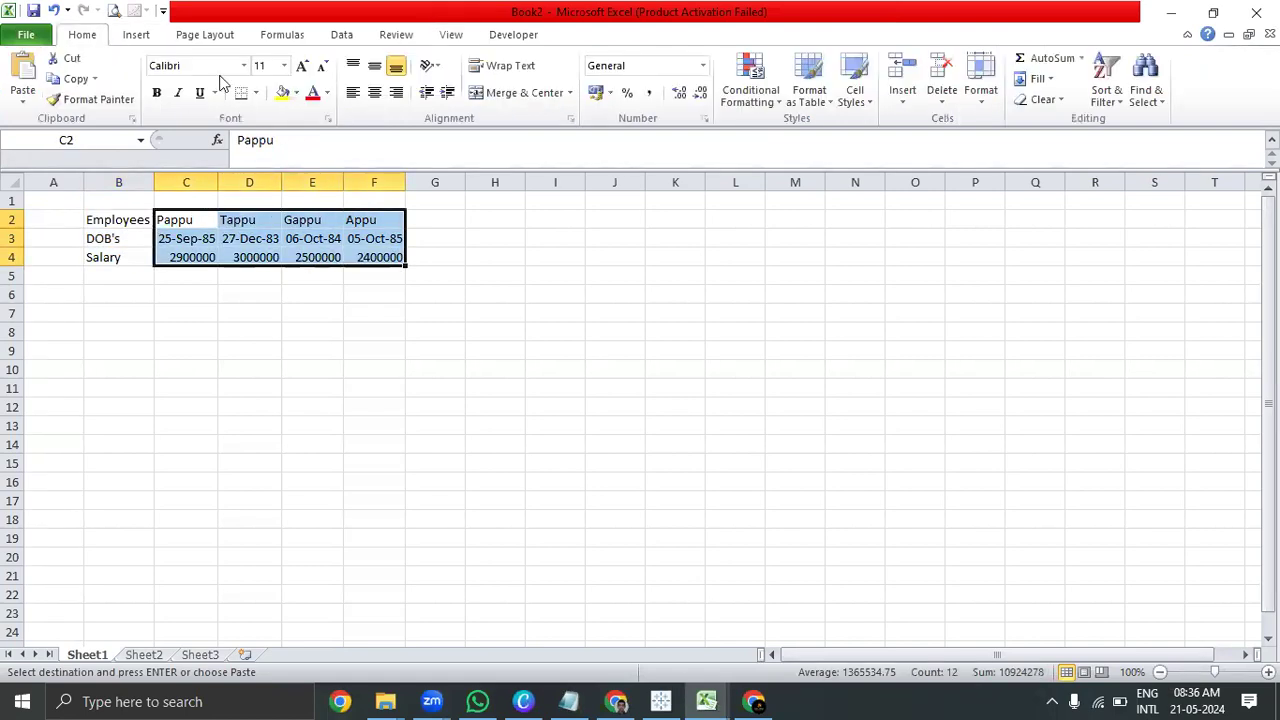
pyautogui.click(374, 92)
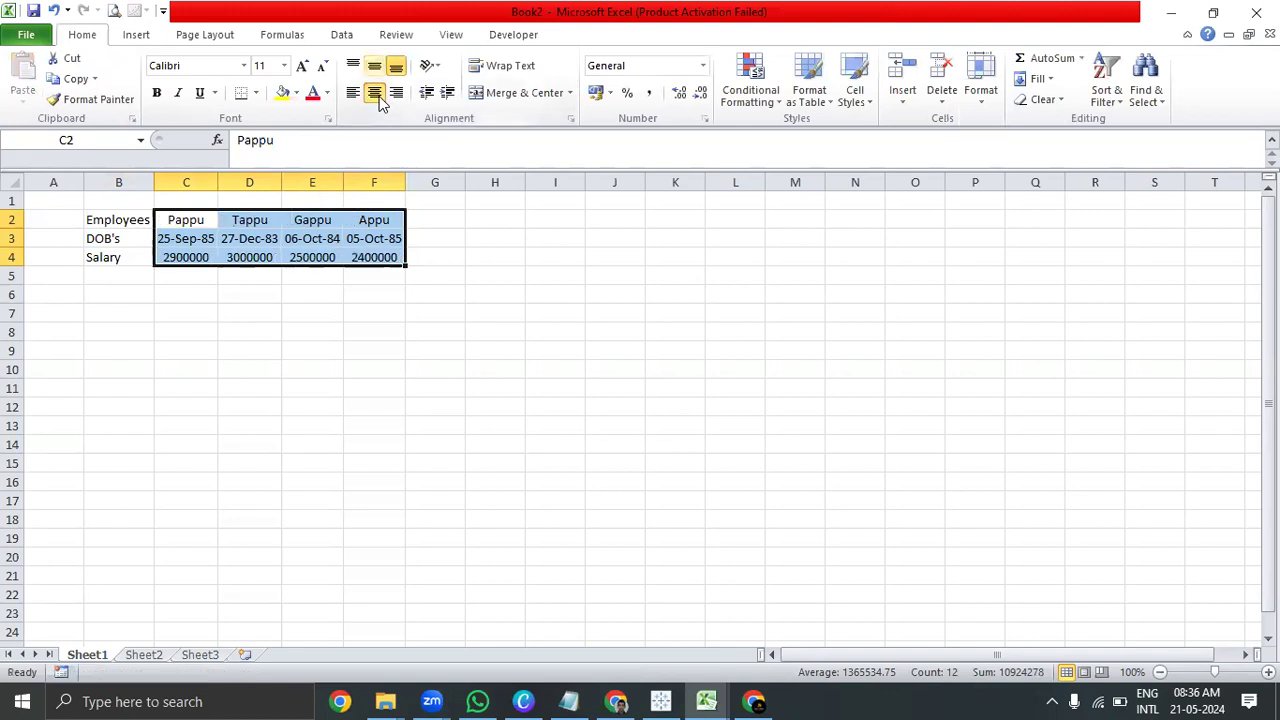
pyautogui.click(256, 95)
pyautogui.click(265, 241)
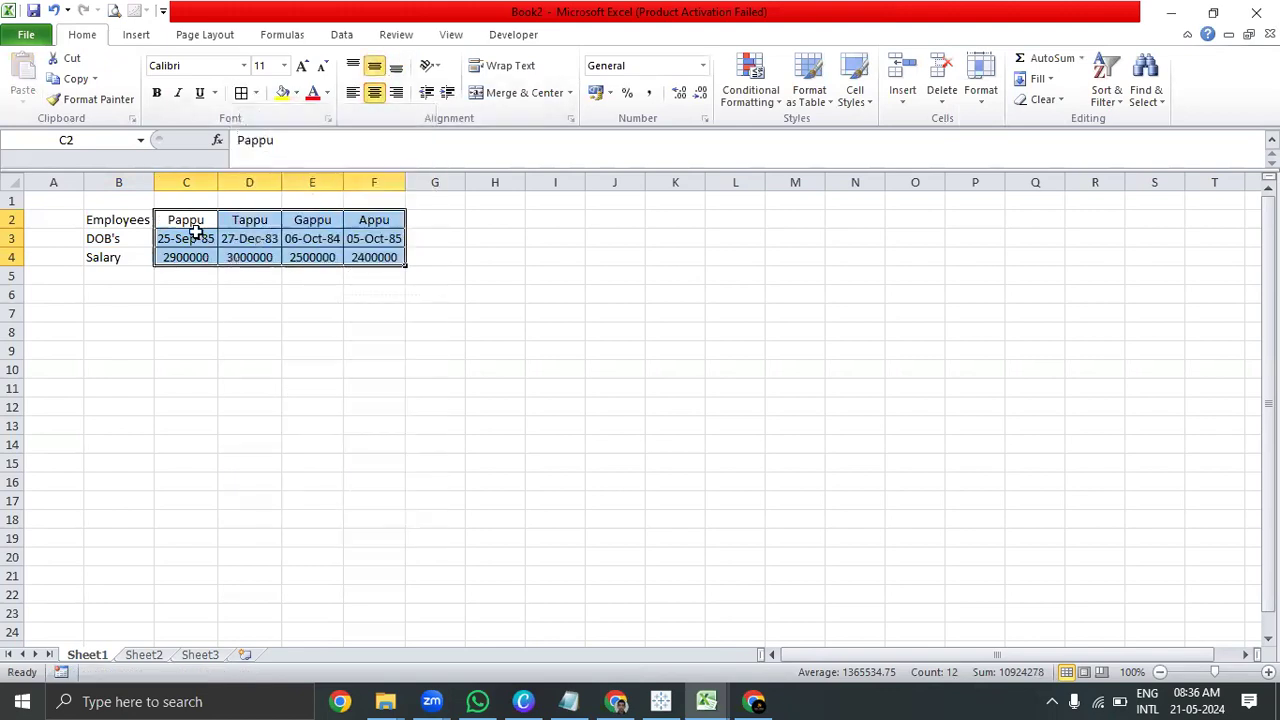
pyautogui.click(188, 224)
pyautogui.moveTo(190, 224); pyautogui.dragTo(192, 259)
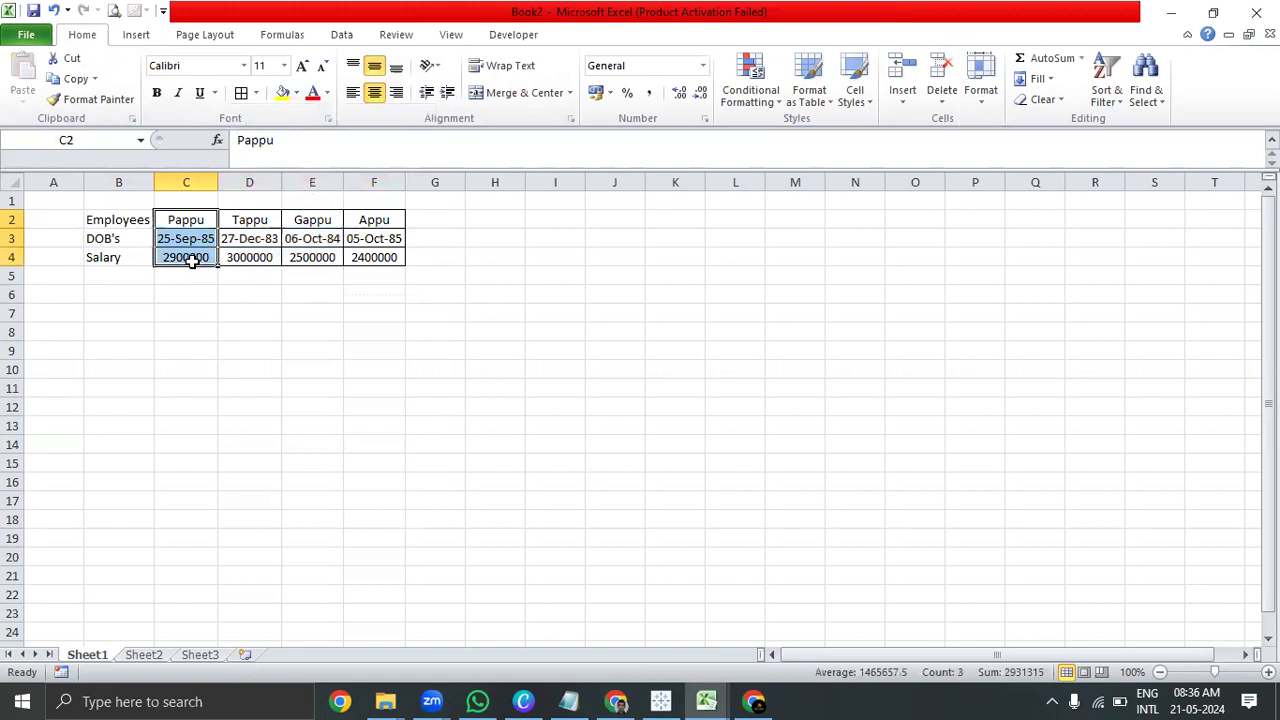
pyautogui.moveTo(257, 220); pyautogui.dragTo(257, 258)
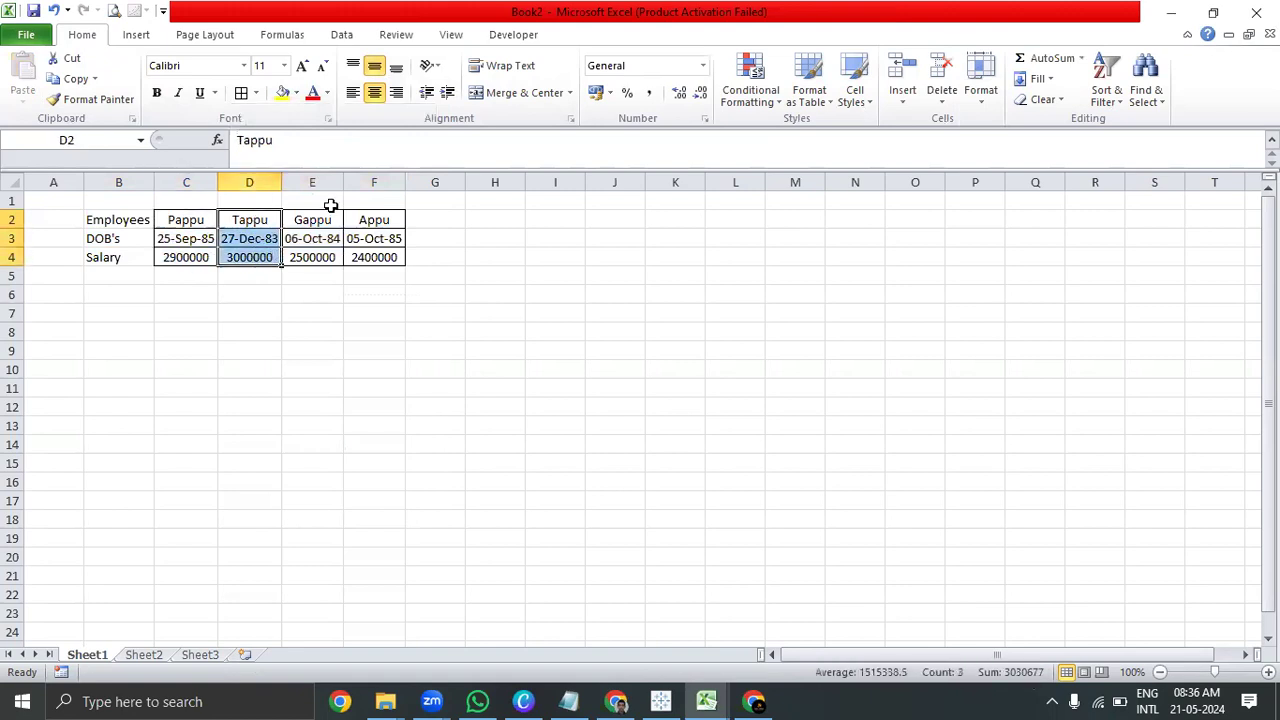
pyautogui.click(331, 206)
pyautogui.click(359, 218)
pyautogui.moveTo(100, 218); pyautogui.dragTo(386, 251)
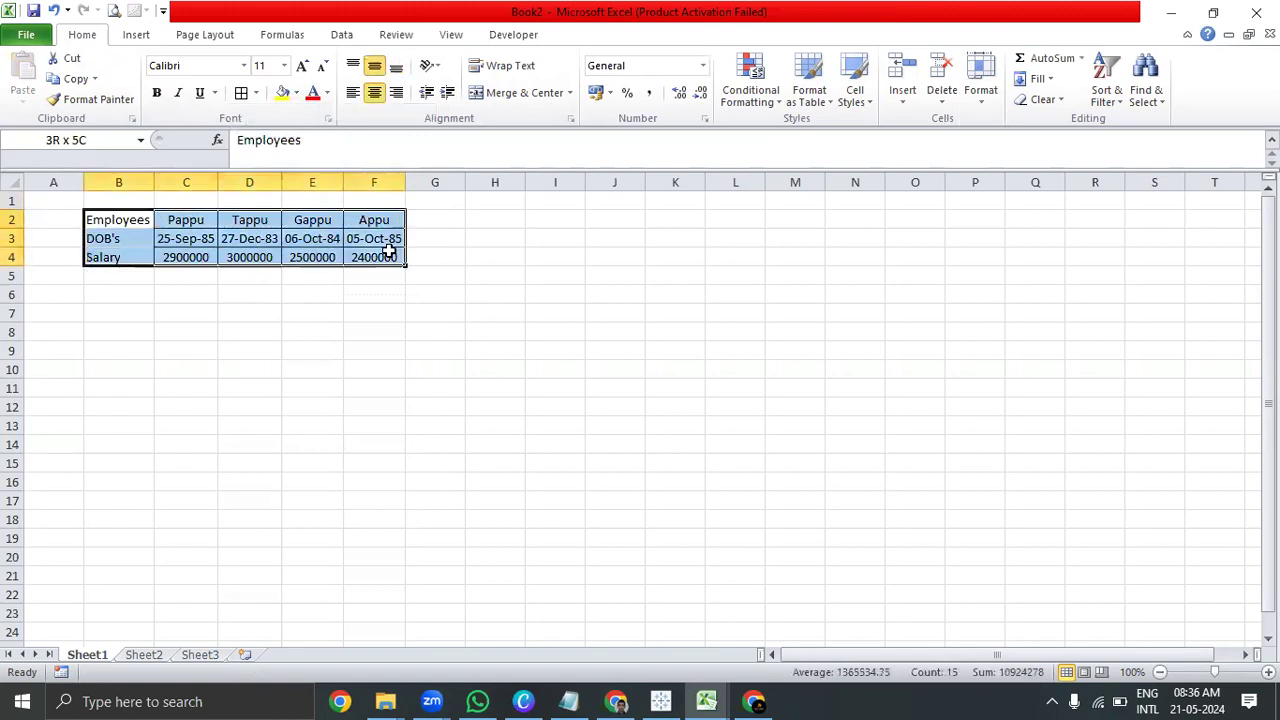
# - Enter the label A, centred, in cell A1 above the employee table
pyautogui.click(76, 202)
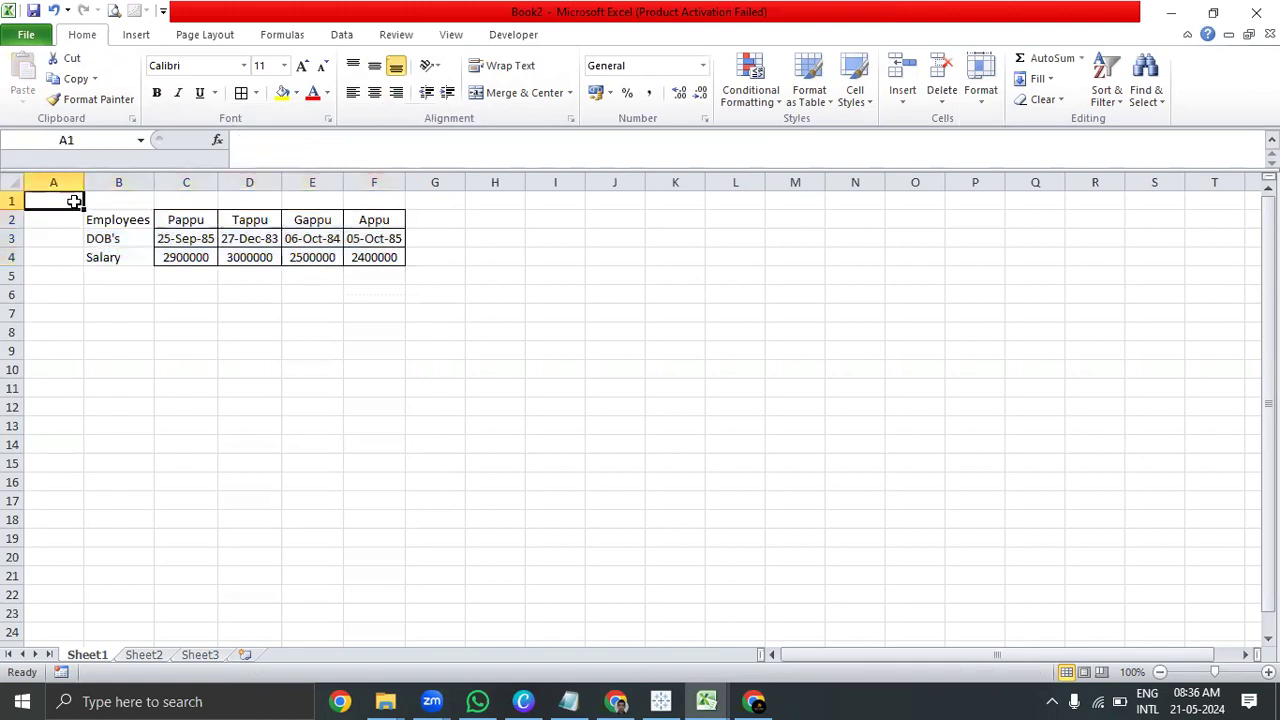
pyautogui.write('A')
pyautogui.press('Return')
# - Enter the label B in cell A7 and centre it
pyautogui.press('Return')
pyautogui.press('Return')
pyautogui.press('Return')
pyautogui.press('Return')
pyautogui.press('Return')
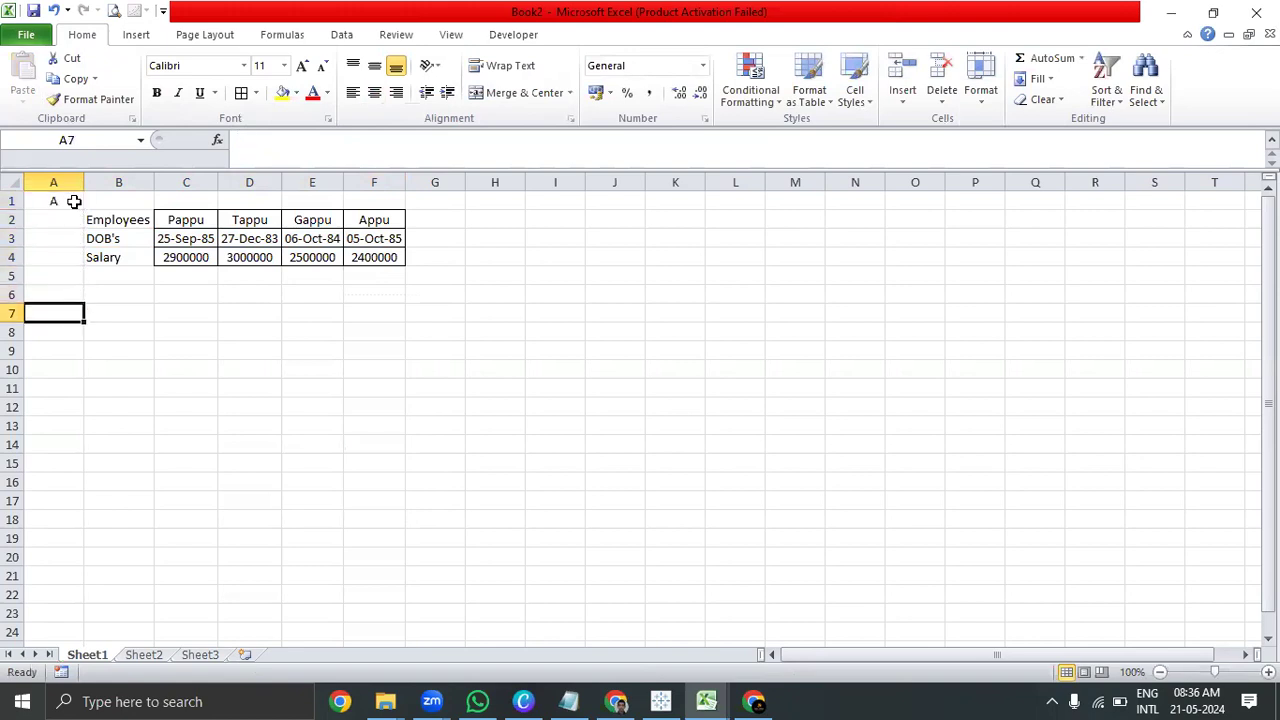
pyautogui.write('B')
pyautogui.press('Return')
pyautogui.press('Up')
pyautogui.hotkey('alt', 'h')
pyautogui.press('a')
pyautogui.press('c')
# - Copy the whole employee table in B2:F4, including its row headings
pyautogui.press('Right')
pyautogui.press('Up')
pyautogui.press('Up')
pyautogui.press('Up')
pyautogui.press('Up')
pyautogui.press('Up')
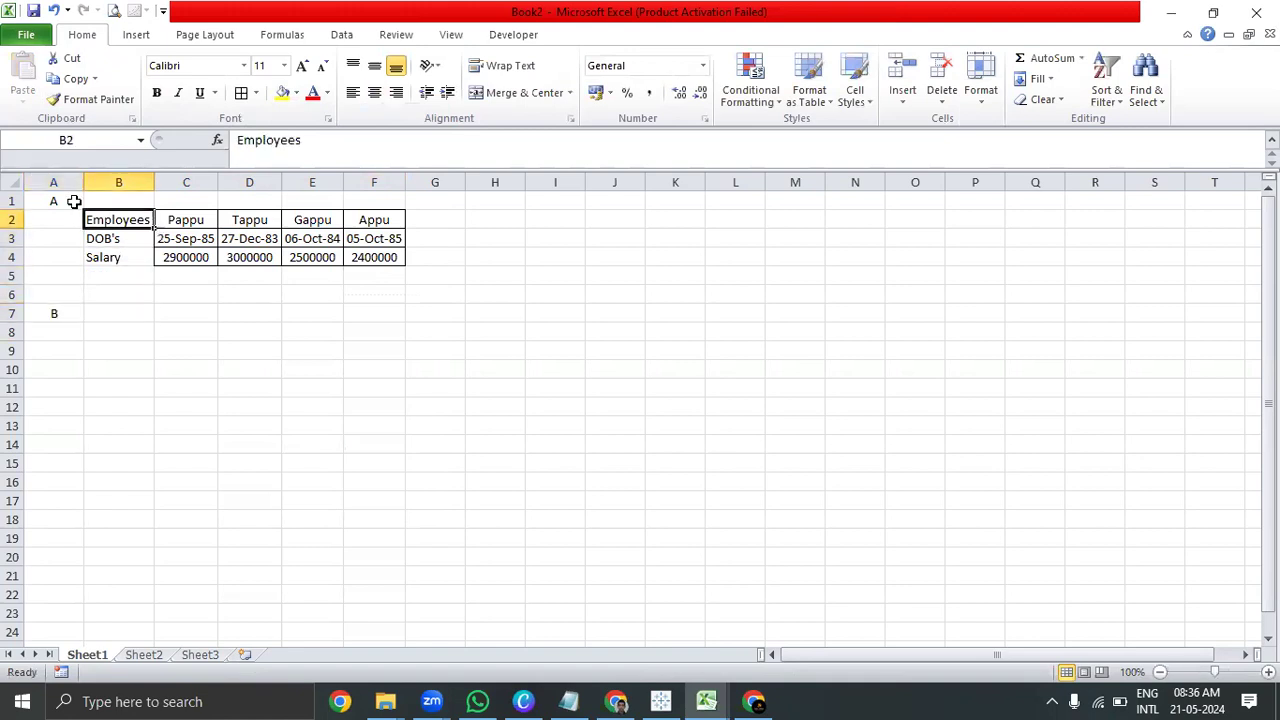
pyautogui.hotkey('shift', 'Down')
pyautogui.hotkey('shift', 'Right')
pyautogui.hotkey('shift', 'Down')
pyautogui.hotkey('shift', 'Right')
pyautogui.hotkey('shift', 'Right')
pyautogui.hotkey('shift', 'Right')
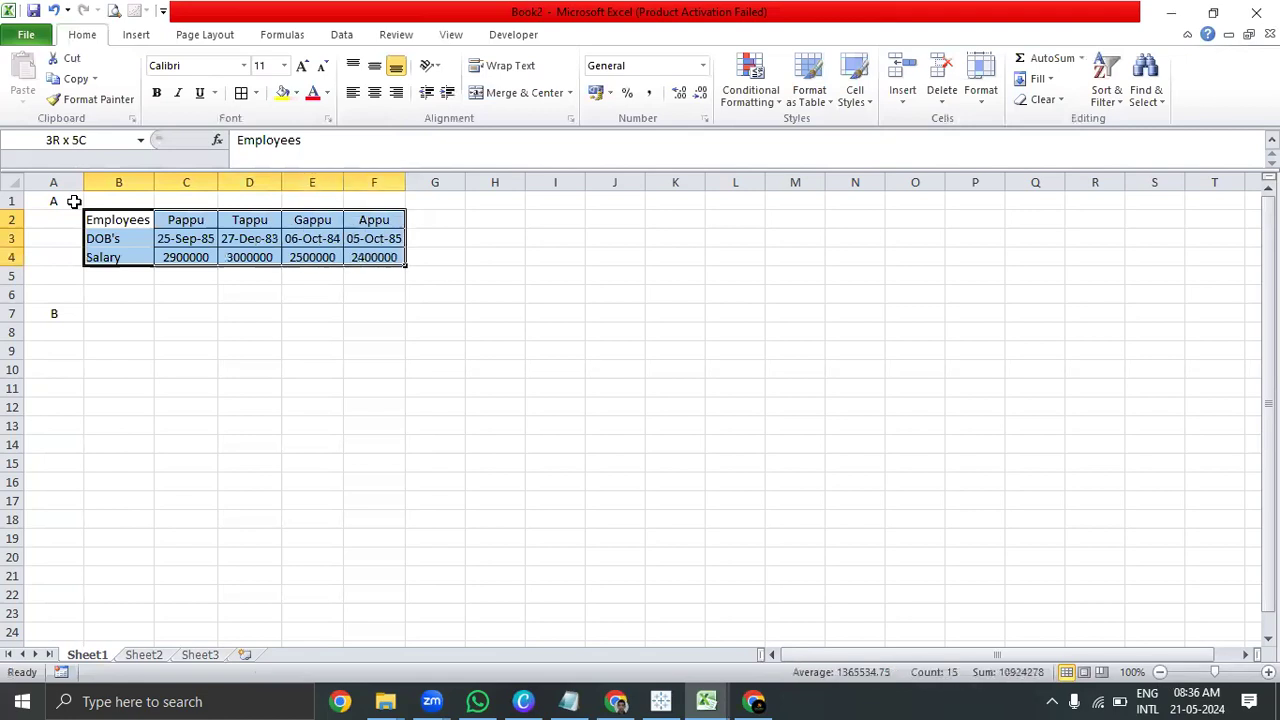
pyautogui.hotkey('ctrl', 'c')
# - Paste the copied employee table at B7, beside the label B, and clear the copy marquee
pyautogui.press('Down')
pyautogui.press('Down')
pyautogui.press('Down')
pyautogui.press('Down')
pyautogui.press('Down')
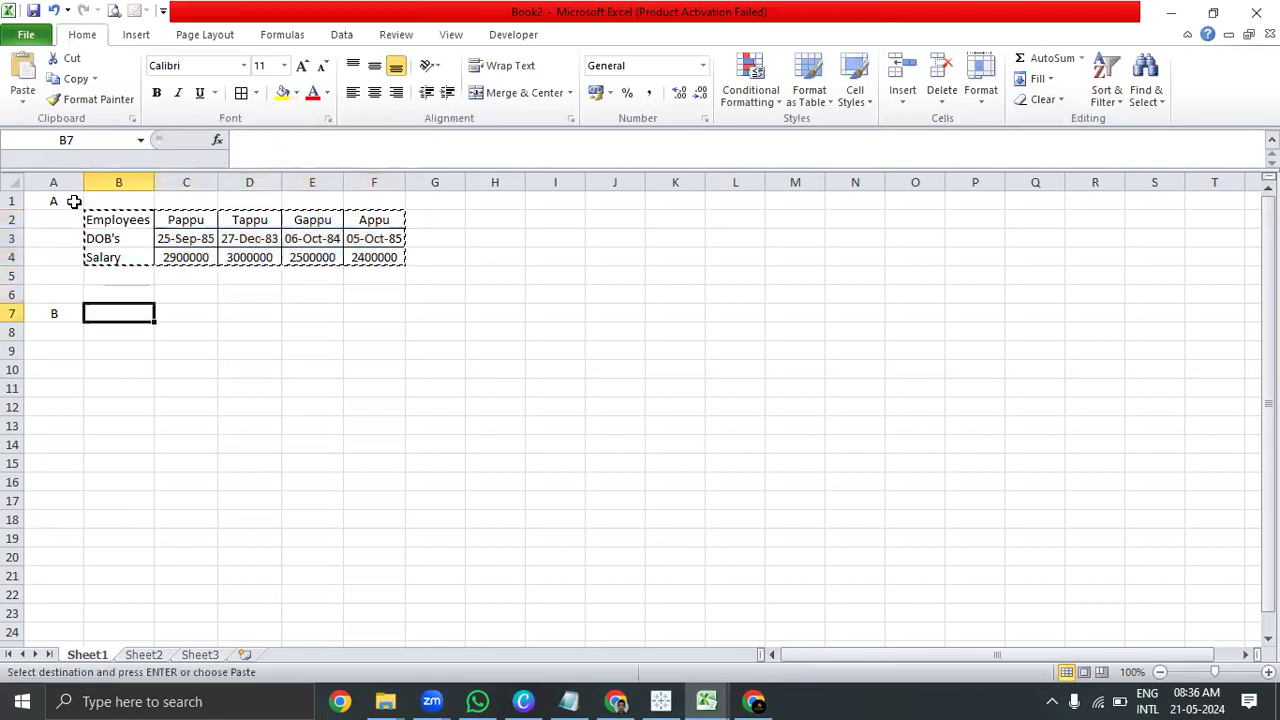
pyautogui.hotkey('ctrl', 'v')
pyautogui.press('Escape')
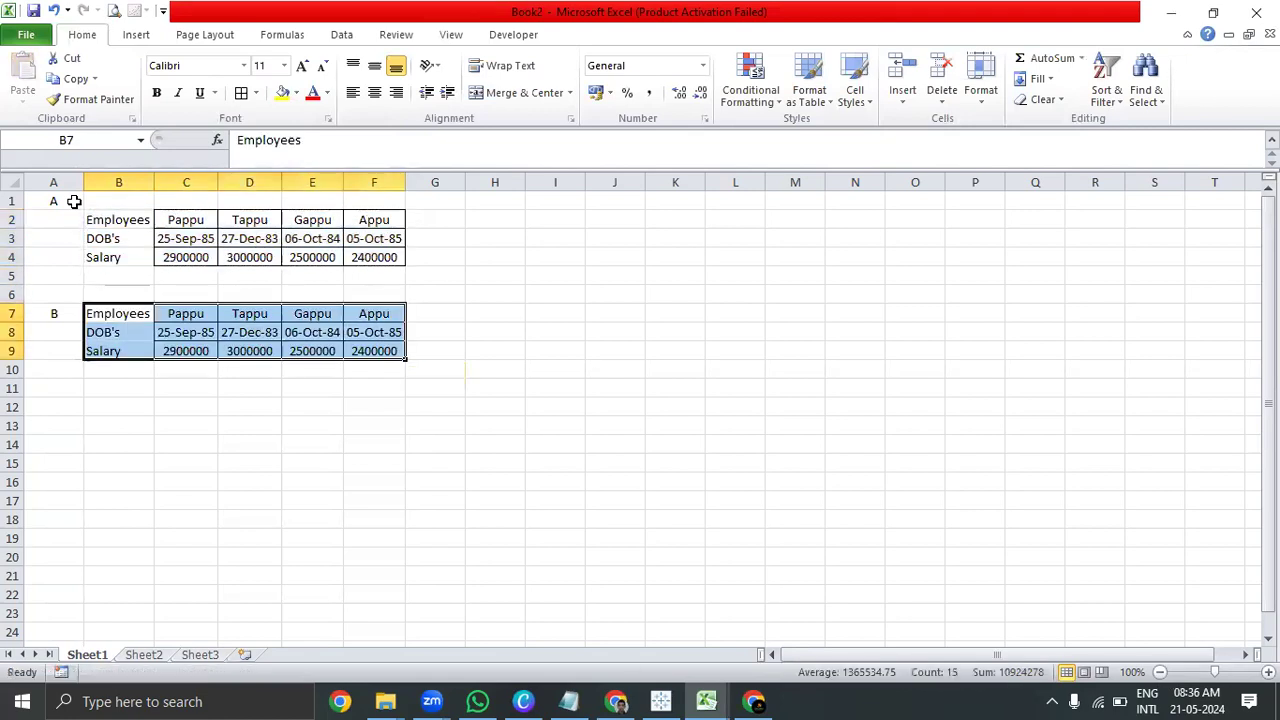
# - Apply all borders to the second table in B7:F9
pyautogui.hotkey('alt', 'h')
pyautogui.press('b')
pyautogui.press('a')
# - Delete the salary values in C9:F9 of the second table, keeping the Salary heading
pyautogui.press('Down')
pyautogui.press('Right')
pyautogui.press('Down')
pyautogui.hotkey('ctrl', 'shift', 'Right')
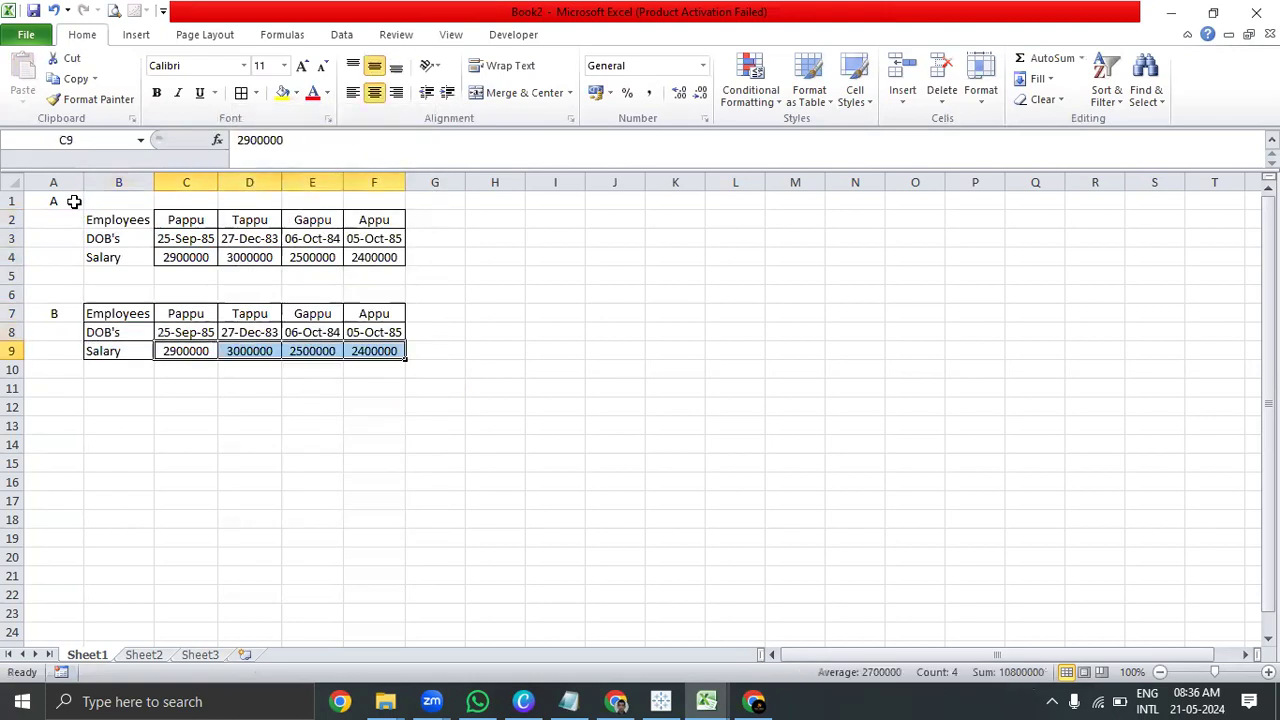
pyautogui.press('Delete')
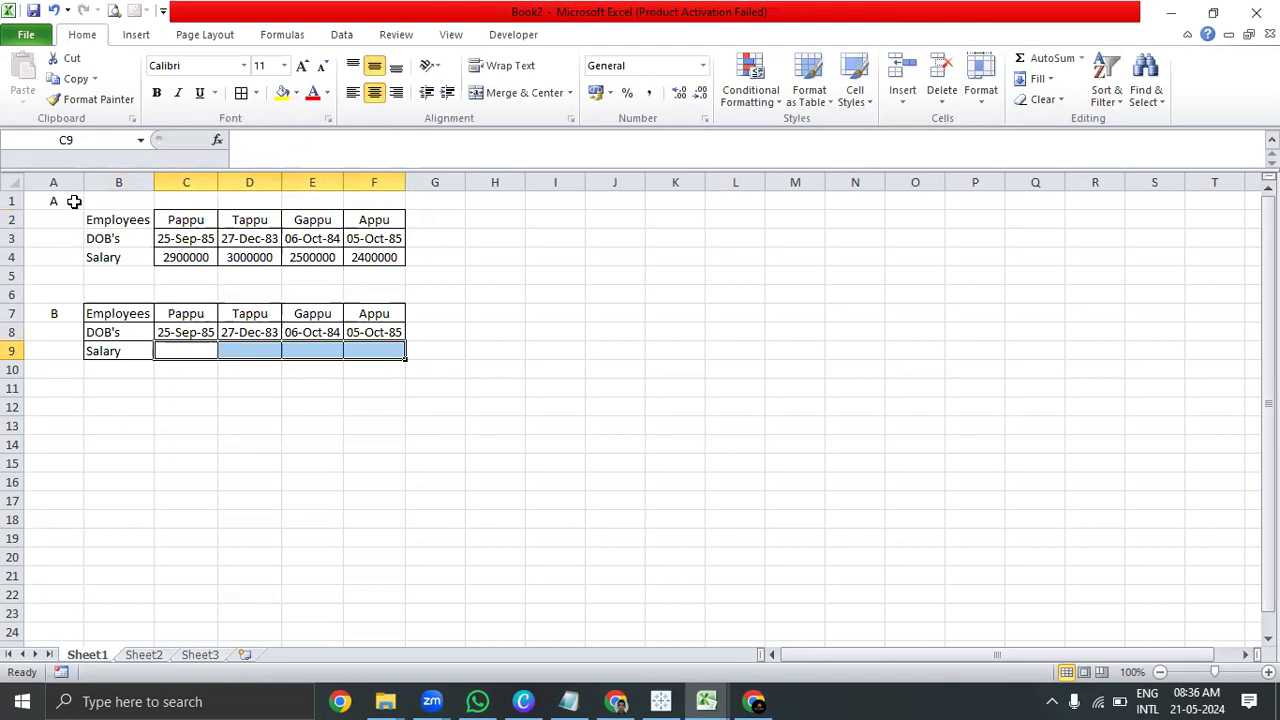
# - Compare the salary row C4:F4 of table A with the salary row C9:F9 of table B
pyautogui.press('Up')
pyautogui.press('Up')
pyautogui.hotkey('shift', 'Down')
pyautogui.press('Left')
pyautogui.press('Right')
pyautogui.press('Right')
pyautogui.press('Right')
pyautogui.press('Left')
pyautogui.press('Left')
pyautogui.press('Up')
pyautogui.press('Up')
pyautogui.press('Up')
pyautogui.hotkey('ctrl', 'shift', 'Right')
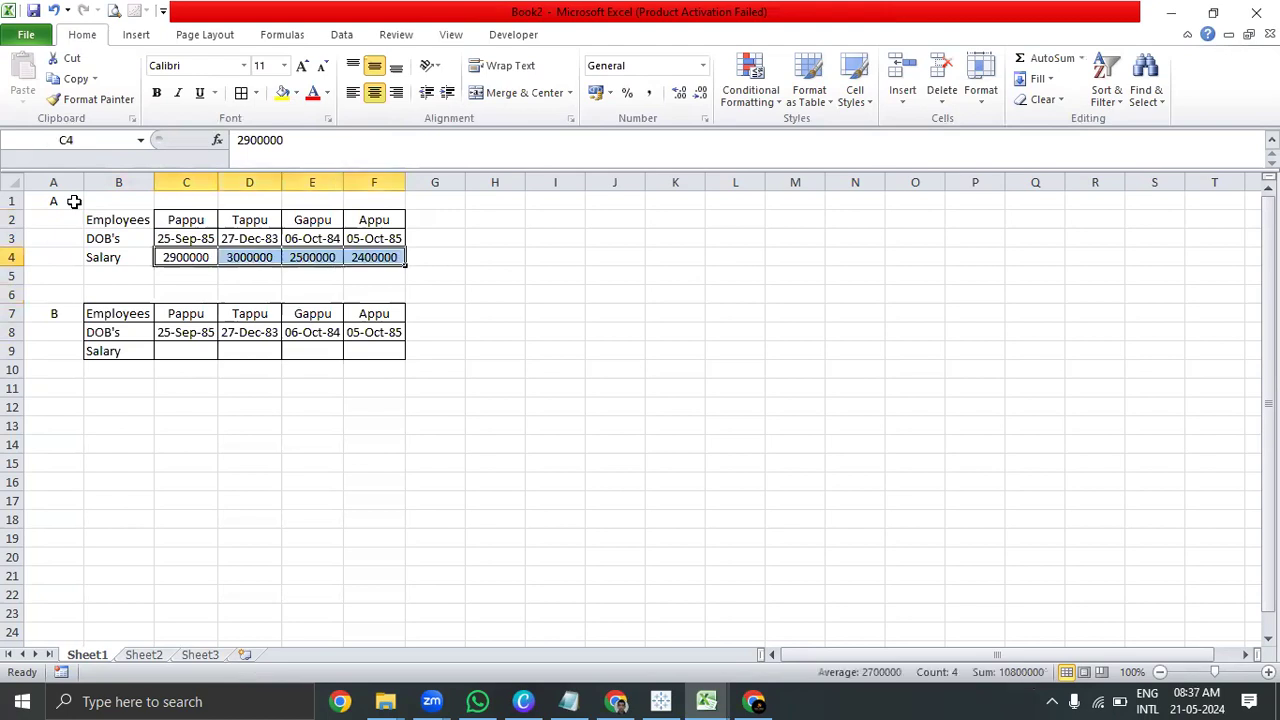
pyautogui.press('Down')
pyautogui.press('Down')
pyautogui.press('Down')
pyautogui.press('Down')
pyautogui.press('Down')
pyautogui.hotkey('shift', 'Right')
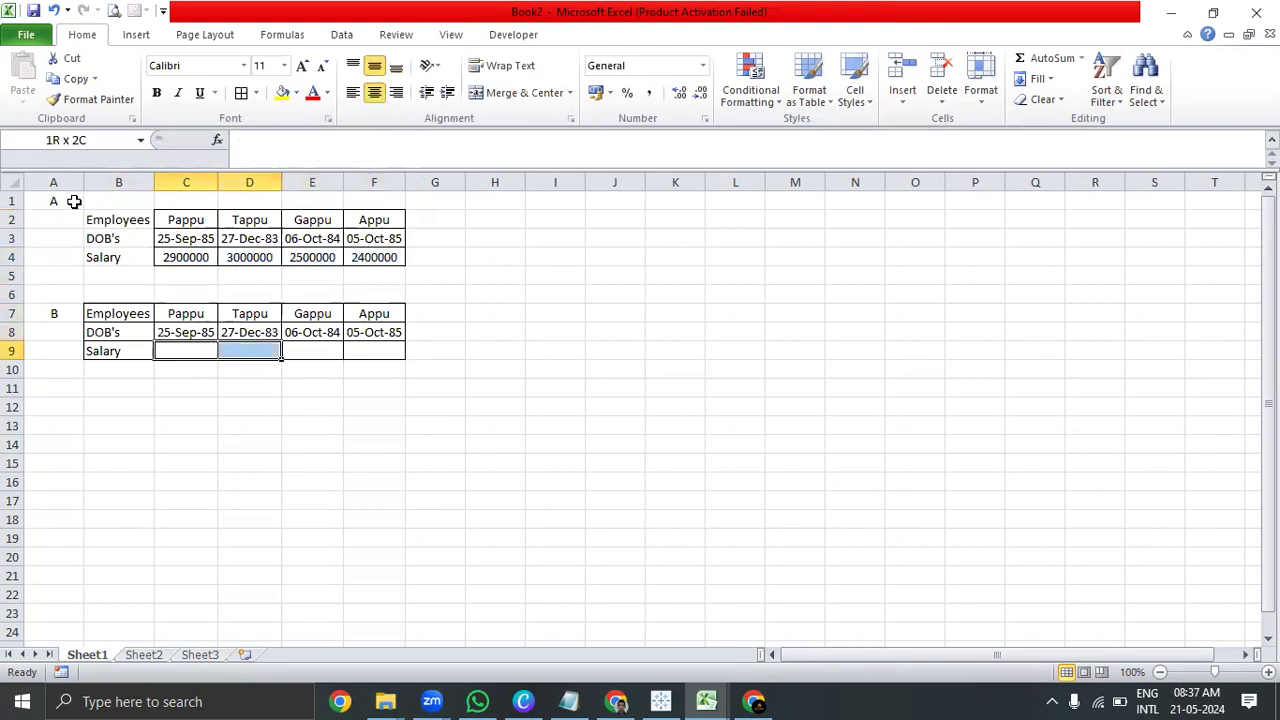
pyautogui.hotkey('shift', 'Right')
pyautogui.hotkey('shift', 'Right')
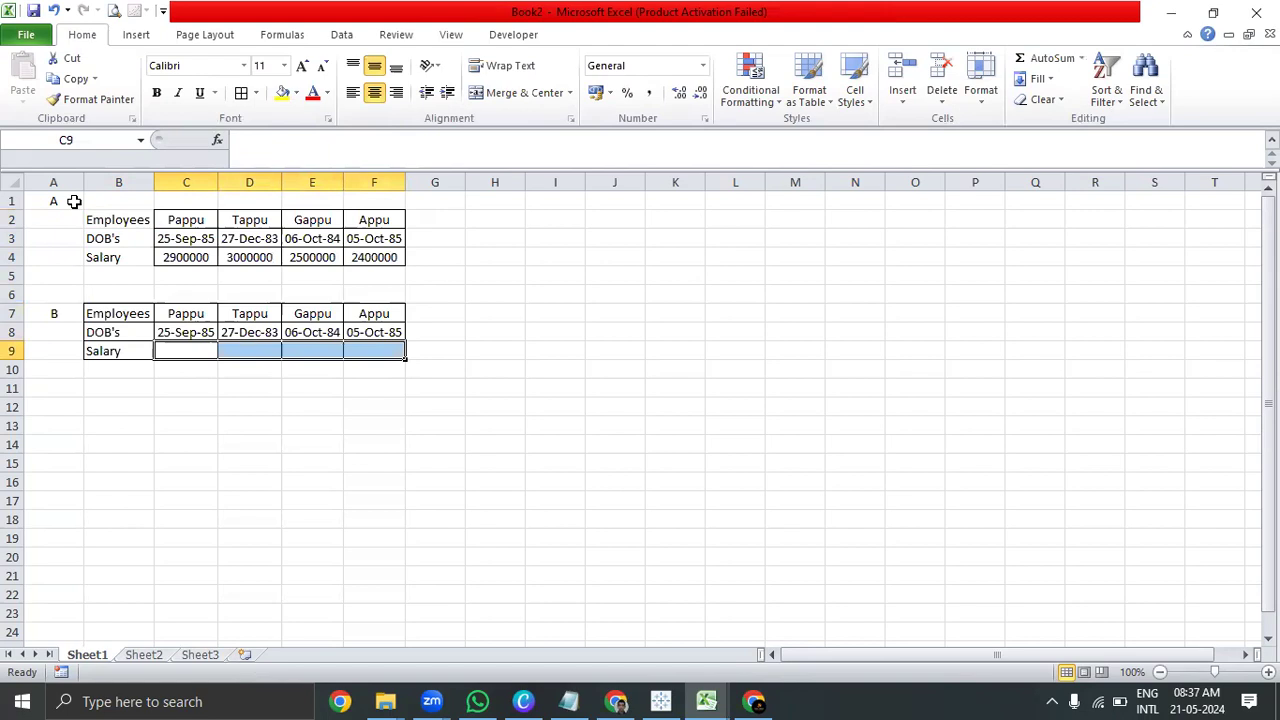
pyautogui.press('Left')
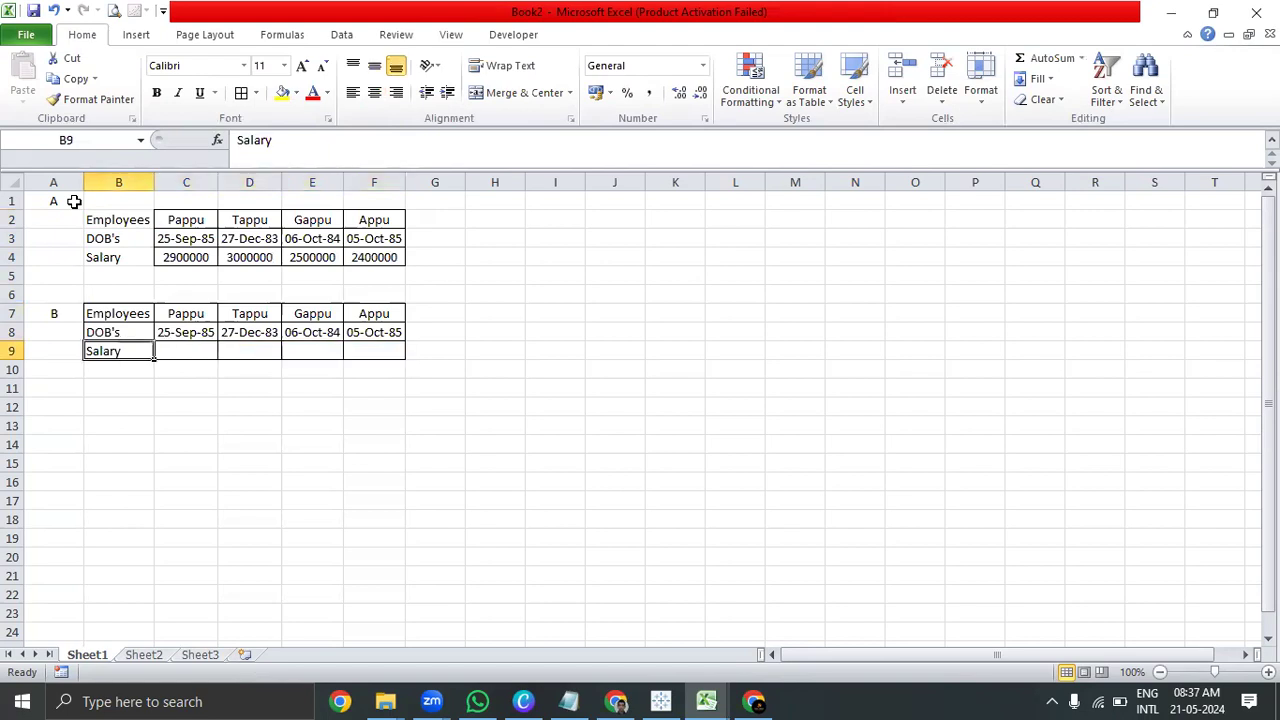
pyautogui.press('Right')
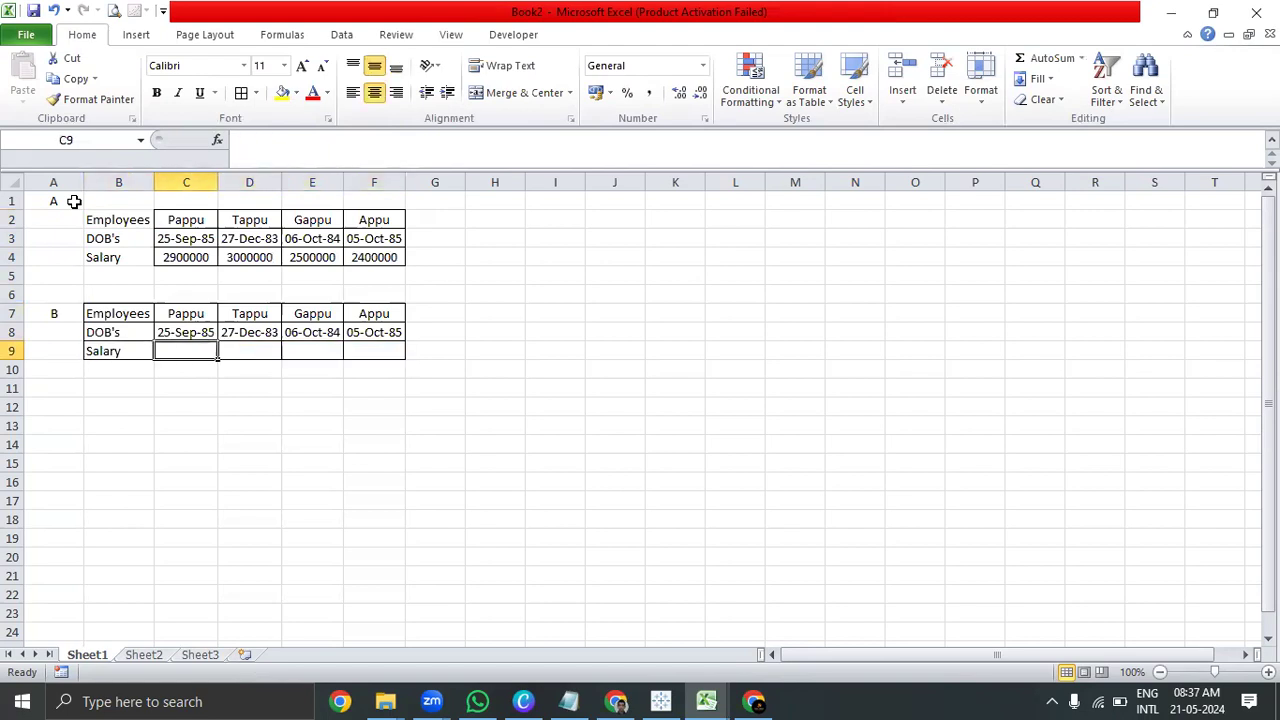
pyautogui.hotkey('ctrl', 'Up')
pyautogui.hotkey('ctrl', 'Up')
pyautogui.hotkey('ctrl', 'Up')
pyautogui.hotkey('ctrl', 'Up')
pyautogui.hotkey('ctrl', 'Right')
pyautogui.hotkey('ctrl', 'Right')
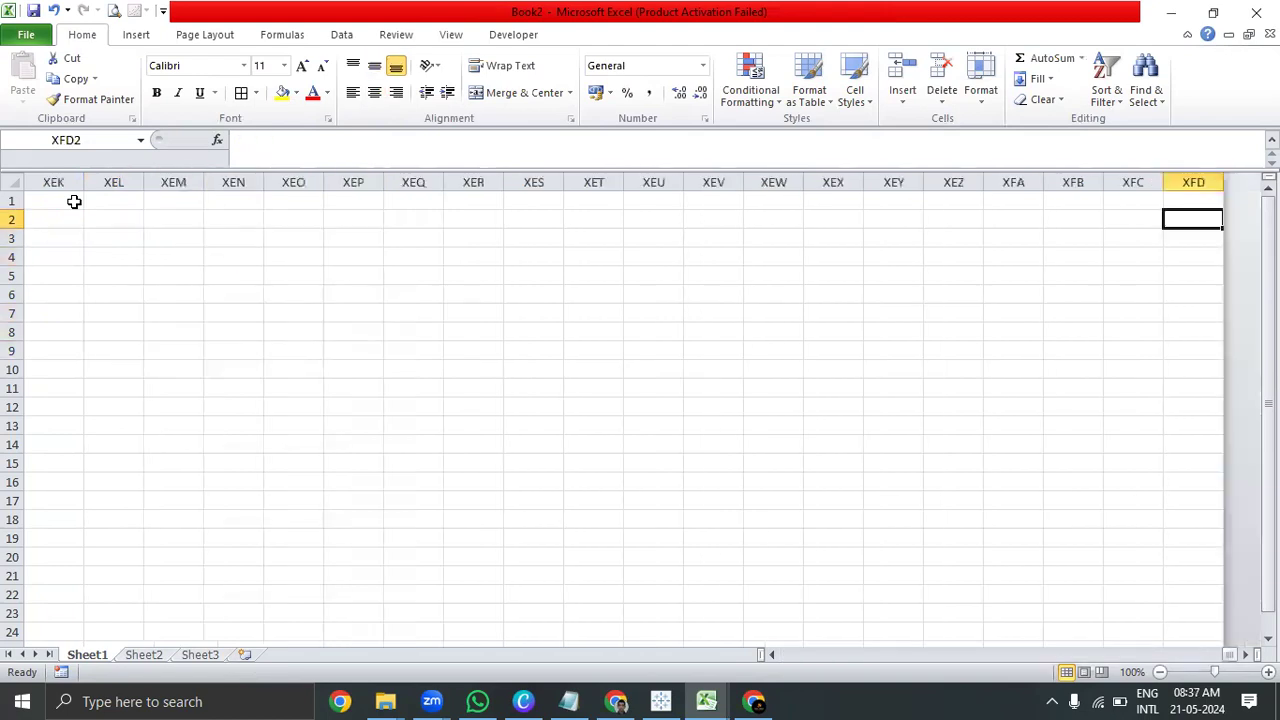
pyautogui.press('Home')
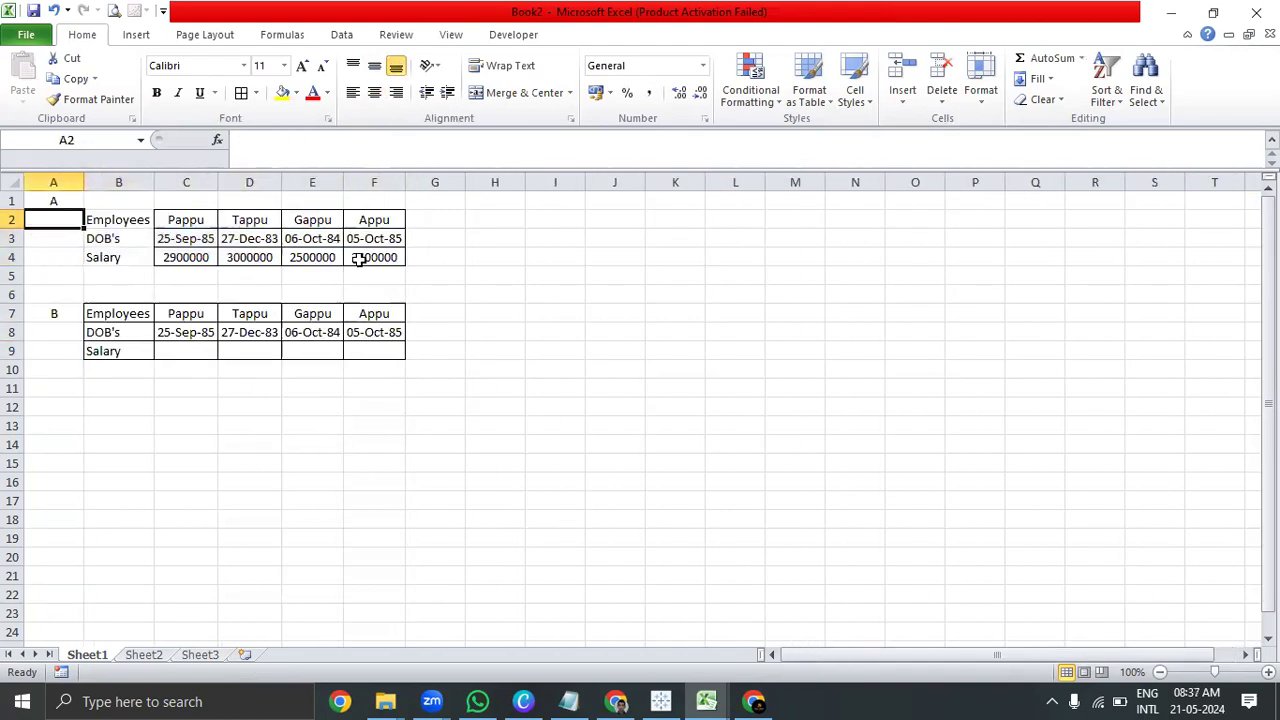
# - Enter the heading H-Lookup in cell H2, beside table A
pyautogui.click(497, 220)
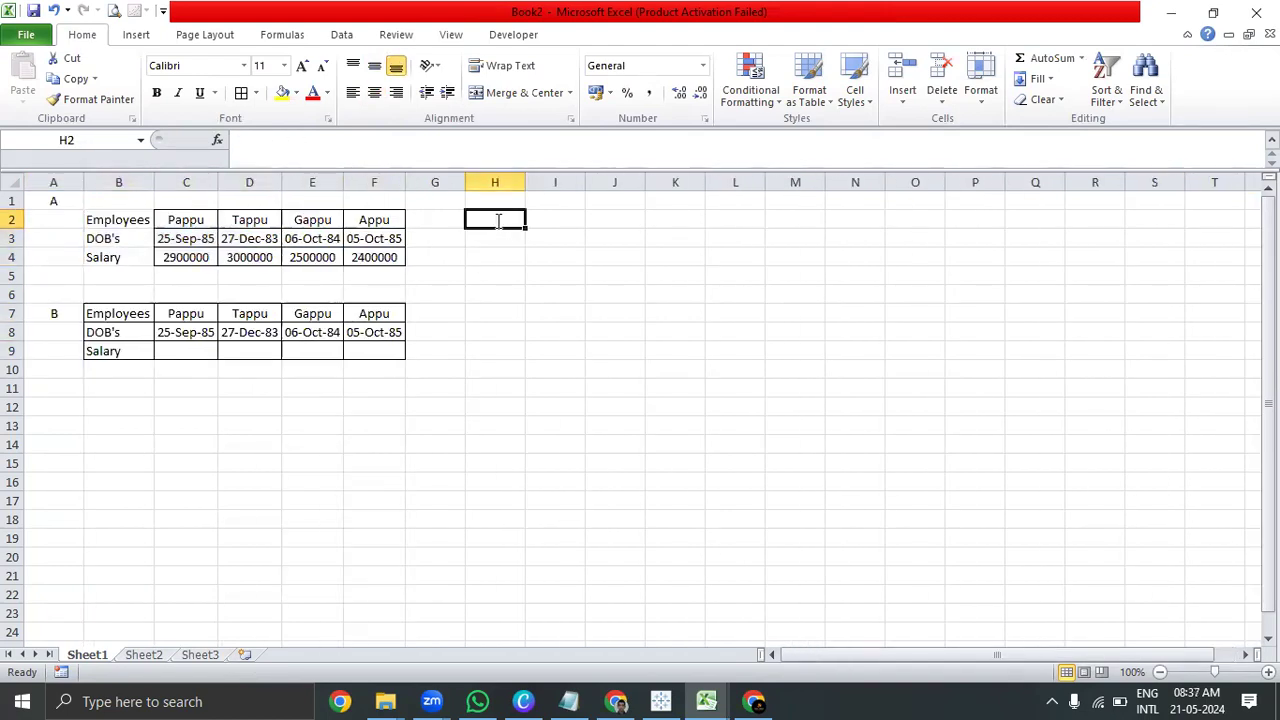
pyautogui.write('H-Lookup')
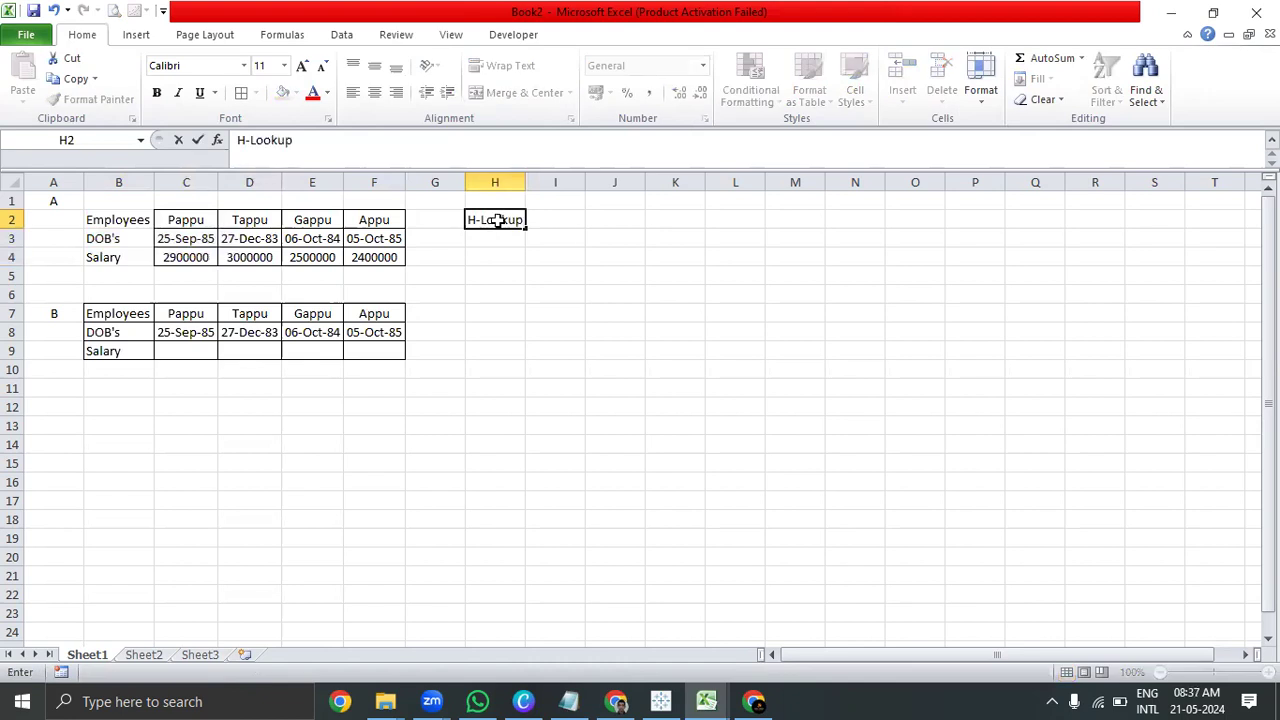
pyautogui.press('Return')
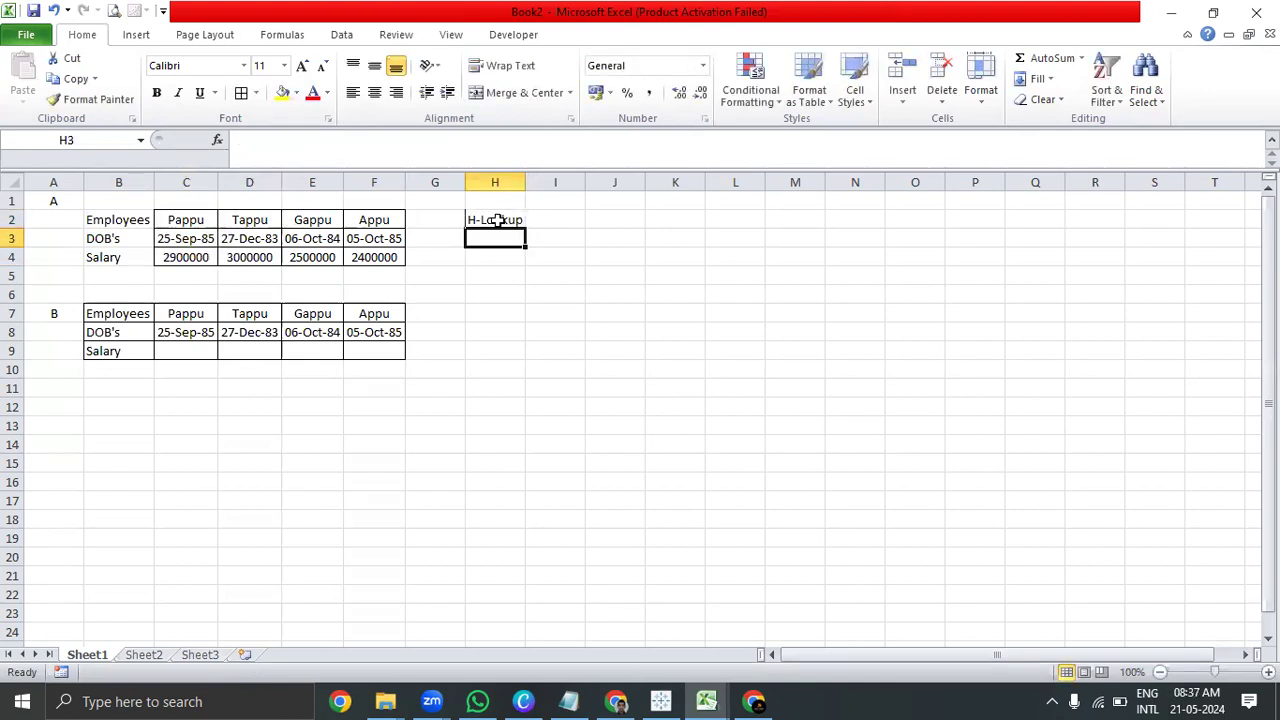
# - Look over the full range of table A, B2:F4, with its employees, DOB's and salaries
pyautogui.press('Up')
pyautogui.press('Left')
pyautogui.press('Left')
pyautogui.press('Left')
pyautogui.press('Left')
pyautogui.press('Left')
pyautogui.press('Left')
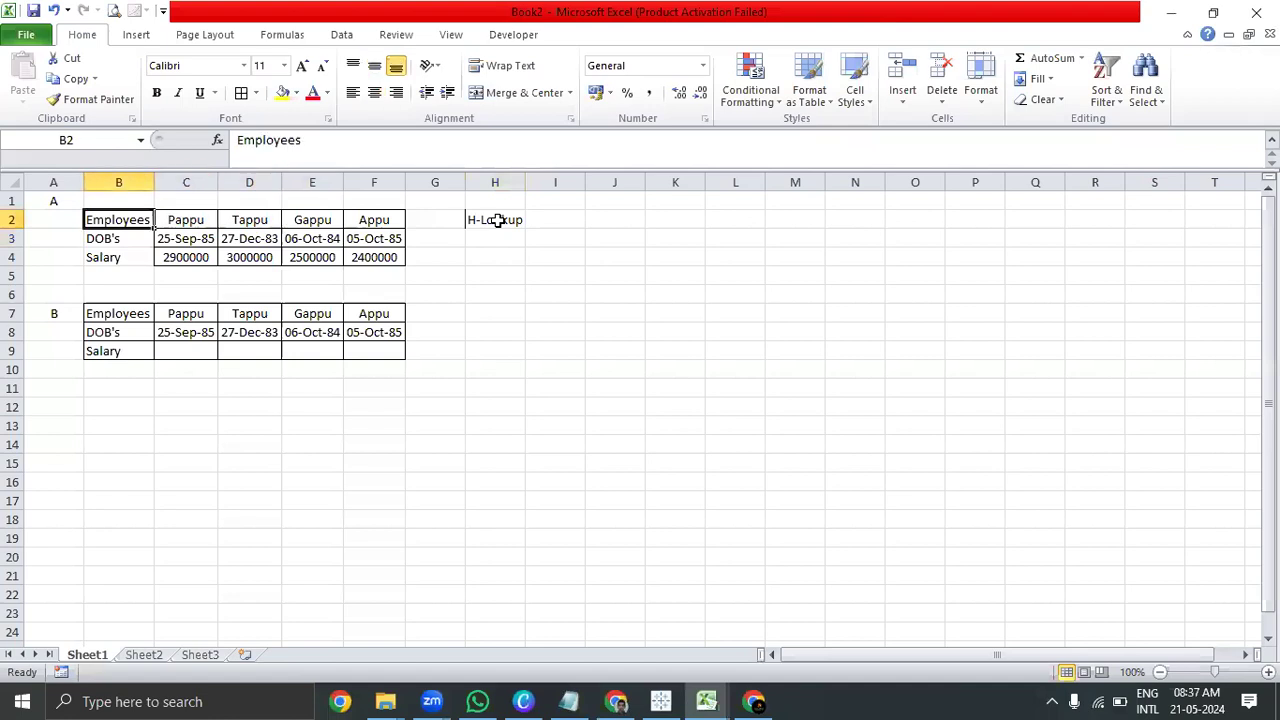
pyautogui.hotkey('shift', 'Down')
pyautogui.hotkey('shift', 'Down')
pyautogui.hotkey('shift', 'Right')
pyautogui.hotkey('shift', 'Right')
pyautogui.hotkey('shift', 'Right')
pyautogui.hotkey('shift', 'Right')
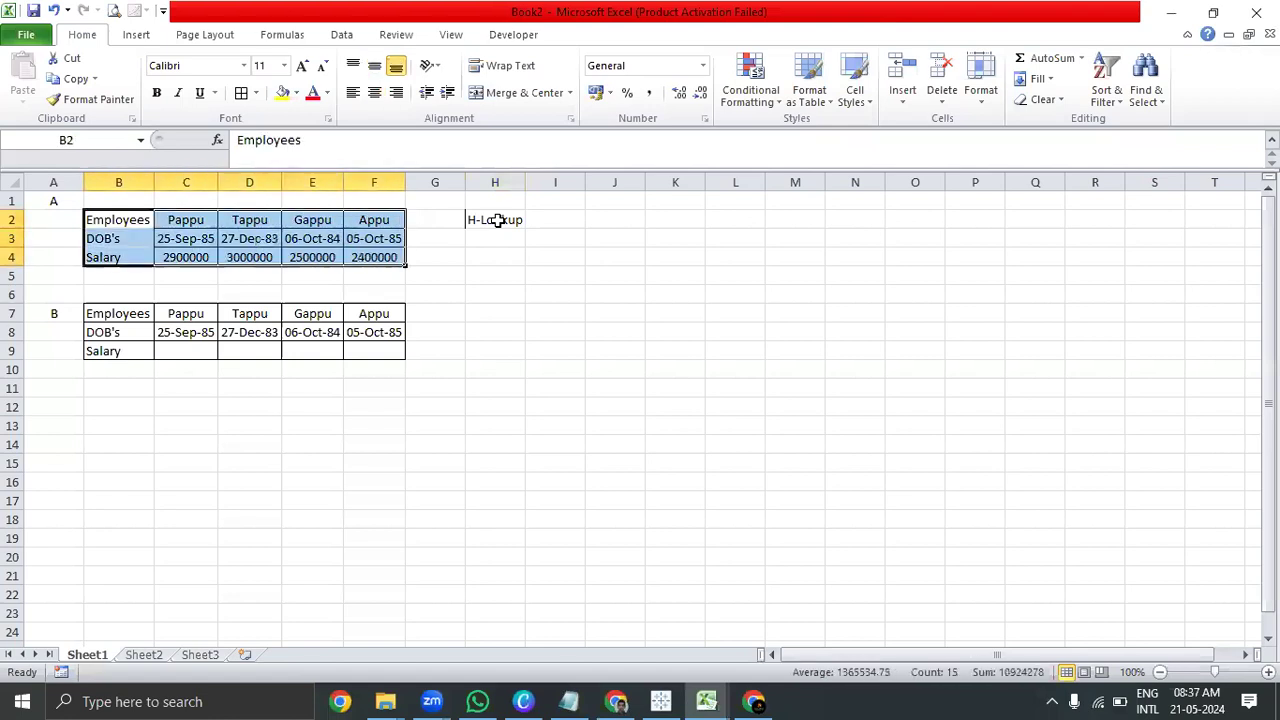
pyautogui.press('Left')
pyautogui.press('Right')
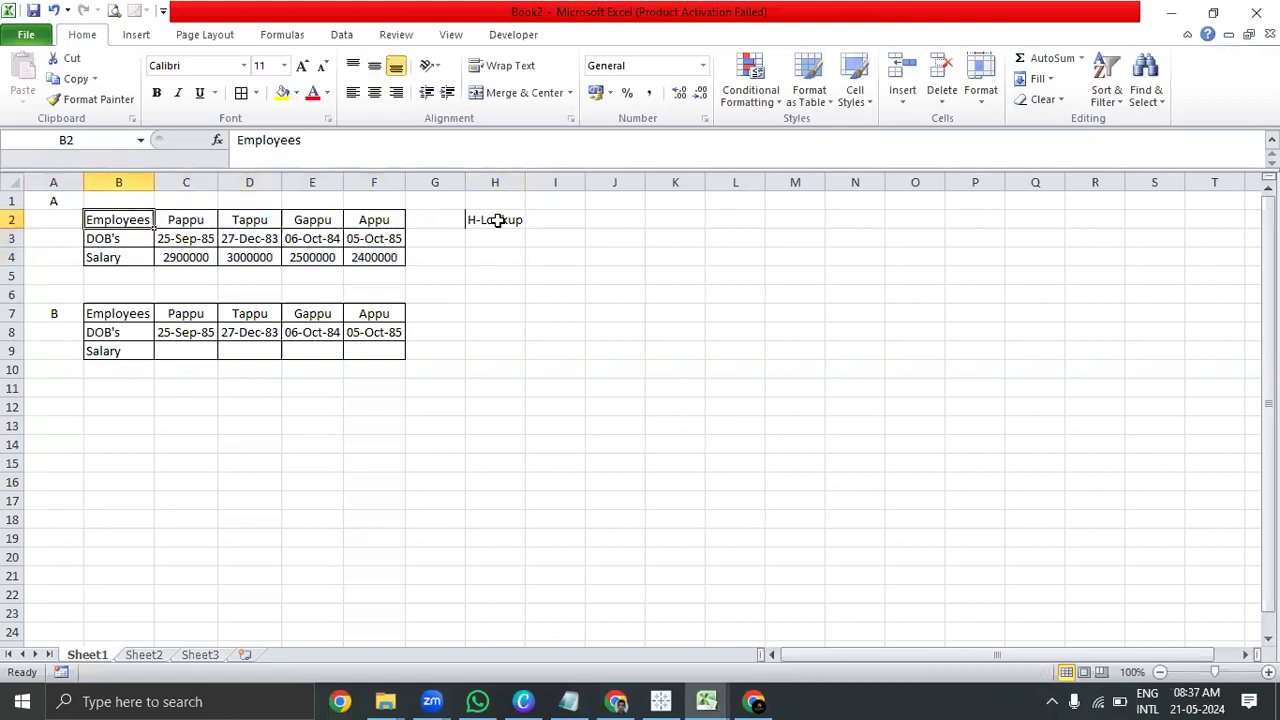
# - Compare the employee names in C2:F2 of table A with those in C7:F7 of table B
pyautogui.press('Right')
pyautogui.hotkey('shift', 'Right')
pyautogui.hotkey('shift', 'Right')
pyautogui.hotkey('shift', 'Right')
pyautogui.press('Left')
pyautogui.press('Right')
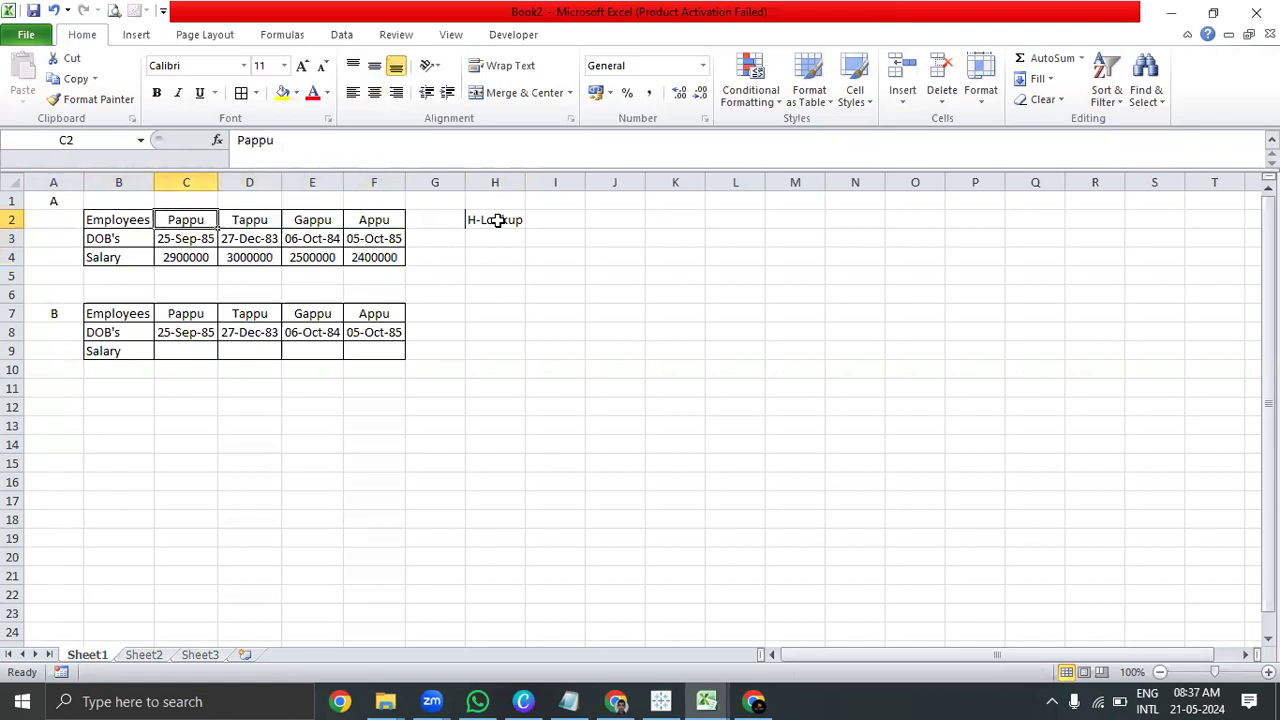
pyautogui.hotkey('shift', 'Right')
pyautogui.hotkey('shift', 'Right')
pyautogui.hotkey('shift', 'Right')
pyautogui.press('Down')
pyautogui.press('Down')
pyautogui.press('Down')
pyautogui.press('Down')
pyautogui.press('Down')
pyautogui.hotkey('shift', 'Right')
pyautogui.hotkey('shift', 'Right')
pyautogui.hotkey('shift', 'Right')
pyautogui.press('Left')
pyautogui.press('Left')
pyautogui.press('Right')
pyautogui.hotkey('shift', 'Right')
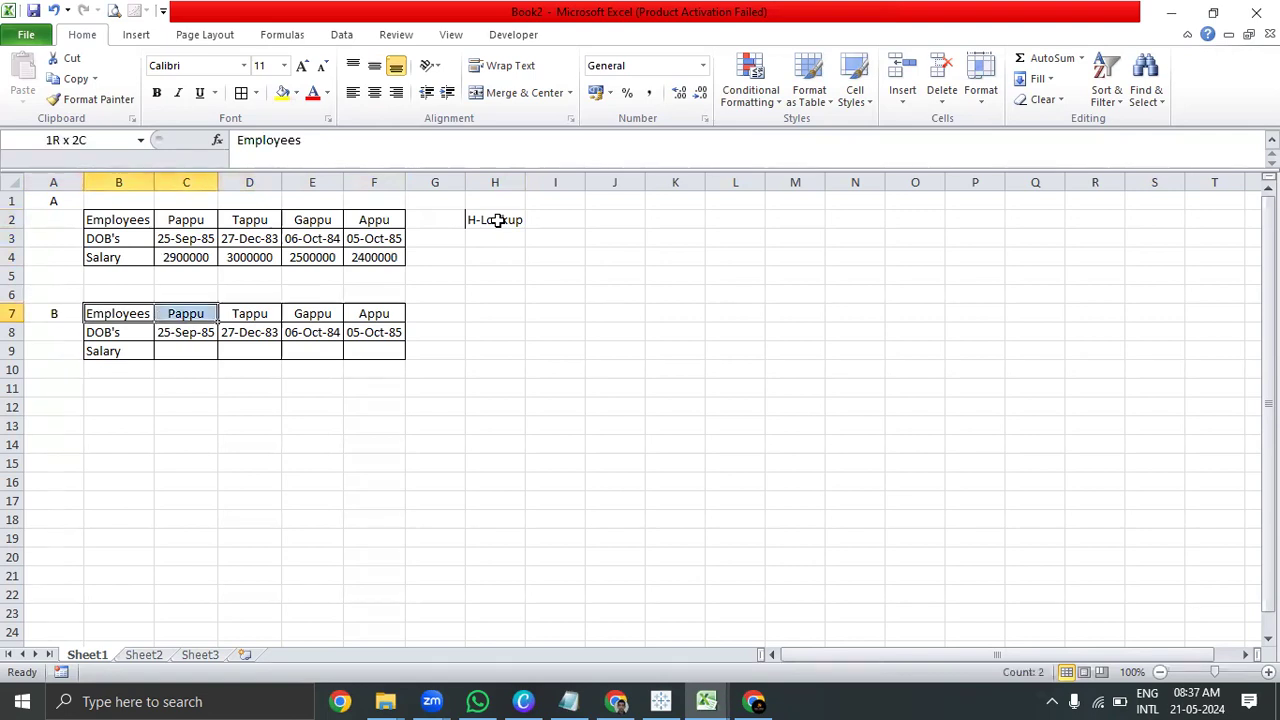
pyautogui.hotkey('shift', 'Right')
pyautogui.hotkey('shift', 'Right')
pyautogui.hotkey('shift', 'Right')
pyautogui.hotkey('shift', 'Right')
pyautogui.press('Left')
pyautogui.press('Right')
pyautogui.press('Up')
pyautogui.press('Up')
pyautogui.press('Up')
pyautogui.press('Up')
pyautogui.press('Up')
pyautogui.press('Up')
pyautogui.press('Down')
pyautogui.press('Down')
pyautogui.press('Down')
pyautogui.press('Down')
pyautogui.press('Down')
pyautogui.press('Down')
pyautogui.press('Down')
pyautogui.press('Down')
pyautogui.press('Down')
pyautogui.press('Down')
pyautogui.press('Down')
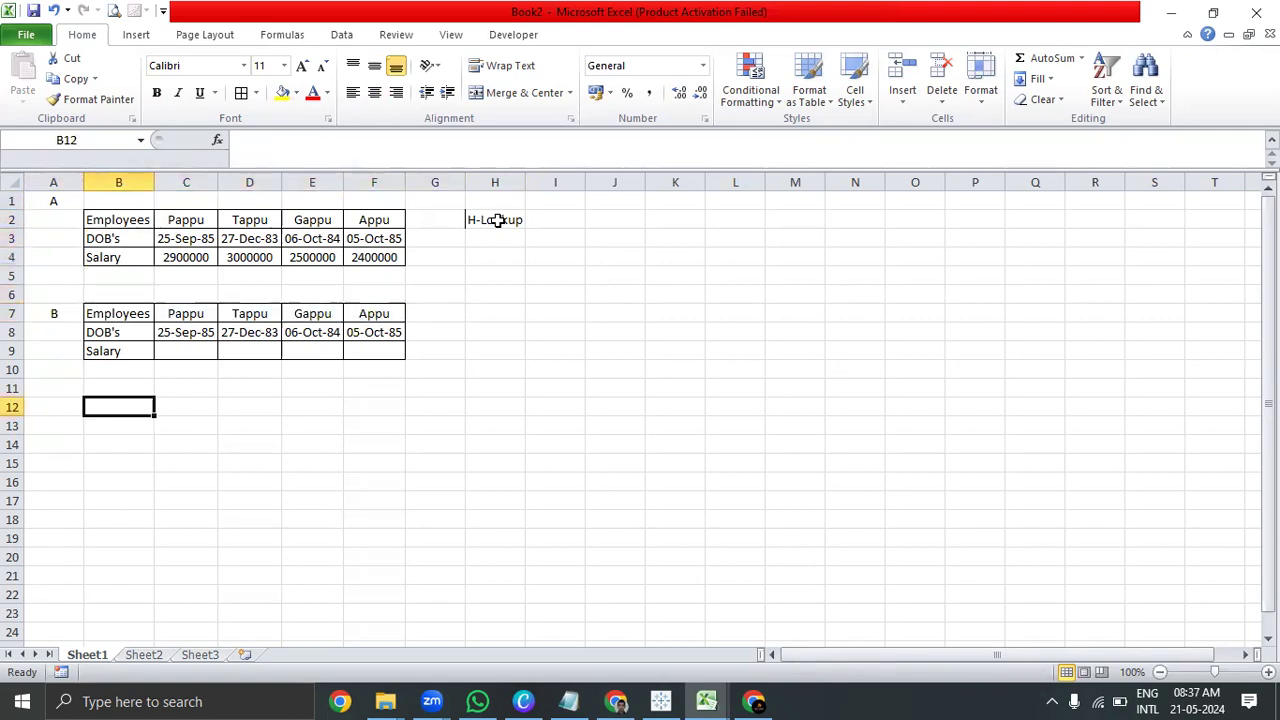
pyautogui.press('Up')
pyautogui.press('Up')
pyautogui.press('Up')
pyautogui.press('Up')
pyautogui.press('Up')
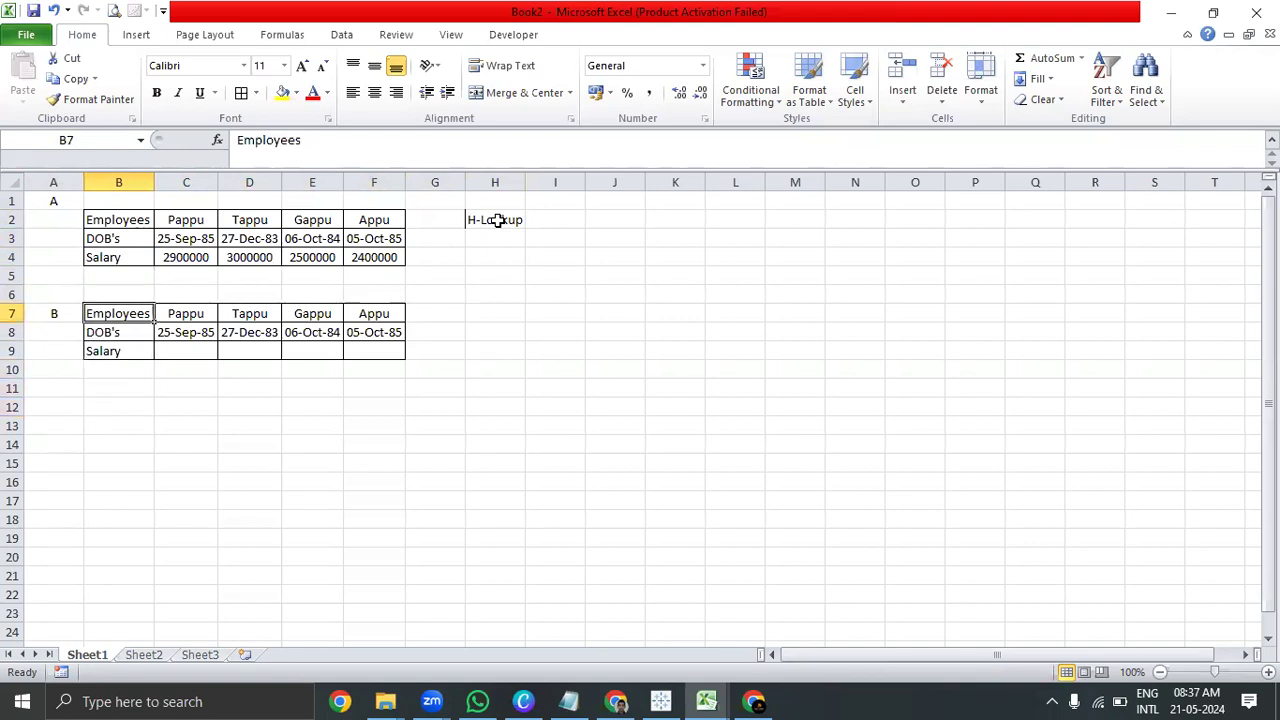
# - Review the first row of table A and the salary cells C9:F9 of table B
pyautogui.press('Right')
pyautogui.press('Up')
pyautogui.press('Up')
pyautogui.press('Up')
pyautogui.press('Up')
pyautogui.press('Up')
pyautogui.hotkey('shift', 'Right')
pyautogui.hotkey('shift', 'Right')
pyautogui.hotkey('shift', 'Right')
pyautogui.hotkey('shift', 'Right')
pyautogui.press('Left')
pyautogui.press('Right')
pyautogui.press('Down')
pyautogui.press('Down')
pyautogui.press('Down')
pyautogui.press('Down')
pyautogui.press('Down')
pyautogui.press('Down')
pyautogui.press('Down')
pyautogui.press('Down')
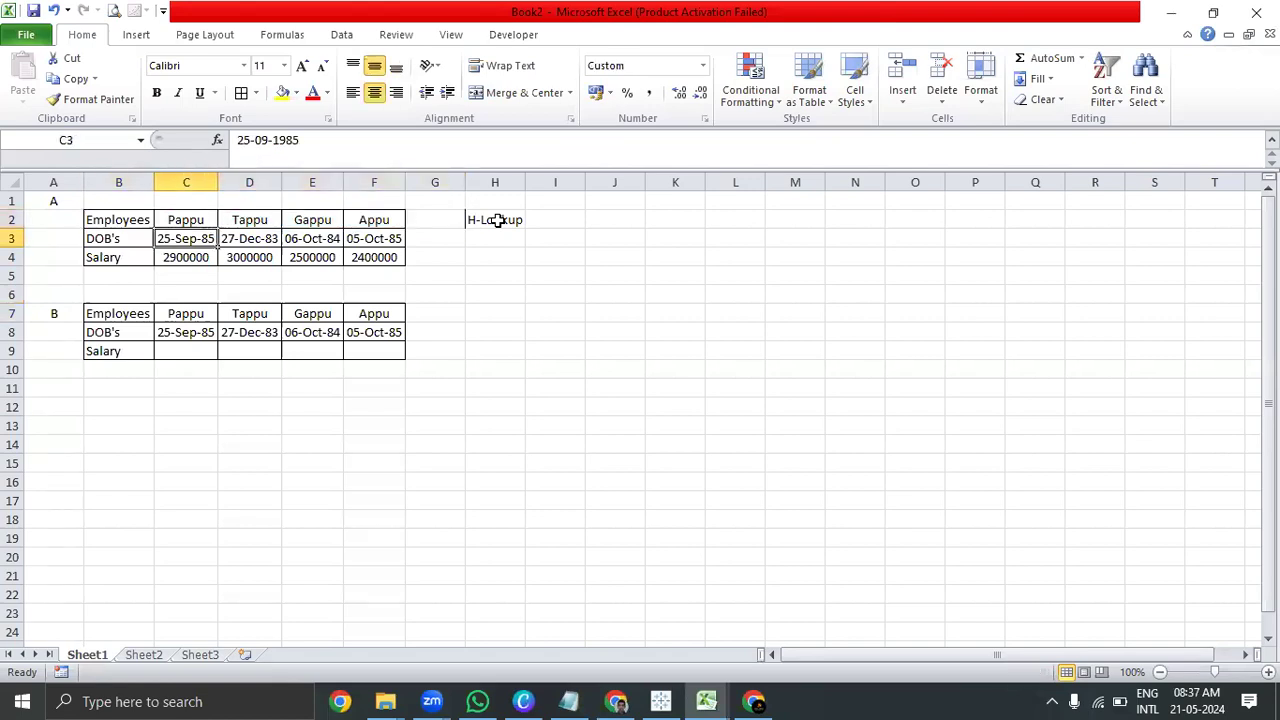
pyautogui.press('Up')
pyautogui.press('Up')
pyautogui.press('Up')
pyautogui.press('Down')
pyautogui.press('Down')
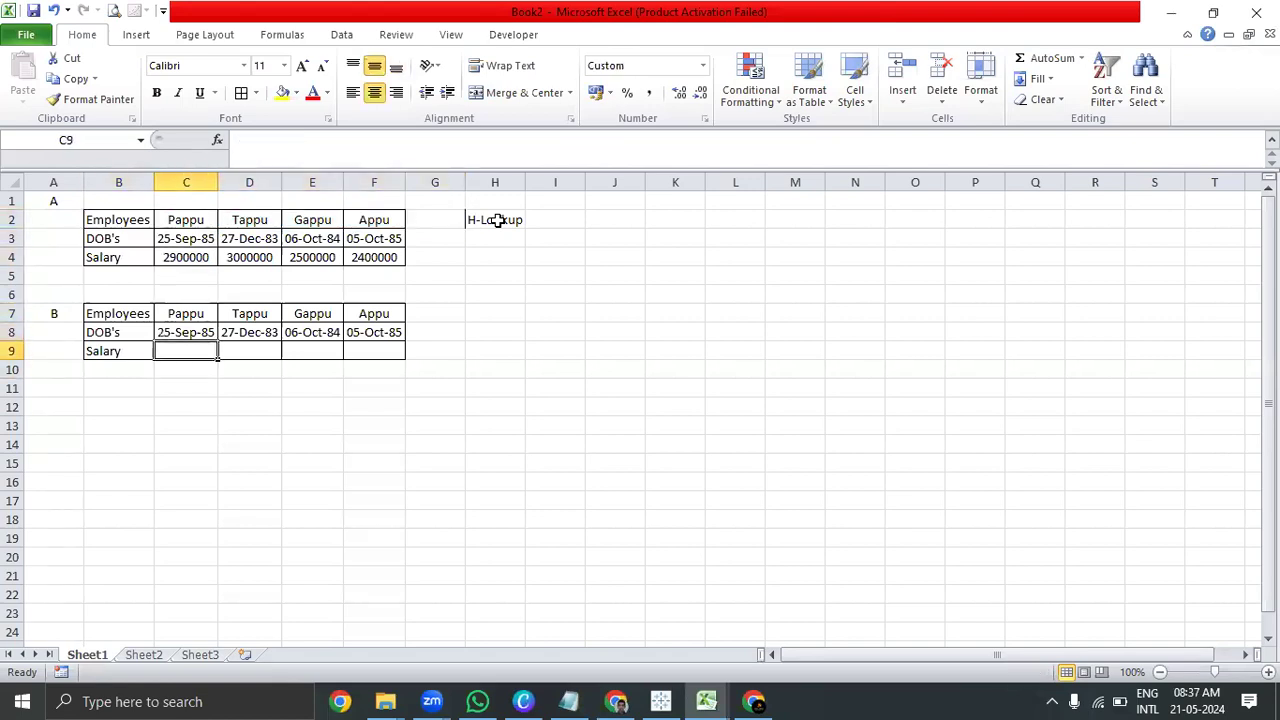
pyautogui.hotkey('shift', 'Right')
pyautogui.hotkey('shift', 'Right')
pyautogui.hotkey('shift', 'Right')
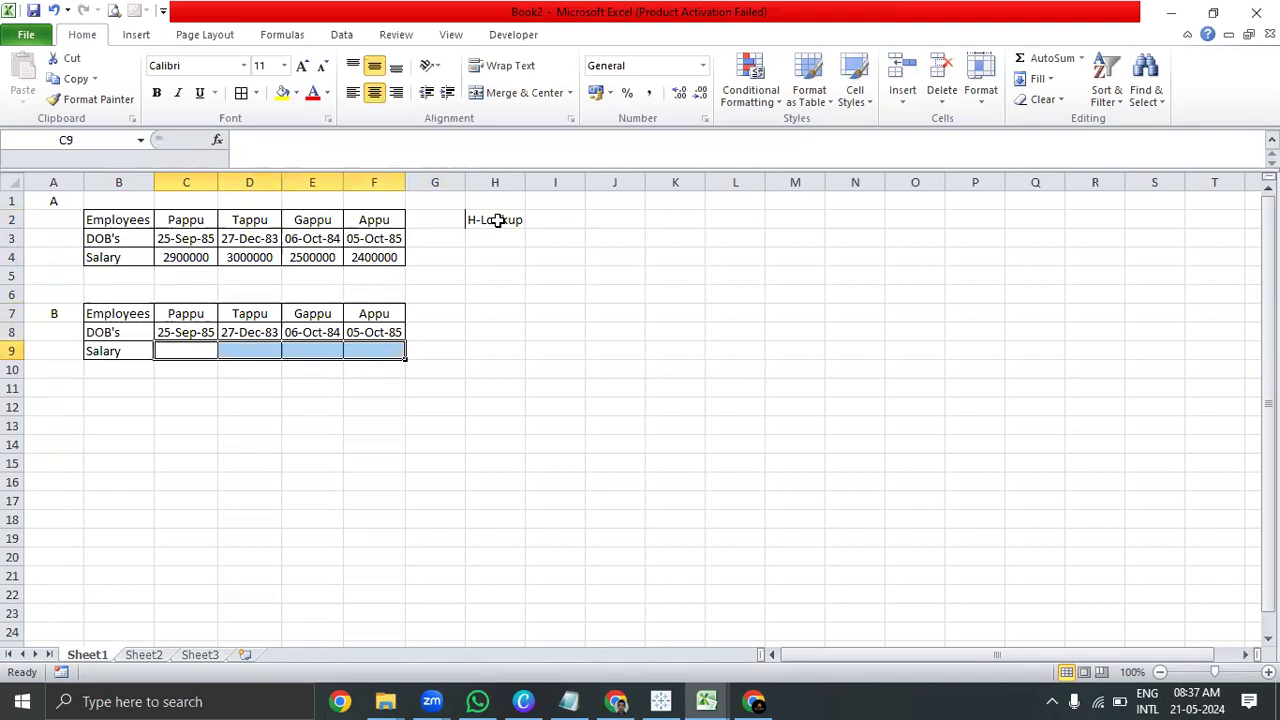
# - Make the H-Lookup heading in cell H2 bold
pyautogui.press('Up')
pyautogui.press('Up')
pyautogui.press('Up')
pyautogui.press('Up')
pyautogui.press('Up')
pyautogui.press('Up')
pyautogui.press('Up')
pyautogui.press('Right')
pyautogui.press('Right')
pyautogui.press('Right')
pyautogui.press('Right')
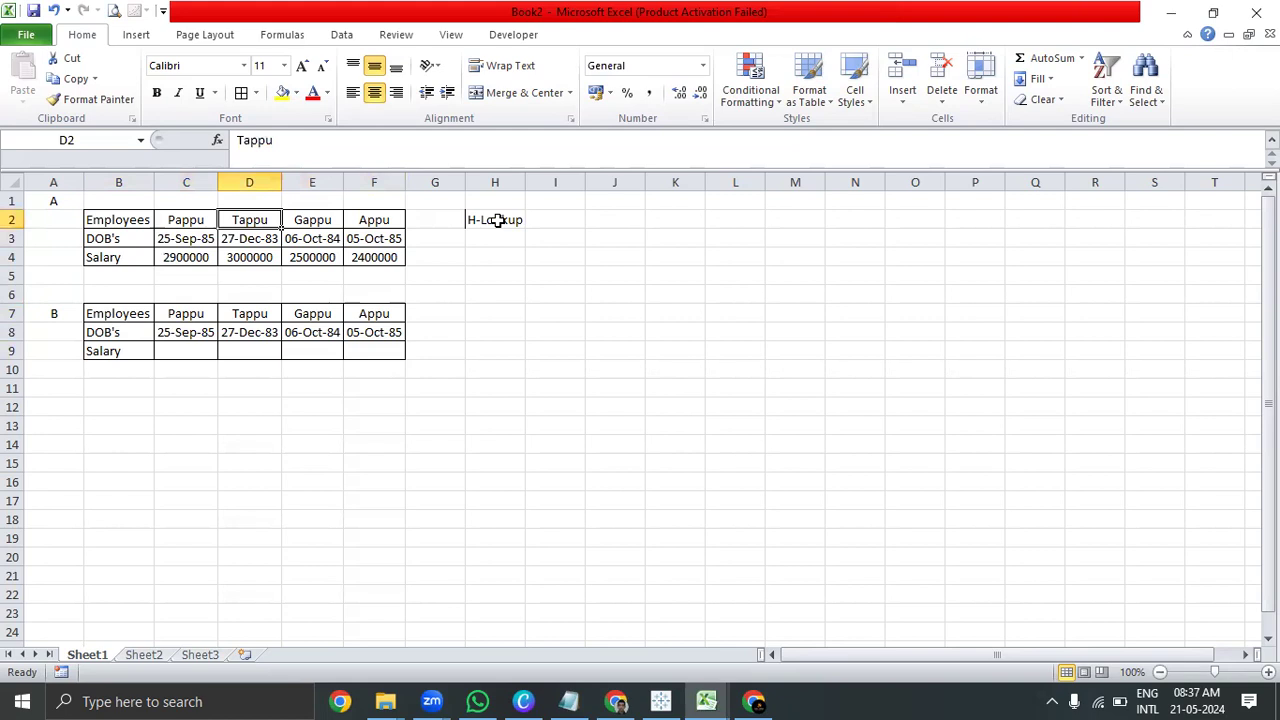
pyautogui.press('Right')
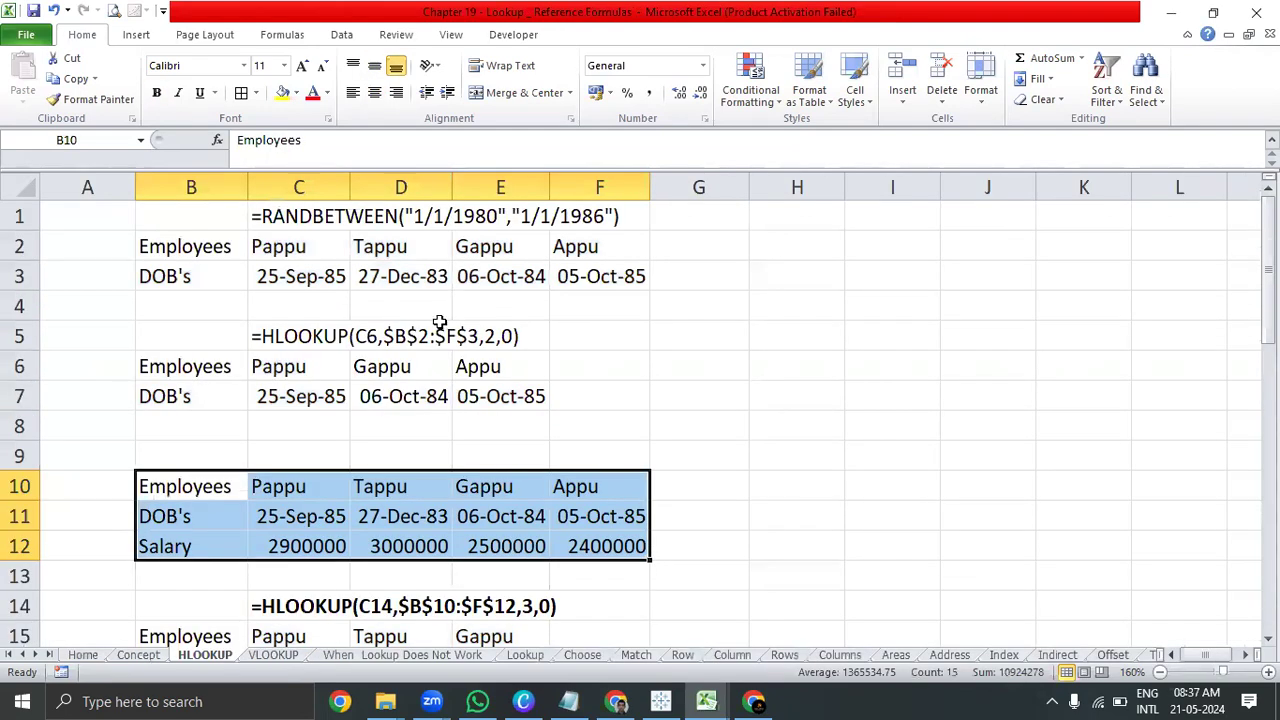
# - Read the HLOOKUP description on the Home sheet of the Chapter 19 lookup workbook, and return to Book2
pyautogui.click(92, 656)
pyautogui.click(340, 279)
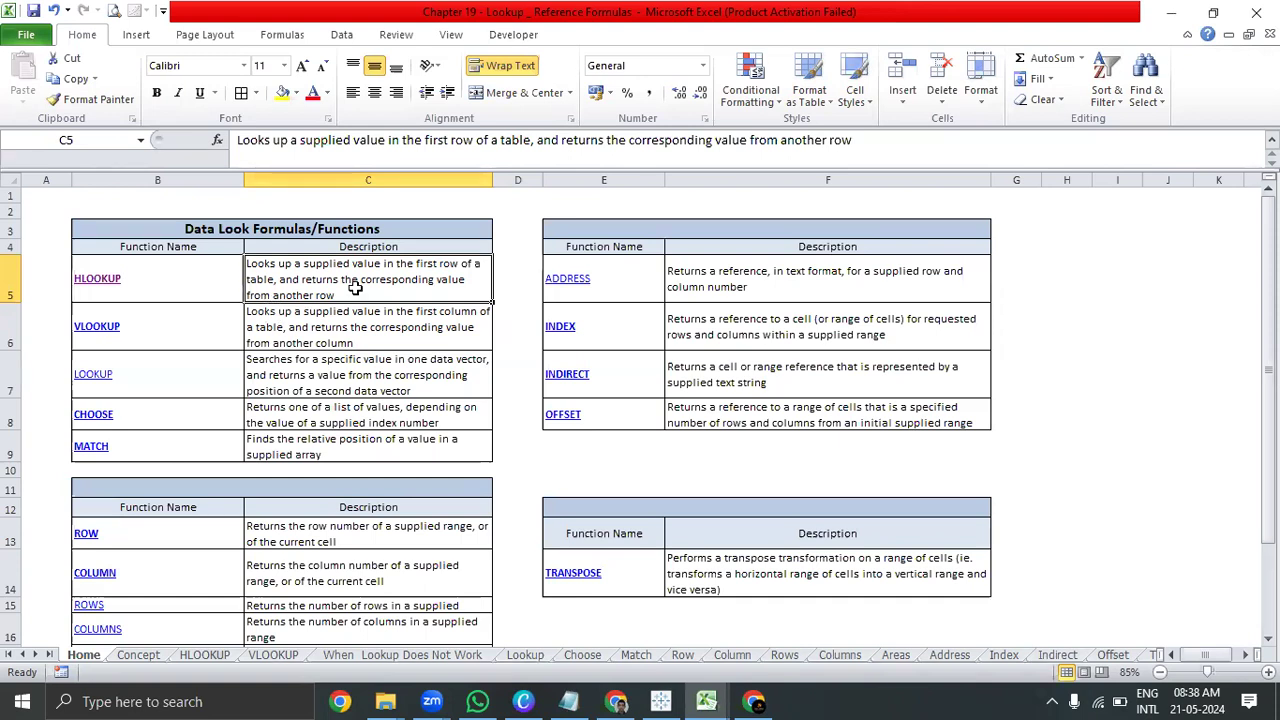
pyautogui.hotkey('ctrl', 'Tab')
pyautogui.hotkey('ctrl', 'Tab')
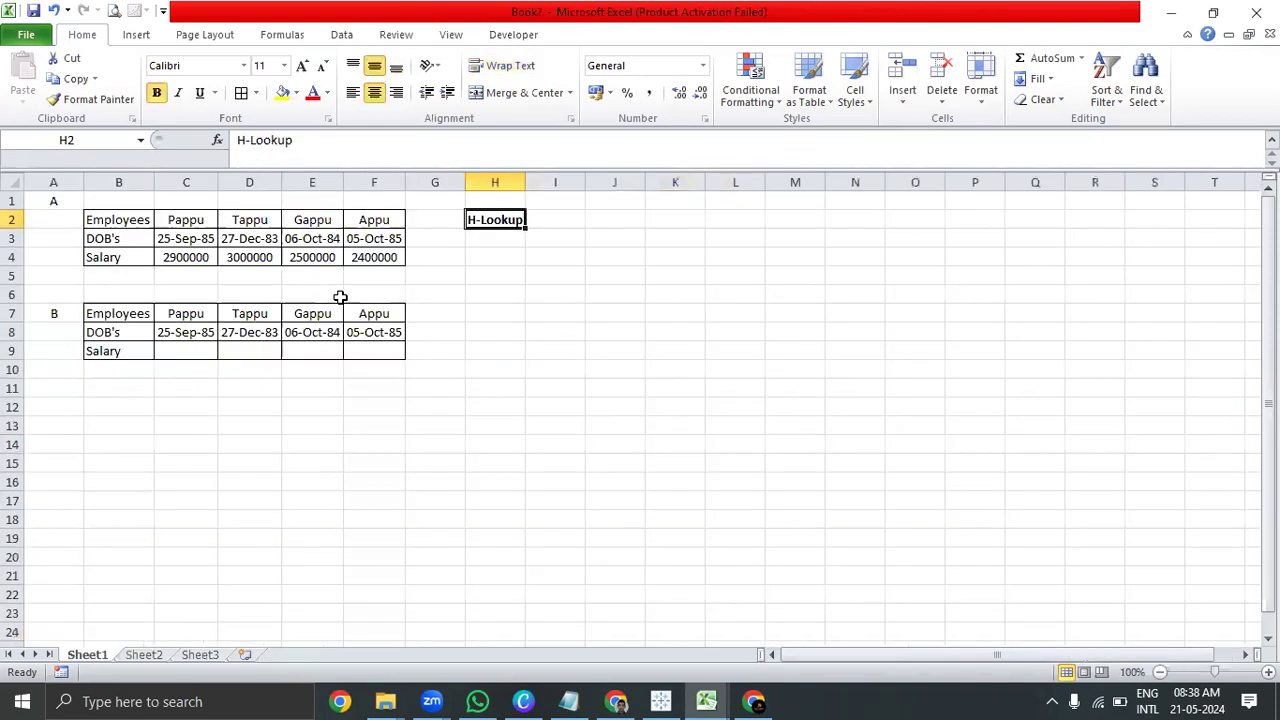
# - Make the Employees rows B2:F2 and B7:F7 of both tables bold
pyautogui.moveTo(134, 221); pyautogui.dragTo(380, 220)
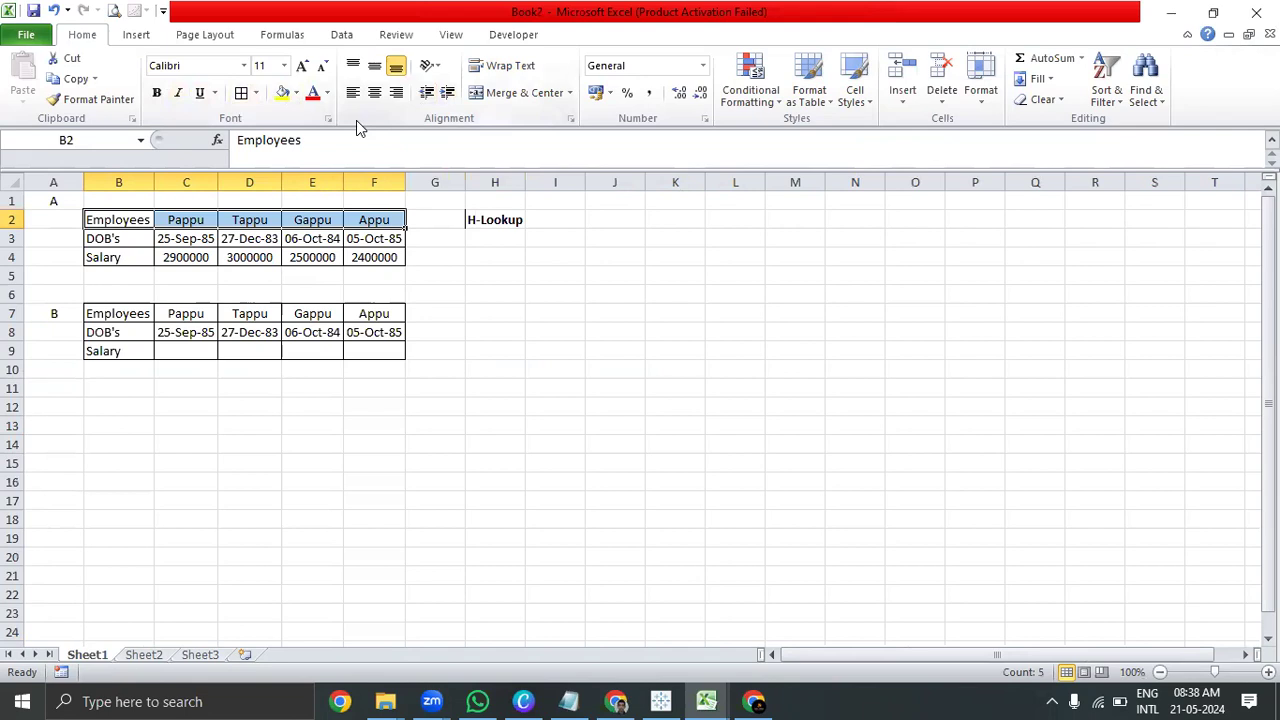
pyautogui.click(156, 92)
pyautogui.moveTo(118, 313); pyautogui.dragTo(371, 311)
pyautogui.click(156, 92)
# - Check the HLOOKUP description in the Chapter 19 workbook again and compare the salary rows C4:F4 and C9:F9 in Book2
pyautogui.click(172, 350)
pyautogui.hotkey('alt', 'Tab')
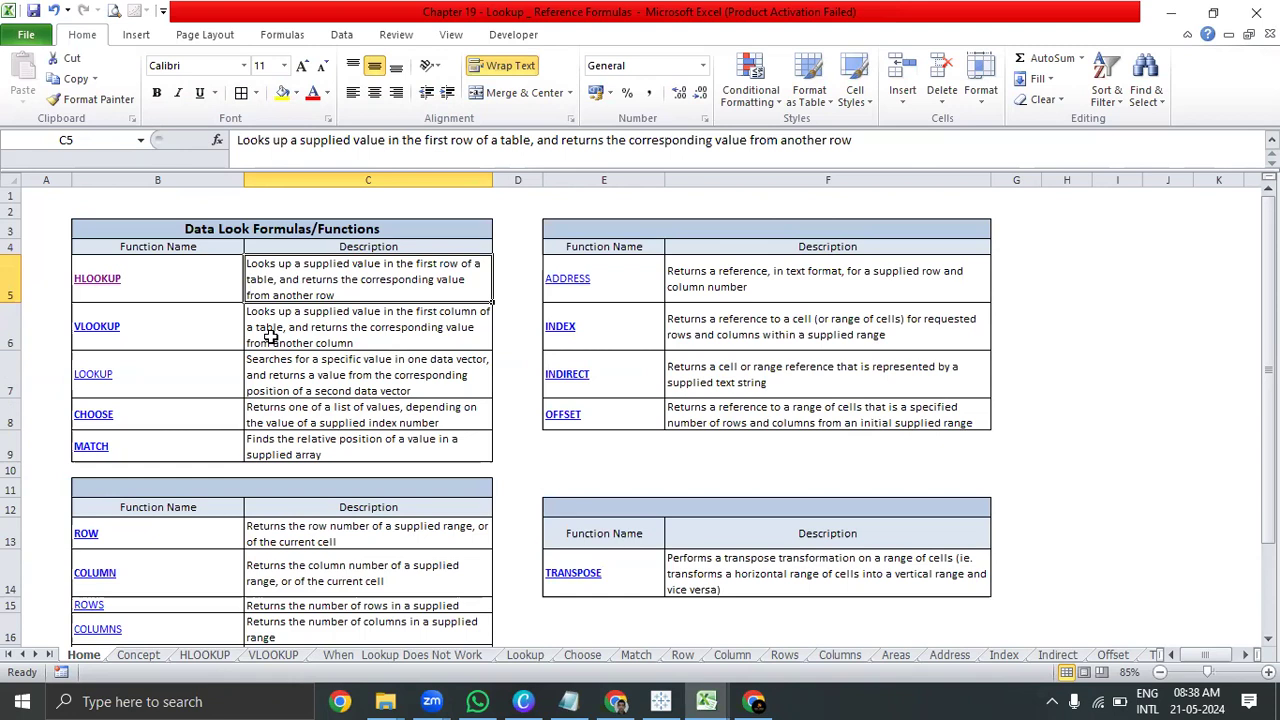
pyautogui.hotkey('alt', 'Tab')
pyautogui.hotkey('alt', 'Tab')
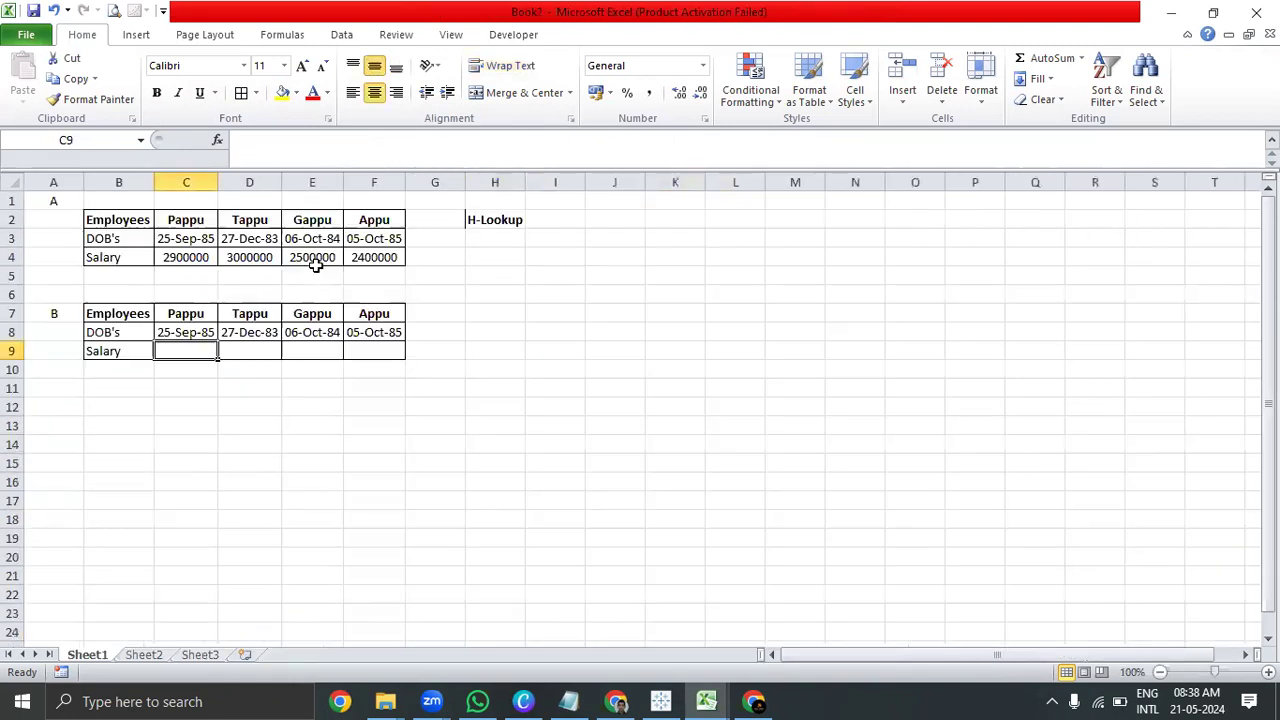
pyautogui.click(180, 258)
pyautogui.moveTo(214, 250); pyautogui.dragTo(374, 258)
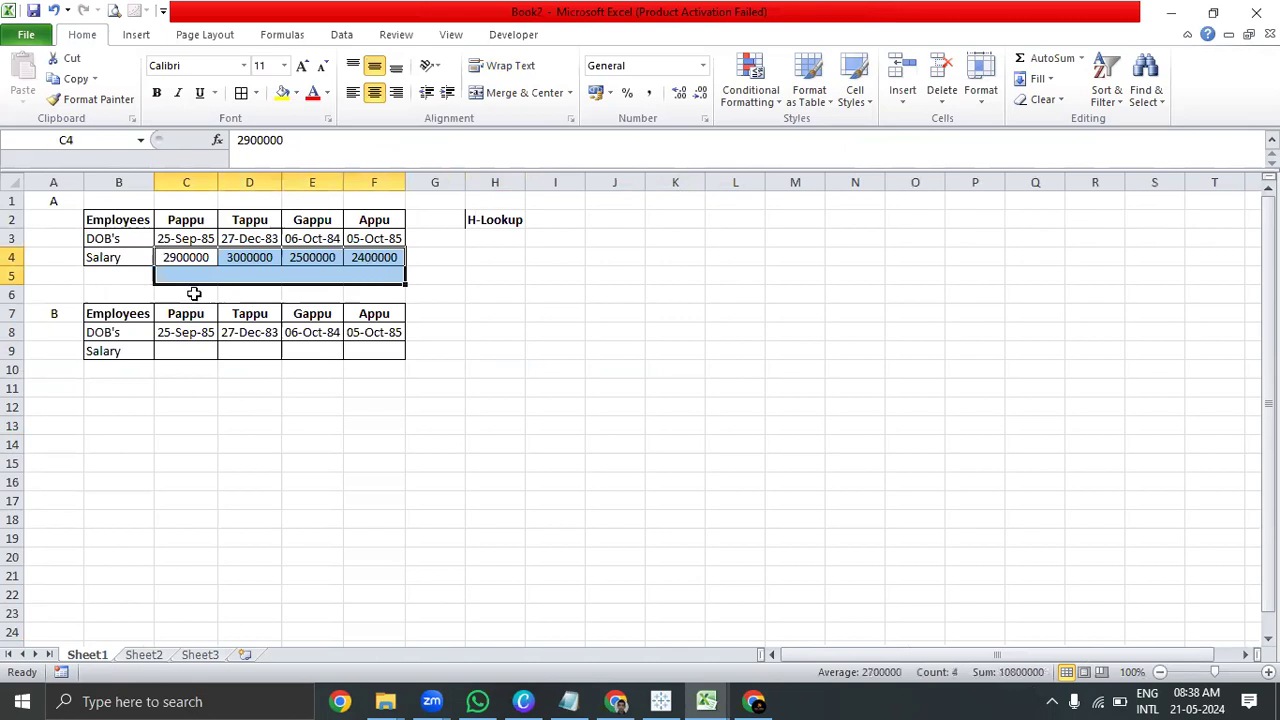
pyautogui.moveTo(194, 258); pyautogui.dragTo(386, 258)
pyautogui.moveTo(171, 350); pyautogui.dragTo(374, 349)
# - Start an HLOOKUP formula in C9 of table B with C7 as the lookup value
pyautogui.click(165, 351)
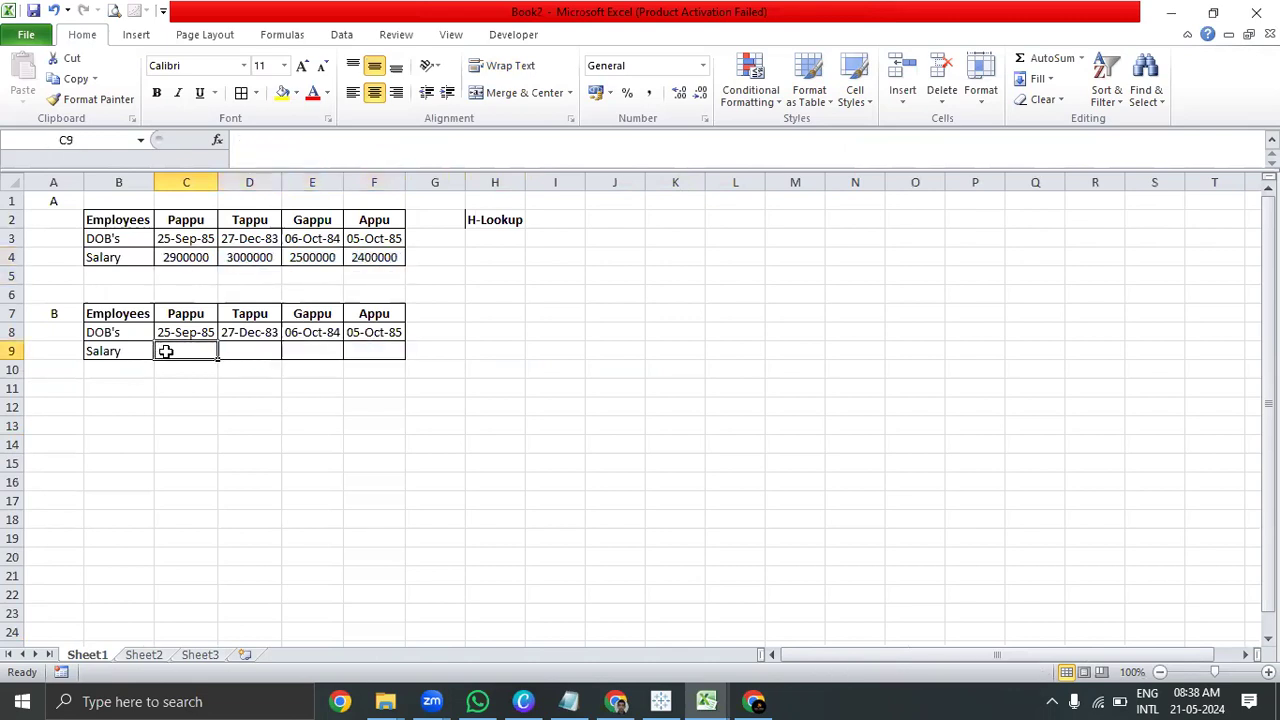
pyautogui.write('=hloo')
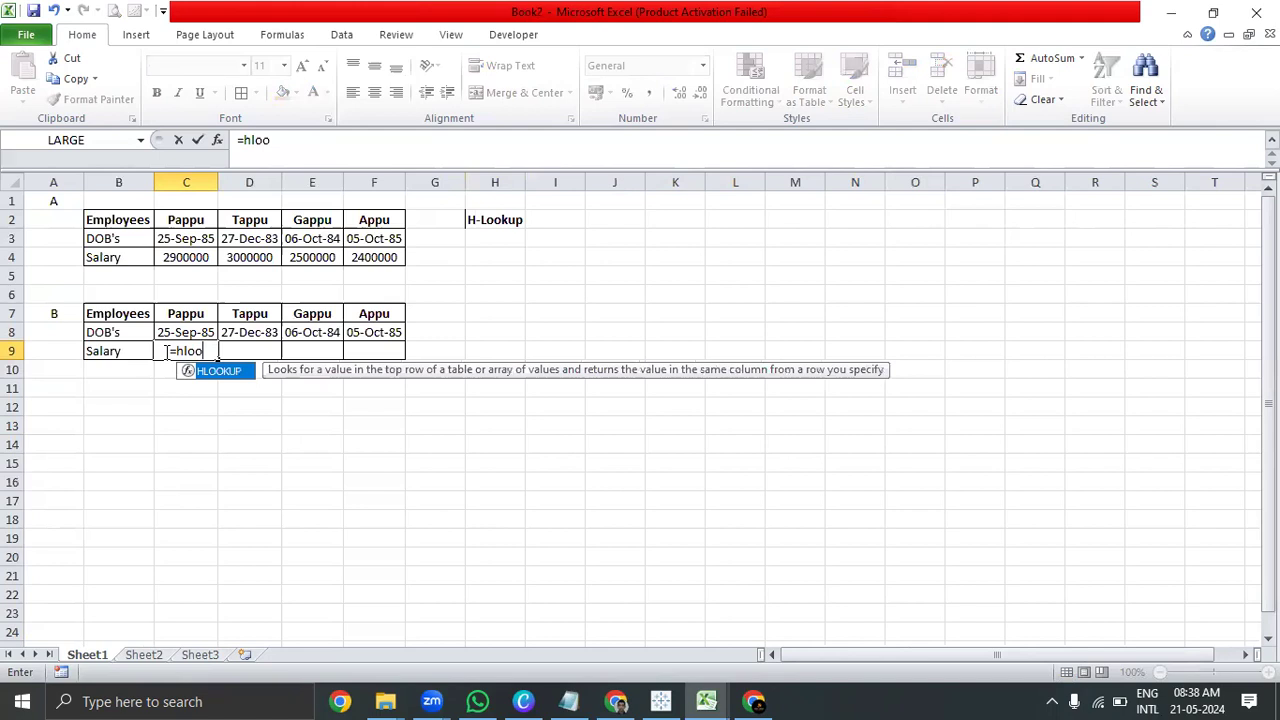
pyautogui.press('Tab')
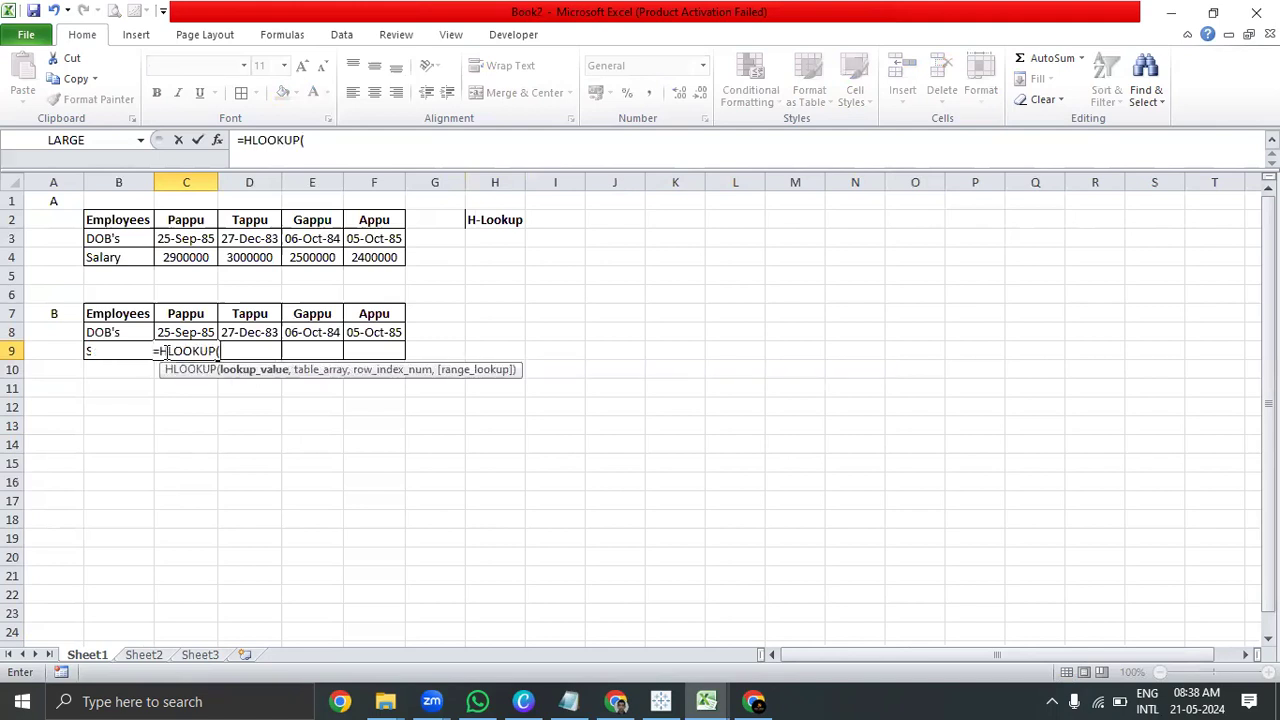
pyautogui.click(199, 317)
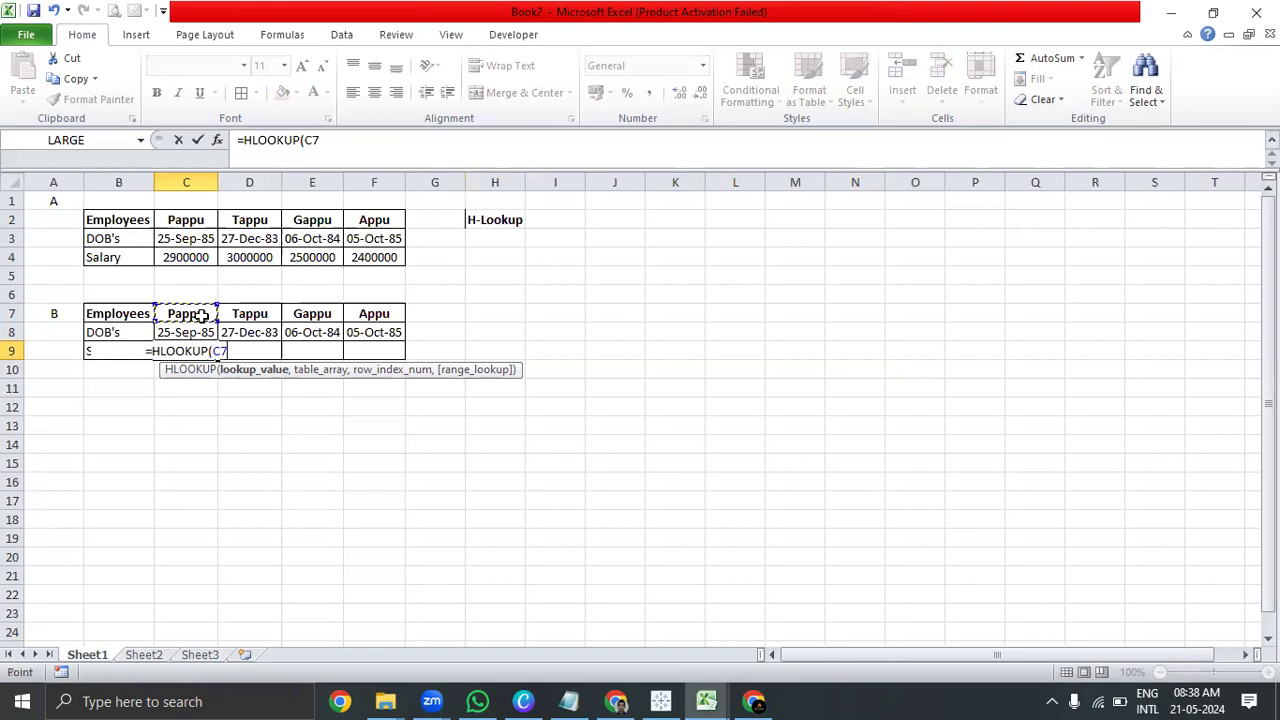
pyautogui.write(',')
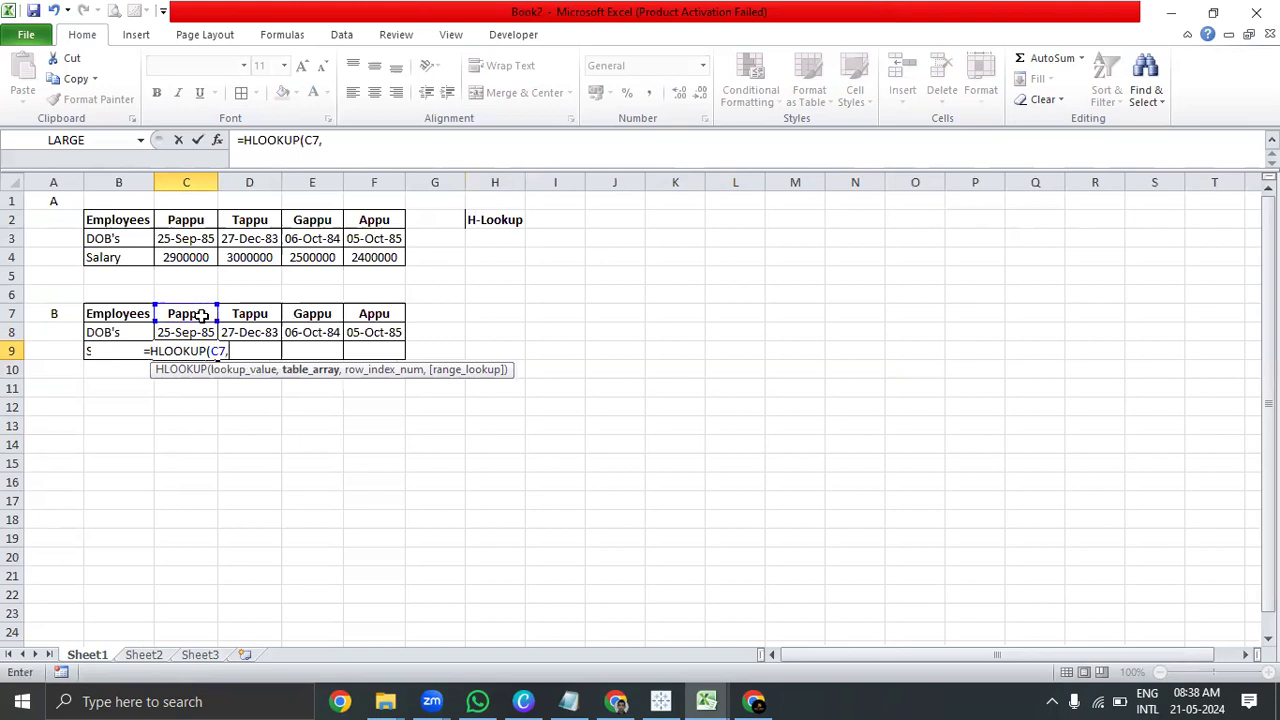
pyautogui.click(243, 372)
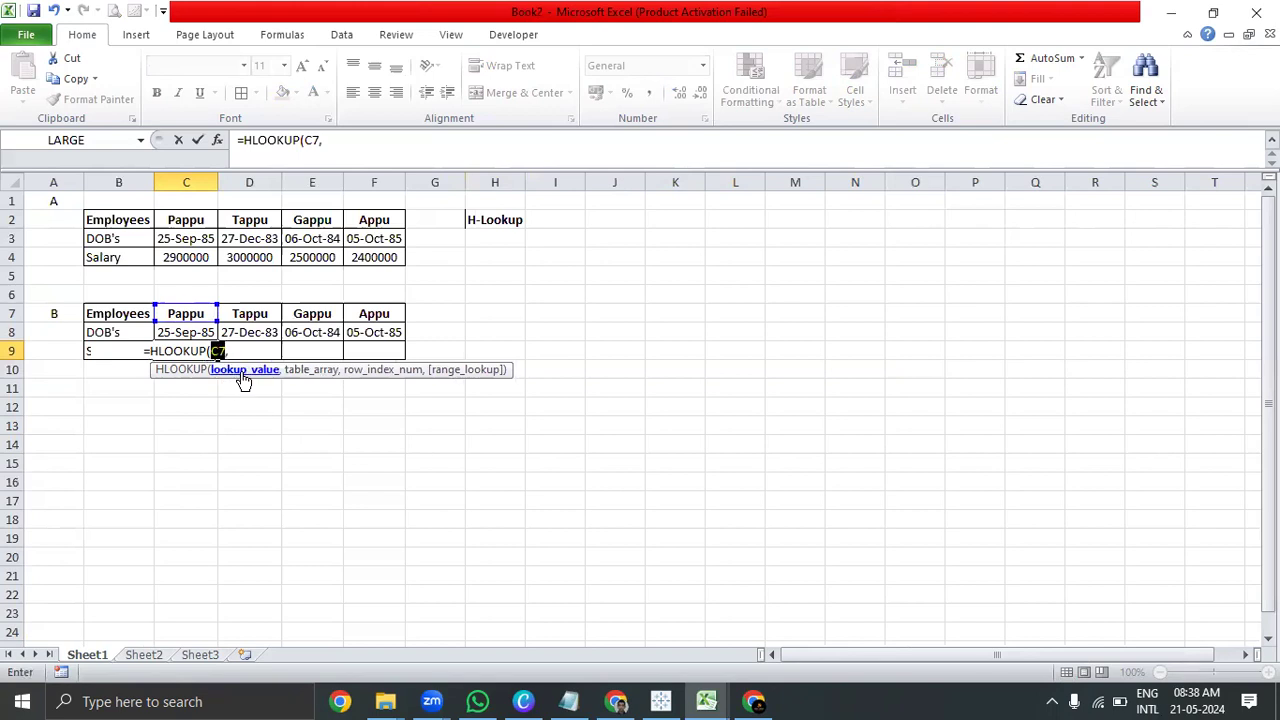
pyautogui.click(245, 350)
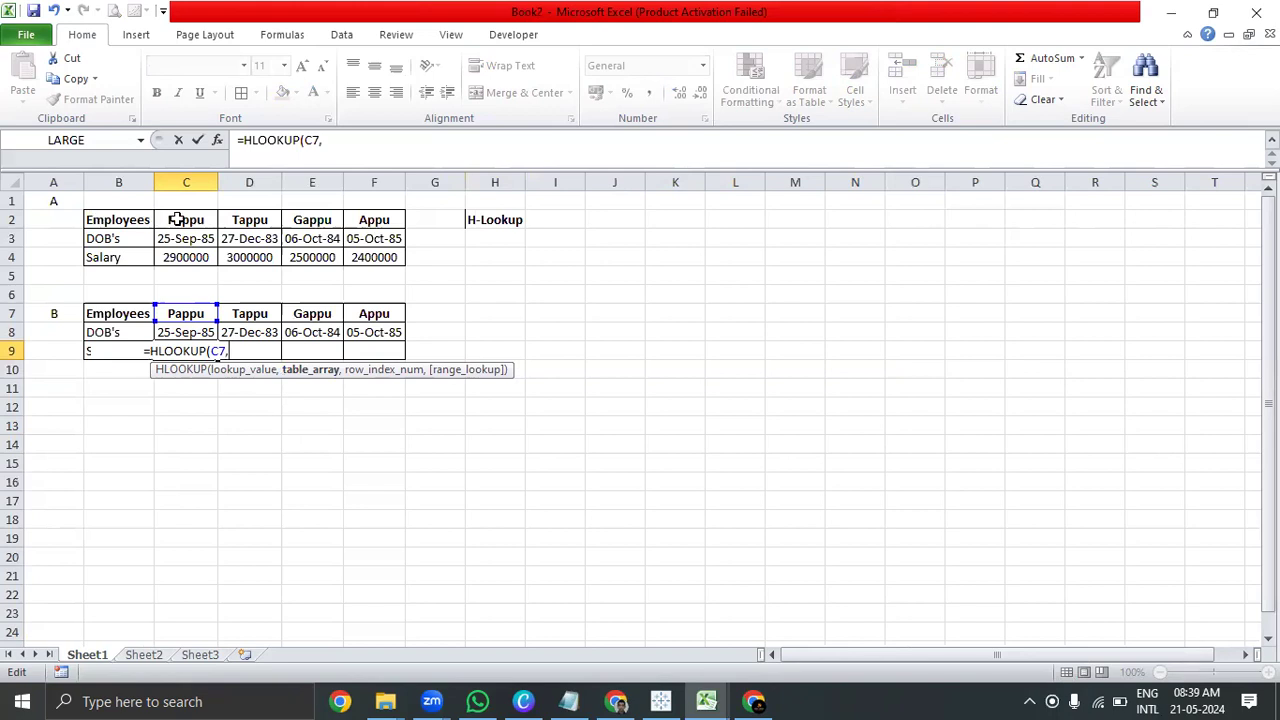
# - Give the HLOOKUP formula C2:F4 as the table array and 3 as the row index number
pyautogui.moveTo(176, 219); pyautogui.dragTo(367, 259)
pyautogui.write(',')
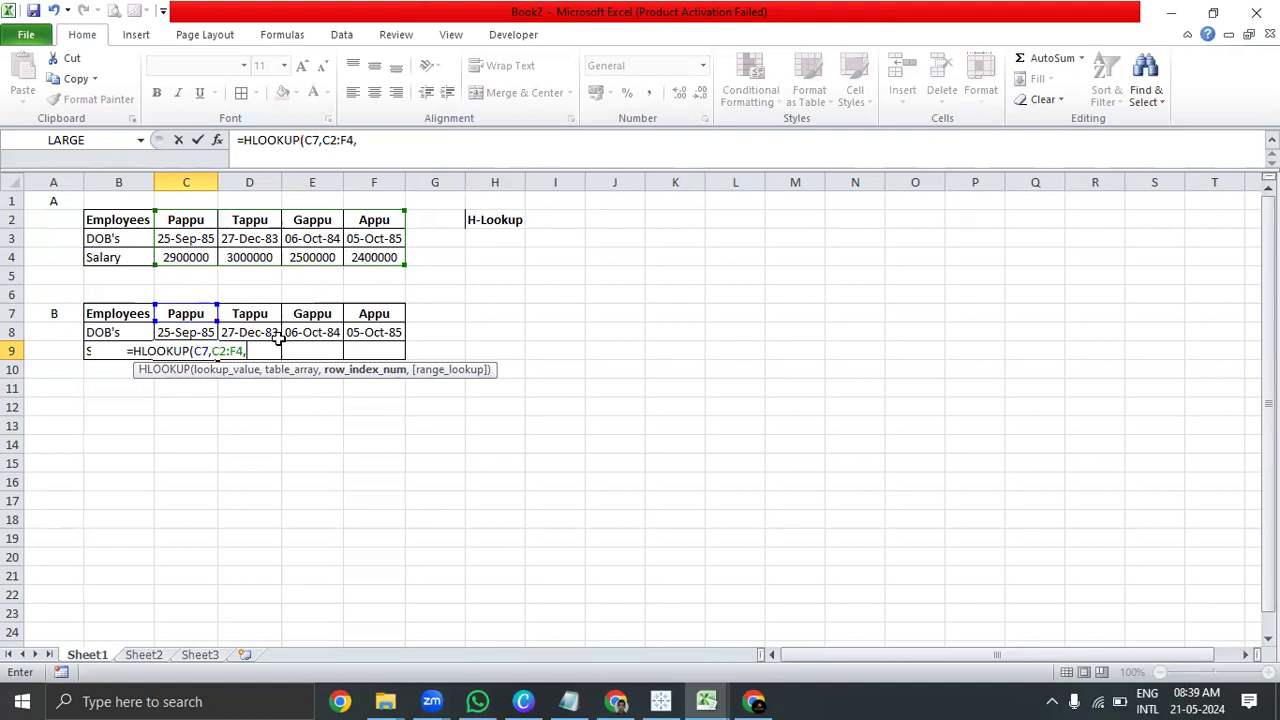
pyautogui.write('3')
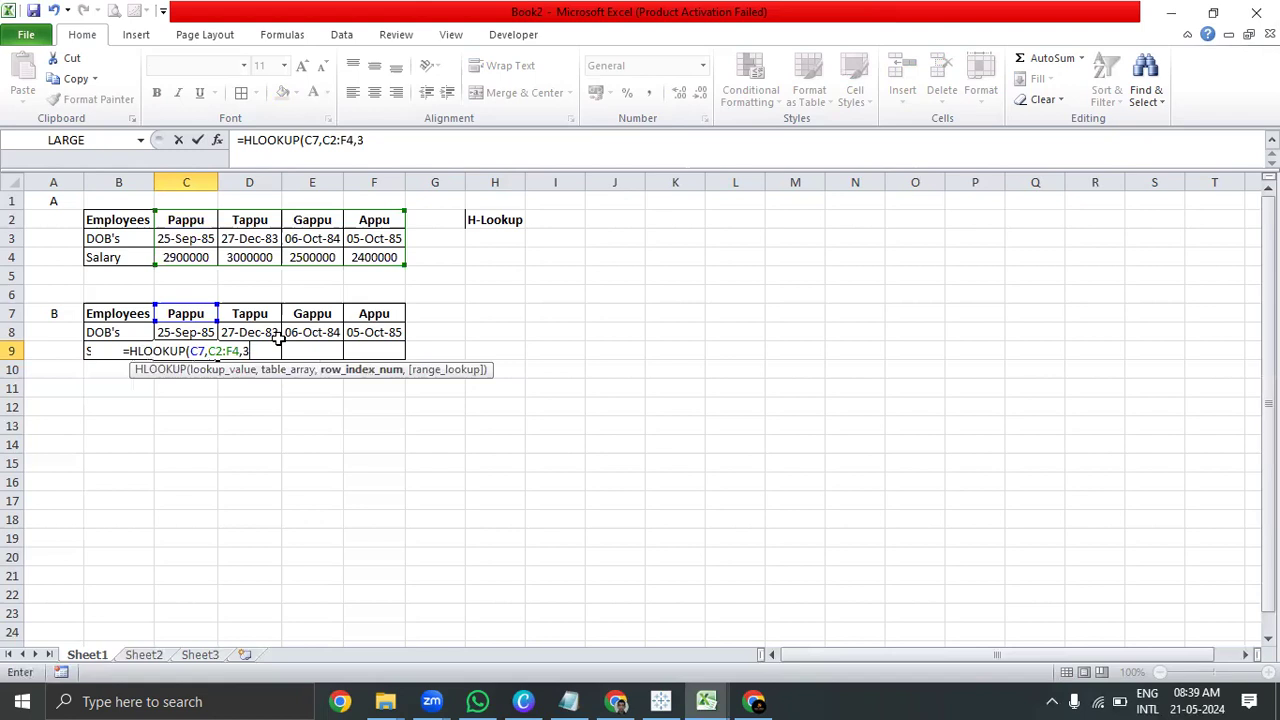
pyautogui.write(',')
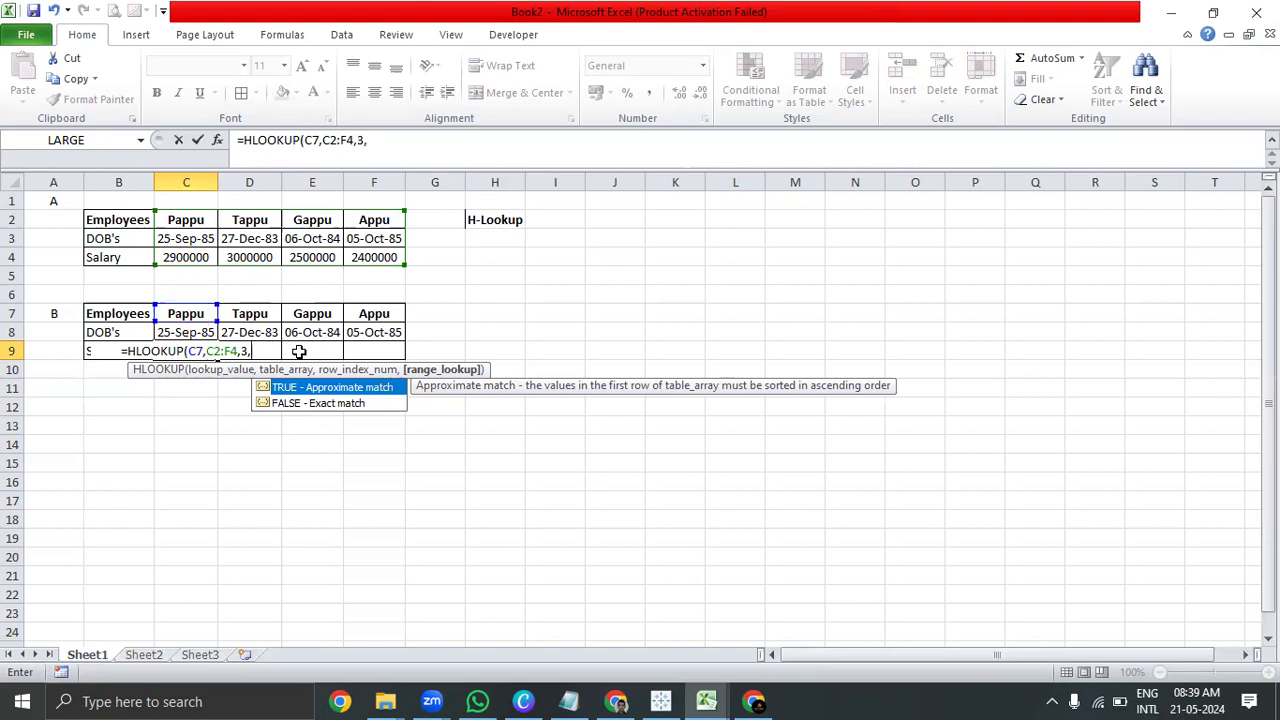
pyautogui.write('0')
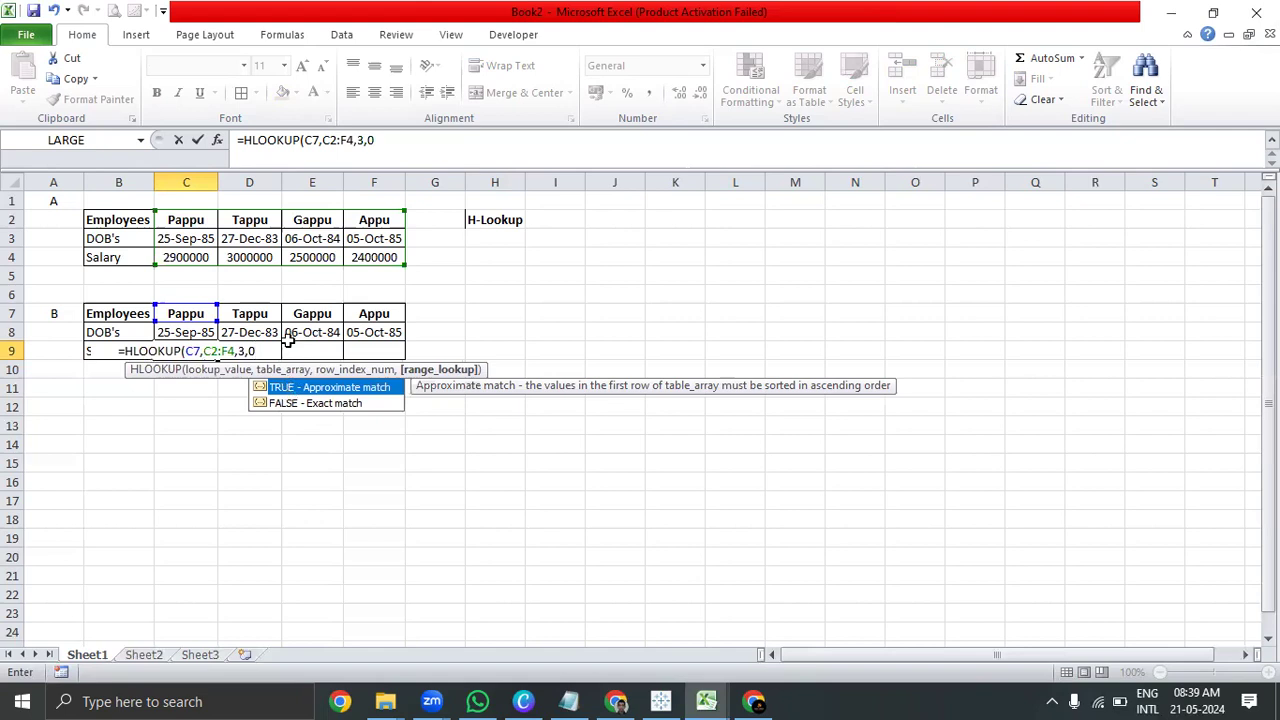
pyautogui.press('BackSpace')
pyautogui.write('1')
pyautogui.press('BackSpace')
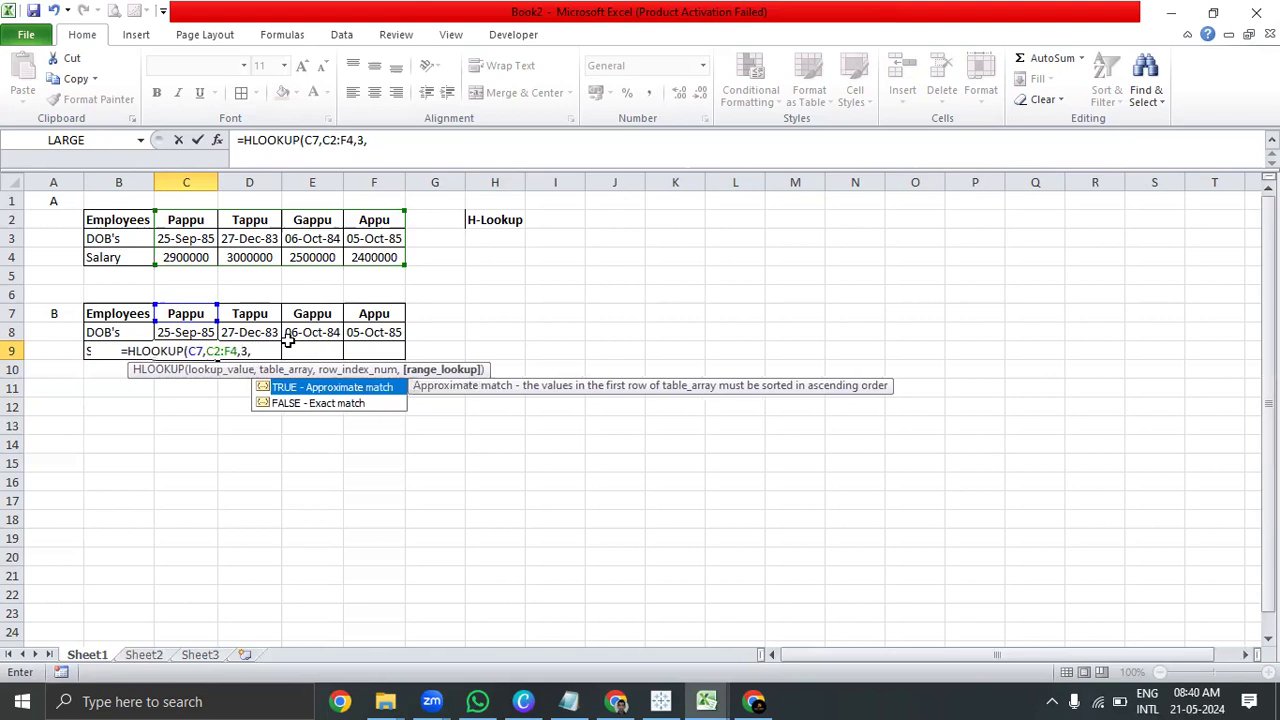
# - Set the HLOOKUP formula to FALSE for an exact match and complete it in C9
pyautogui.doubleClick(312, 403)
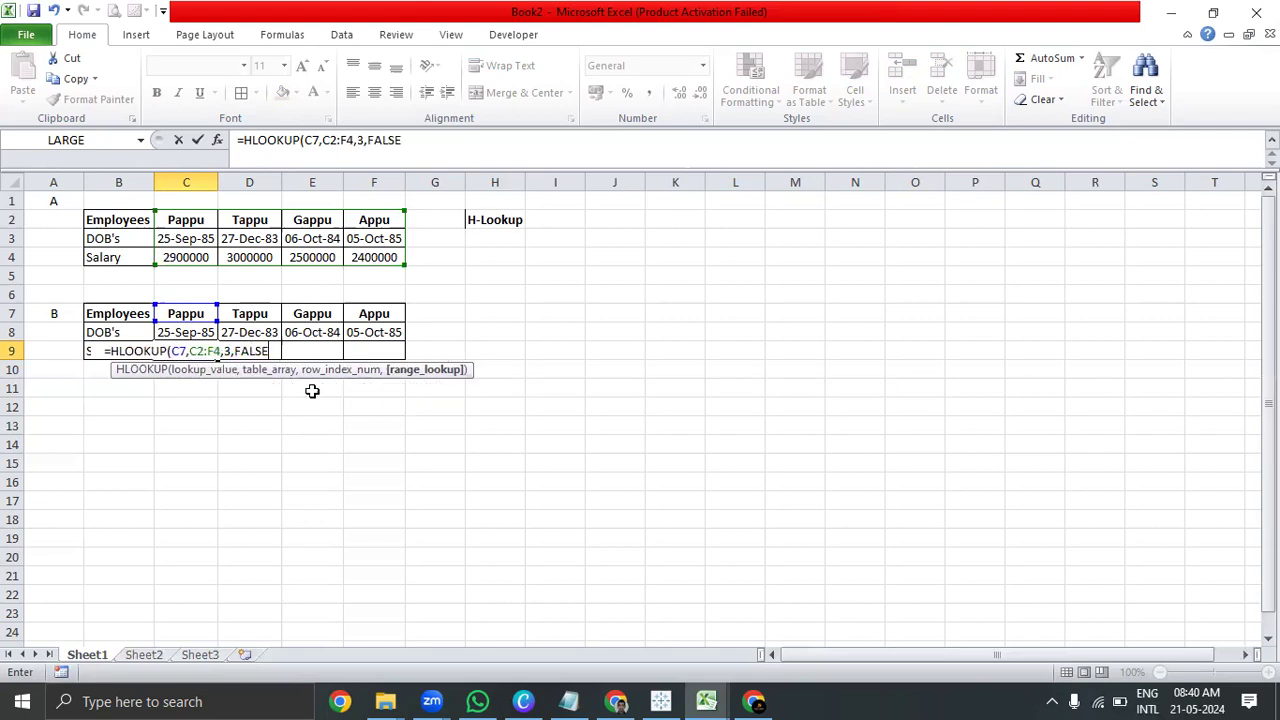
pyautogui.write(')')
pyautogui.press('Return')
pyautogui.press('Up')
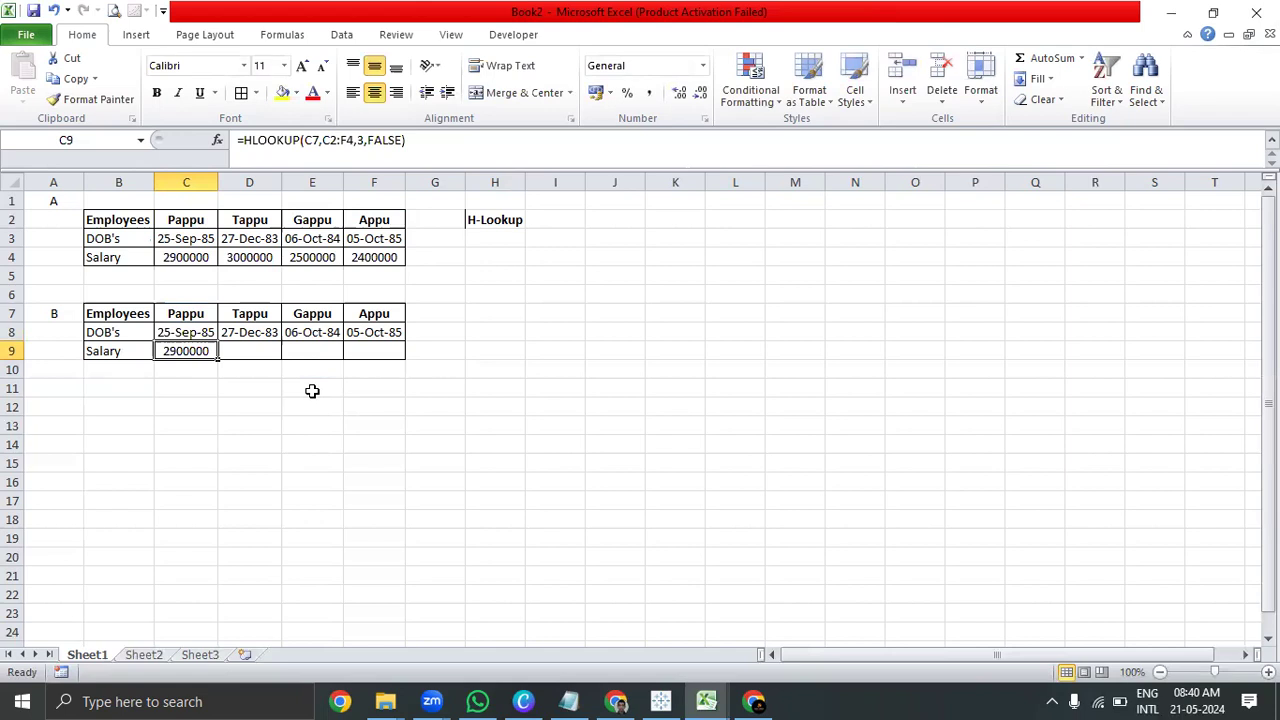
# - Copy the HLOOKUP formula from C9 across the salary row to F9
pyautogui.hotkey('ctrl', 'c')
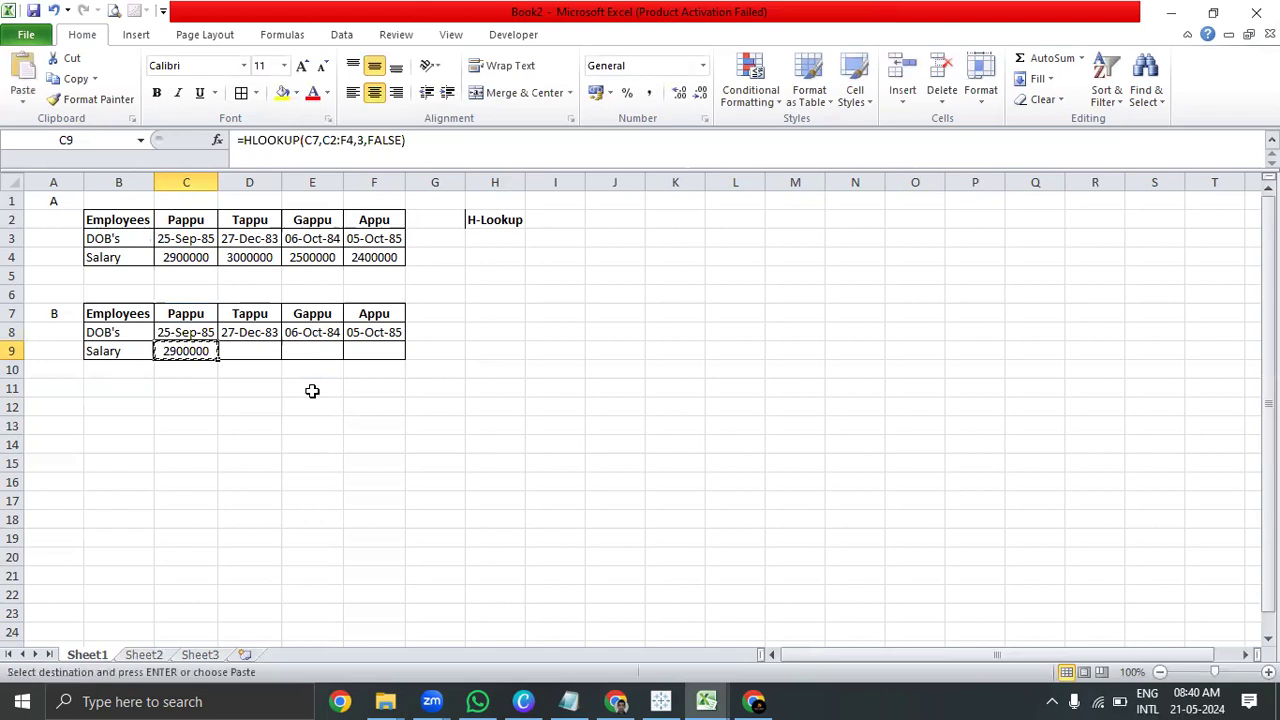
pyautogui.hotkey('shift', 'Right')
pyautogui.hotkey('shift', 'Right')
pyautogui.hotkey('shift', 'Right')
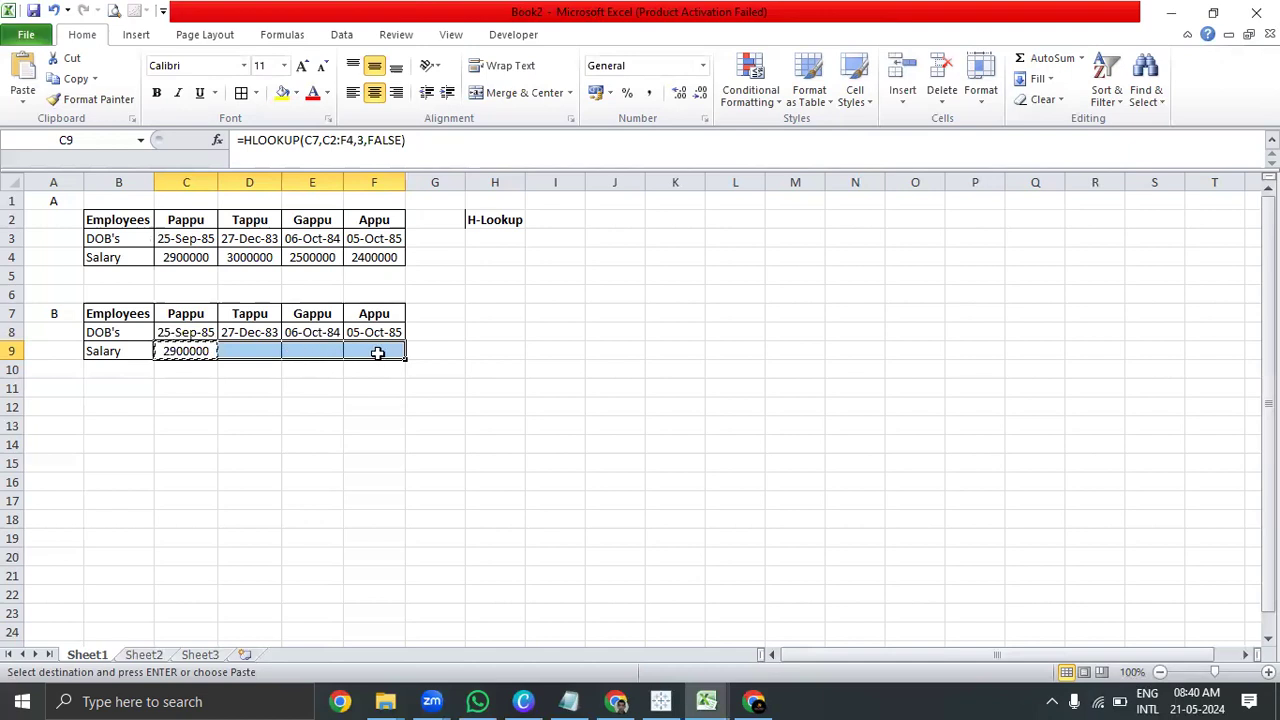
pyautogui.hotkey('ctrl', 'v')
pyautogui.press('Escape')
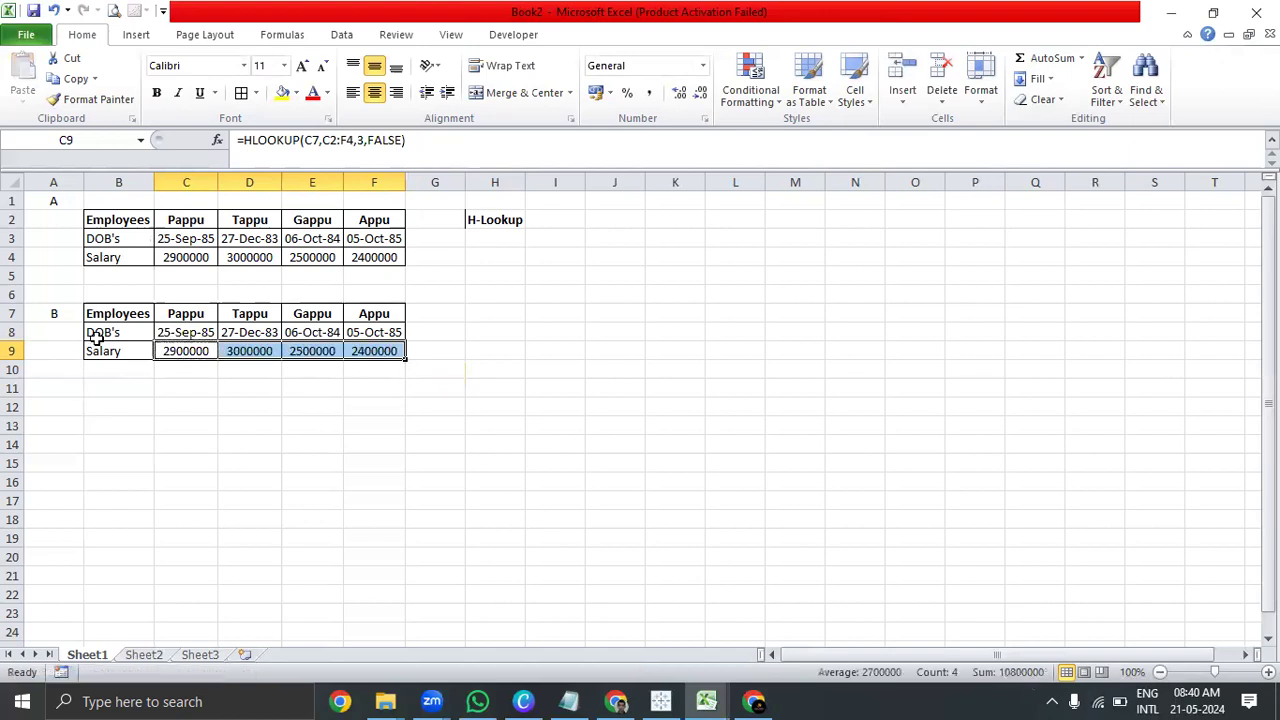
# - Review the HLOOKUP description in the Chapter 19 workbook against table B and return to the practice workbook
pyautogui.moveTo(112, 316); pyautogui.dragTo(362, 345)
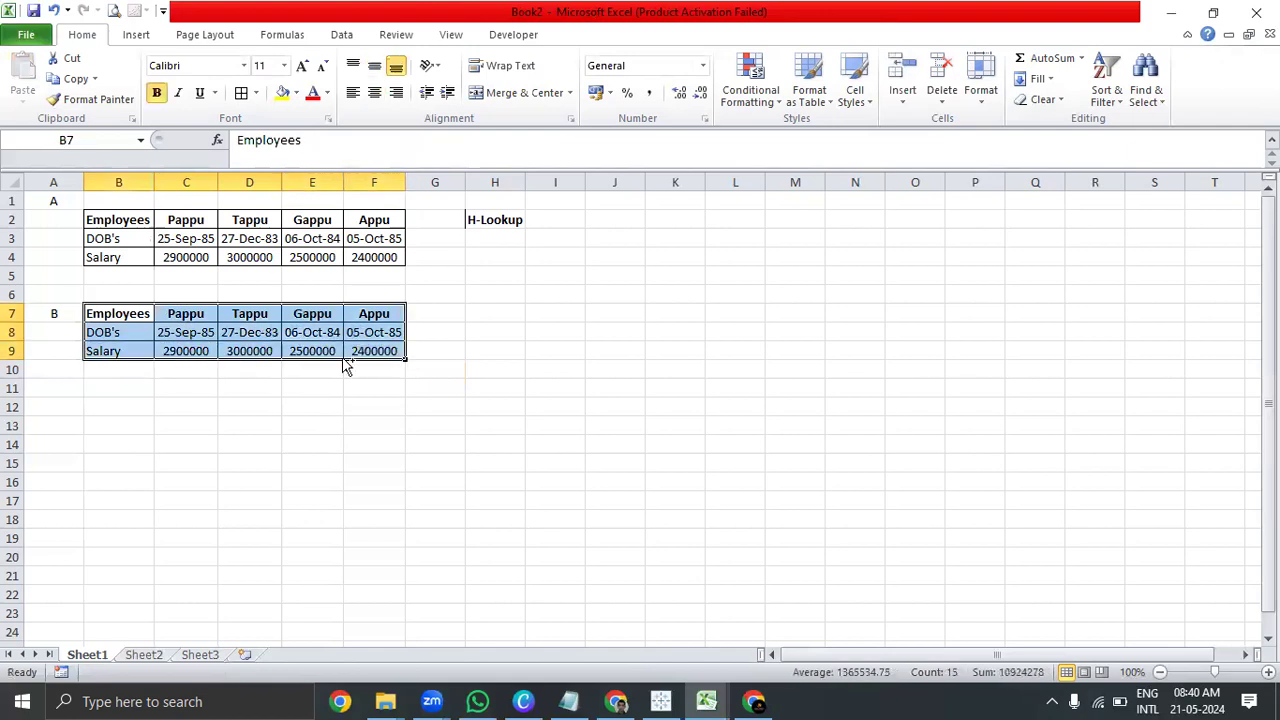
pyautogui.hotkey('alt', 'Tab')
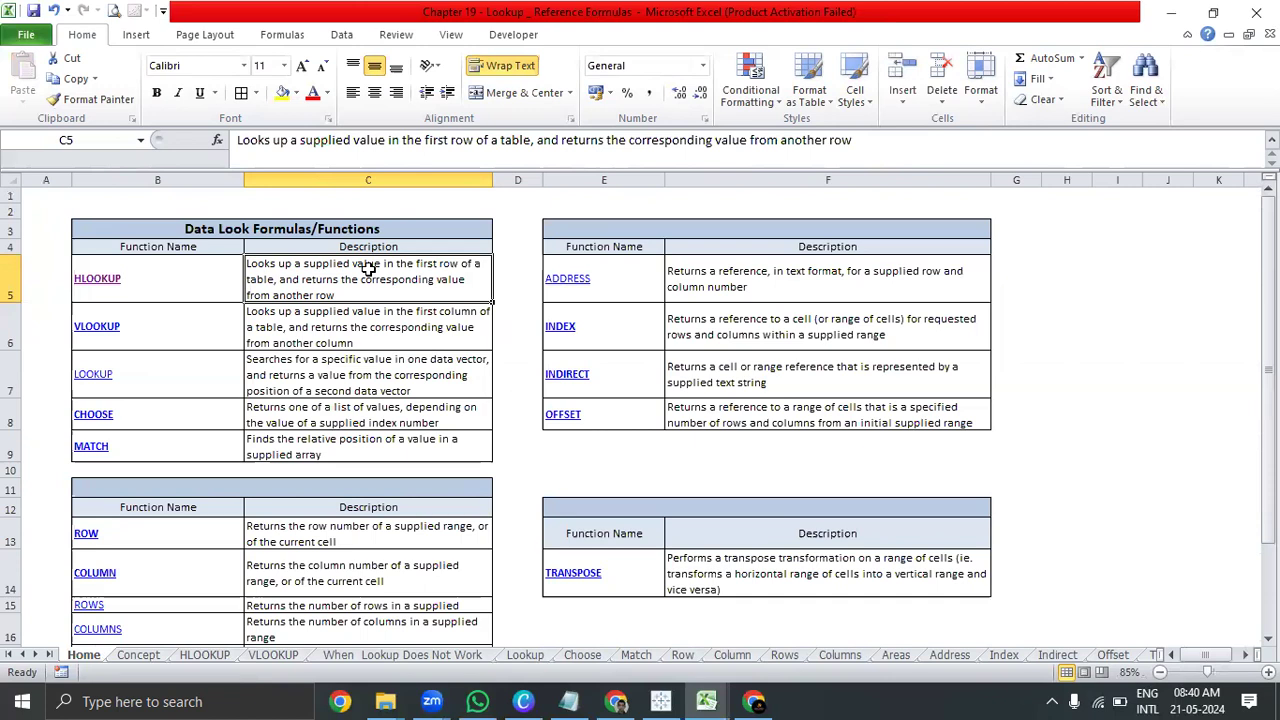
pyautogui.hotkey('ctrl', 'Tab')
pyautogui.hotkey('ctrl', 'Tab')
# - Draw a straight arrow from the end of table B's employee row across to cell I7
pyautogui.click(172, 312)
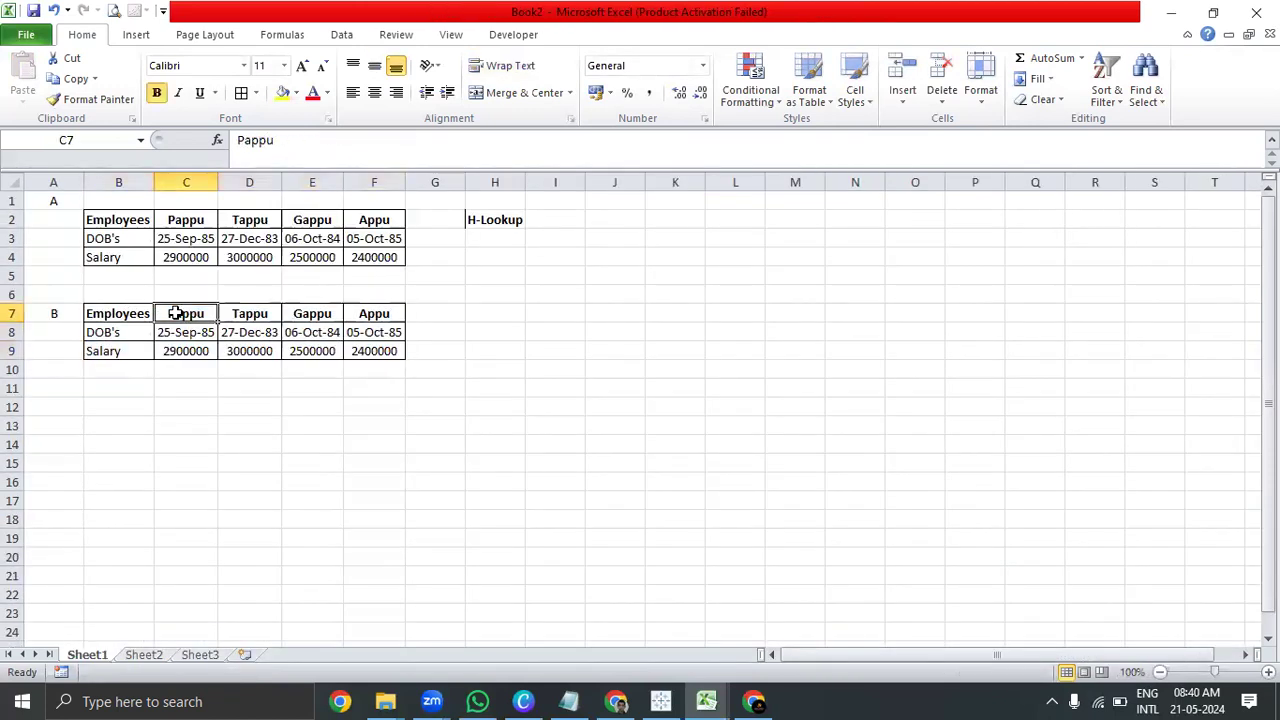
pyautogui.click(136, 34)
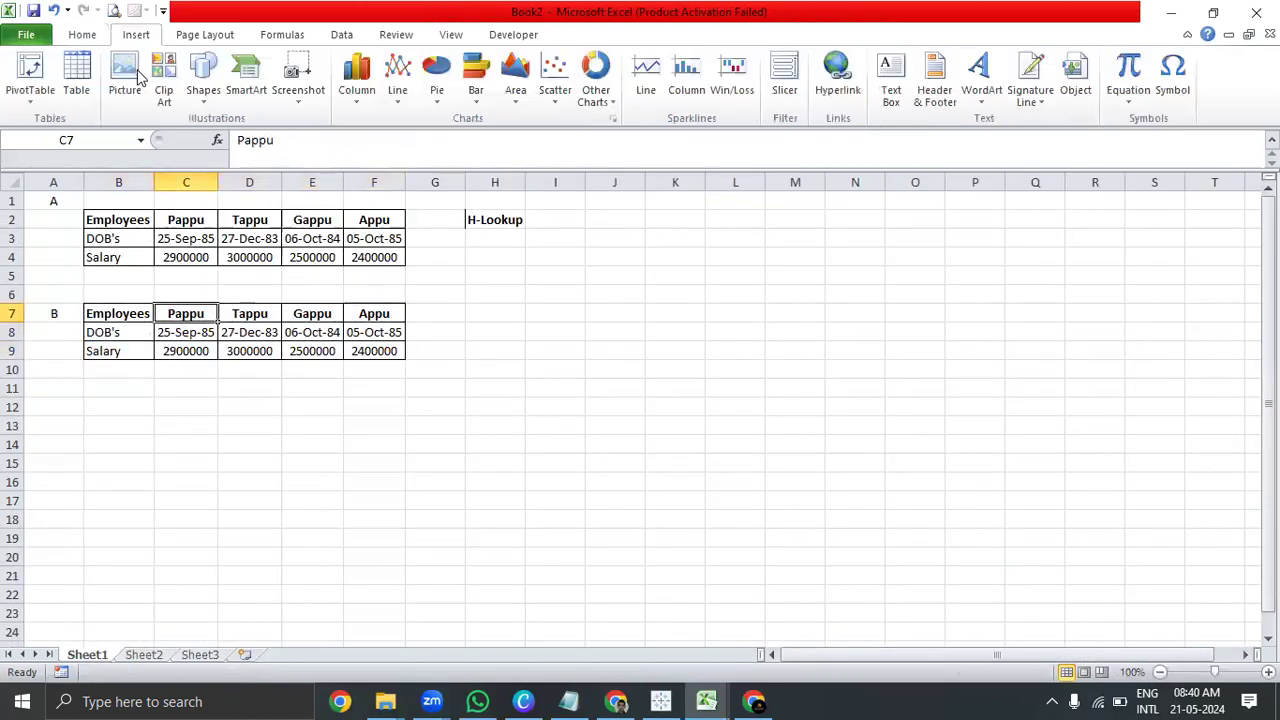
pyautogui.click(212, 106)
pyautogui.click(231, 143)
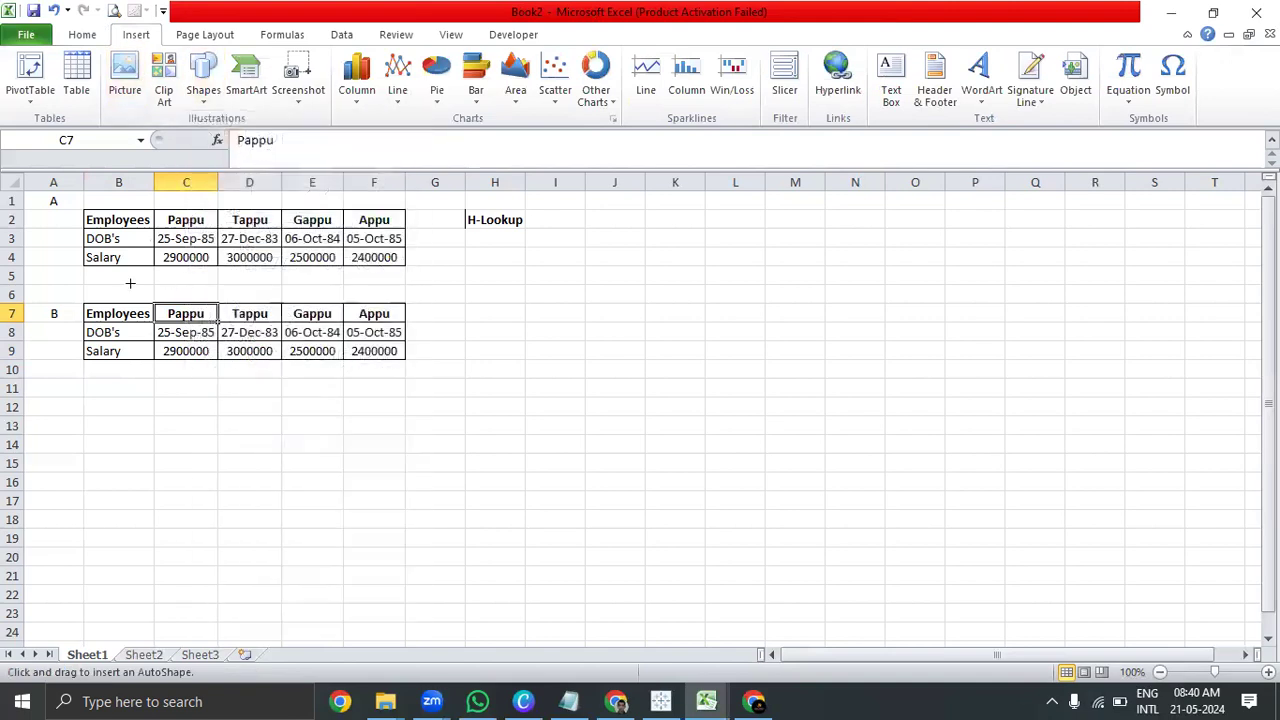
pyautogui.moveTo(409, 313); pyautogui.dragTo(527, 315)
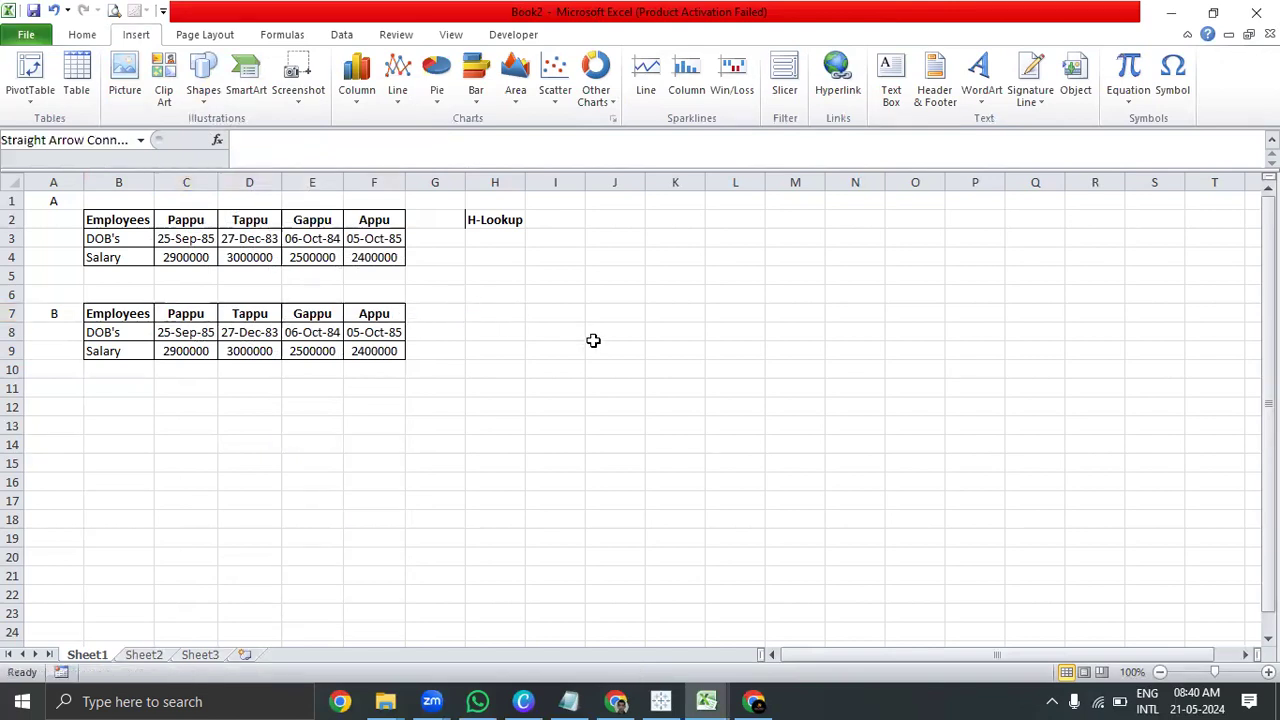
# - Label the arrow "Supplied Value" in I7 and fit column I to the text's width
pyautogui.click(553, 315)
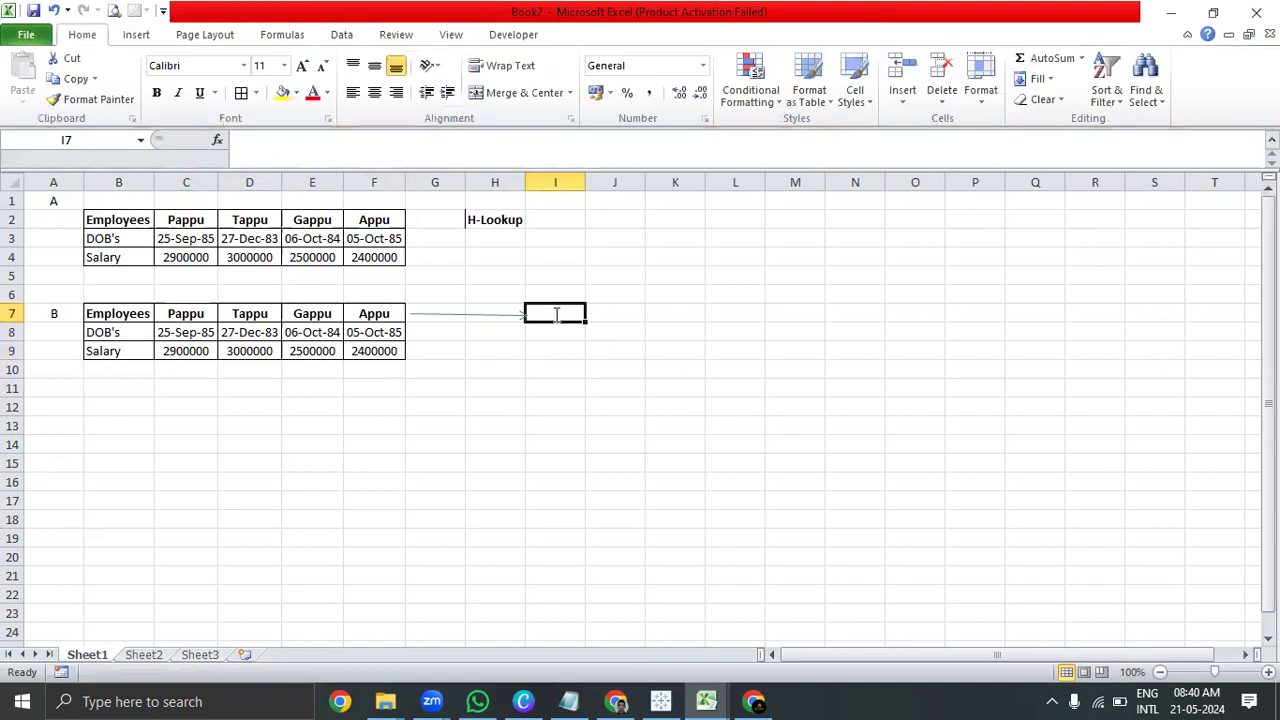
pyautogui.write('Supplied Value')
pyautogui.press('Return')
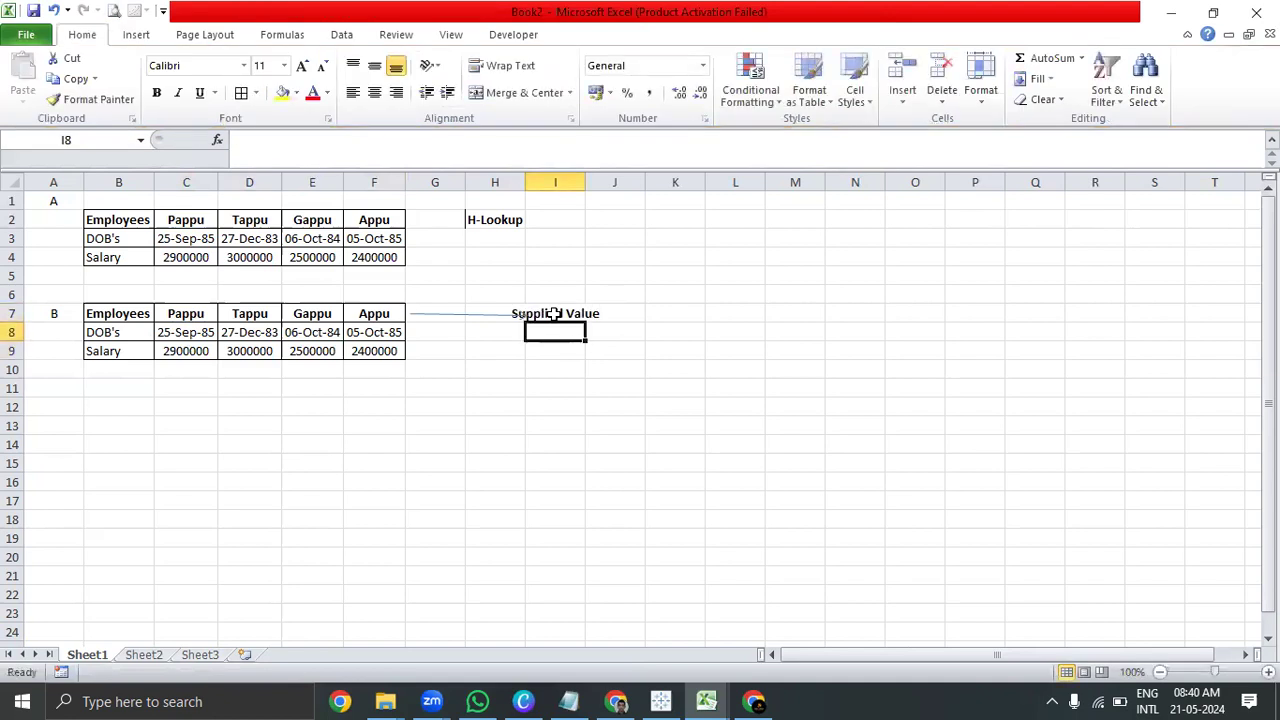
pyautogui.click(555, 314)
pyautogui.hotkey('alt', 'h')
pyautogui.press('o')
pyautogui.press('i')
pyautogui.press('Down')
pyautogui.press('Left')
pyautogui.press('Left')
pyautogui.press('Left')
pyautogui.press('Left')
# - Reread the HLOOKUP description and compare it with the salary rows and the supplied employee names in the two tables
pyautogui.hotkey('alt', 'Tab')
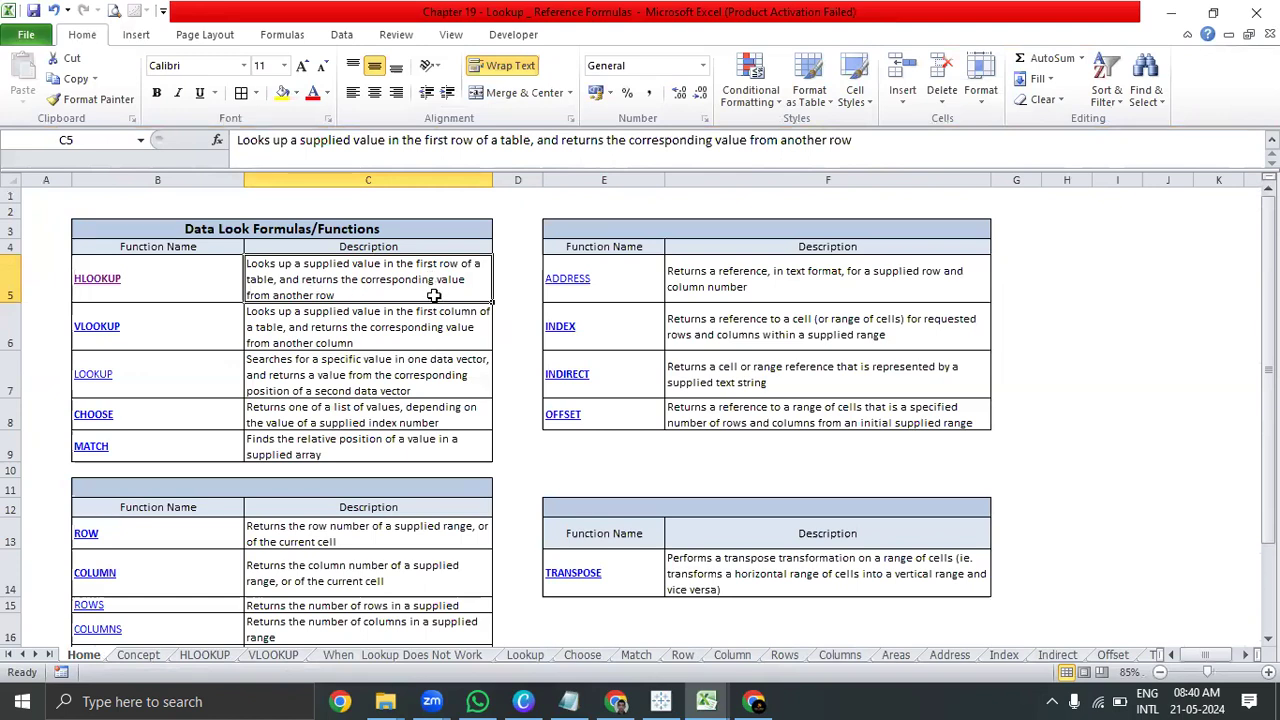
pyautogui.hotkey('ctrl', 'Tab')
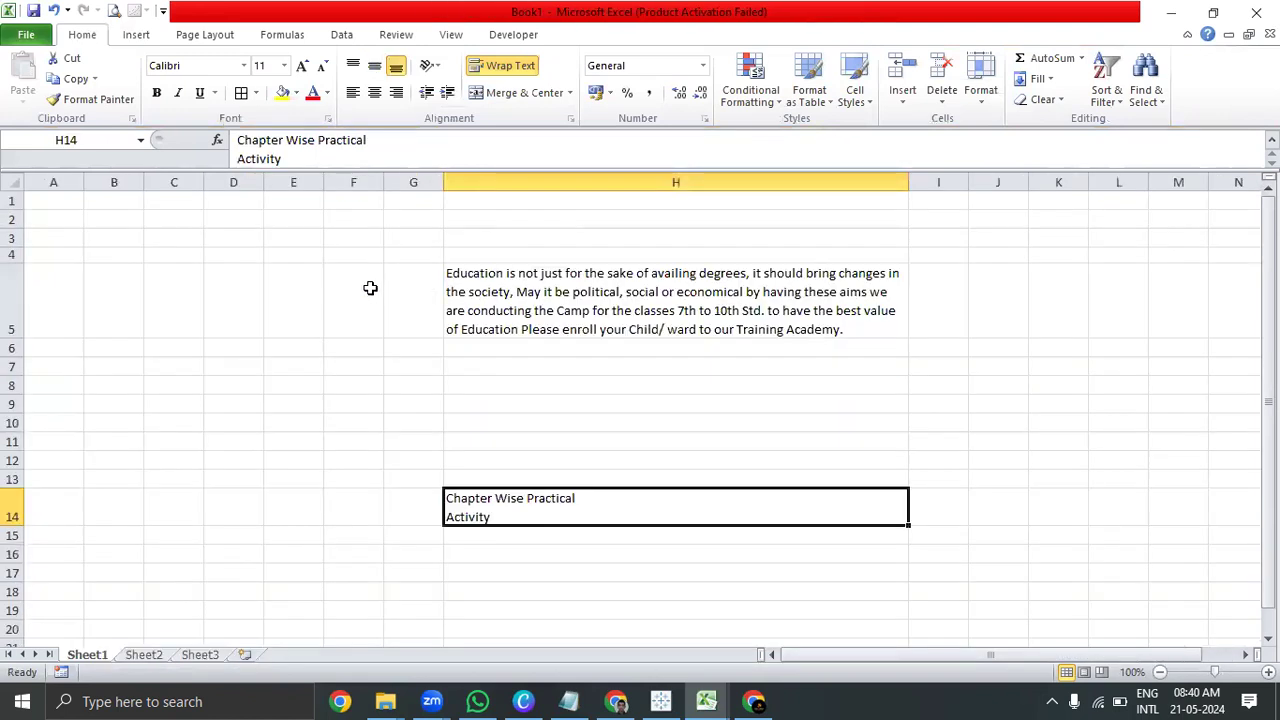
pyautogui.hotkey('ctrl', 'Tab')
pyautogui.click(172, 257)
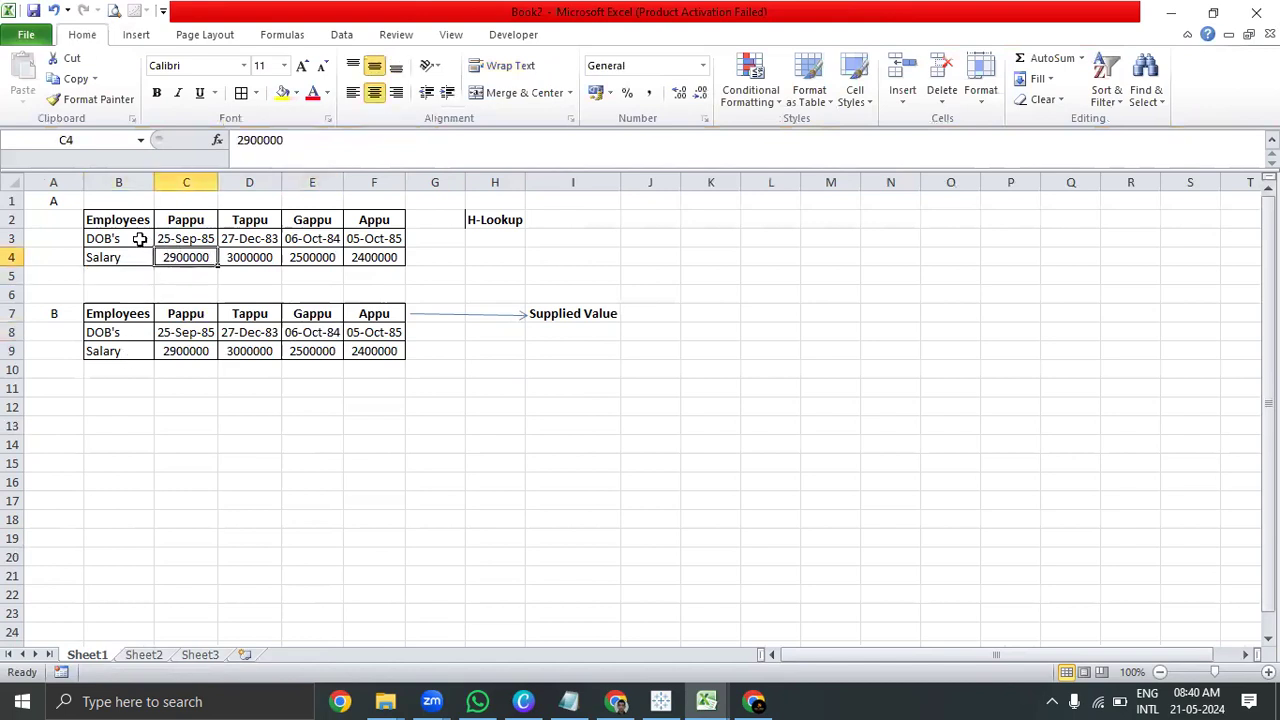
pyautogui.moveTo(116, 221); pyautogui.dragTo(374, 258)
pyautogui.moveTo(190, 255); pyautogui.dragTo(372, 257)
pyautogui.moveTo(177, 352); pyautogui.dragTo(366, 351)
pyautogui.click(387, 314)
pyautogui.click(569, 315)
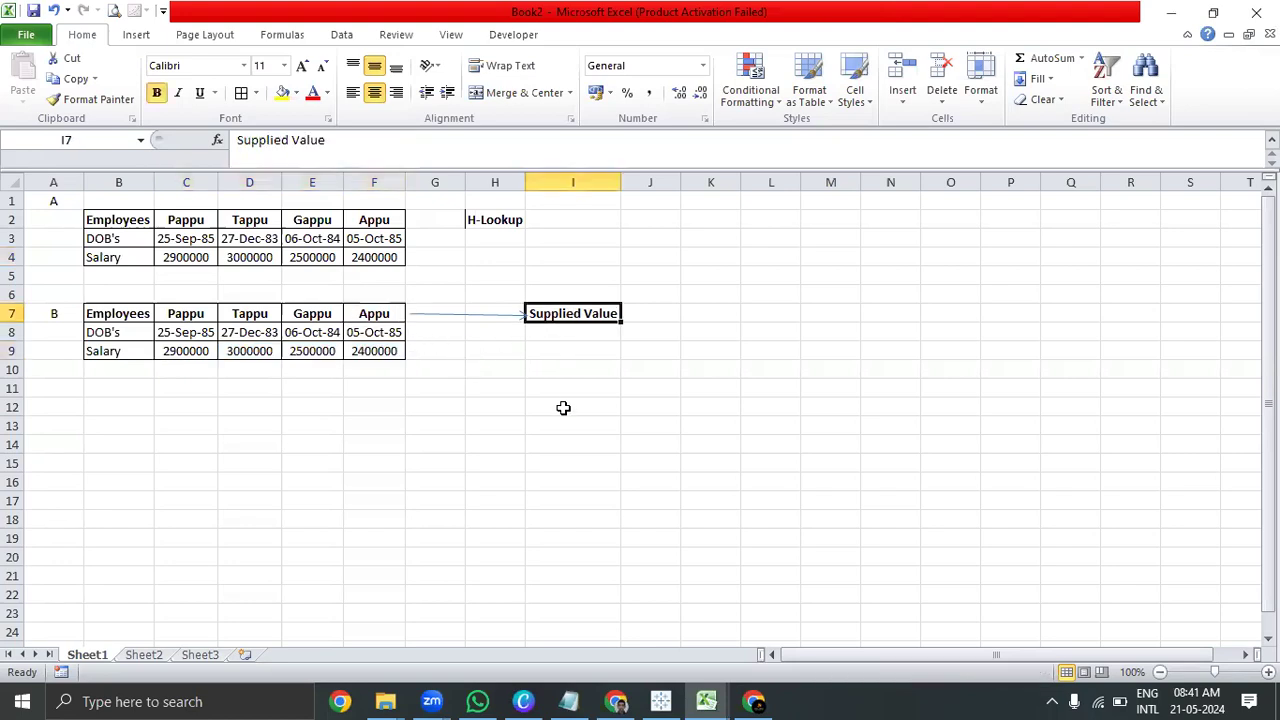
pyautogui.moveTo(376, 316); pyautogui.dragTo(207, 320)
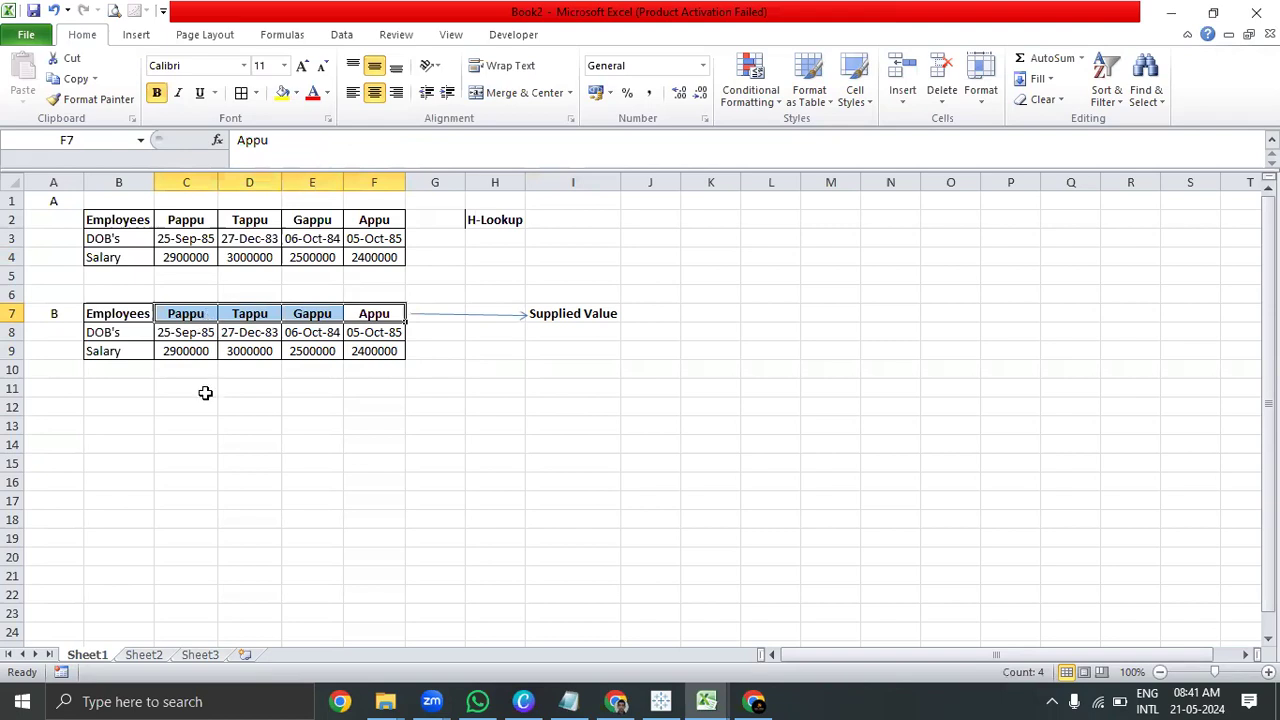
# - Swap the two data rows of table A, placing Salary in row 3 and DOB's in row 4
pyautogui.click(120, 241)
pyautogui.moveTo(296, 234); pyautogui.dragTo(378, 275)
pyautogui.moveTo(120, 257); pyautogui.dragTo(368, 238)
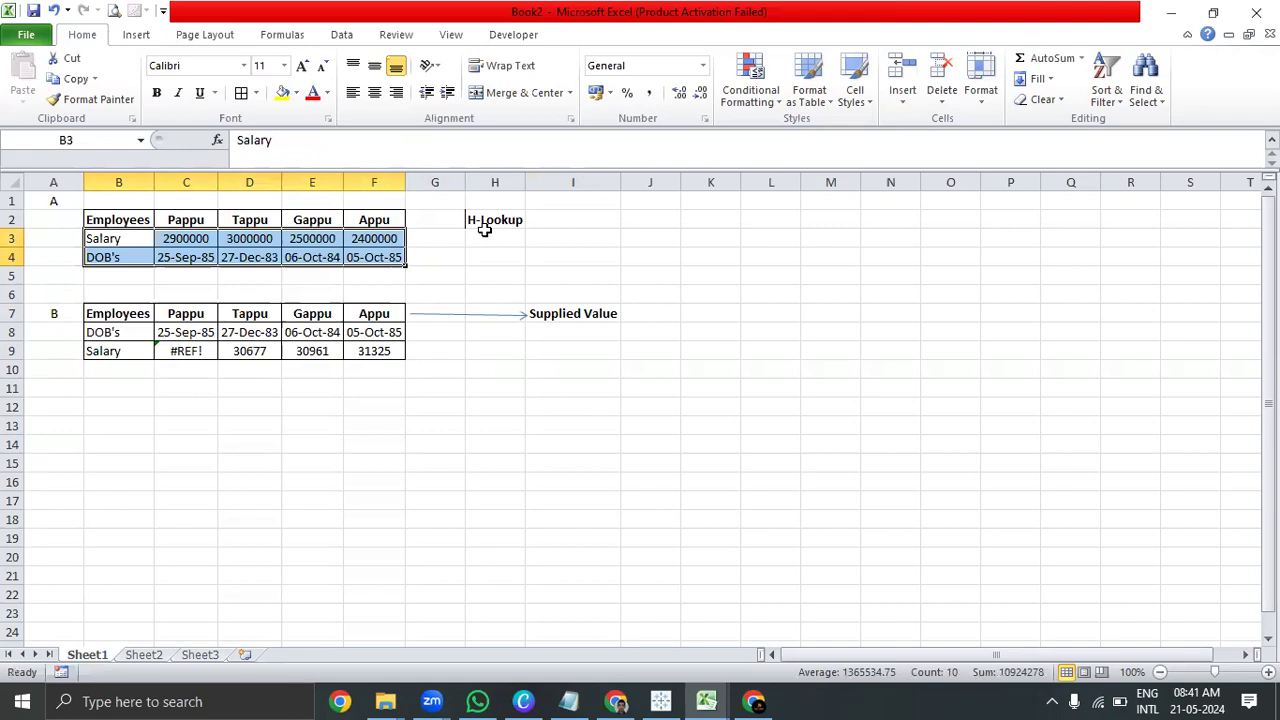
# - Set the row index number of the HLOOKUP formula in C9 to 2, using C2:F3 as the table array
pyautogui.click(162, 349)
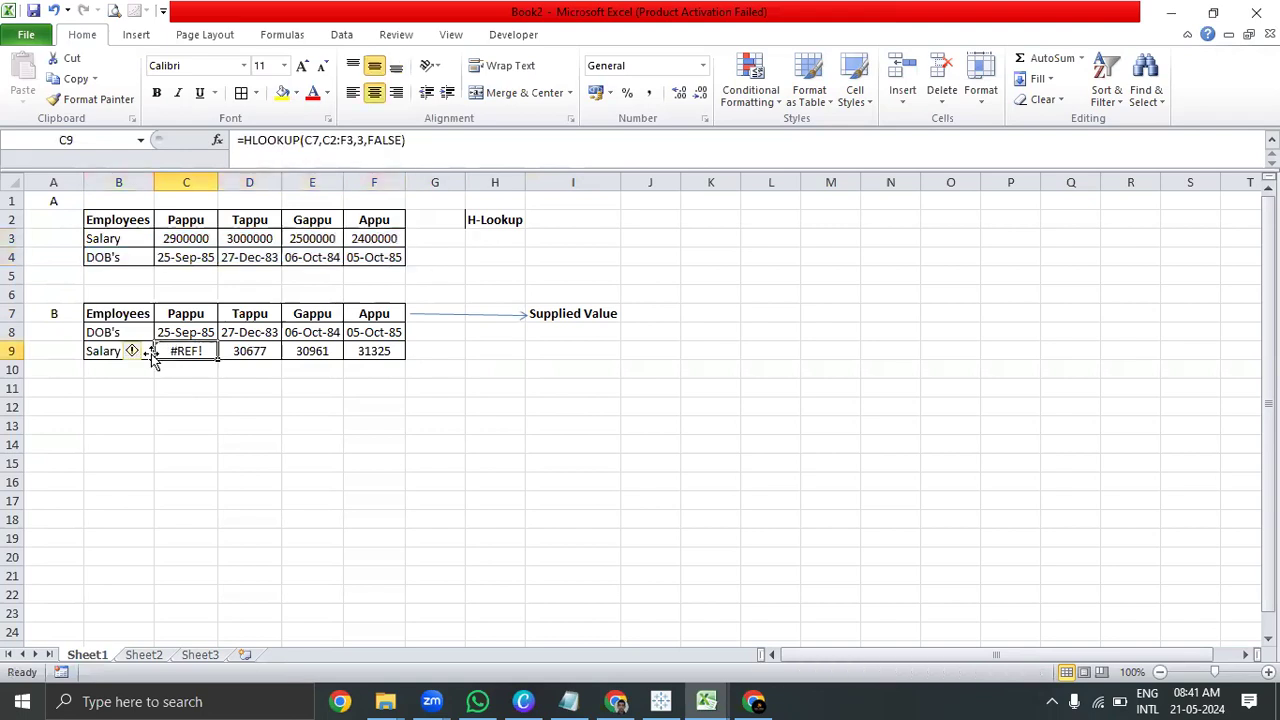
pyautogui.click(138, 352)
pyautogui.click(57, 443)
pyautogui.doubleClick(192, 349)
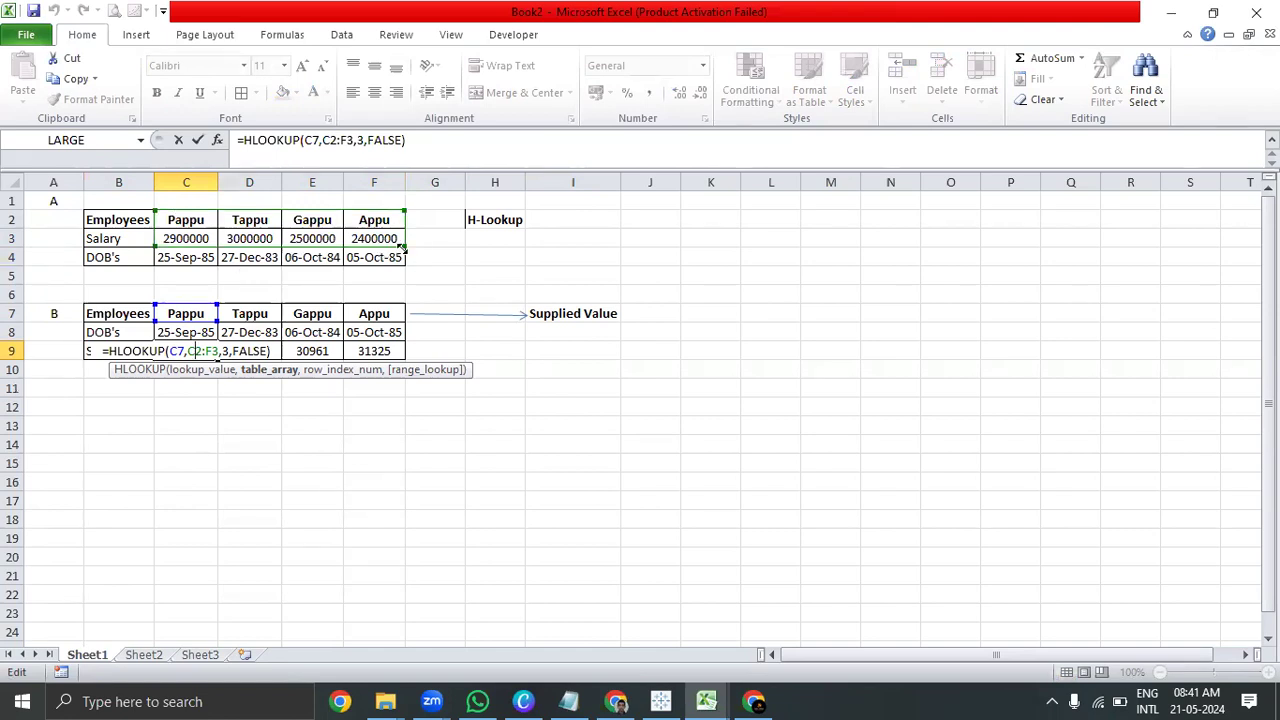
pyautogui.moveTo(402, 248); pyautogui.dragTo(403, 237)
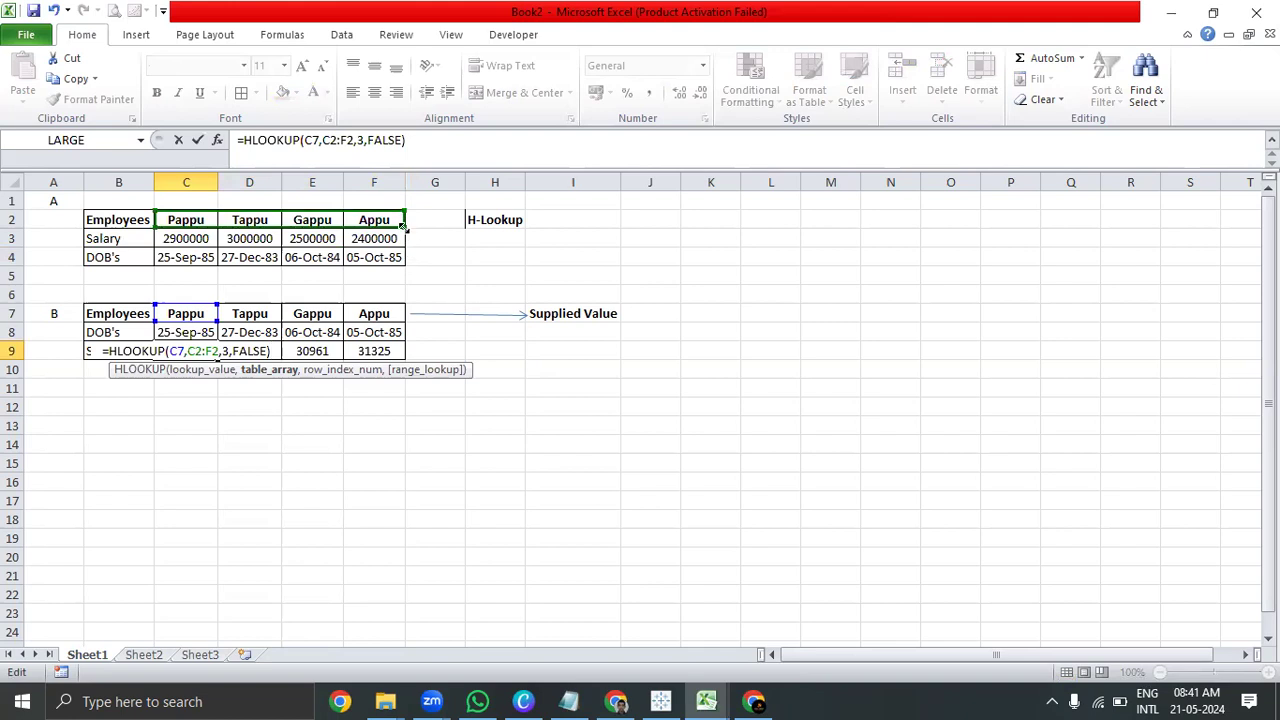
pyautogui.moveTo(403, 240); pyautogui.dragTo(404, 250)
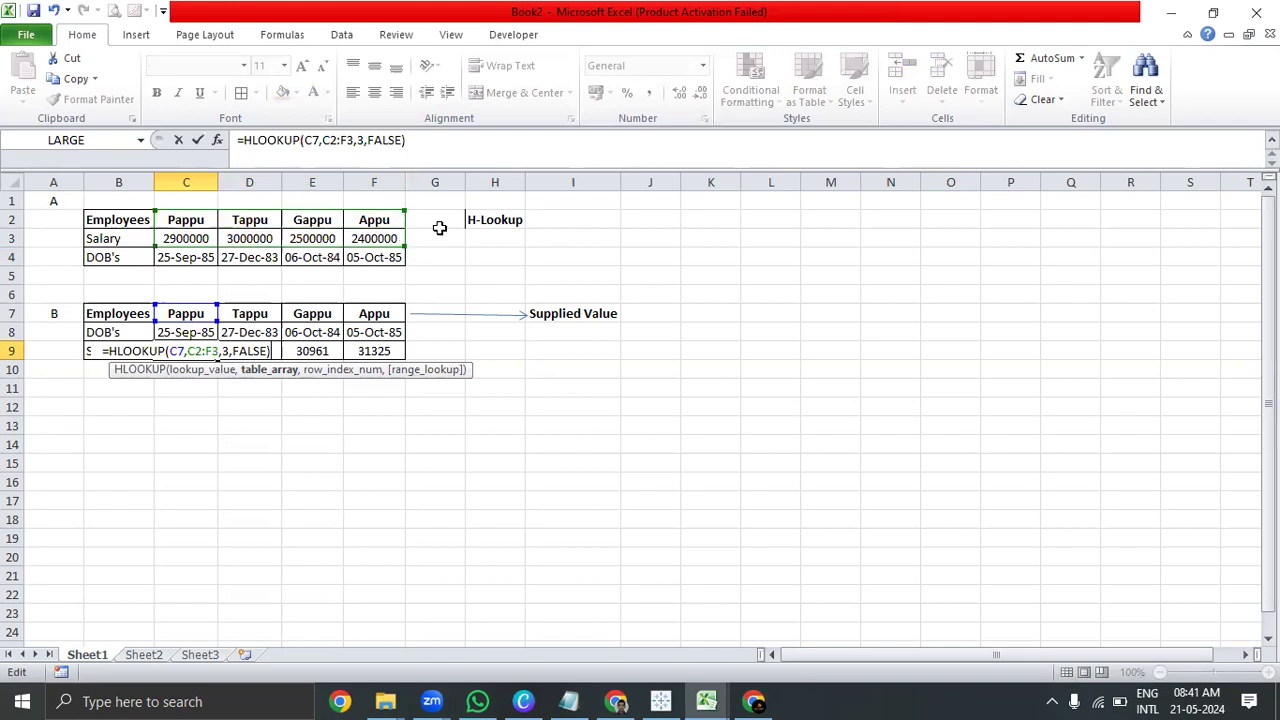
pyautogui.click(228, 351)
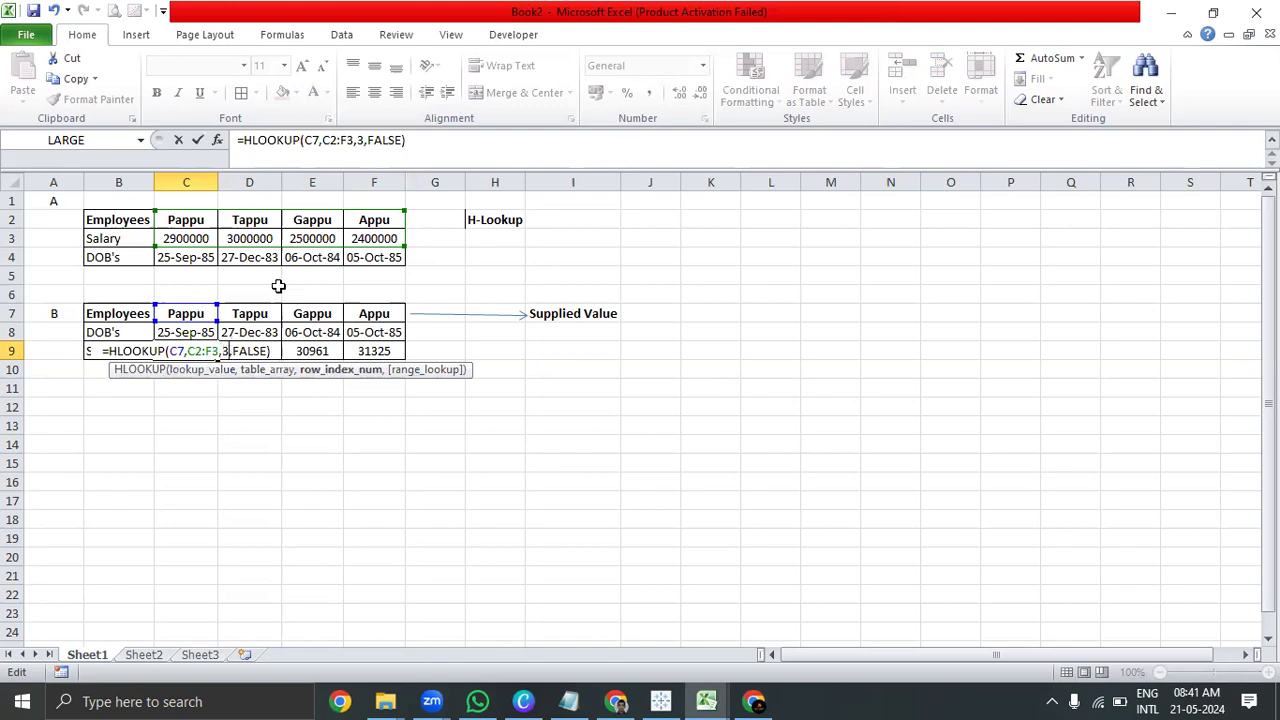
pyautogui.press('BackSpace')
pyautogui.write('2')
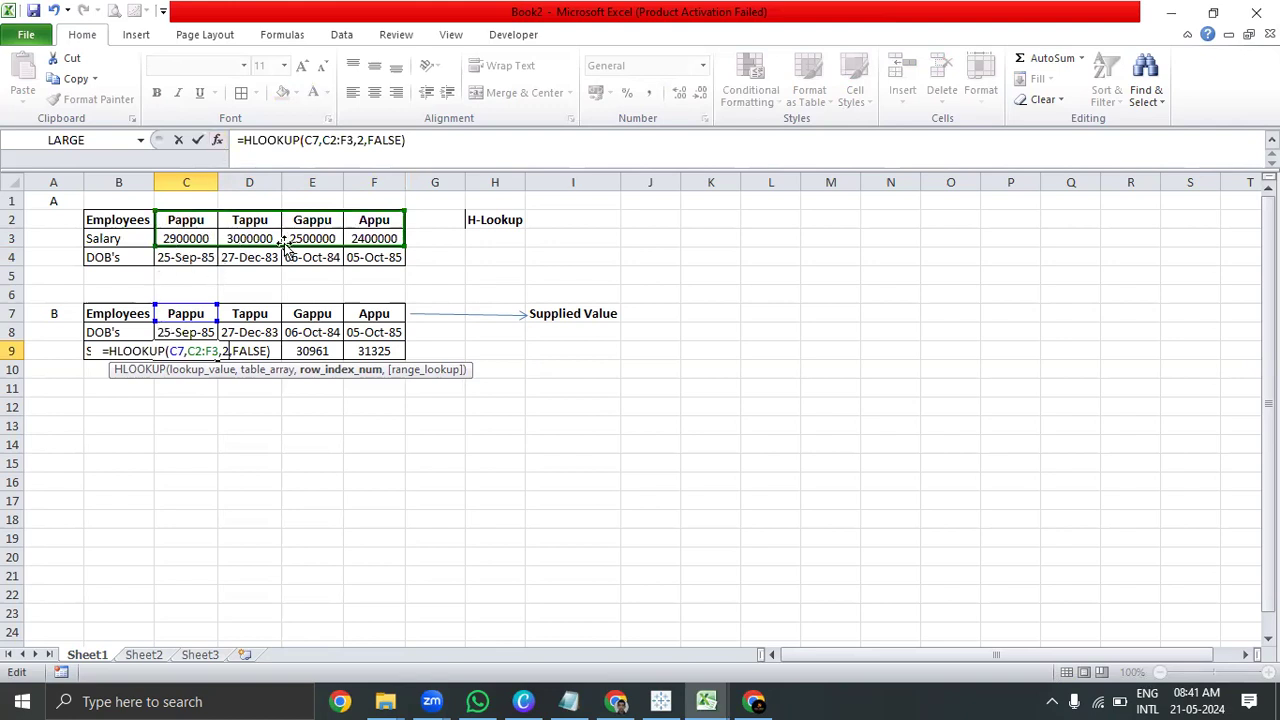
pyautogui.press('Return')
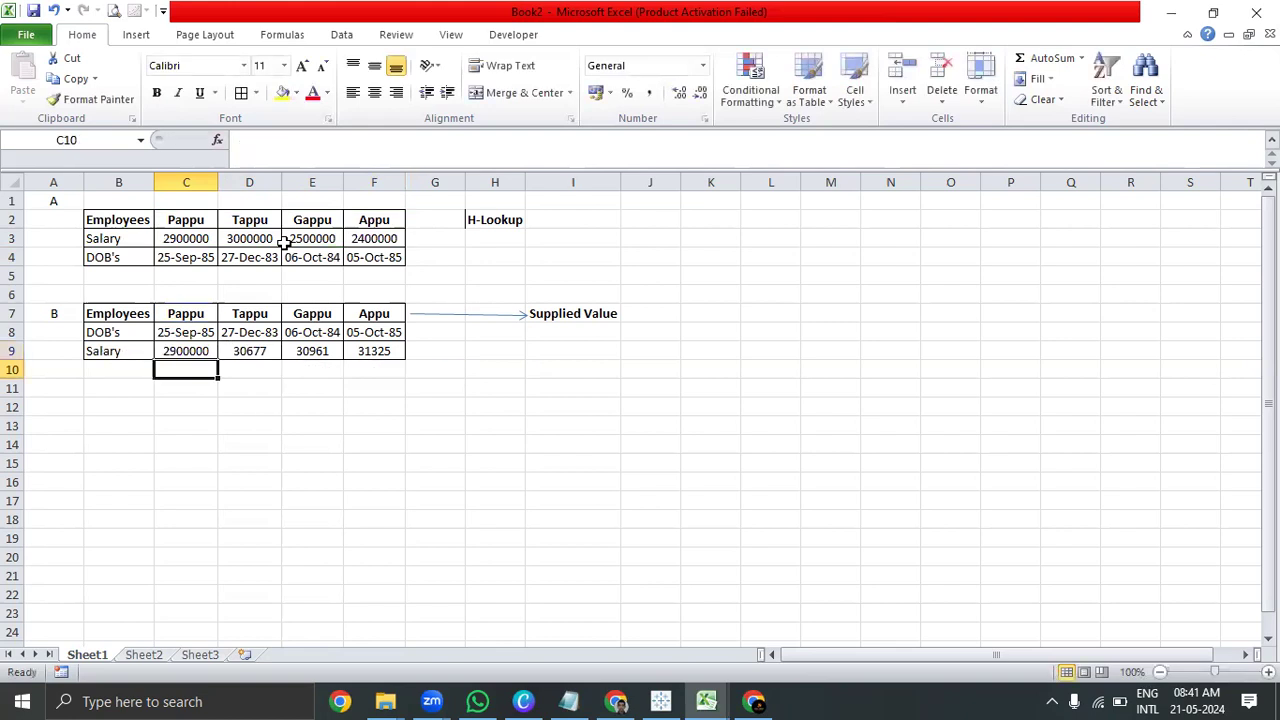
# - Copy the corrected HLOOKUP formula from C9 across table B's salary row to F9
pyautogui.click(203, 351)
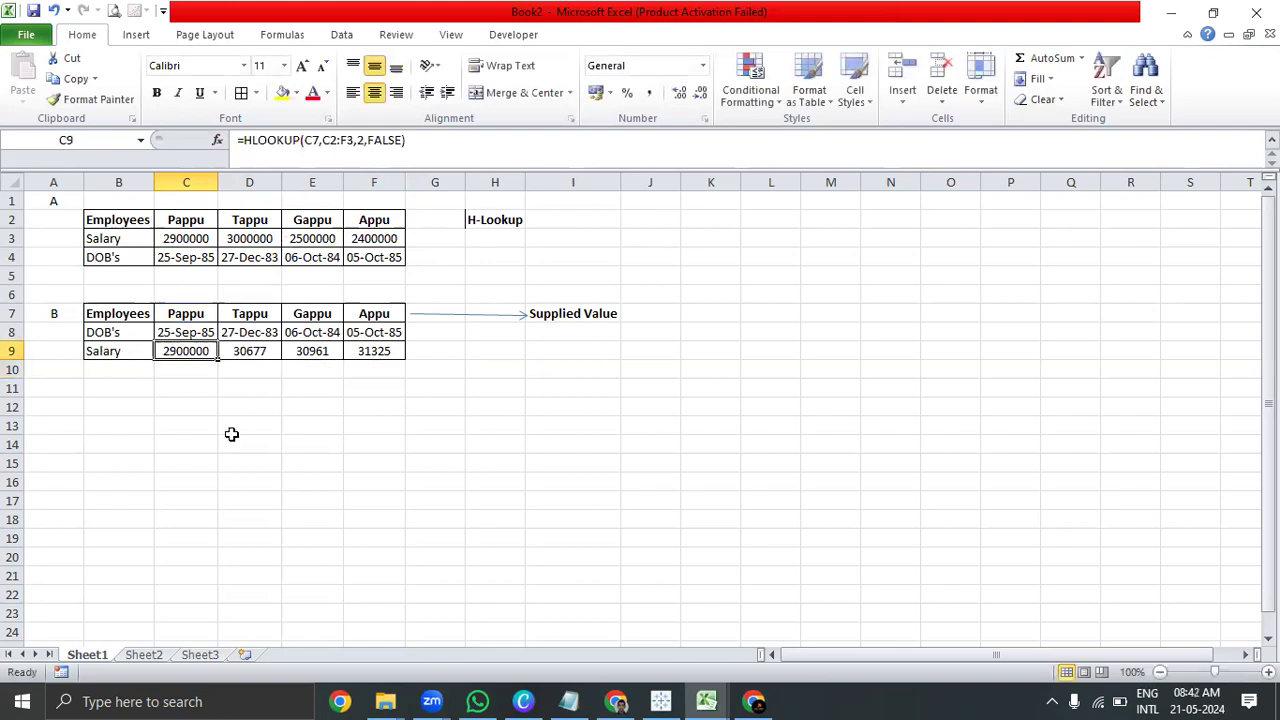
pyautogui.hotkey('ctrl', 'c')
pyautogui.hotkey('shift', 'Right')
pyautogui.hotkey('shift', 'Right')
pyautogui.hotkey('shift', 'Right')
pyautogui.hotkey('ctrl', 'v')
pyautogui.press('Escape')
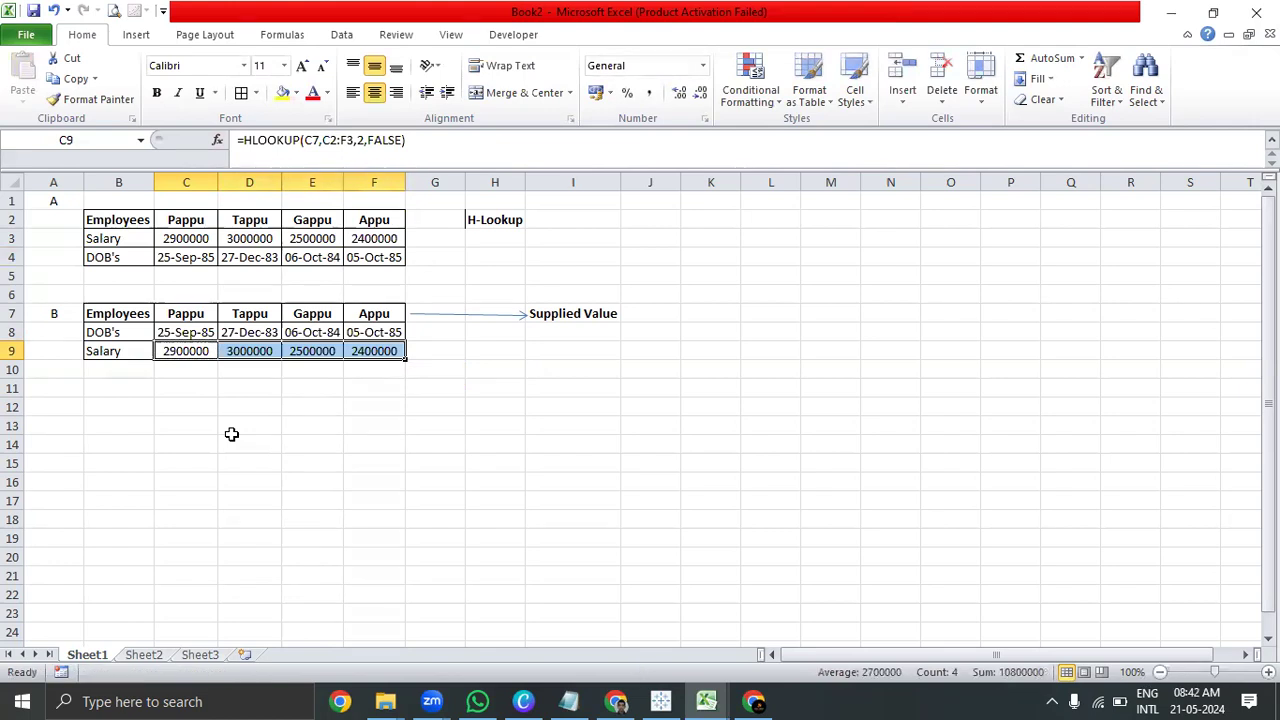
# - Write the note "Starting Table Array should be the column" in G11
pyautogui.press('Down')
pyautogui.press('Down')
pyautogui.press('Down')
pyautogui.press('Right')
pyautogui.press('Right')
pyautogui.press('Right')
pyautogui.press('Right')
pyautogui.press('Up')
pyautogui.write('Starting')
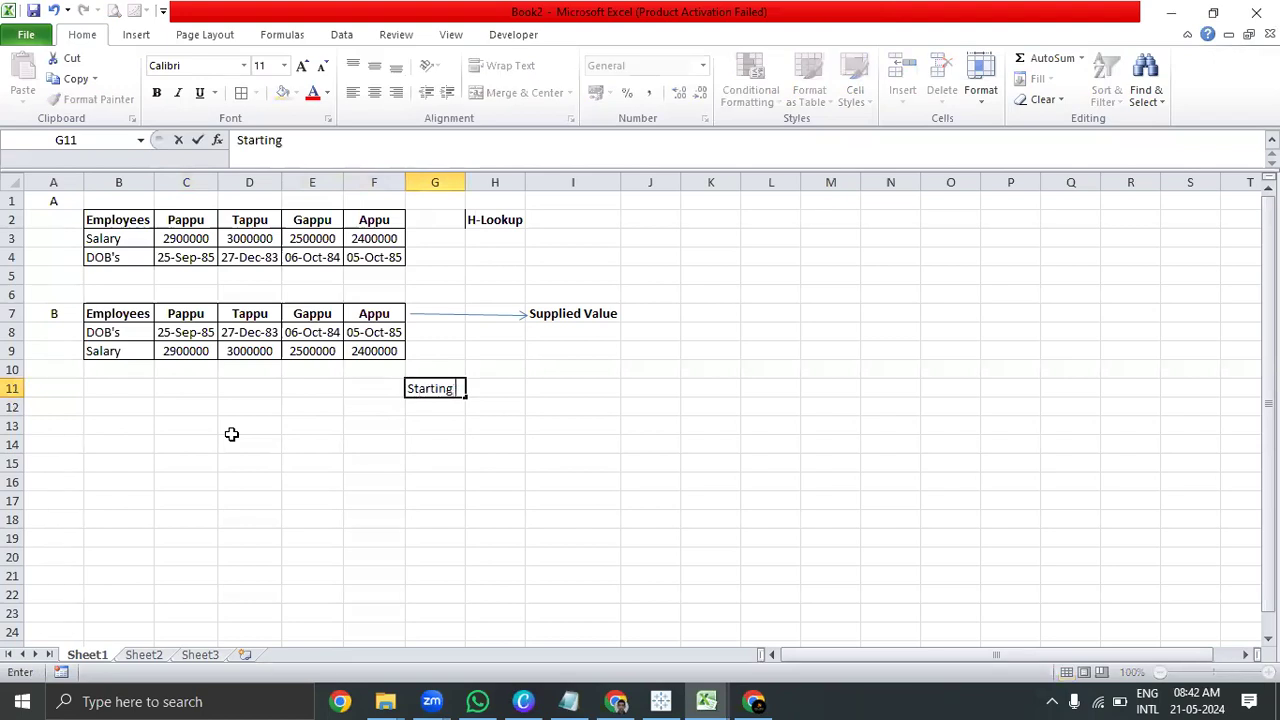
pyautogui.write(' Table Arra')
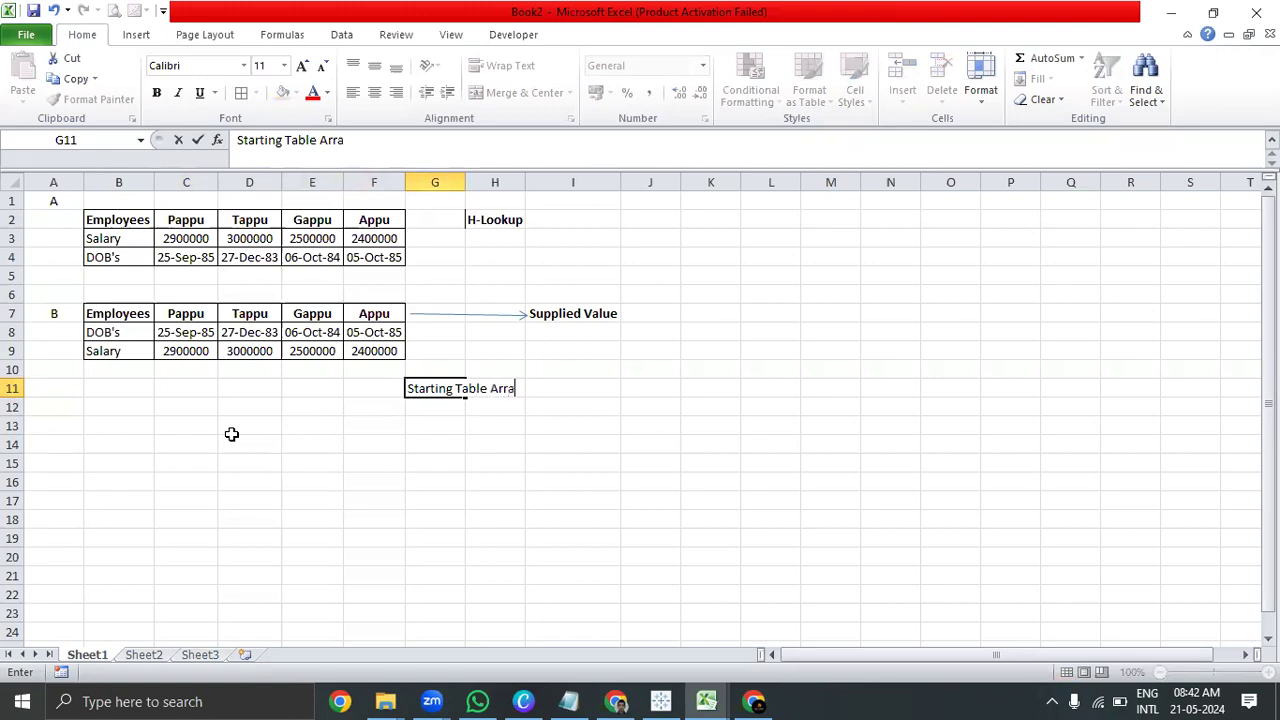
pyautogui.write('y should ')
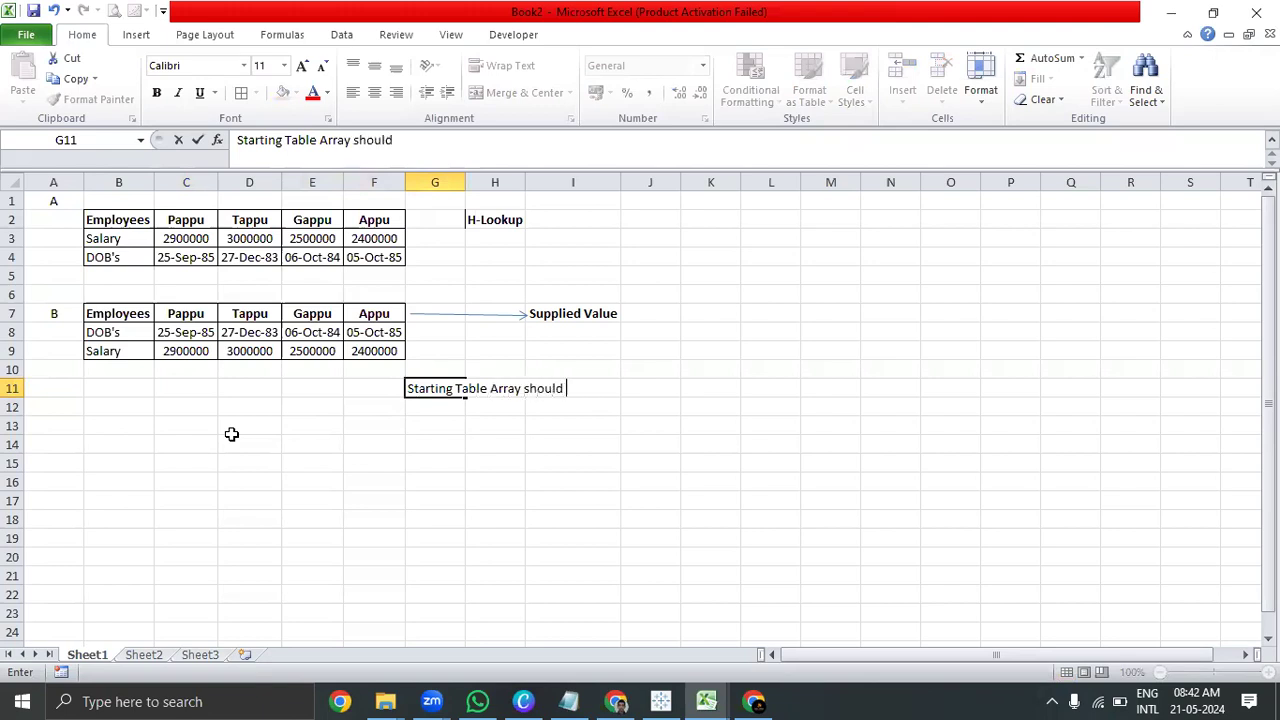
pyautogui.write('be the col')
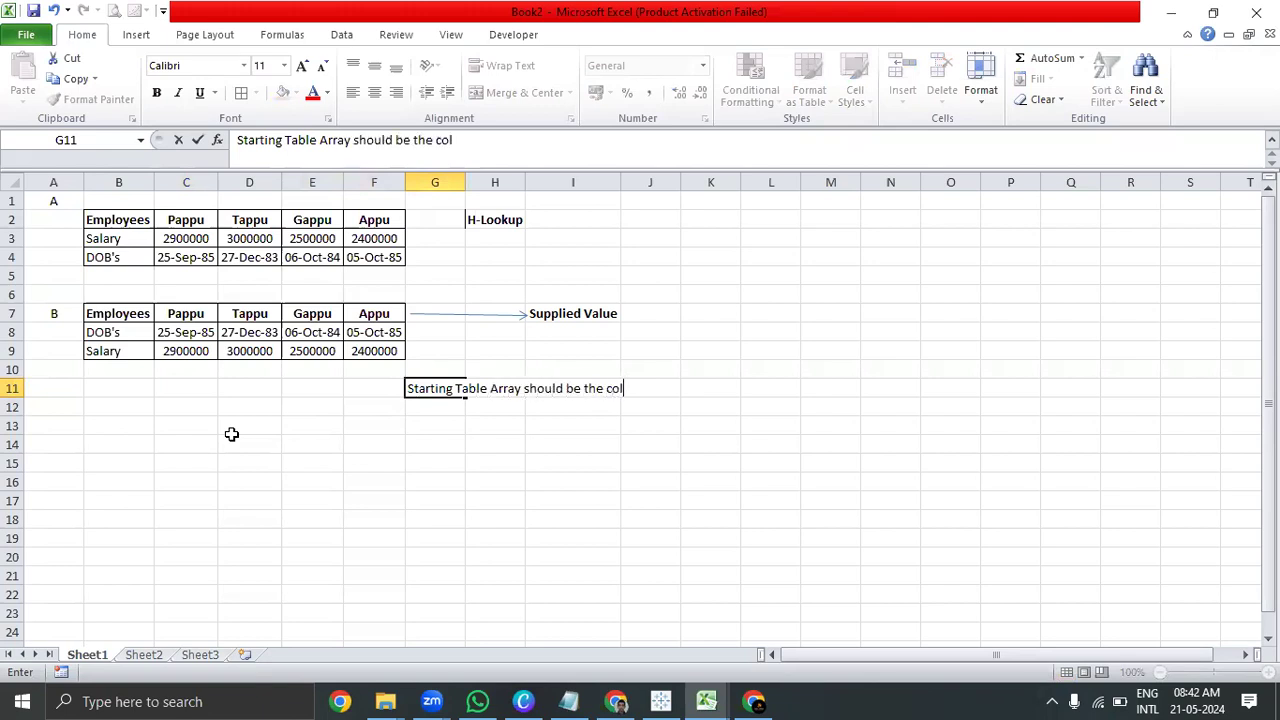
pyautogui.write('umn')
# - Insert "common" before "column" in the G11 note and append ": employees" to its end
pyautogui.press('F2')
pyautogui.press('Left')
pyautogui.press('Left')
pyautogui.press('Left')
pyautogui.press('Left')
pyautogui.press('Left')
pyautogui.write('common')
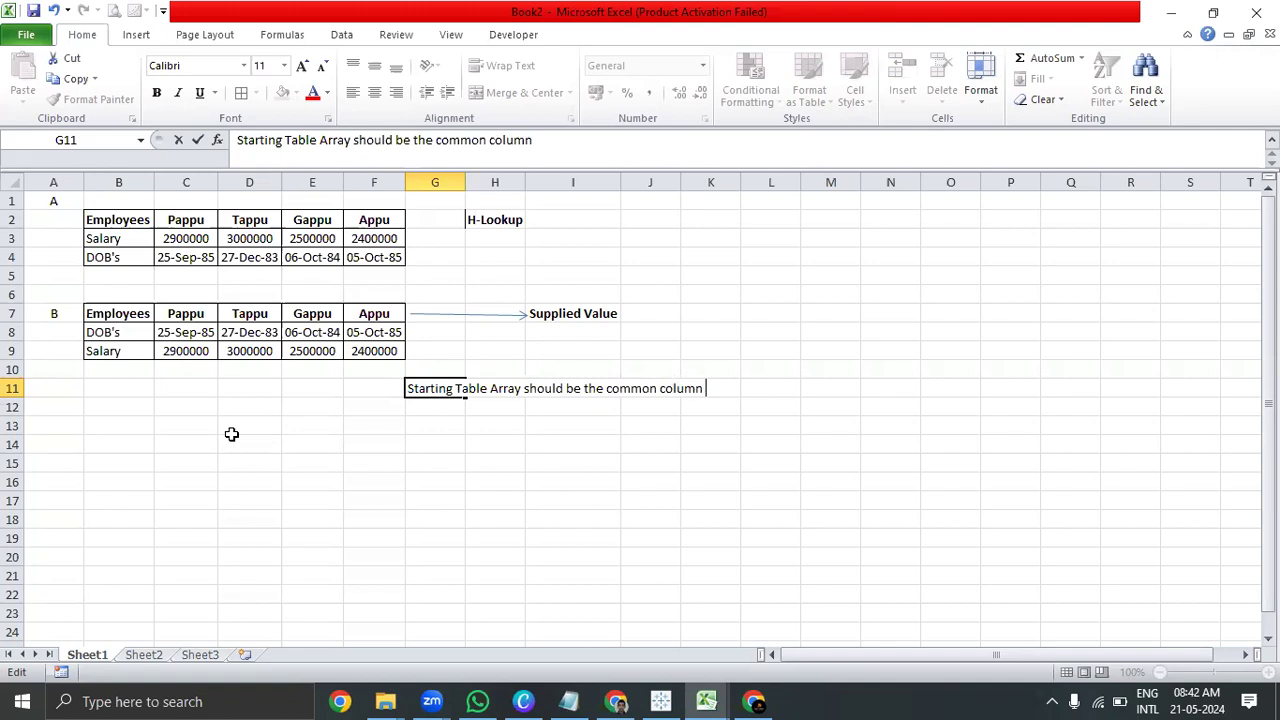
pyautogui.write(': employees')
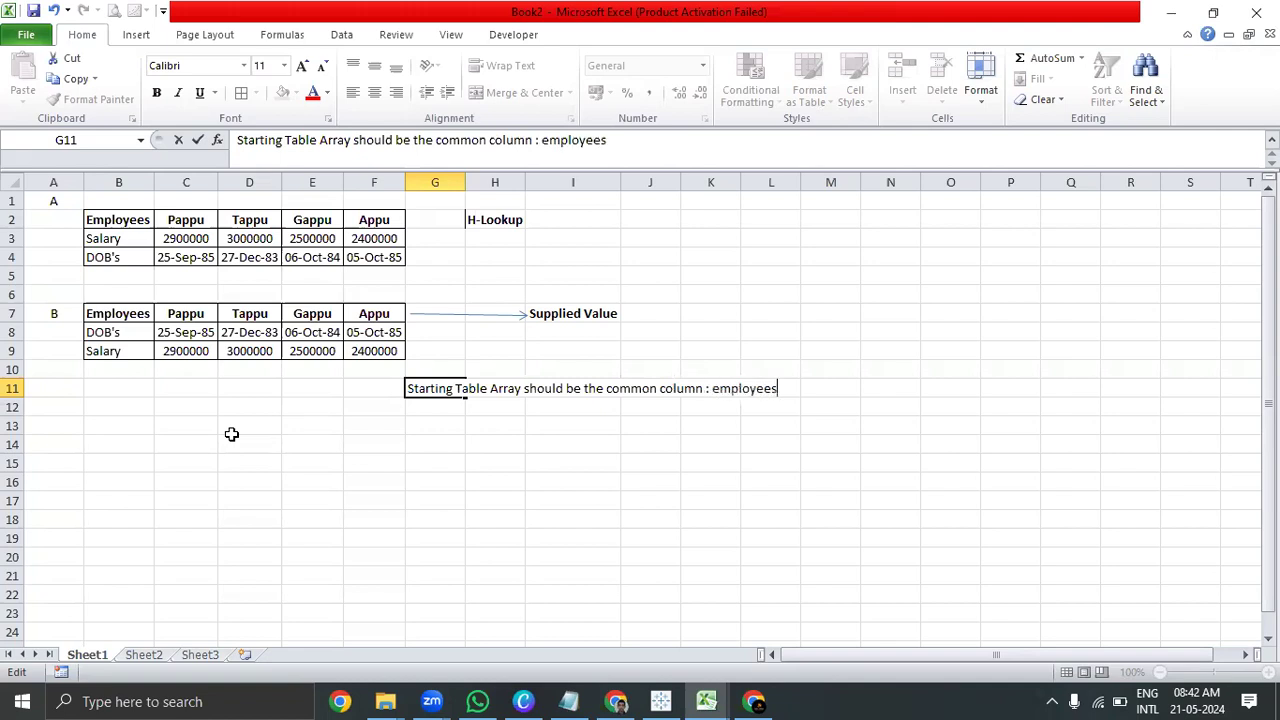
pyautogui.press('Return')
# - Add the note "Result Salary of all employees" in G12
pyautogui.write('Re')
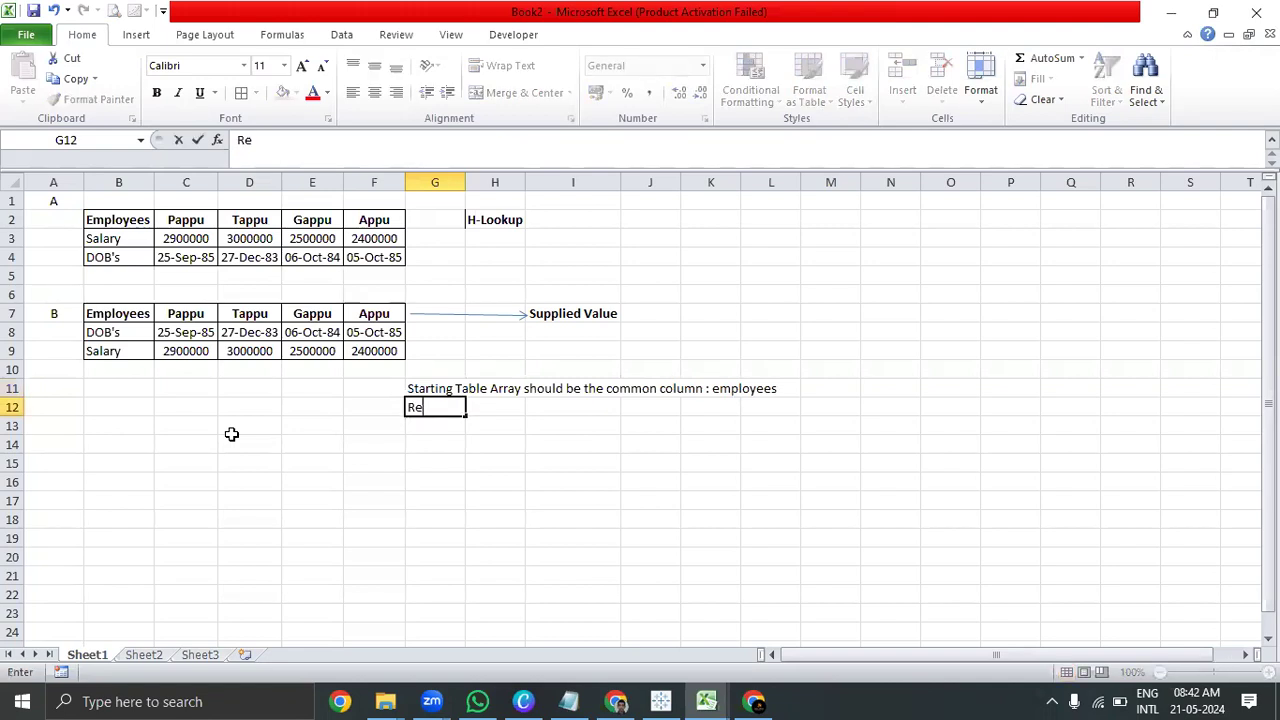
pyautogui.write('sult Salary')
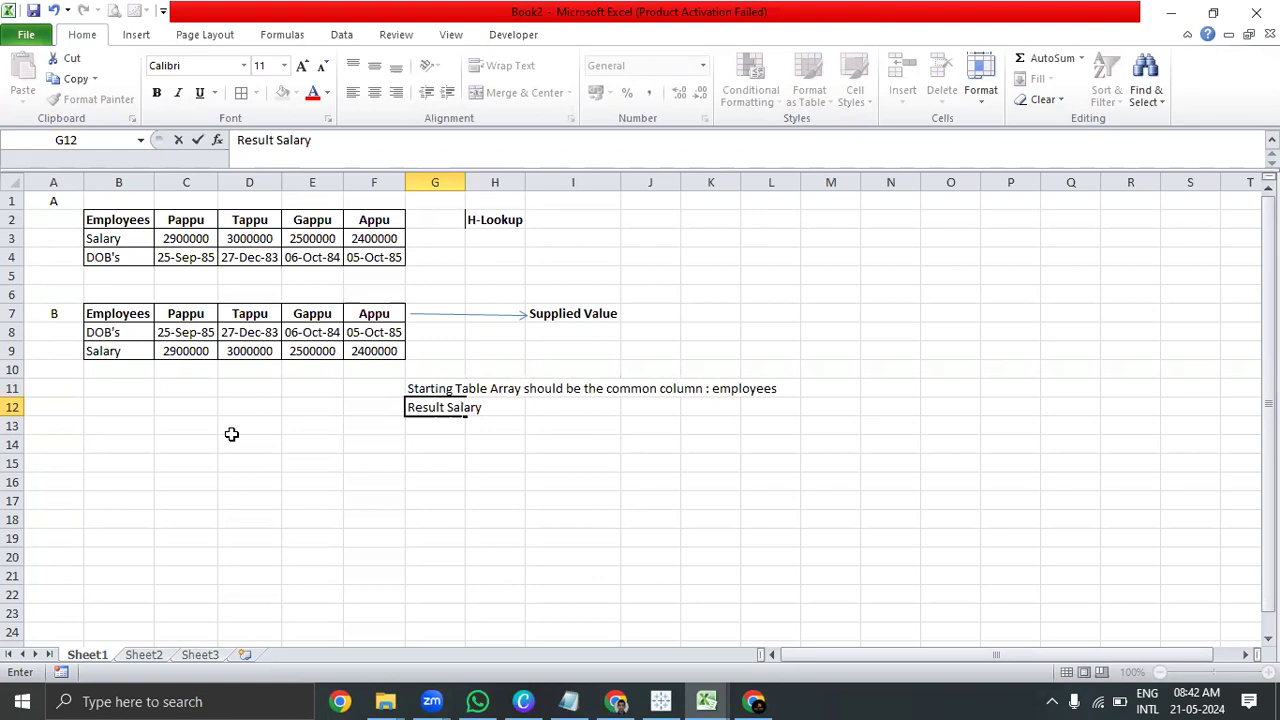
pyautogui.write(' of all employees')
pyautogui.press('Return')
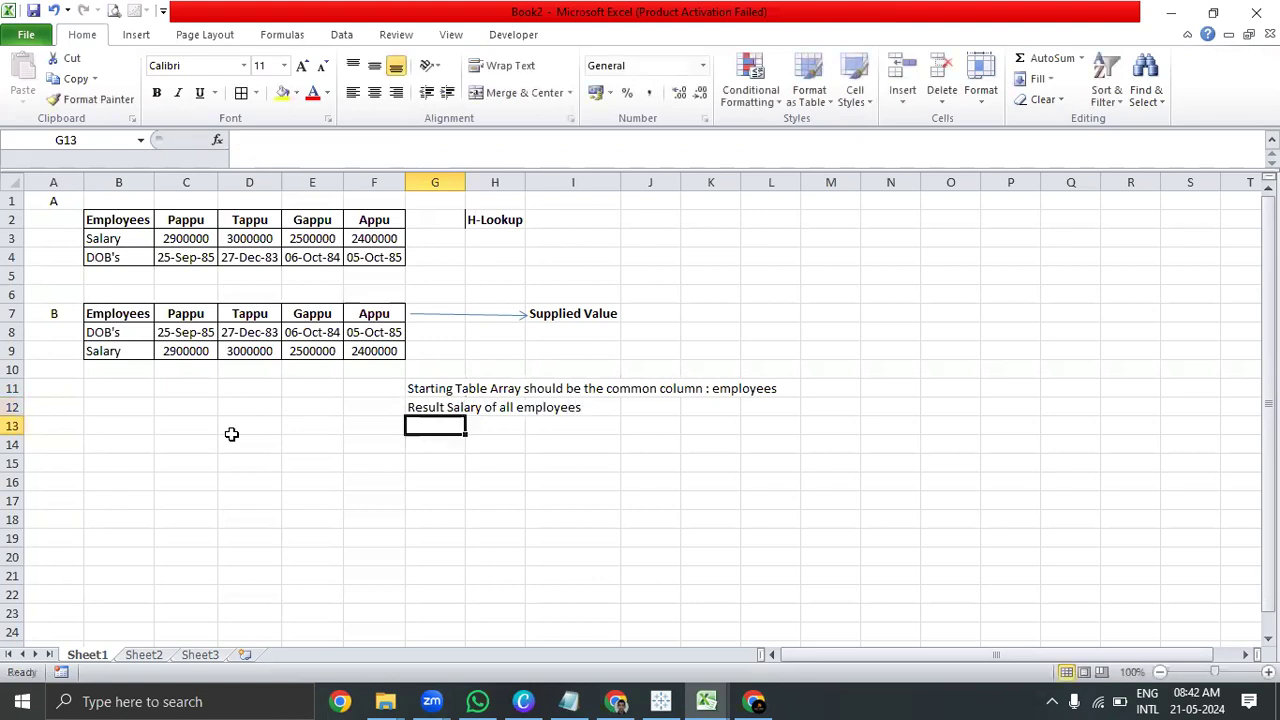
# - Rename Sheet1 as "Hlookup"
pyautogui.moveTo(443, 390); pyautogui.dragTo(447, 409)
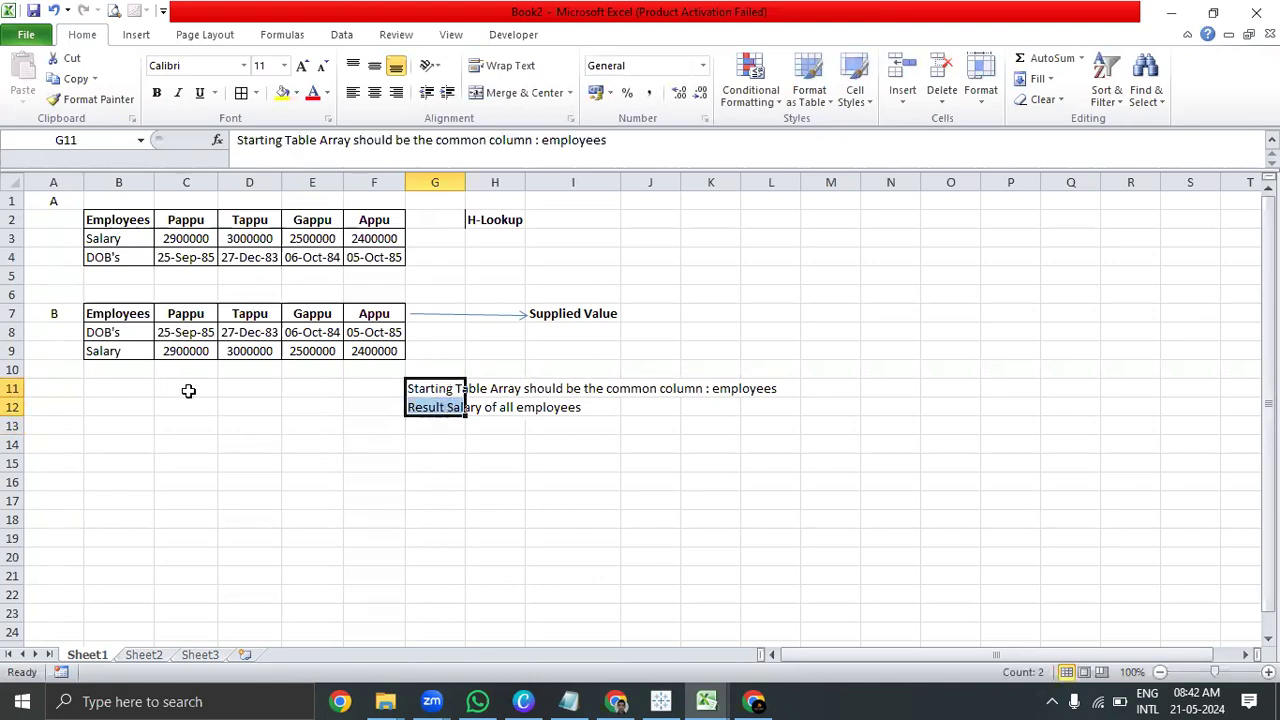
pyautogui.moveTo(122, 224); pyautogui.dragTo(402, 350)
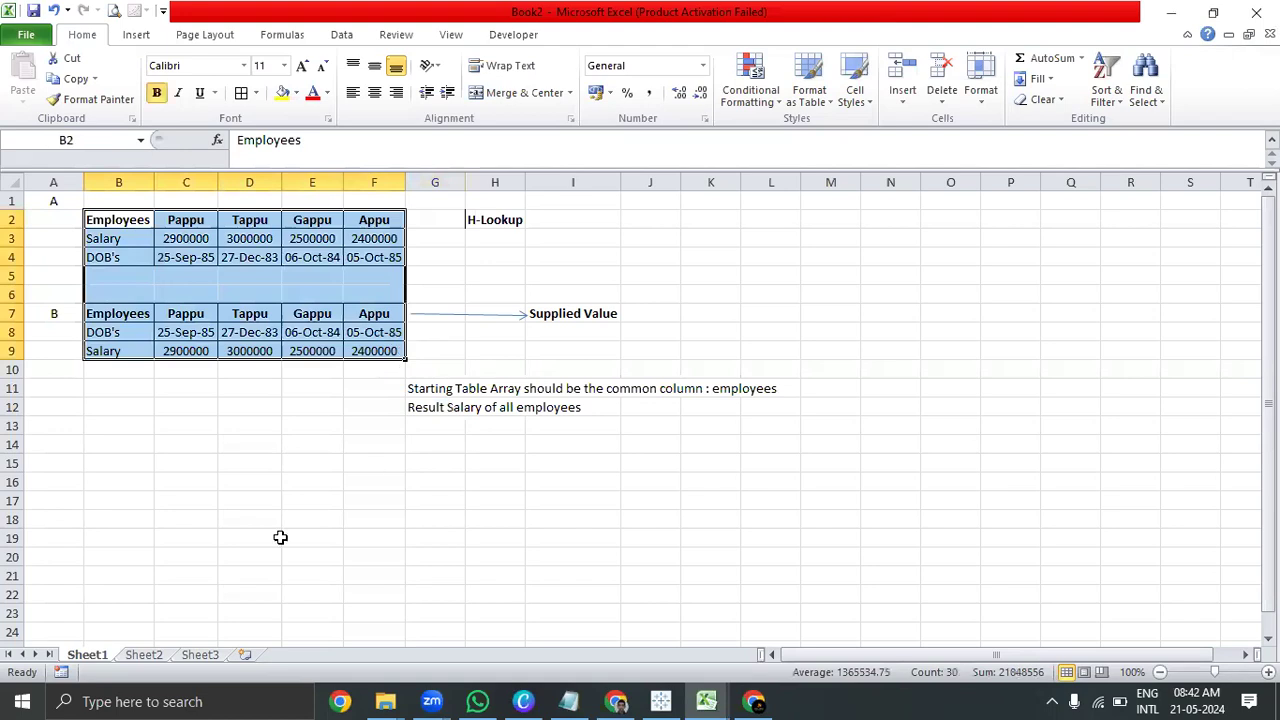
pyautogui.doubleClick(88, 655)
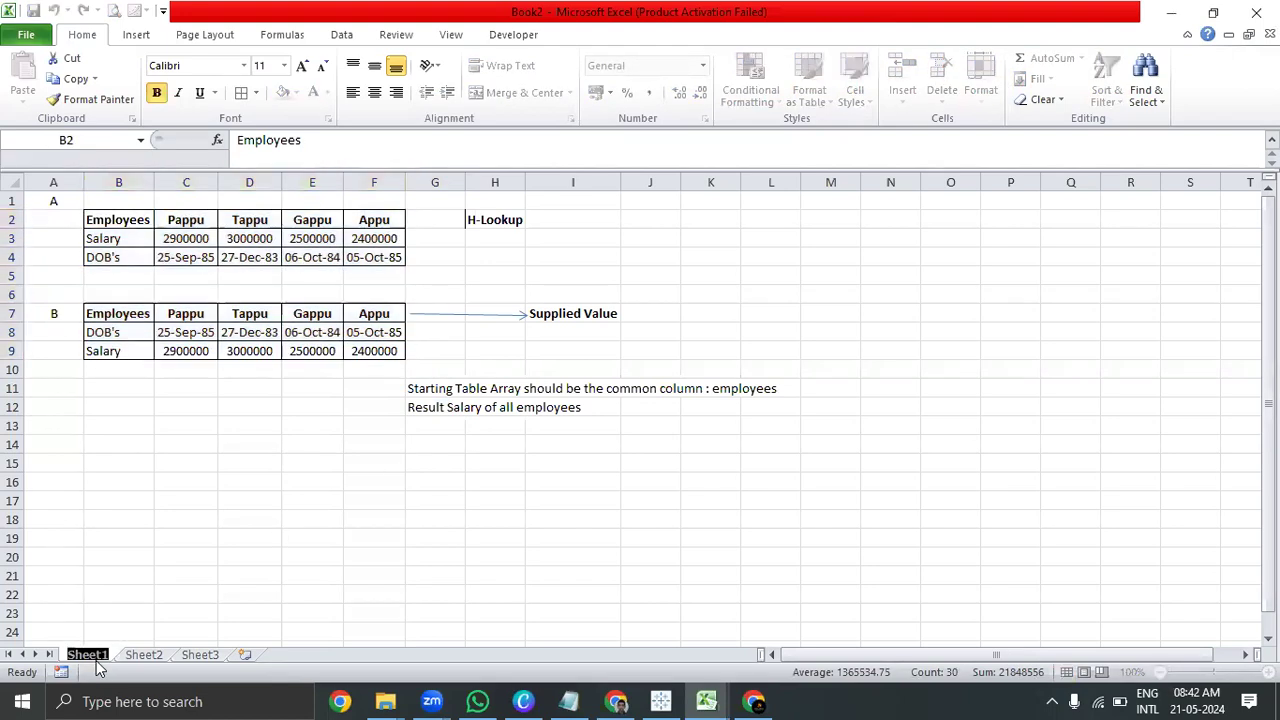
pyautogui.write('Hlookup')
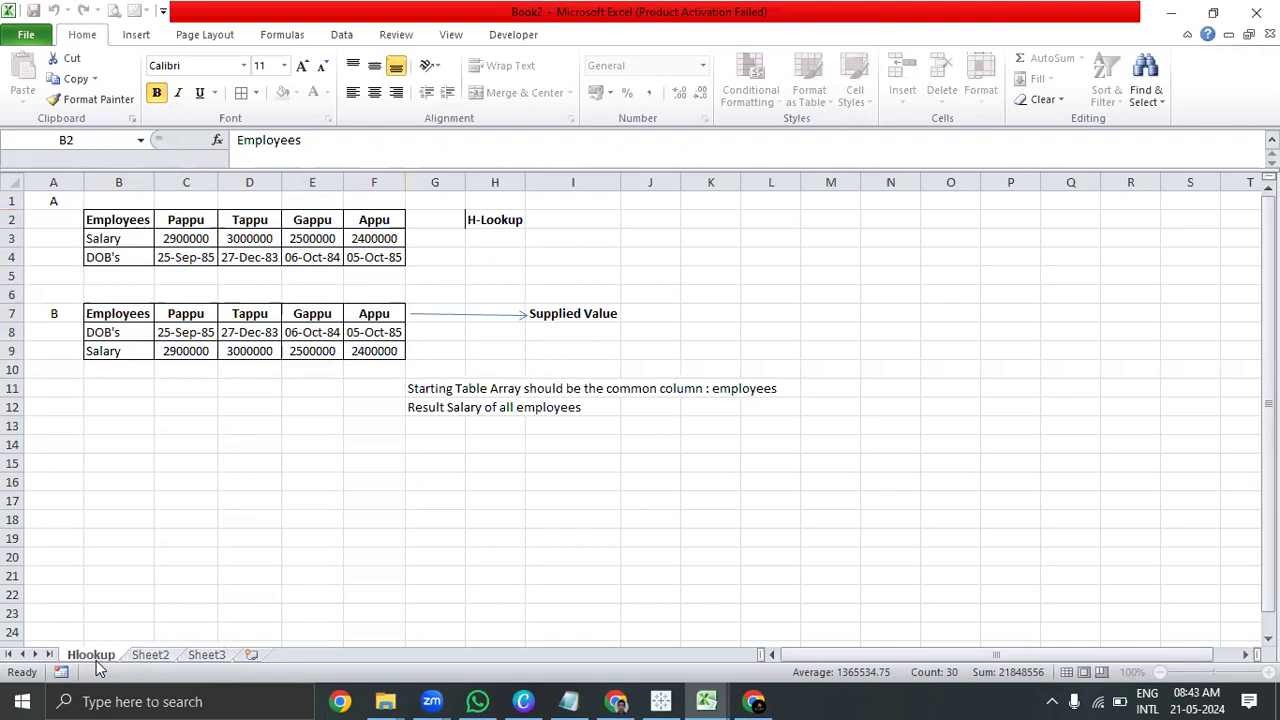
pyautogui.press('Return')
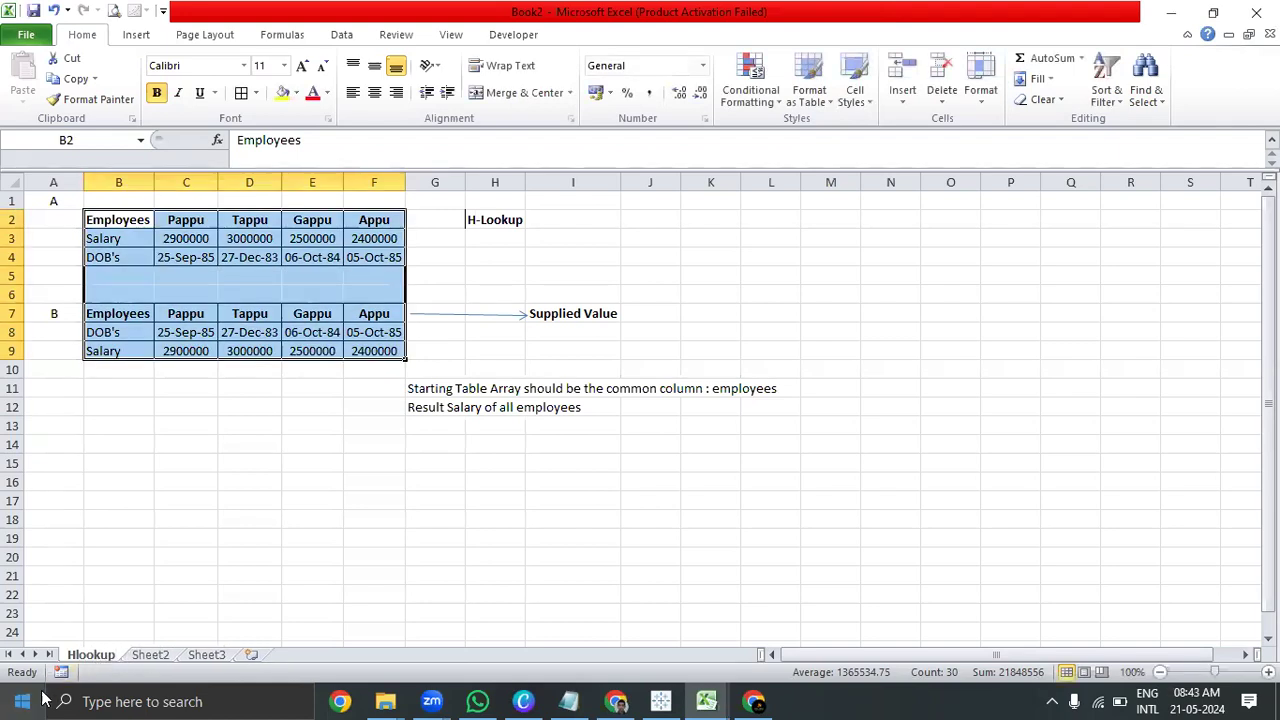
# - Rename Sheet2 as "V-Lookup"
pyautogui.doubleClick(147, 662)
pyautogui.write('V-')
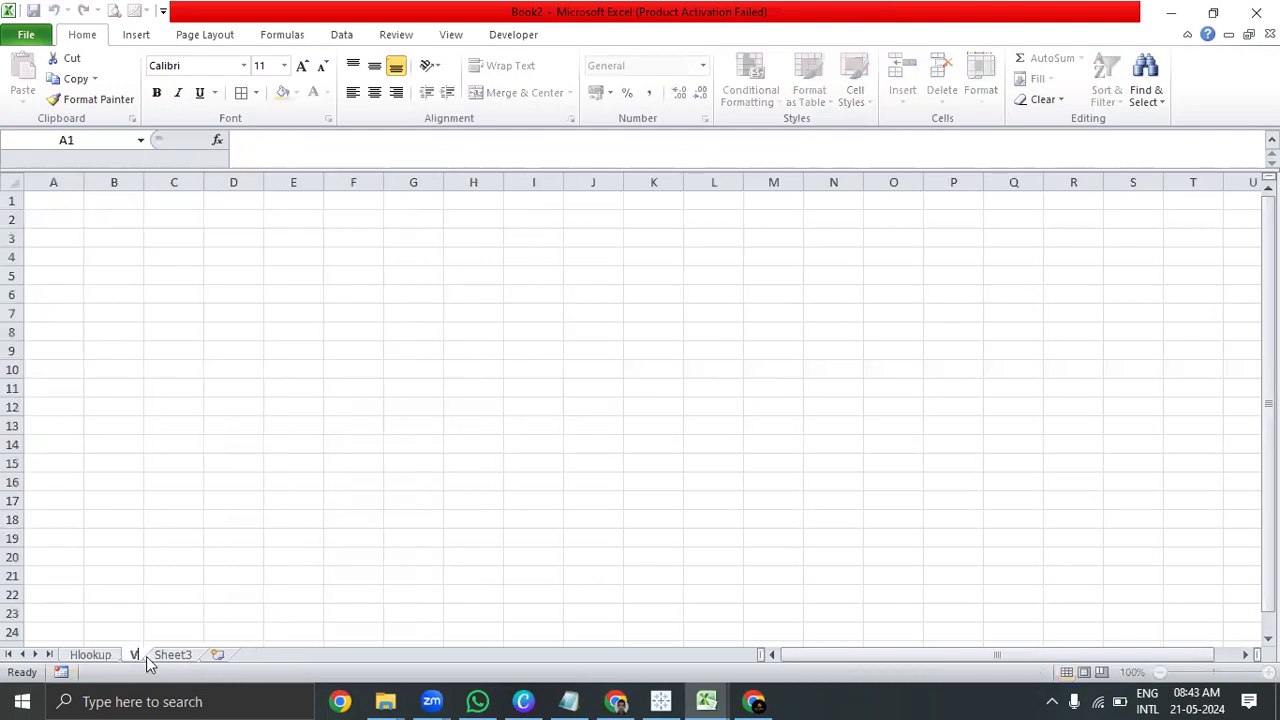
pyautogui.write('lookup')
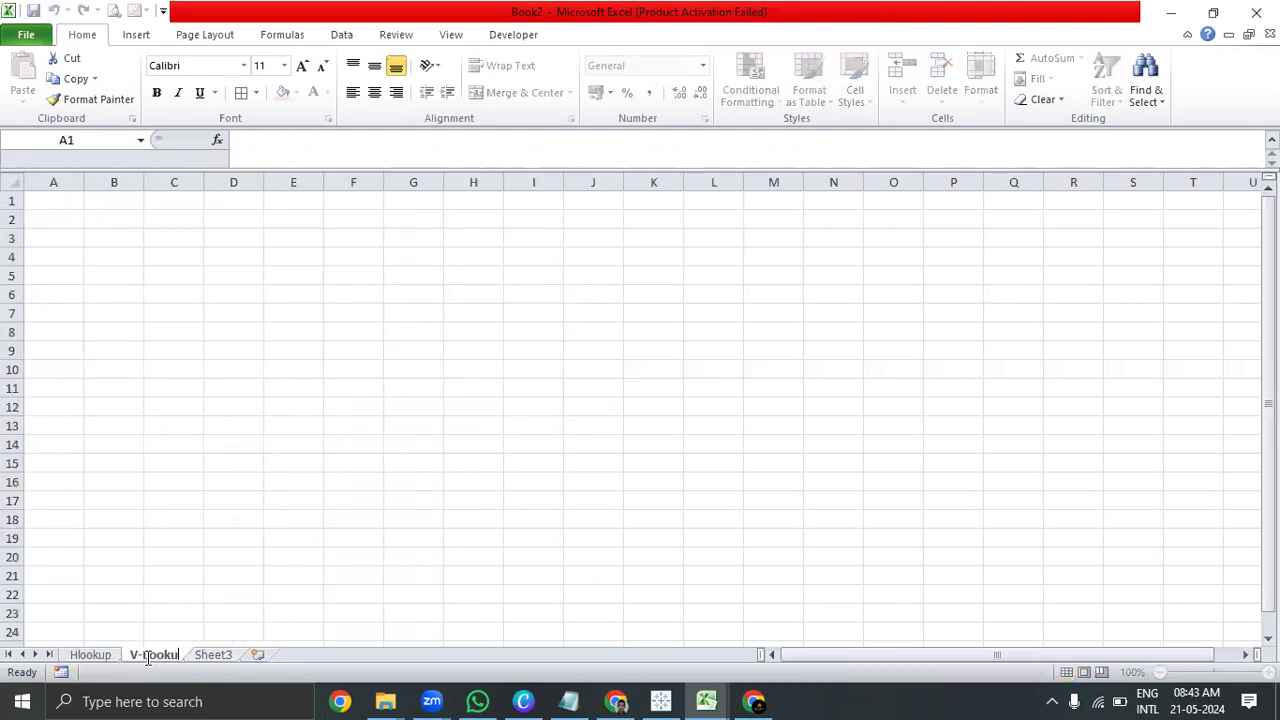
pyautogui.press('Return')
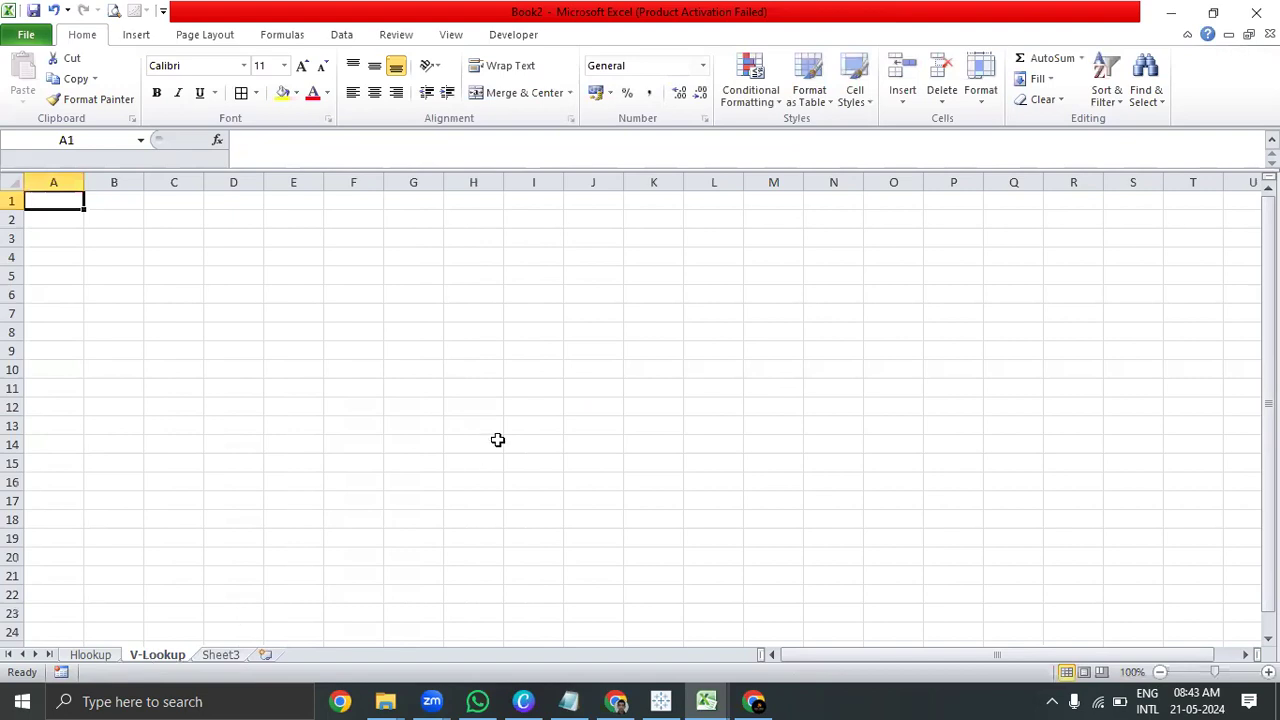
# - Copy both tables (B2:F9) from the Hlookup sheet and paste them transposed at B2 of the V-Lookup sheet
pyautogui.click(82, 656)
pyautogui.moveTo(128, 219); pyautogui.dragTo(366, 354)
pyautogui.hotkey('ctrl', 'c')
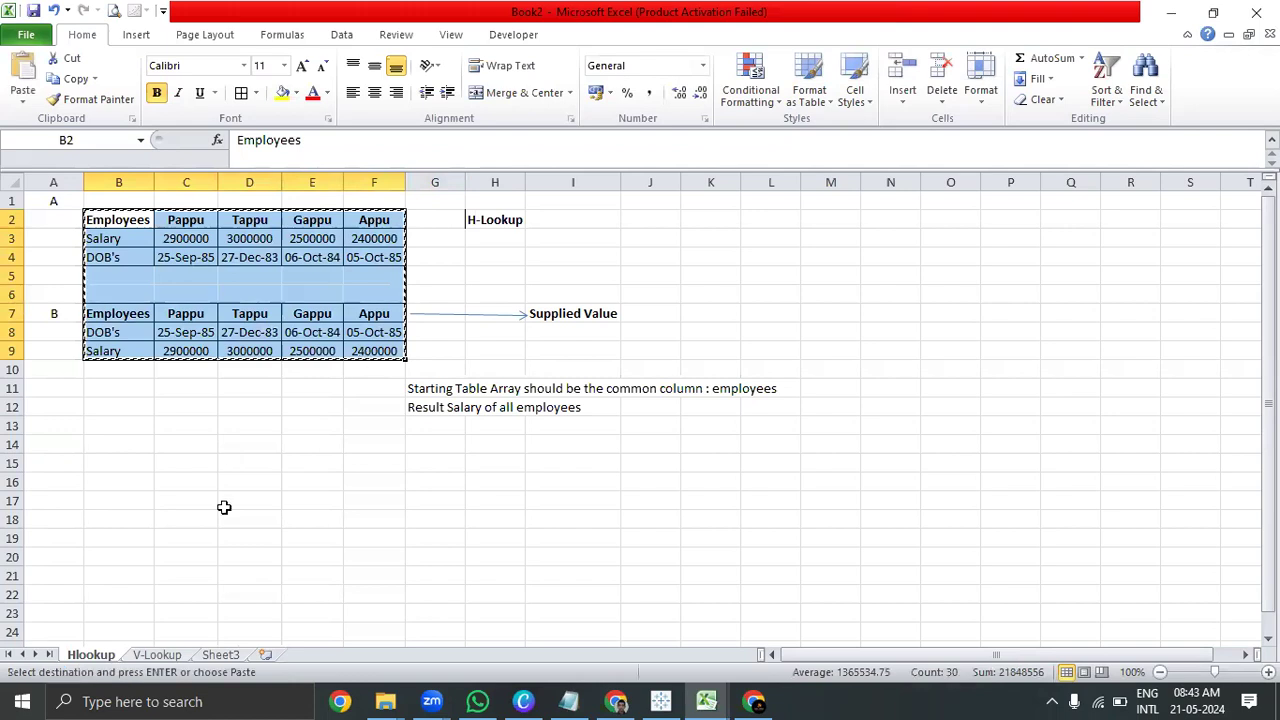
pyautogui.click(160, 655)
pyautogui.click(128, 220)
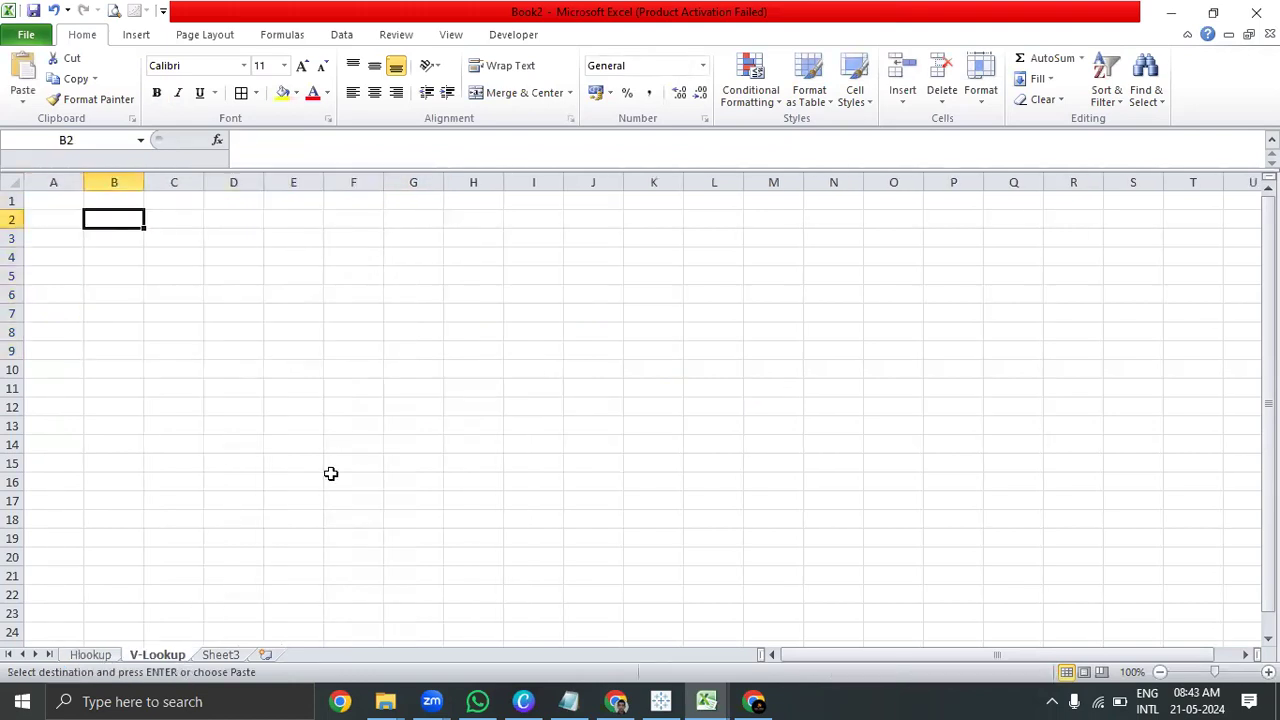
pyautogui.hotkey('ctrl', 'alt', 'v')
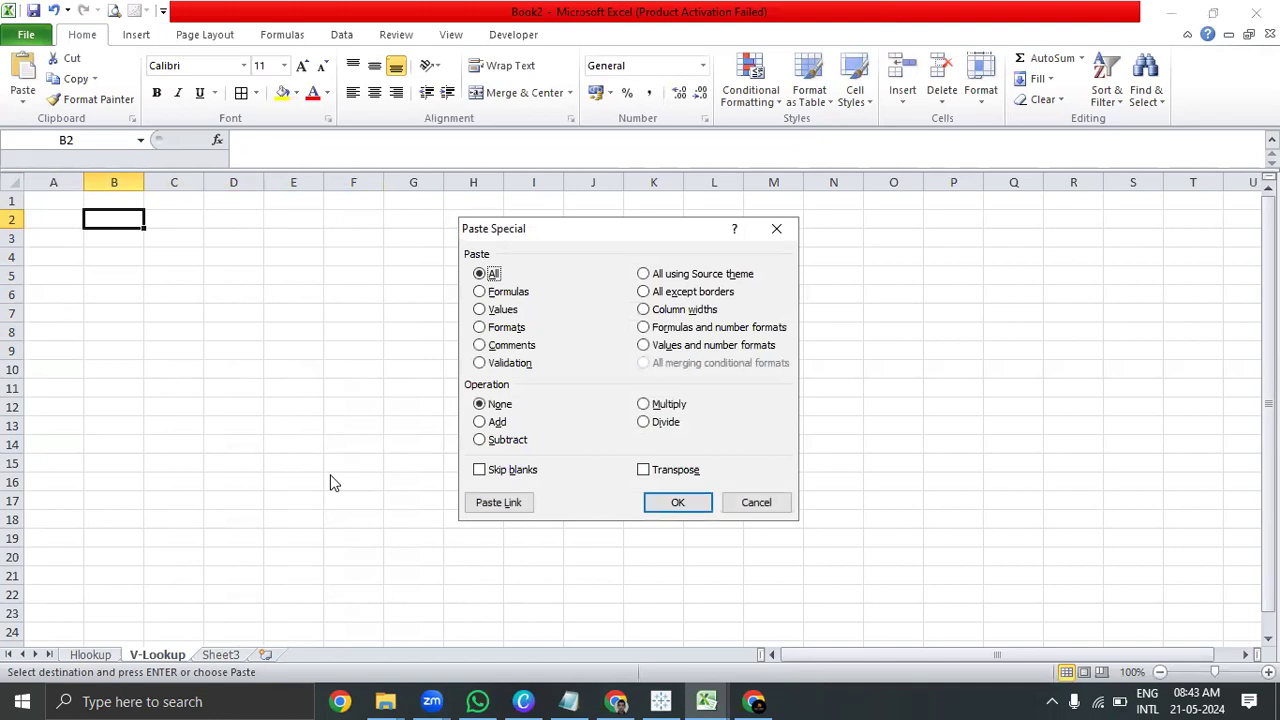
pyautogui.press('e')
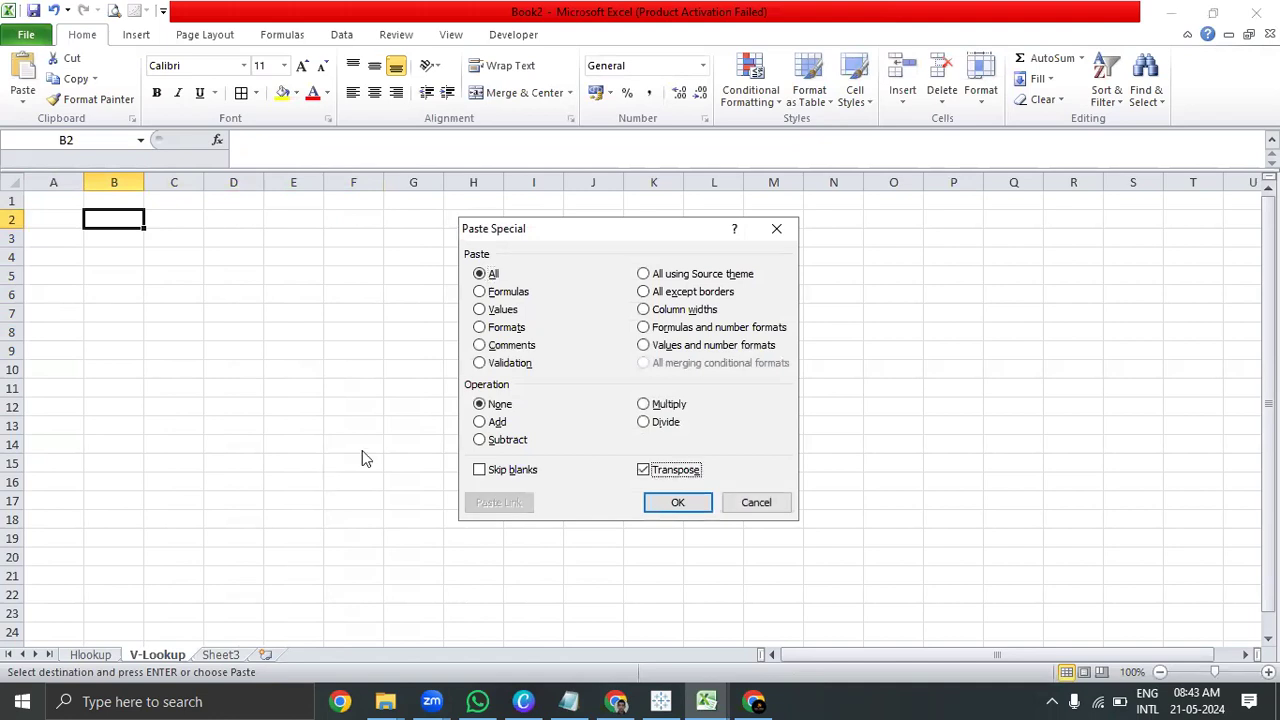
pyautogui.click(670, 503)
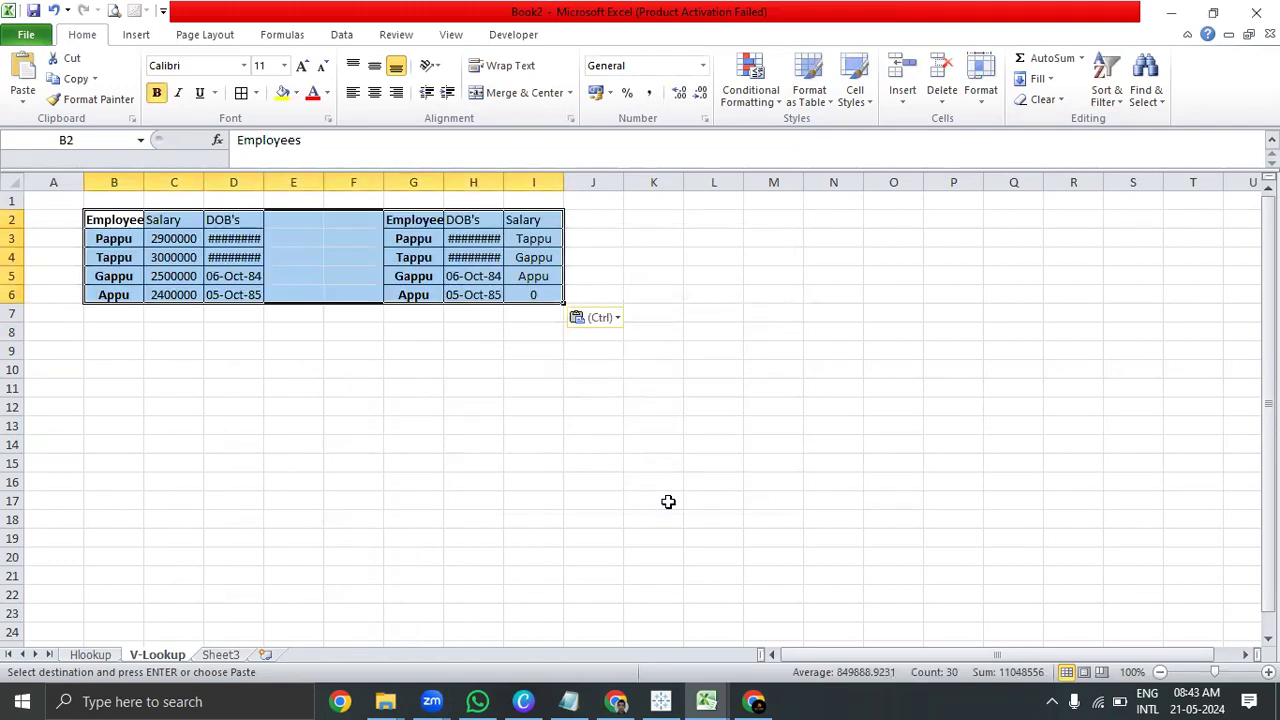
# - Autofit the column widths of the pasted tables and hide the sheet's gridlines
pyautogui.hotkey('alt', 'h')
pyautogui.press('o')
pyautogui.press('i')
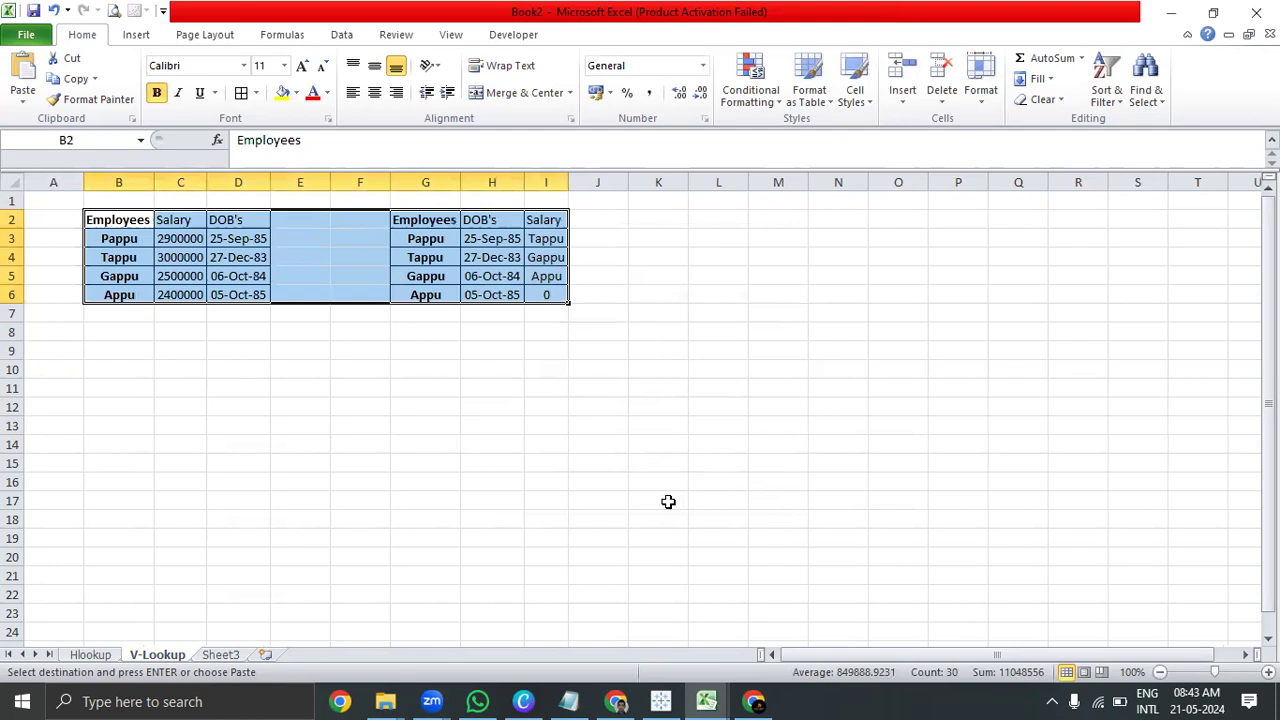
pyautogui.hotkey('alt', 'w')
pyautogui.press('v')
pyautogui.press('g')
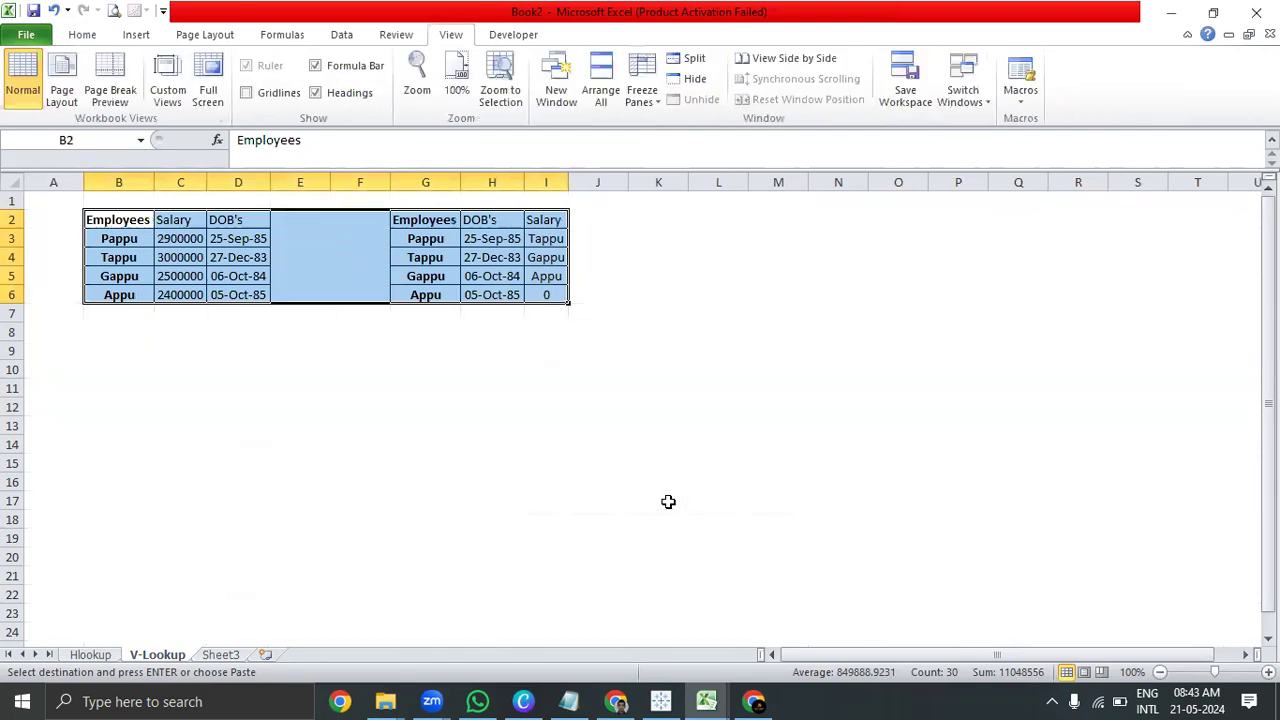
# - Clear the transposed HLOOKUP formulas from the second table's Salary cells I3:I6
pyautogui.press('Right')
pyautogui.press('Right')
pyautogui.press('Right')
pyautogui.press('Right')
pyautogui.press('Right')
pyautogui.press('Right')
pyautogui.press('Right')
pyautogui.press('Down')
pyautogui.hotkey('shift', 'Down')
pyautogui.hotkey('shift', 'Down')
pyautogui.hotkey('shift', 'Down')
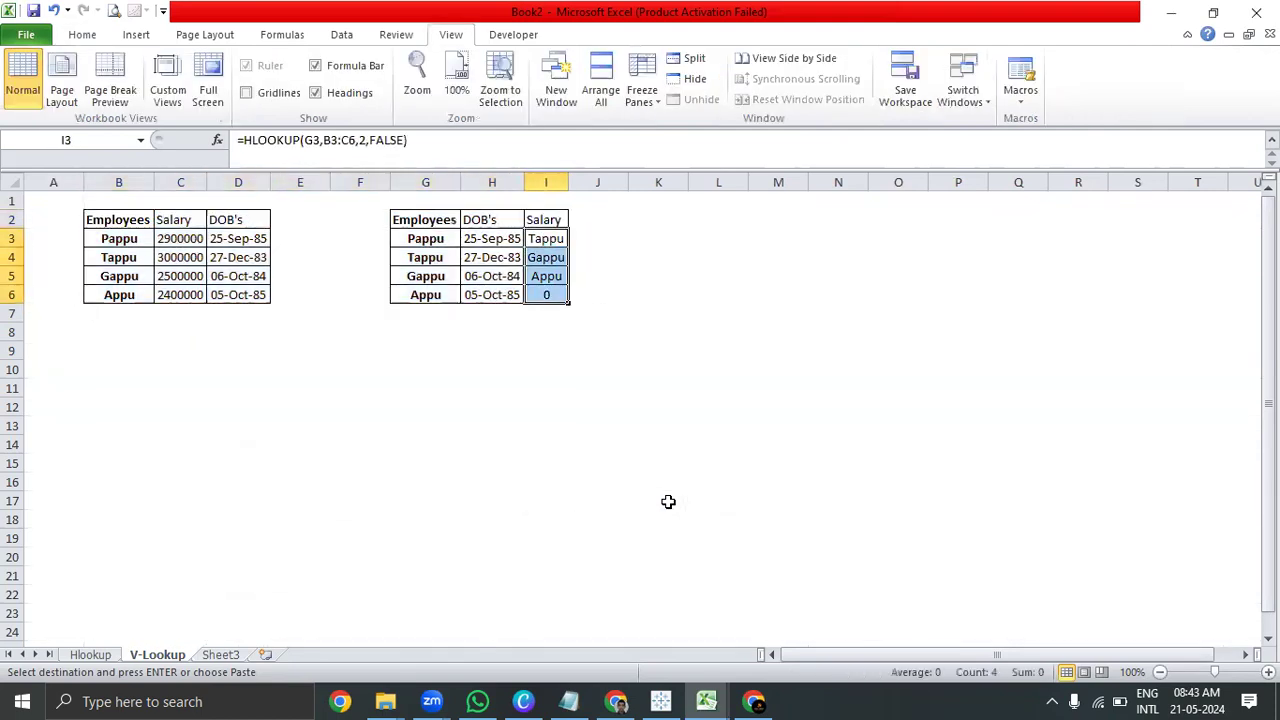
pyautogui.press('Delete')
pyautogui.press('Left')
pyautogui.press('Left')
pyautogui.press('Left')
pyautogui.press('Left')
pyautogui.press('Left')
pyautogui.press('Left')
pyautogui.press('Left')
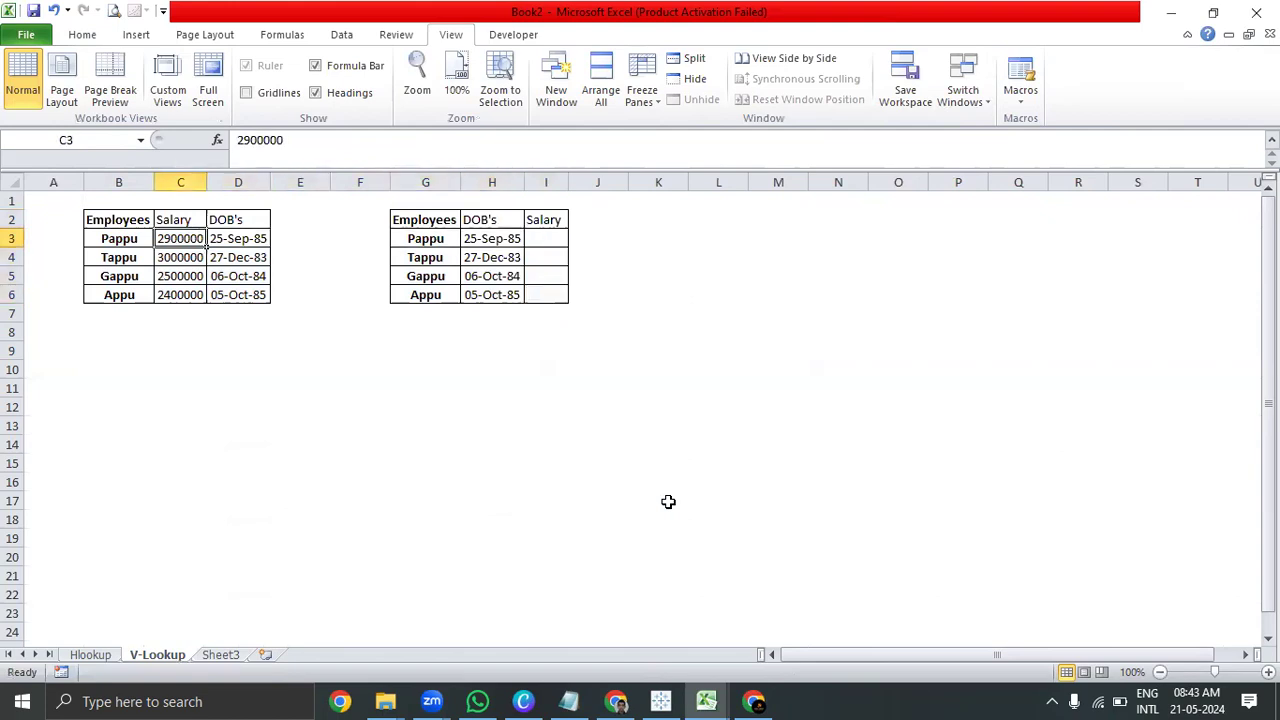
pyautogui.press('Right')
pyautogui.press('Right')
pyautogui.press('Right')
pyautogui.press('Right')
pyautogui.press('Right')
pyautogui.press('Right')
pyautogui.press('Right')
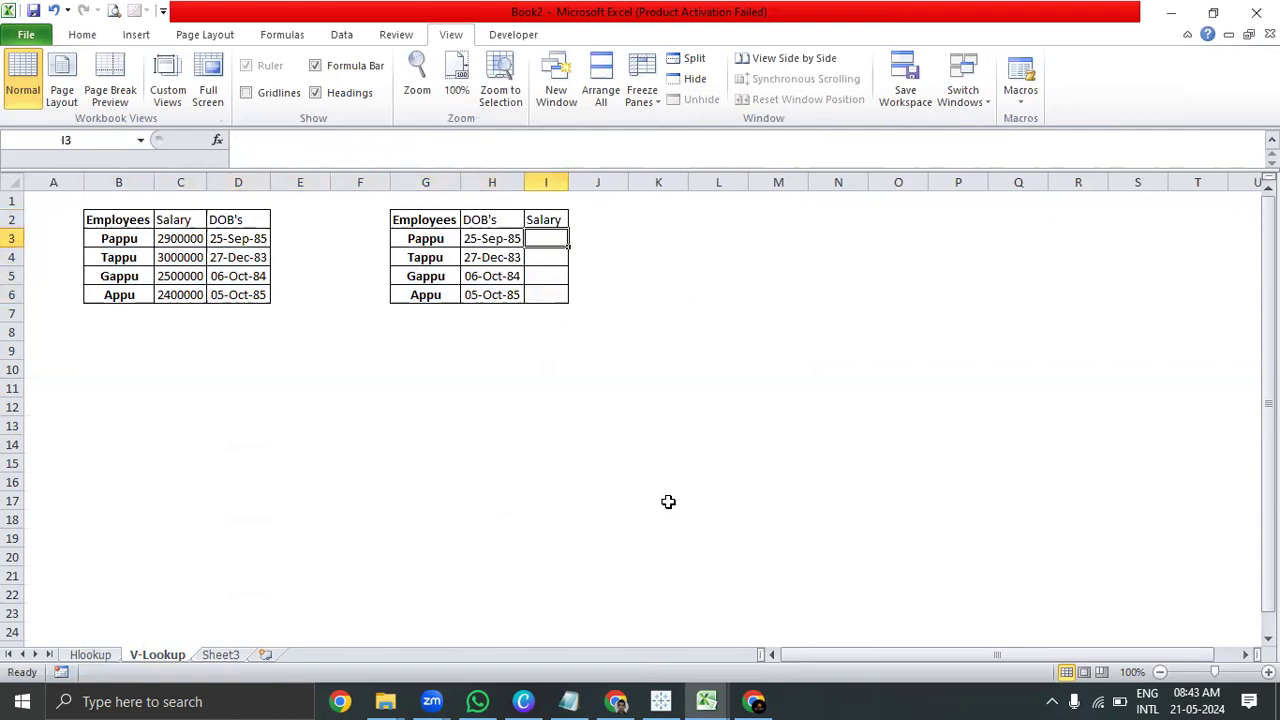
pyautogui.press('Left')
pyautogui.press('Left')
pyautogui.press('Left')
pyautogui.press('Left')
pyautogui.press('Left')
pyautogui.press('Up')
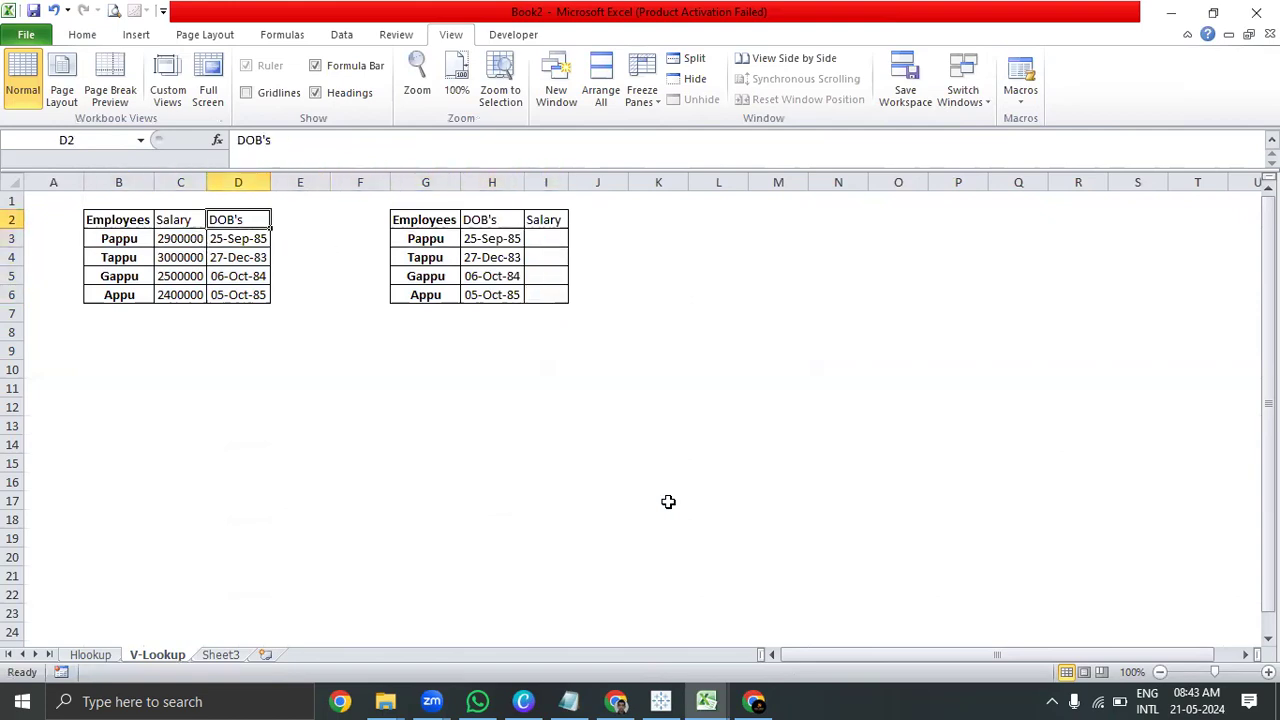
# - Center the second table's header cells G2:I2 horizontally
pyautogui.press('Right')
pyautogui.press('Right')
pyautogui.press('Right')
pyautogui.press('Right')
pyautogui.press('Right')
pyautogui.press('Left')
pyautogui.press('Left')
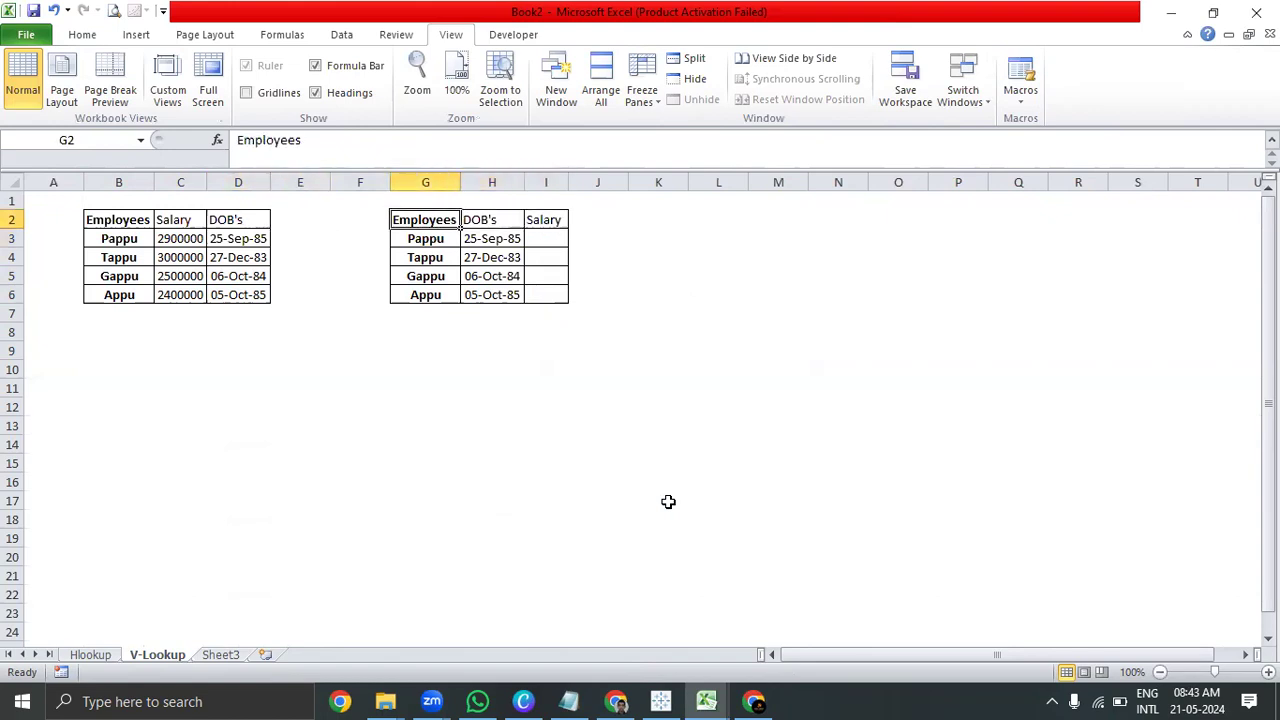
pyautogui.hotkey('shift', 'Right')
pyautogui.hotkey('shift', 'Right')
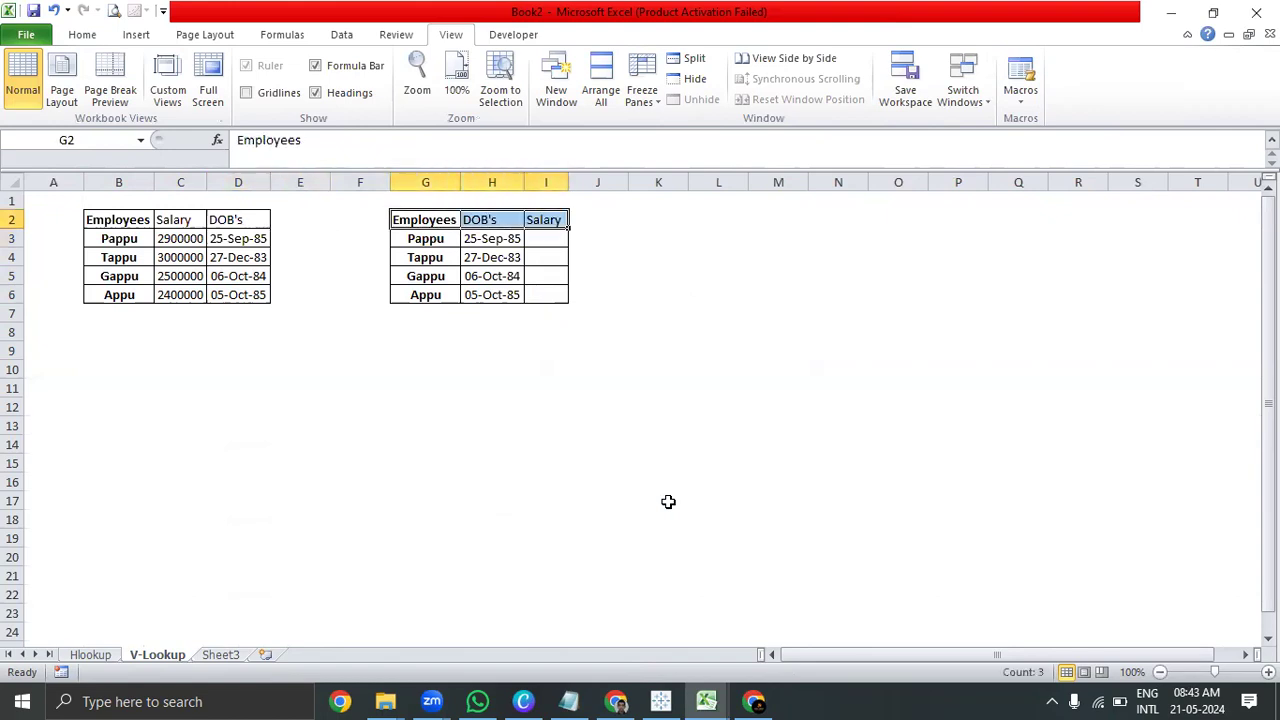
pyautogui.hotkey('alt', 'h')
pyautogui.press('a')
pyautogui.press('c')
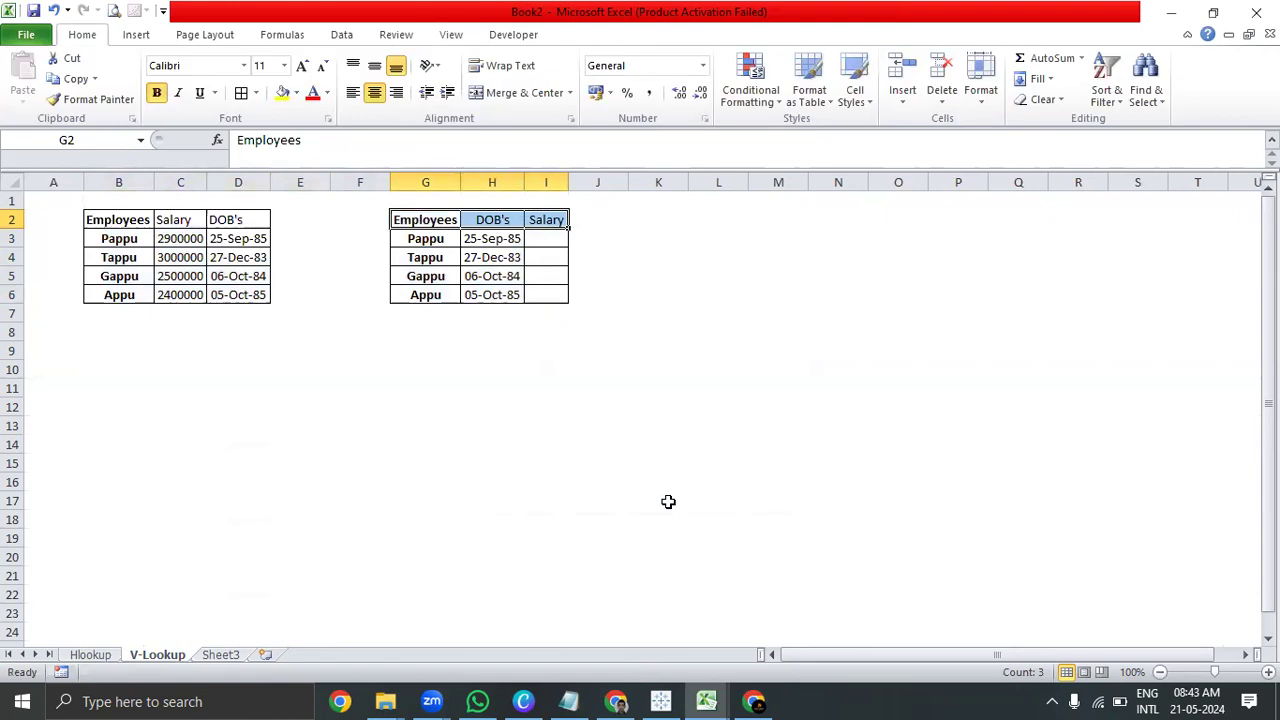
# - Widen the second table's Salary column I to roughly twice its width
pyautogui.press('Right')
pyautogui.press('Down')
pyautogui.press('Right')
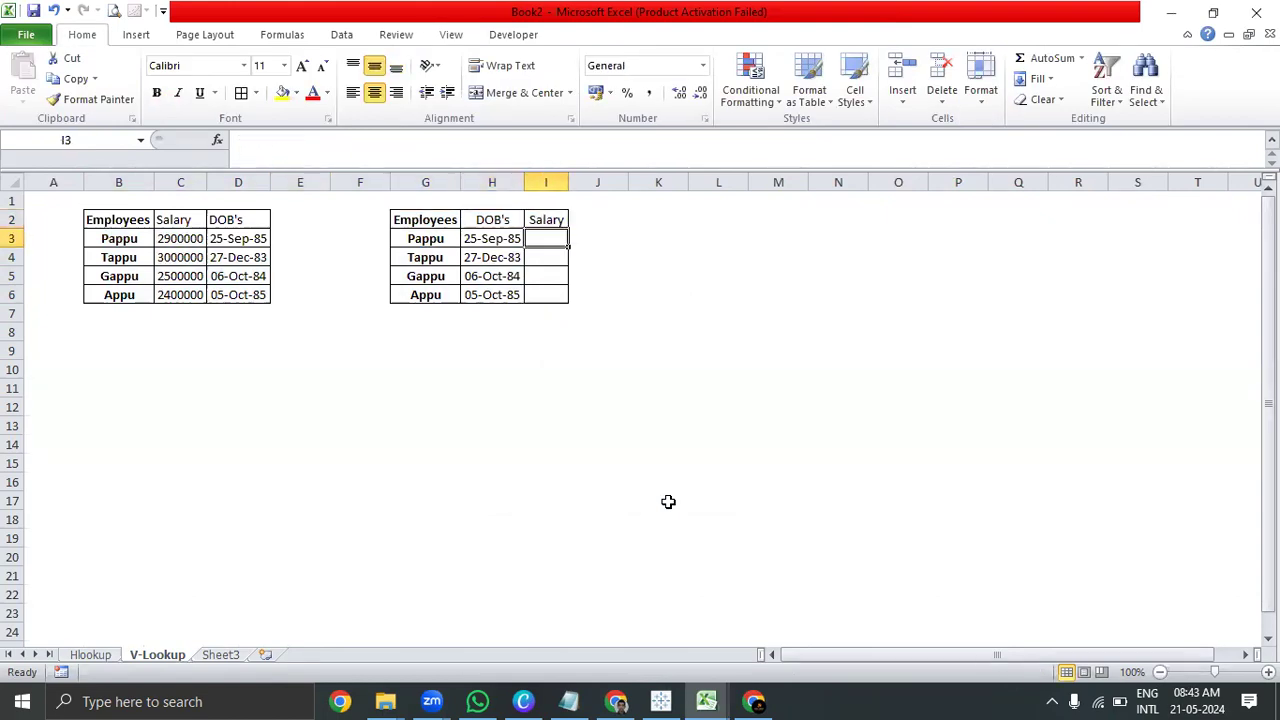
pyautogui.moveTo(568, 182); pyautogui.dragTo(612, 182)
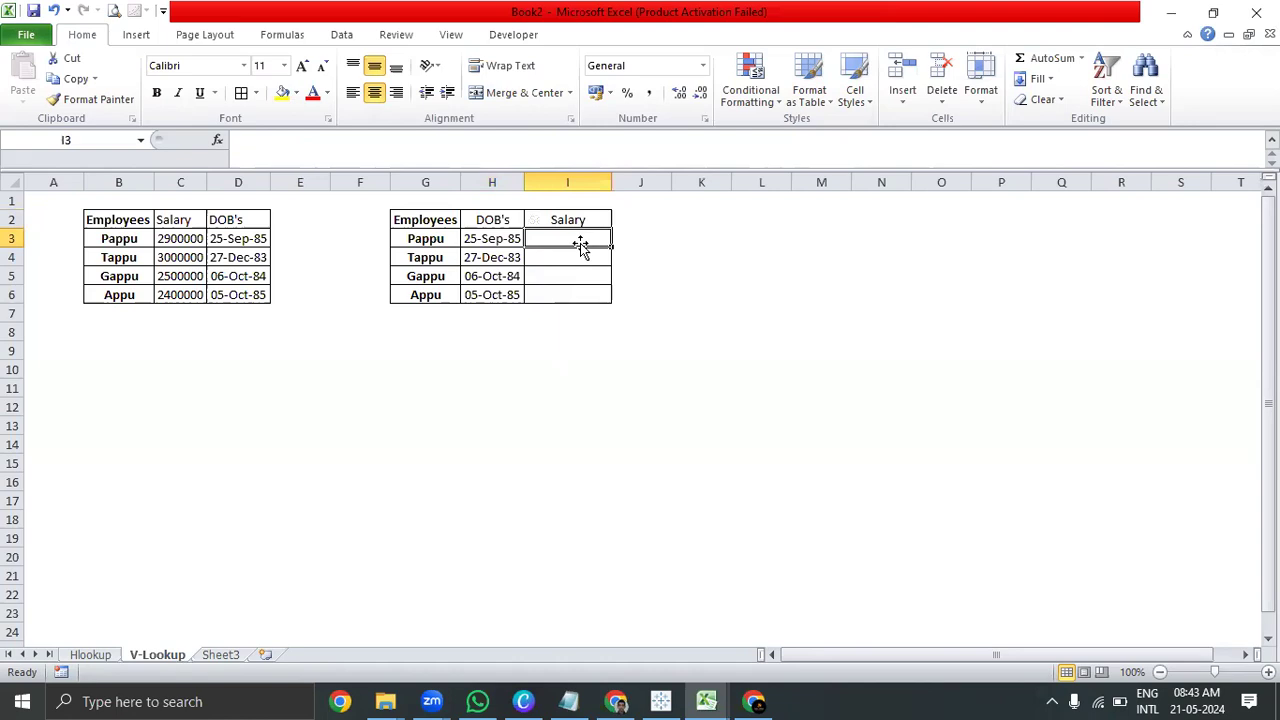
pyautogui.write('=\\Vloo')
pyautogui.press('Tab')
pyautogui.click(580, 243)
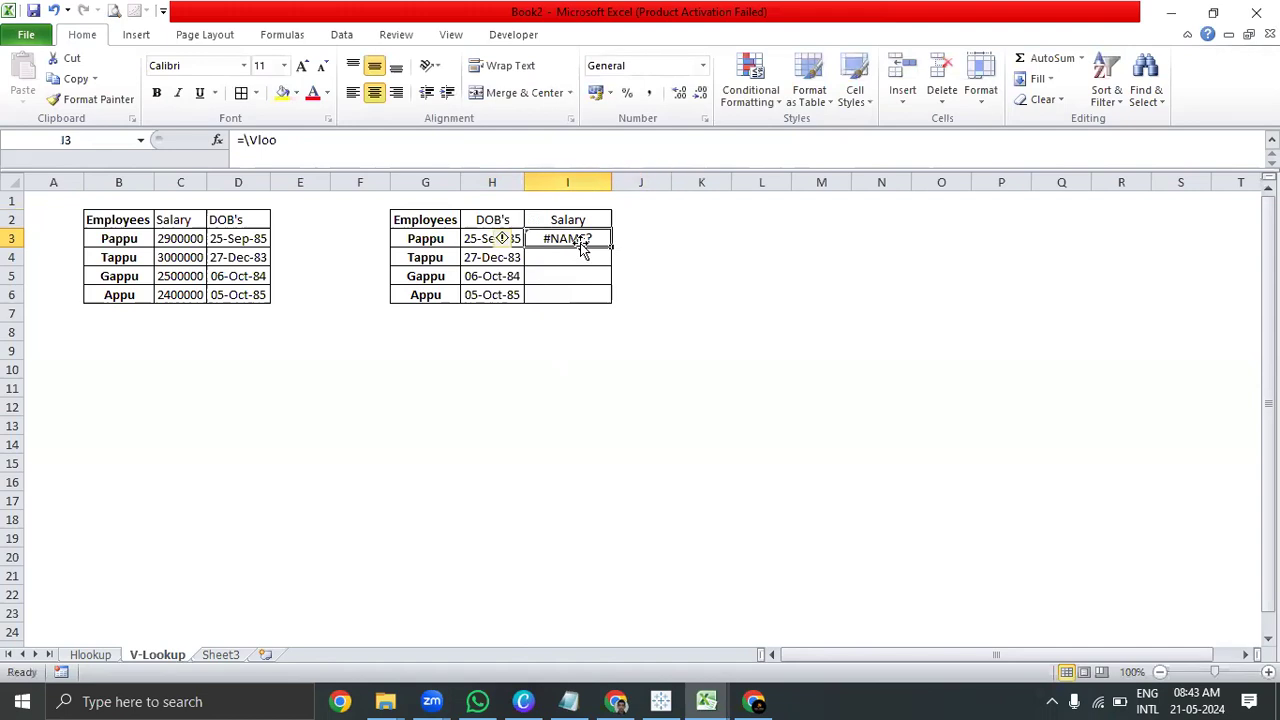
# - Enter the formula =VLOOKUP(G3,B3:C6,2,0) in the second table's first Salary cell, I3
pyautogui.write('=vloo')
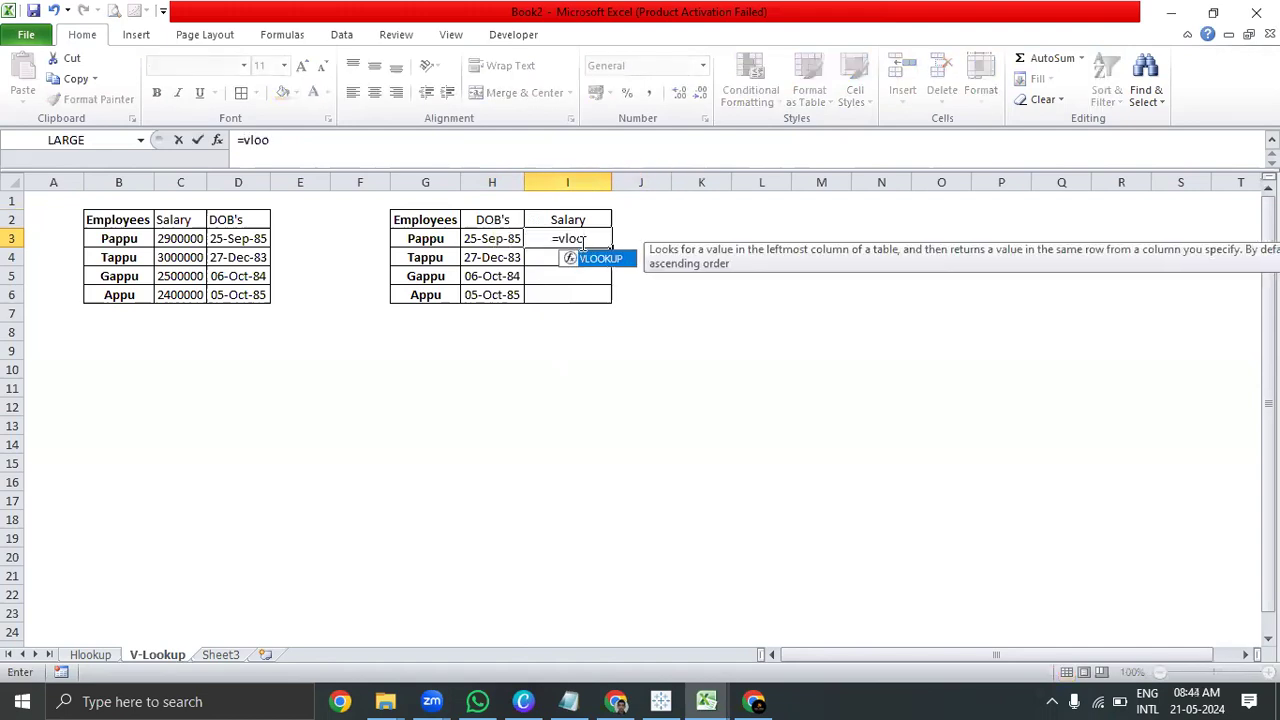
pyautogui.press('Tab')
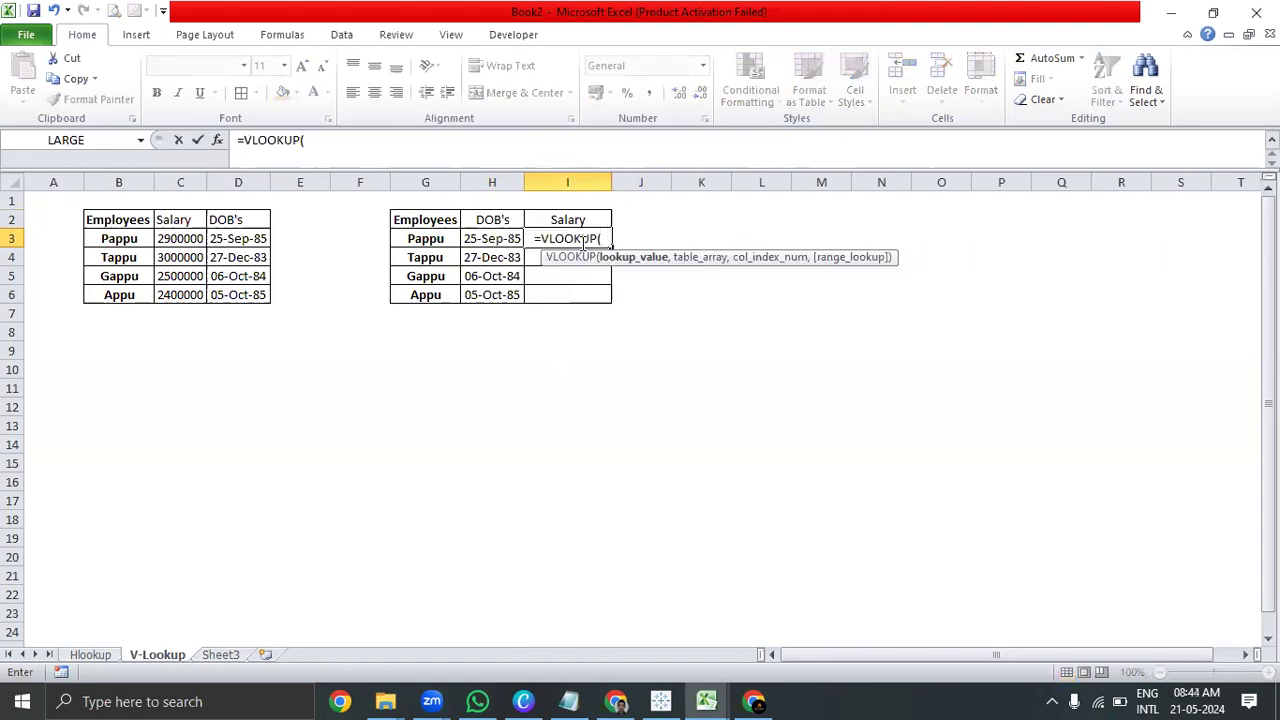
pyautogui.click(418, 238)
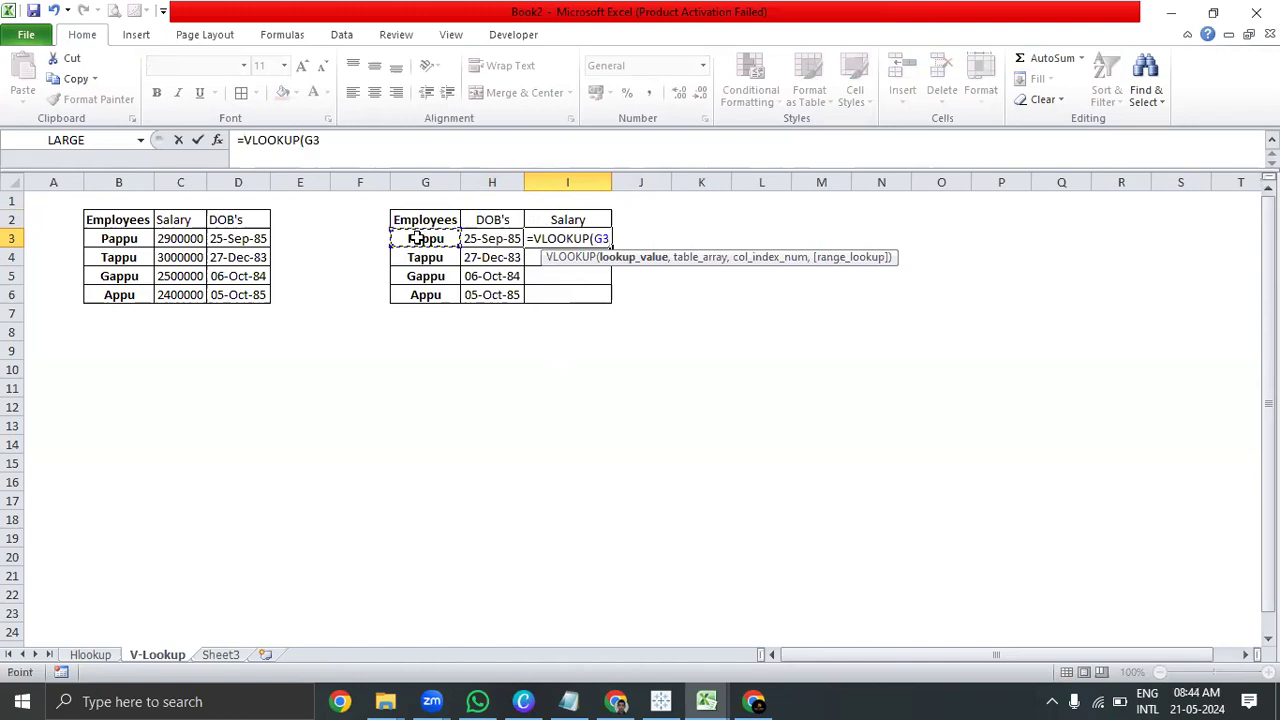
pyautogui.write(',')
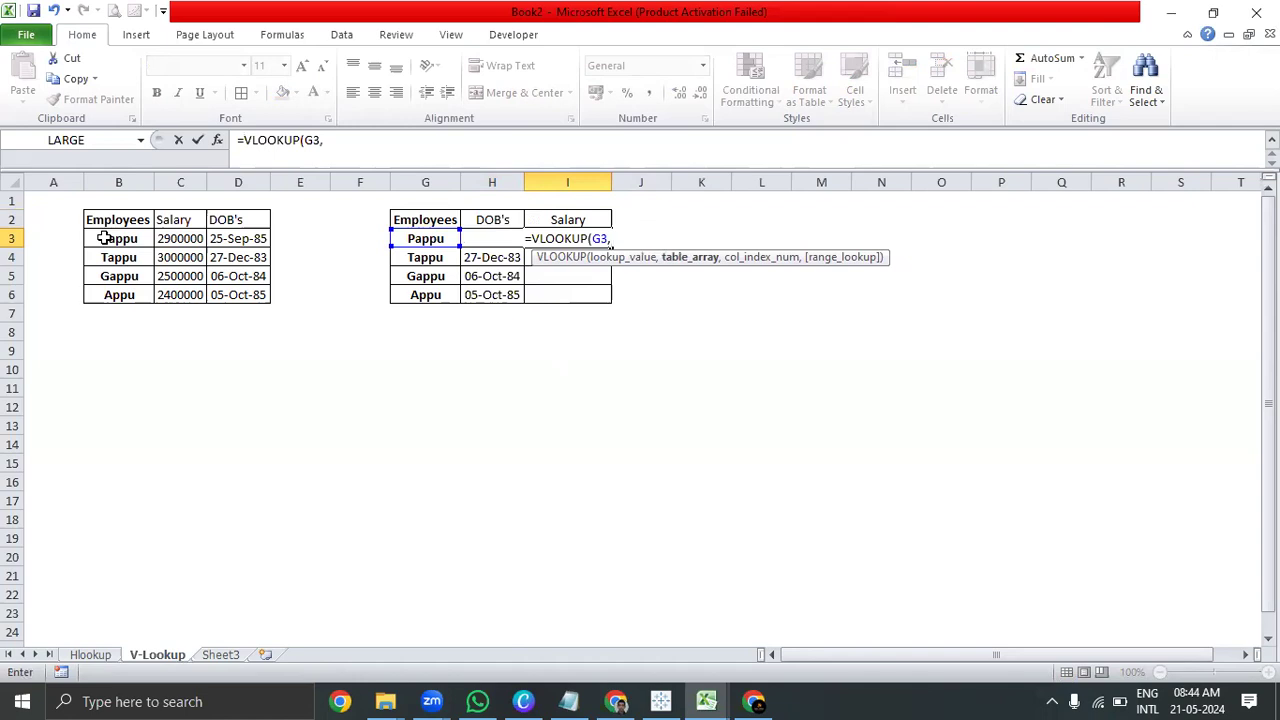
pyautogui.moveTo(104, 238); pyautogui.dragTo(172, 297)
pyautogui.write(',')
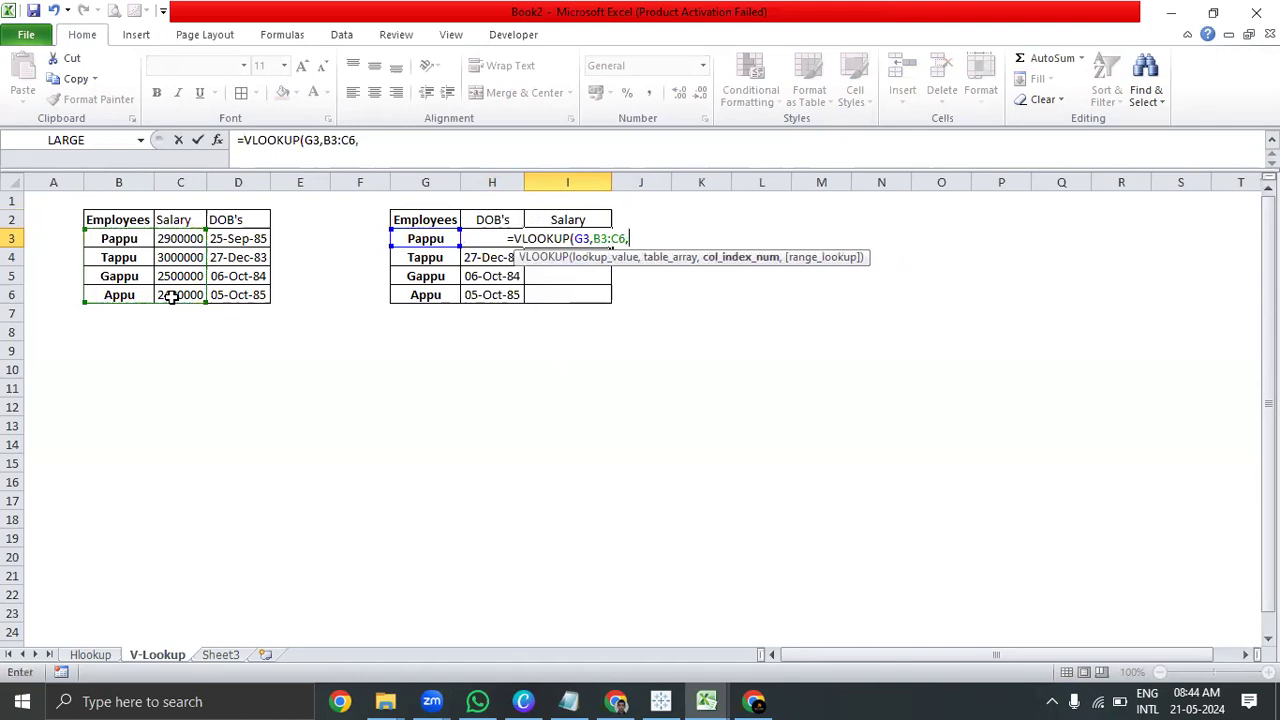
pyautogui.write('2,0)')
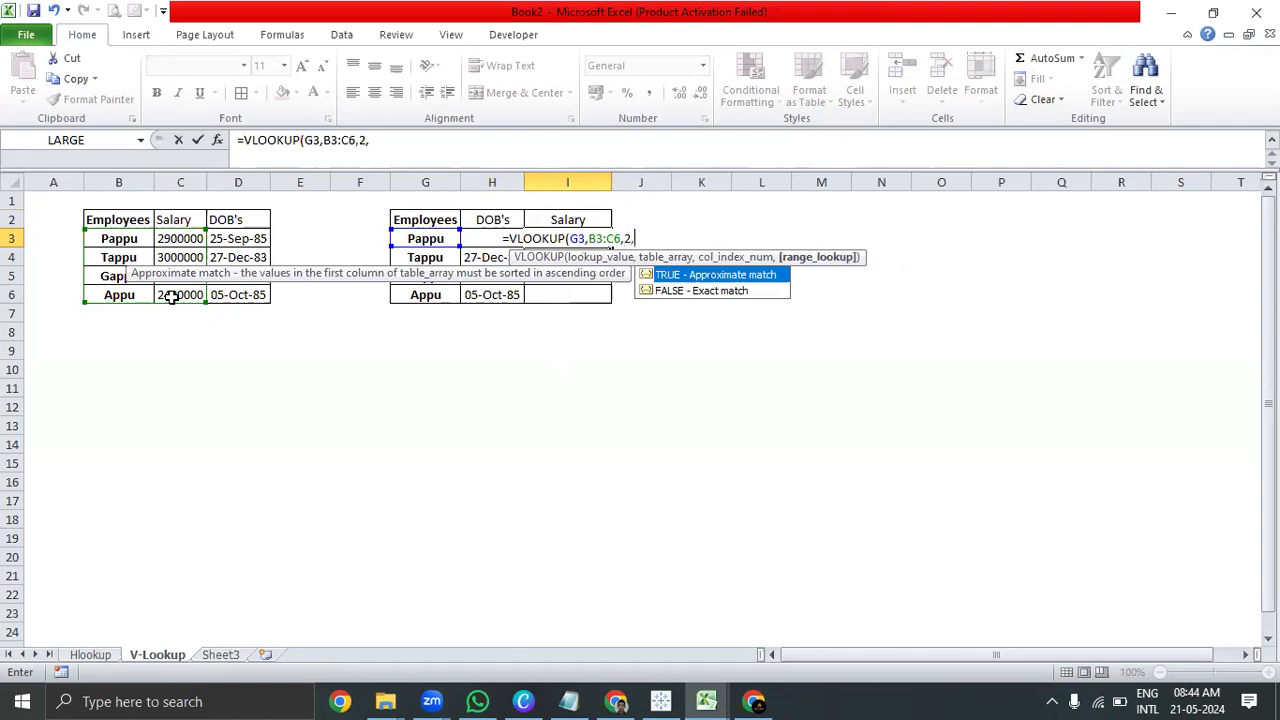
pyautogui.press('Return')
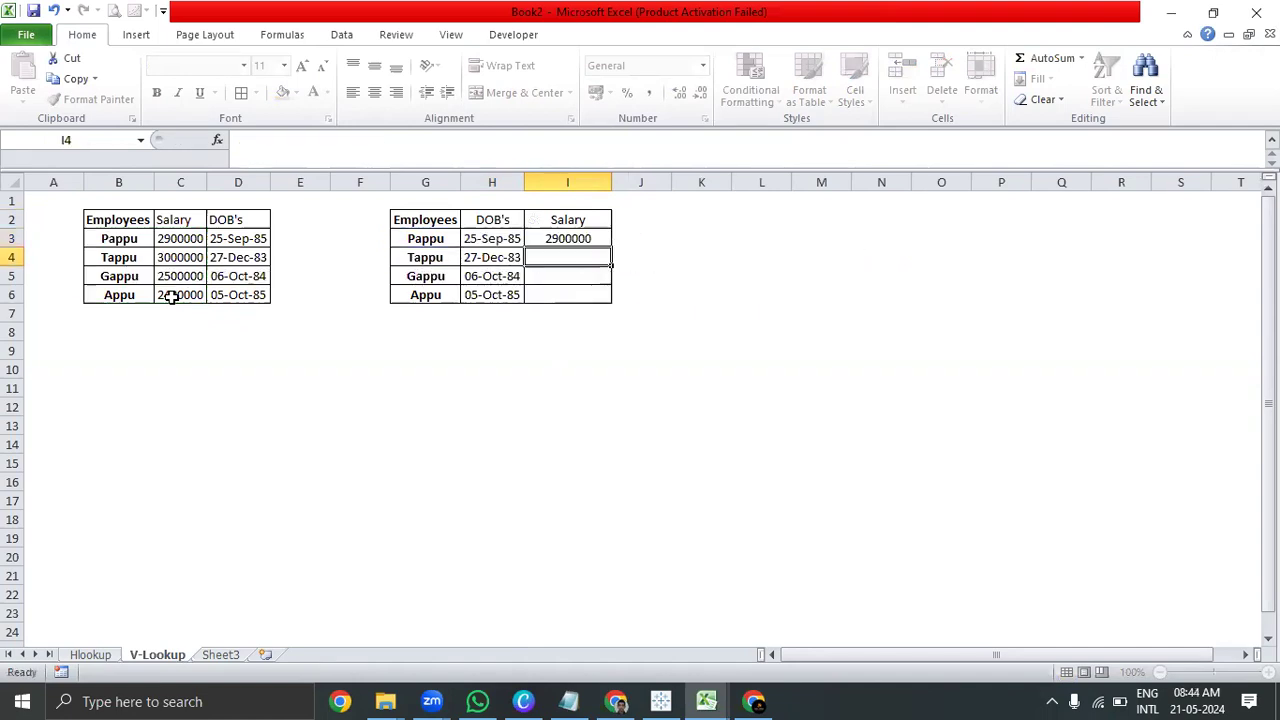
# - Fill the VLOOKUP formula from I3 down through I6 in the Salary column
pyautogui.press('Down')
pyautogui.press('Down')
pyautogui.press('Left')
pyautogui.press('Right')
pyautogui.hotkey('shift', 'Up')
pyautogui.hotkey('shift', 'Up')
pyautogui.hotkey('shift', 'Up')
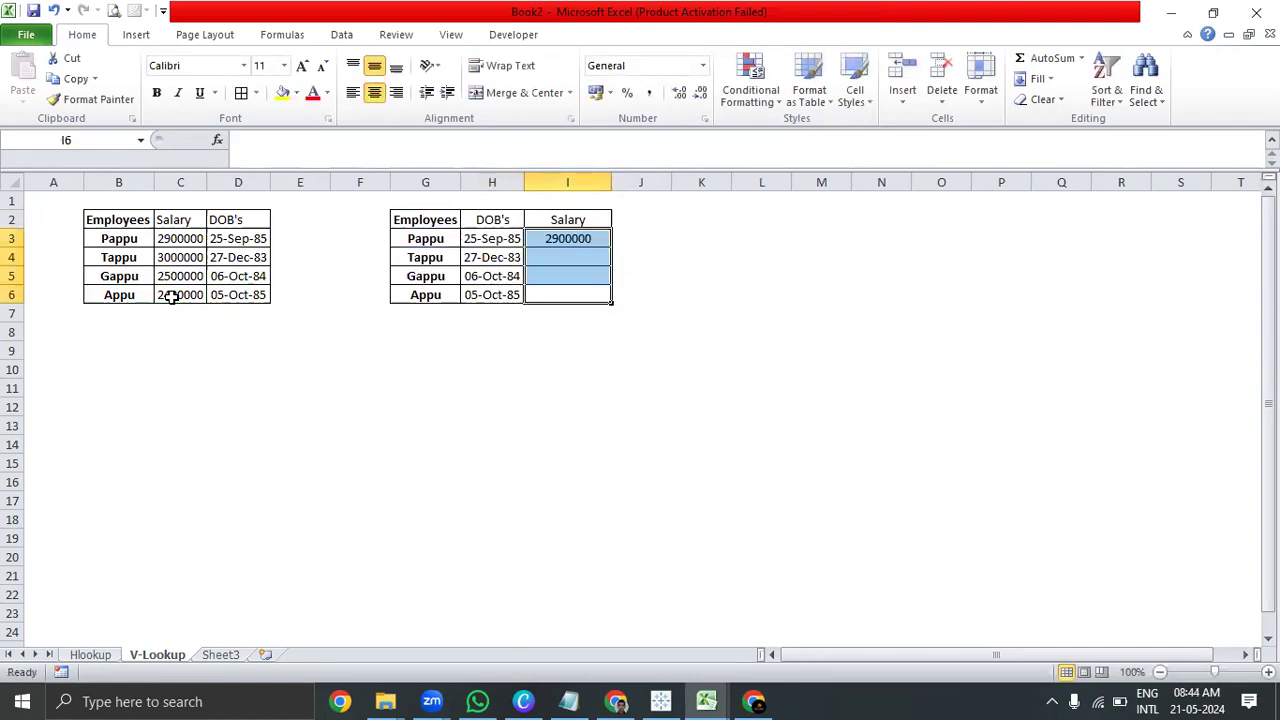
pyautogui.hotkey('ctrl', 'd')
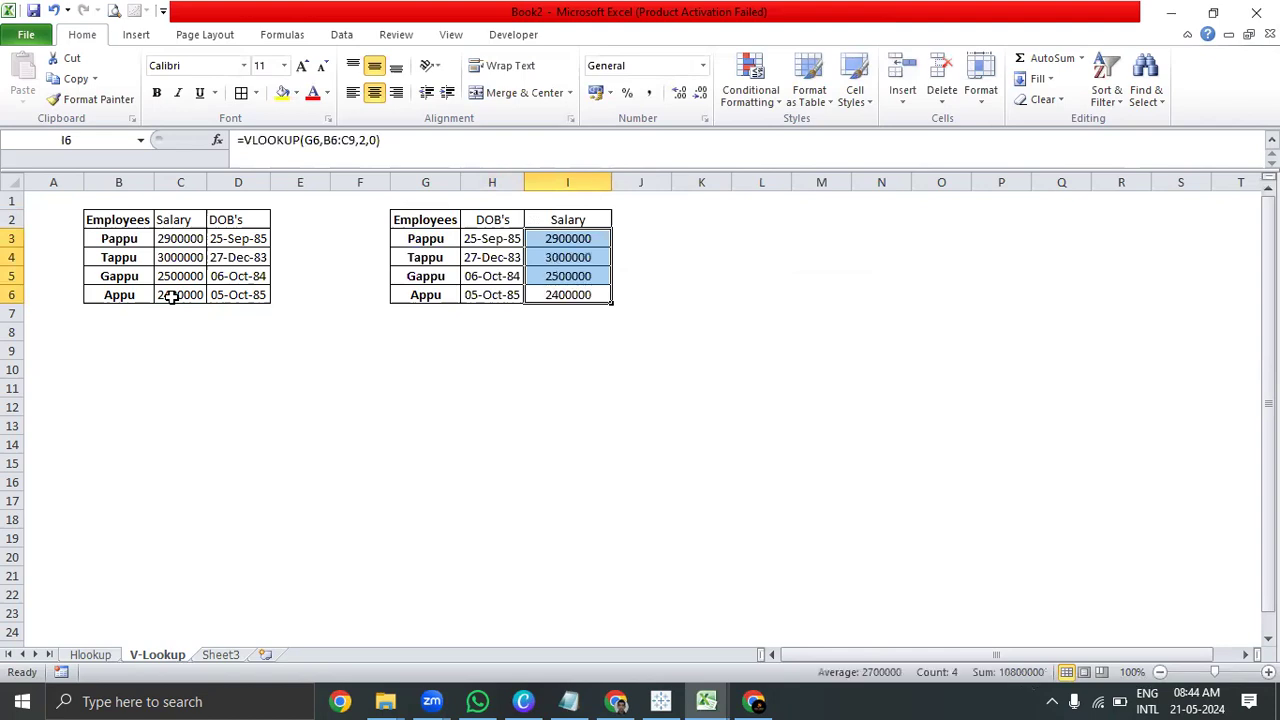
pyautogui.press('Right')
pyautogui.press('Right')
pyautogui.press('Right')
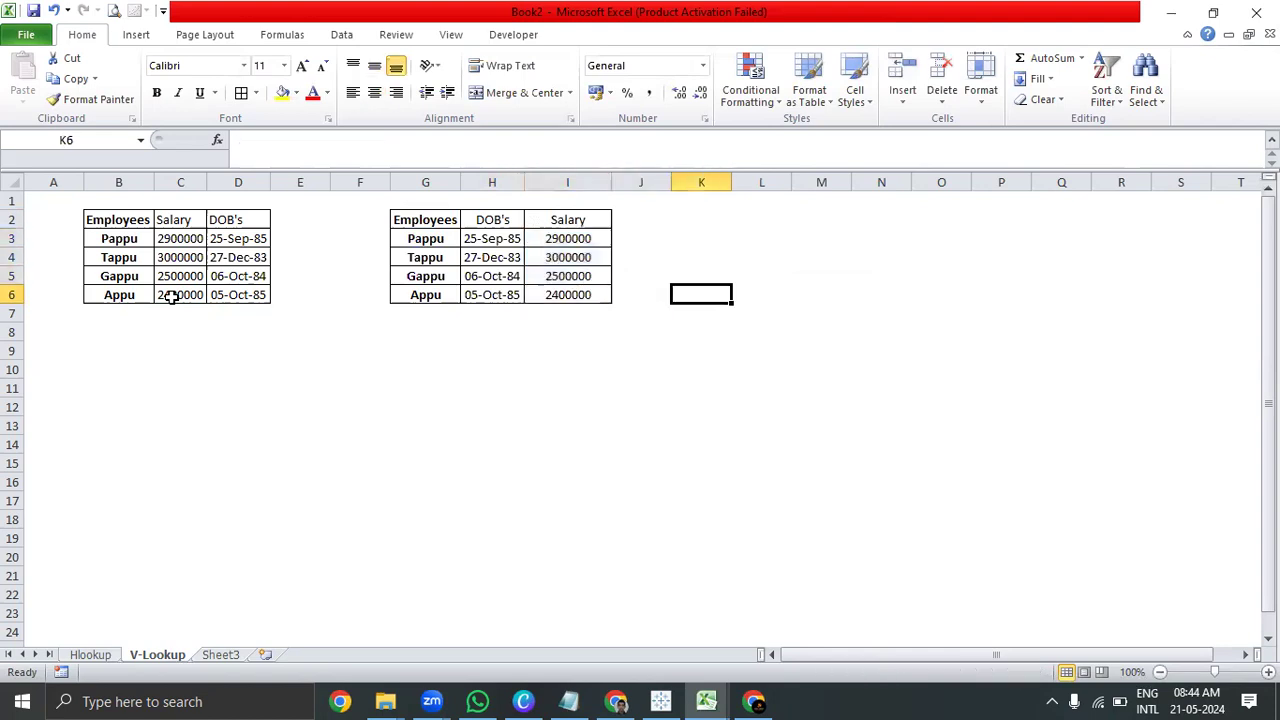
# - Label cell K2, beside the second table, with the text V-Lookup
pyautogui.press('Up')
pyautogui.press('Up')
pyautogui.press('Up')
pyautogui.press('Left')
pyautogui.press('Up')
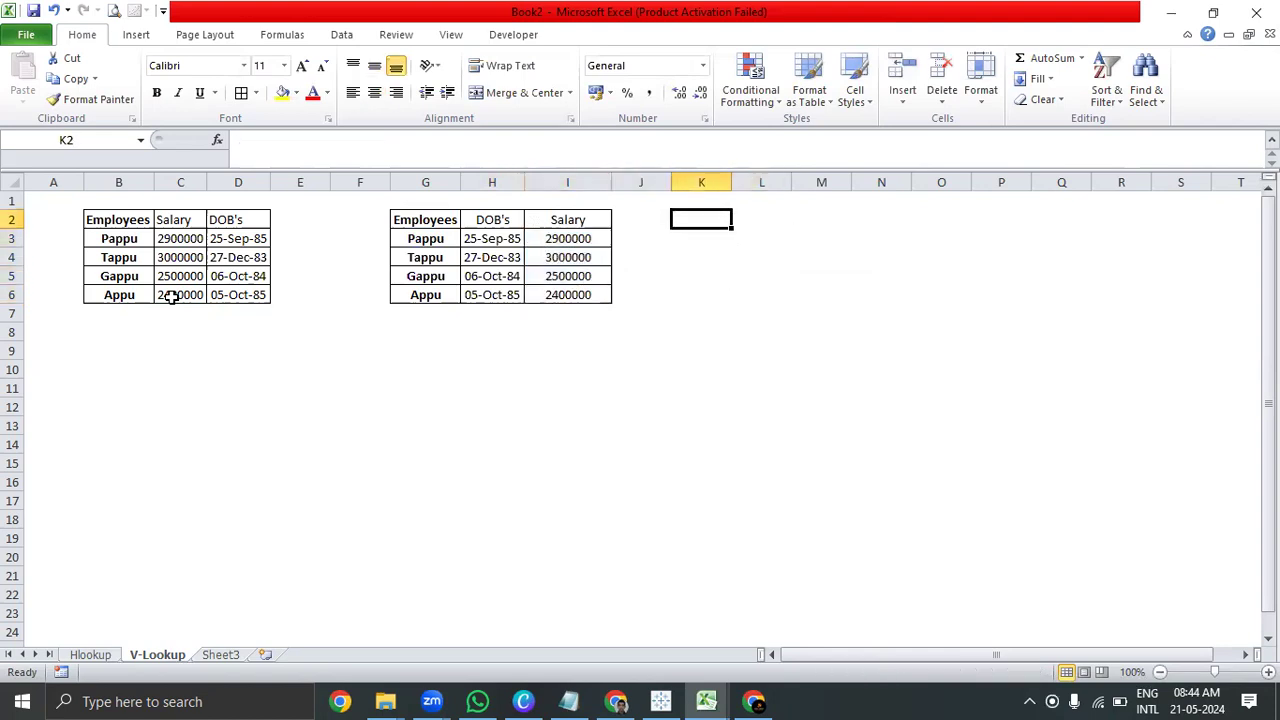
pyautogui.write('V-Lookup')
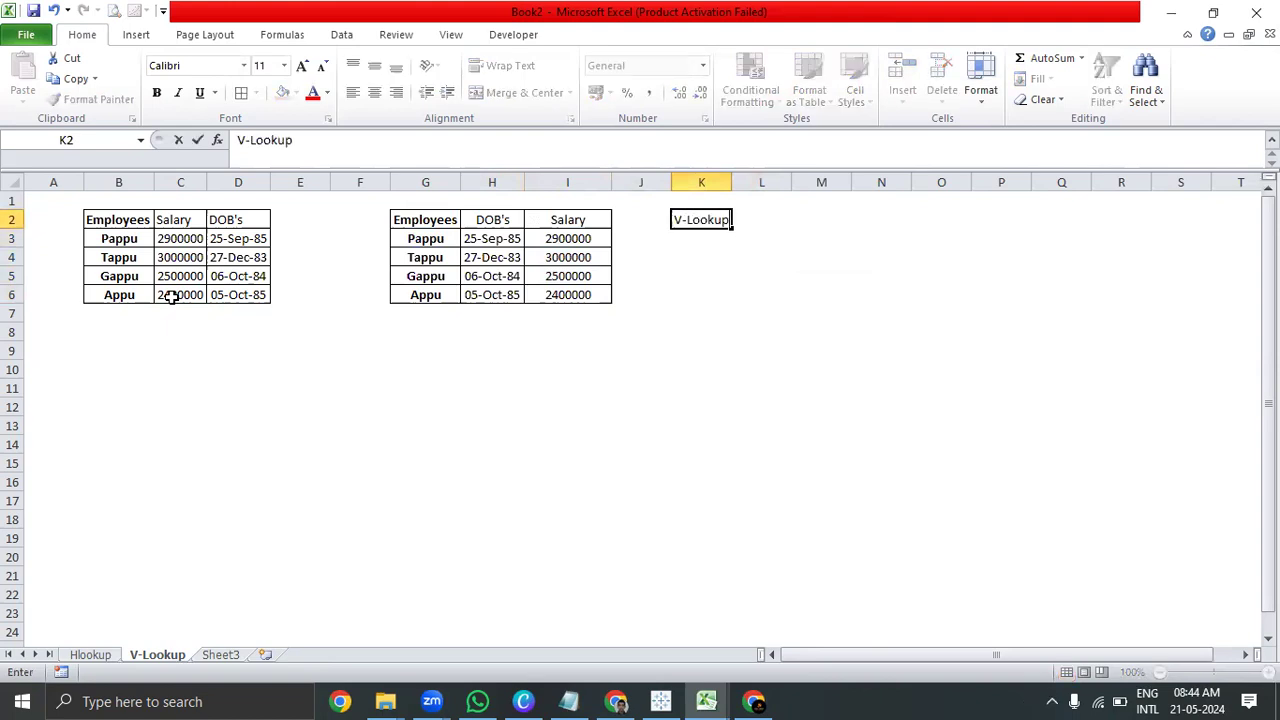
pyautogui.press('Return')
pyautogui.press('Up')
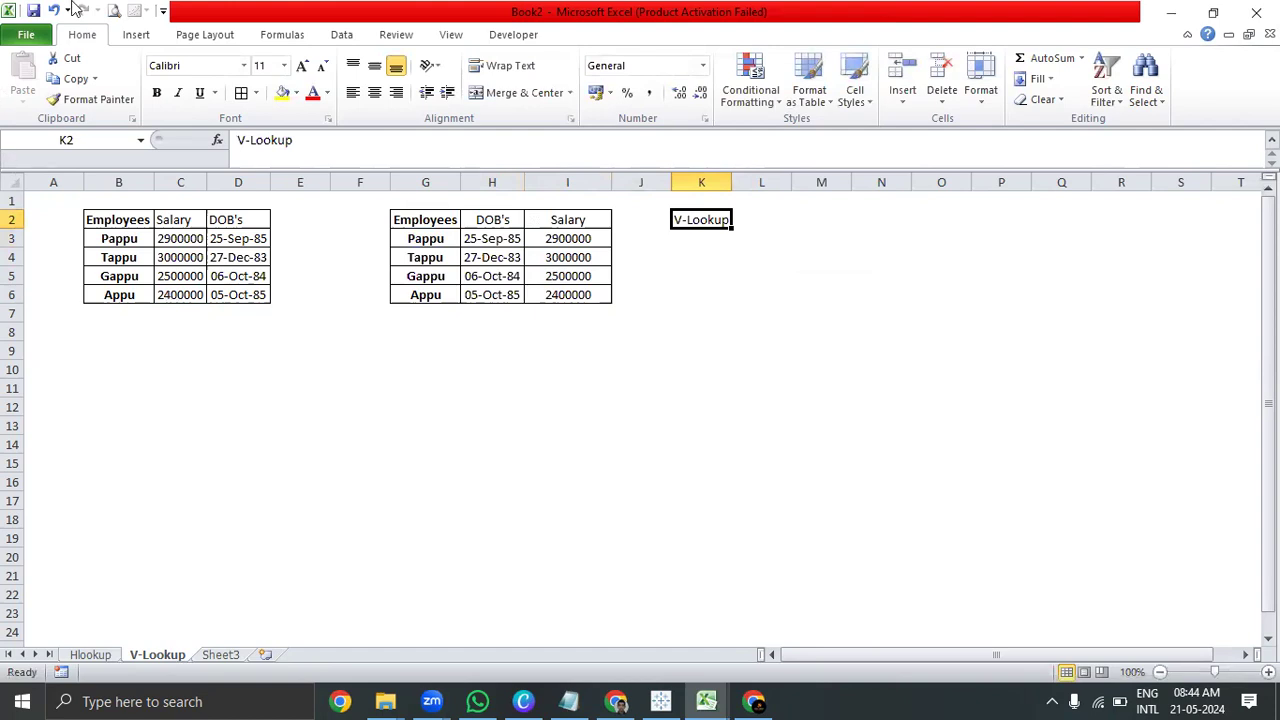
pyautogui.click(72, 8)
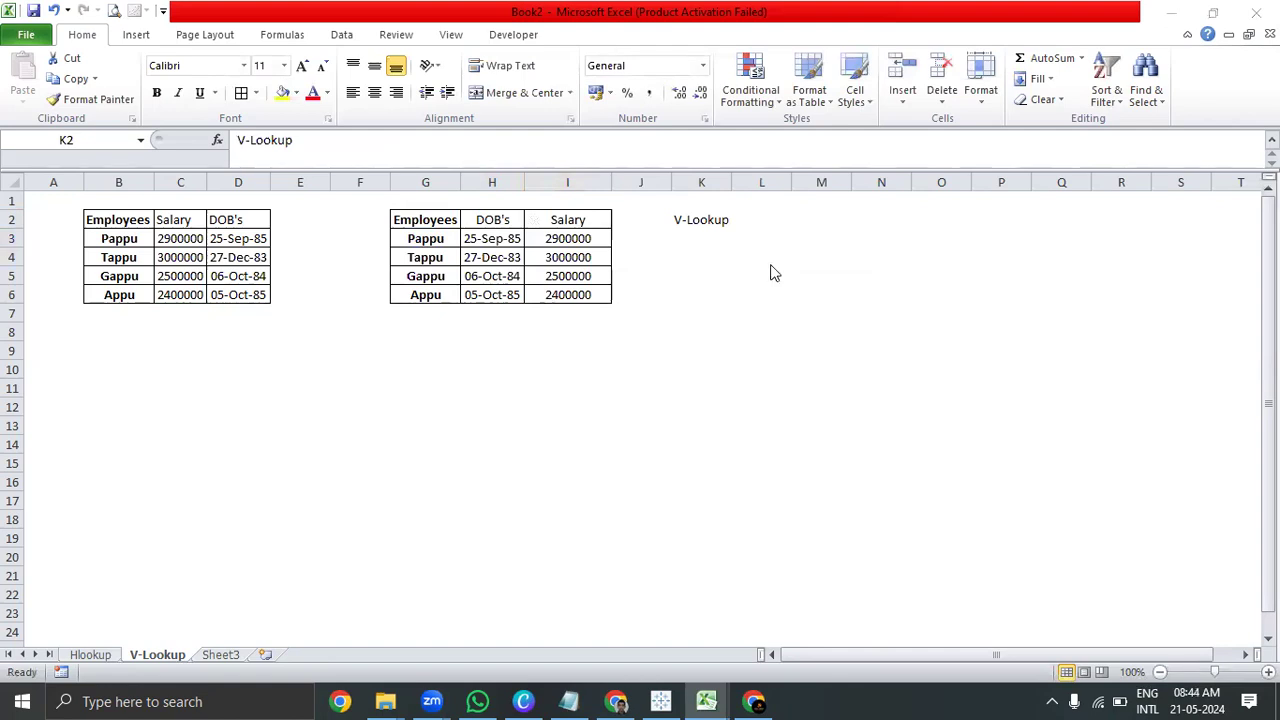
# - Clear the range_lookup argument of the VLOOKUP formula in I3 and re-enter it as 0
pyautogui.click(555, 232)
pyautogui.doubleClick(555, 232)
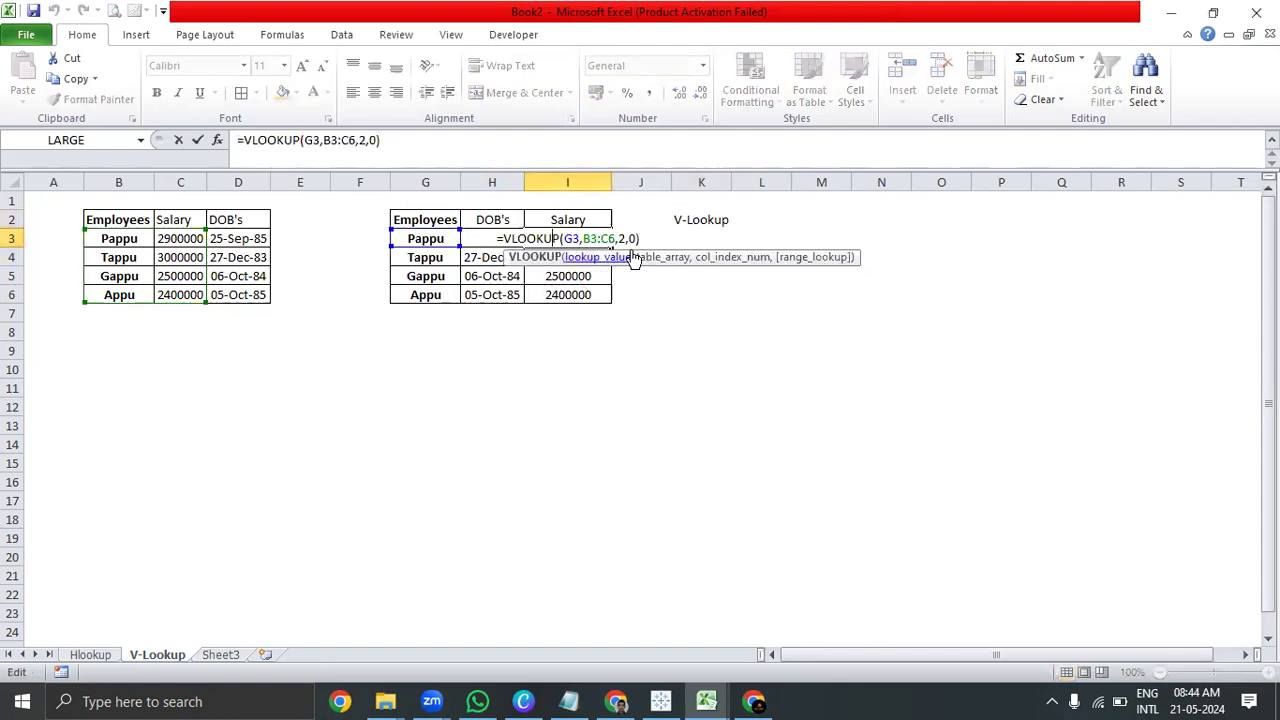
pyautogui.click(813, 257)
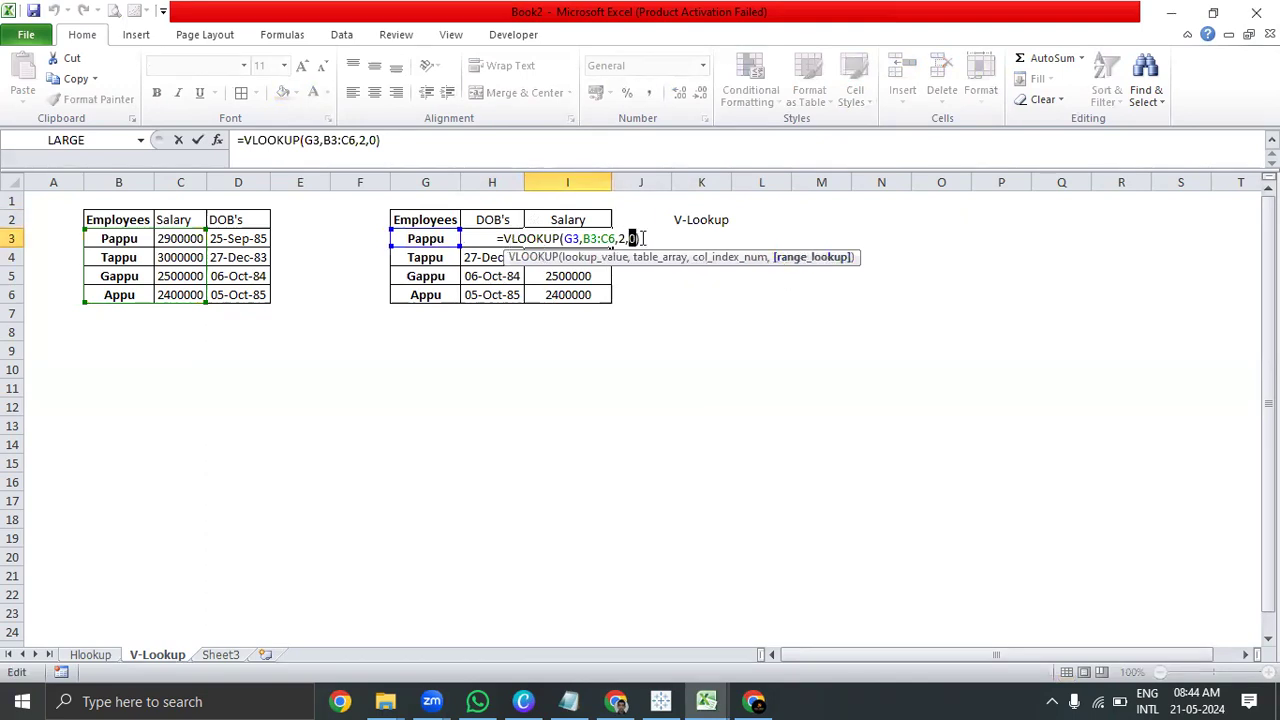
pyautogui.press('BackSpace')
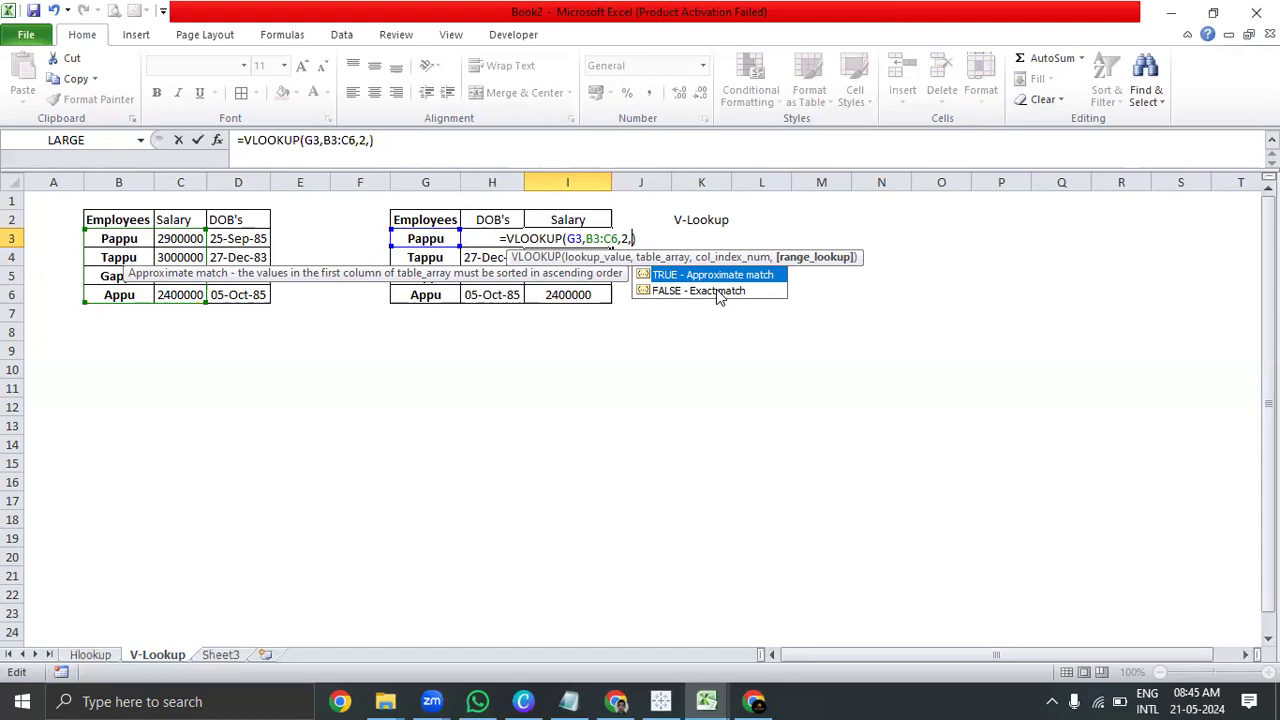
pyautogui.write('0')
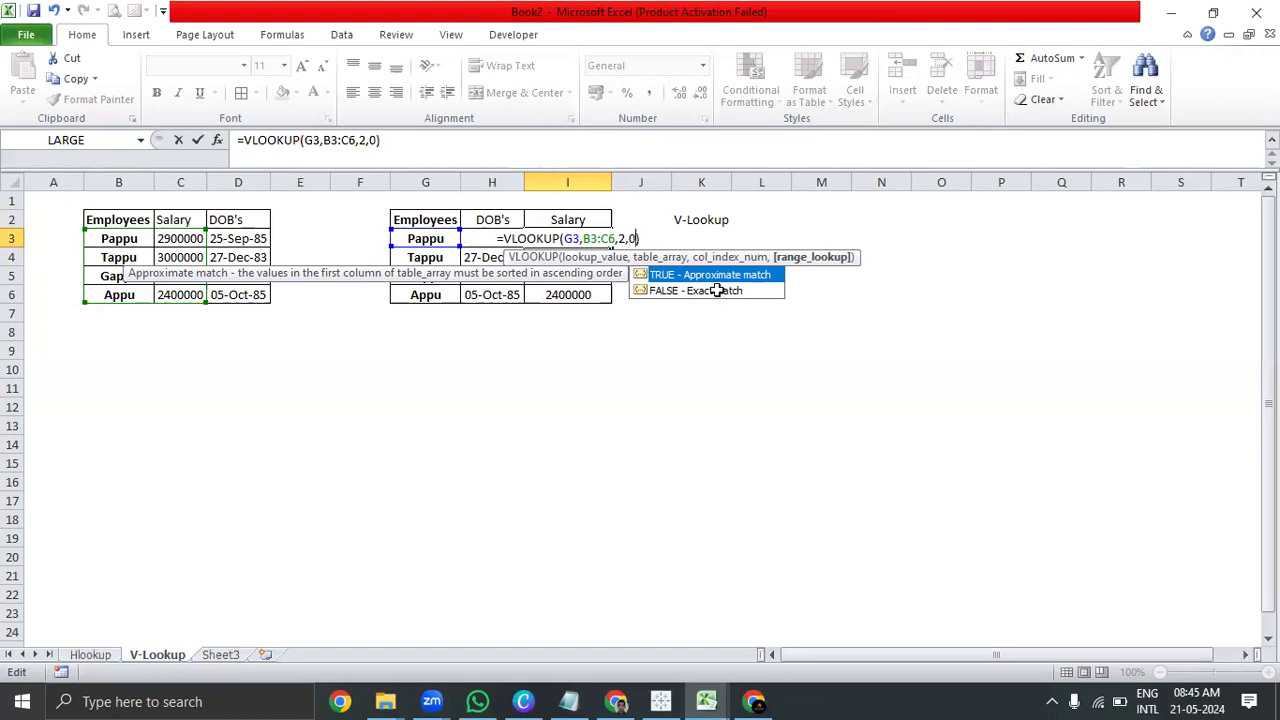
pyautogui.press('Return')
pyautogui.press('Up')
pyautogui.hotkey('shift', 'Down')
pyautogui.hotkey('shift', 'Down')
pyautogui.hotkey('shift', 'Down')
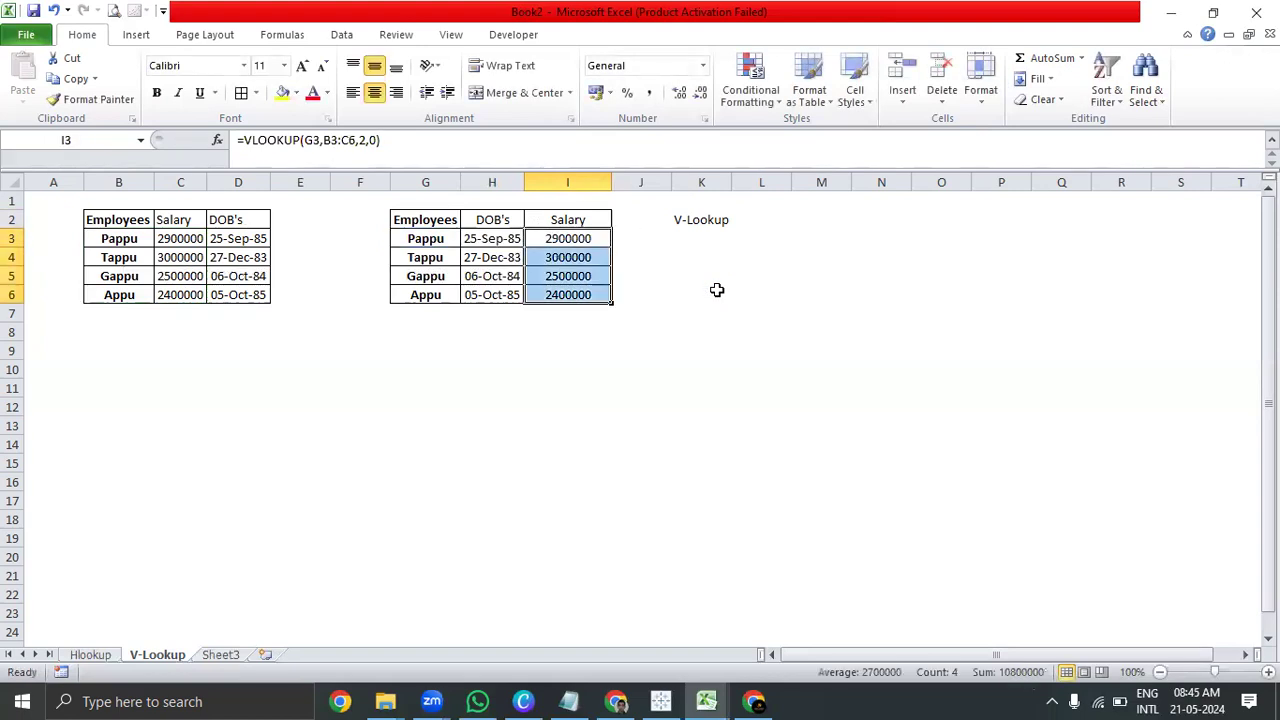
pyautogui.press('Left')
pyautogui.press('Right')
pyautogui.press('Down')
pyautogui.press('Down')
pyautogui.press('Up')
pyautogui.press('Up')
pyautogui.press('Left')
pyautogui.press('Left')
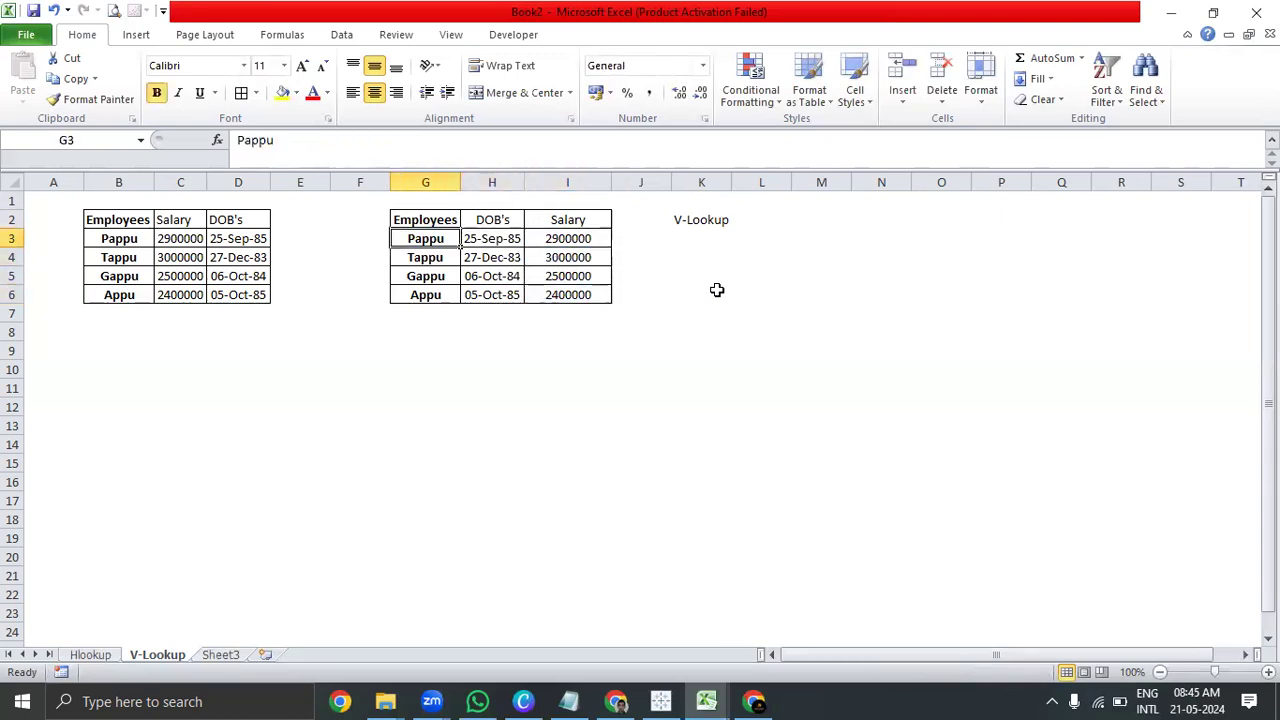
# - Make the second table's DOB's and Salary headers in H2:I2 bold
pyautogui.click(604, 370)
pyautogui.click(580, 232)
pyautogui.moveTo(508, 219); pyautogui.dragTo(578, 219)
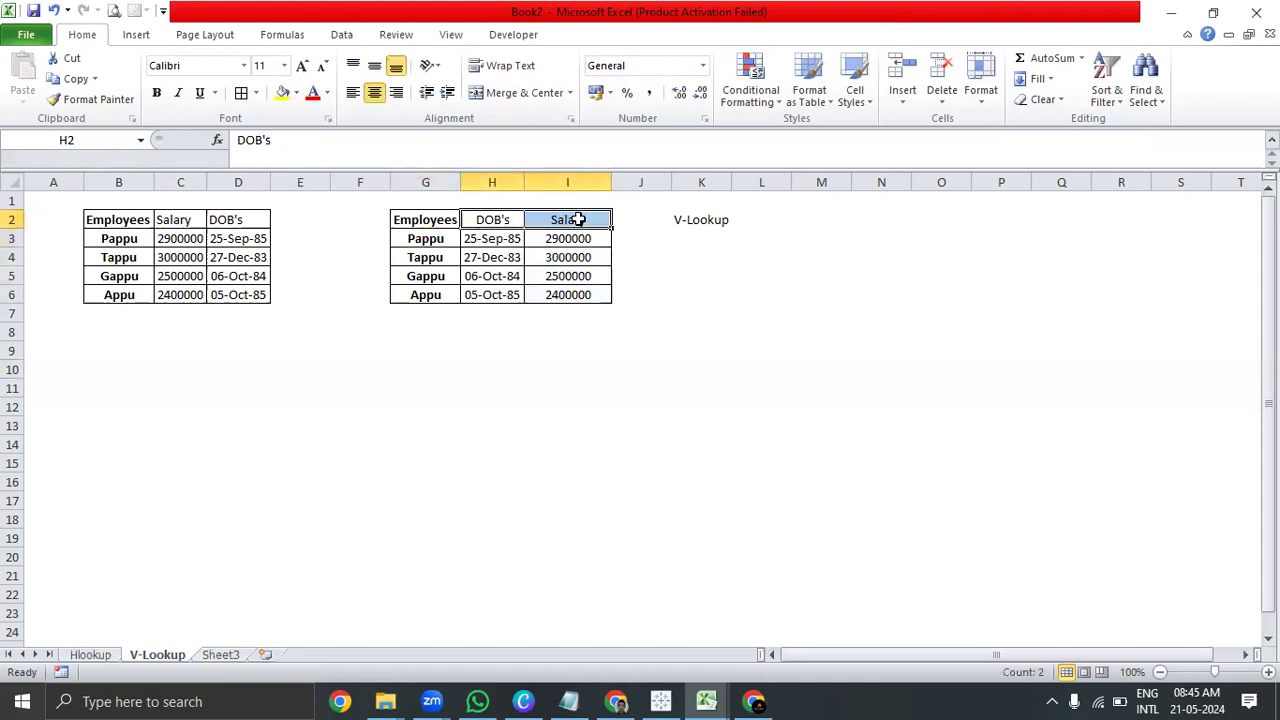
pyautogui.hotkey('ctrl', 'b')
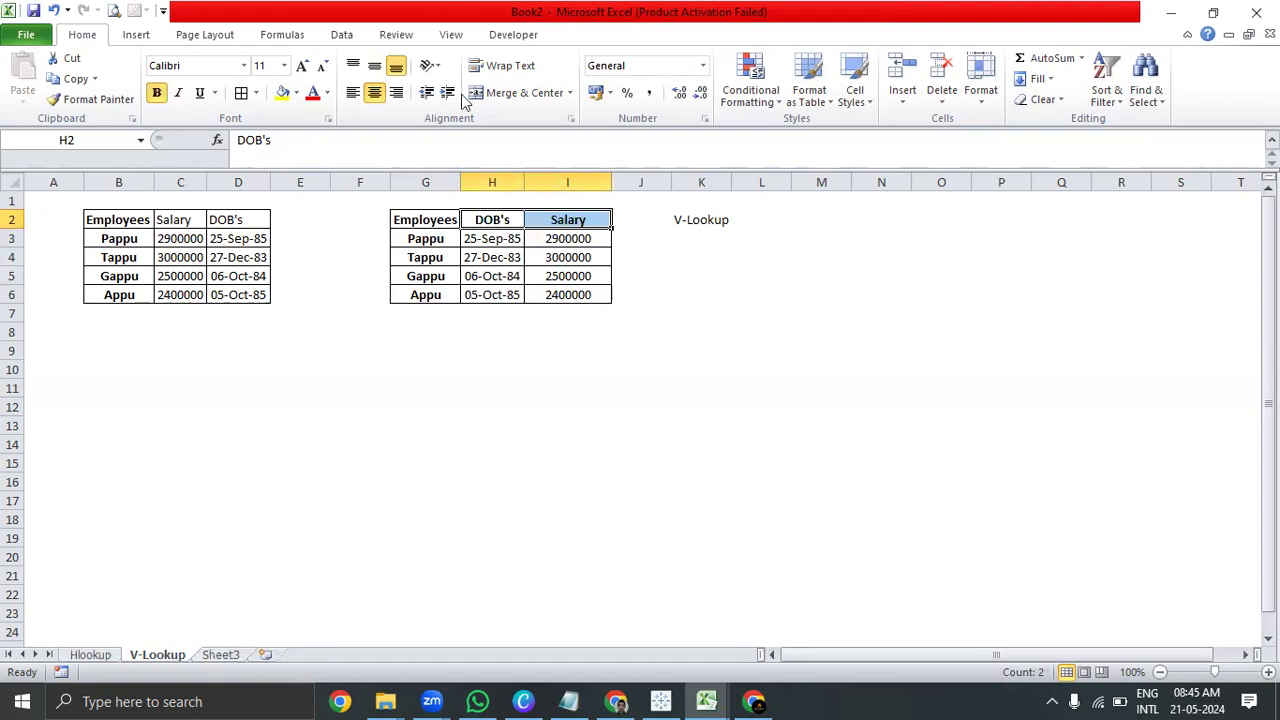
# - Switch to the Chapter 19 - Lookup _ Reference Formulas workbook and open its LOOKUP example sheet from the function list
pyautogui.hotkey('alt', 'Tab')
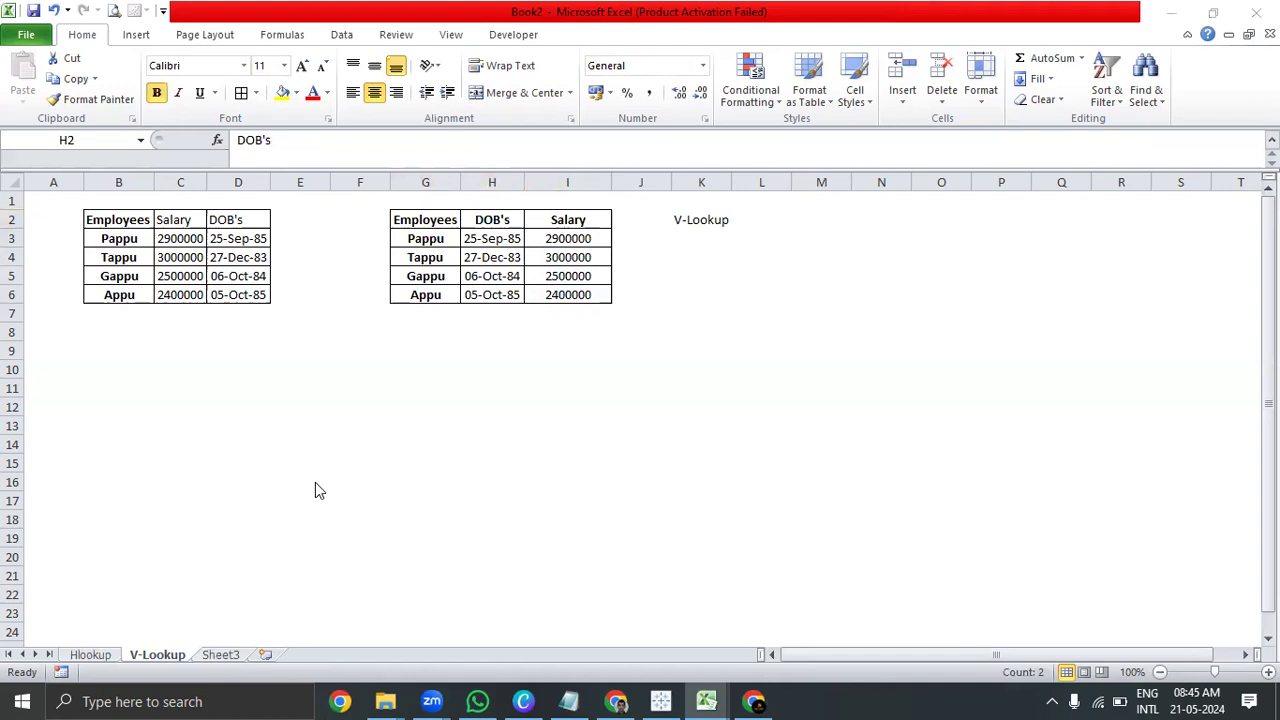
pyautogui.click(372, 440)
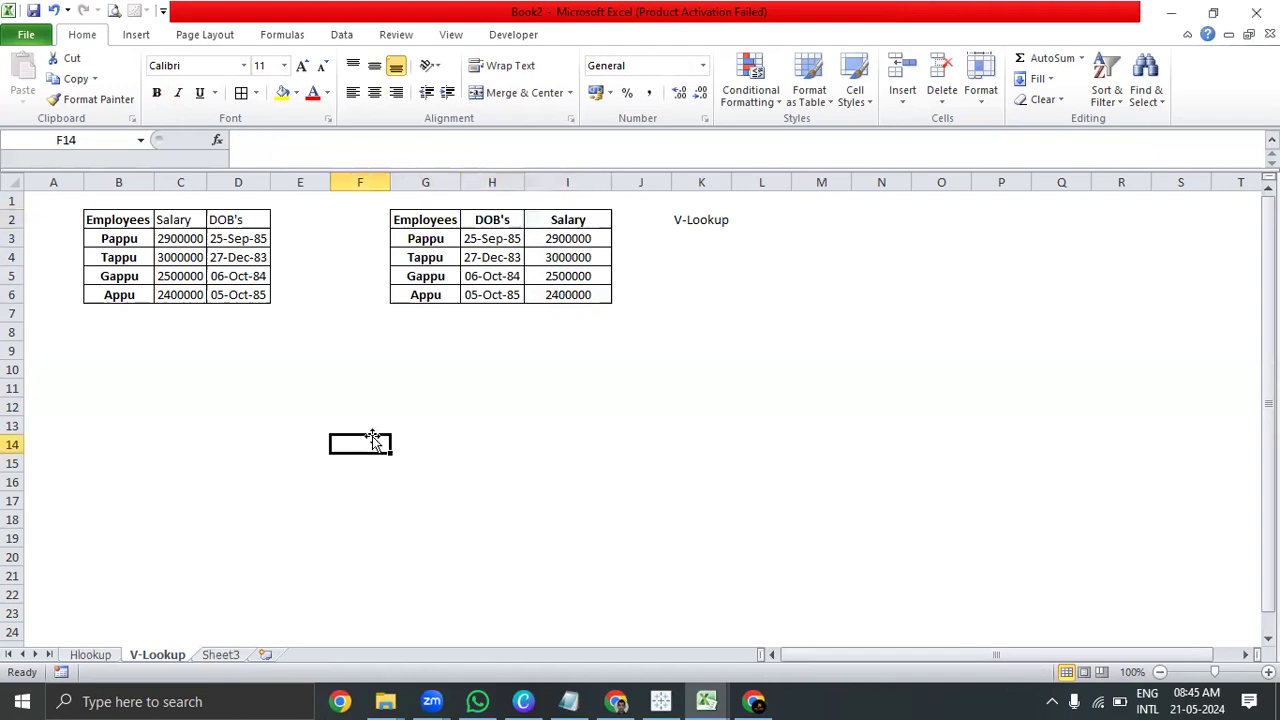
pyautogui.hotkey('alt', 'Tab')
pyautogui.click(180, 382)
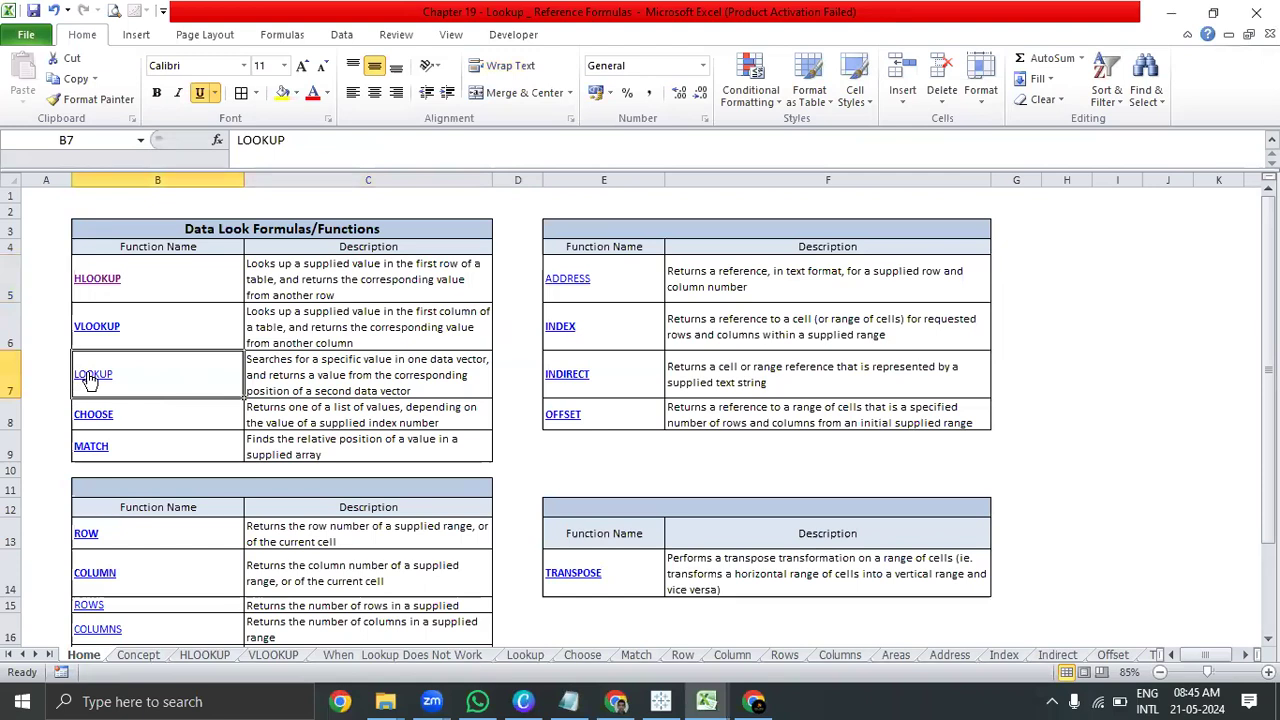
pyautogui.scroll(-3, 483, 358)
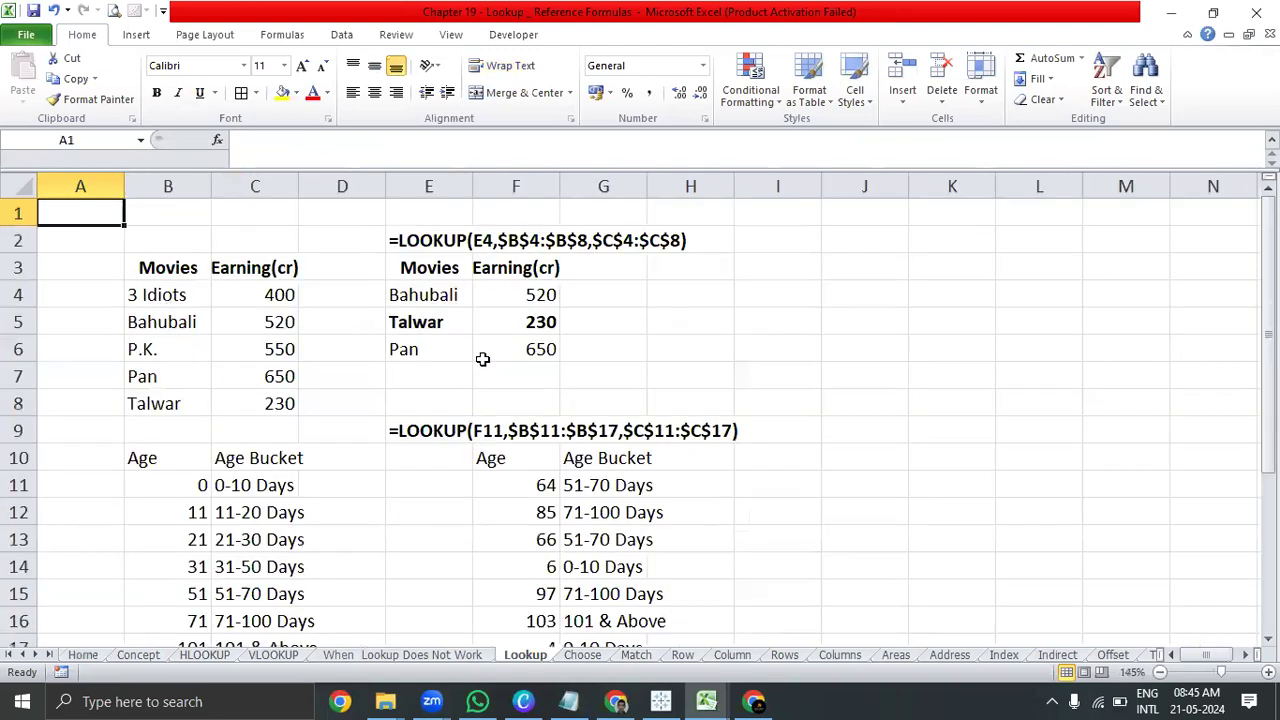
pyautogui.click(853, 265)
pyautogui.click(384, 305)
# - Autofit the columns of the Movies and Earning(cr) table B3:C8 and copy the table
pyautogui.moveTo(140, 256); pyautogui.dragTo(232, 378)
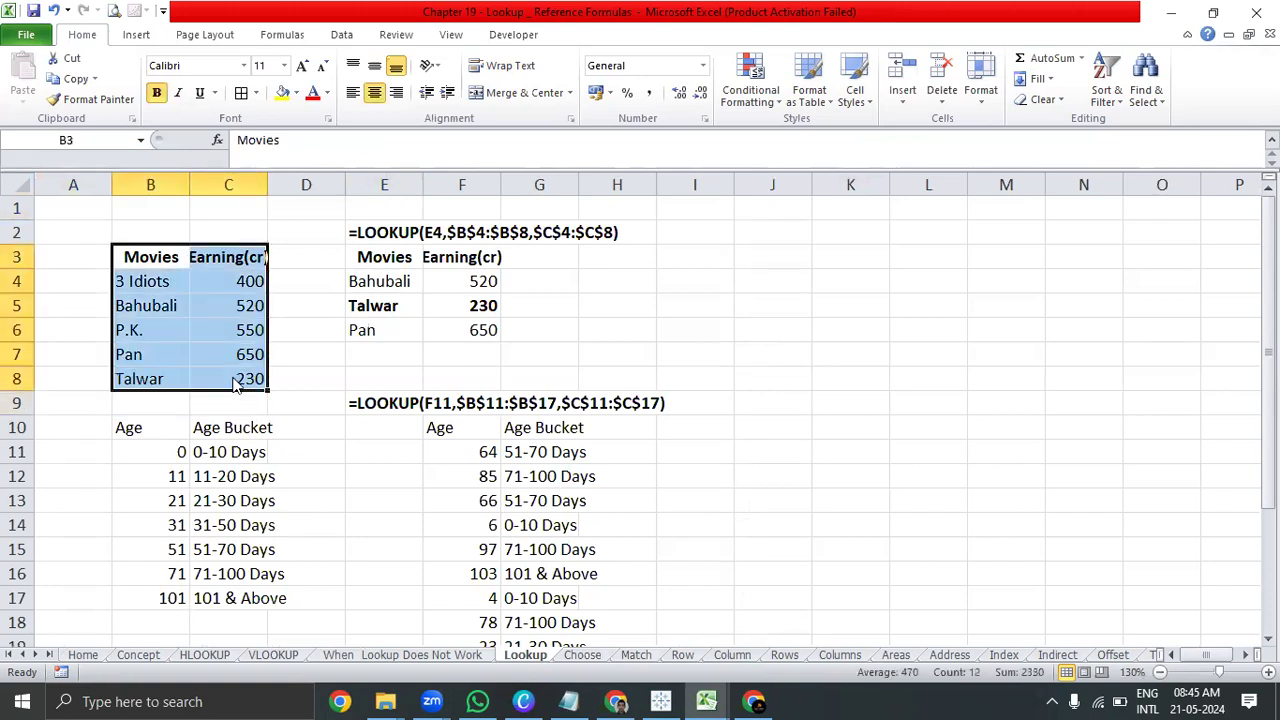
pyautogui.hotkey('alt', 'h')
pyautogui.press('o')
pyautogui.press('i')
pyautogui.hotkey('ctrl', 'c')
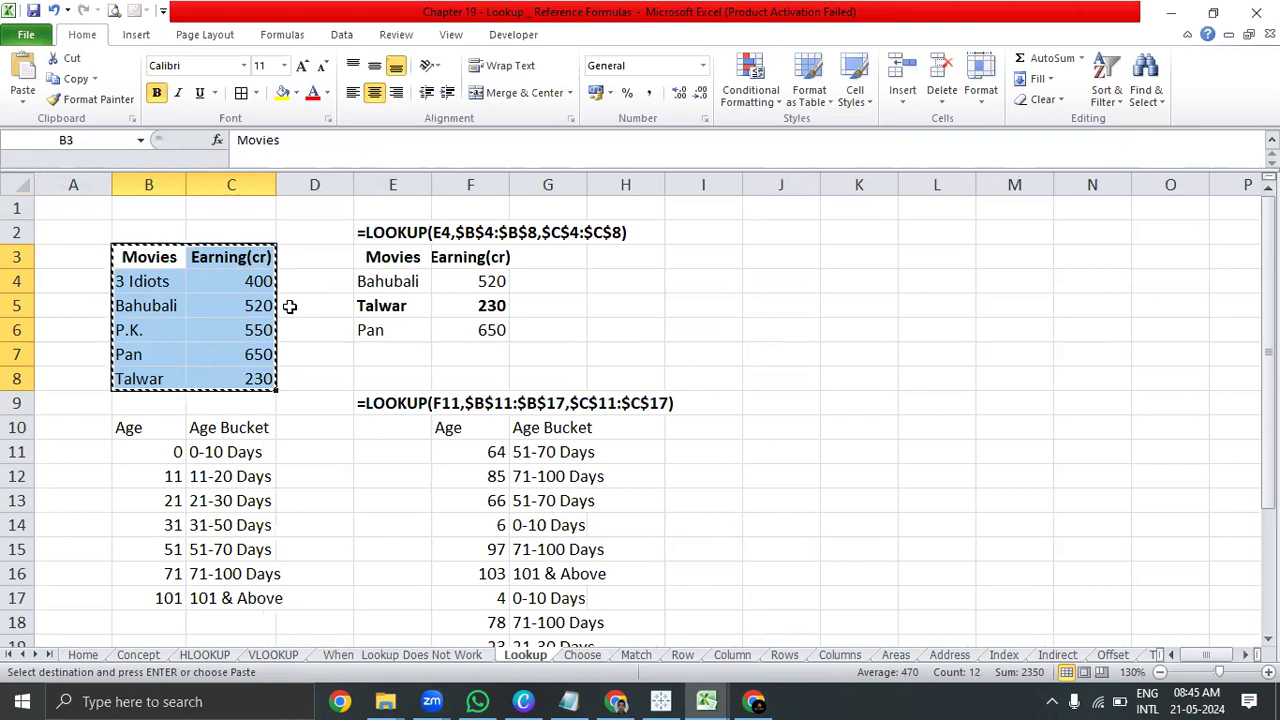
# - Switch to the Book2 workbook and rename Sheet3 as Look Up
pyautogui.hotkey('ctrl', 'Tab')
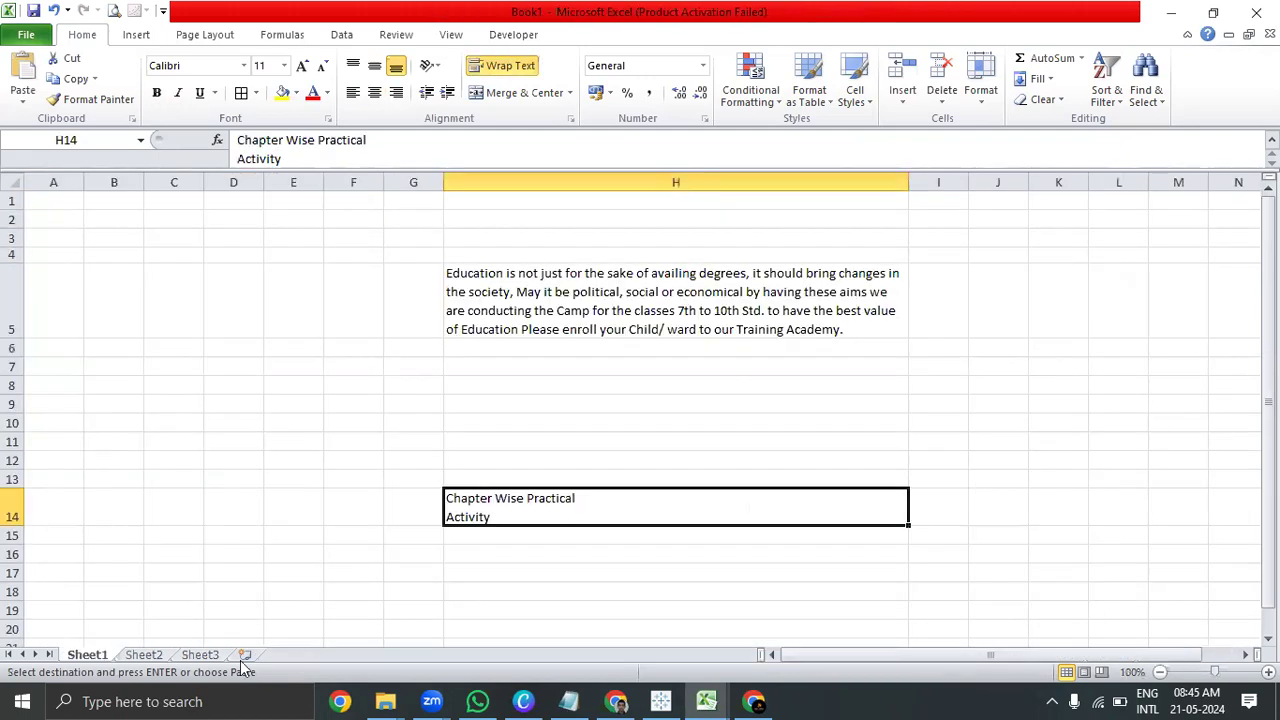
pyautogui.hotkey('ctrl', 'Tab')
pyautogui.hotkey('ctrl', 'Tab')
pyautogui.click(1256, 12)
pyautogui.click(621, 390)
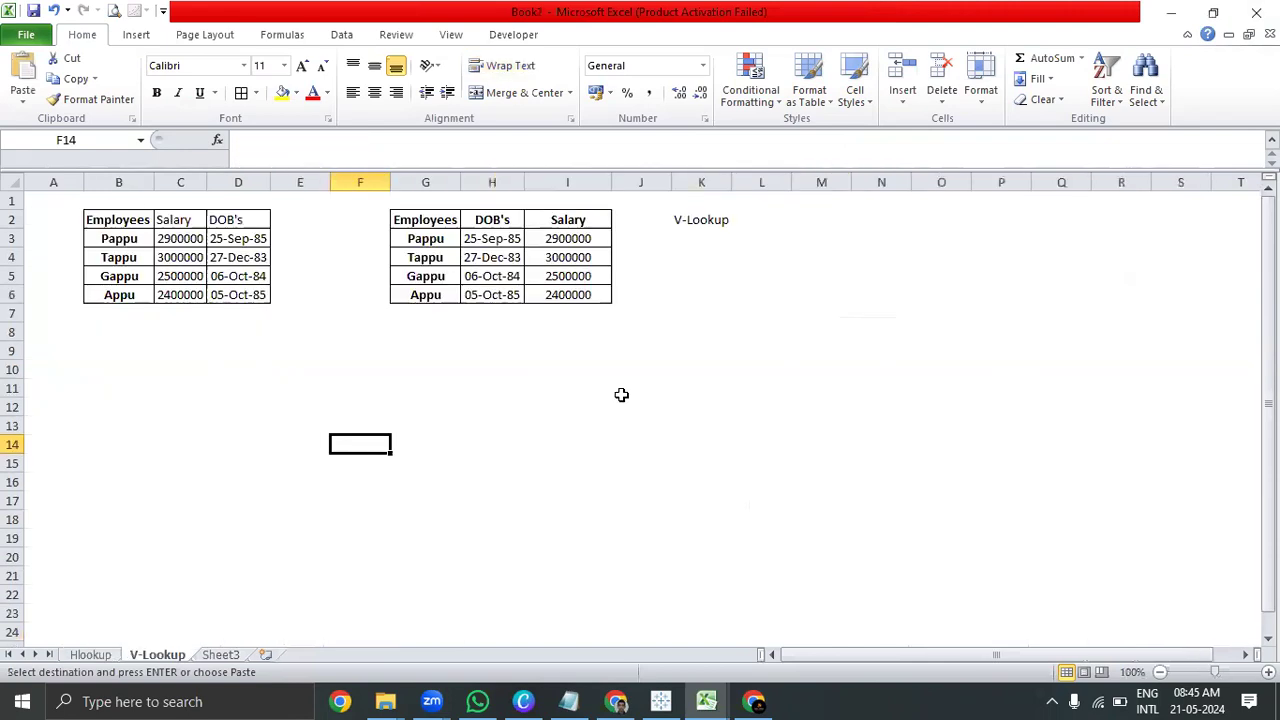
pyautogui.click(220, 655)
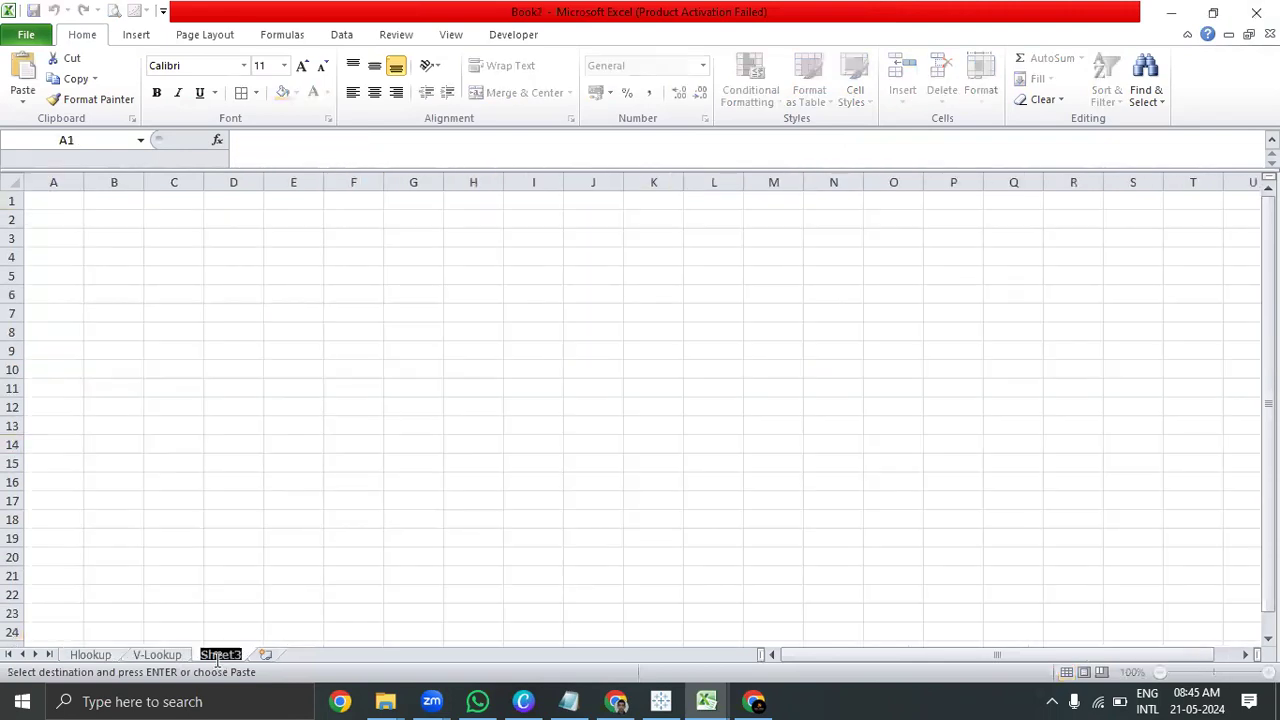
pyautogui.doubleClick(217, 656)
pyautogui.write('Look')
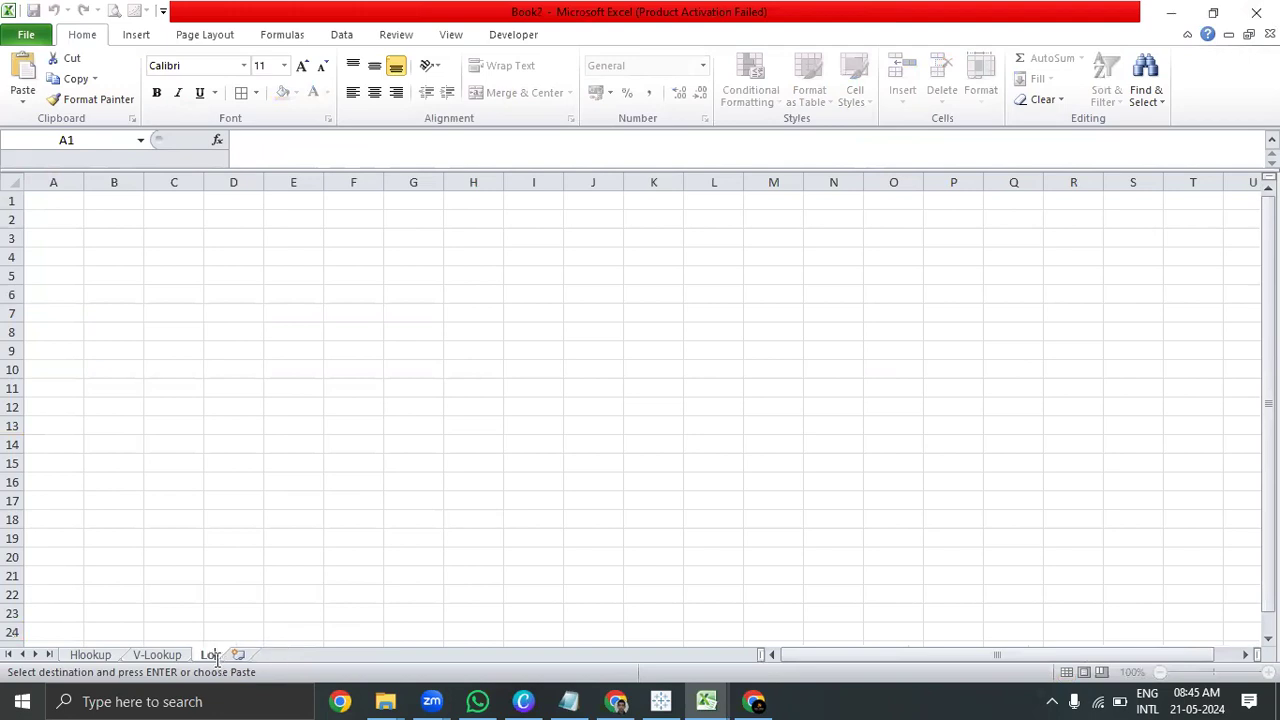
pyautogui.write(' Up')
pyautogui.press('Return')
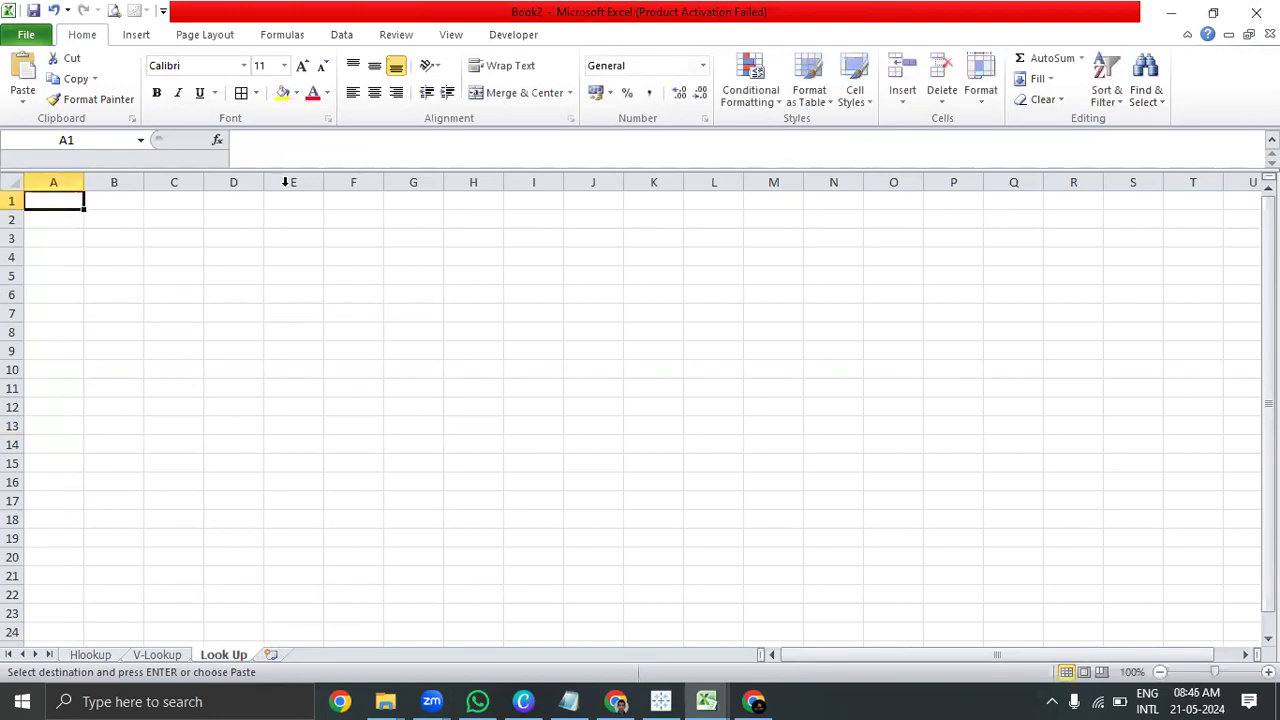
# - Paste the copied Movies and Earning(cr) table at B2 of the Look Up sheet and autofit its columns
pyautogui.click(125, 205)
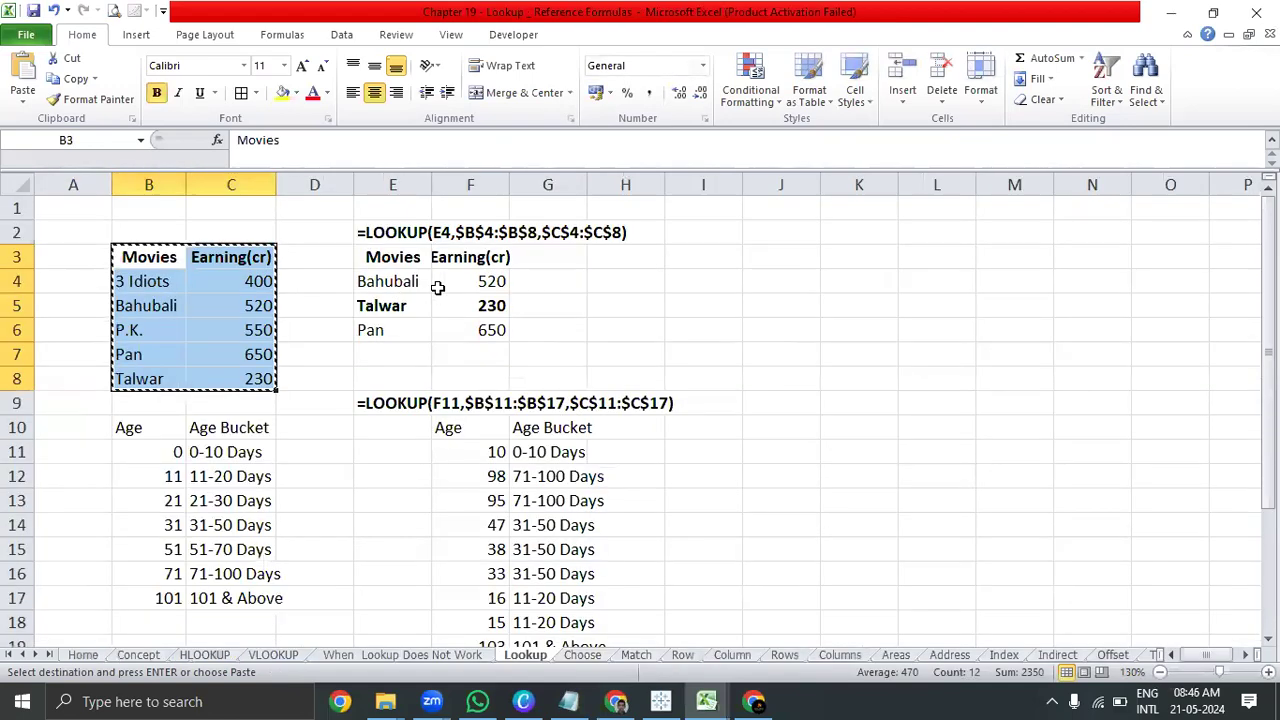
pyautogui.hotkey('ctrl', 'Tab')
pyautogui.hotkey('ctrl', 'v')
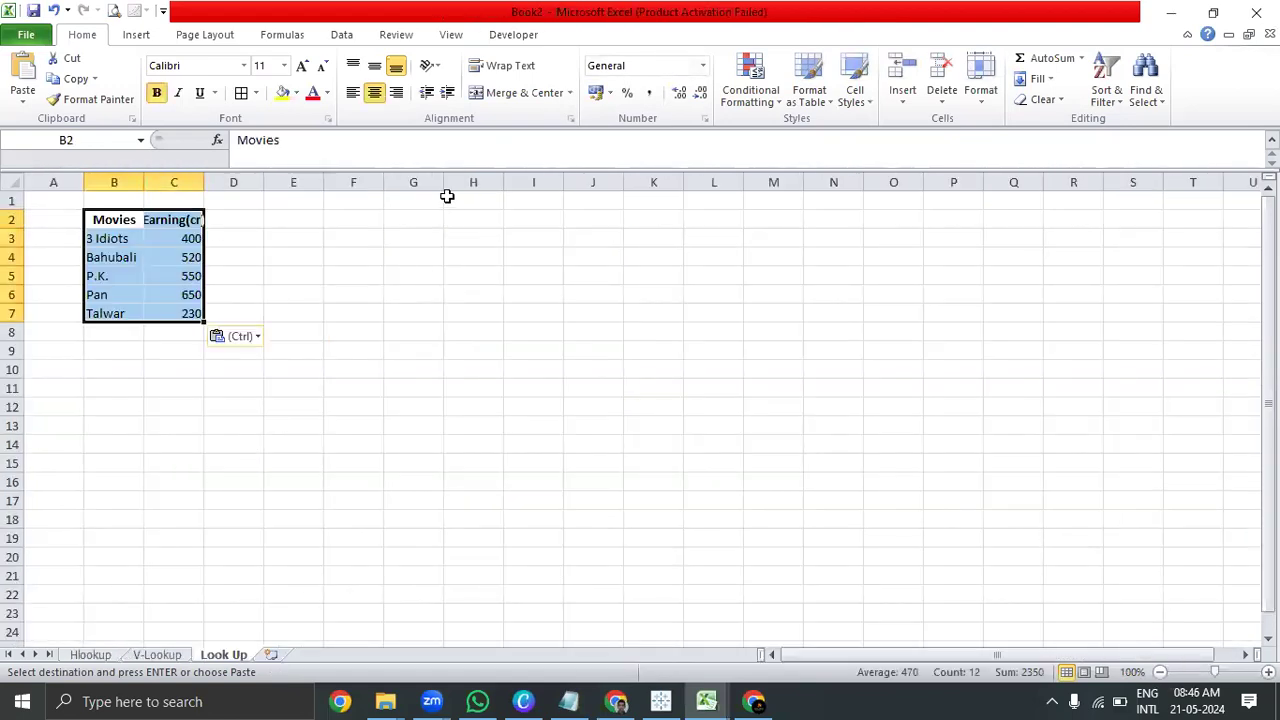
pyautogui.hotkey('alt', 'h')
pyautogui.press('o')
pyautogui.press('i')
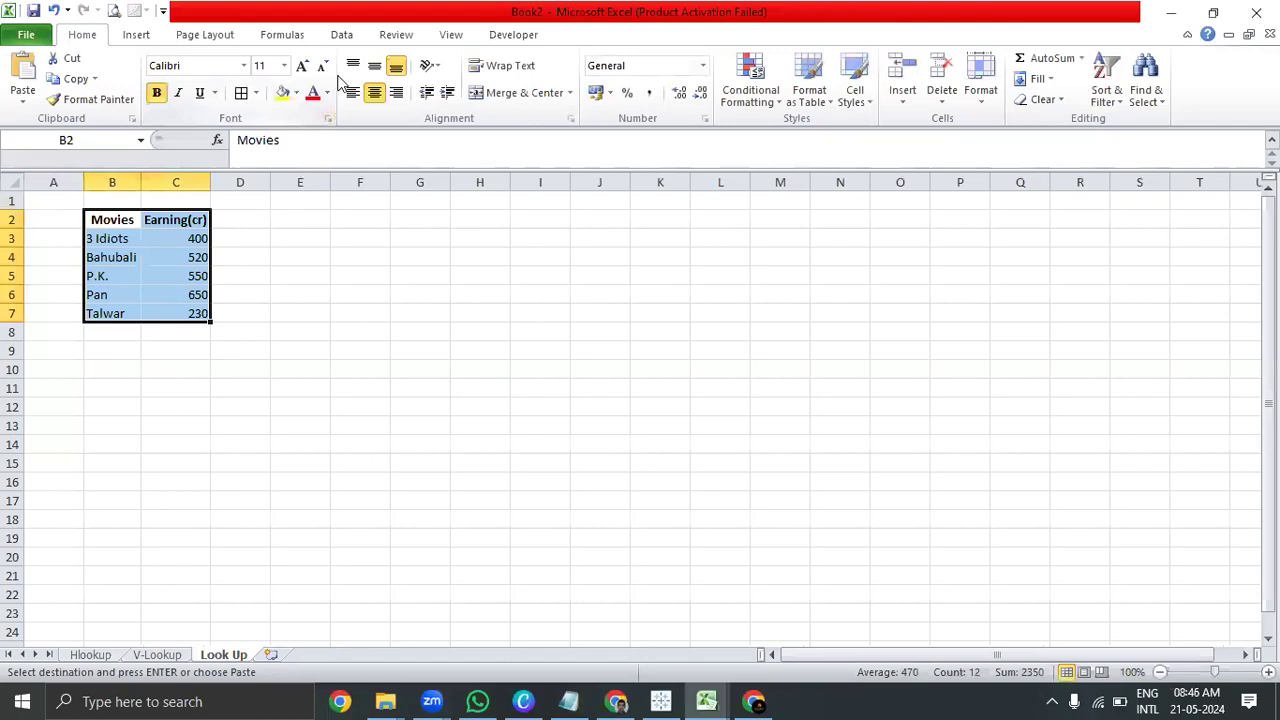
# - Left-align the contents of the pasted table B2:C7
pyautogui.click(351, 97)
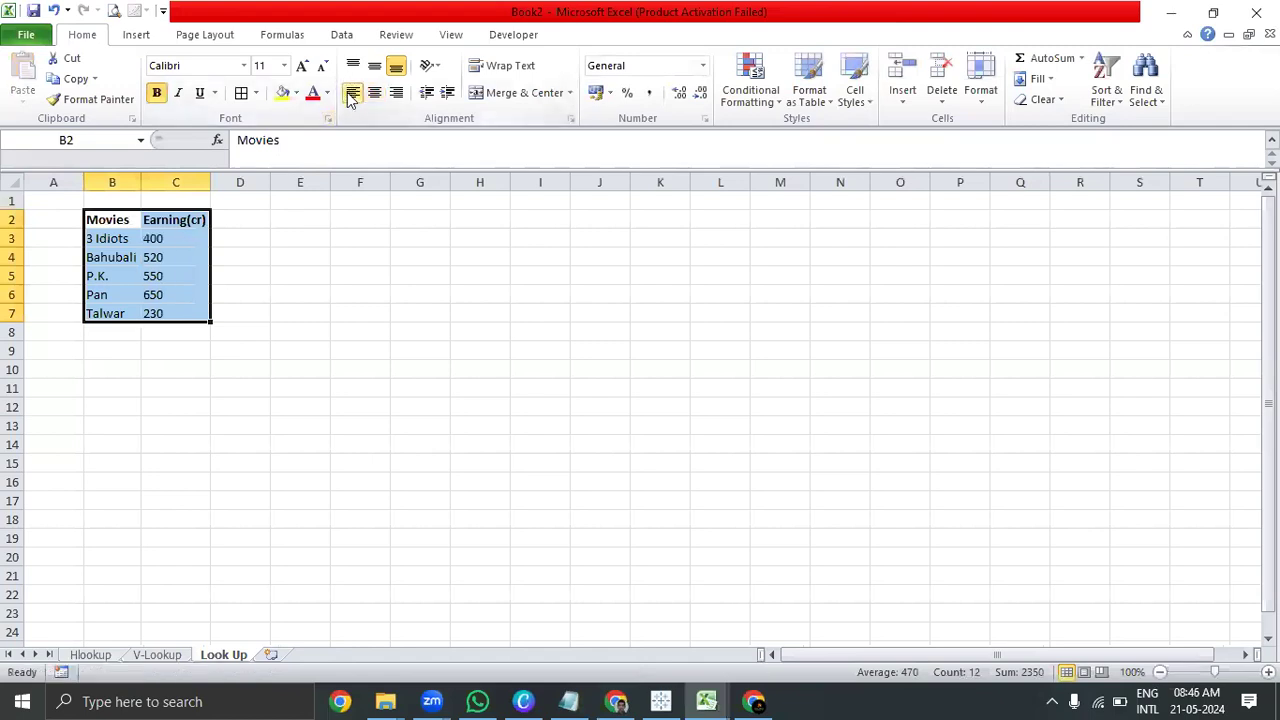
pyautogui.click(359, 216)
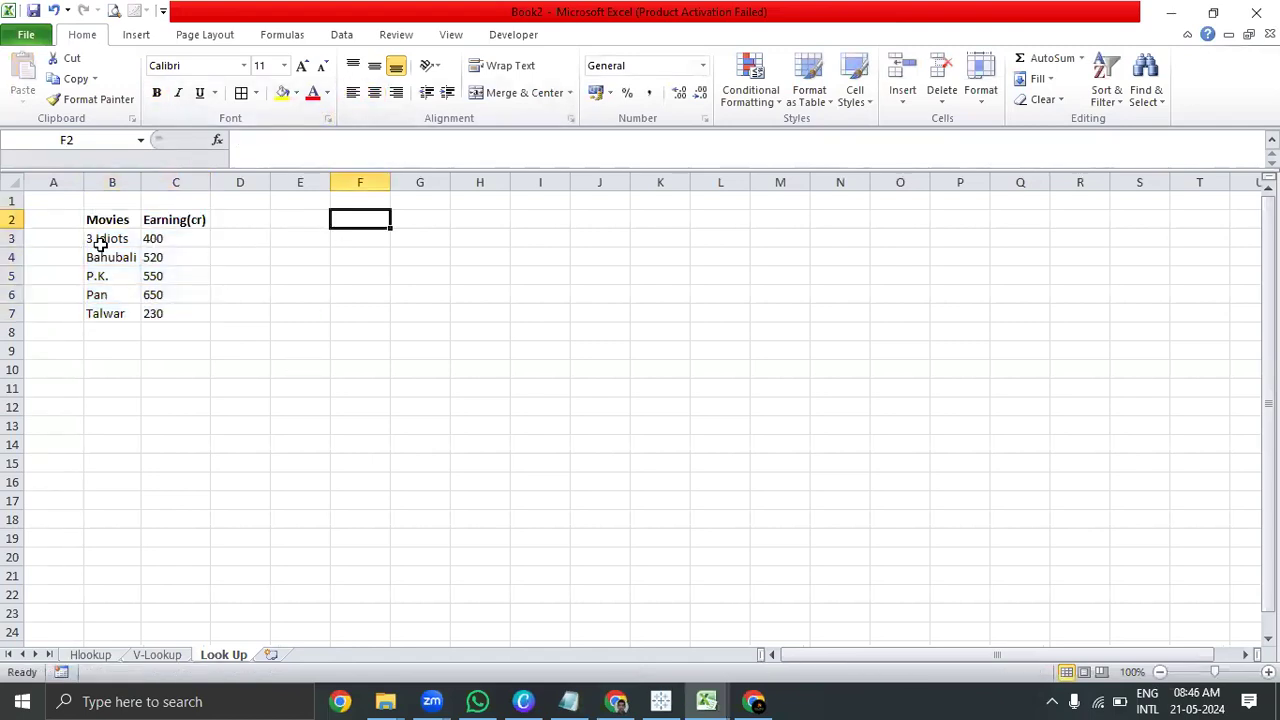
pyautogui.hotkey('alt', 'Tab')
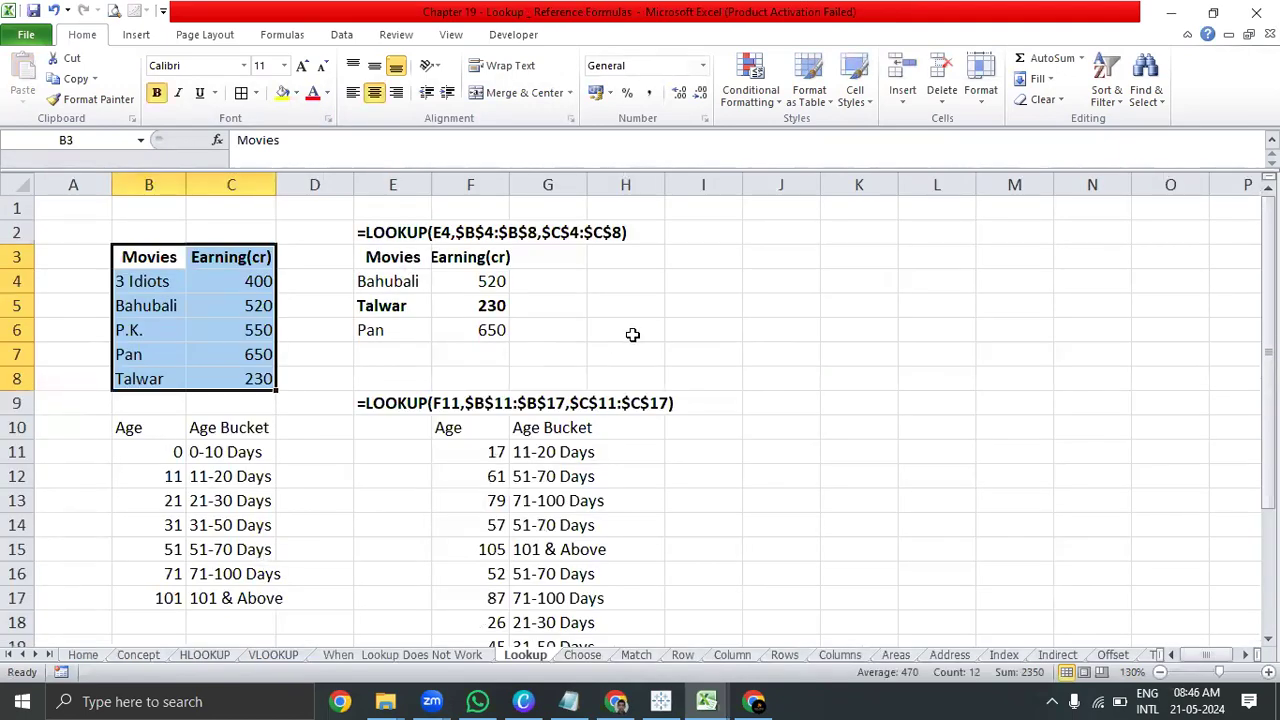
pyautogui.hotkey('alt', 'Tab')
# - Center the contents of the table B2:C7 both horizontally and vertically
pyautogui.moveTo(93, 222); pyautogui.dragTo(174, 309)
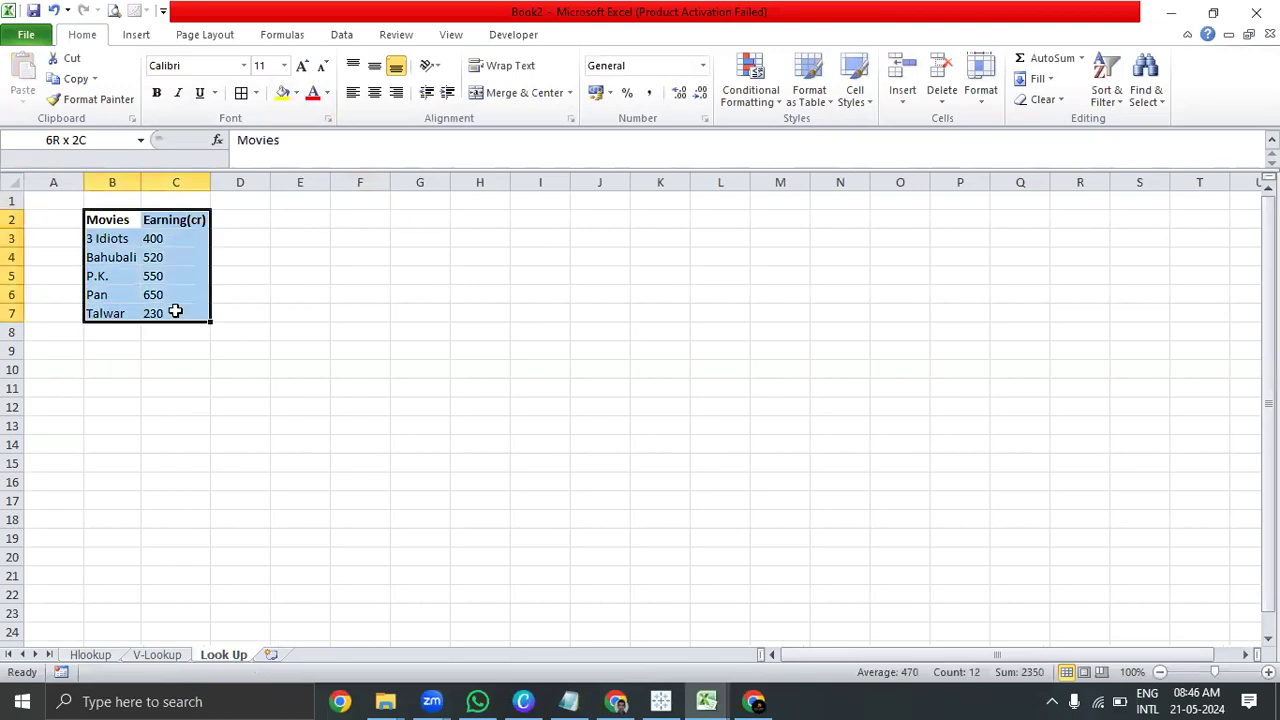
pyautogui.click(375, 93)
pyautogui.click(374, 65)
# - Widen column E to more than twice its width and copy the Movies column B2:B7 to E2:E7
pyautogui.moveTo(328, 182); pyautogui.dragTo(431, 186)
pyautogui.click(366, 220)
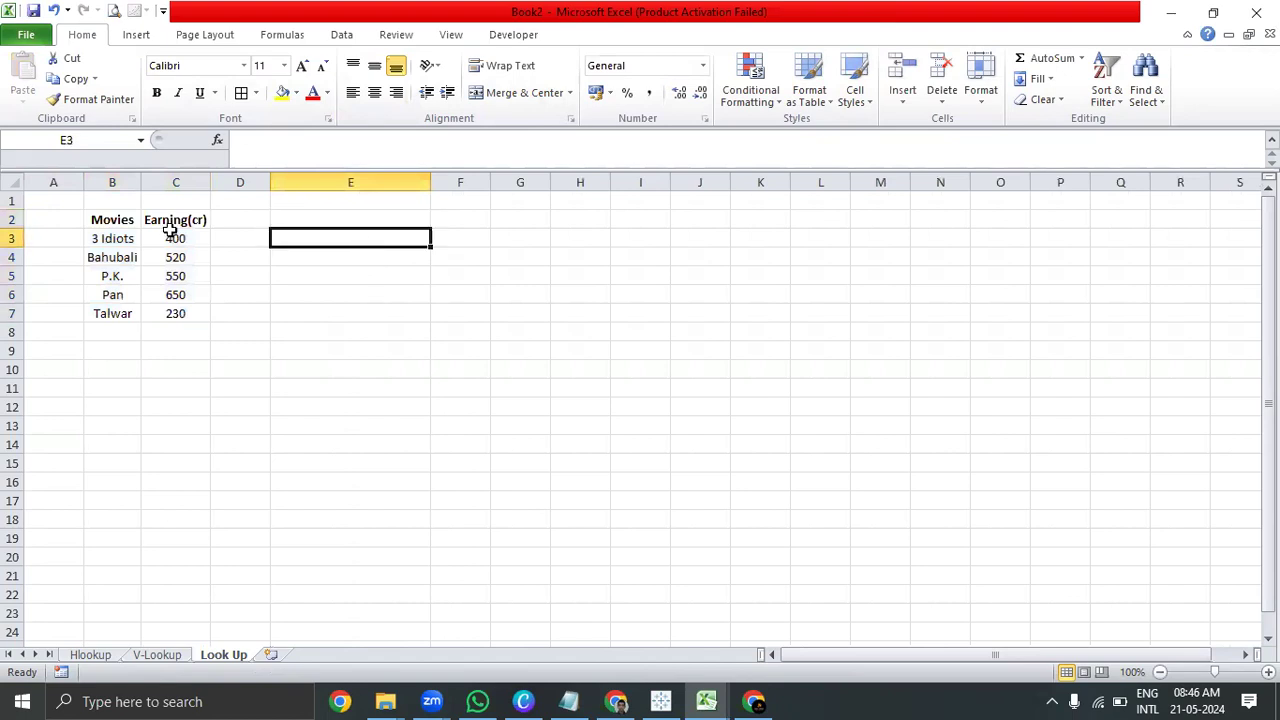
pyautogui.moveTo(126, 219); pyautogui.dragTo(131, 312)
pyautogui.hotkey('ctrl', 'c')
pyautogui.click(367, 224)
pyautogui.hotkey('ctrl', 'v')
pyautogui.press('Escape')
# - Widen column F to about one and a half times its width and copy the Earning(cr) header from C2 to F2
pyautogui.click(445, 216)
pyautogui.moveTo(486, 182); pyautogui.dragTo(520, 182)
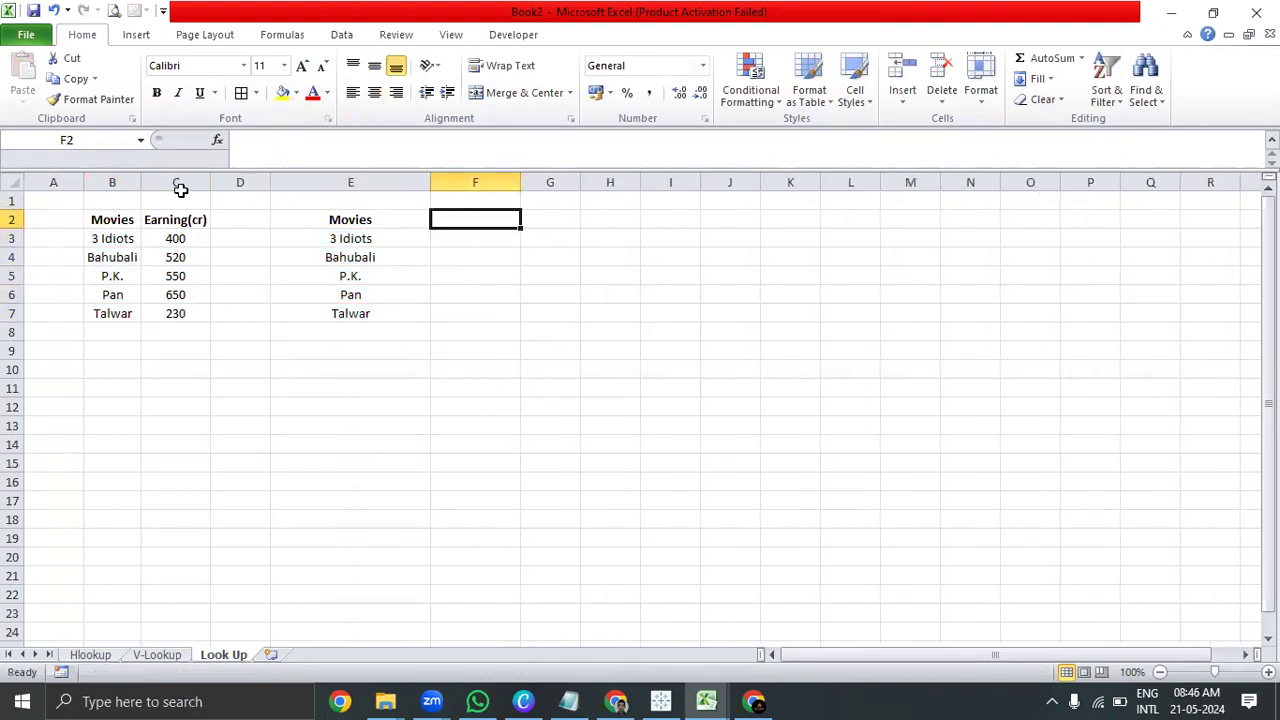
pyautogui.click(177, 217)
pyautogui.hotkey('ctrl', 'c')
pyautogui.click(449, 220)
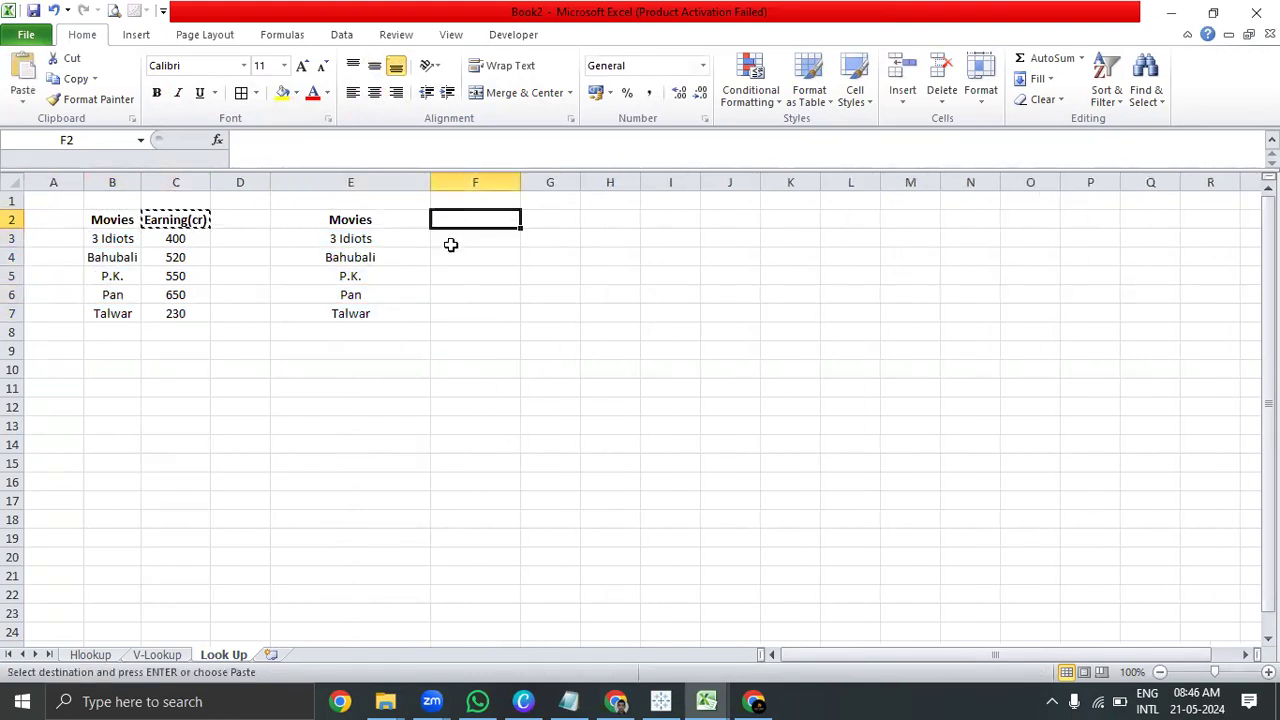
pyautogui.hotkey('ctrl', 'v')
pyautogui.click(462, 240)
pyautogui.write('`=lo')
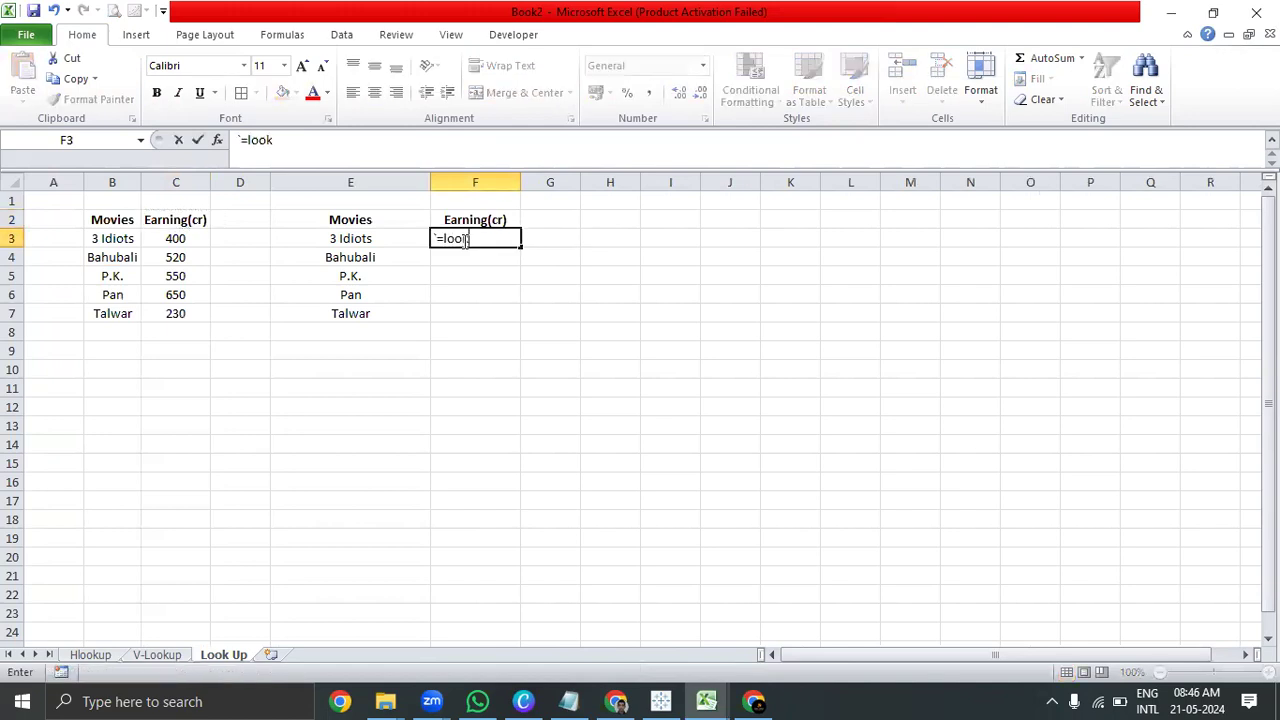
pyautogui.hotkey('ctrl', 'Return')
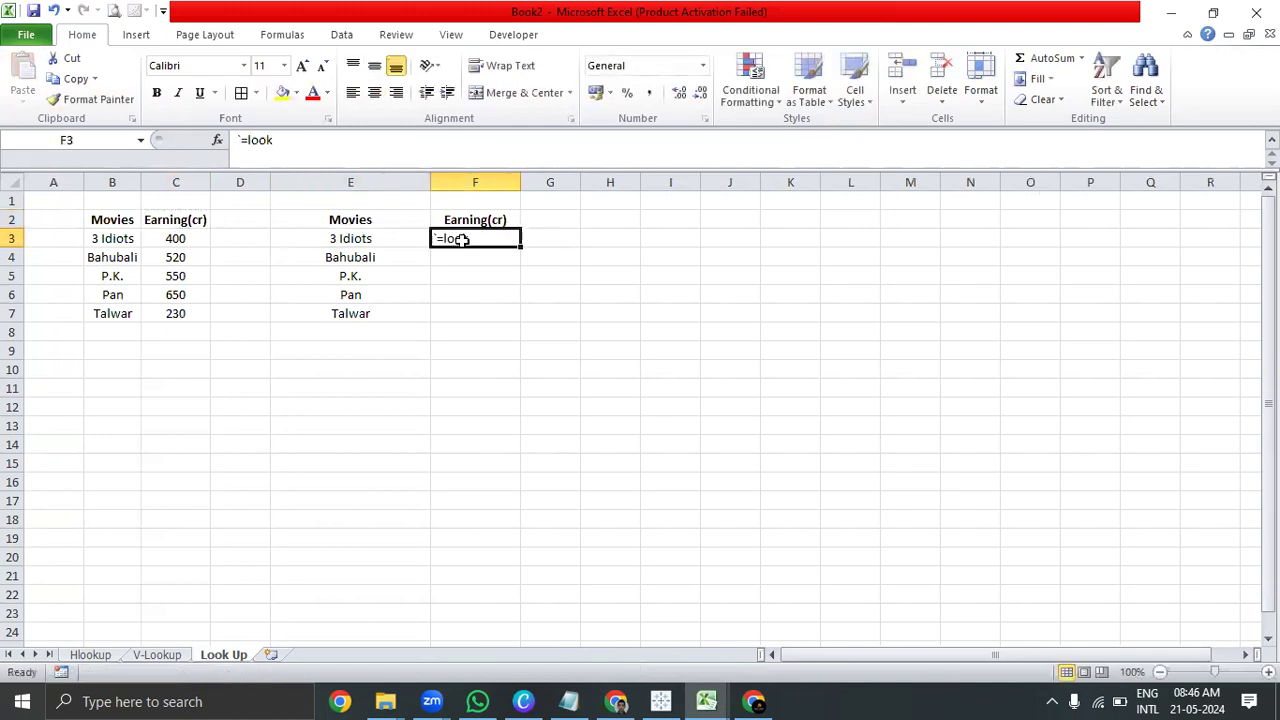
# - Enter =LOOKUP(E3,B3:B7,C3:C7) in F3 to fetch the movie's earning from the first table
pyautogui.write('=loo')
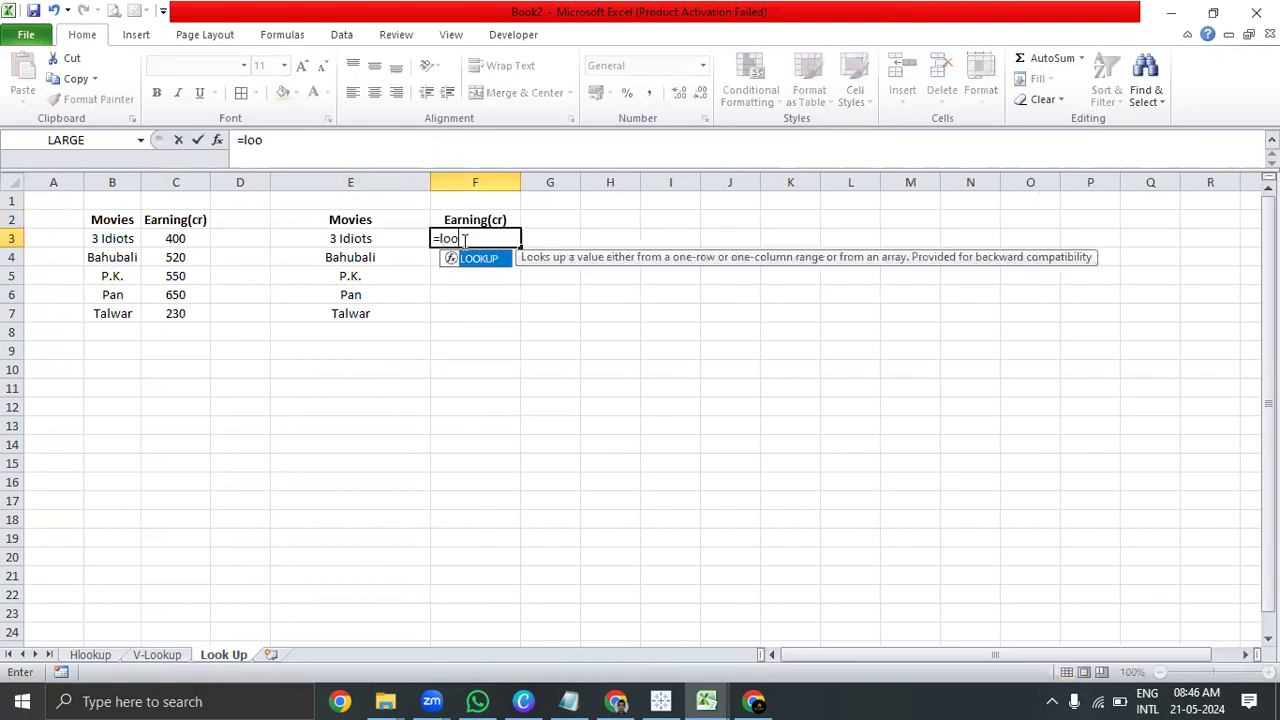
pyautogui.write('k')
pyautogui.press('Tab')
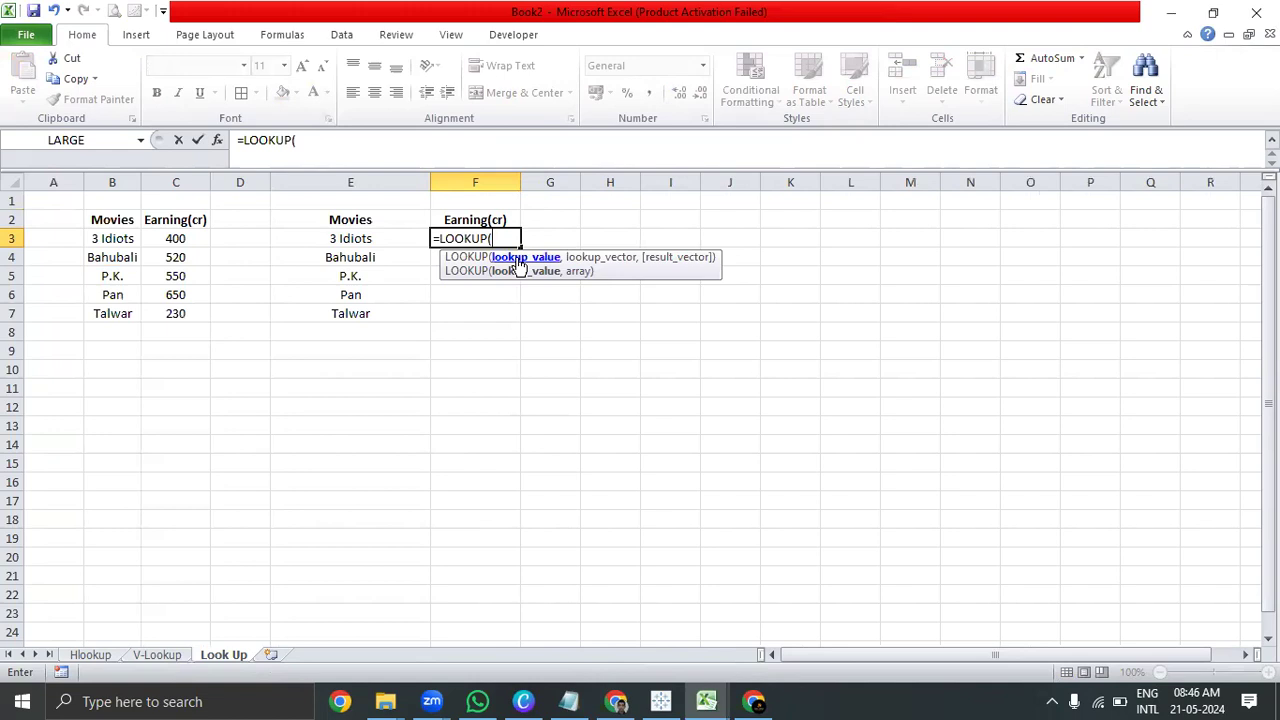
pyautogui.click(345, 241)
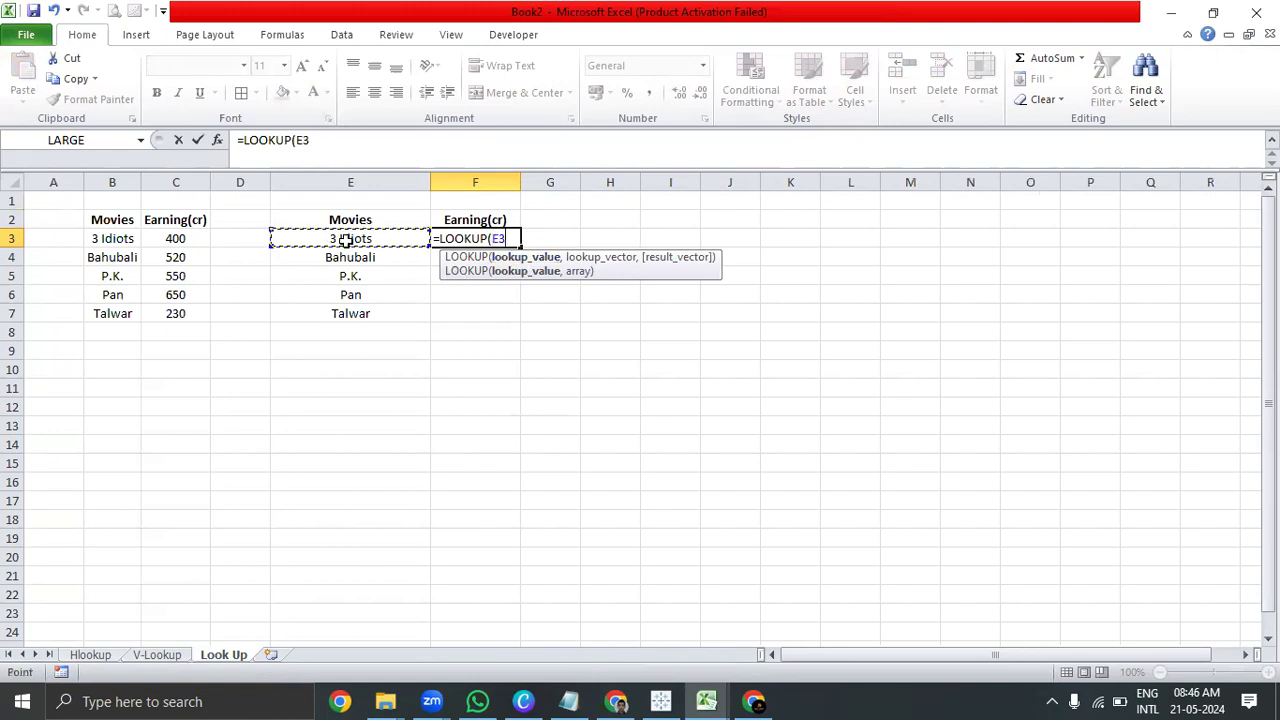
pyautogui.write(',')
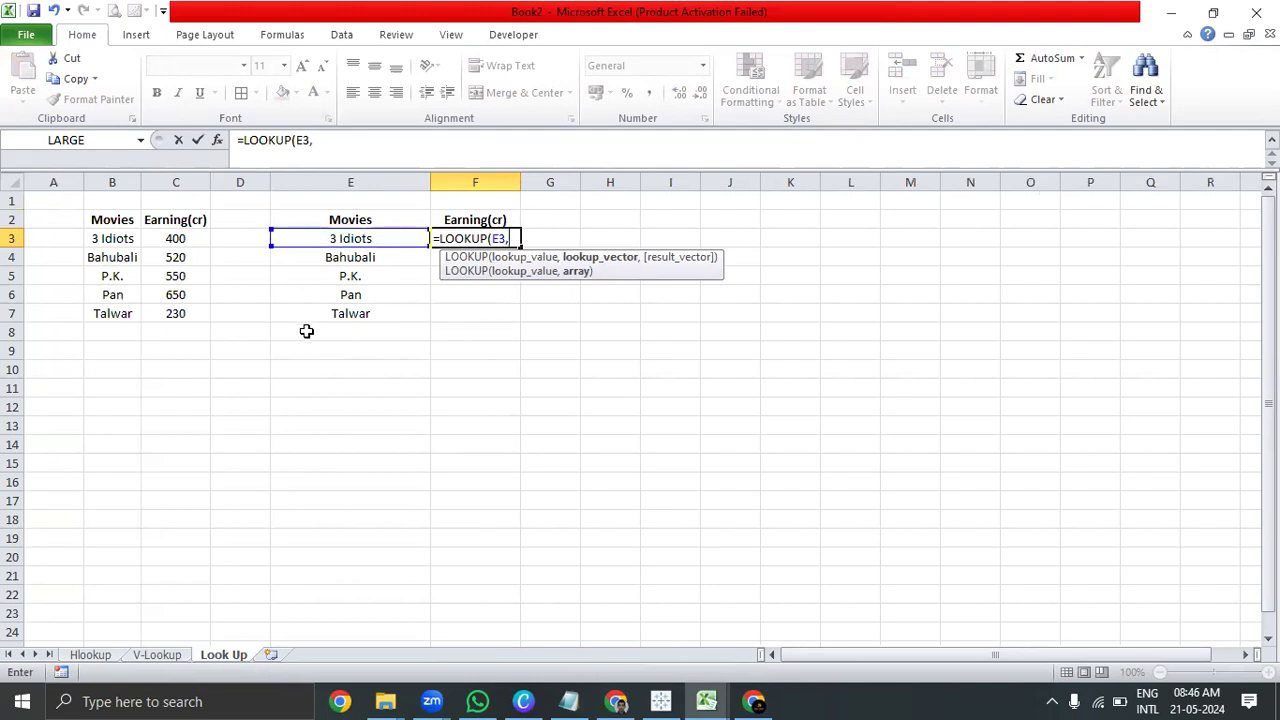
pyautogui.moveTo(125, 238); pyautogui.dragTo(119, 313)
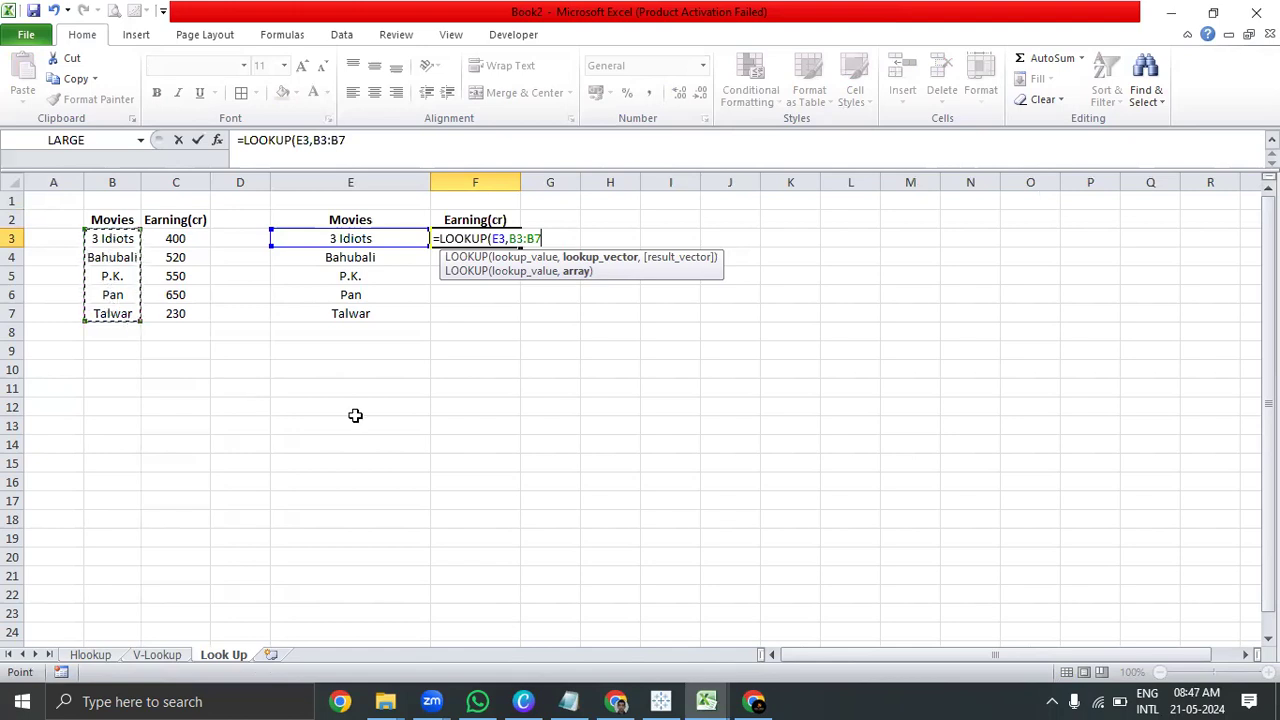
pyautogui.write(',')
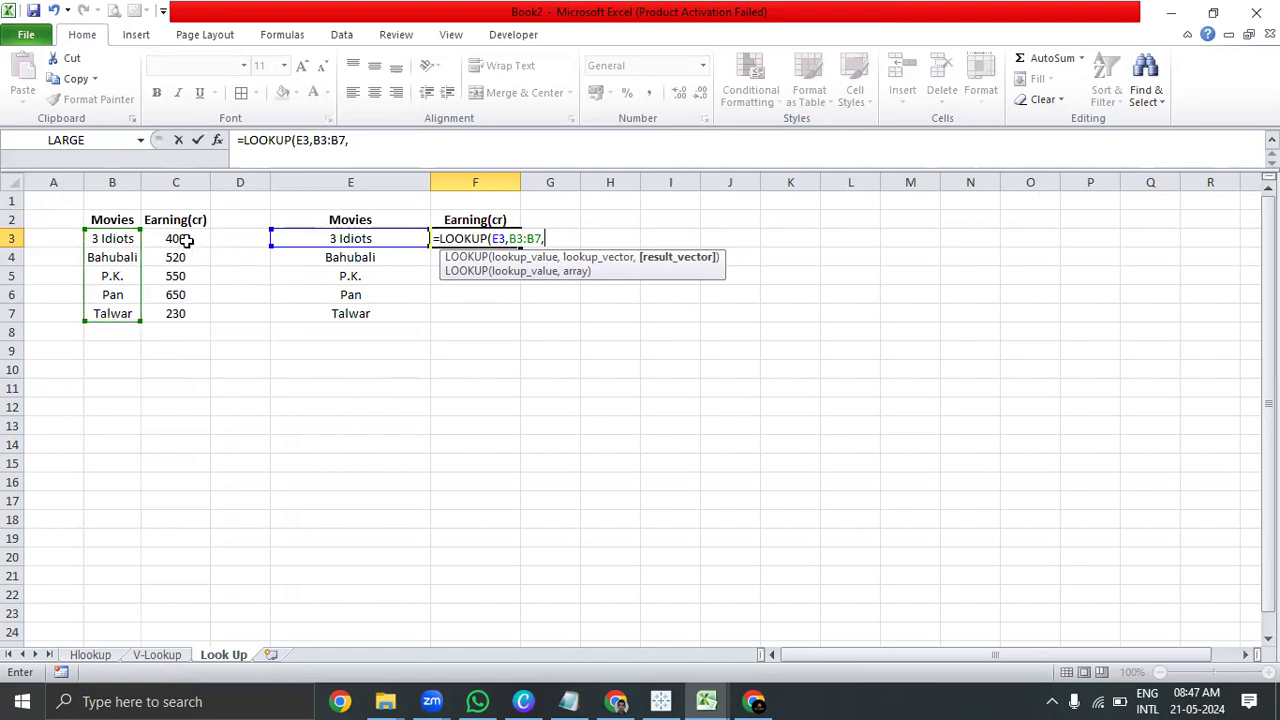
pyautogui.moveTo(188, 240); pyautogui.dragTo(190, 315)
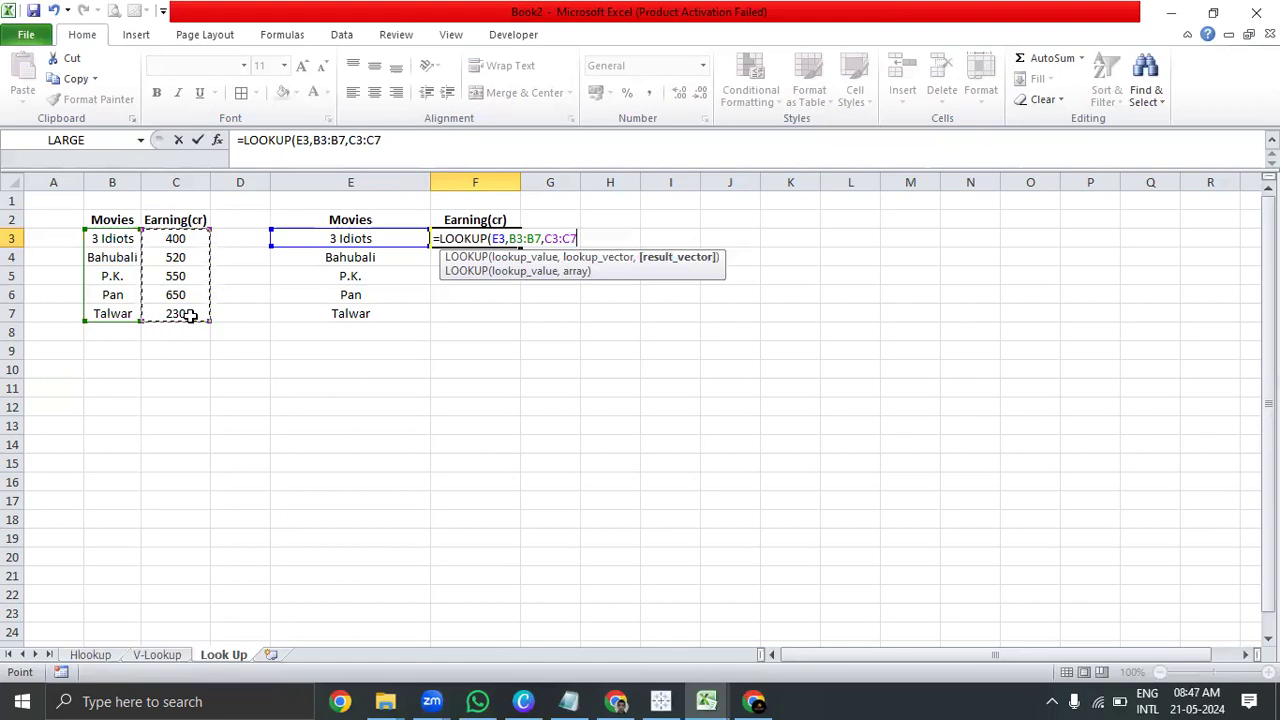
pyautogui.write(')')
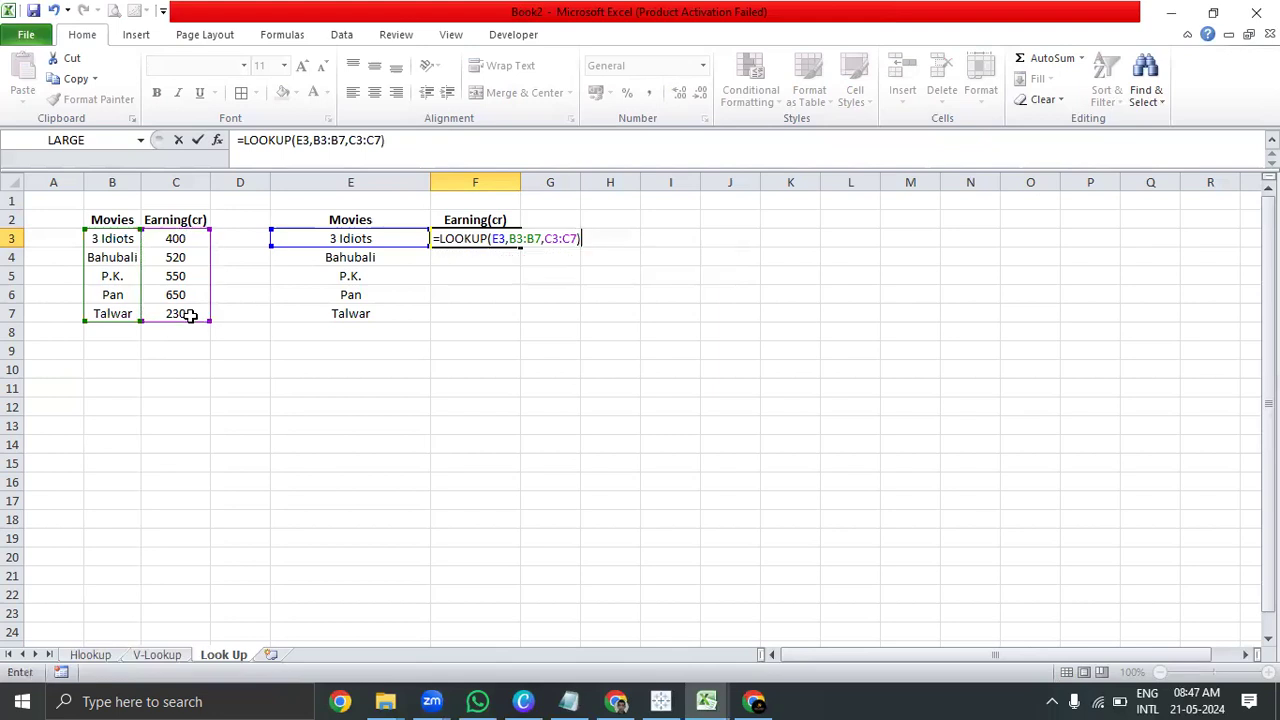
pyautogui.press('Return')
pyautogui.press('Up')
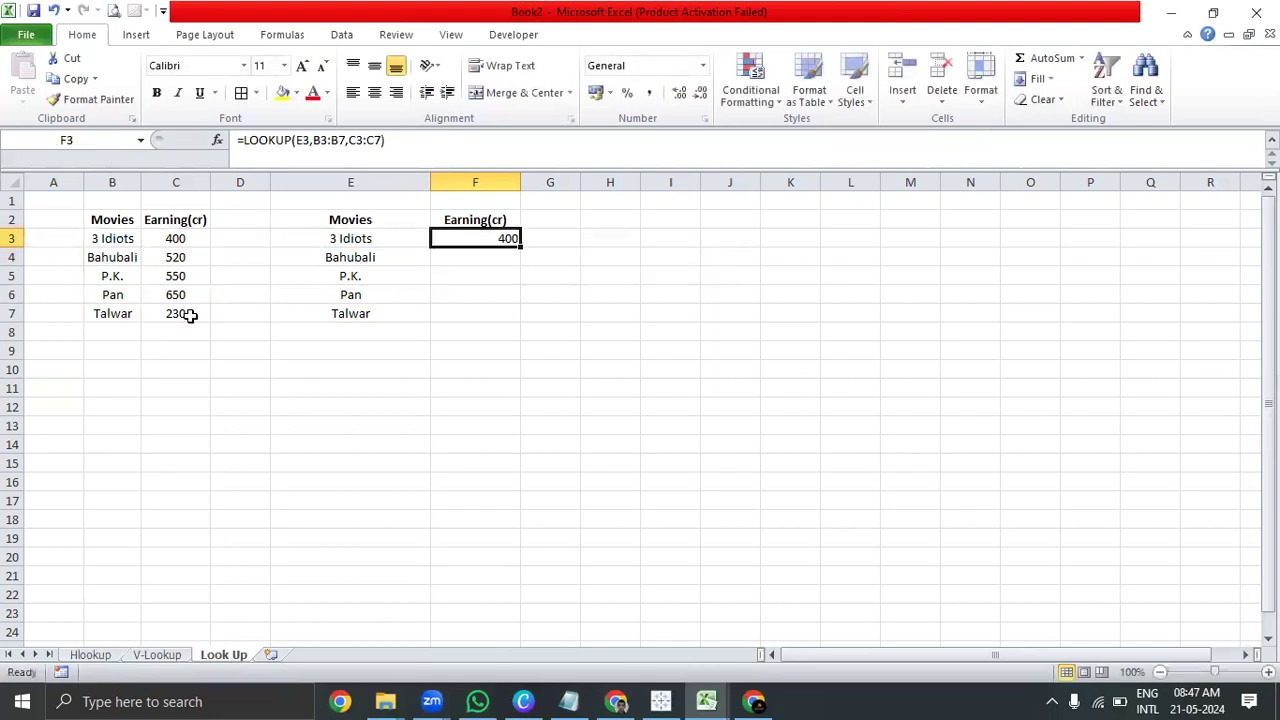
# - Center the LOOKUP result in F3 horizontally
pyautogui.hotkey('alt', 'h')
pyautogui.press('a')
pyautogui.press('c')
# - Fill the LOOKUP formula from F3 down to F7 for the remaining movies
pyautogui.press('Left')
pyautogui.press('Left')
pyautogui.press('Right')
pyautogui.press('Right')
pyautogui.press('Left')
pyautogui.hotkey('ctrl', 'Down')
pyautogui.press('Right')
pyautogui.hotkey('ctrl', 'shift', 'Up')
pyautogui.hotkey('ctrl', 'd')
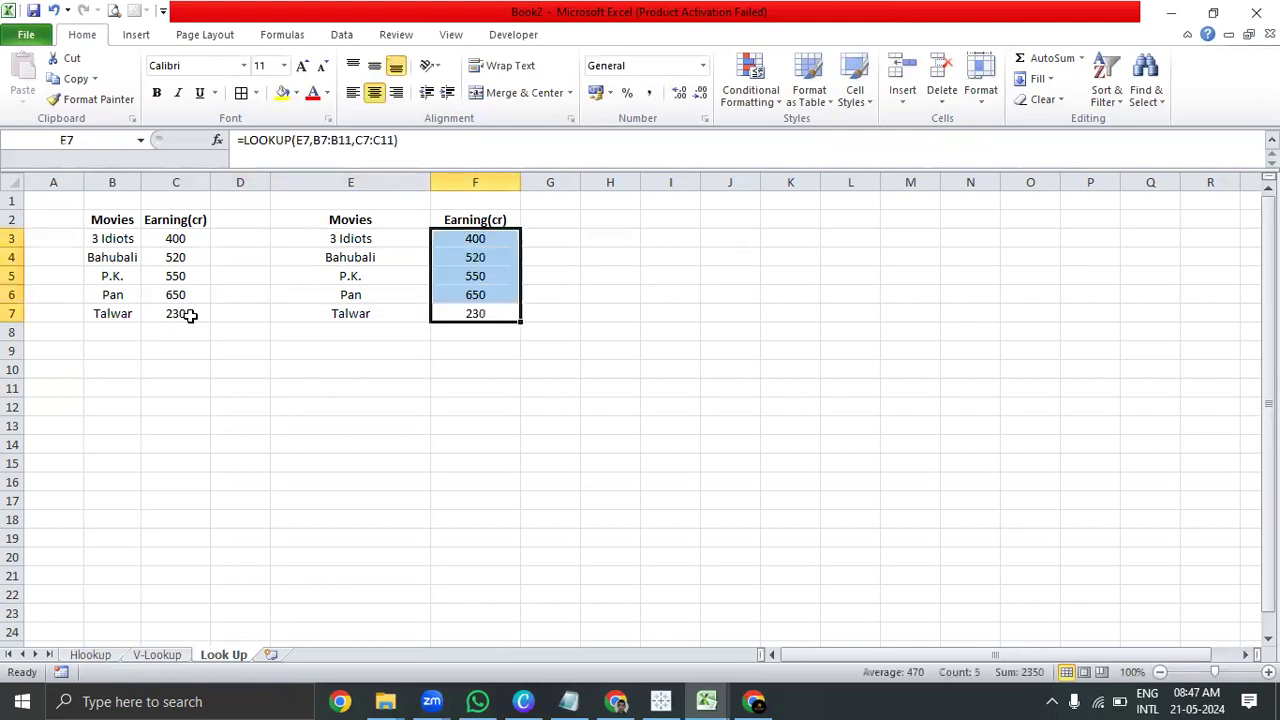
# - Compare the looked-up earnings in F3:F7 with the source earnings in column C
pyautogui.press('Up')
pyautogui.press('Left')
pyautogui.press('Right')
pyautogui.press('Up')
pyautogui.press('Up')
pyautogui.press('Up')
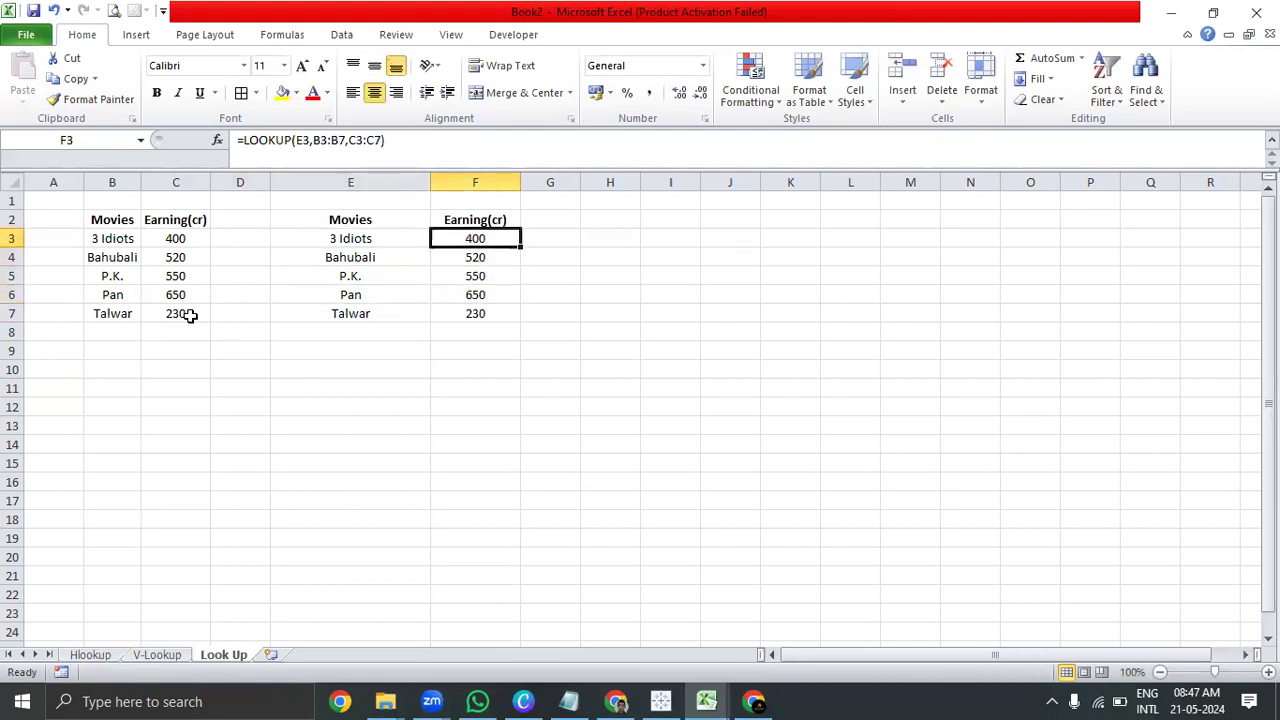
pyautogui.hotkey('ctrl', 'shift', 'Down')
pyautogui.press('Left')
pyautogui.press('Left')
pyautogui.press('Left')
pyautogui.press('Left')
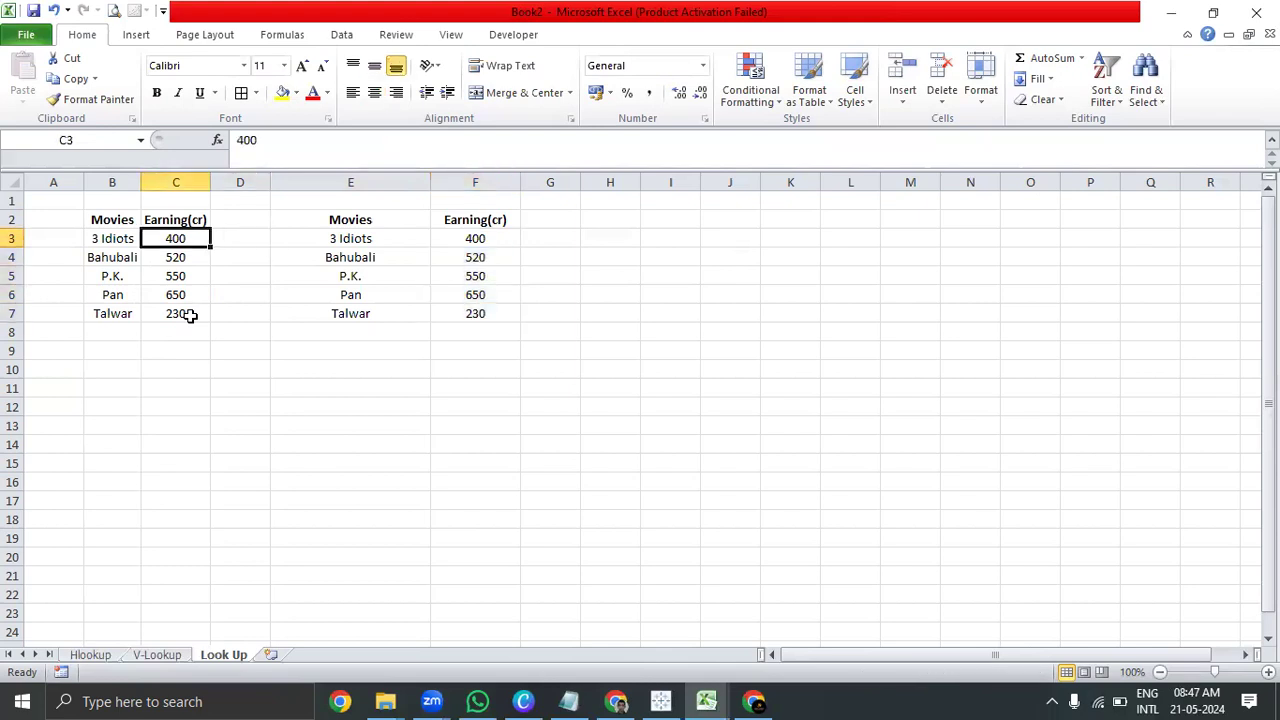
pyautogui.press('Right')
pyautogui.press('Right')
pyautogui.press('Right')
pyautogui.press('Right')
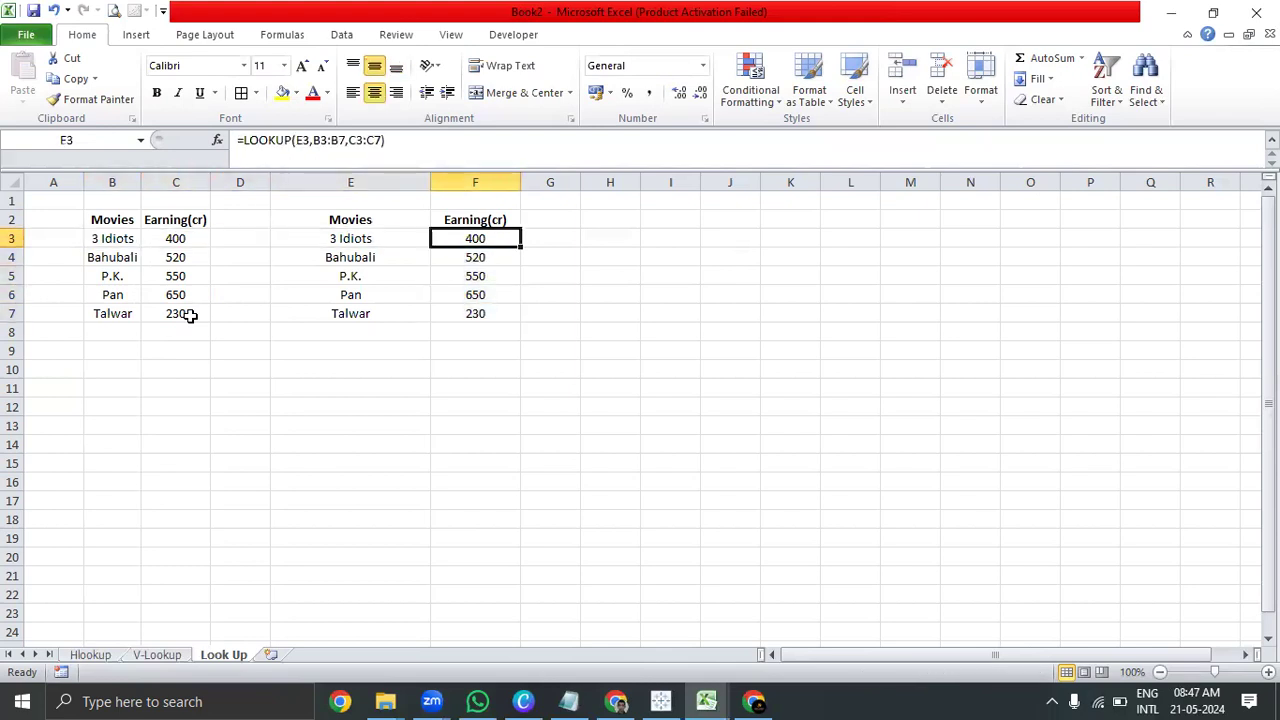
pyautogui.hotkey('ctrl', 'shift', 'Down')
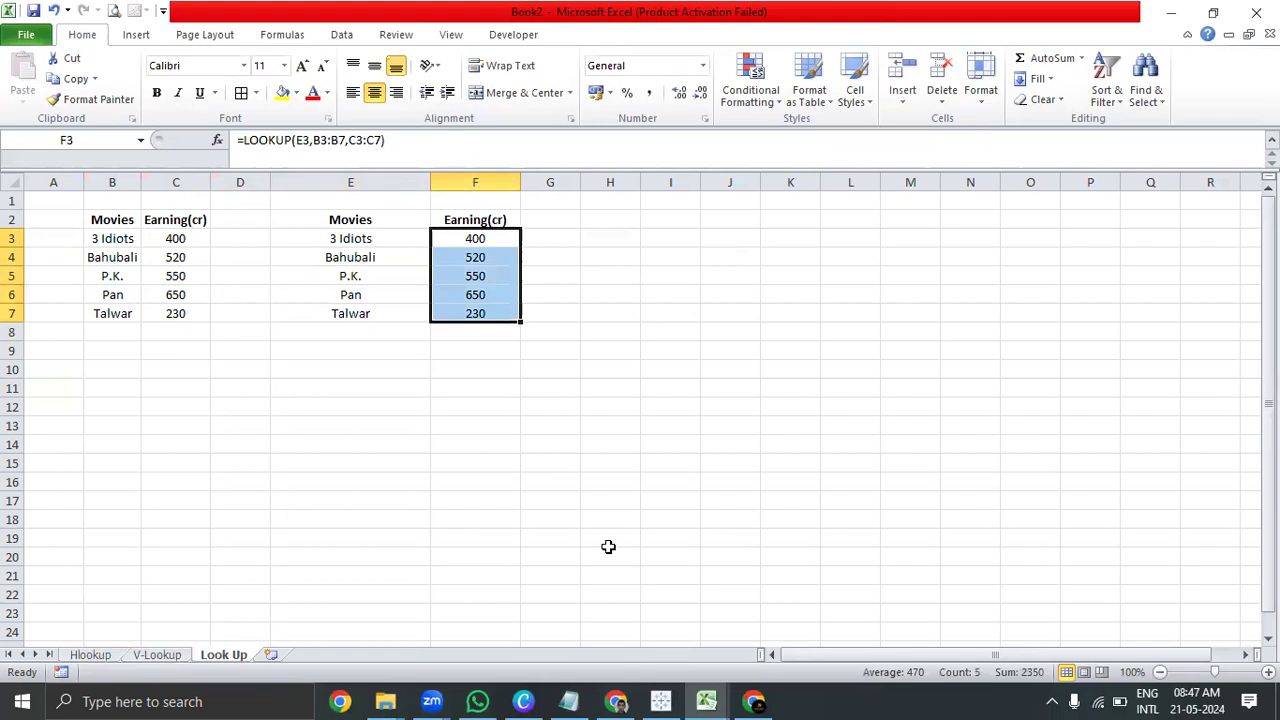
# - Switch to the Chapter 19 - Lookup _ Reference Formulas workbook and autofit column G on the Lookup sheet
pyautogui.hotkey('alt', 'Tab')
pyautogui.click(668, 361)
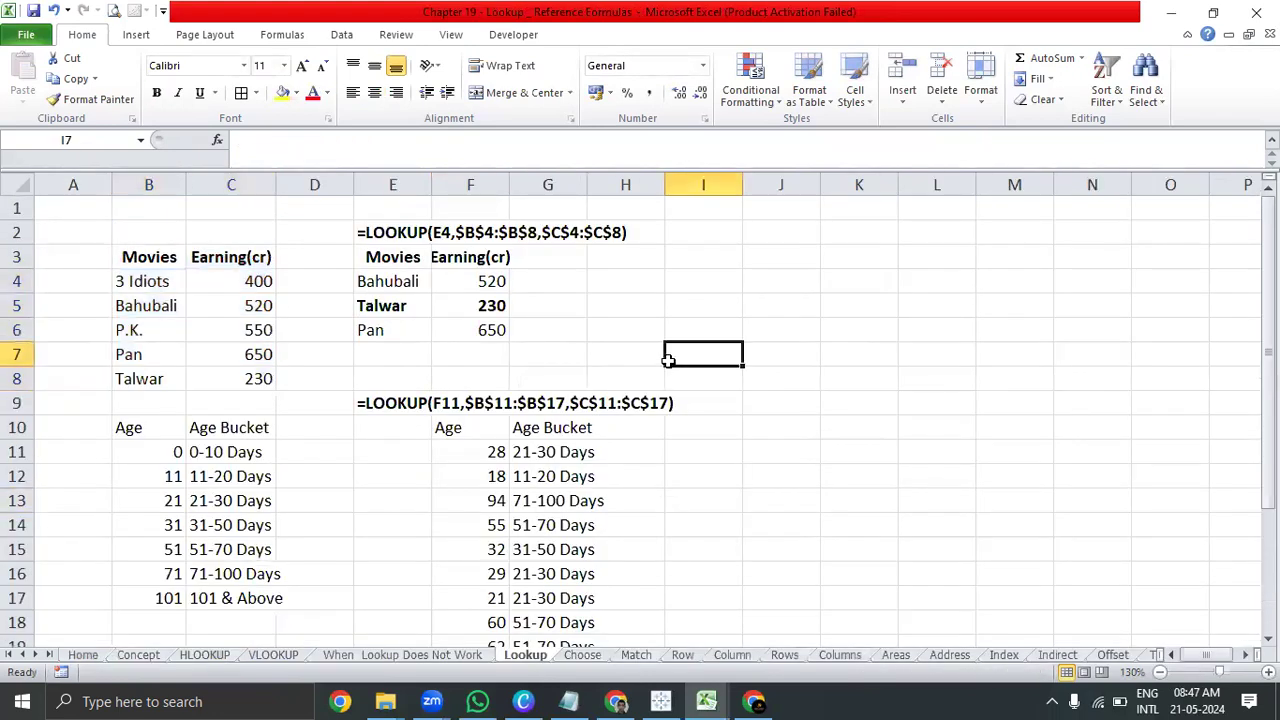
pyautogui.click(260, 420)
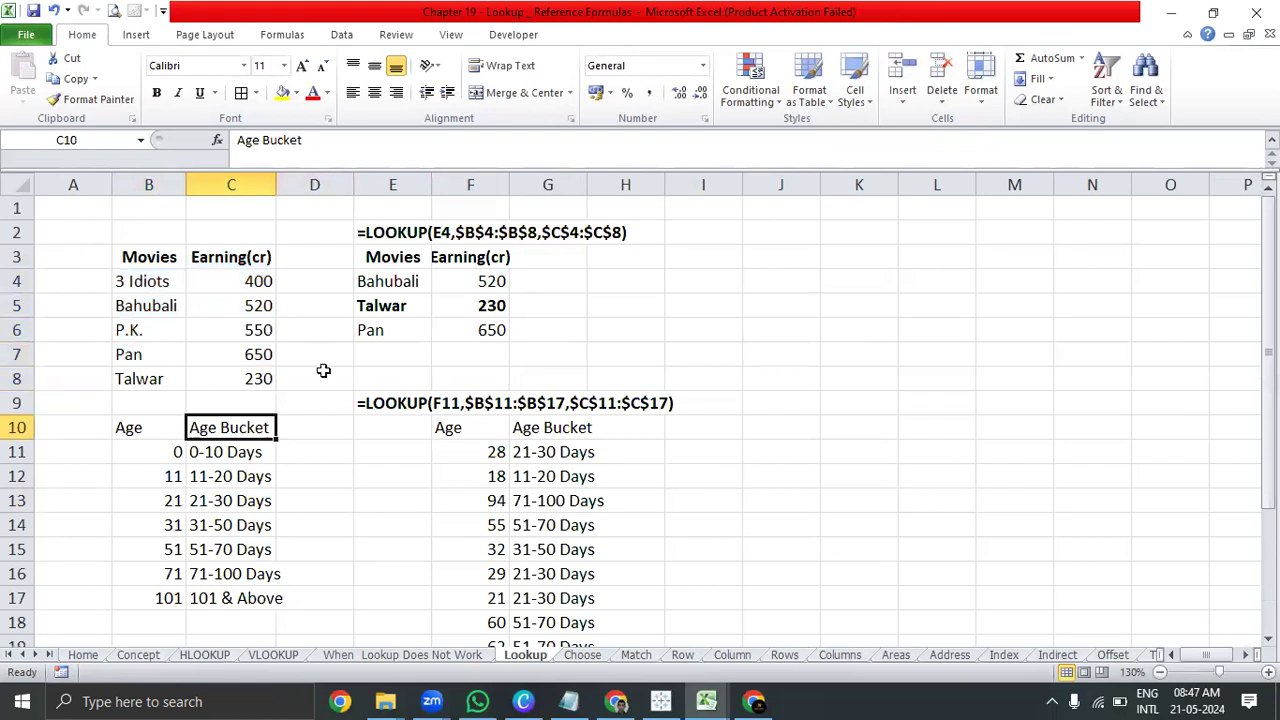
pyautogui.doubleClick(587, 180)
pyautogui.click(716, 429)
# - Autofit column C and center the age table B10:C17 both horizontally and vertically
pyautogui.scroll(-3, 716, 430)
pyautogui.scroll(3, 716, 430)
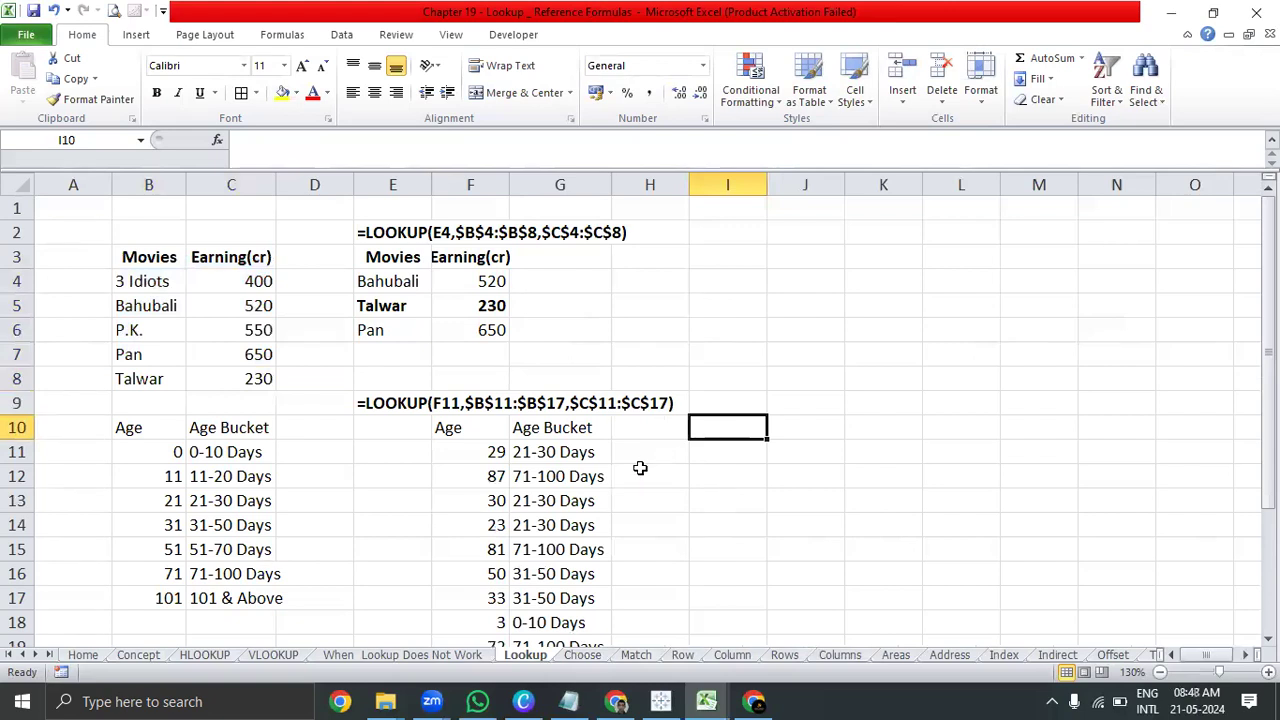
pyautogui.scroll(-3, 562, 466)
pyautogui.scroll(3, 449, 451)
pyautogui.click(147, 432)
pyautogui.hotkey('ctrl', 'Down')
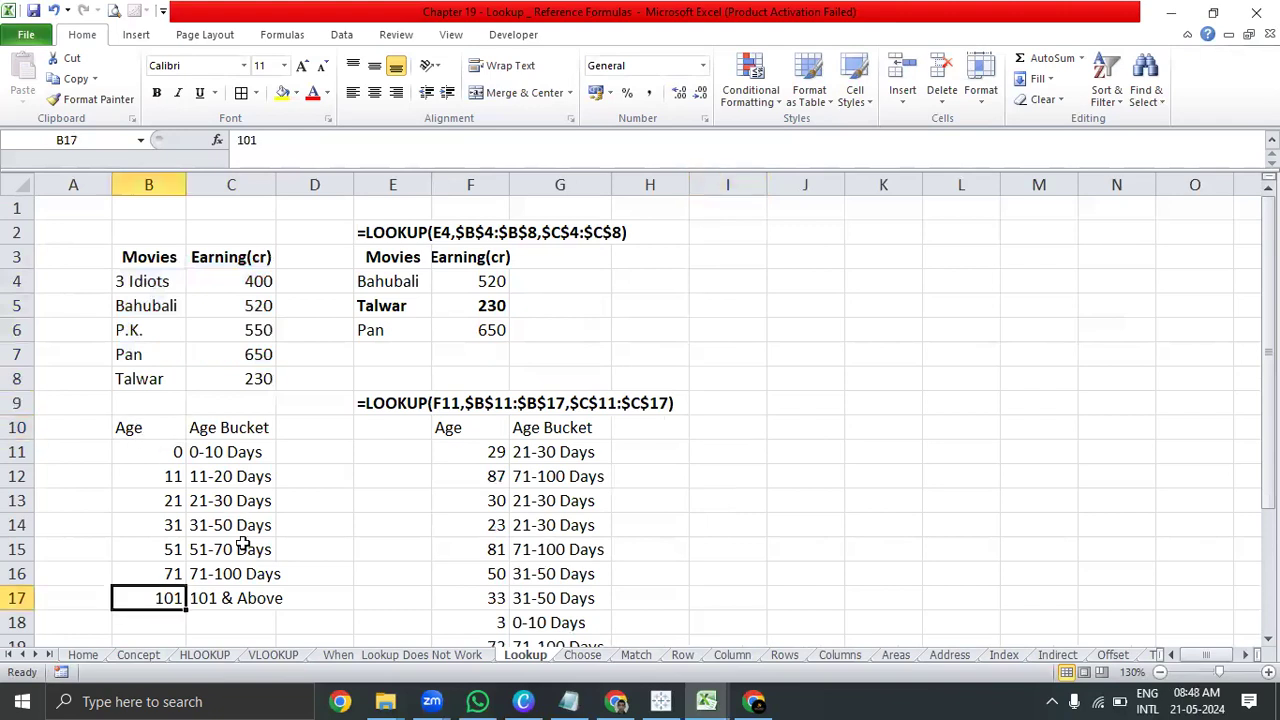
pyautogui.moveTo(137, 426); pyautogui.dragTo(240, 578)
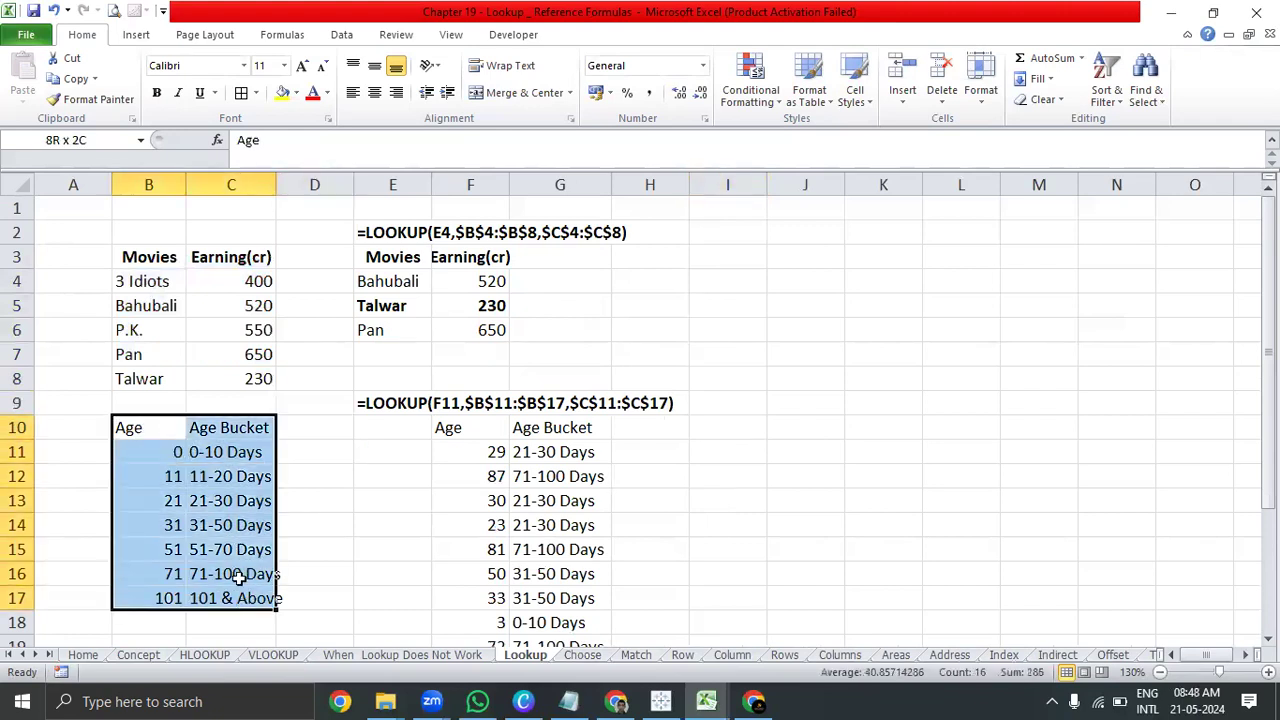
pyautogui.doubleClick(276, 184)
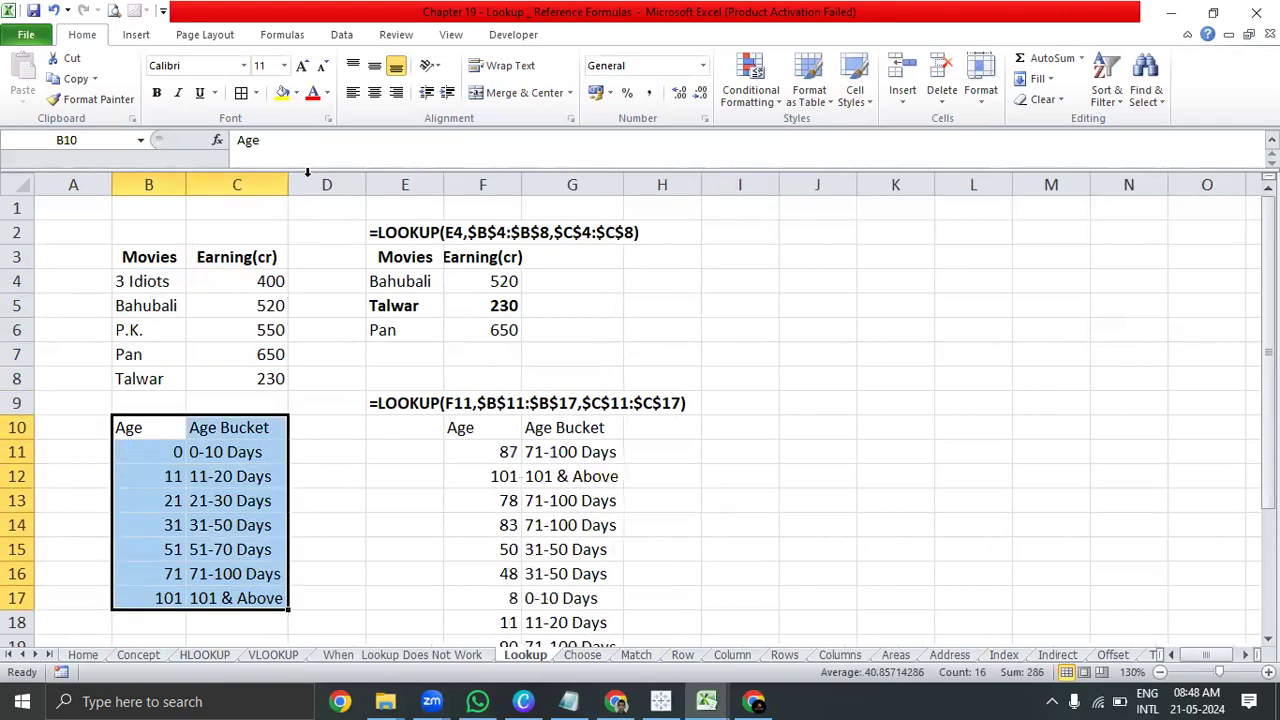
pyautogui.click(374, 92)
pyautogui.click(374, 65)
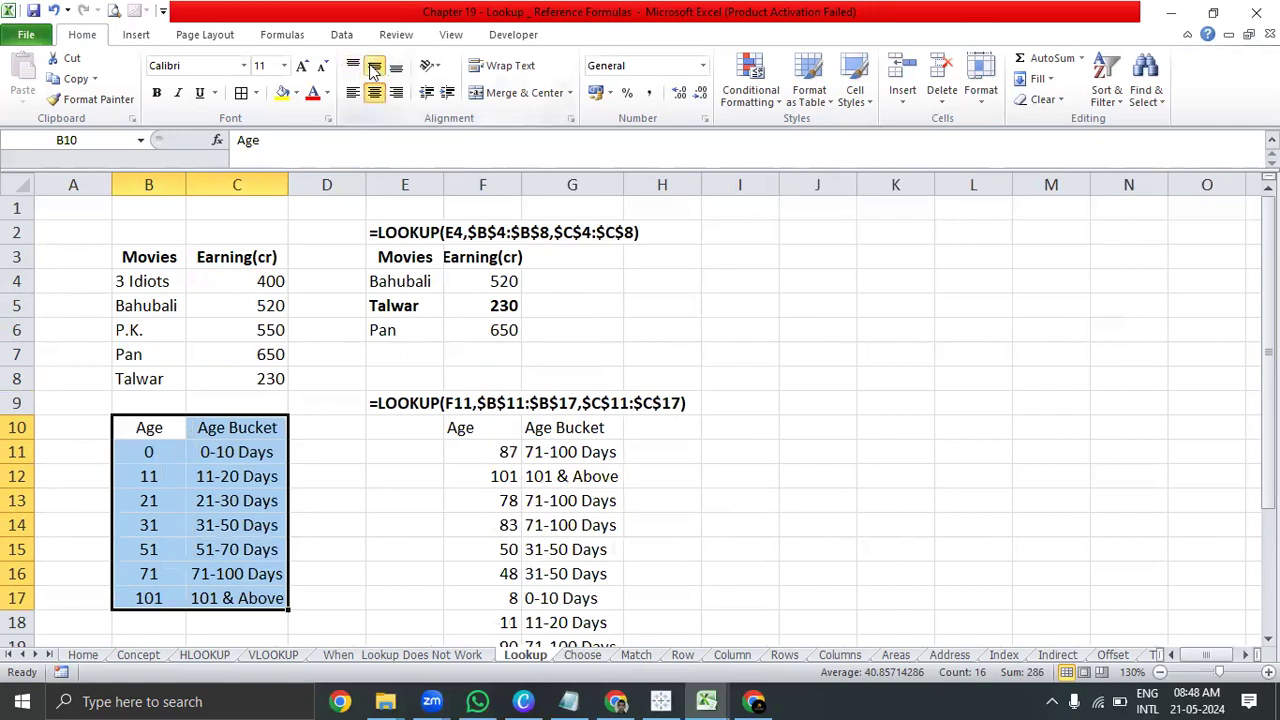
# - Examine how each Age in B11:B17 corresponds to its Age Bucket in C11:C17
pyautogui.click(128, 432)
pyautogui.click(195, 427)
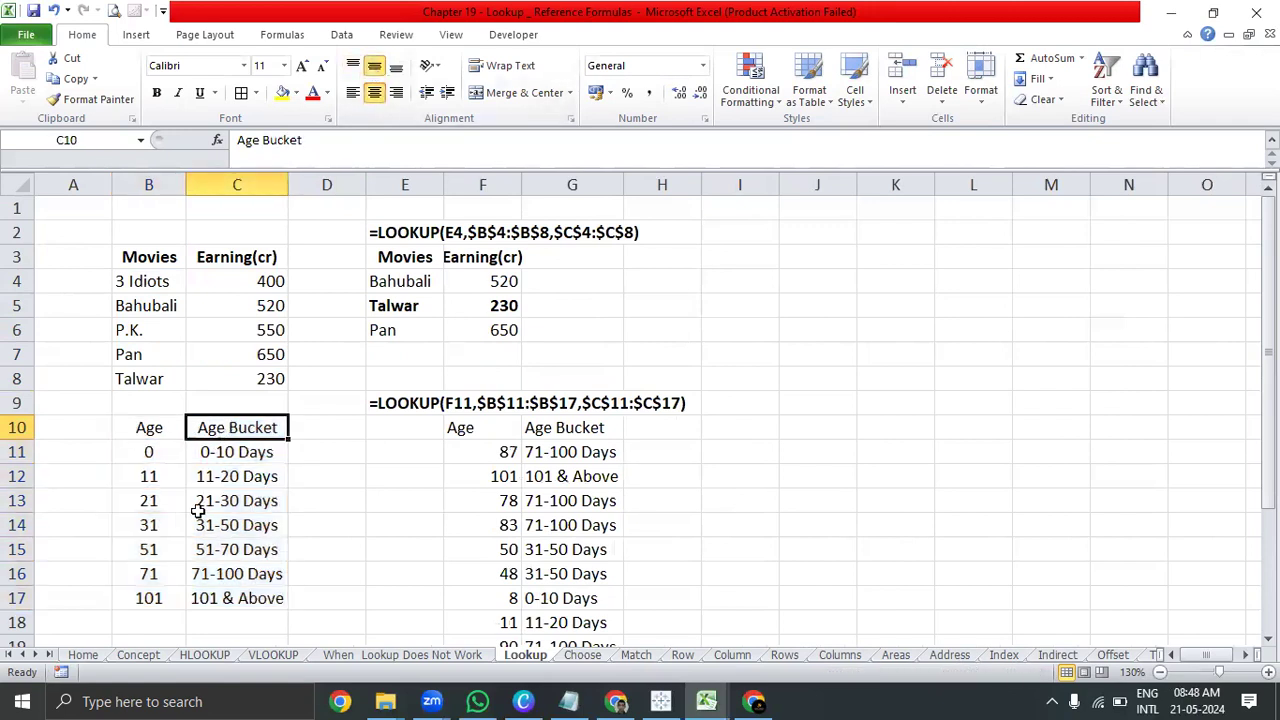
pyautogui.click(162, 457)
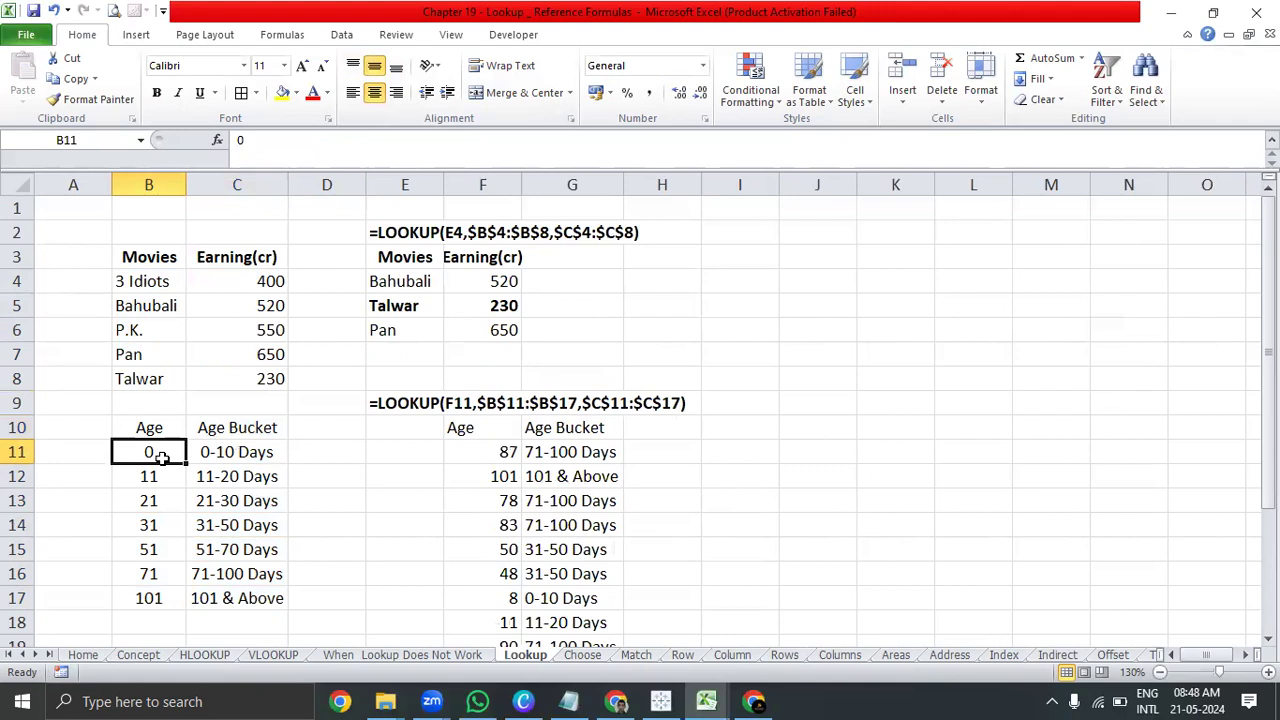
pyautogui.click(231, 455)
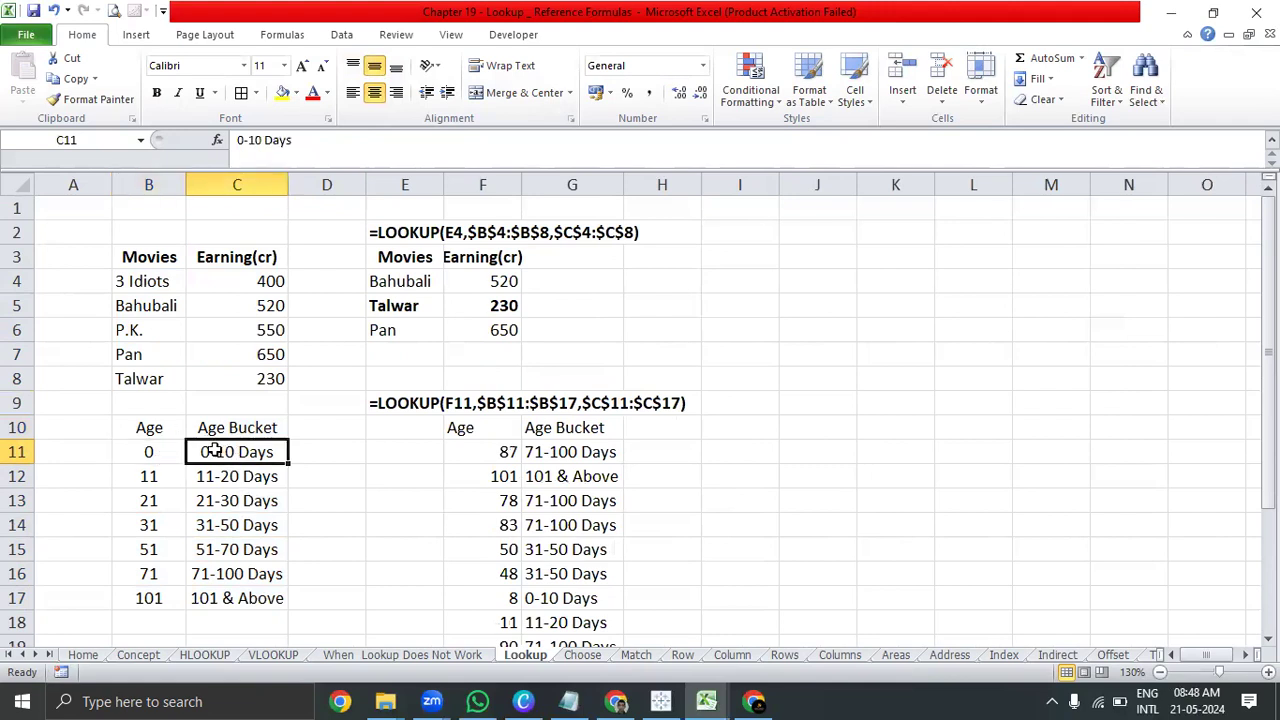
pyautogui.click(151, 476)
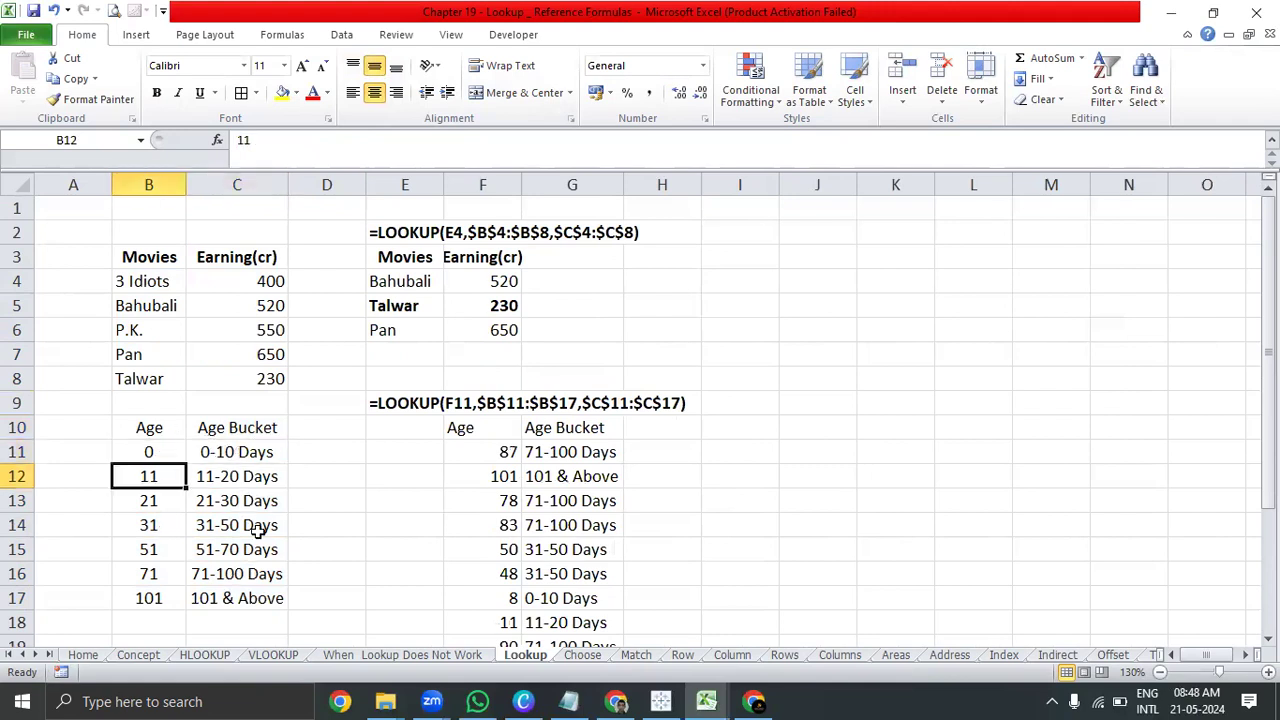
pyautogui.click(225, 477)
pyautogui.click(145, 504)
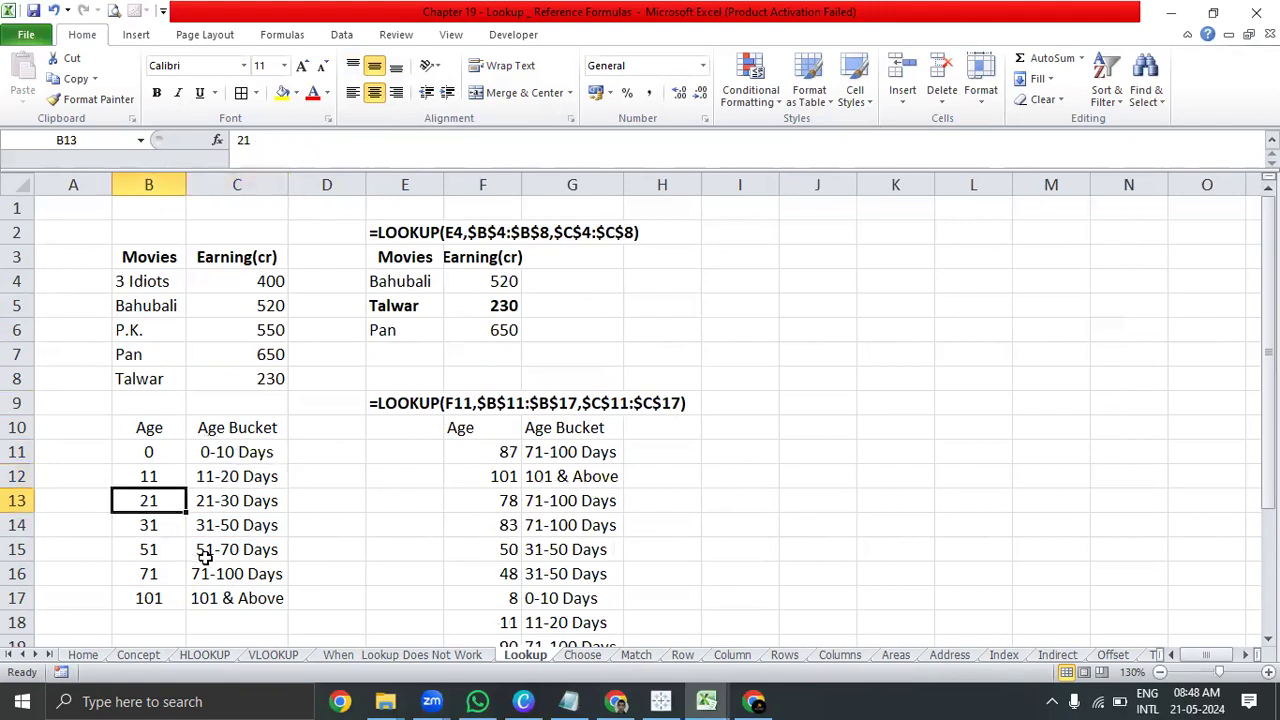
pyautogui.click(213, 506)
pyautogui.moveTo(152, 432); pyautogui.dragTo(248, 549)
pyautogui.moveTo(250, 593); pyautogui.dragTo(240, 598)
# - Center the Age values in F11:F25 both horizontally and vertically
pyautogui.scroll(-3, 306, 508)
pyautogui.scroll(3, 306, 508)
pyautogui.moveTo(460, 451); pyautogui.dragTo(486, 591)
pyautogui.scroll(3, 489, 477)
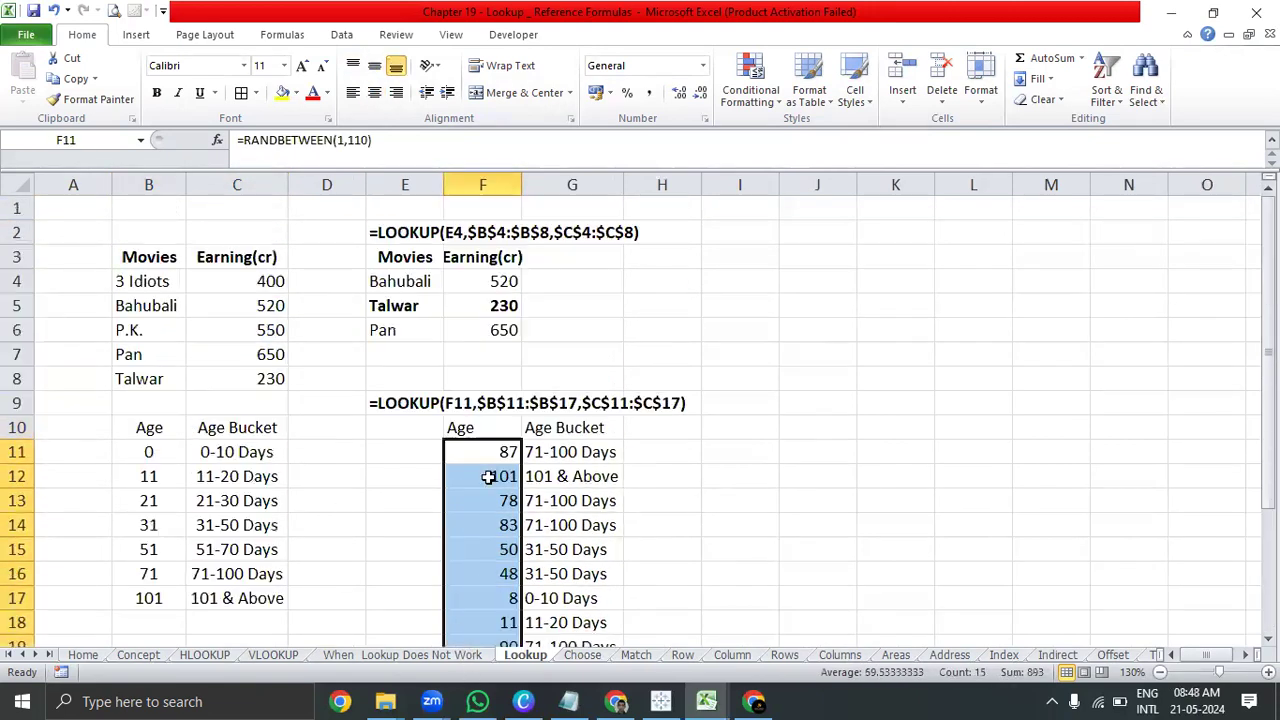
pyautogui.click(377, 99)
pyautogui.click(374, 66)
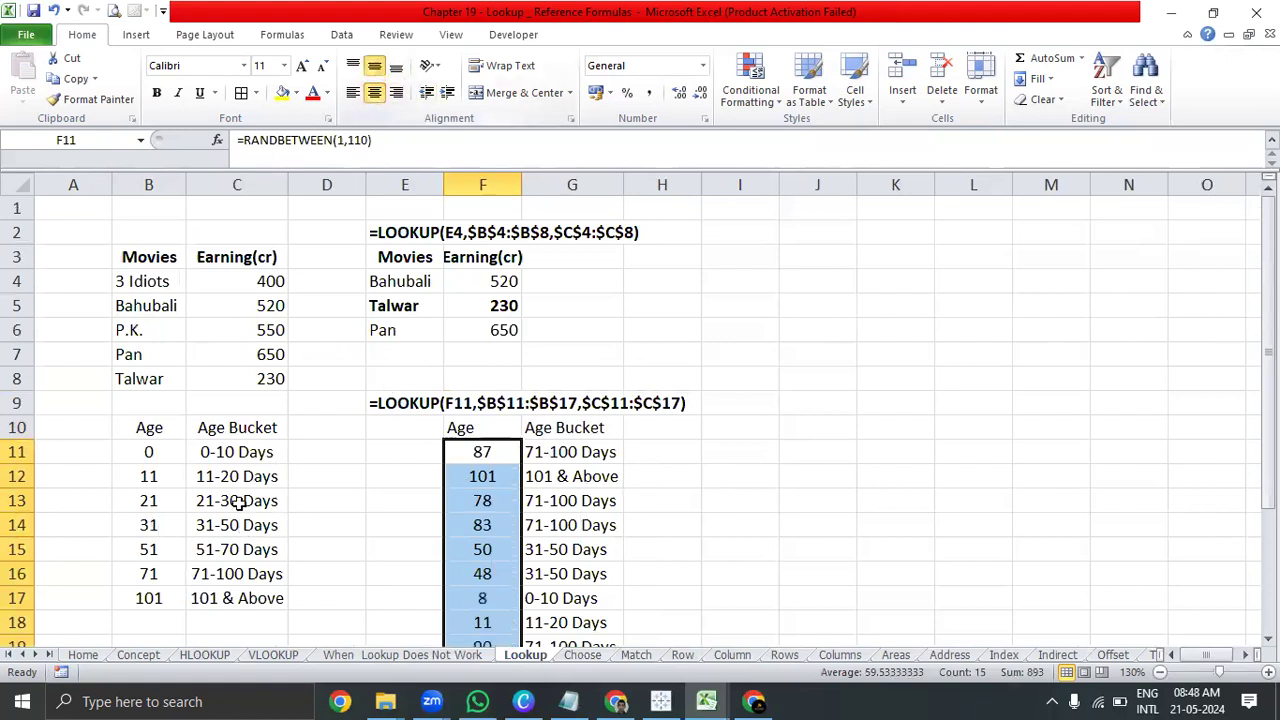
# - Review the Age values in column F against the Age and Age Bucket reference table B10:C17
pyautogui.moveTo(251, 452); pyautogui.dragTo(257, 610)
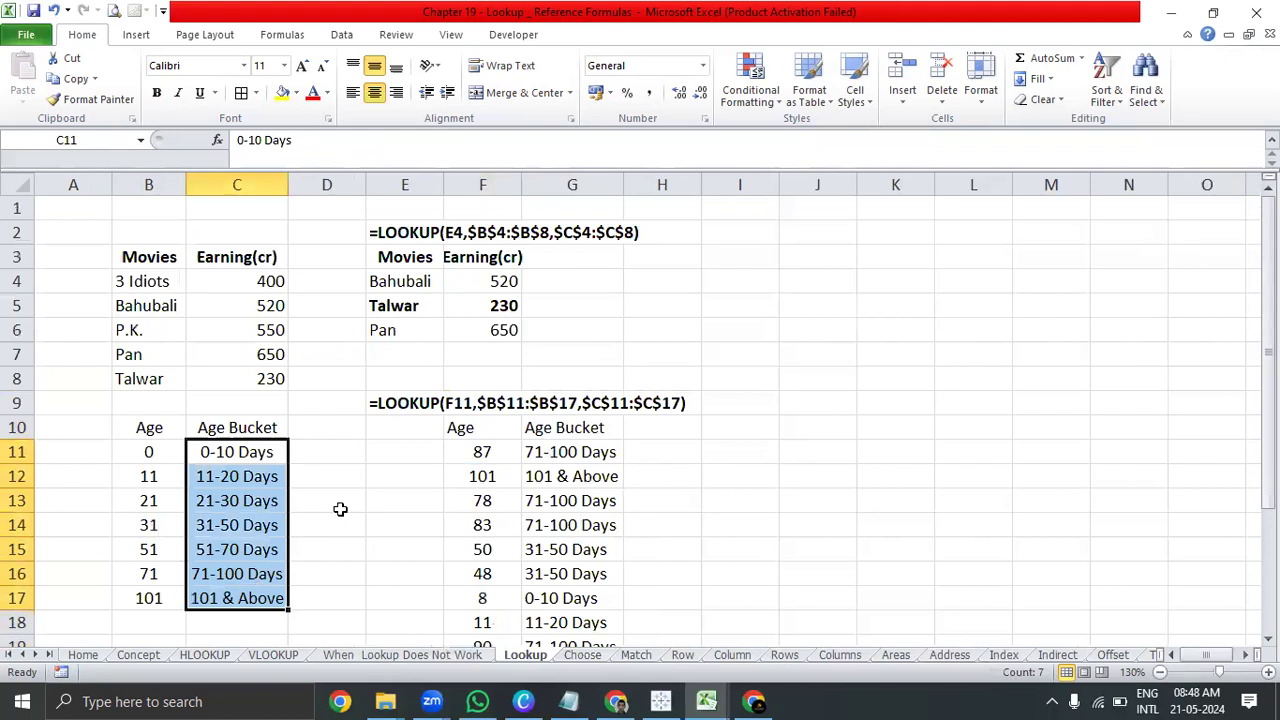
pyautogui.scroll(-3, 340, 509)
pyautogui.scroll(3, 340, 509)
pyautogui.click(476, 457)
pyautogui.press('Down')
pyautogui.press('Down')
pyautogui.press('Down')
pyautogui.press('Up')
pyautogui.press('Up')
pyautogui.press('Up')
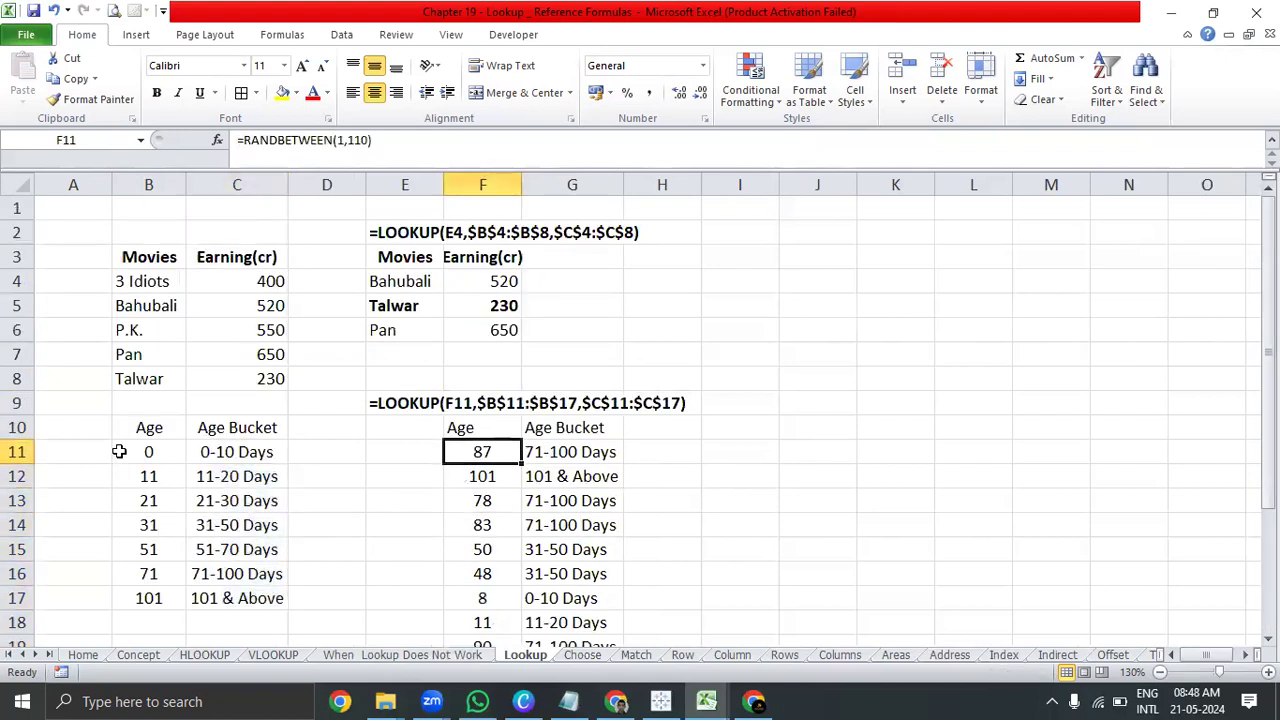
pyautogui.click(120, 450)
pyautogui.moveTo(140, 428); pyautogui.dragTo(242, 602)
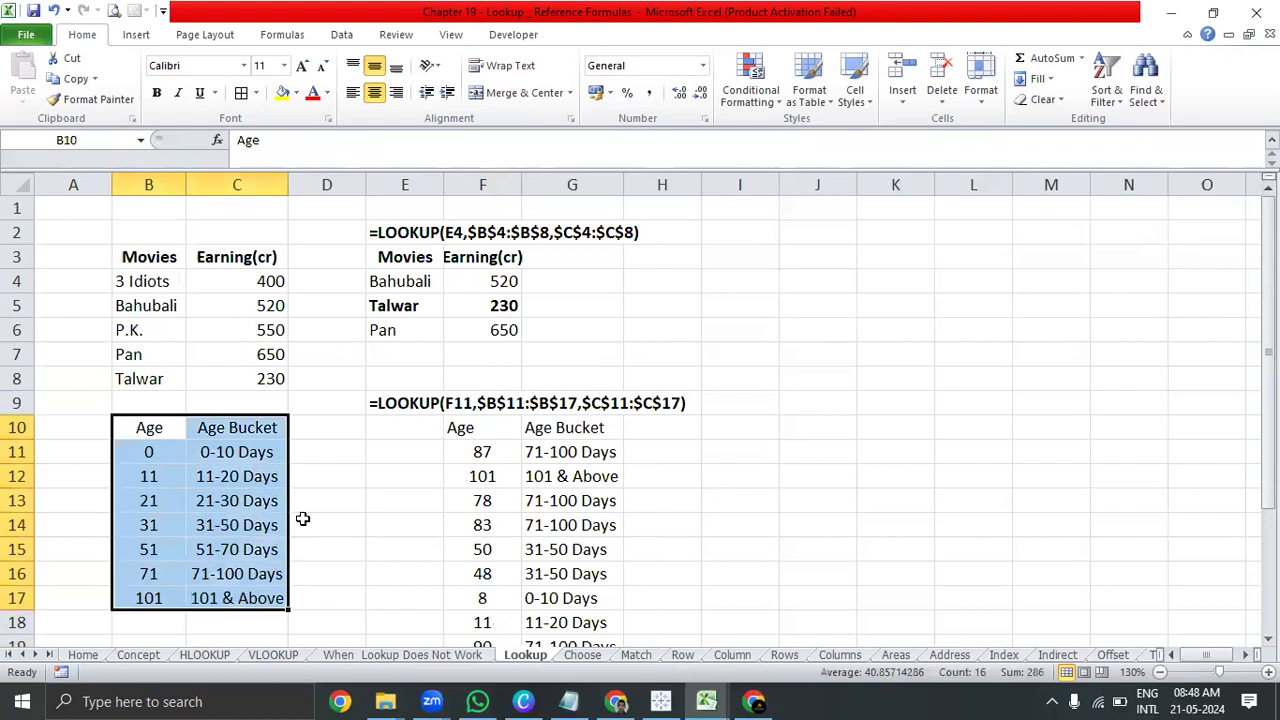
# - Center the Age and Age Bucket headers in F10:G10 horizontally
pyautogui.click(486, 431)
pyautogui.moveTo(505, 432); pyautogui.dragTo(560, 432)
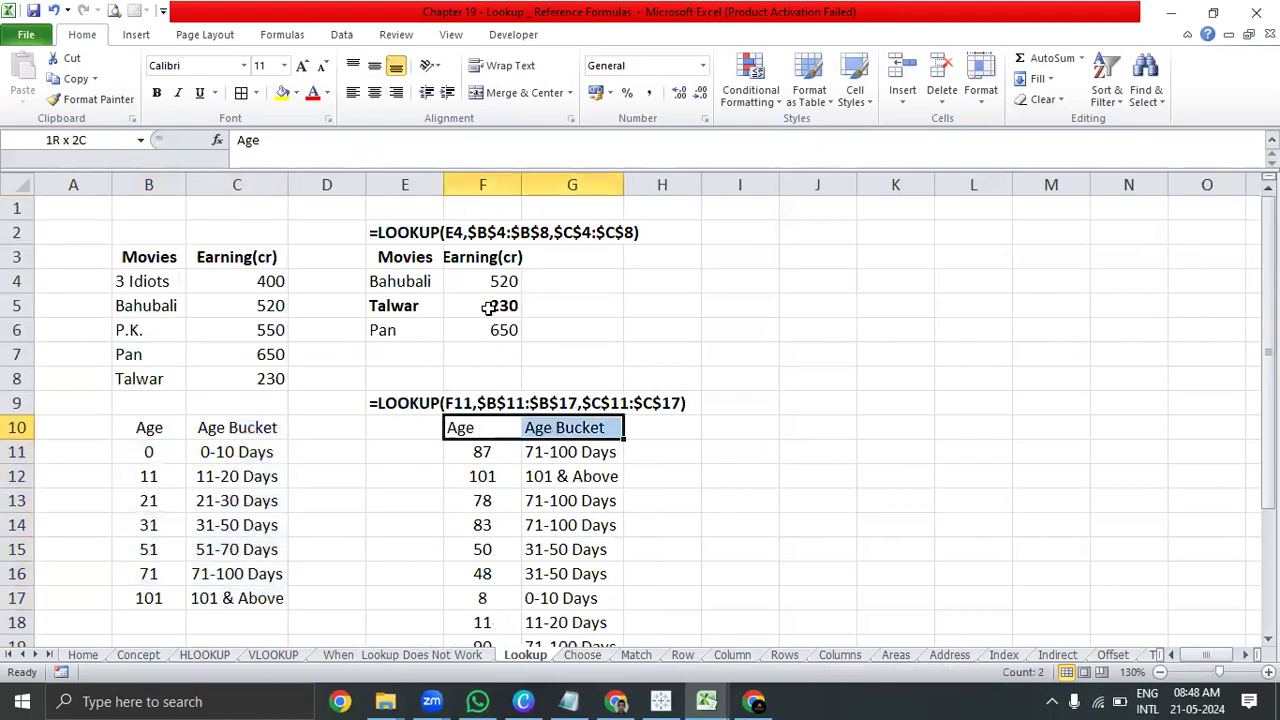
pyautogui.click(375, 93)
# - Examine how the ages in F11:F25 match the B10:C17 reference table and the LOOKUP results in G11:G25
pyautogui.scroll(-3, 559, 383)
pyautogui.scroll(3, 557, 380)
pyautogui.moveTo(480, 450); pyautogui.dragTo(481, 595)
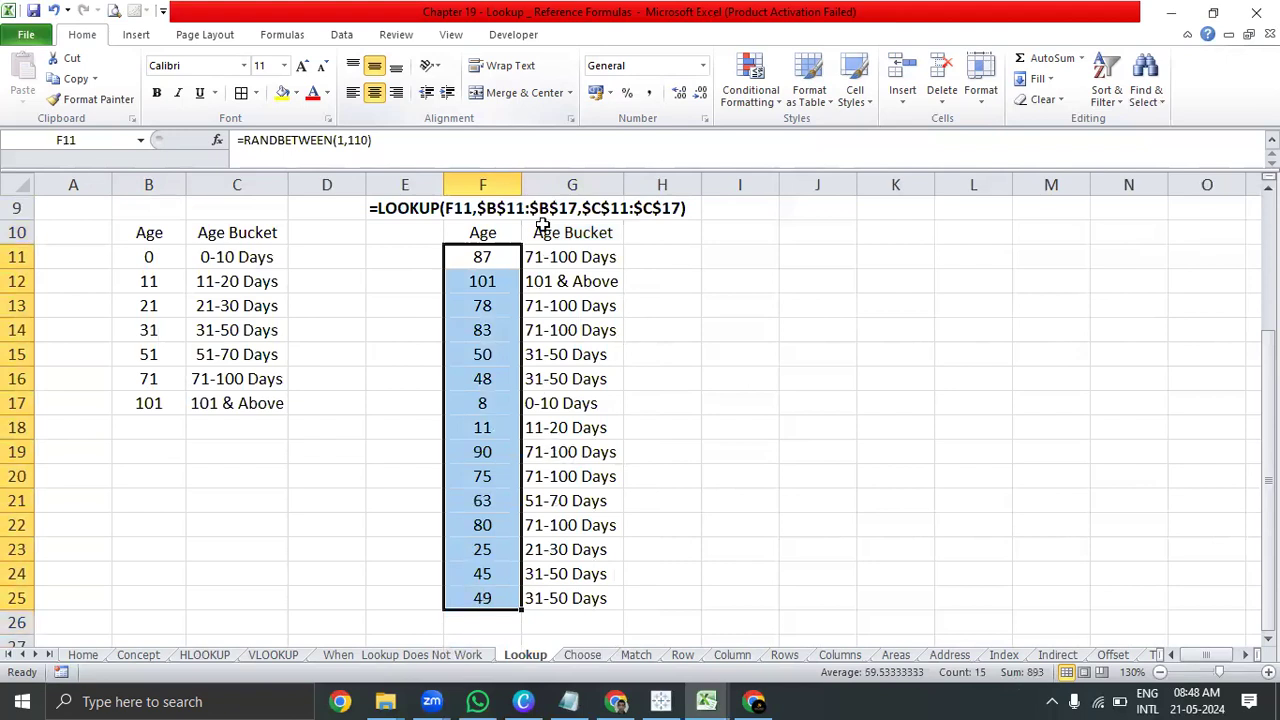
pyautogui.click(217, 380)
pyautogui.click(143, 380)
pyautogui.click(217, 380)
pyautogui.click(505, 260)
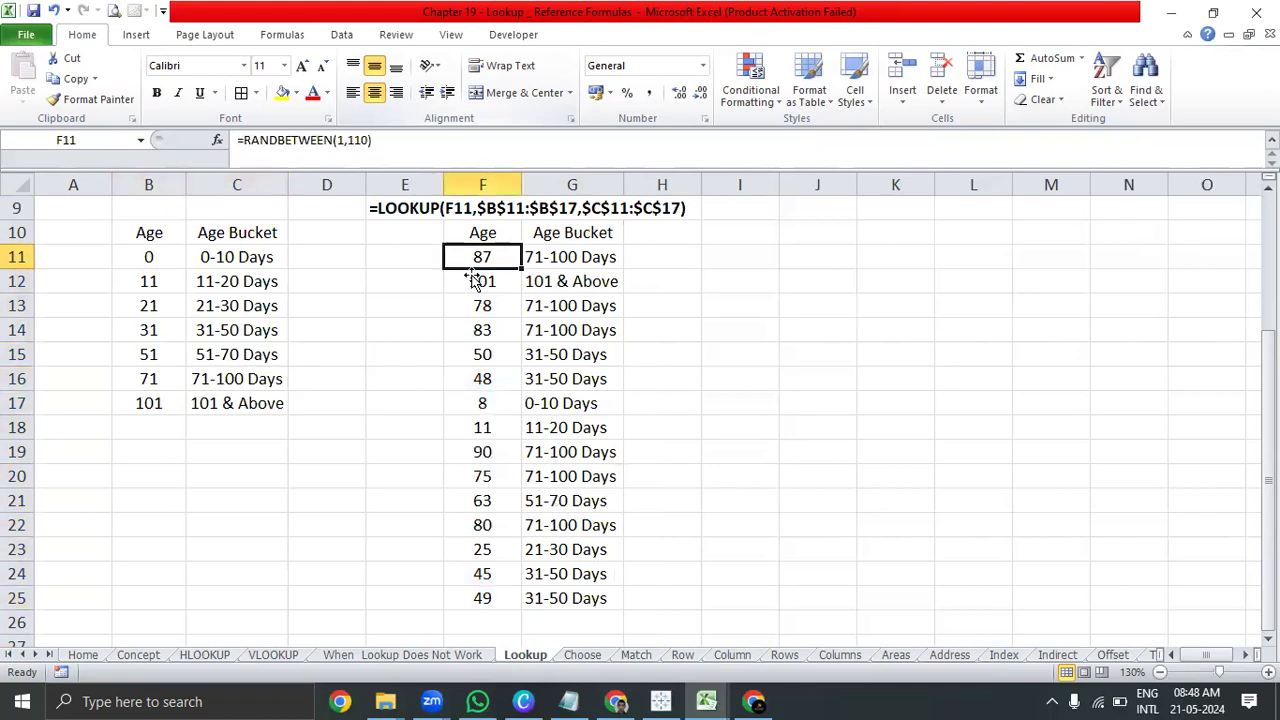
pyautogui.click(243, 376)
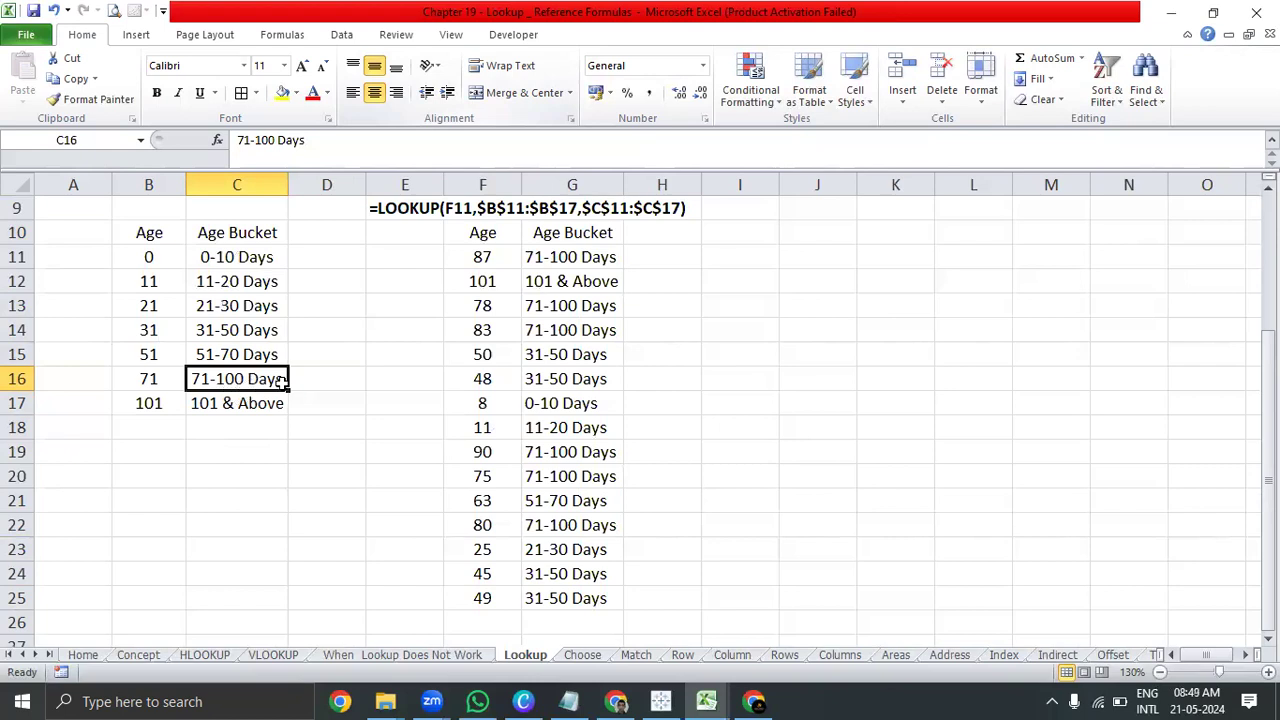
pyautogui.click(486, 254)
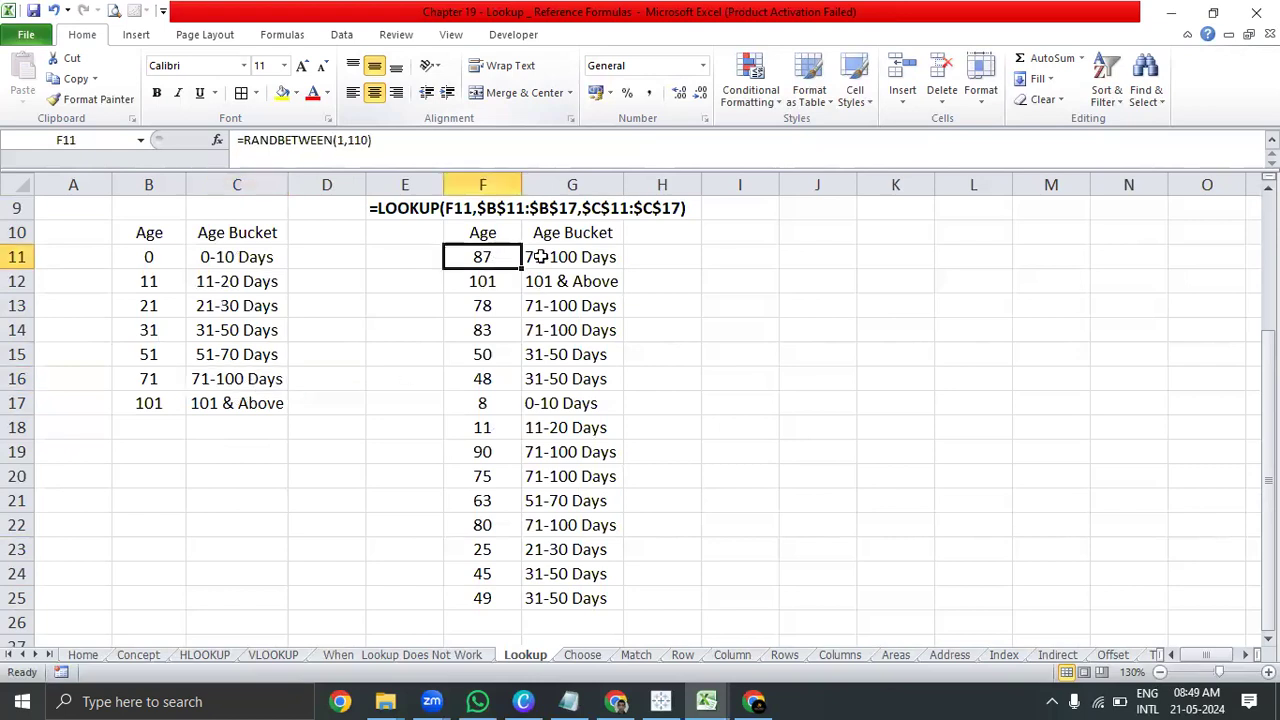
pyautogui.moveTo(534, 257); pyautogui.dragTo(560, 283)
pyautogui.moveTo(537, 379); pyautogui.dragTo(548, 599)
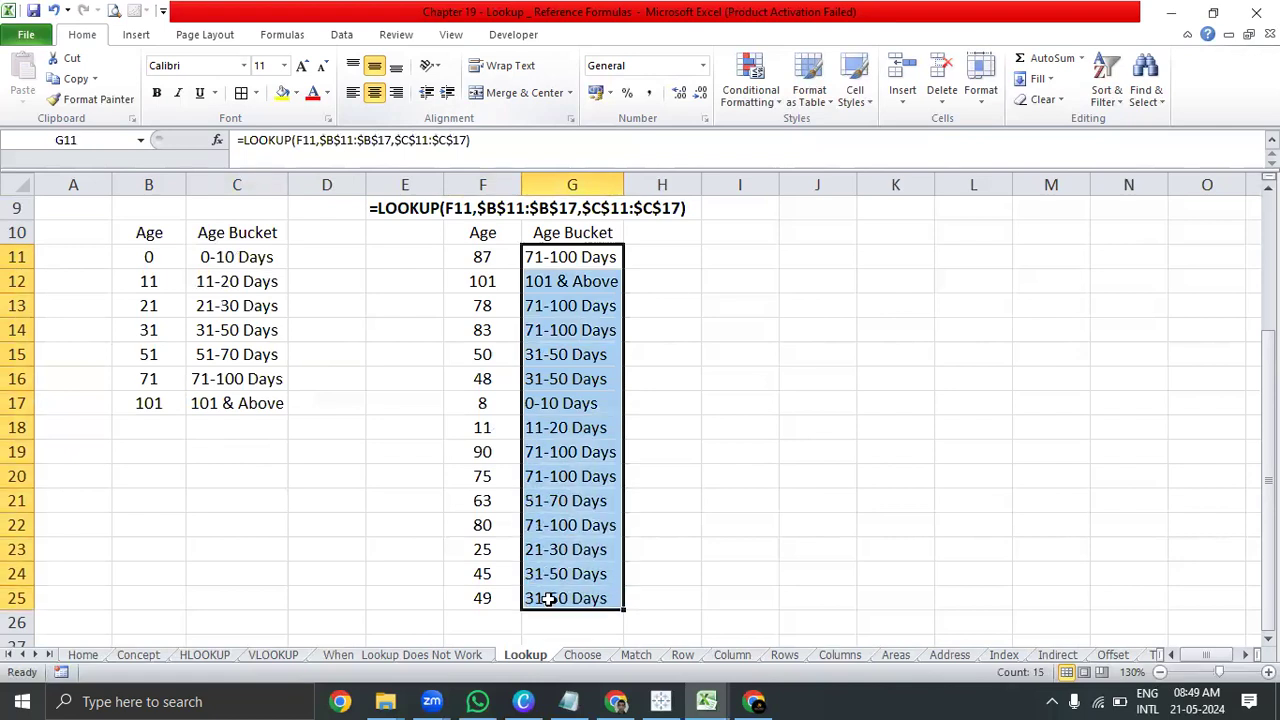
# - Copy the age-bucket example in B10:G25 and switch to the Book2 workbook
pyautogui.click(152, 234)
pyautogui.keyDown('shift'); pyautogui.click(478, 302); pyautogui.keyUp('shift')
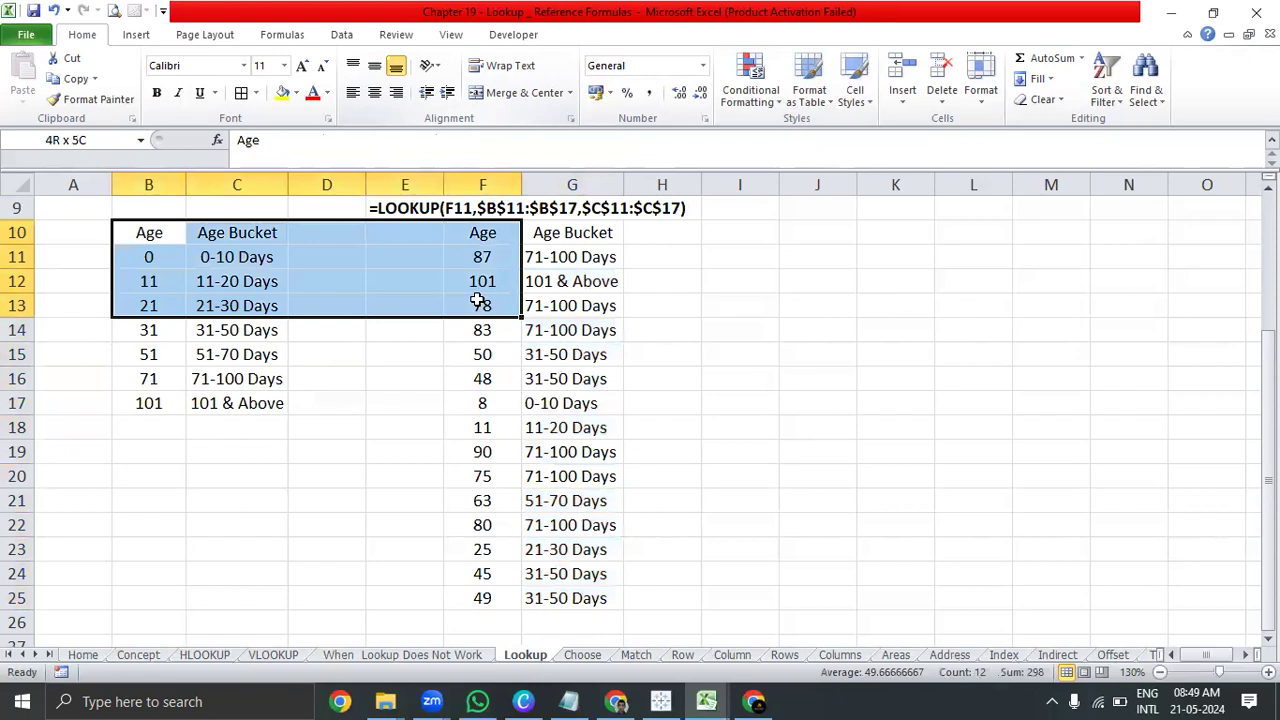
pyautogui.moveTo(478, 302); pyautogui.dragTo(570, 595)
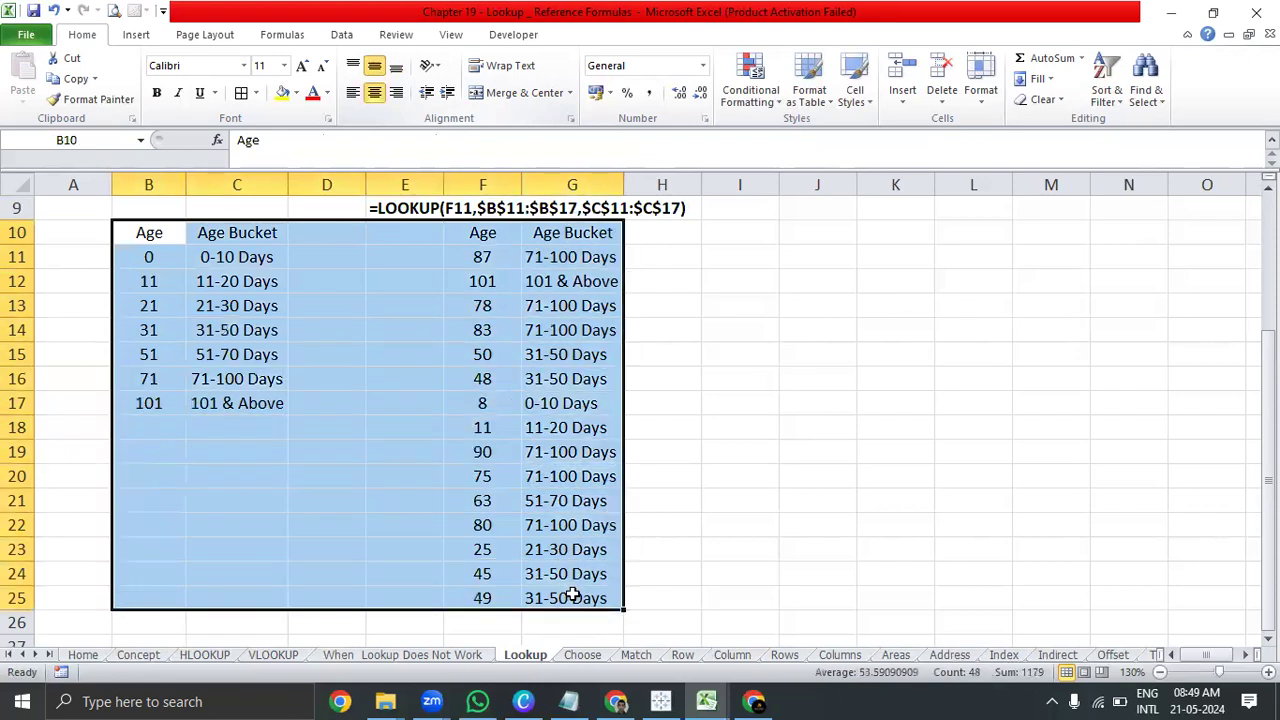
pyautogui.hotkey('ctrl', 'c')
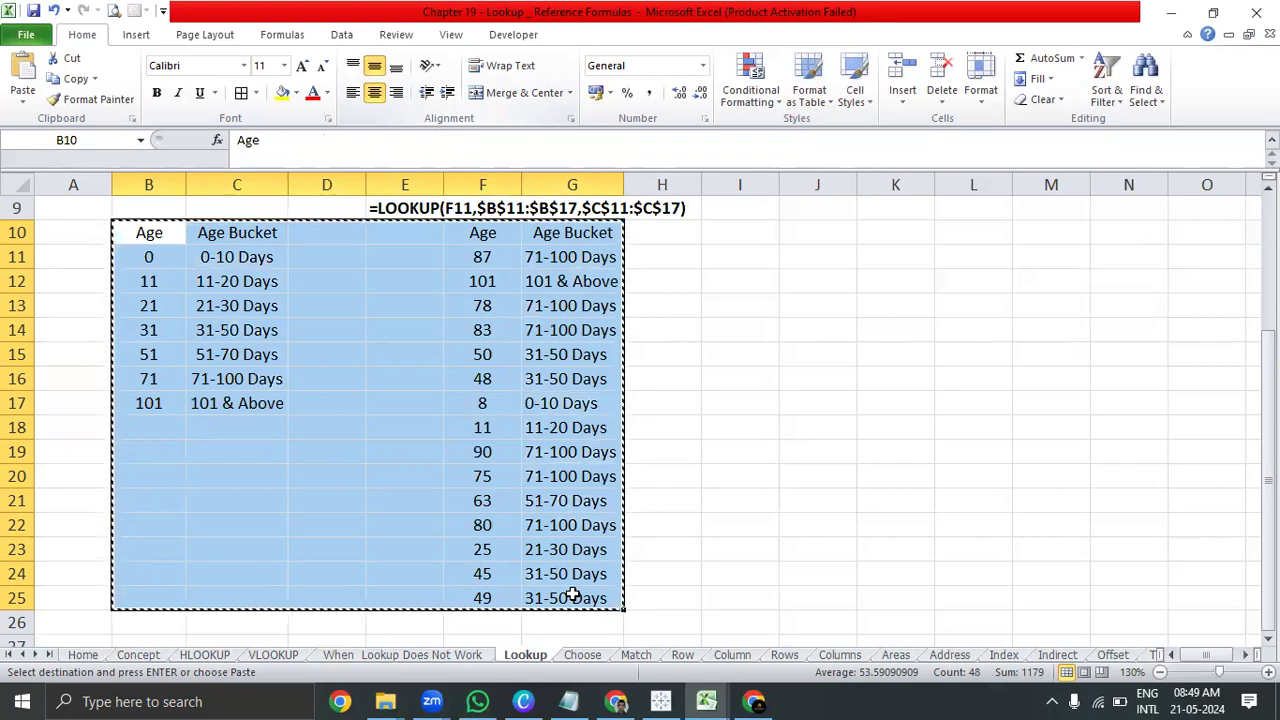
pyautogui.hotkey('alt', 'Tab')
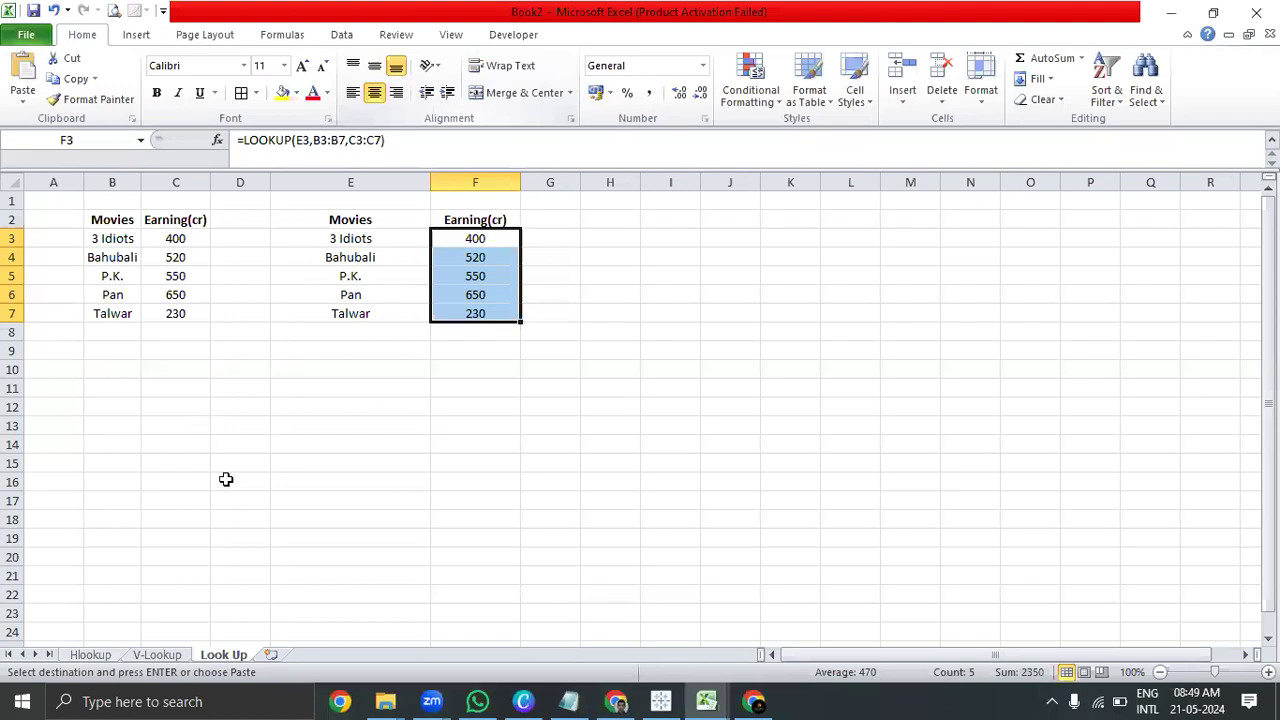
# - Insert a new blank worksheet after Look Up and return to the Look Up sheet
pyautogui.click(276, 656)
pyautogui.doubleClick(276, 656)
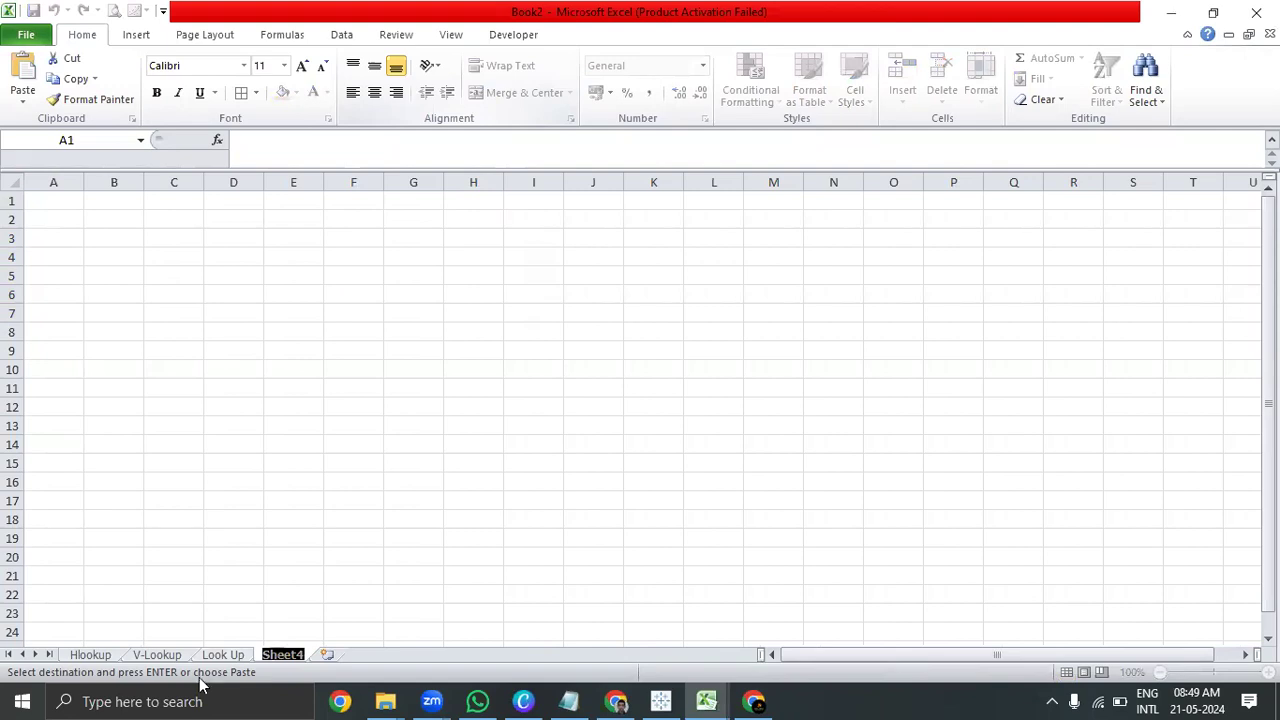
pyautogui.click(224, 655)
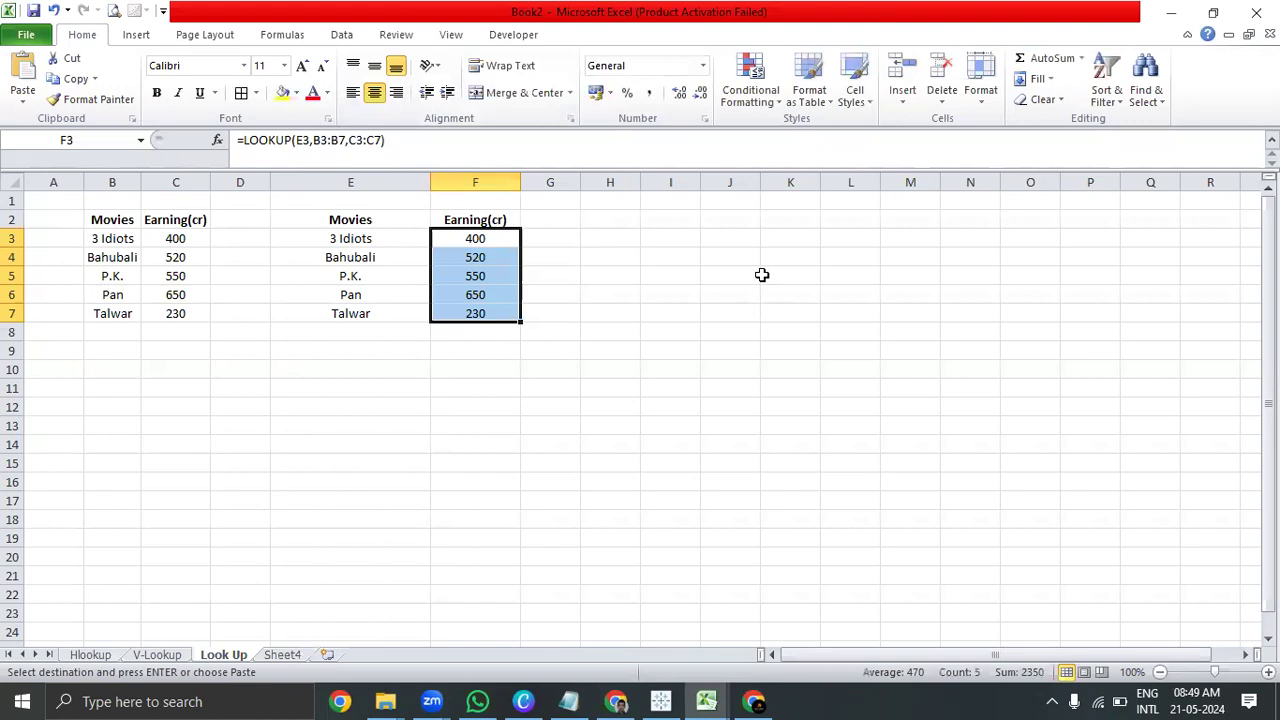
# - Paste the copied age-bucket data as values only, starting at I2 on the Look Up sheet
pyautogui.click(664, 225)
pyautogui.hotkey('ctrl', 'alt', 'v')
pyautogui.press('v')
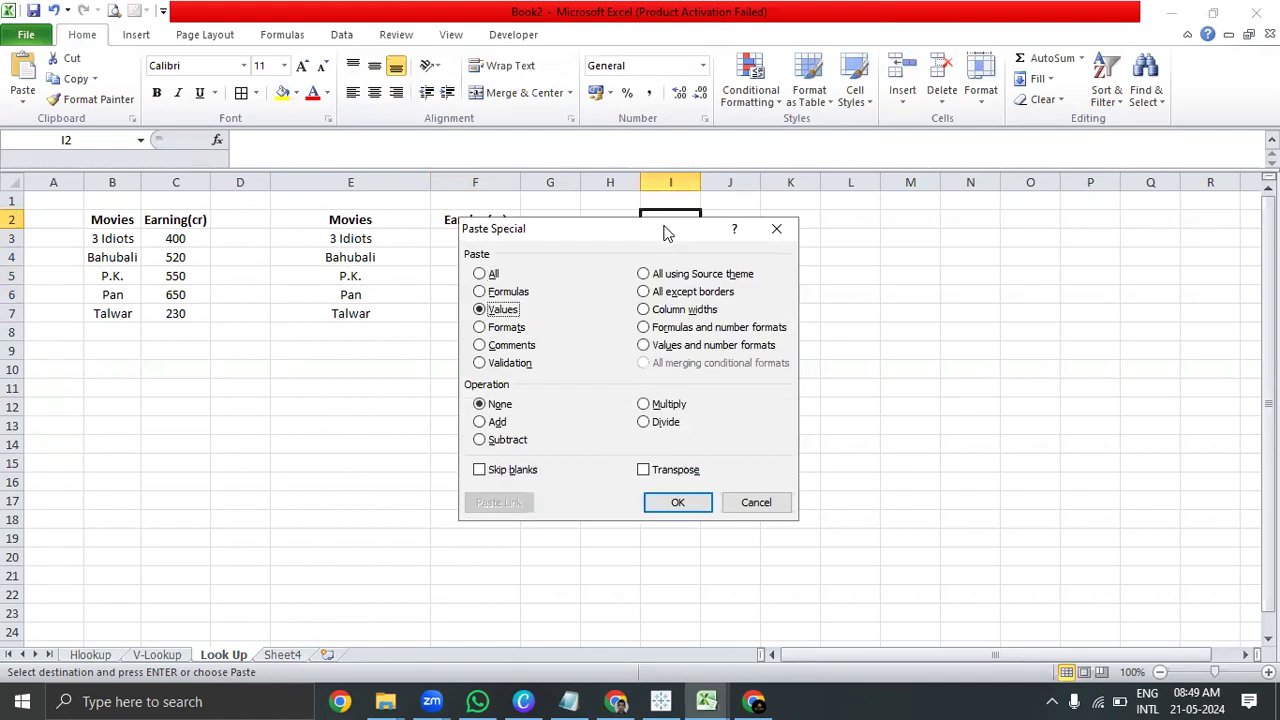
pyautogui.press('Return')
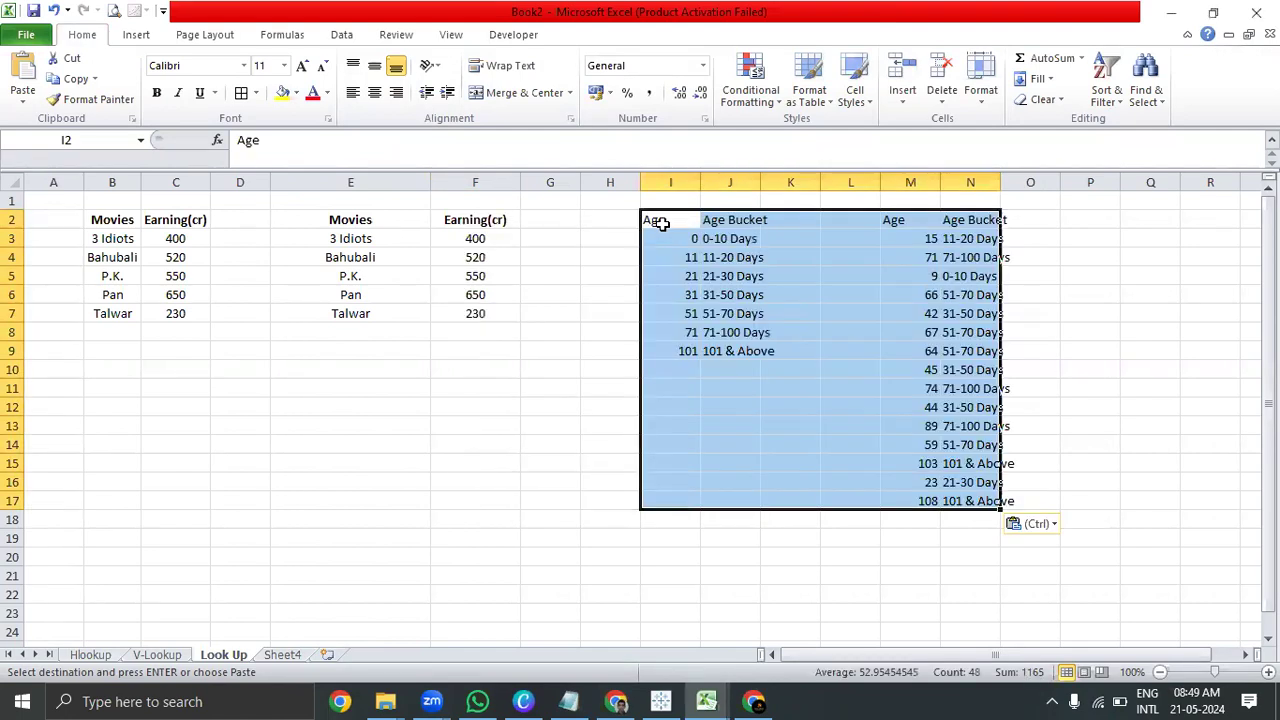
# - AutoFit the column widths of the pasted data and widen column I
pyautogui.press('Escape')
pyautogui.press('alt')
pyautogui.press('h')
pyautogui.press('o')
pyautogui.press('i')
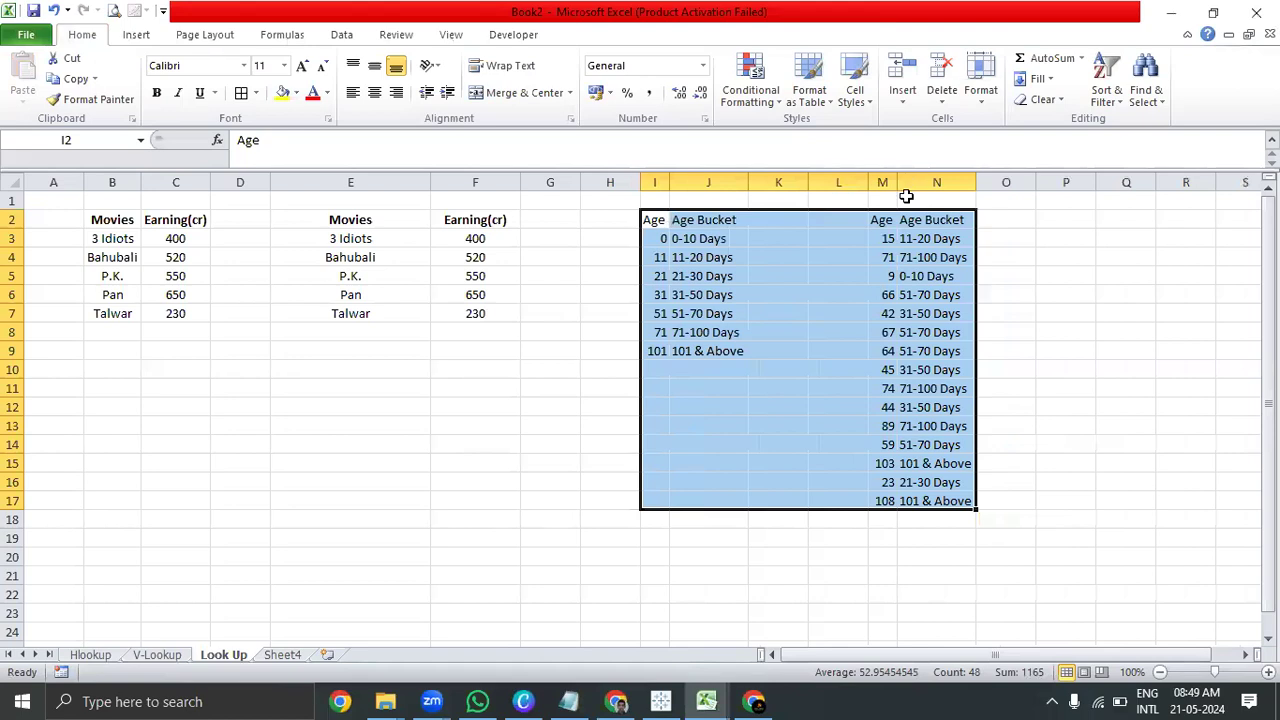
pyautogui.moveTo(669, 182); pyautogui.dragTo(710, 182)
pyautogui.click(720, 257)
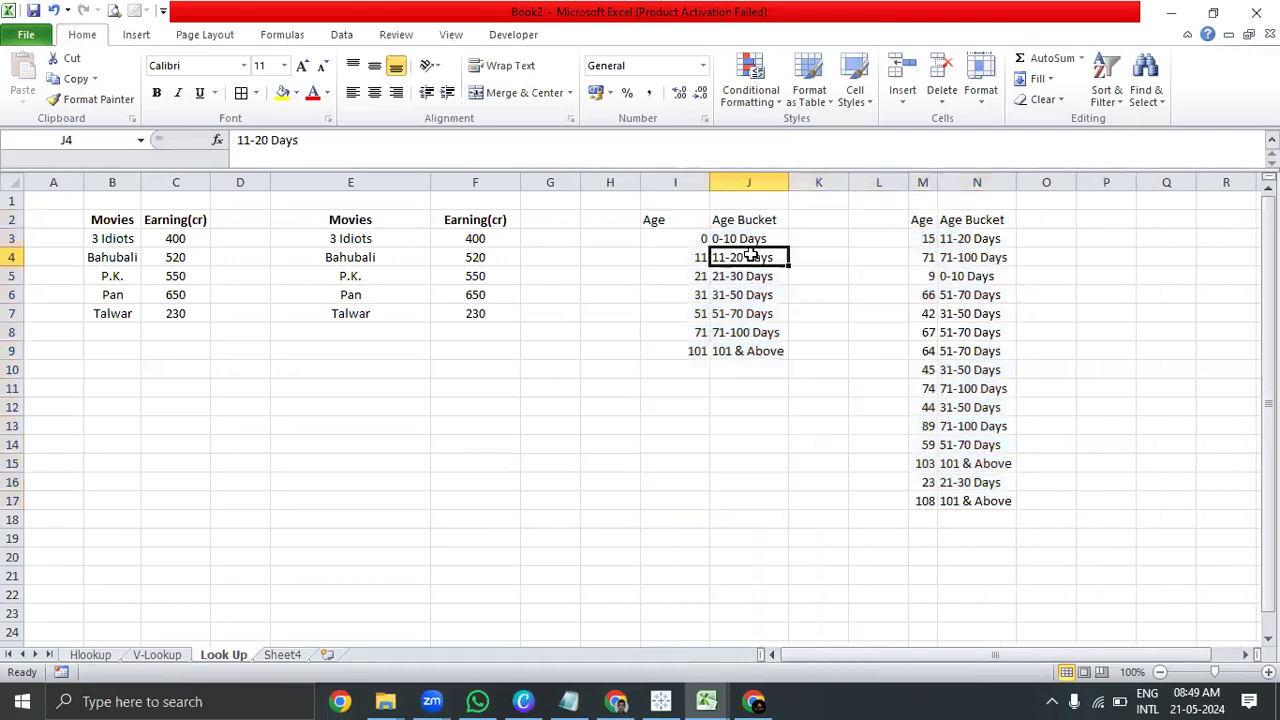
# - Center the reference table I2:J9 both horizontally and vertically
pyautogui.moveTo(662, 224); pyautogui.dragTo(748, 352)
pyautogui.click(374, 92)
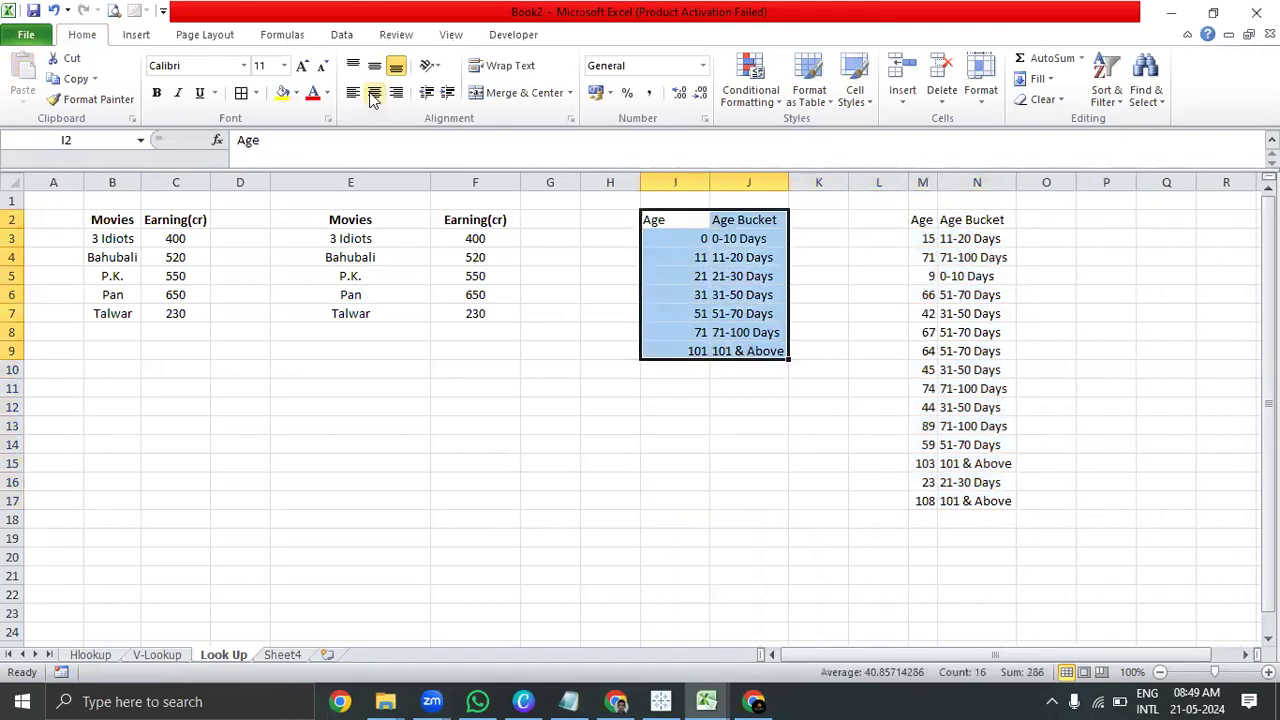
pyautogui.click(374, 65)
# - Clear the pasted Age Bucket values in N3:N17
pyautogui.moveTo(978, 242); pyautogui.dragTo(1006, 503)
pyautogui.press('Delete')
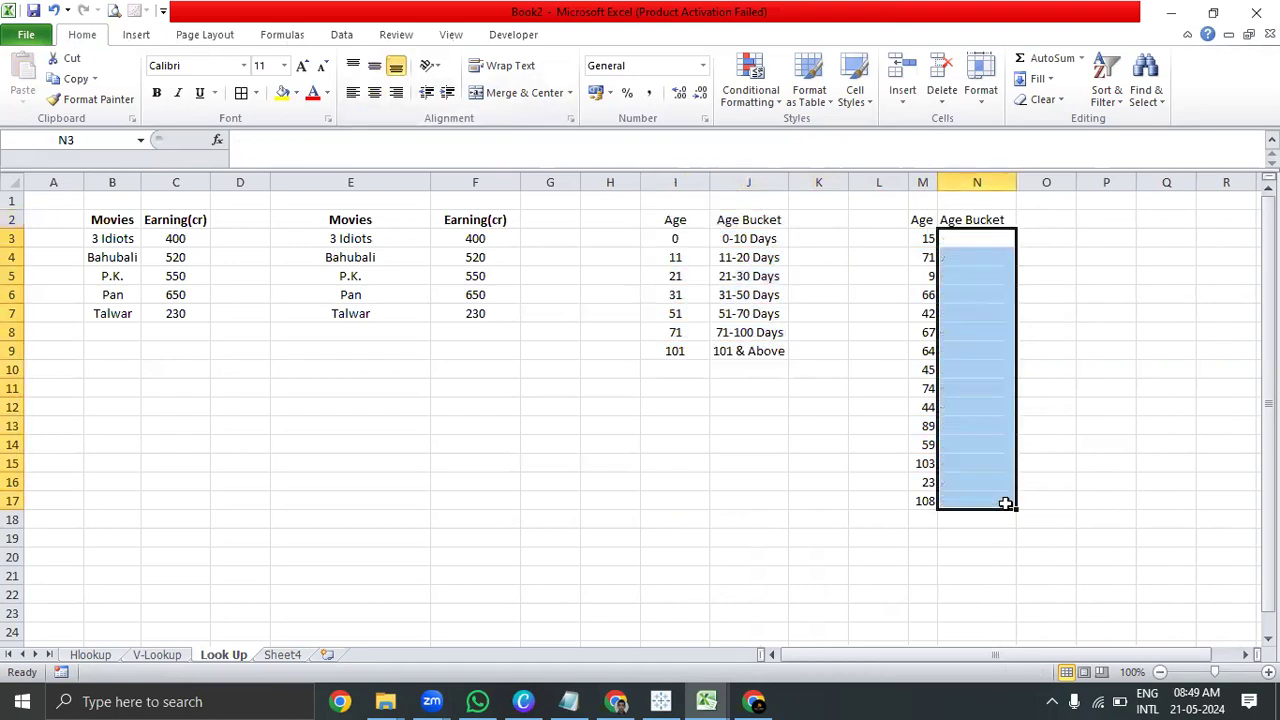
# - Center the Age and Age Bucket table M2:N17 horizontally and widen column M
pyautogui.press('Up')
pyautogui.press('Left')
pyautogui.hotkey('shift', 'Right')
pyautogui.hotkey('ctrl', 'shift', 'Down')
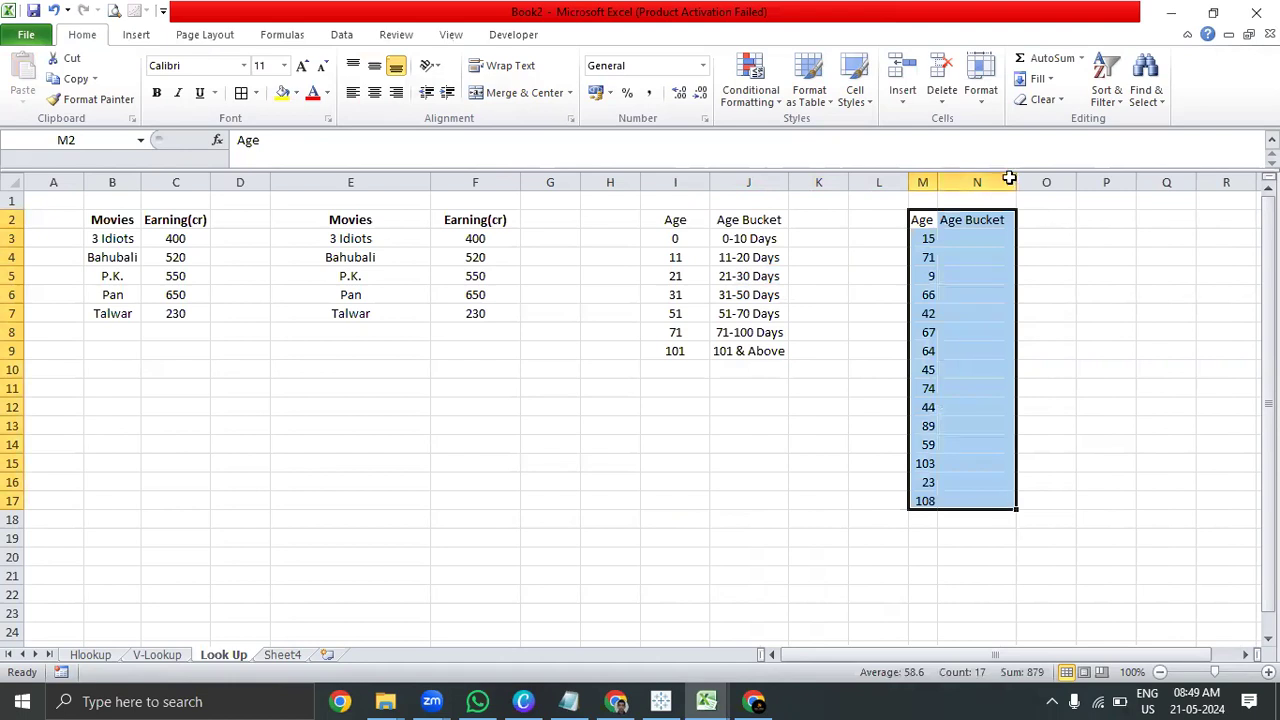
pyautogui.hotkey('alt', 'h')
pyautogui.press('a')
pyautogui.press('c')
pyautogui.moveTo(932, 181); pyautogui.dragTo(962, 181)
pyautogui.click(1018, 241)
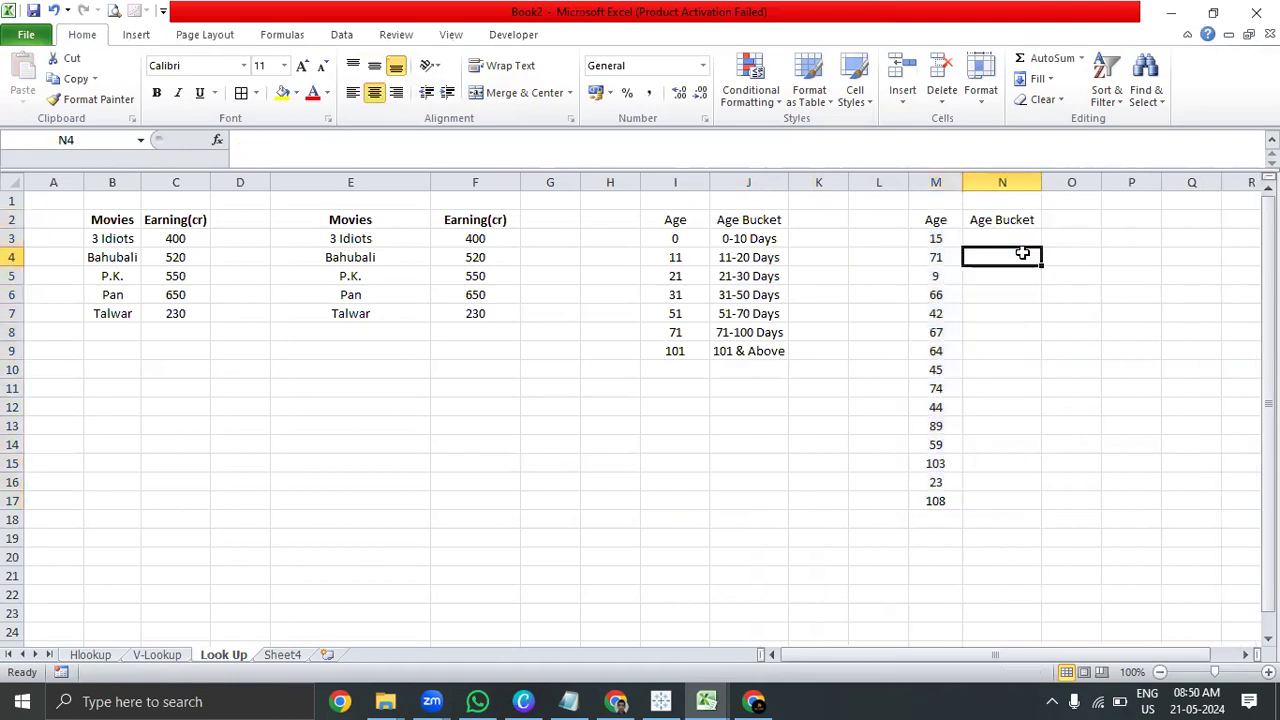
# - Compare the first Age in M3 with the matching bucket in the reference table I2:J9
pyautogui.moveTo(935, 222); pyautogui.dragTo(1000, 240)
pyautogui.click(1000, 242)
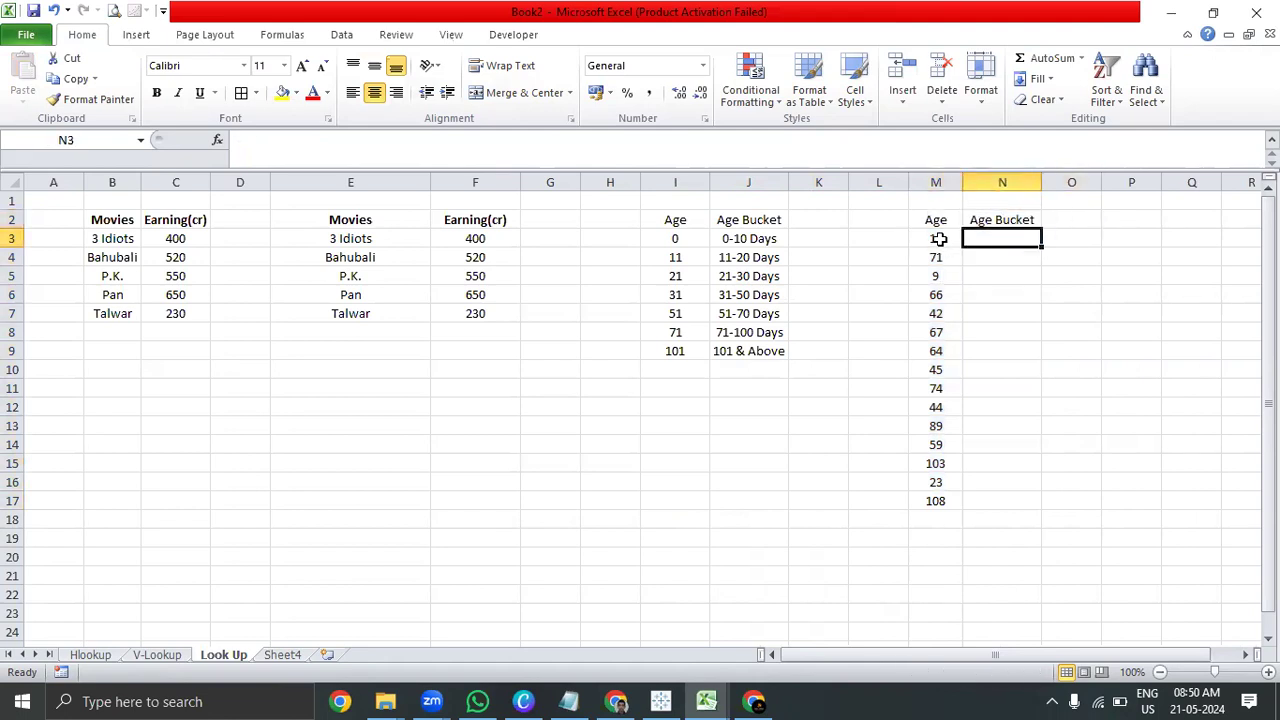
pyautogui.click(939, 239)
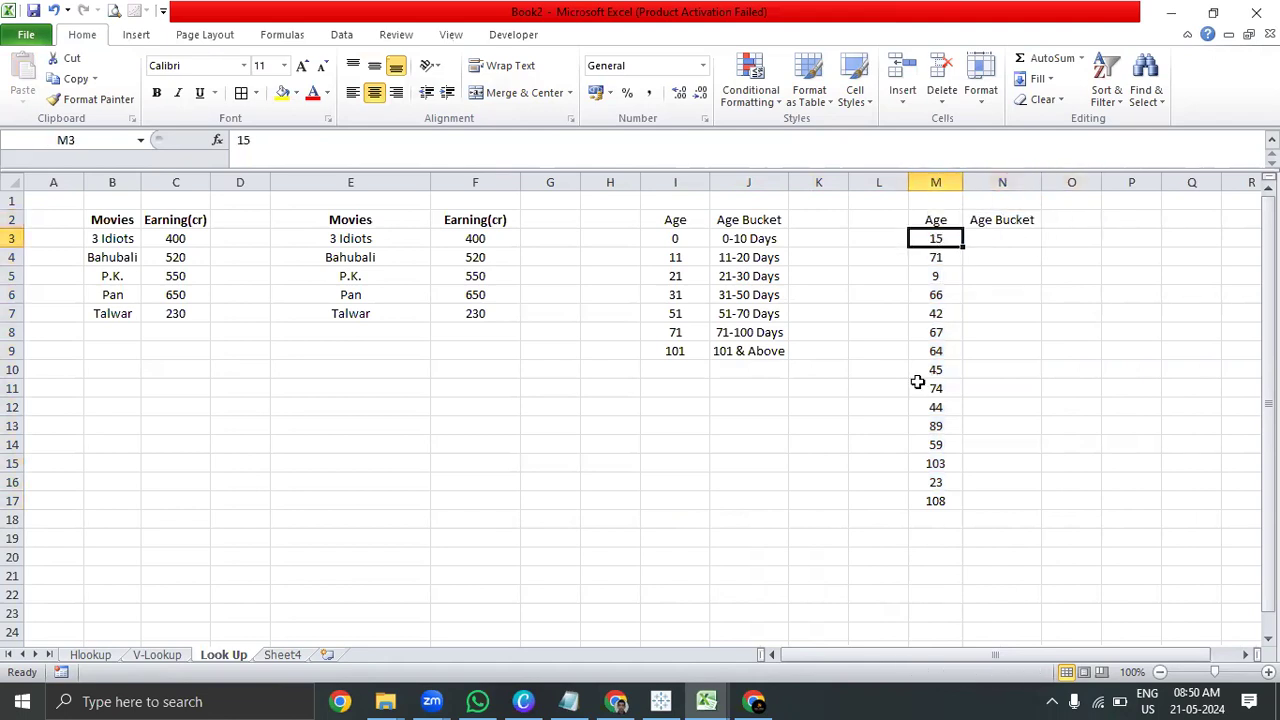
pyautogui.click(757, 259)
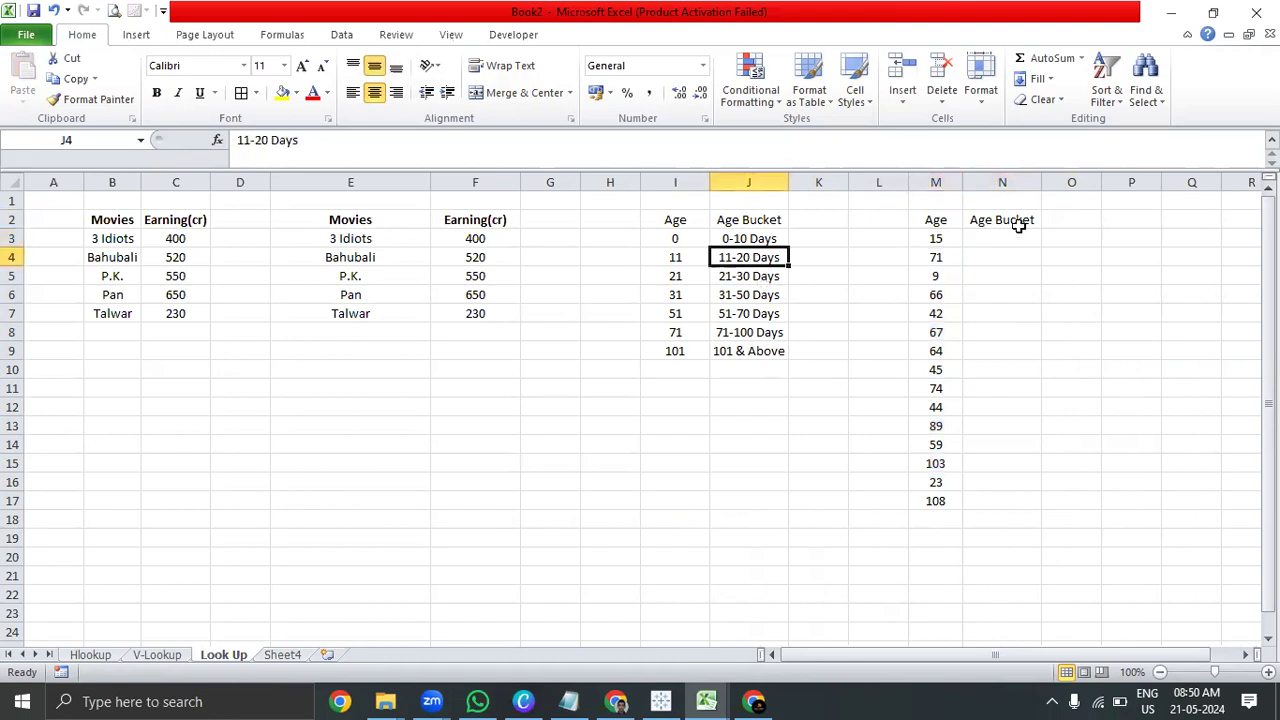
pyautogui.click(747, 281)
# - Enter =LOOKUP(M3,I3:I9,J3:J9) in N3 to return the age bucket for the first age
pyautogui.click(1016, 238)
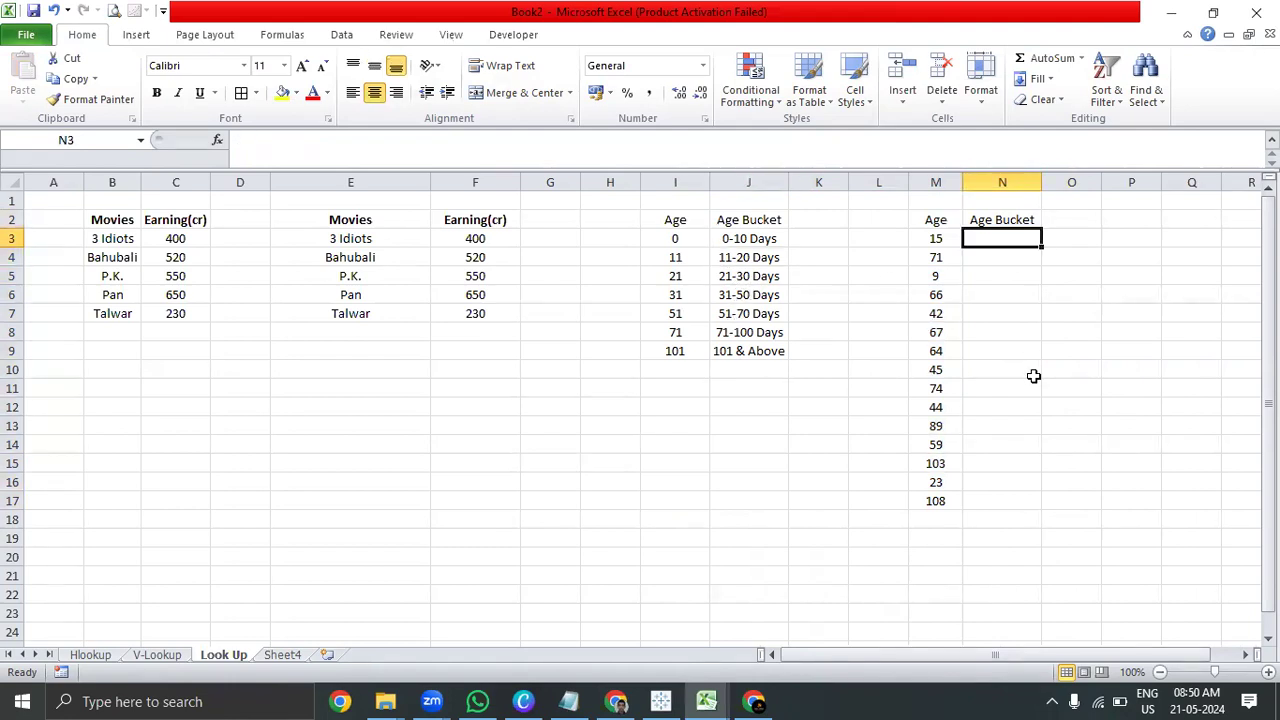
pyautogui.write('=Loo')
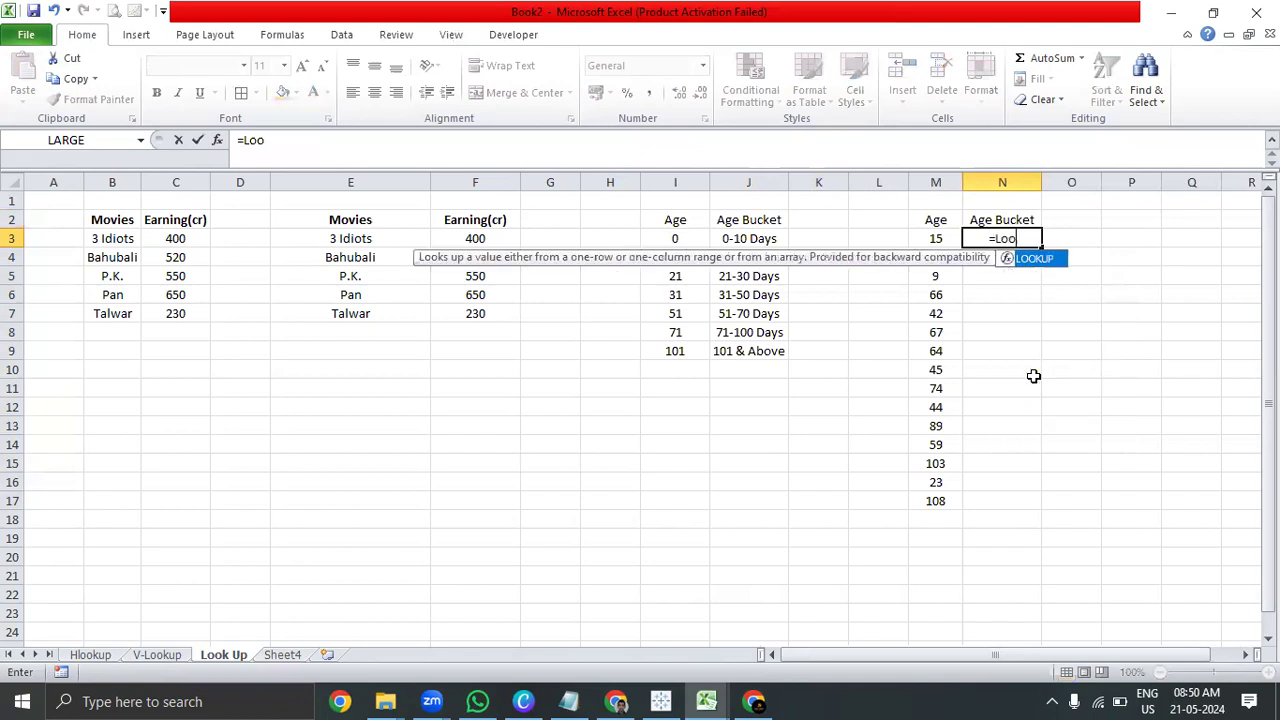
pyautogui.press('Tab')
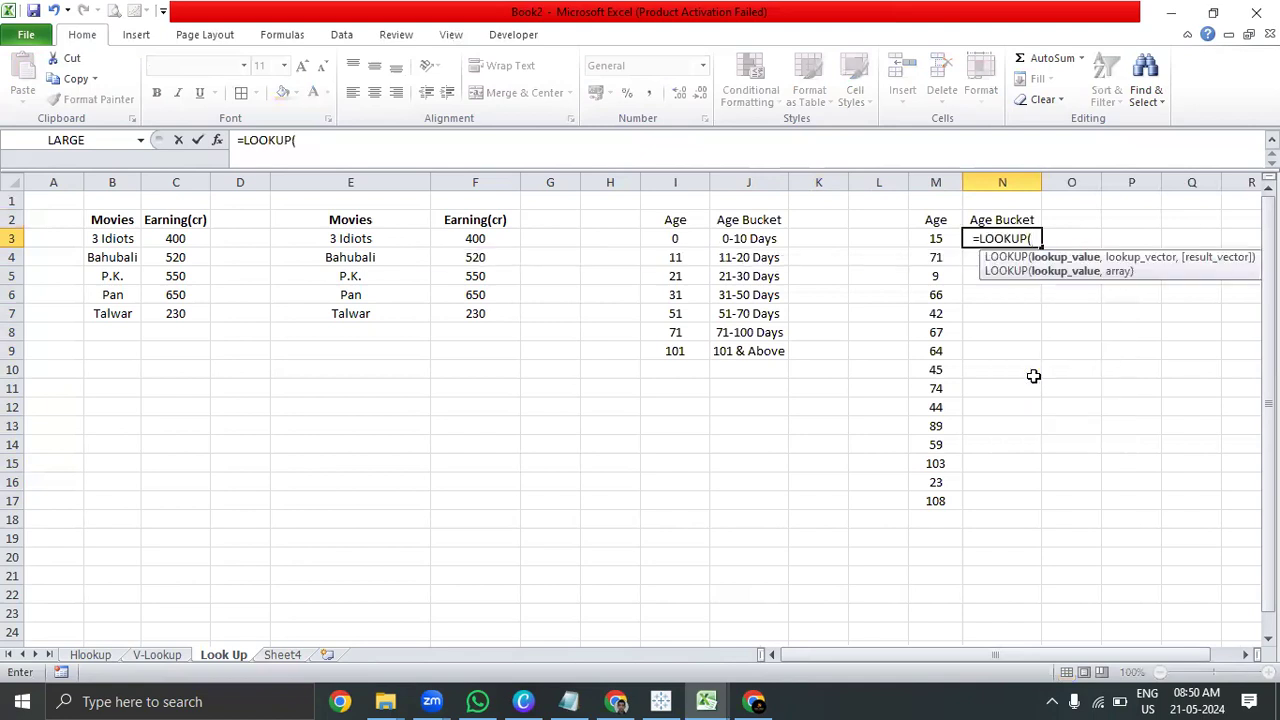
pyautogui.click(915, 240)
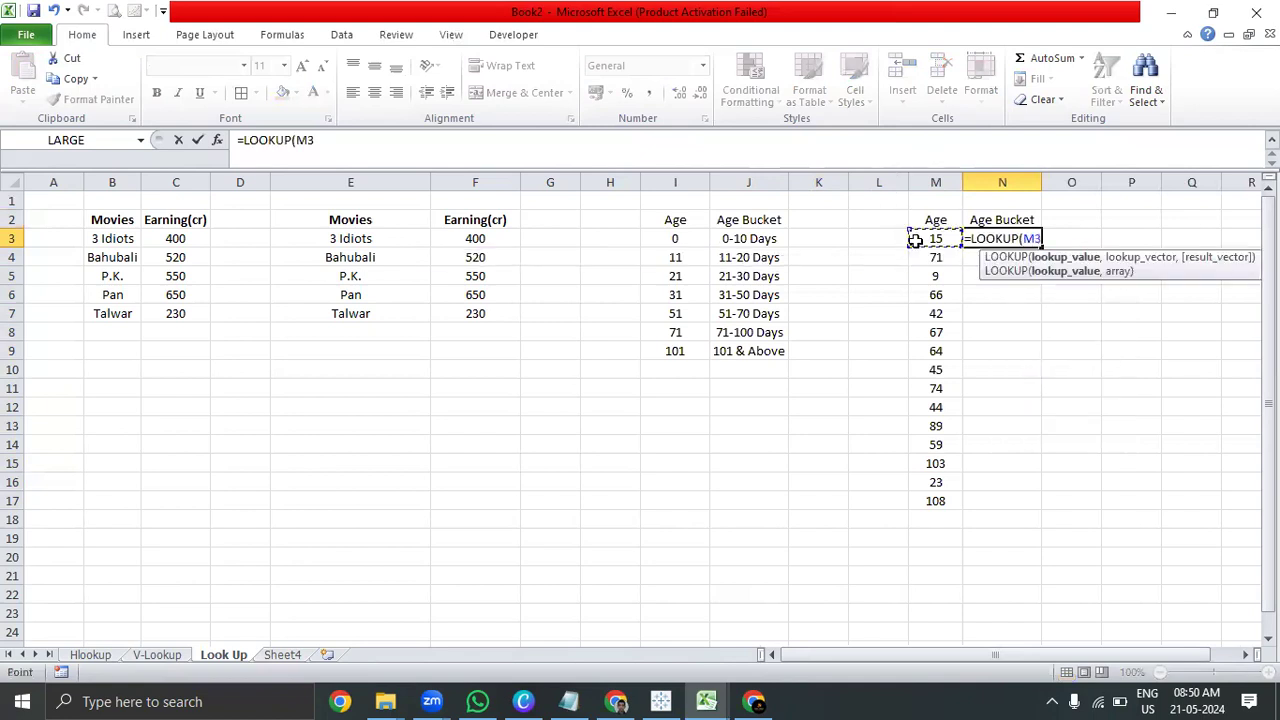
pyautogui.write(',')
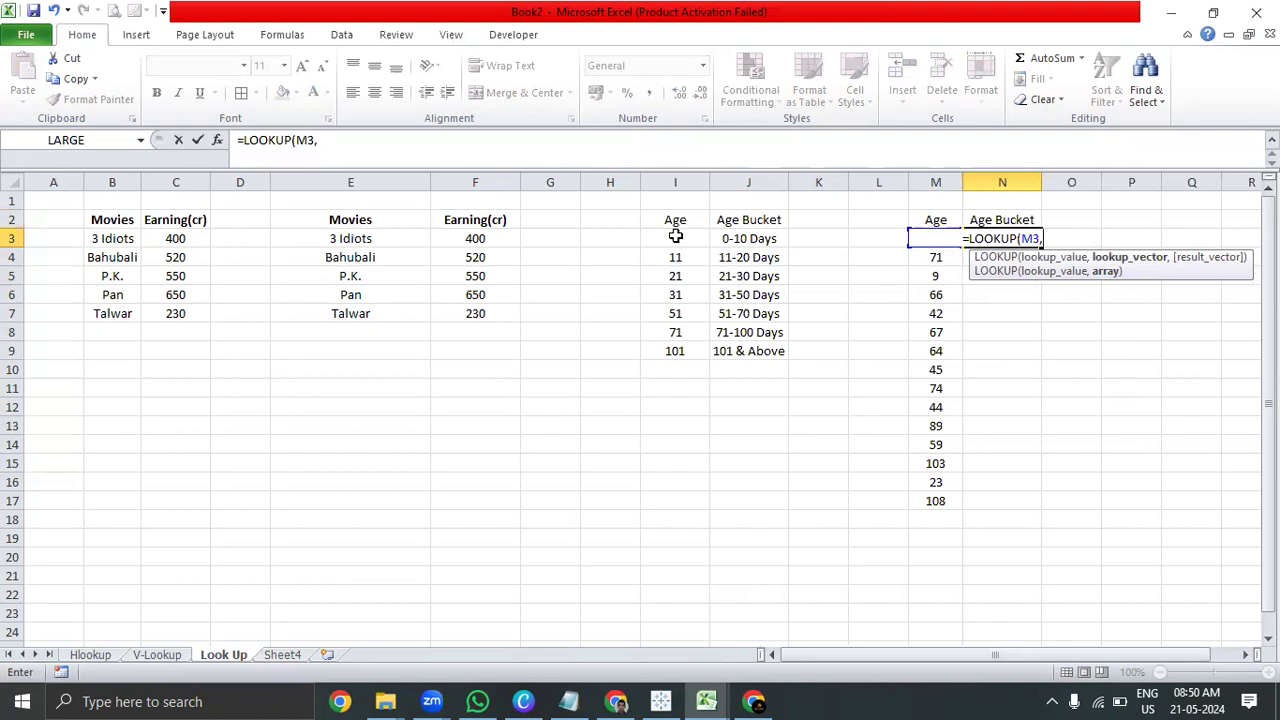
pyautogui.moveTo(676, 236); pyautogui.dragTo(680, 347)
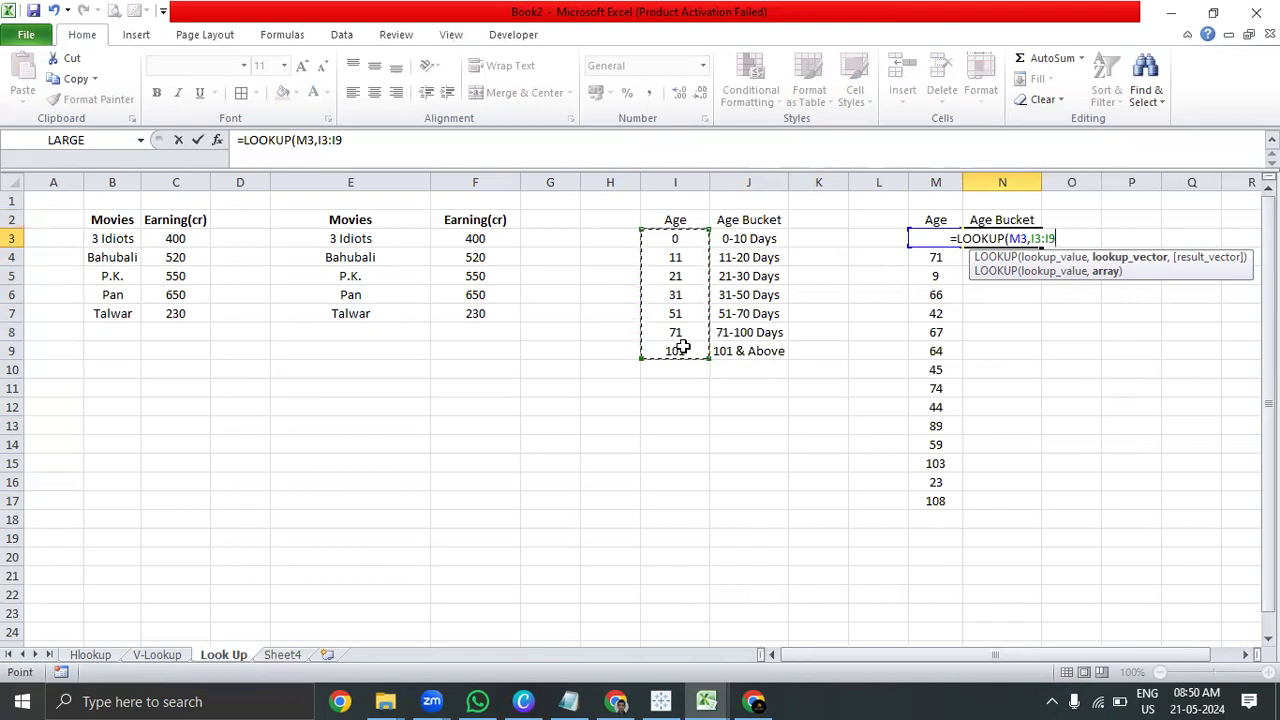
pyautogui.write(',')
pyautogui.moveTo(770, 238); pyautogui.dragTo(773, 349)
pyautogui.write(')')
pyautogui.press('Return')
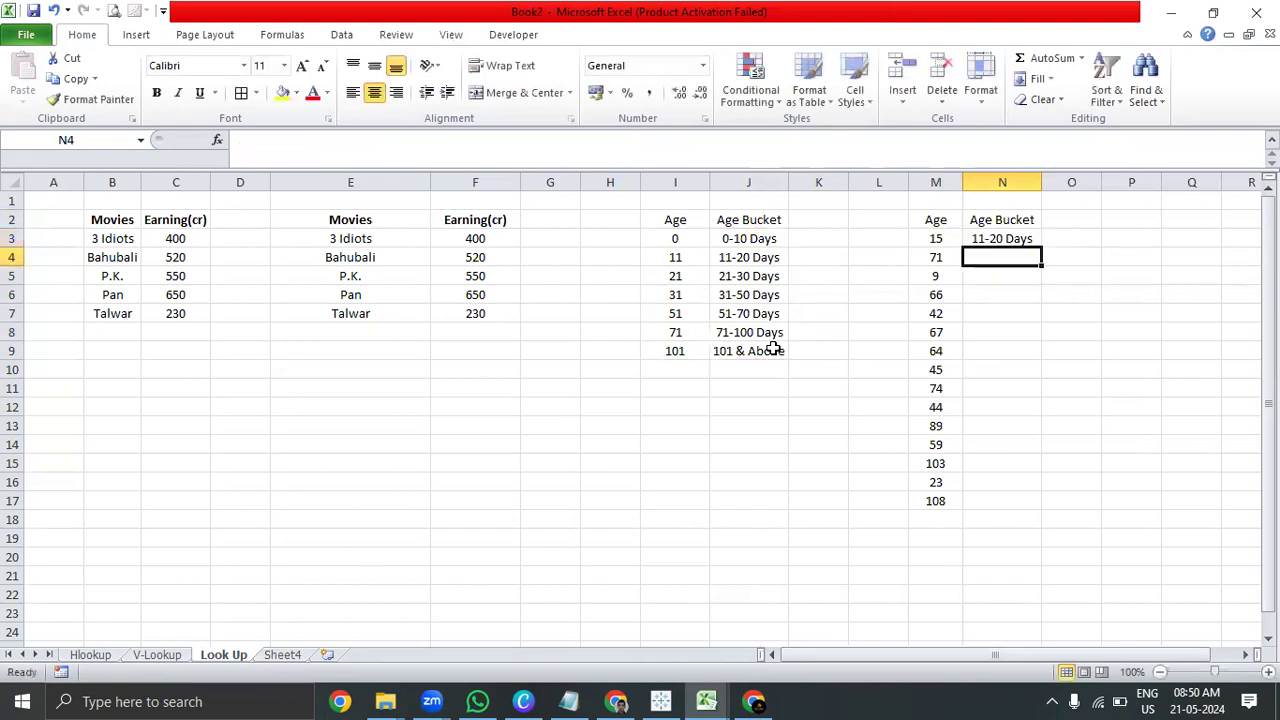
# - Fill the LOOKUP formula from N3 down through N17
pyautogui.press('Up')
pyautogui.press('Left')
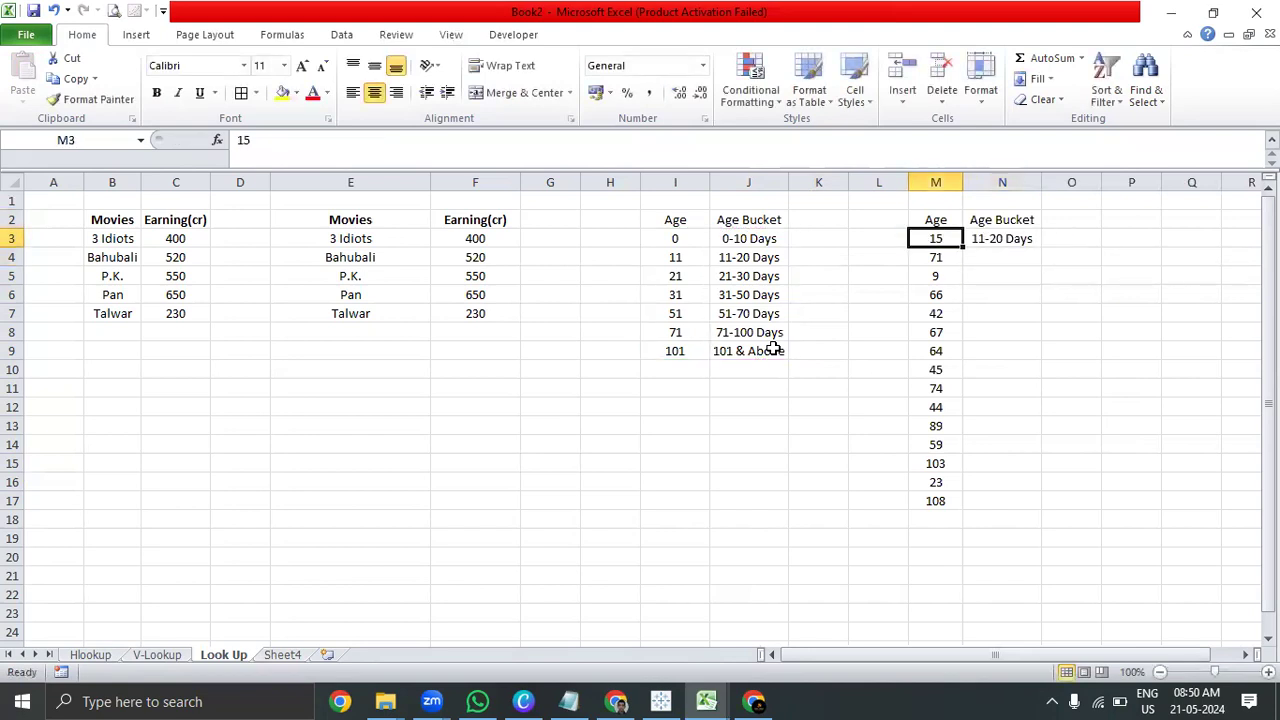
pyautogui.hotkey('ctrl', 'Down')
pyautogui.press('Right')
pyautogui.hotkey('ctrl', 'shift', 'Up')
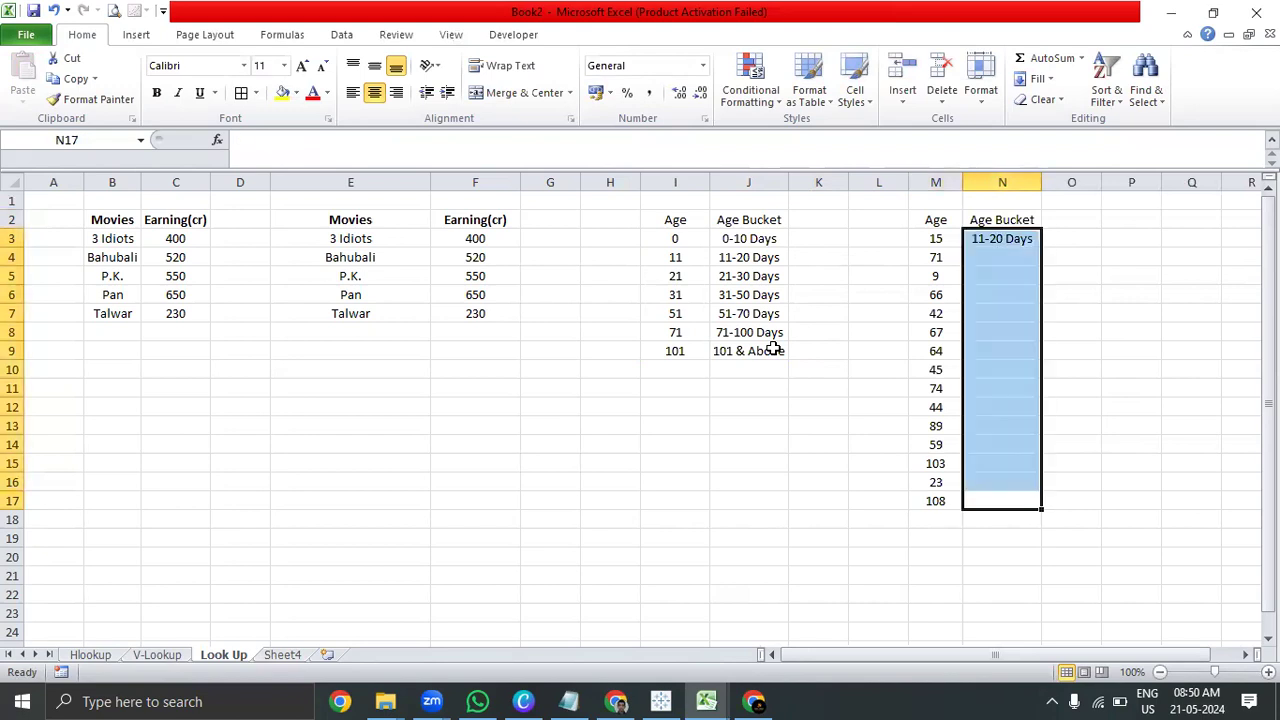
pyautogui.hotkey('ctrl', 'd')
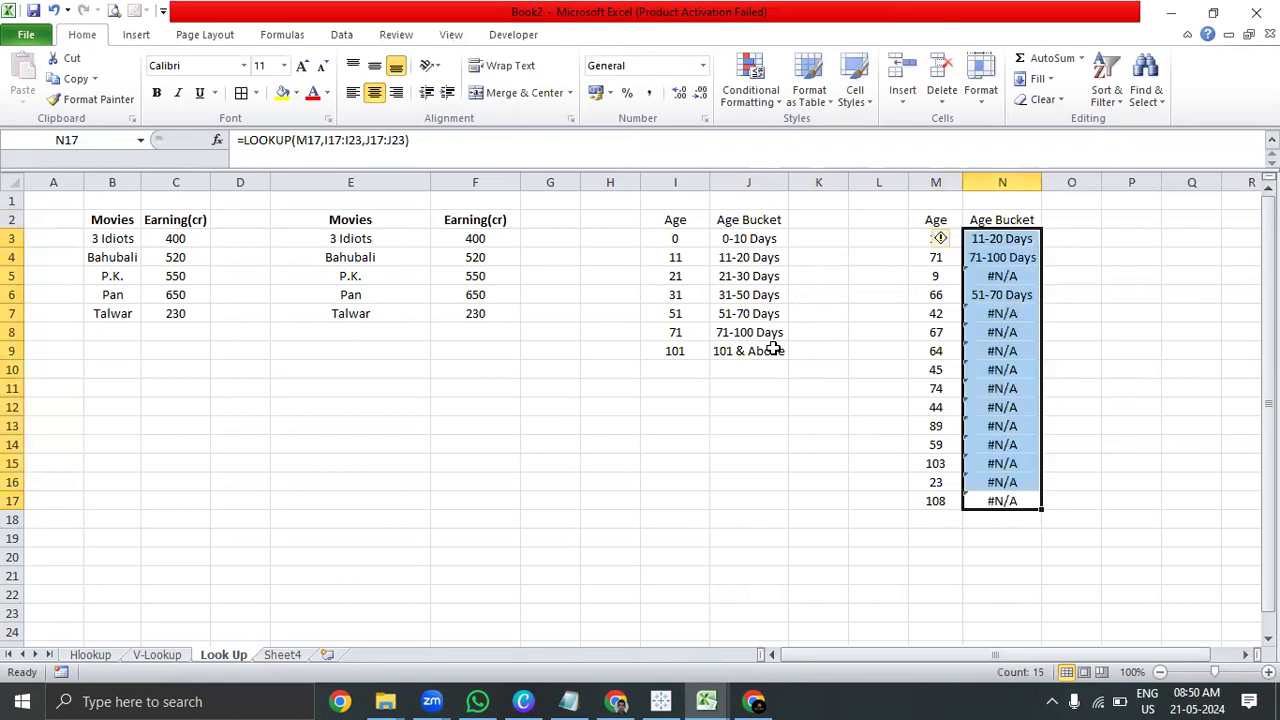
# - Ignore the error-checking warnings on the formula cells N5:N17
pyautogui.press('Down')
pyautogui.press('Up')
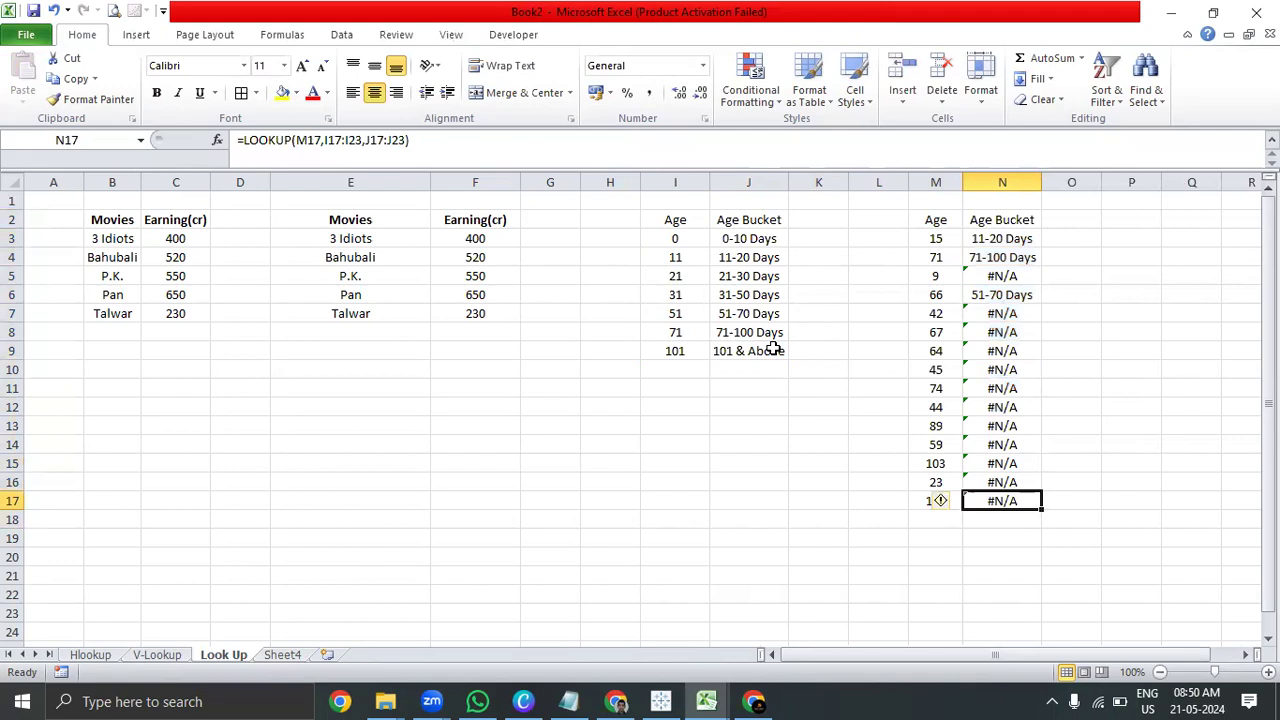
pyautogui.hotkey('shift', 'Up')
pyautogui.hotkey('shift', 'Up')
pyautogui.hotkey('shift', 'Up')
pyautogui.hotkey('shift', 'Up')
pyautogui.hotkey('shift', 'Up')
pyautogui.hotkey('shift', 'Up')
pyautogui.hotkey('shift', 'Up')
pyautogui.hotkey('shift', 'Up')
pyautogui.hotkey('shift', 'Up')
pyautogui.hotkey('shift', 'Up')
pyautogui.hotkey('shift', 'Up')
pyautogui.hotkey('shift', 'Up')
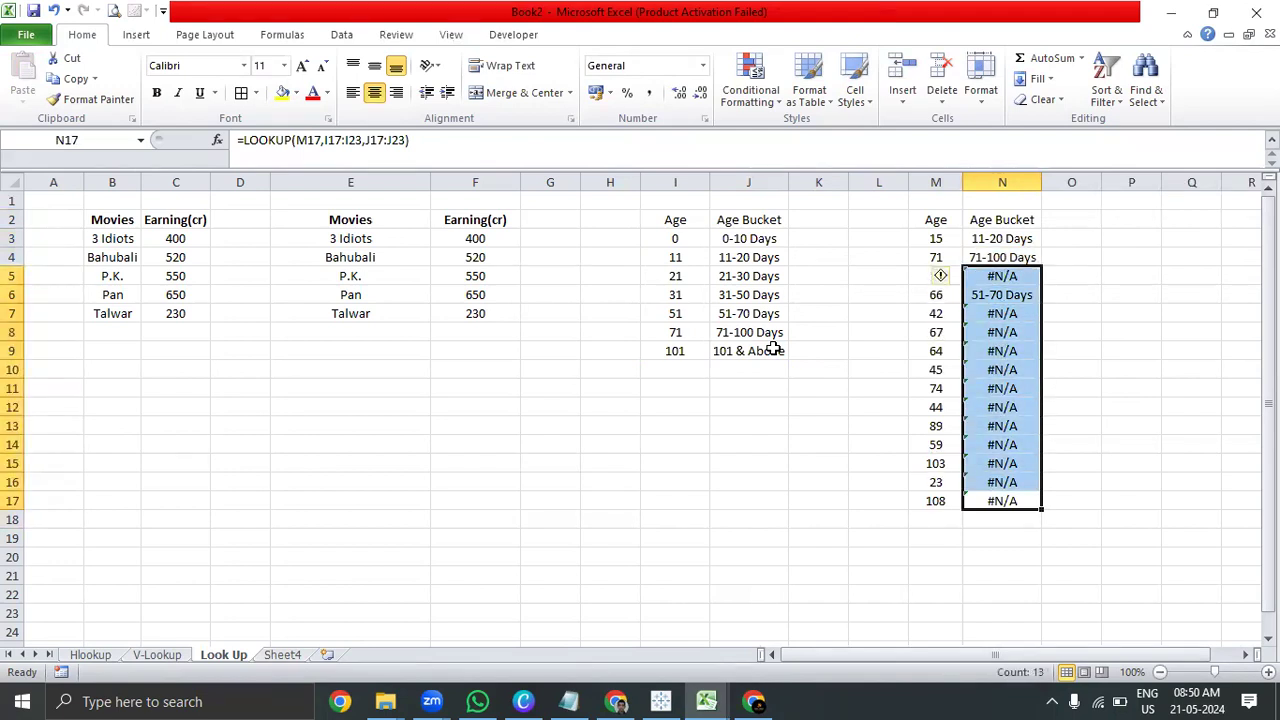
pyautogui.click(940, 277)
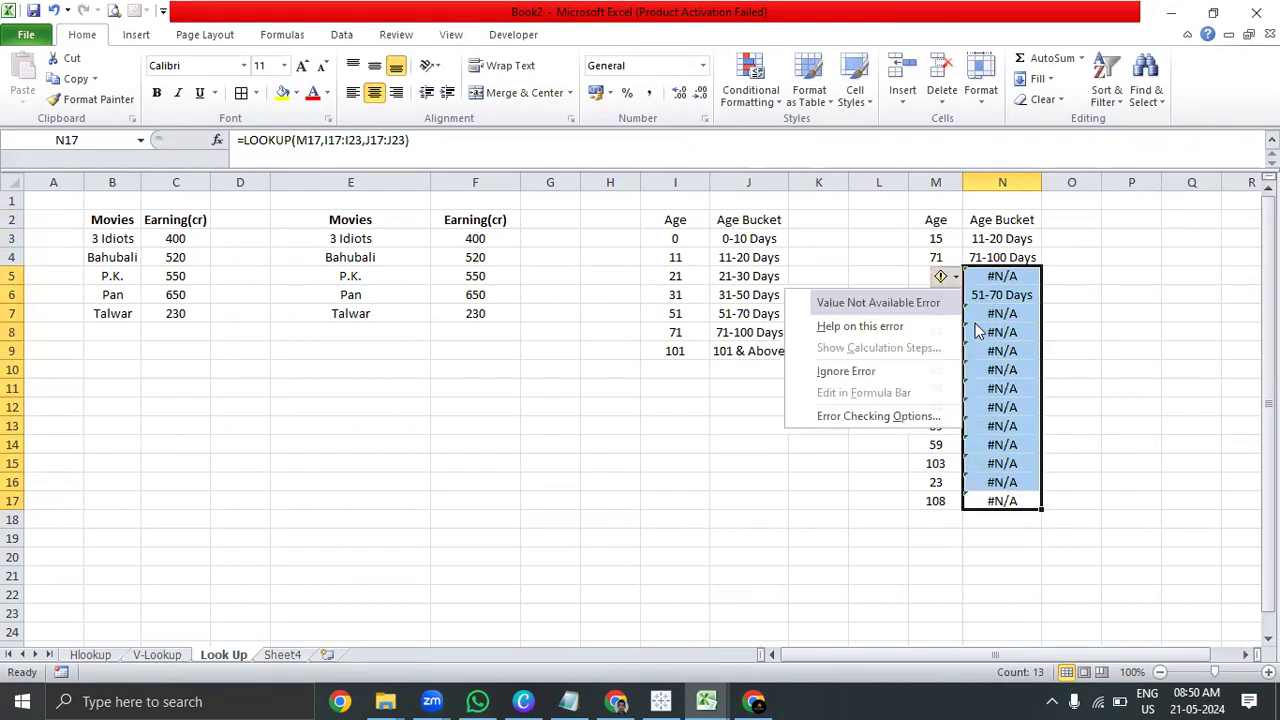
pyautogui.click(914, 371)
# - Check the #N/A results in N5:N17 and inspect the cell references of the formula in N5
pyautogui.click(1045, 275)
pyautogui.moveTo(1000, 276); pyautogui.dragTo(1037, 497)
pyautogui.click(1008, 274)
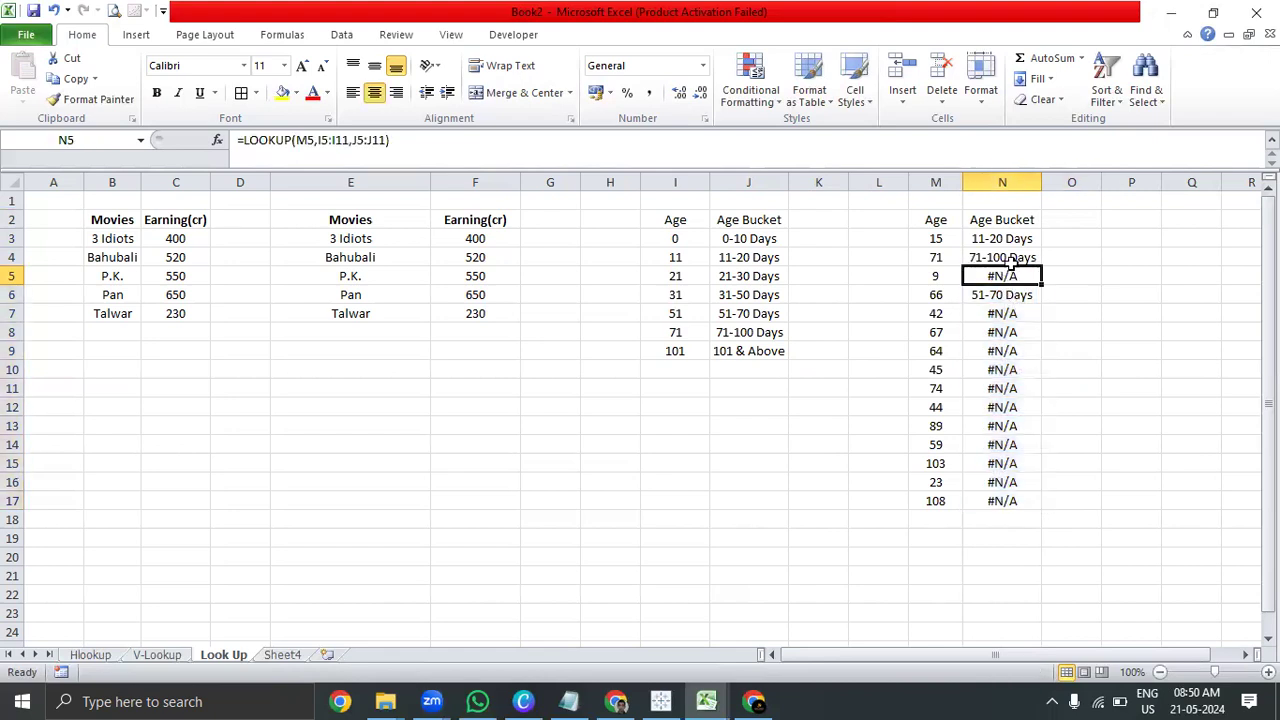
# - Examine the LOOKUP formulas down the Age Bucket column, comparing cells N3, N5, N7, N10 and N17
pyautogui.click(1002, 313)
pyautogui.click(1004, 369)
pyautogui.click(1004, 426)
pyautogui.click(1004, 500)
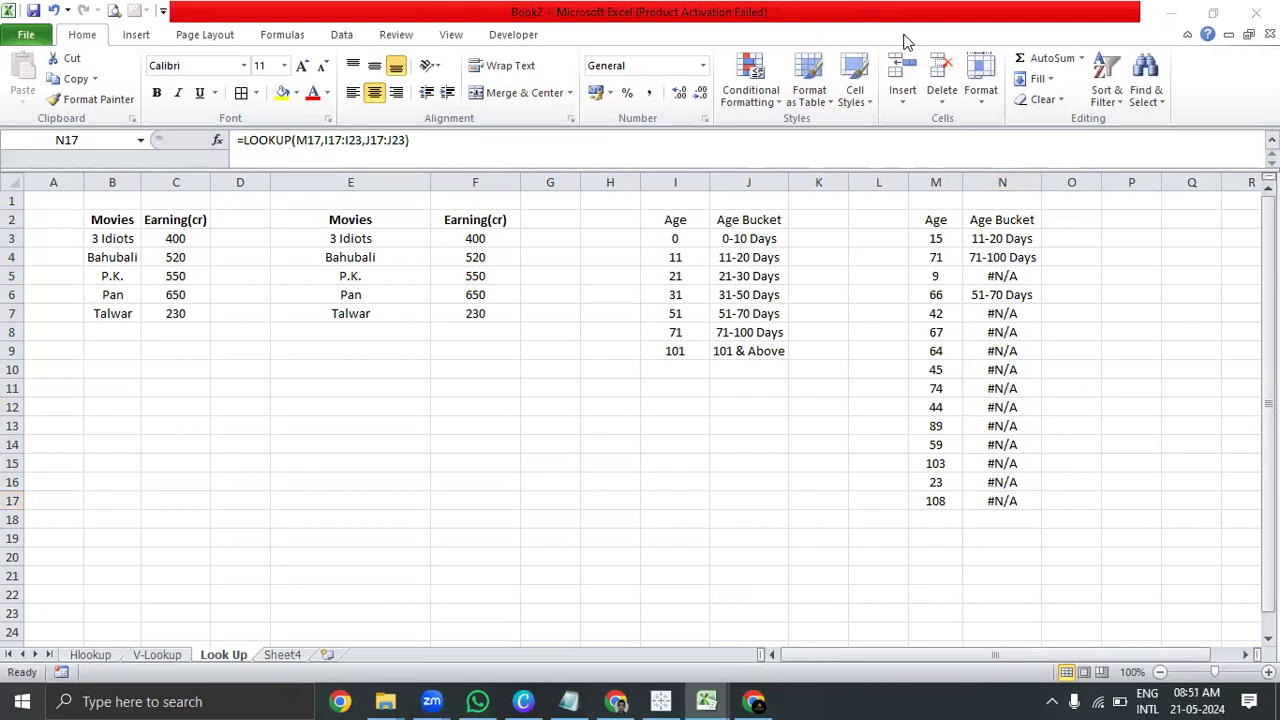
pyautogui.click(1024, 230)
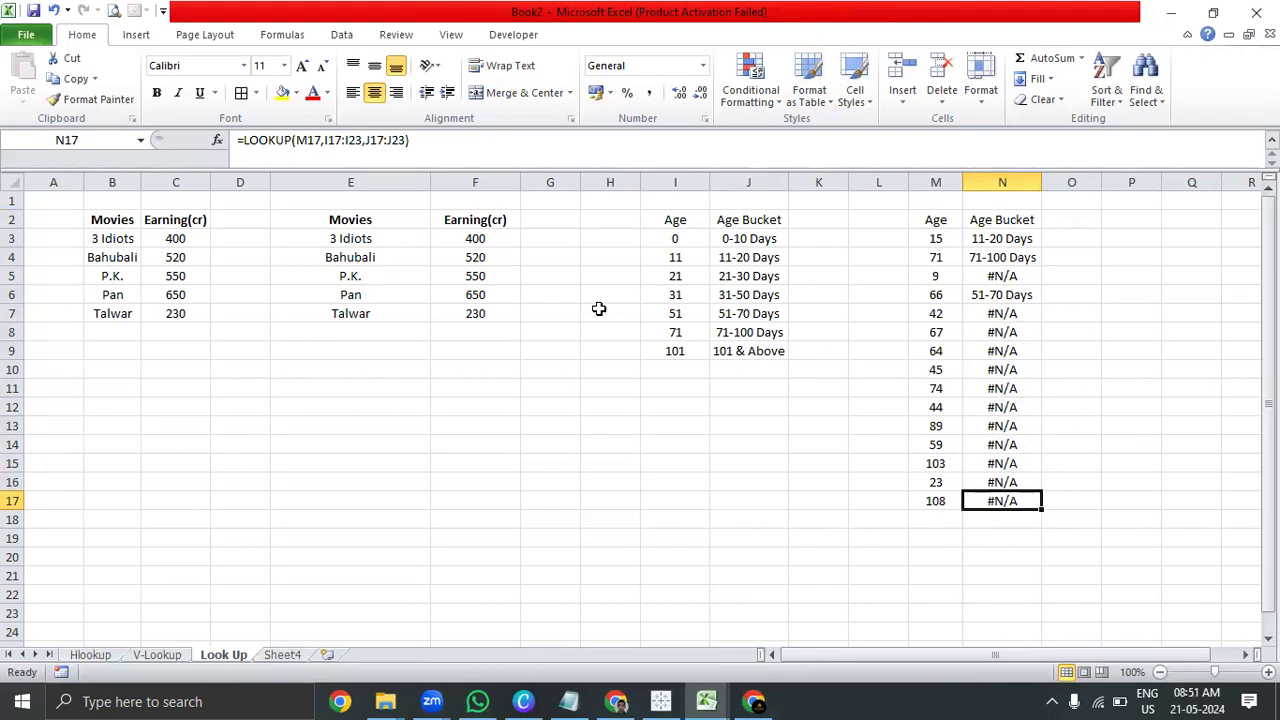
pyautogui.click(748, 355)
pyautogui.click(1003, 500)
pyautogui.click(1000, 370)
pyautogui.click(1000, 313)
pyautogui.click(1000, 276)
pyautogui.click(1003, 238)
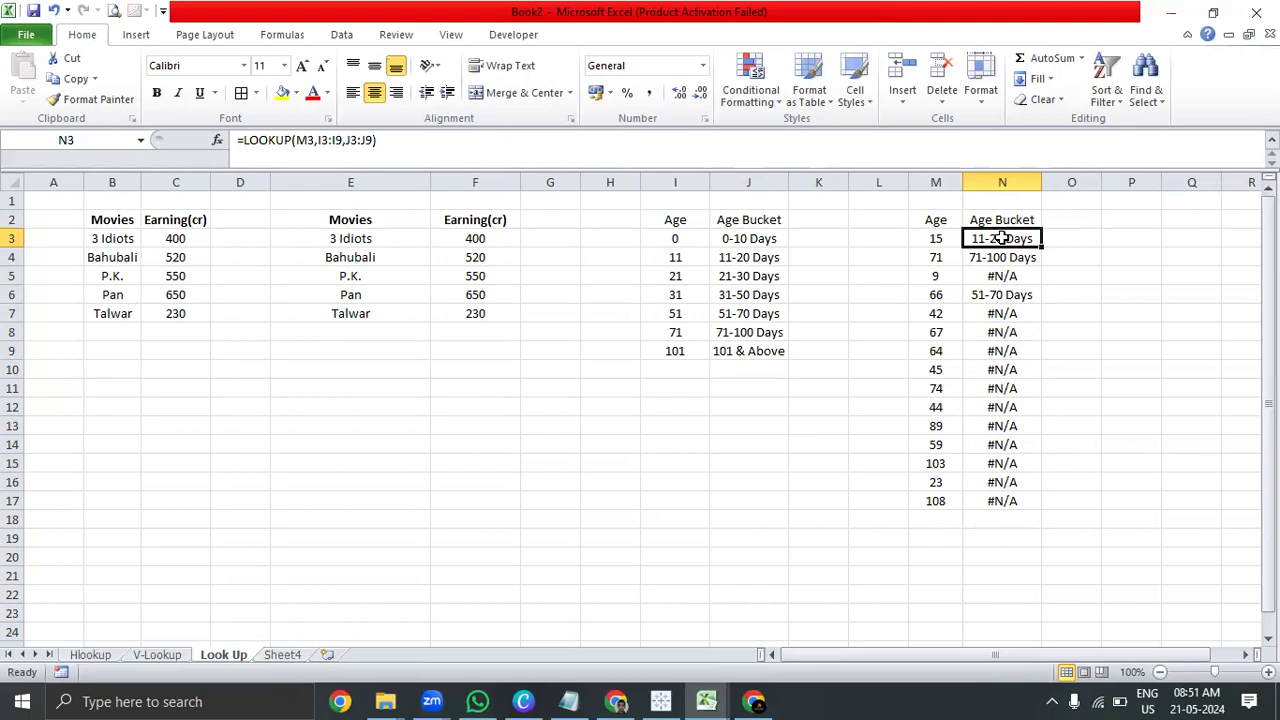
pyautogui.click(587, 39)
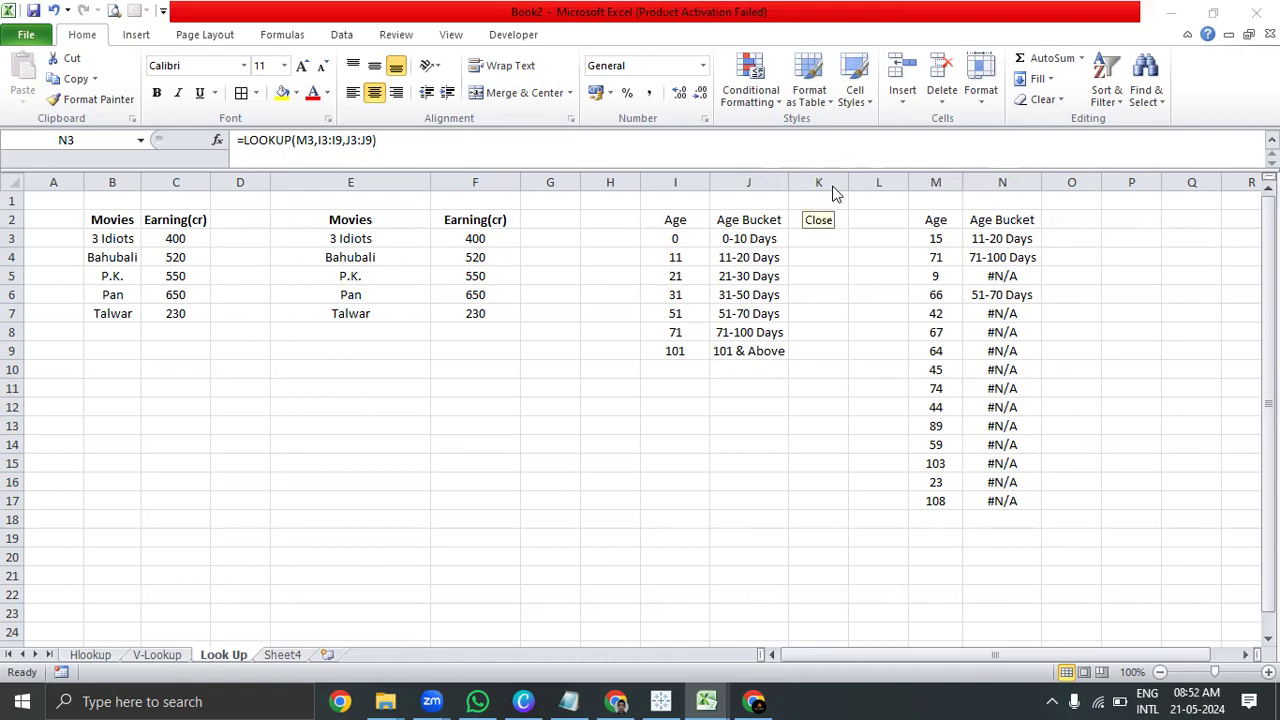
# - Compare the lookup and result ranges referenced by the LOOKUP formulas in N3 and N7, and review the ages in M3:M17
pyautogui.click(1009, 275)
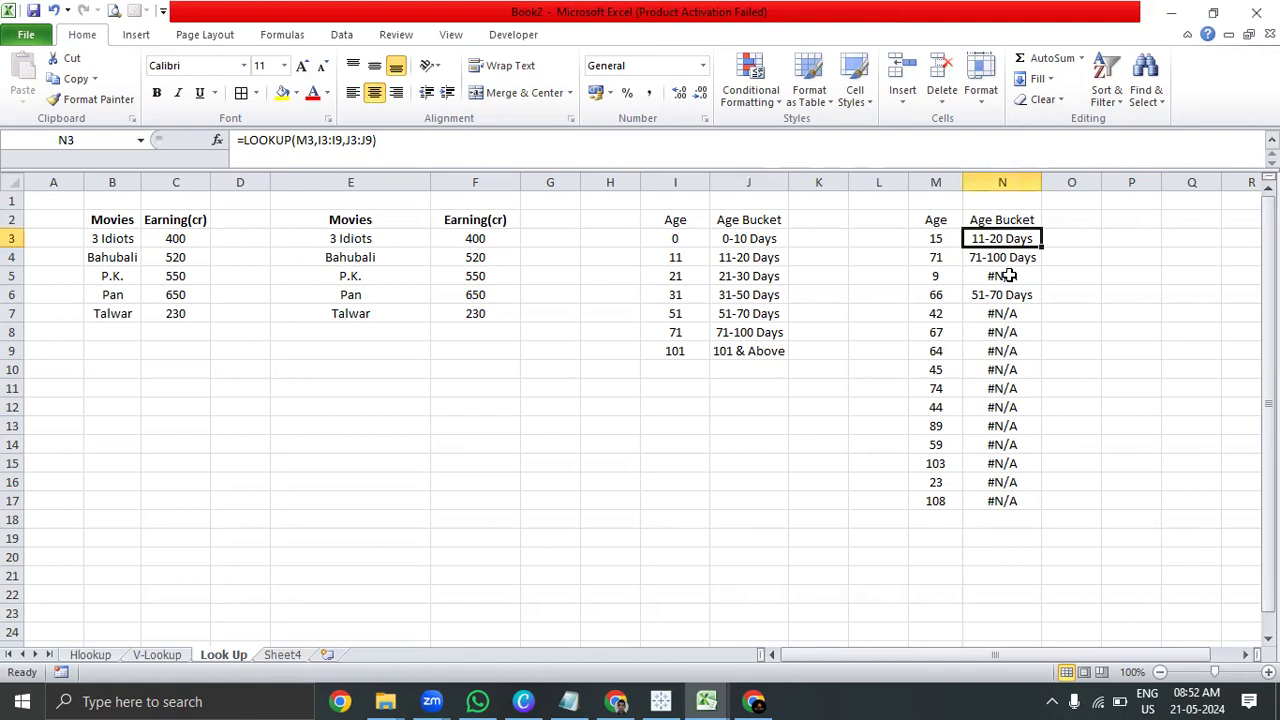
pyautogui.press('F2')
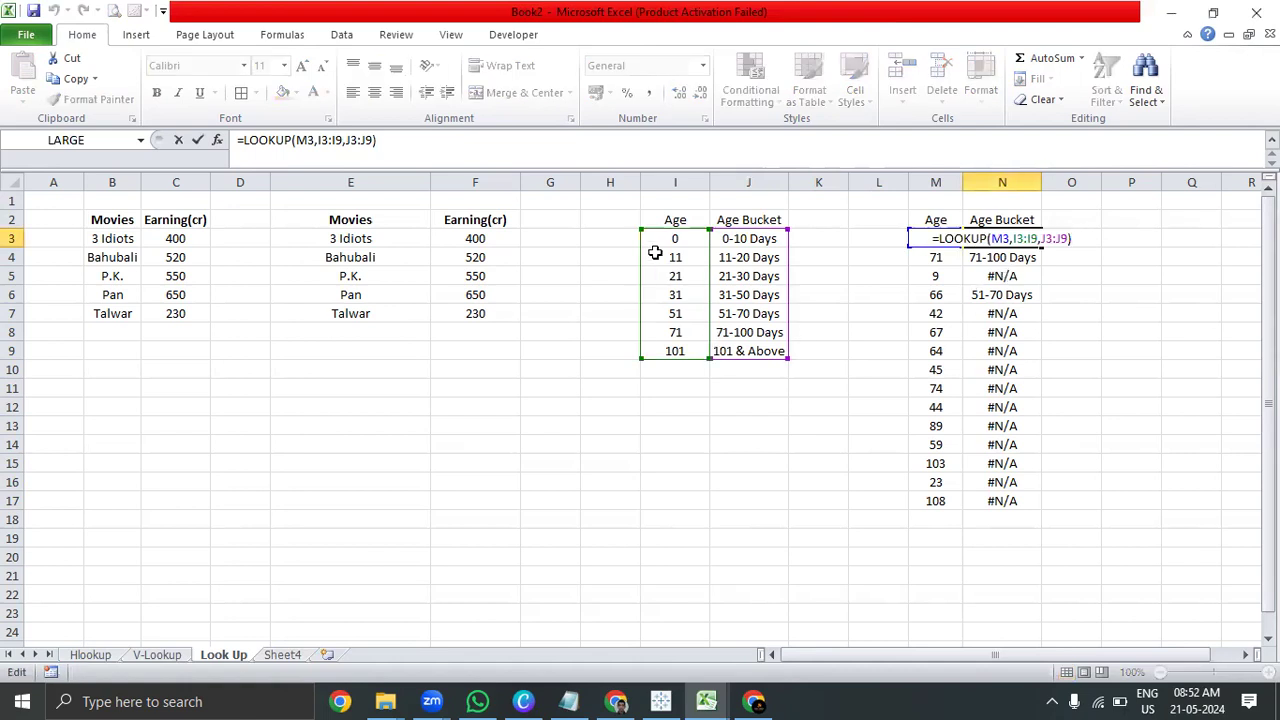
pyautogui.hotkey('ctrl', 'Return')
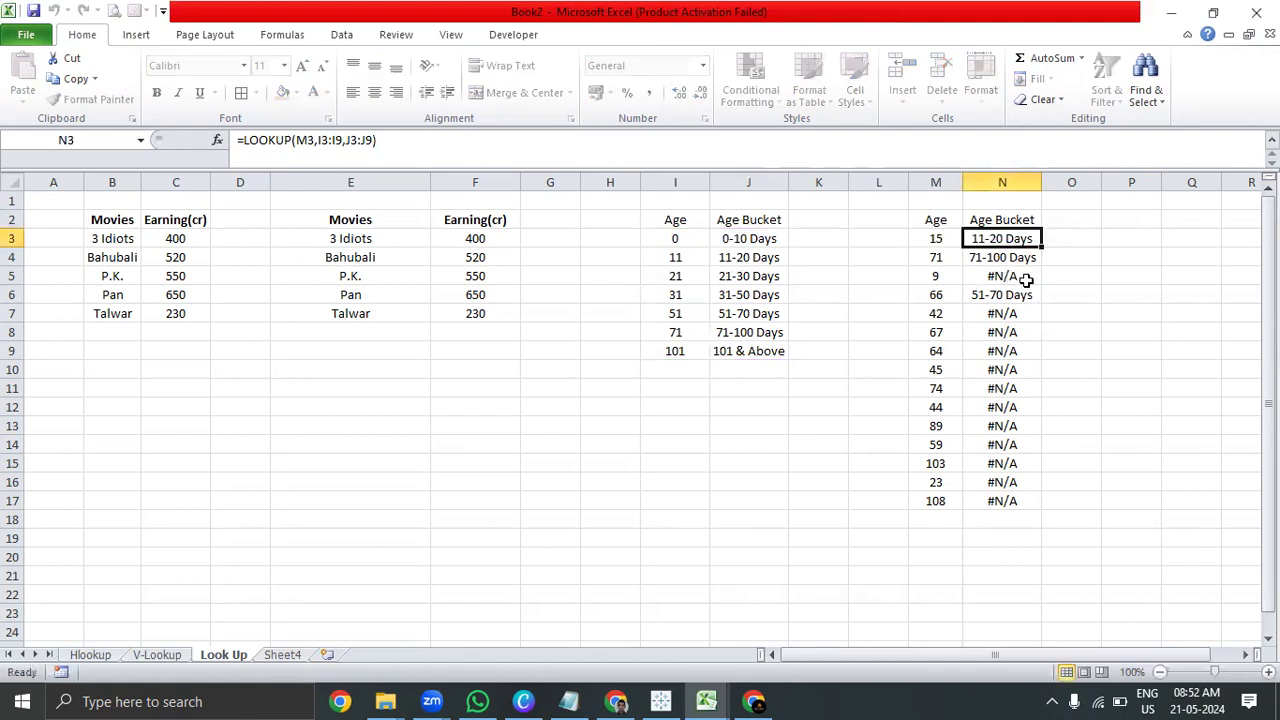
pyautogui.click(1014, 310)
pyautogui.doubleClick(1013, 313)
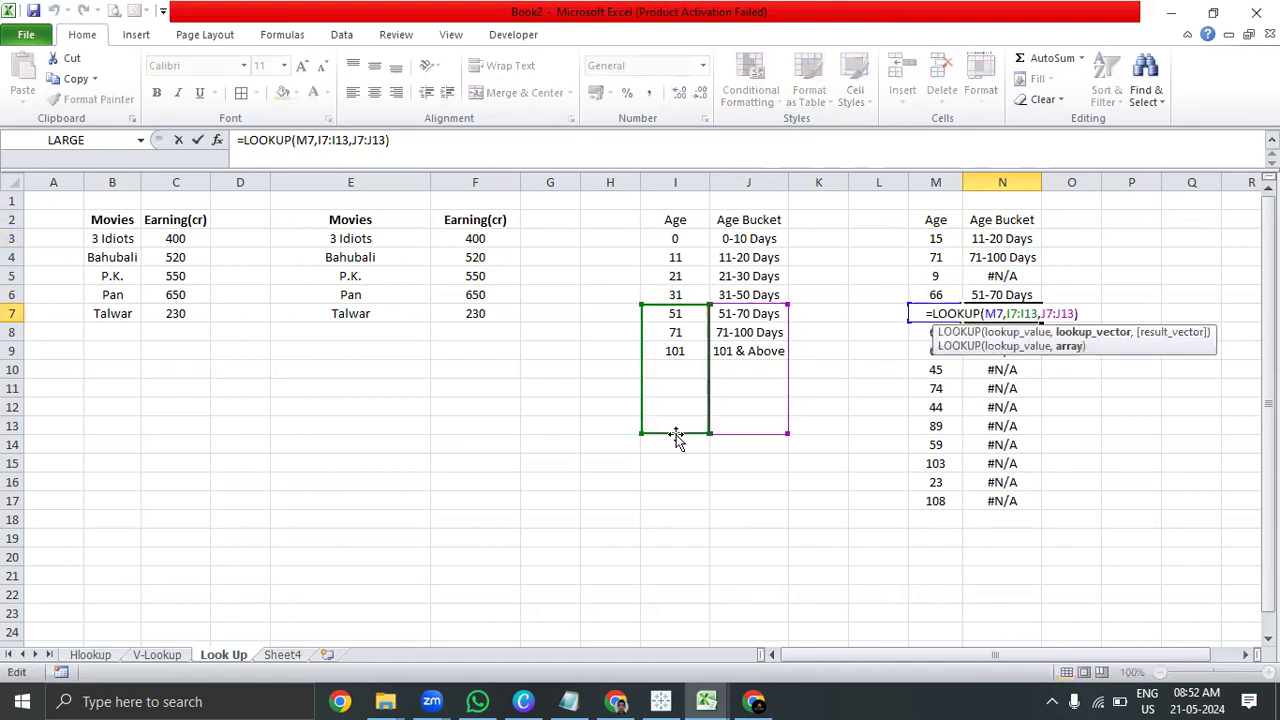
pyautogui.press('Escape')
pyautogui.click(1027, 246)
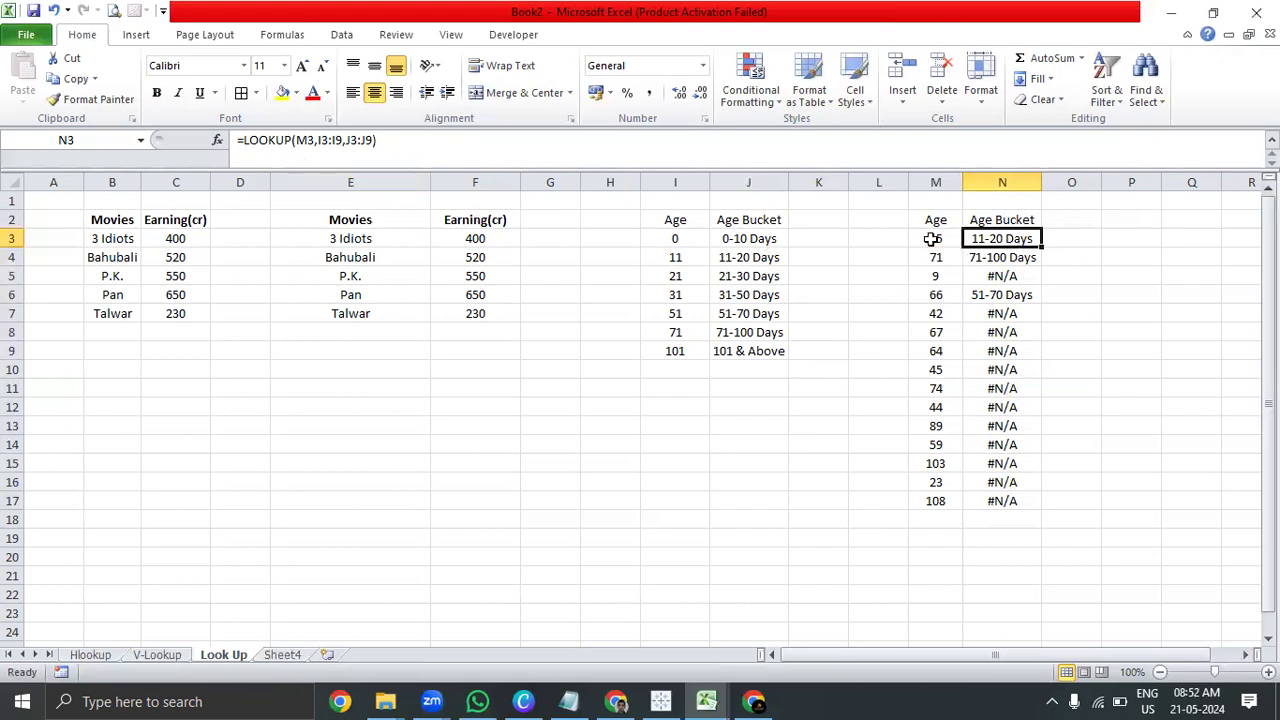
pyautogui.moveTo(931, 238); pyautogui.dragTo(931, 501)
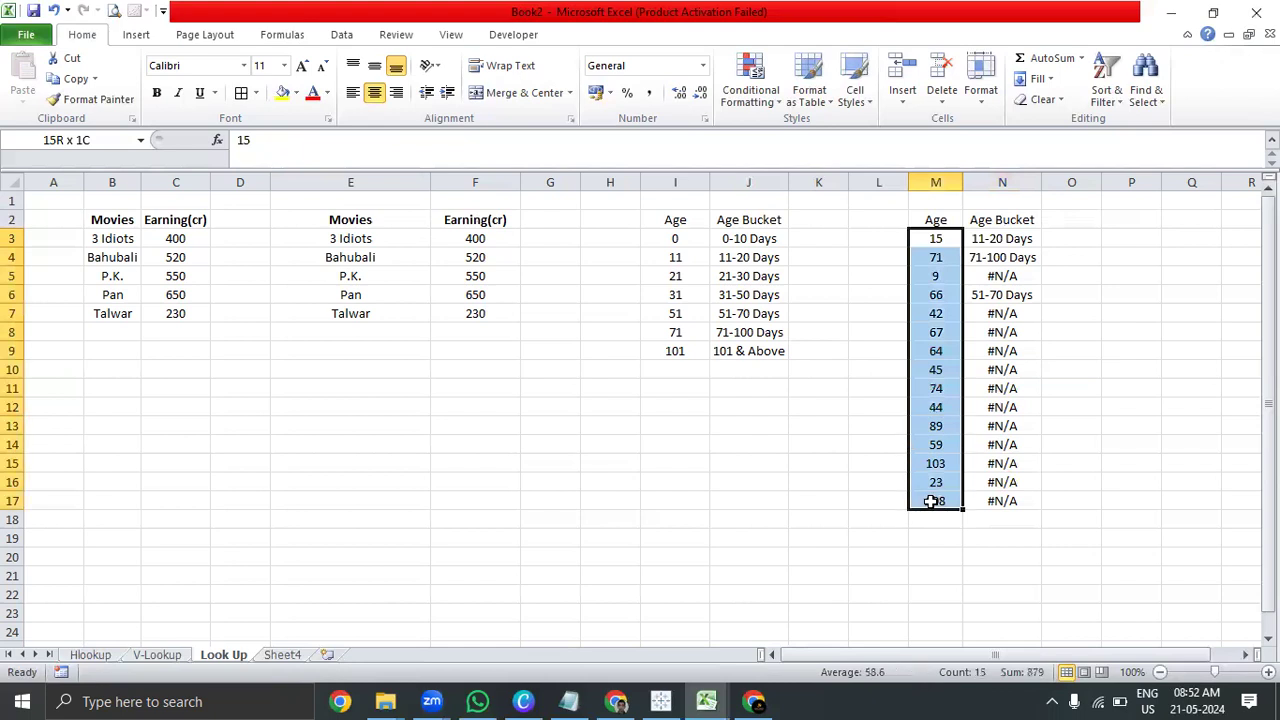
pyautogui.moveTo(943, 241); pyautogui.dragTo(936, 501)
pyautogui.click(1000, 240)
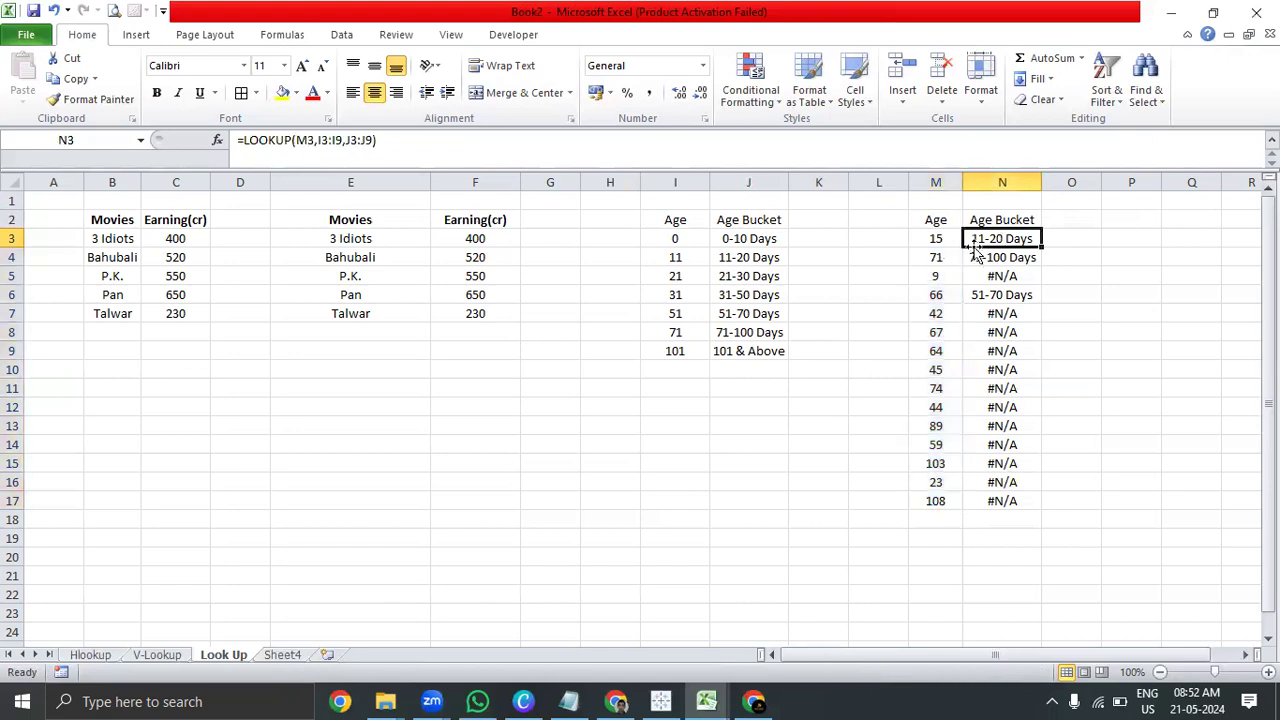
# - In N3's LOOKUP formula, lock the lookup value's column as $M3 and make the lookup vector absolute as $I$3:$I$9
pyautogui.click(308, 140)
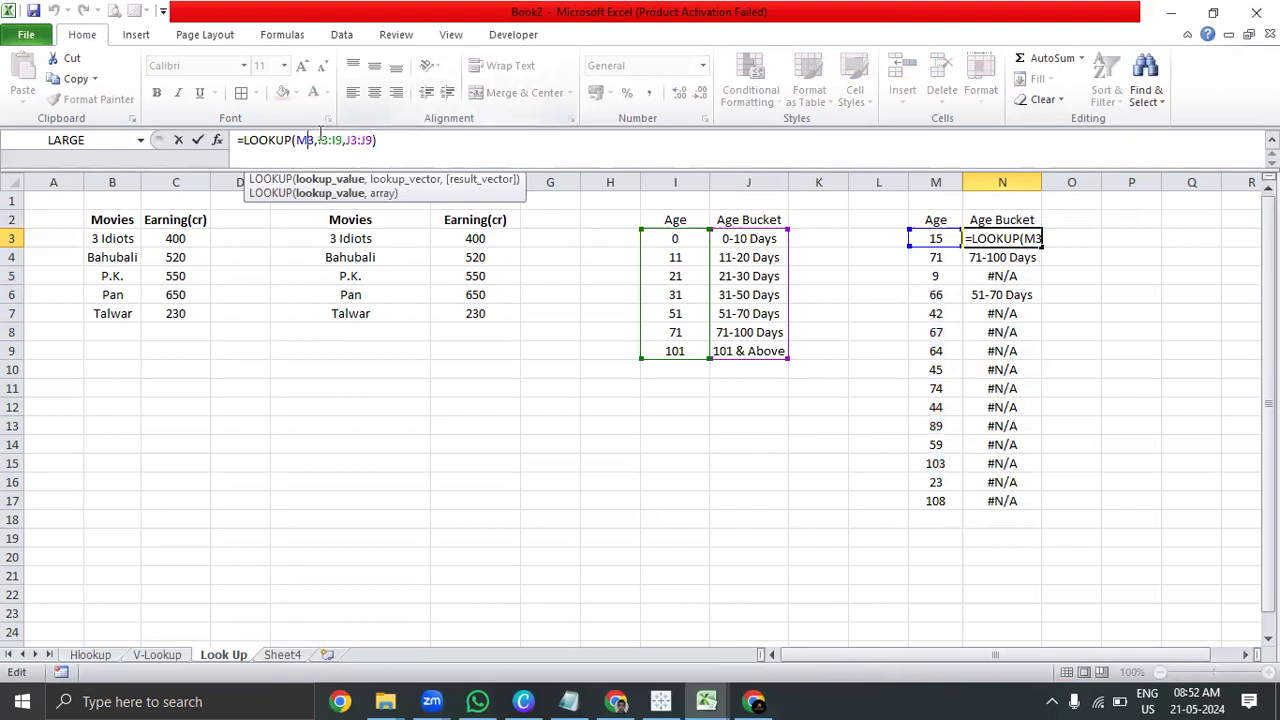
pyautogui.click(298, 140)
pyautogui.write('$')
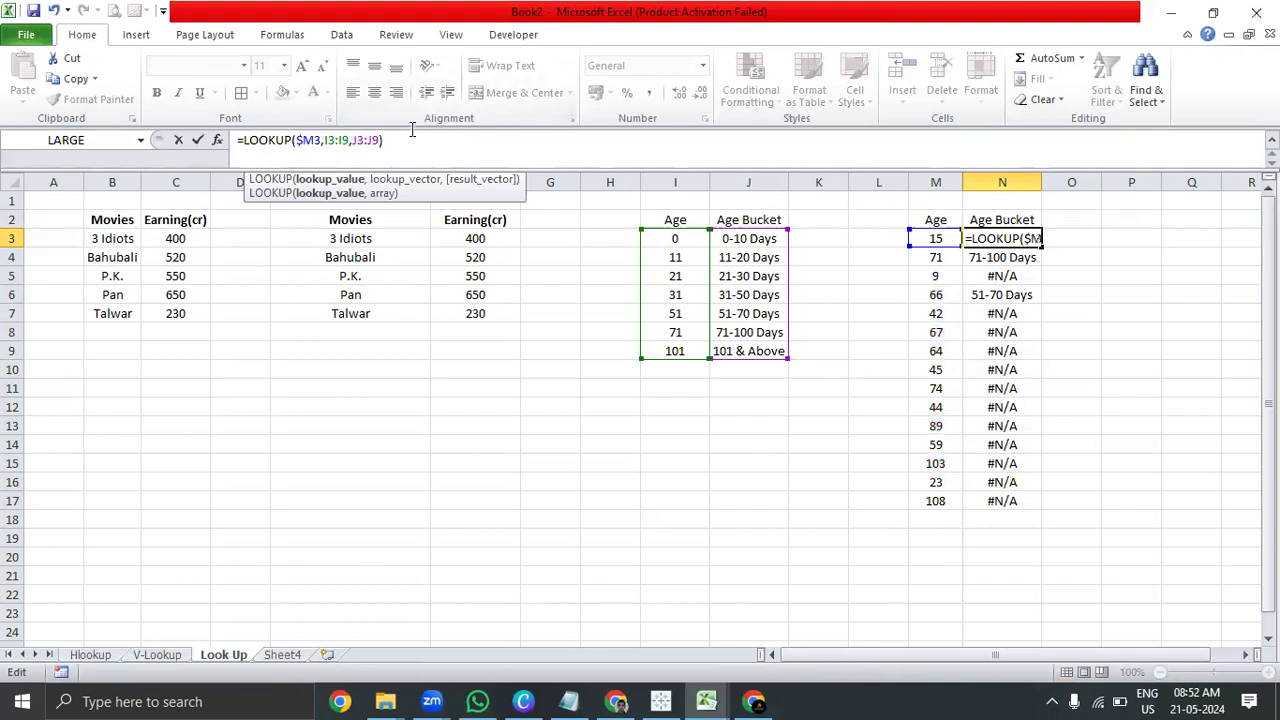
pyautogui.click(327, 140)
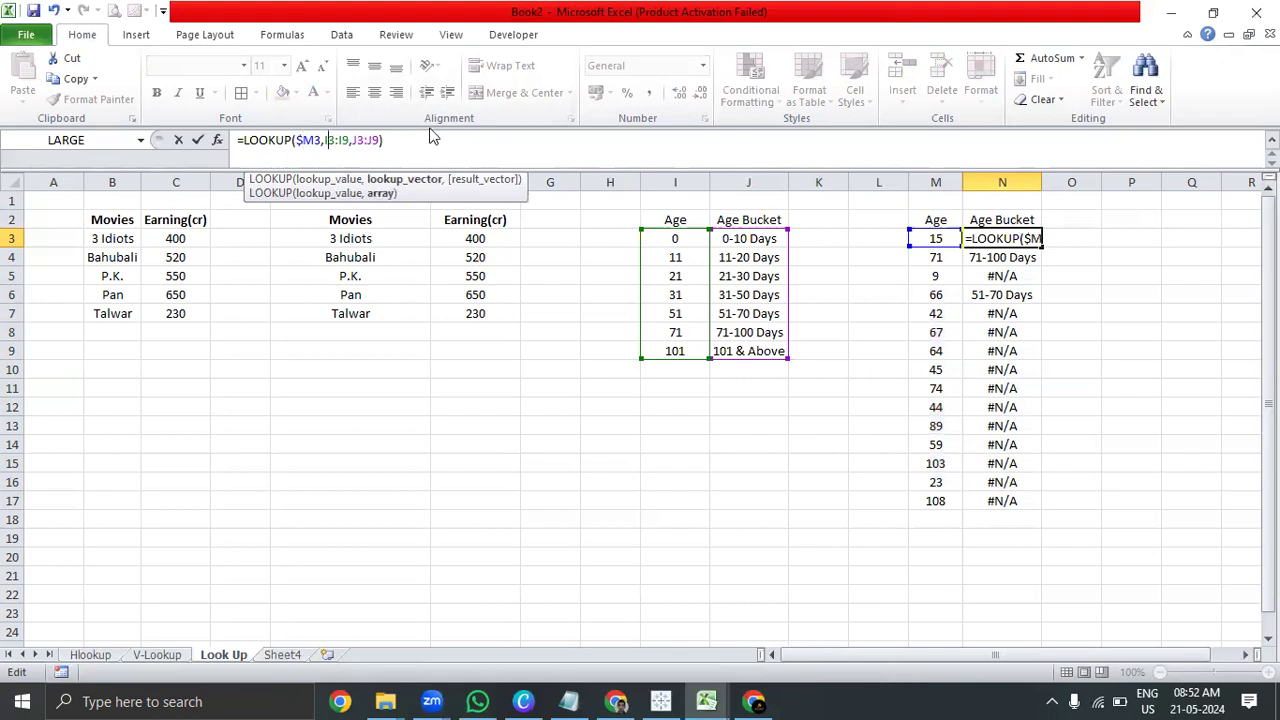
pyautogui.press('F4')
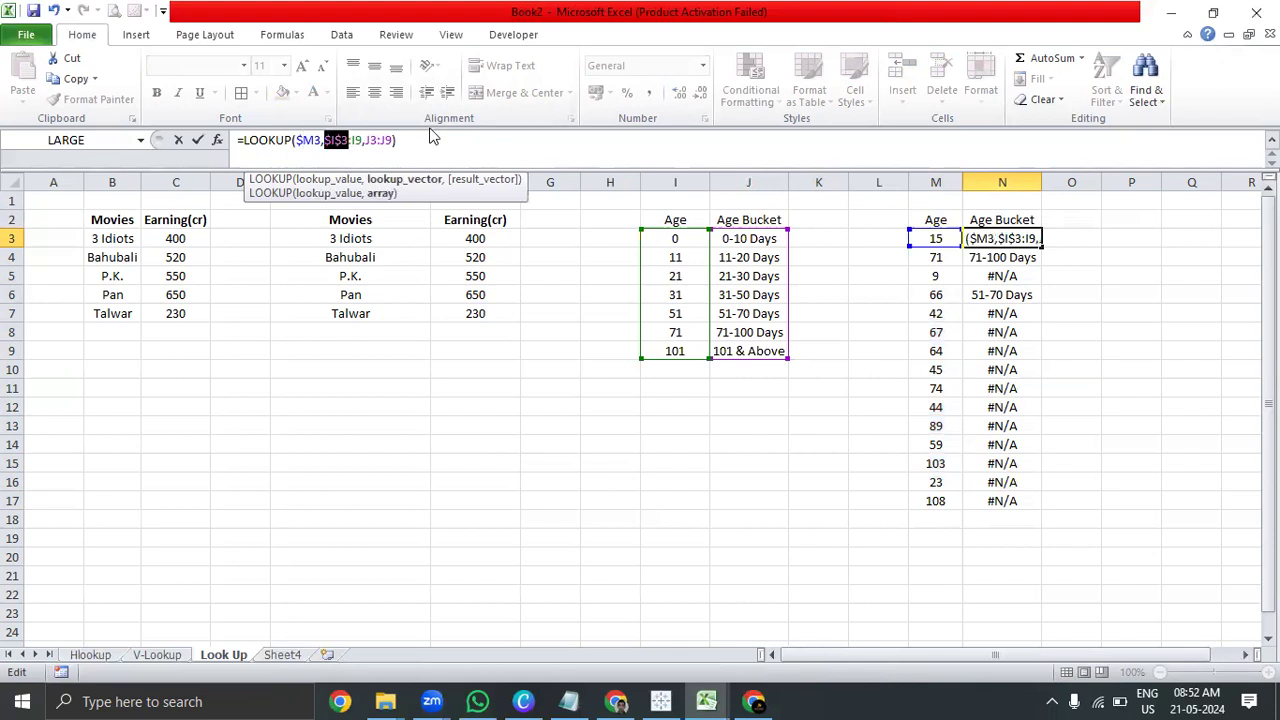
pyautogui.click(352, 140)
pyautogui.press('F4')
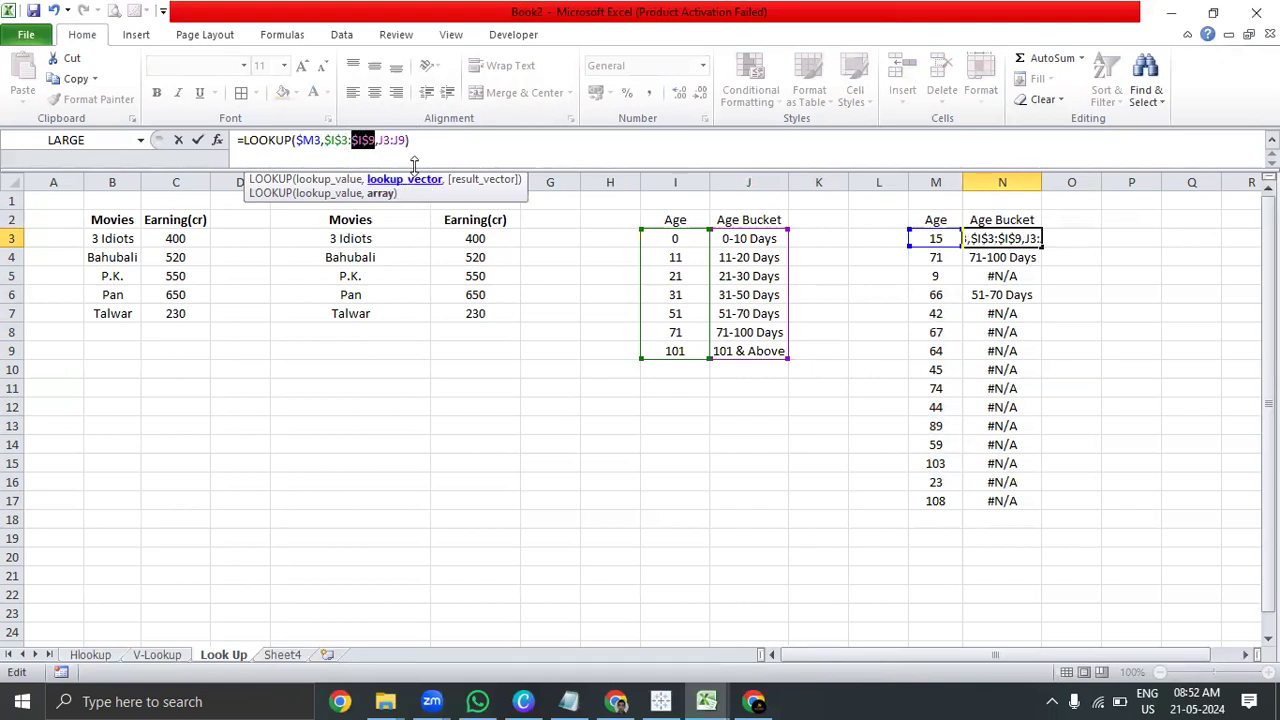
# - Make N3's result vector absolute as $J$3:$J$9 and fill the formula down through N17
pyautogui.click(390, 141)
pyautogui.press('F4')
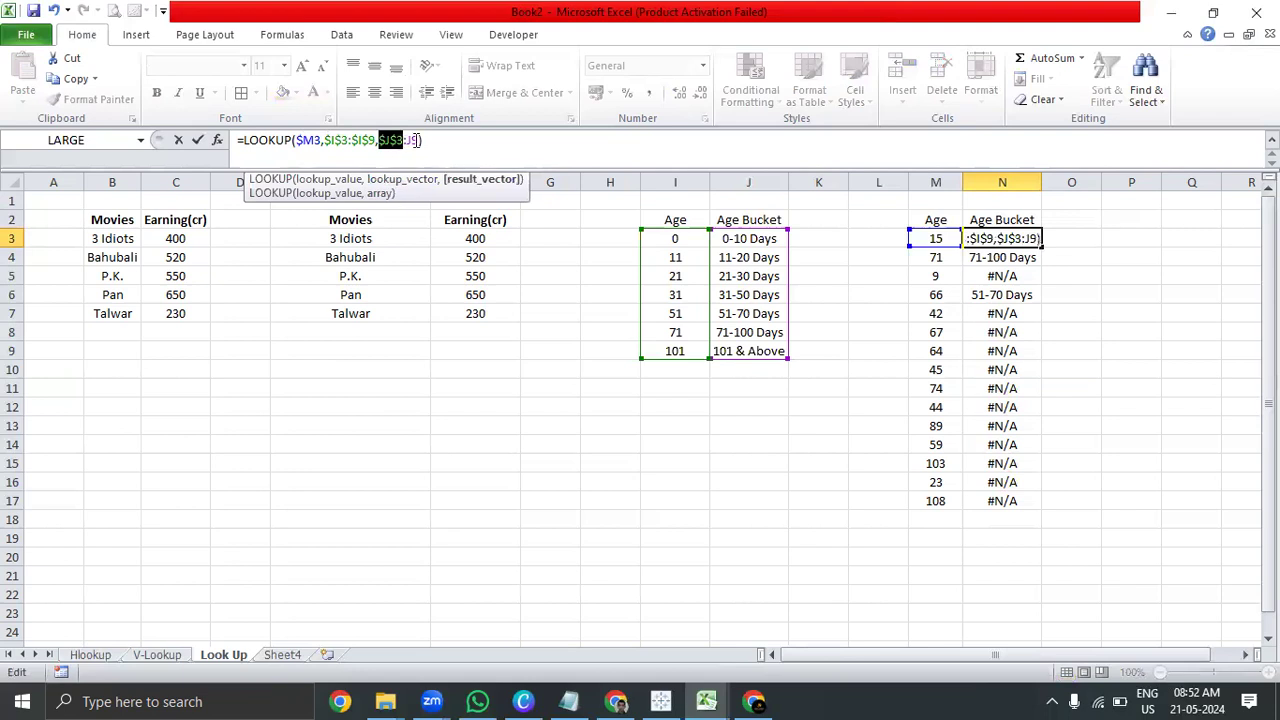
pyautogui.click(411, 141)
pyautogui.press('F4')
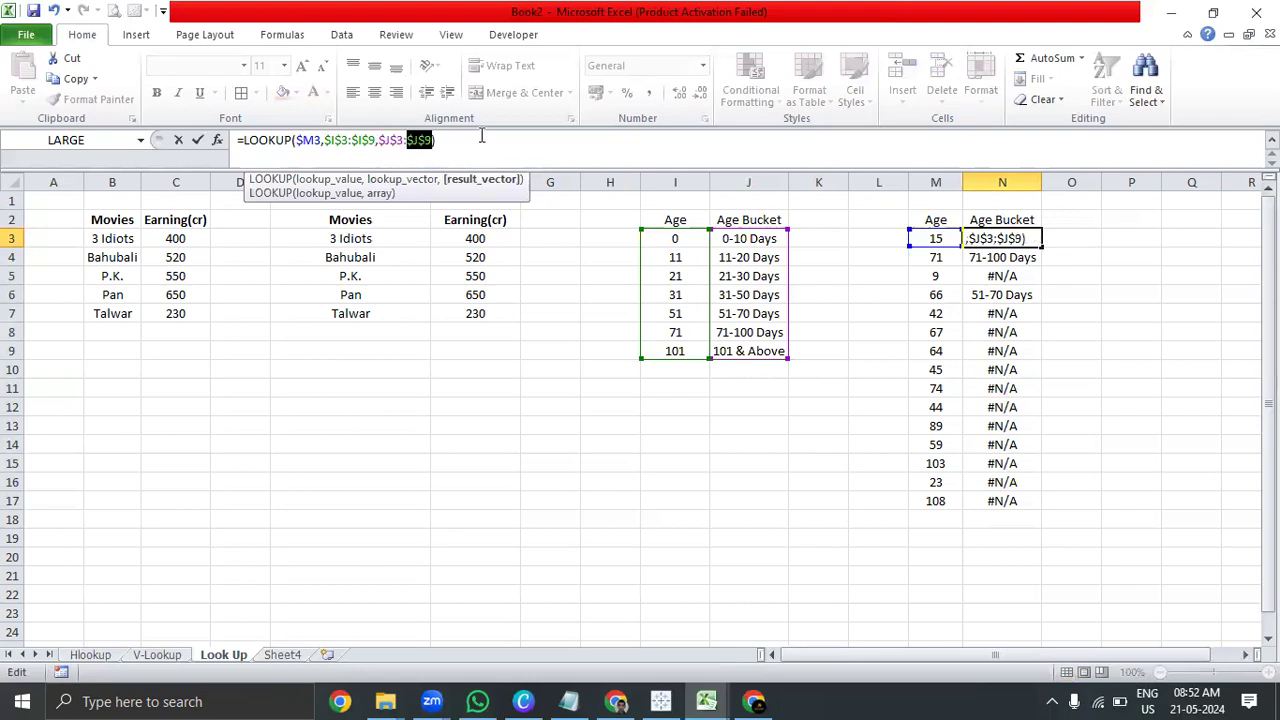
pyautogui.press('Return')
pyautogui.press('Up')
pyautogui.hotkey('ctrl', 'shift', 'Down')
pyautogui.hotkey('ctrl', 'd')
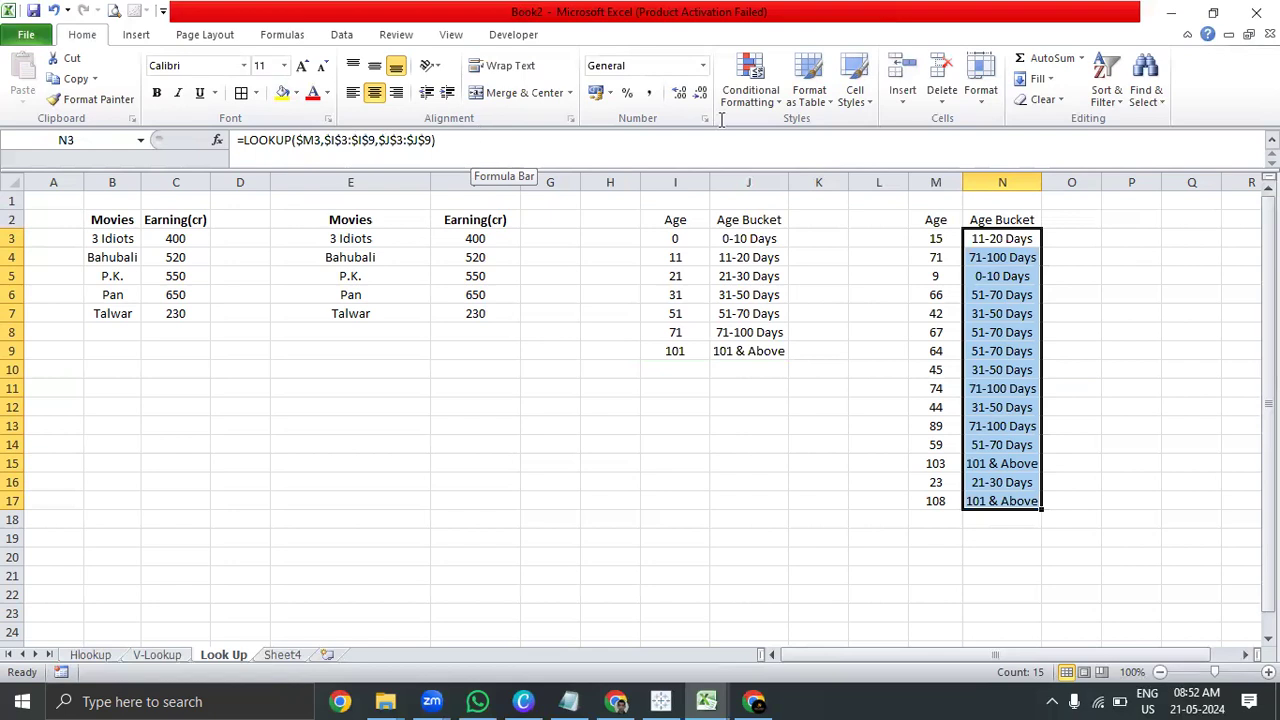
# - Add borders around all Age Bucket result cells in N3:N17 and review the filled formulas
pyautogui.click(1005, 240)
pyautogui.moveTo(1002, 257); pyautogui.dragTo(1010, 497)
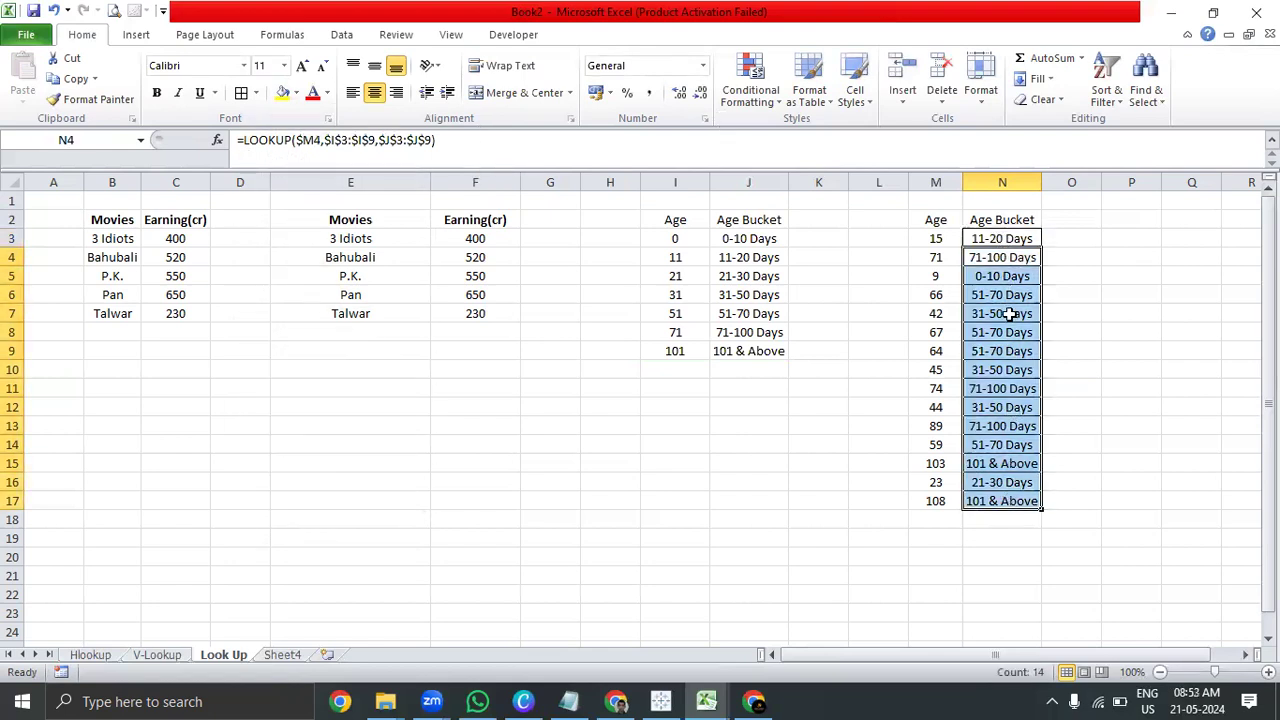
pyautogui.click(943, 498)
pyautogui.moveTo(975, 503); pyautogui.dragTo(945, 484)
pyautogui.press('Escape')
pyautogui.click(1035, 371)
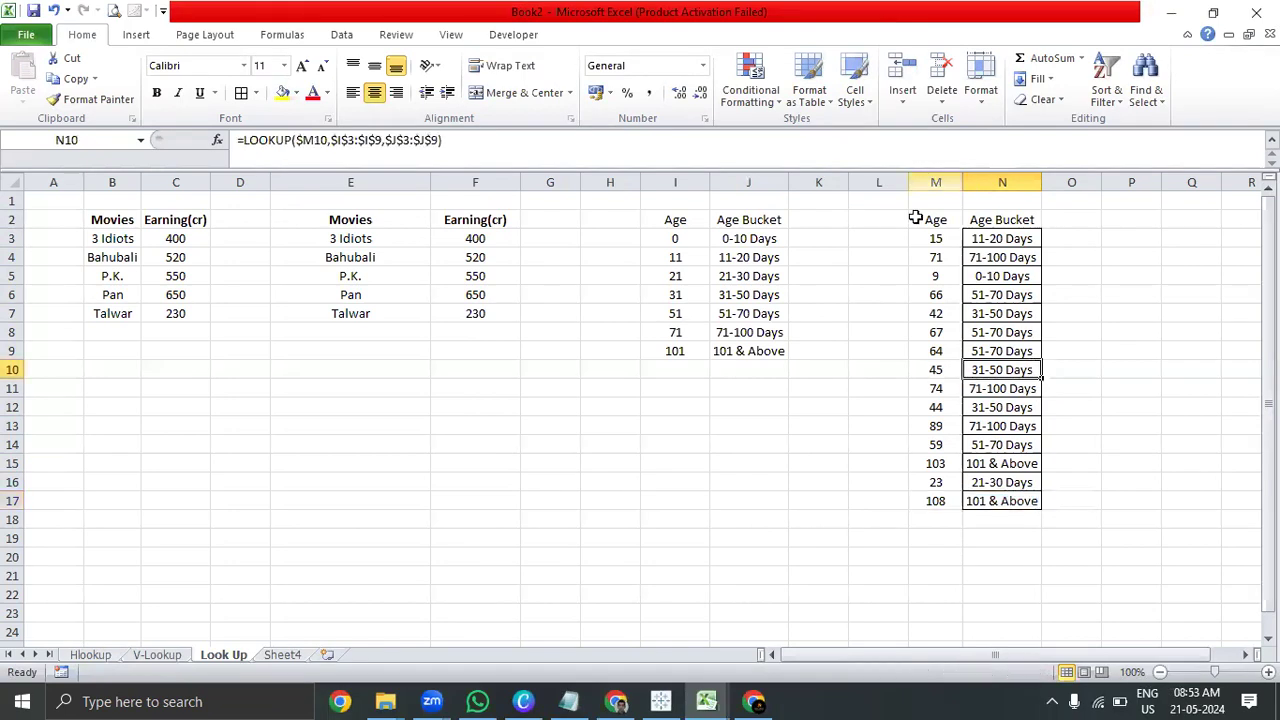
# - Copy the Age and Age Bucket table in M2:N17 and paste it as values only at E13
pyautogui.moveTo(920, 222); pyautogui.dragTo(1013, 501)
pyautogui.hotkey('ctrl', 'c')
pyautogui.click(323, 423)
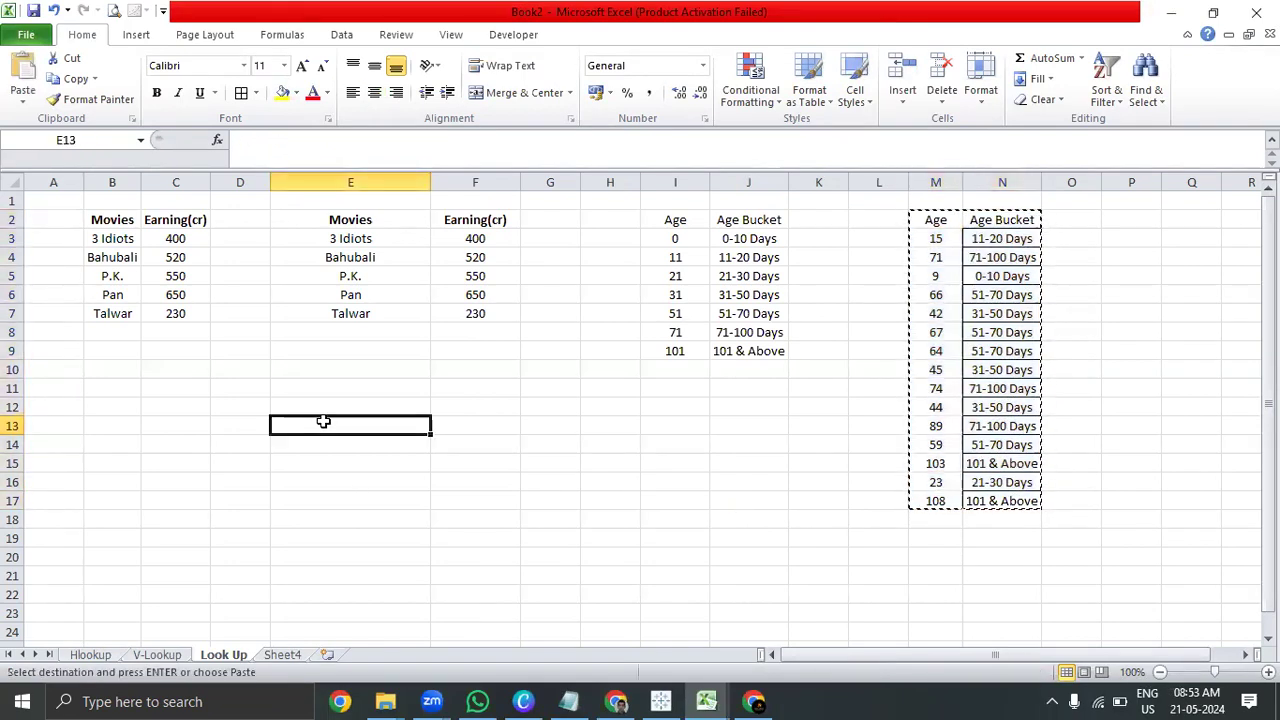
pyautogui.hotkey('ctrl', 'alt', 'v')
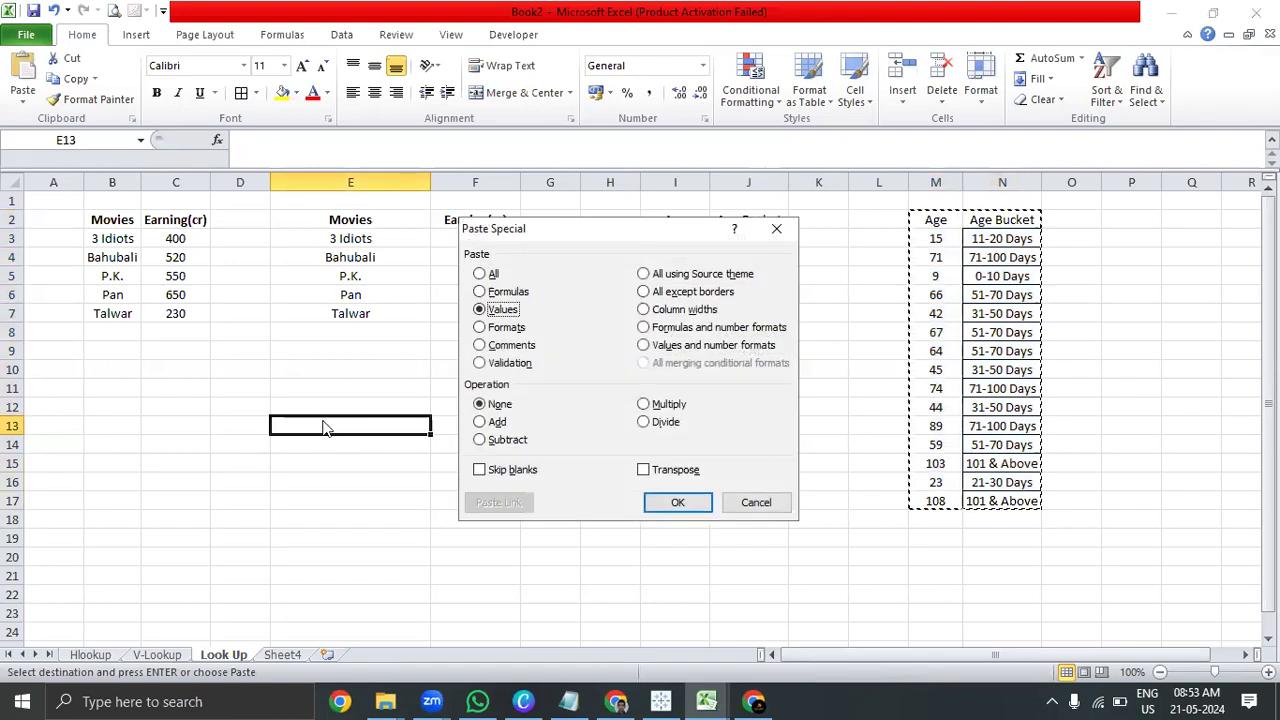
pyautogui.click(478, 311)
pyautogui.press('Return')
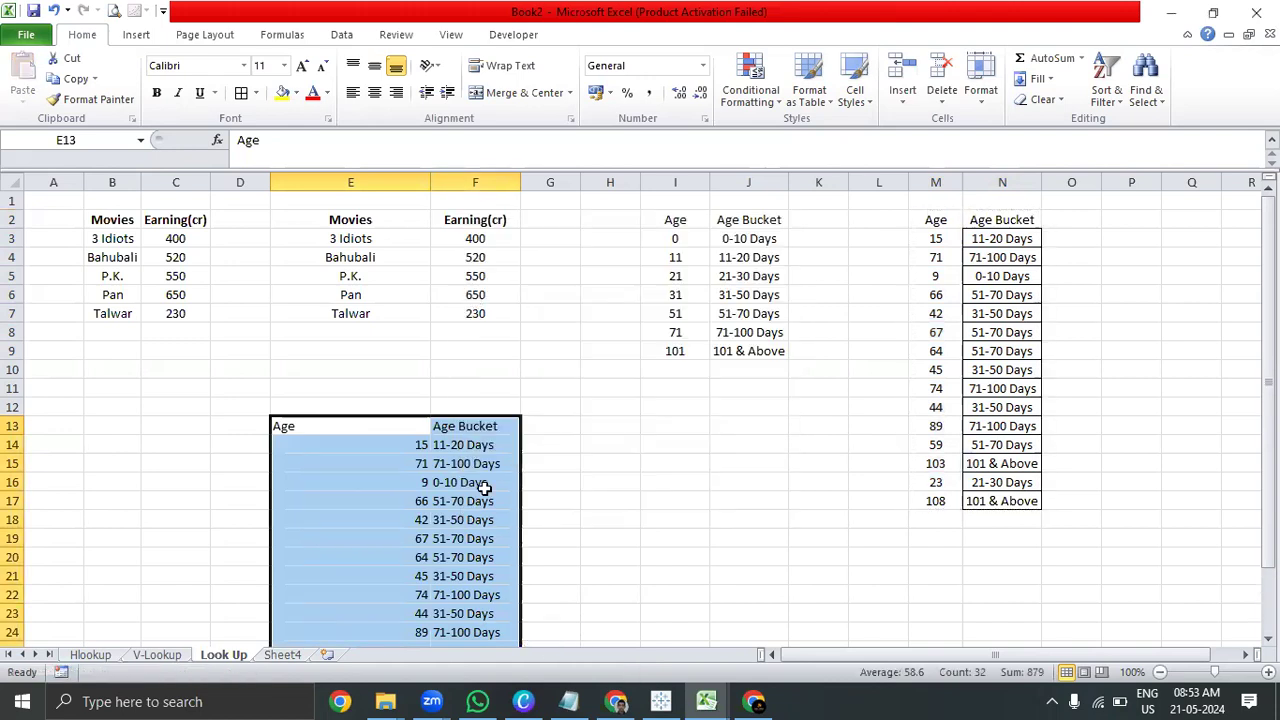
# - Centre the contents of the pasted table in E13:F28 horizontally
pyautogui.hotkey('alt', 'h')
pyautogui.press('a')
pyautogui.press('c')
# - Compare the contents of the pasted cells in columns E and F with the original LOOKUP cells in column N
pyautogui.moveTo(475, 445); pyautogui.dragTo(500, 631)
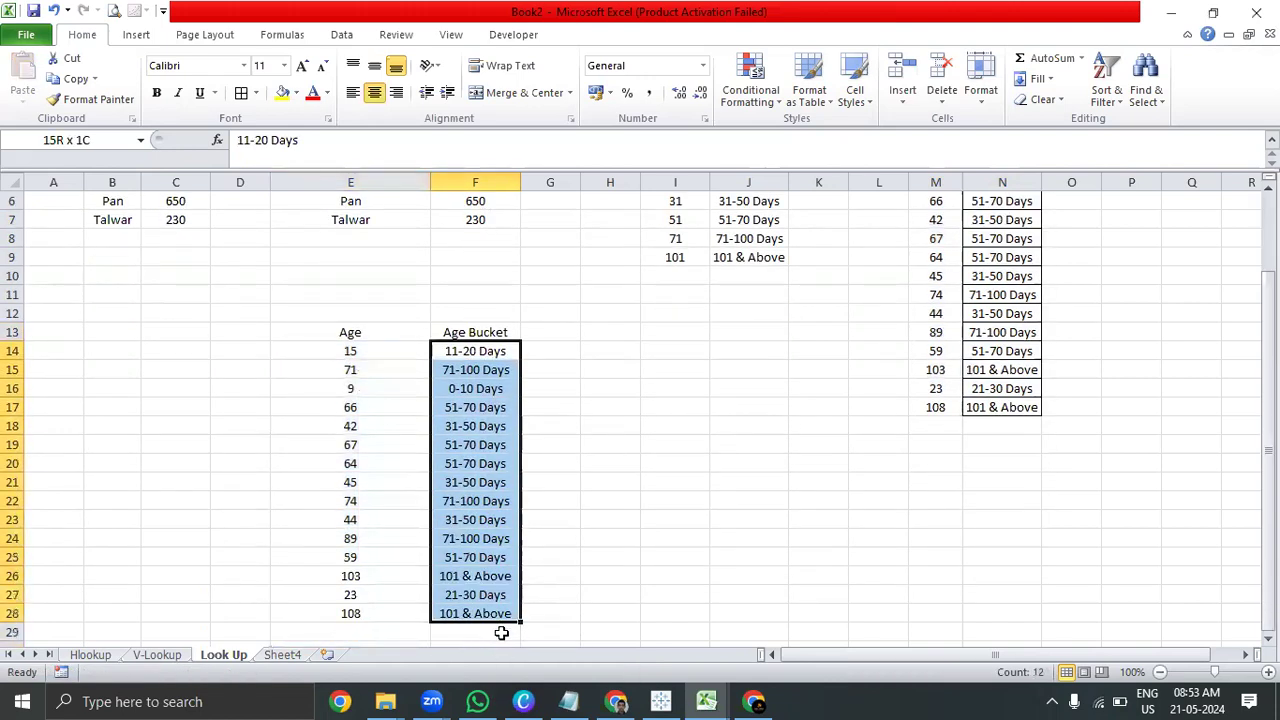
pyautogui.click(354, 331)
pyautogui.click(1022, 332)
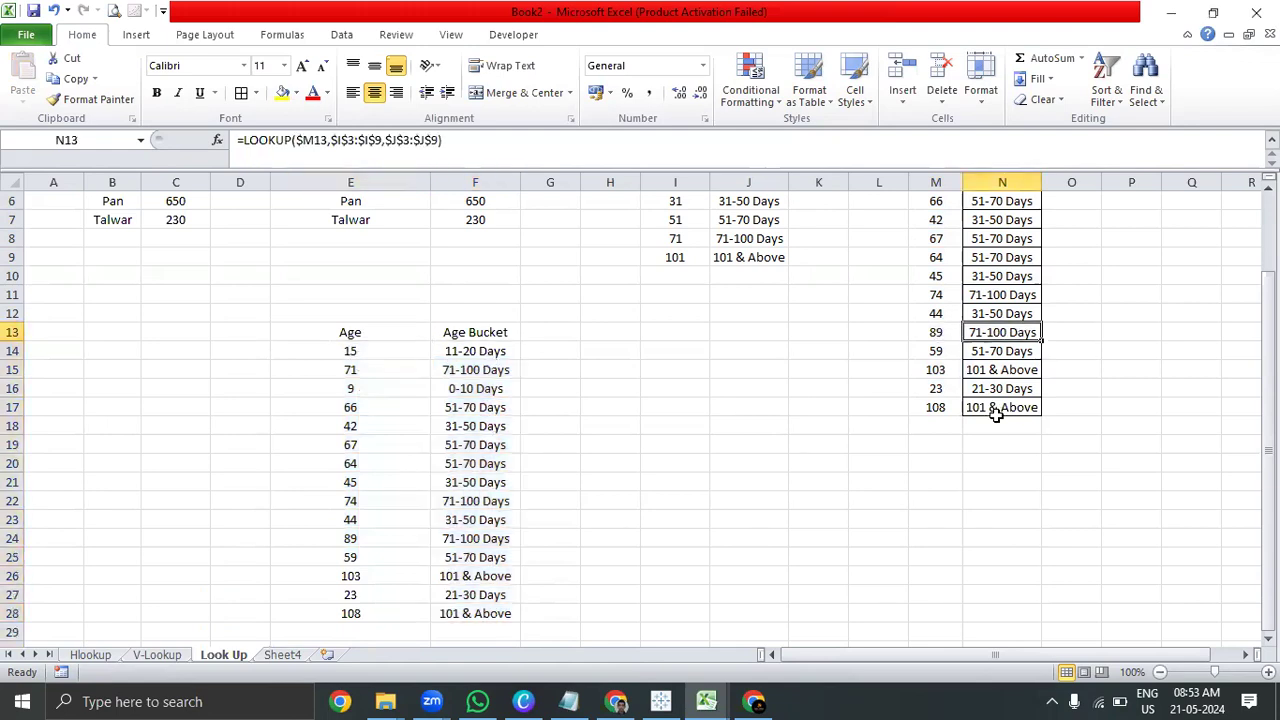
pyautogui.click(994, 426)
pyautogui.click(993, 407)
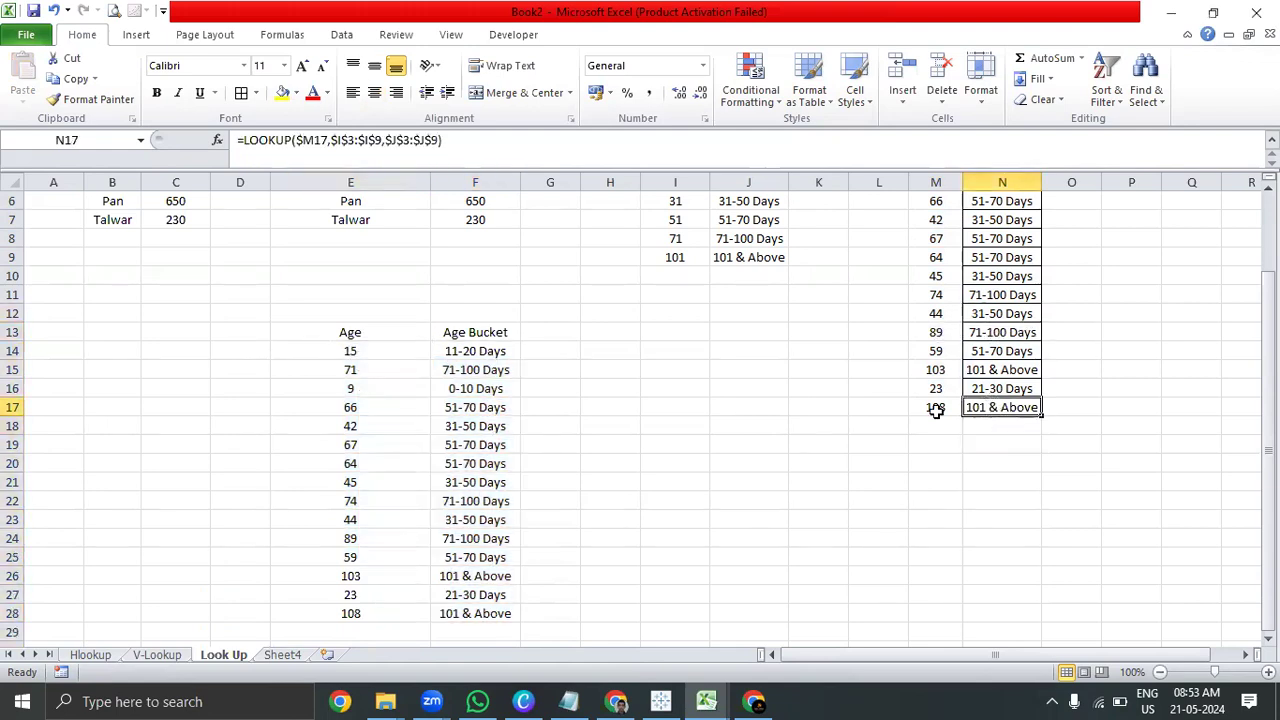
pyautogui.click(363, 385)
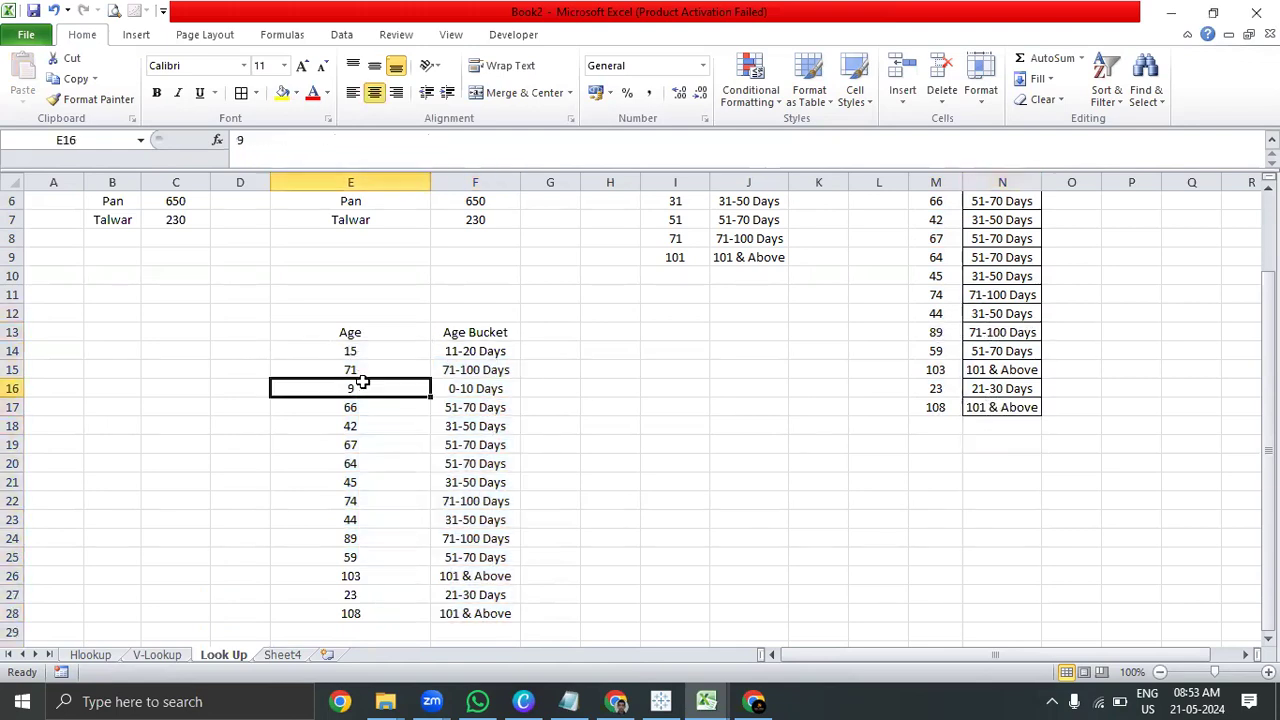
pyautogui.click(467, 447)
pyautogui.click(493, 351)
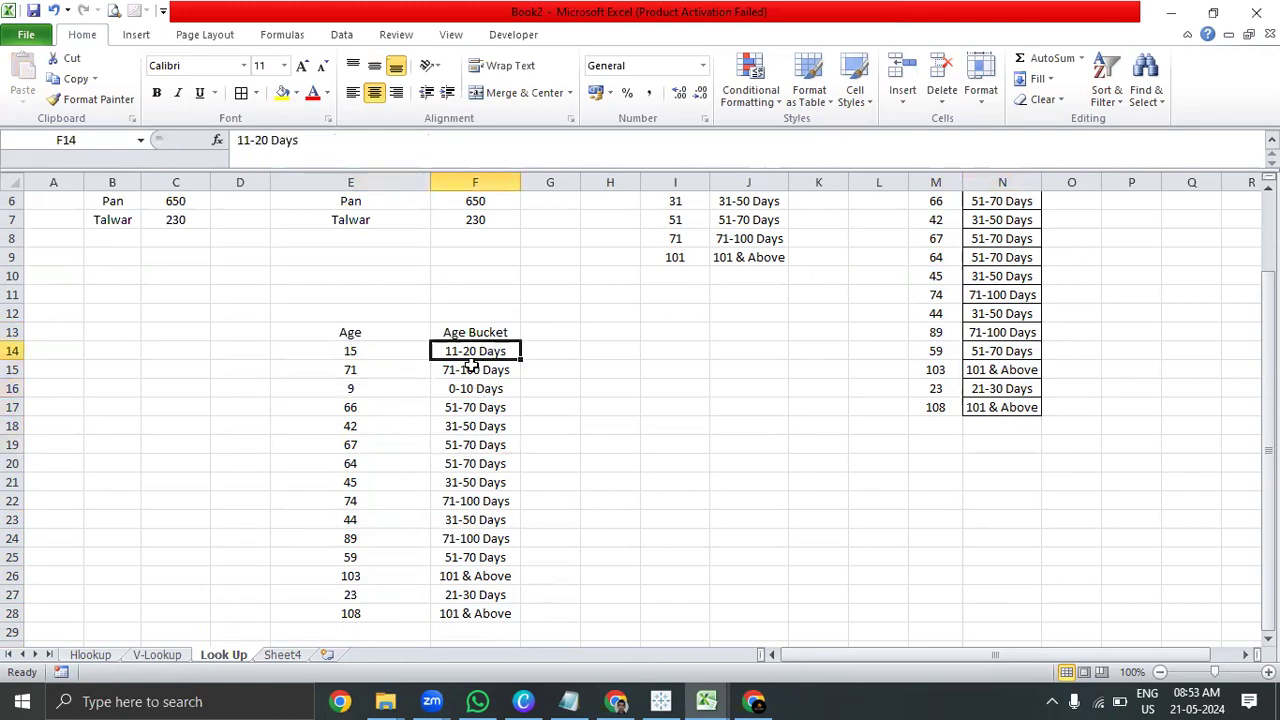
# - Switch to the Chapter 19 - Lookup _ Reference Formulas workbook, check the CHOOSE description on the Home sheet, and open its linked sheet
pyautogui.click(283, 658)
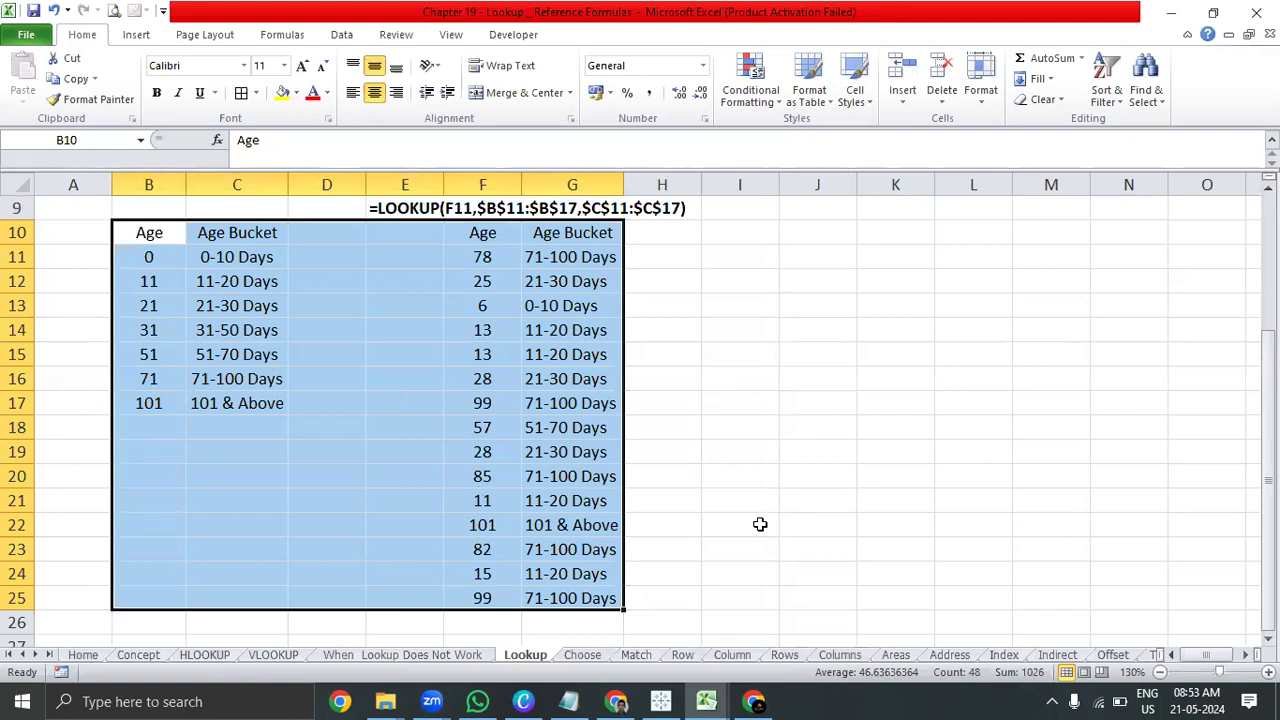
pyautogui.click(82, 655)
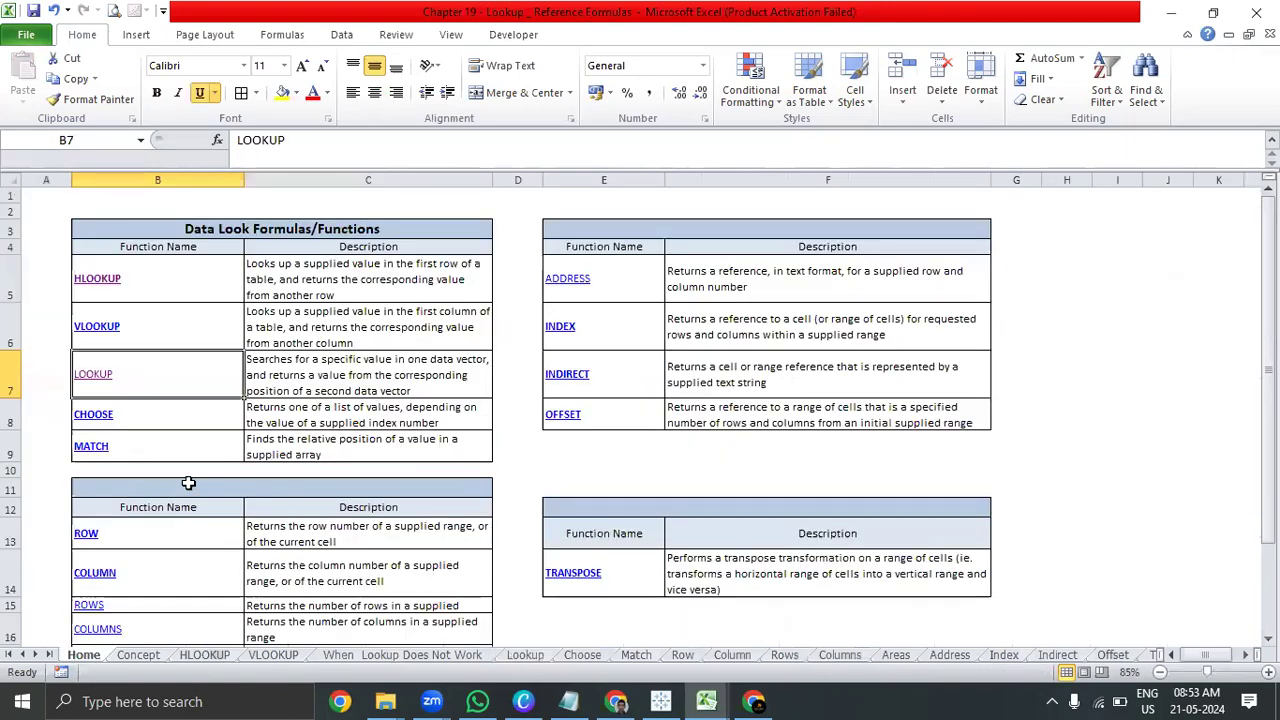
pyautogui.click(395, 410)
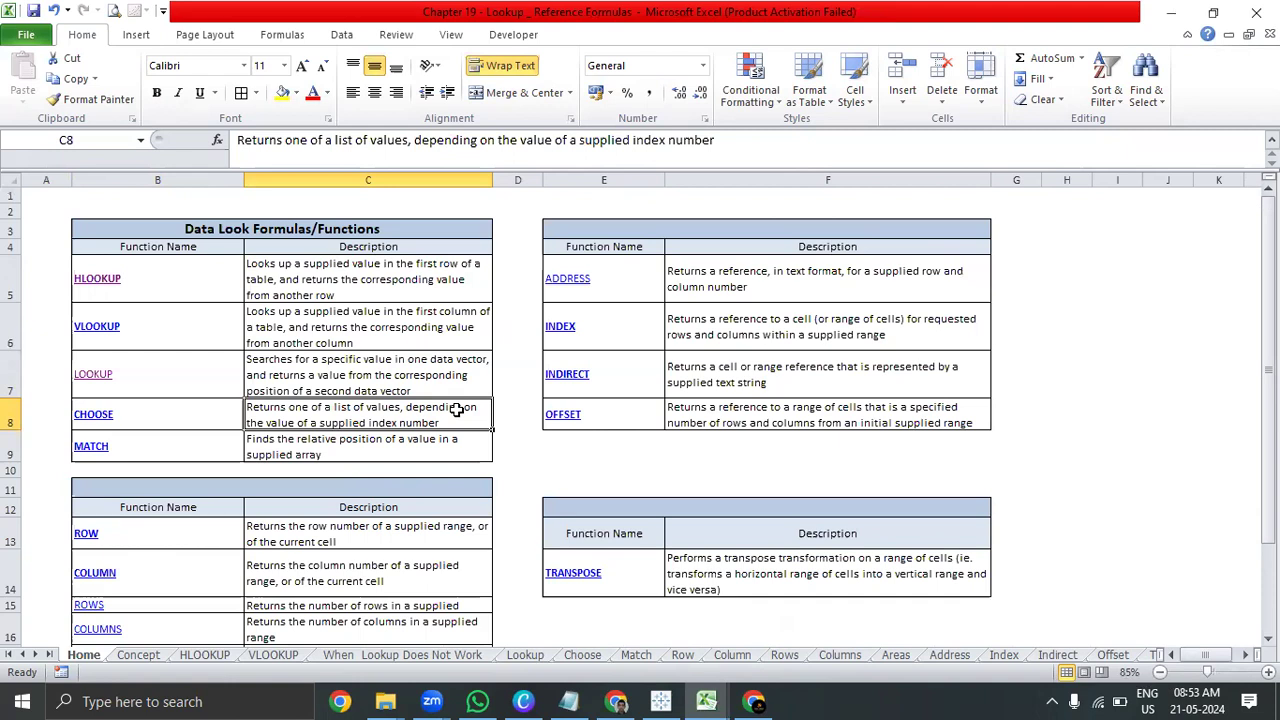
pyautogui.click(92, 418)
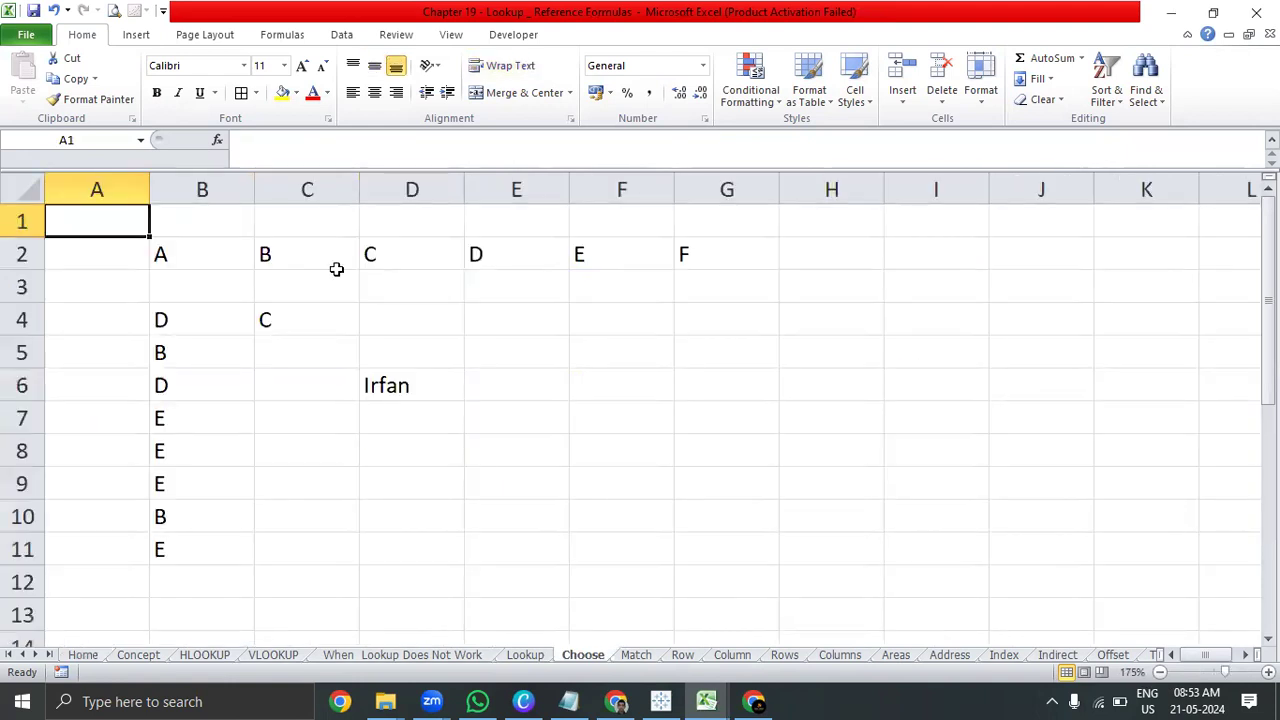
# - Centre the letters in B2:G2 horizontally and check the CHOOSE formula in D6
pyautogui.moveTo(180, 254); pyautogui.dragTo(730, 256)
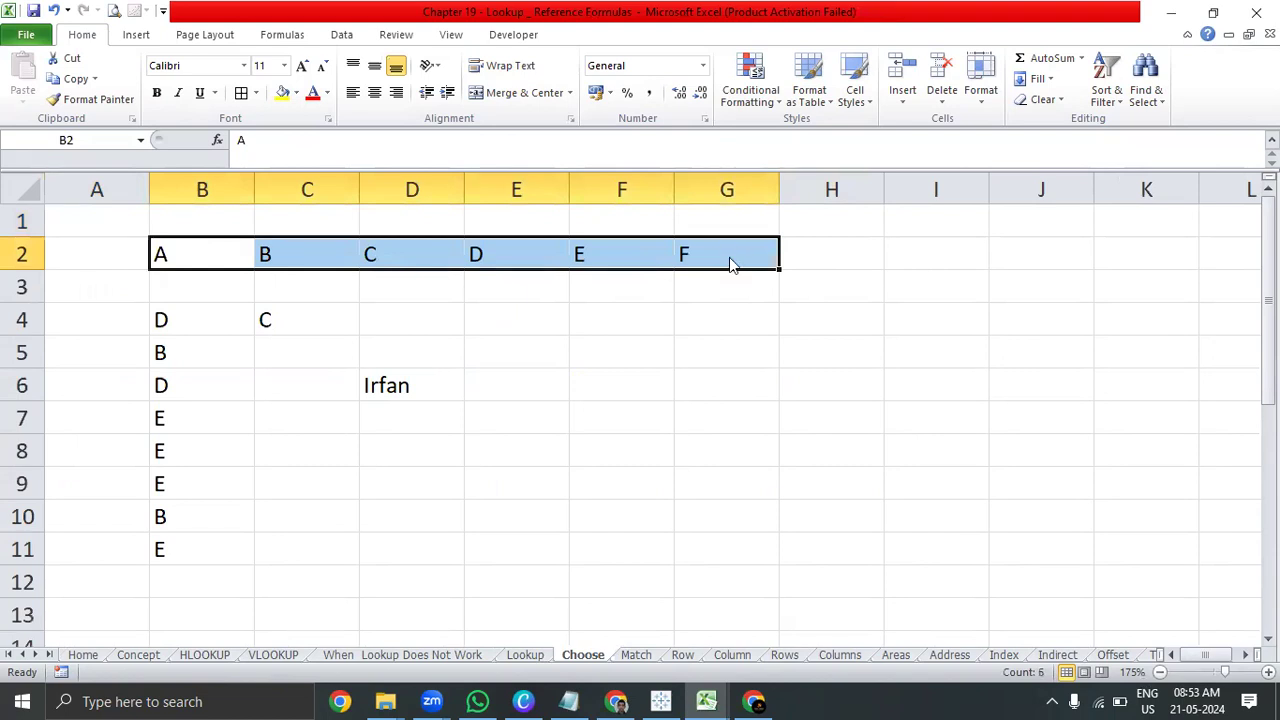
pyautogui.hotkey('alt', 'h')
pyautogui.press('a')
pyautogui.press('c')
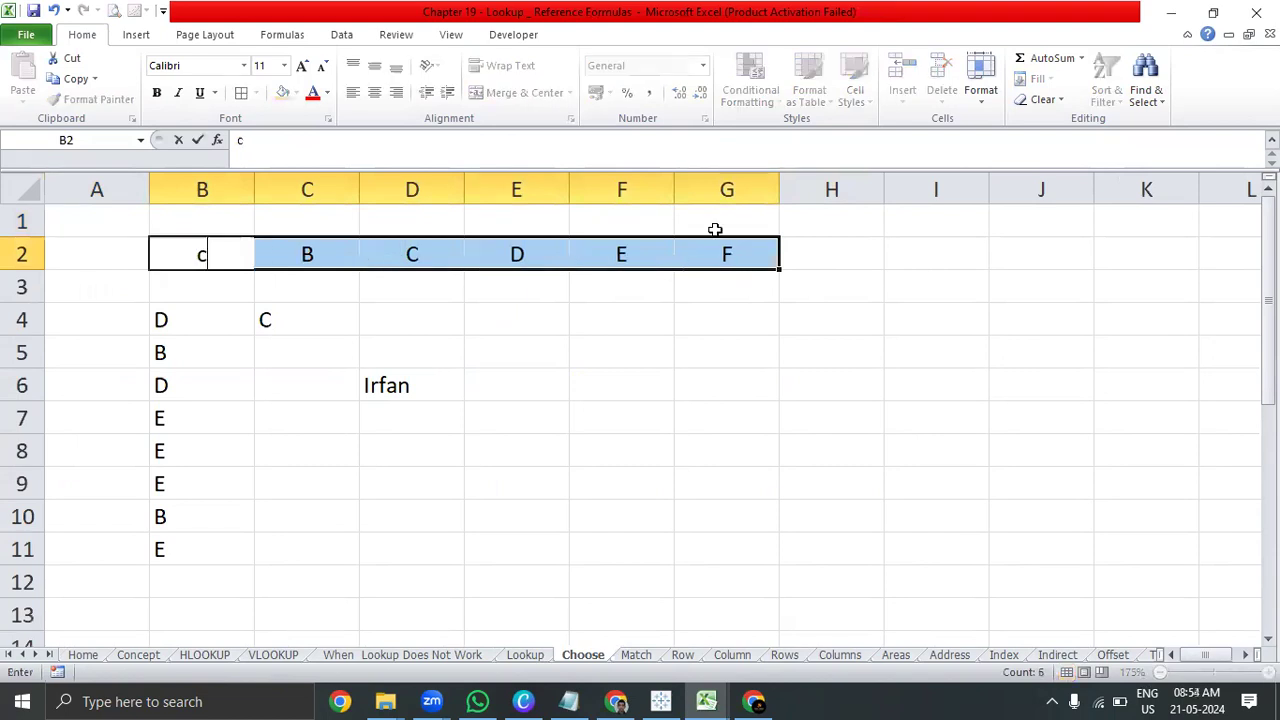
pyautogui.click(700, 394)
pyautogui.click(430, 410)
pyautogui.click(413, 390)
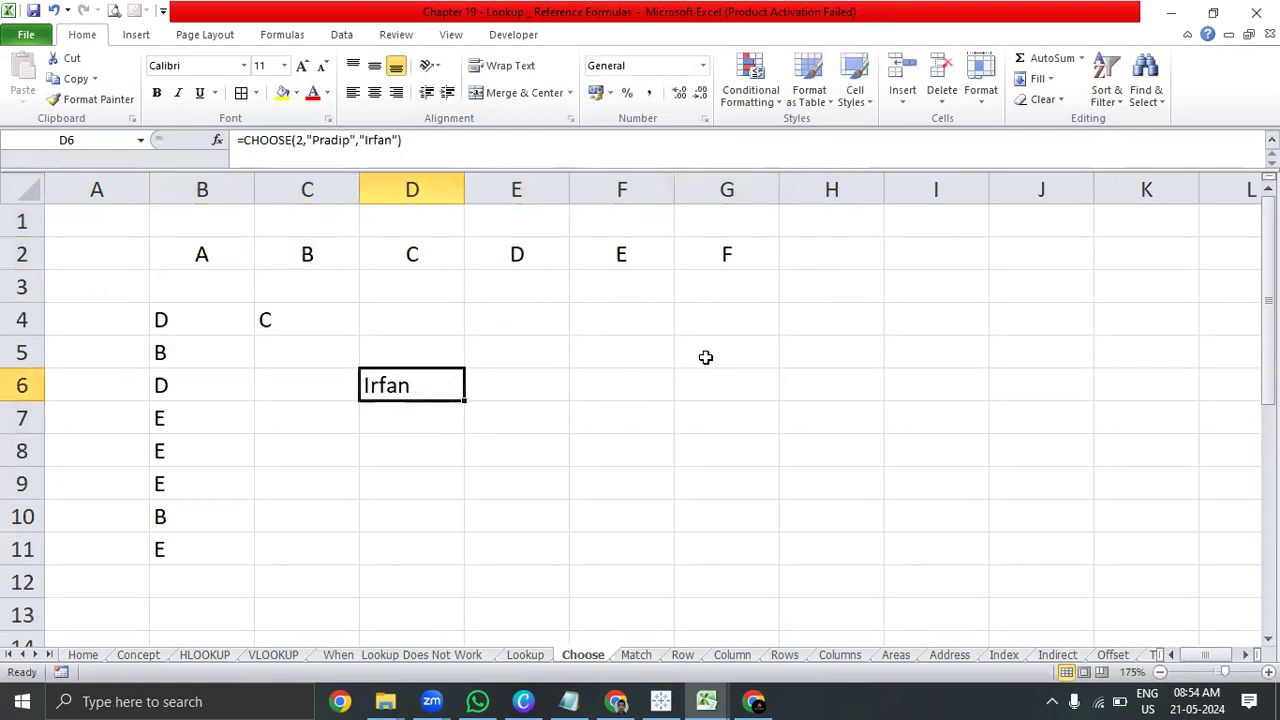
# - Centre the random CHOOSE results in B4:B11 horizontally and vertically
pyautogui.moveTo(183, 329); pyautogui.dragTo(198, 550)
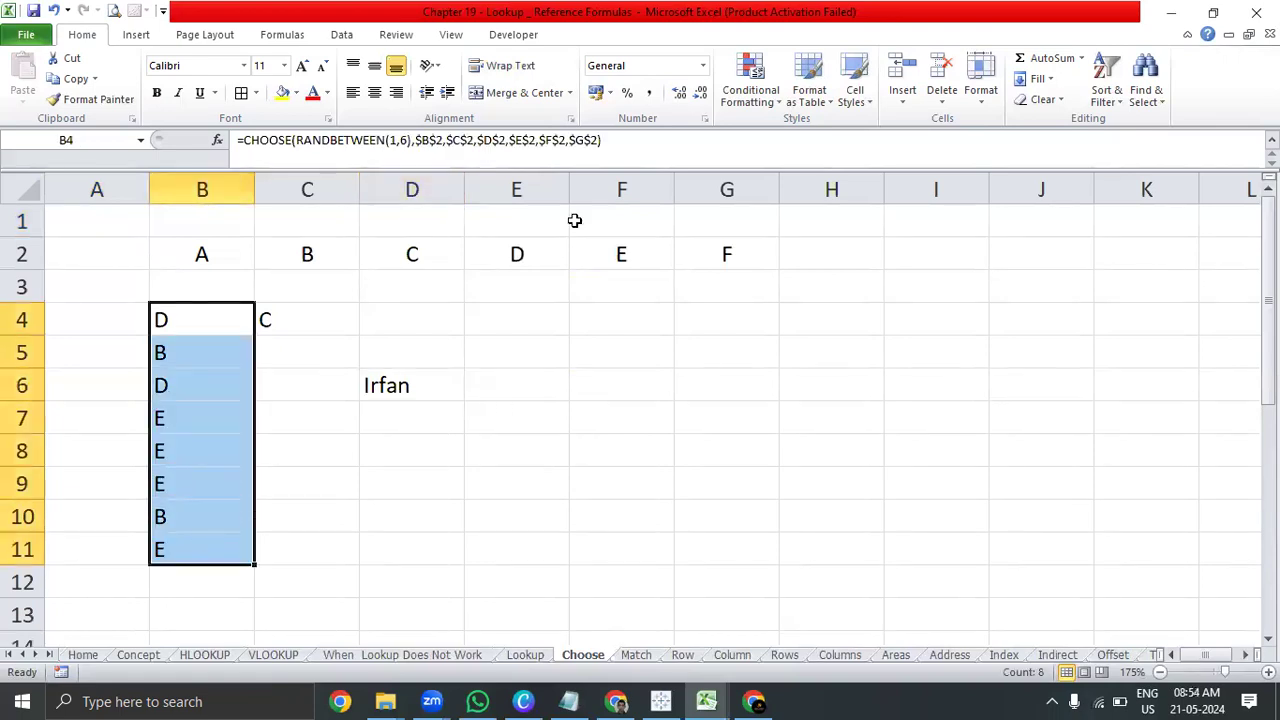
pyautogui.click(373, 92)
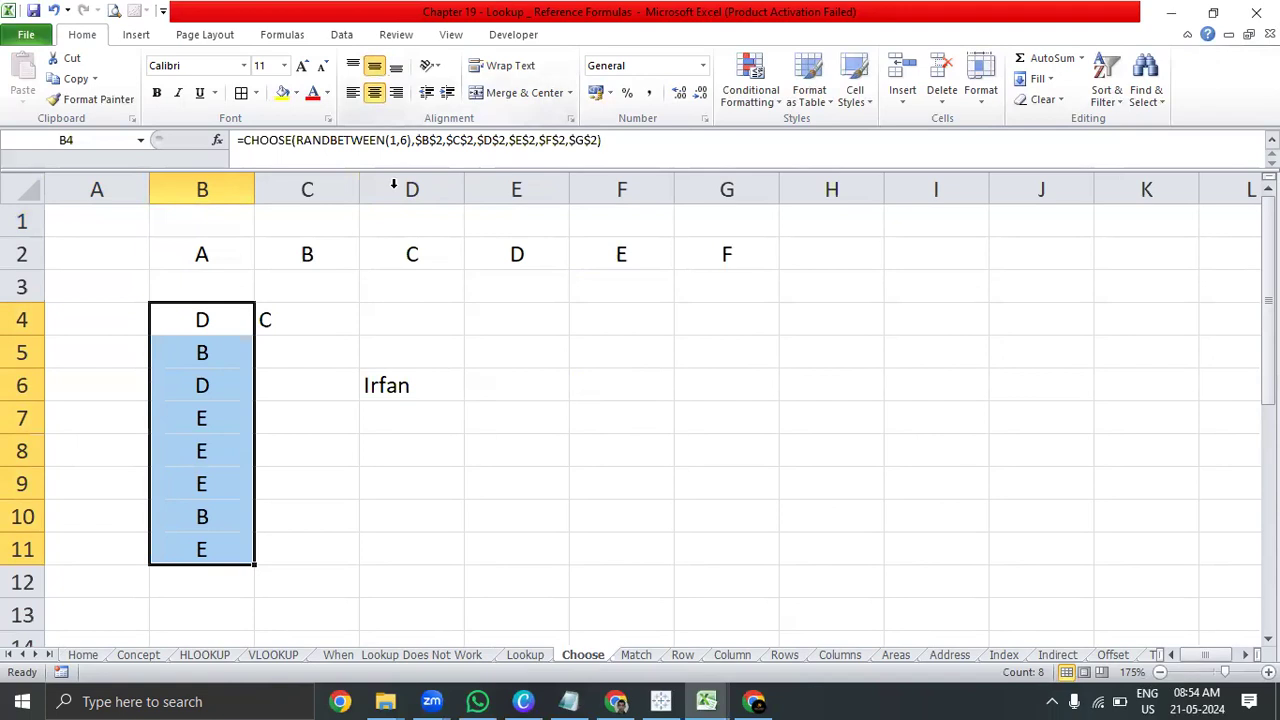
pyautogui.click(600, 520)
pyautogui.click(591, 437)
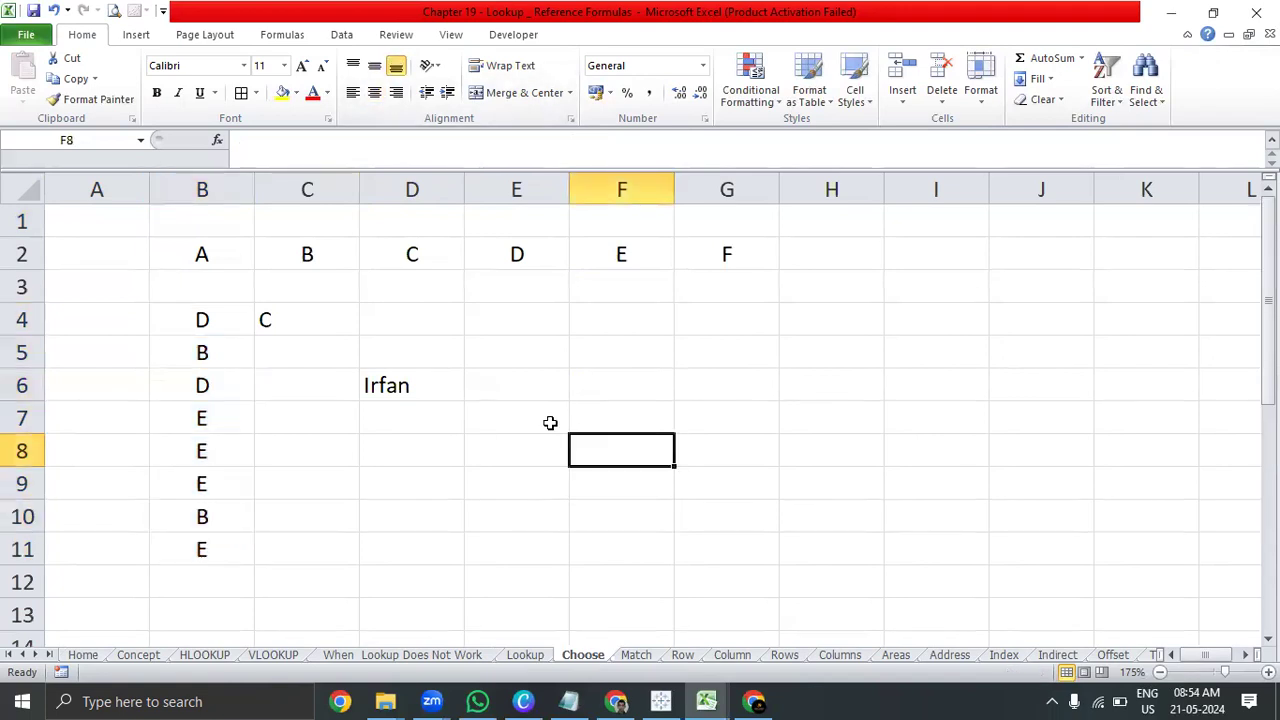
# - Check the VLOOKUP with CHOOSE formulas under Actors in G23:G27 and autofit the width of column G
pyautogui.scroll(-10, 550, 423)
pyautogui.scroll(3, 550, 423)
pyautogui.click(370, 416)
pyautogui.click(750, 323)
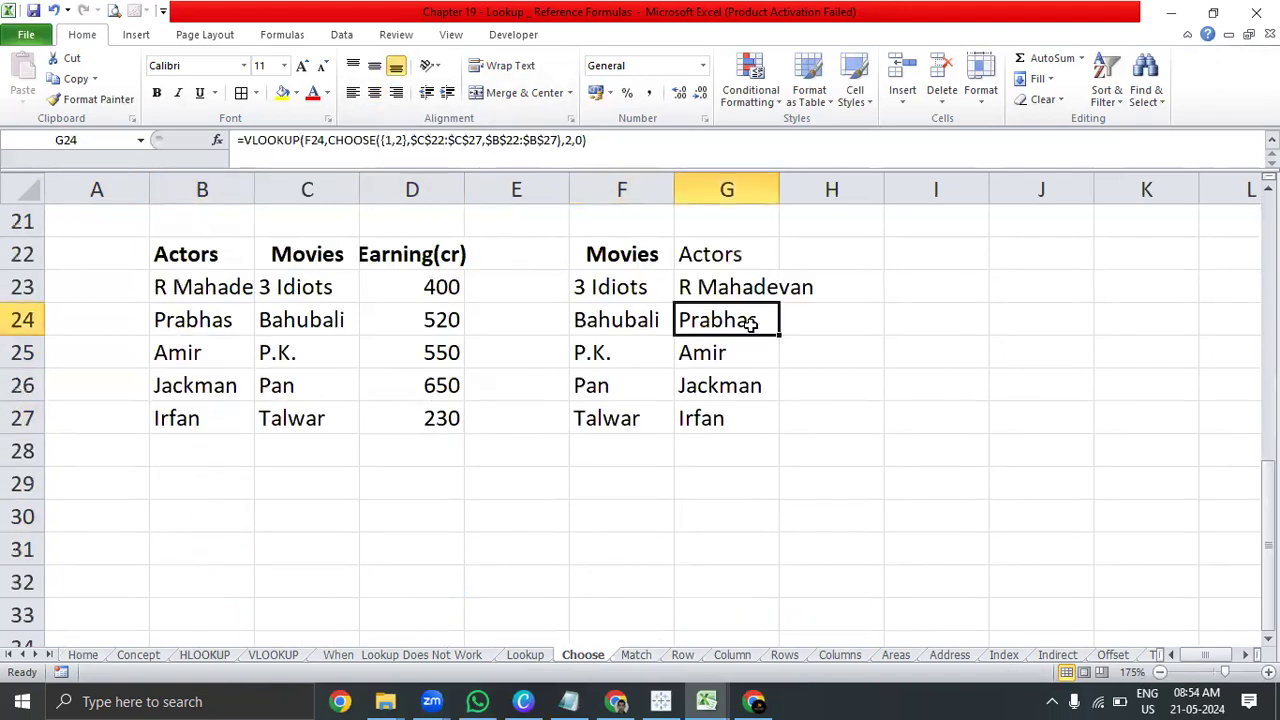
pyautogui.click(737, 289)
pyautogui.click(731, 409)
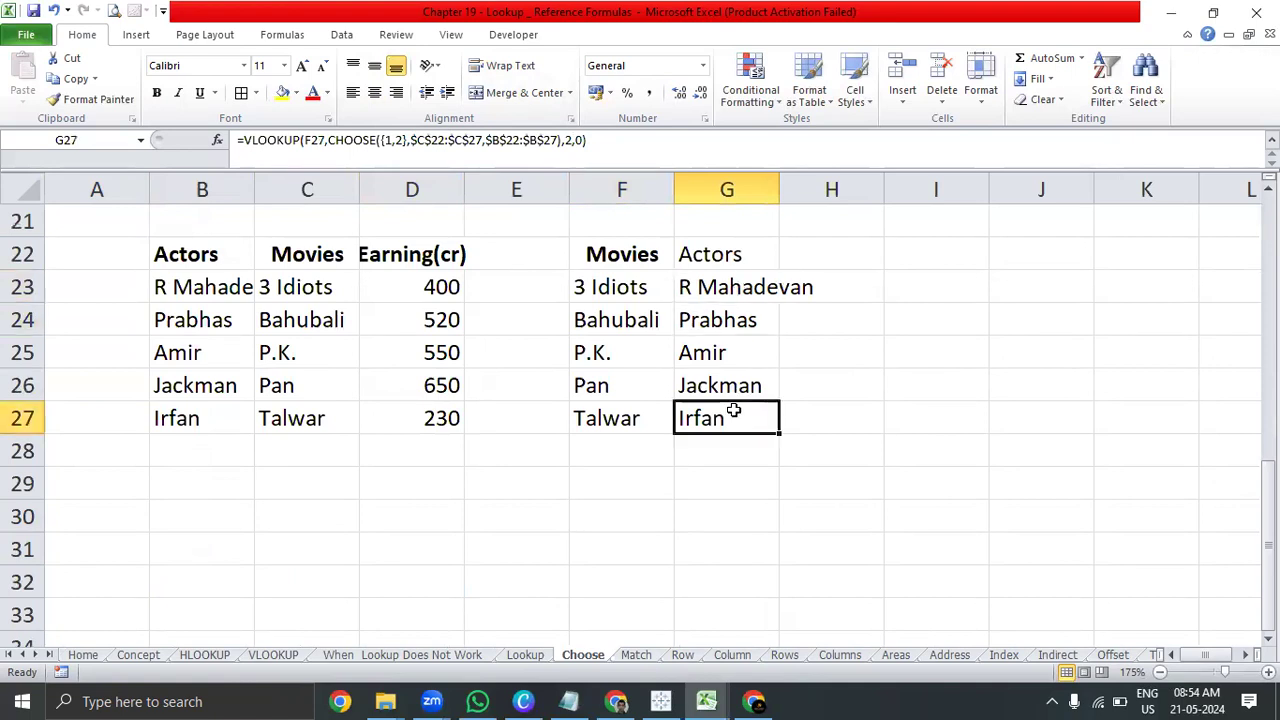
pyautogui.click(740, 297)
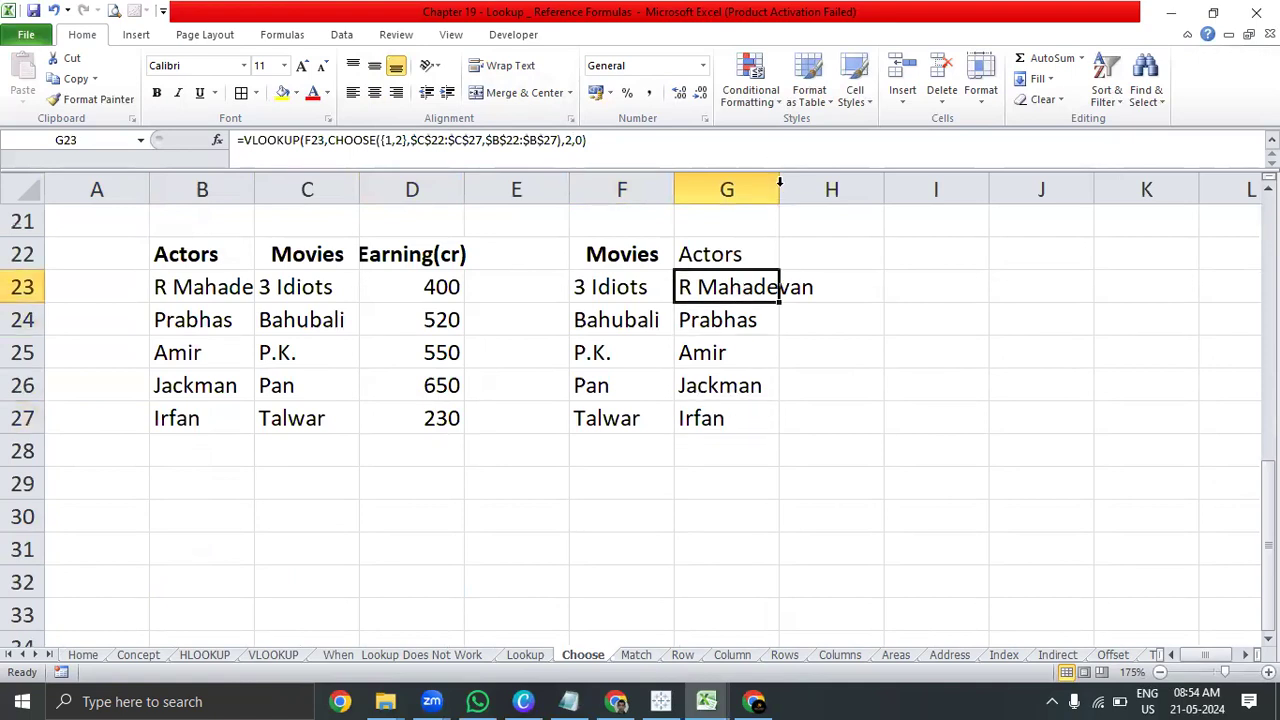
pyautogui.doubleClick(779, 181)
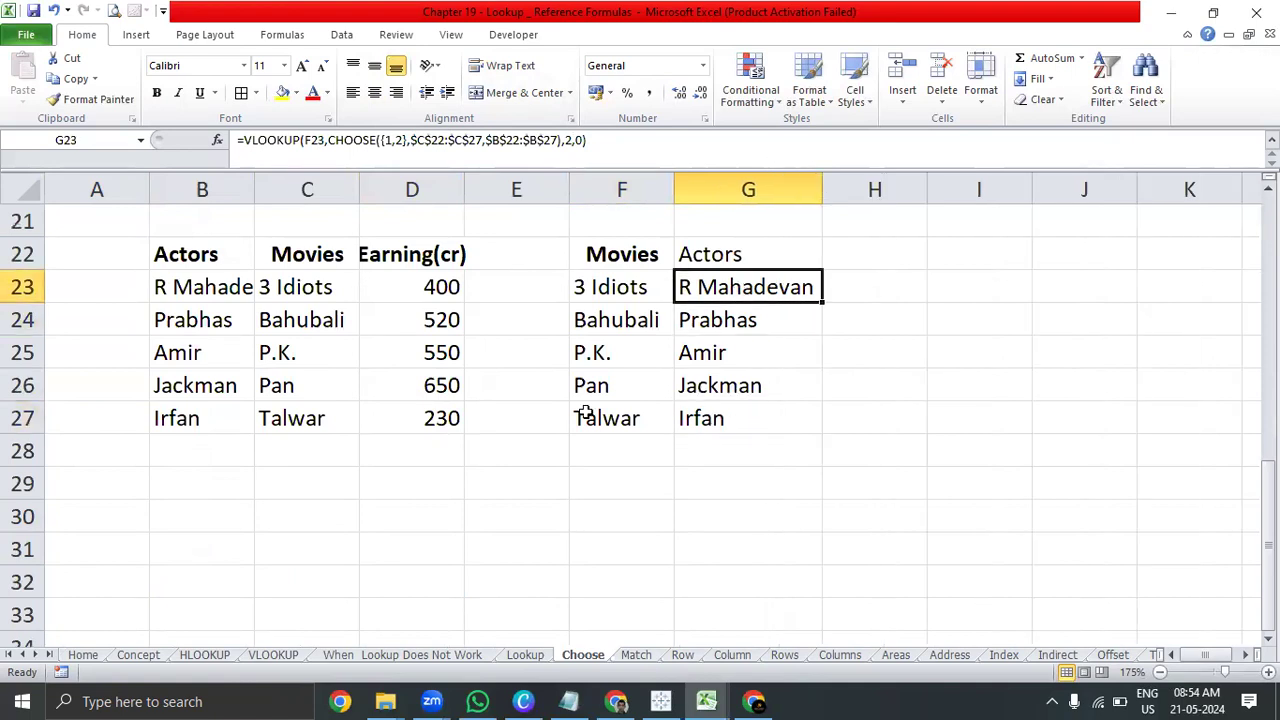
# - Examine the lookup value, table array and column index arguments of the VLOOKUP formula in G23
pyautogui.doubleClick(752, 285)
pyautogui.click(779, 346)
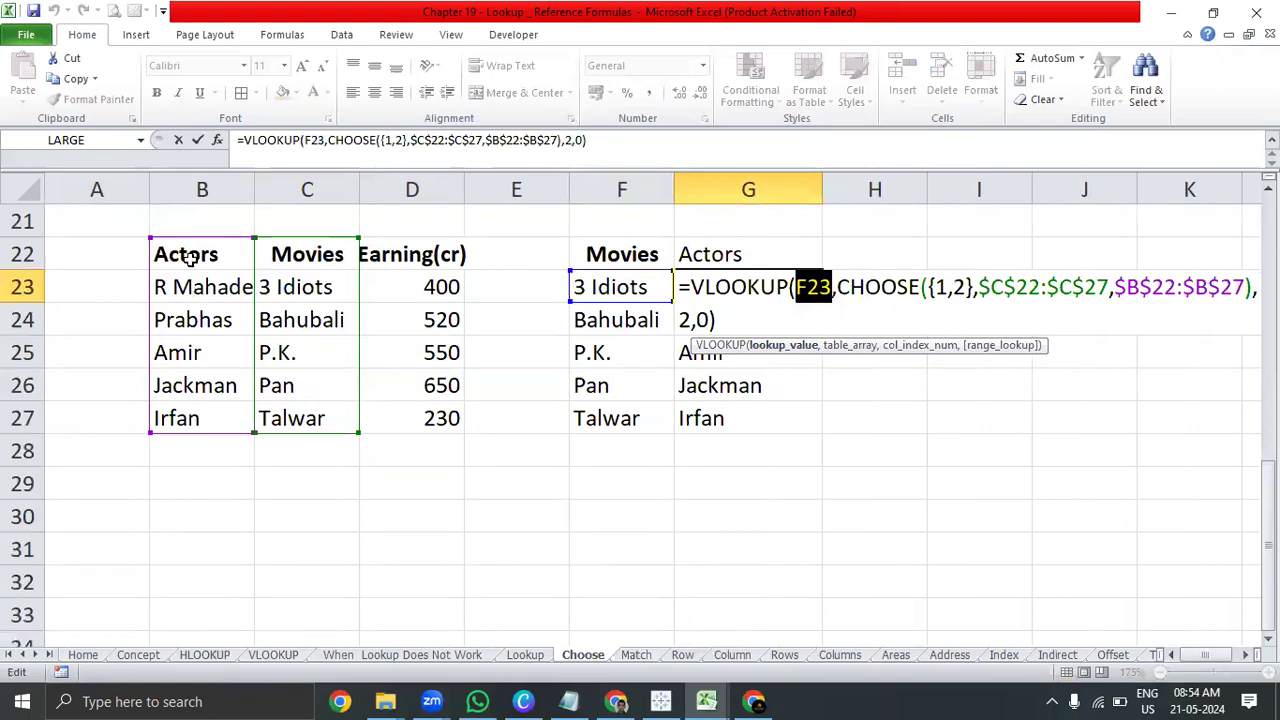
pyautogui.click(901, 352)
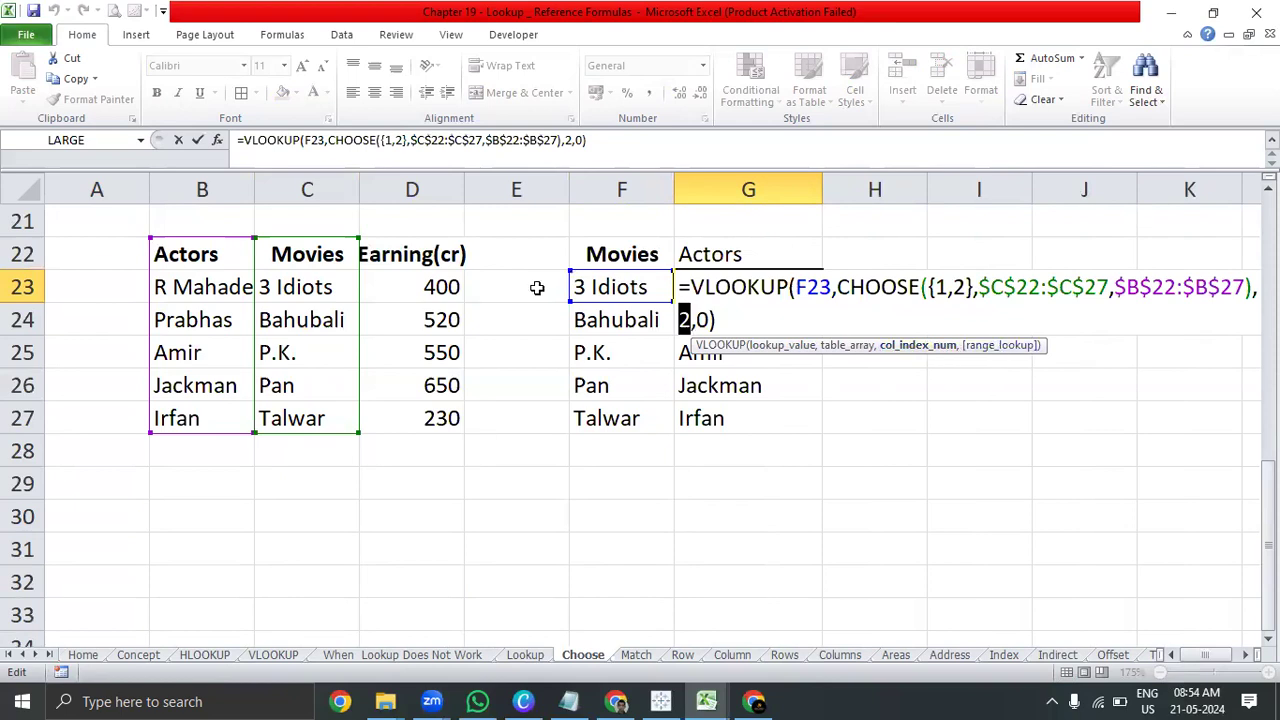
pyautogui.click(791, 347)
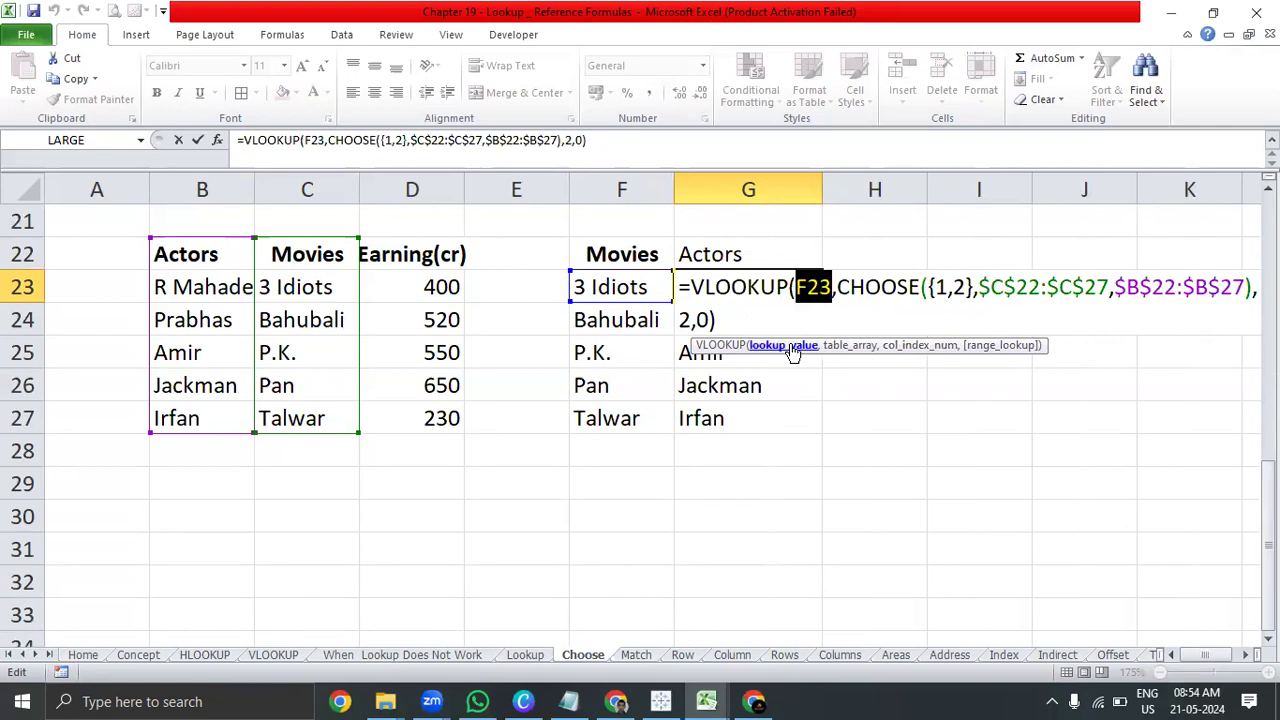
pyautogui.click(852, 350)
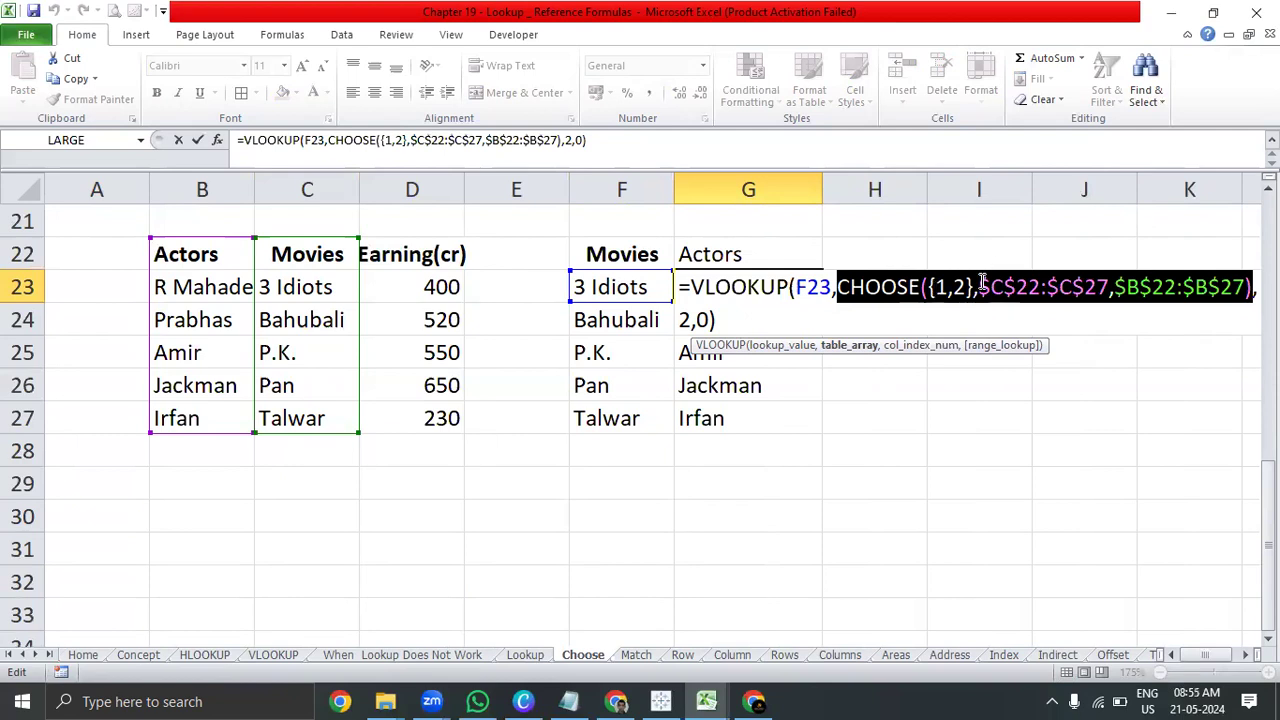
pyautogui.click(928, 345)
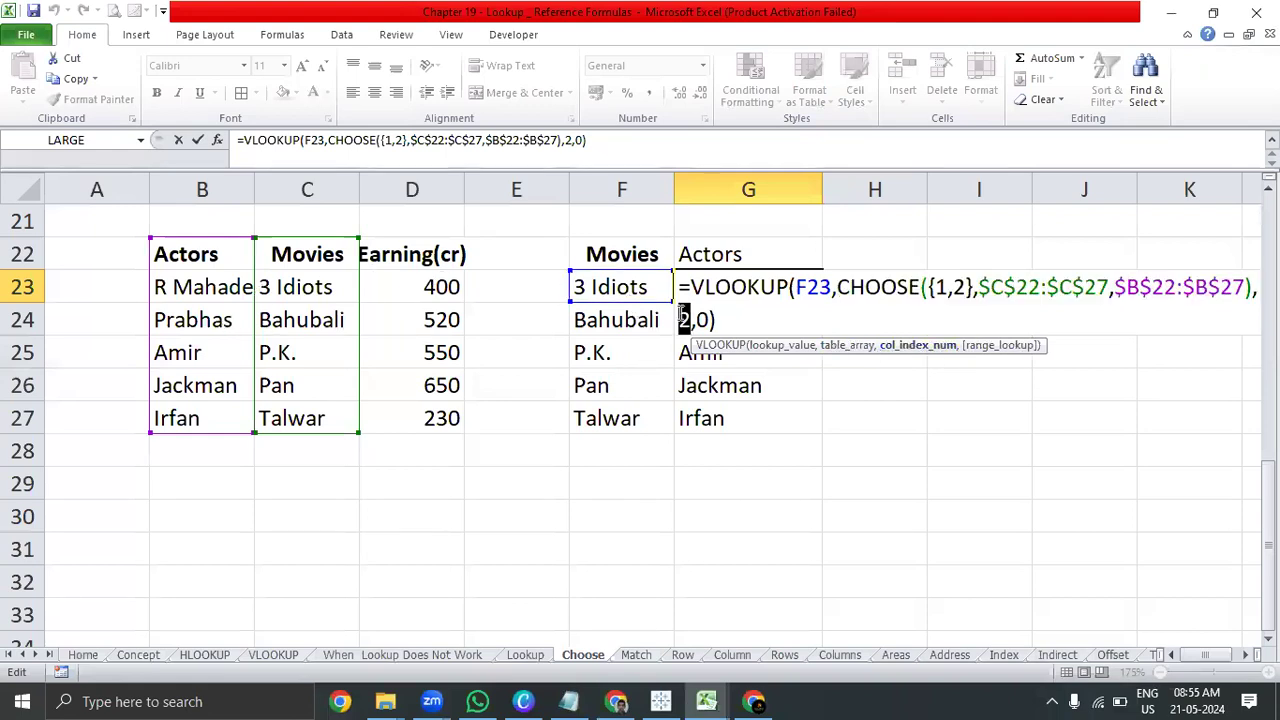
pyautogui.click(839, 347)
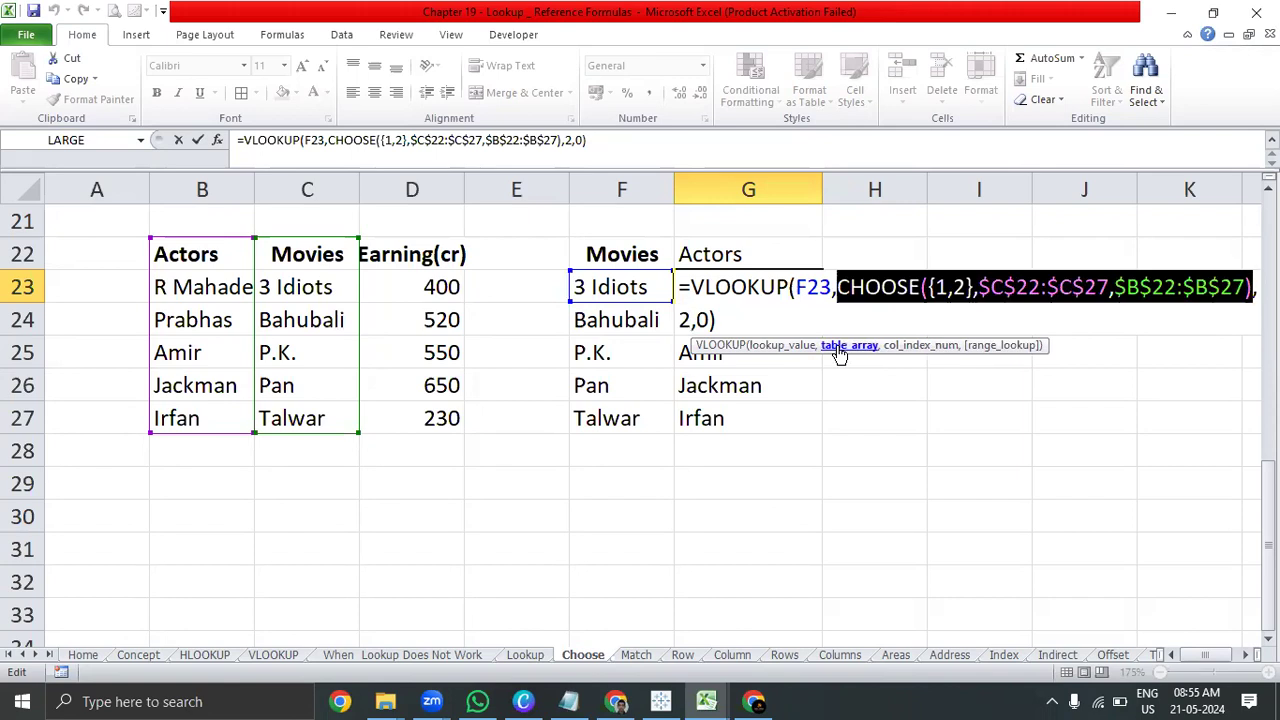
# - Examine the index number, value1 and value2 arguments of the CHOOSE function nested in G23
pyautogui.click(926, 287)
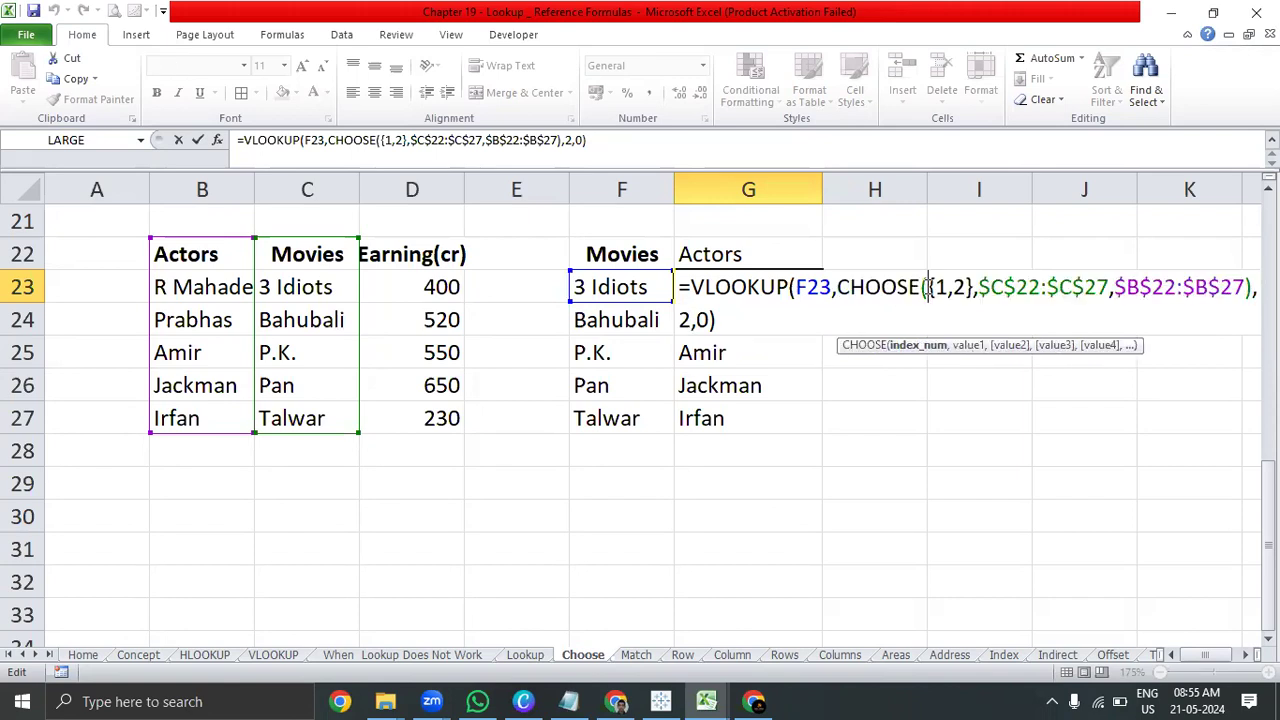
pyautogui.click(922, 347)
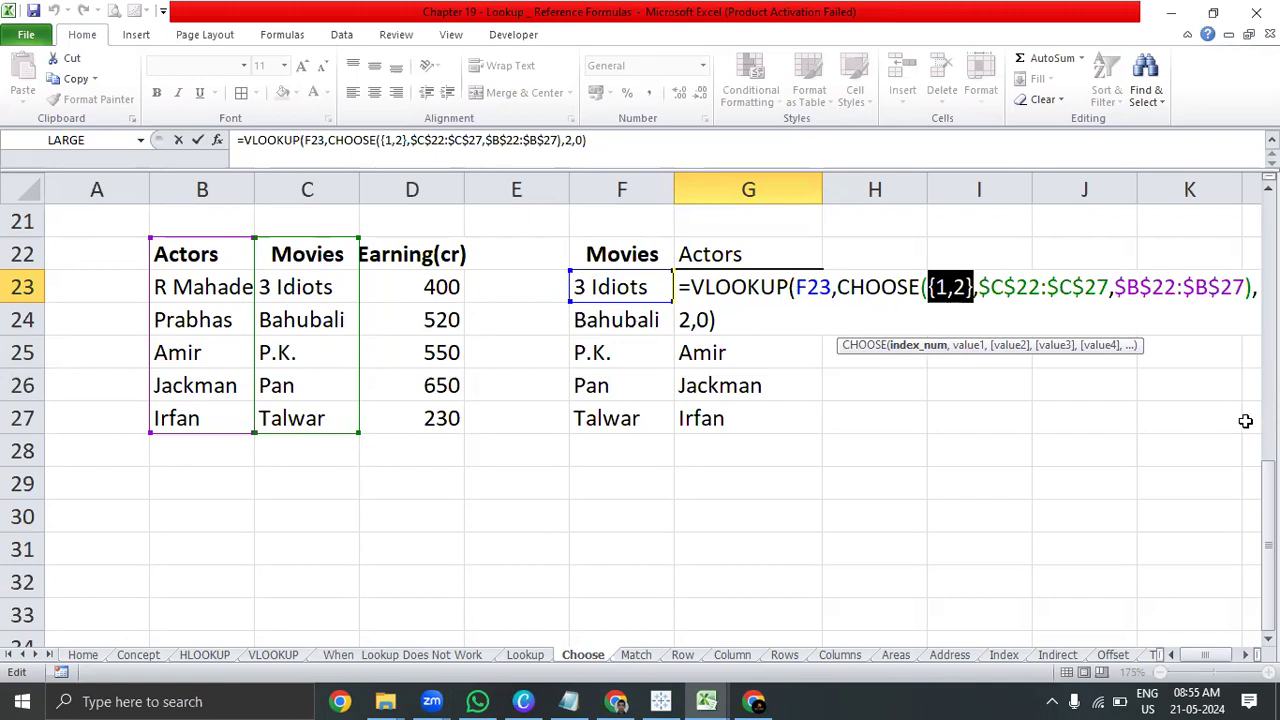
pyautogui.click(958, 347)
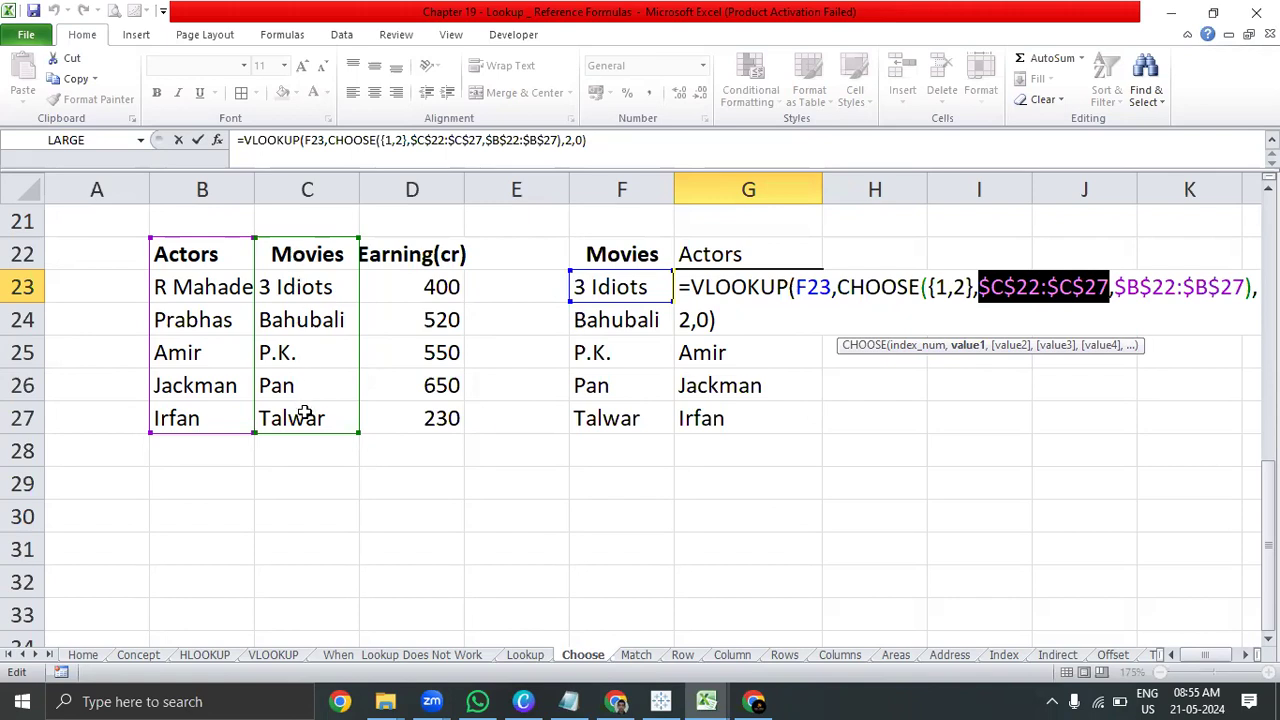
pyautogui.click(1010, 346)
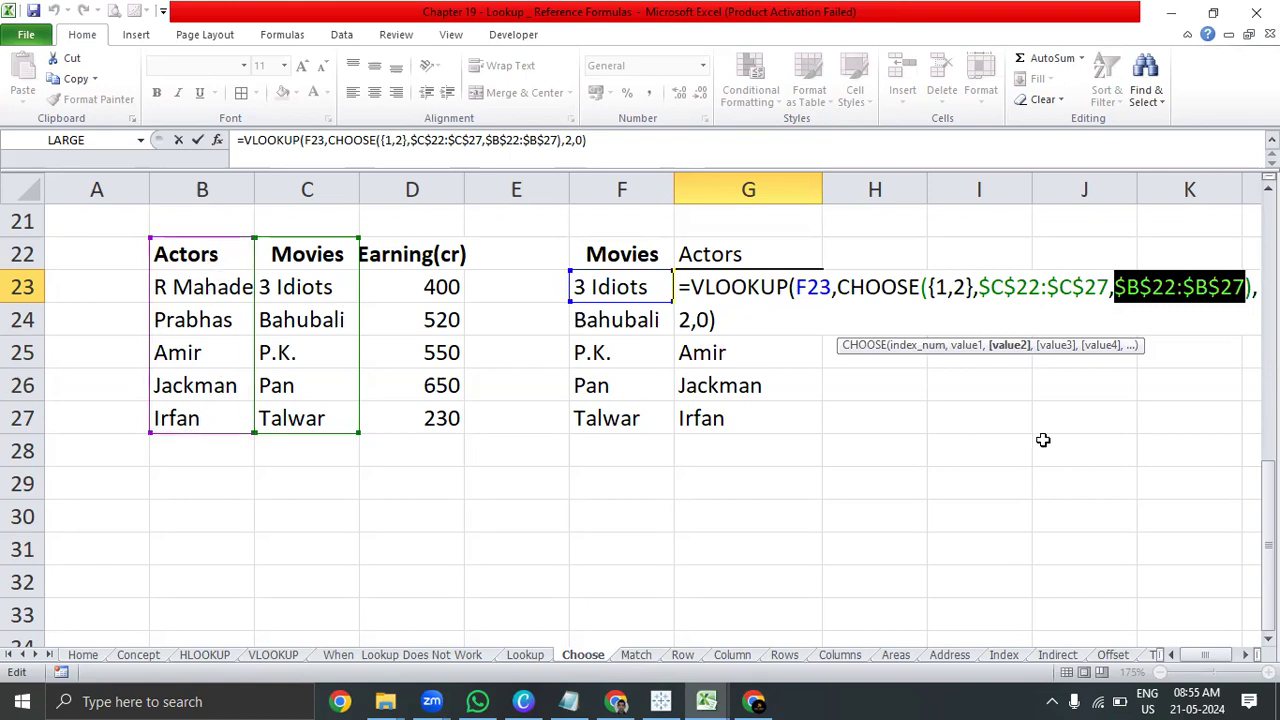
pyautogui.click(960, 345)
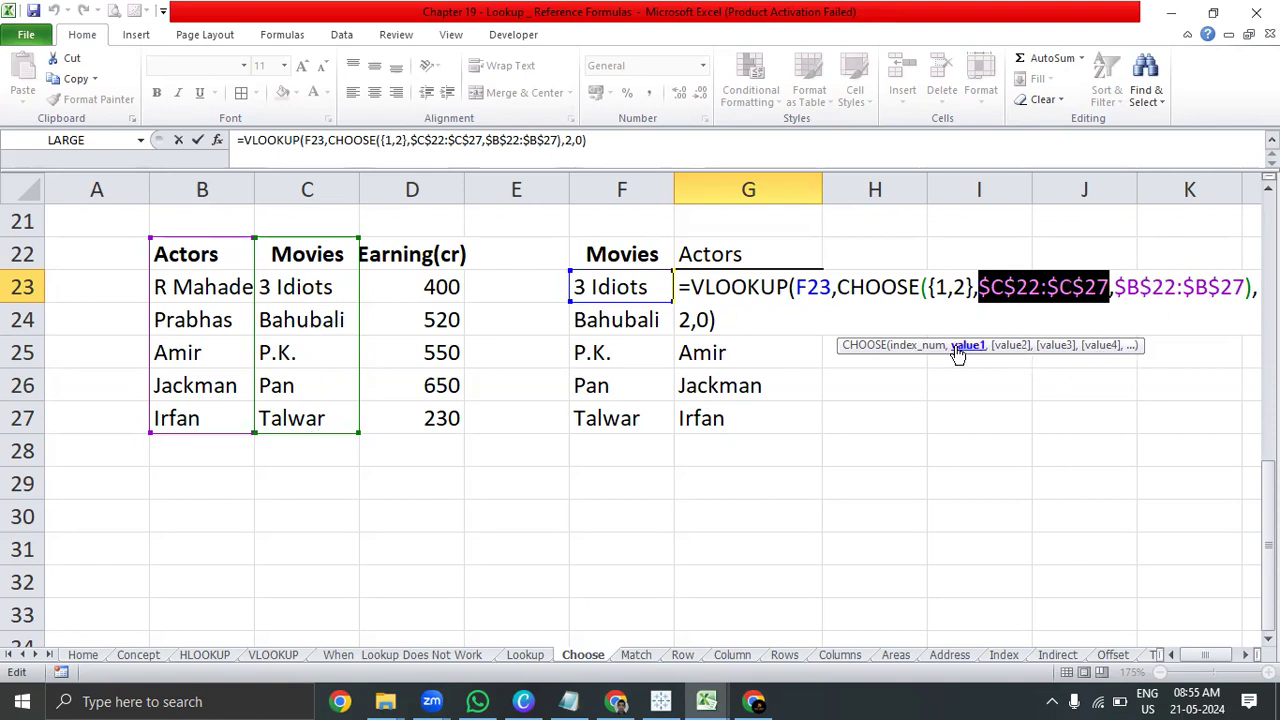
pyautogui.click(1009, 346)
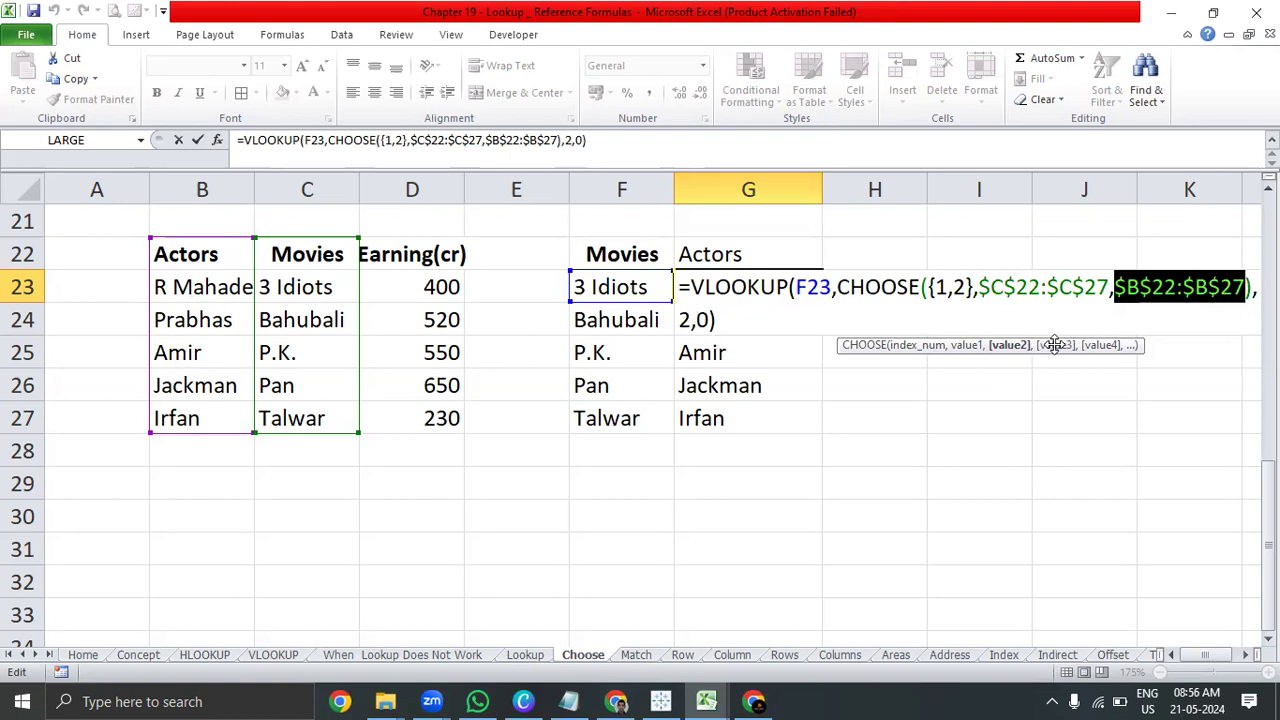
# - Examine the column index and range lookup arguments of G23's VLOOKUP formula, and close the formula without changes
pyautogui.click(693, 320)
pyautogui.doubleClick(688, 320)
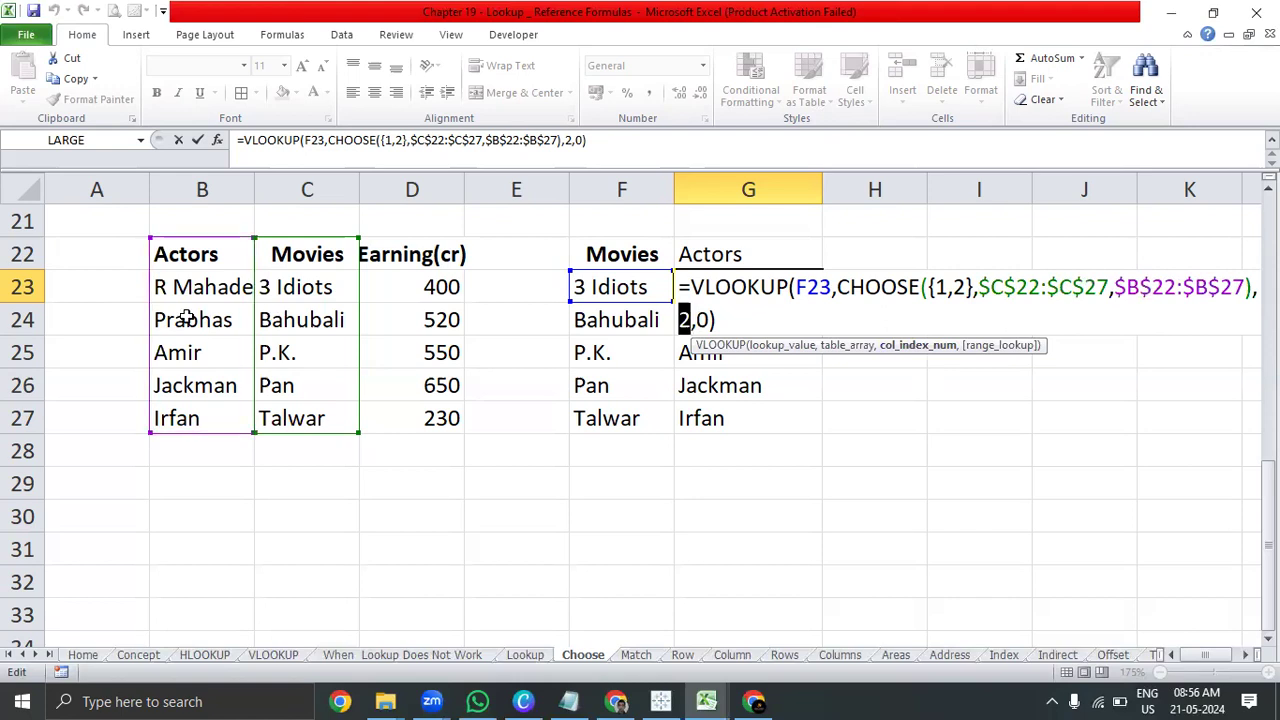
pyautogui.click(706, 320)
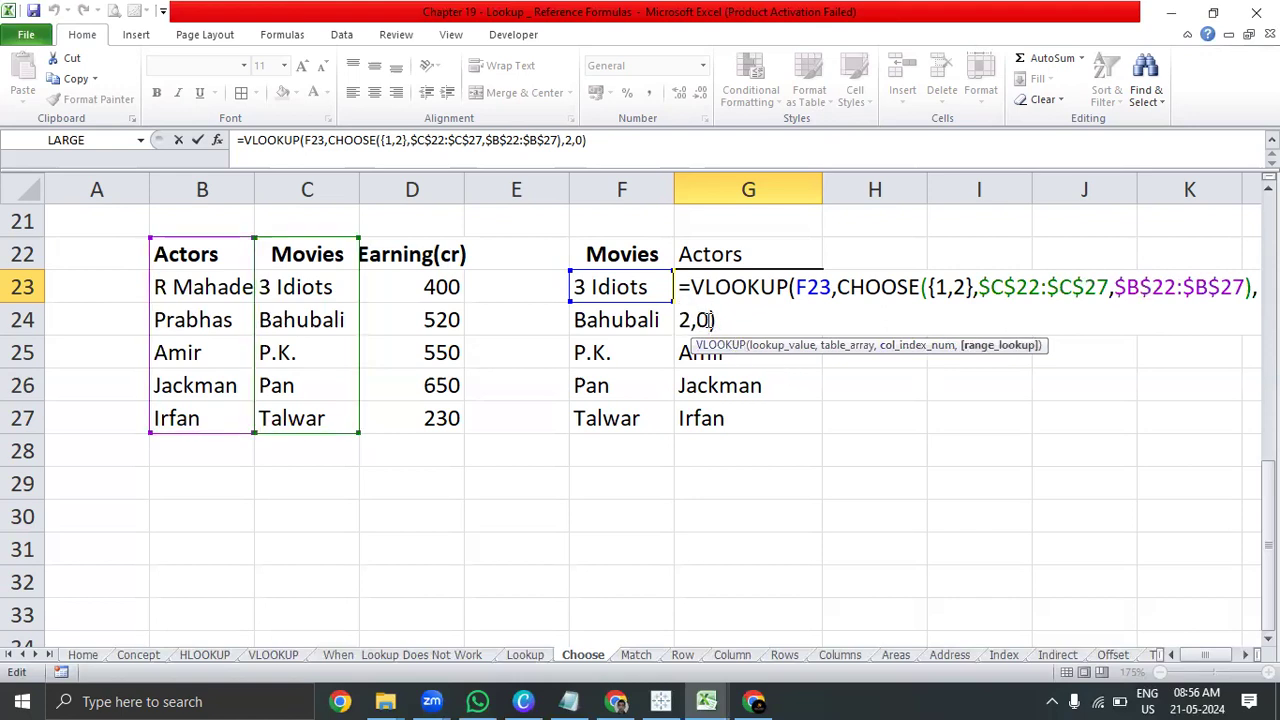
pyautogui.press('Return')
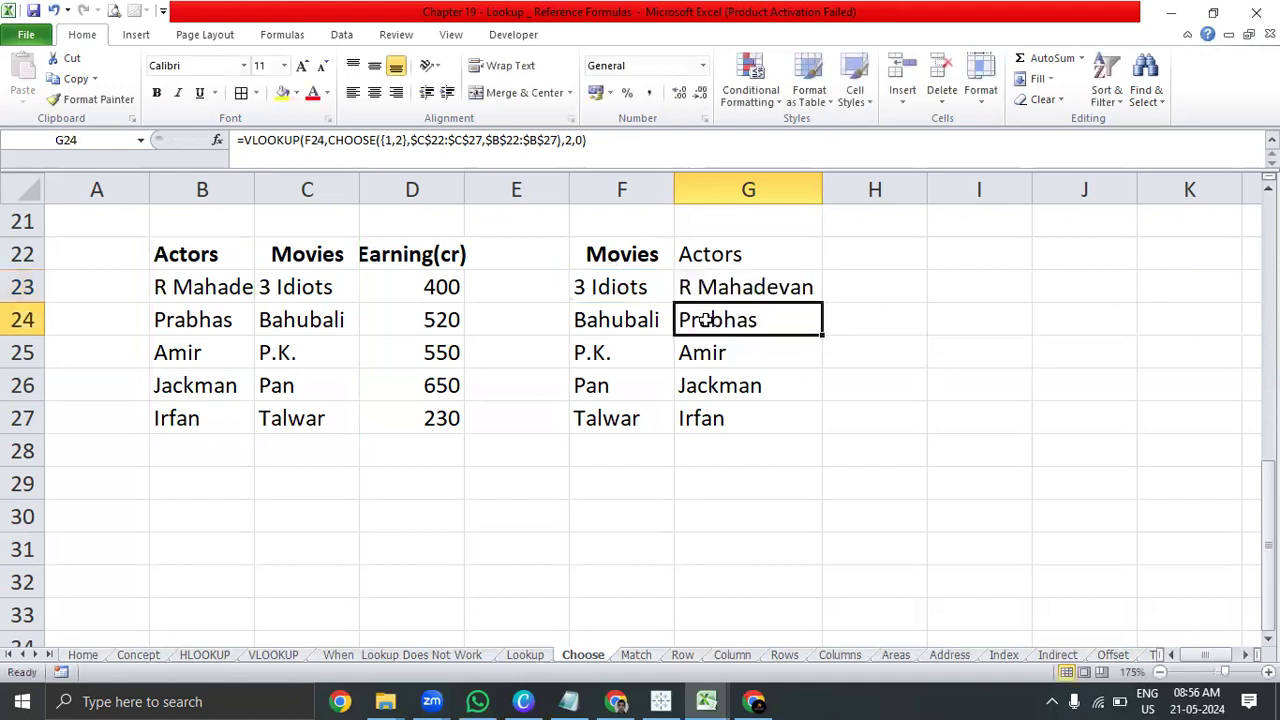
# - Select the actor results in G23:G27, highlight the CHOOSE part of their formula, and leave editing without changes
pyautogui.moveTo(737, 297); pyautogui.dragTo(737, 426)
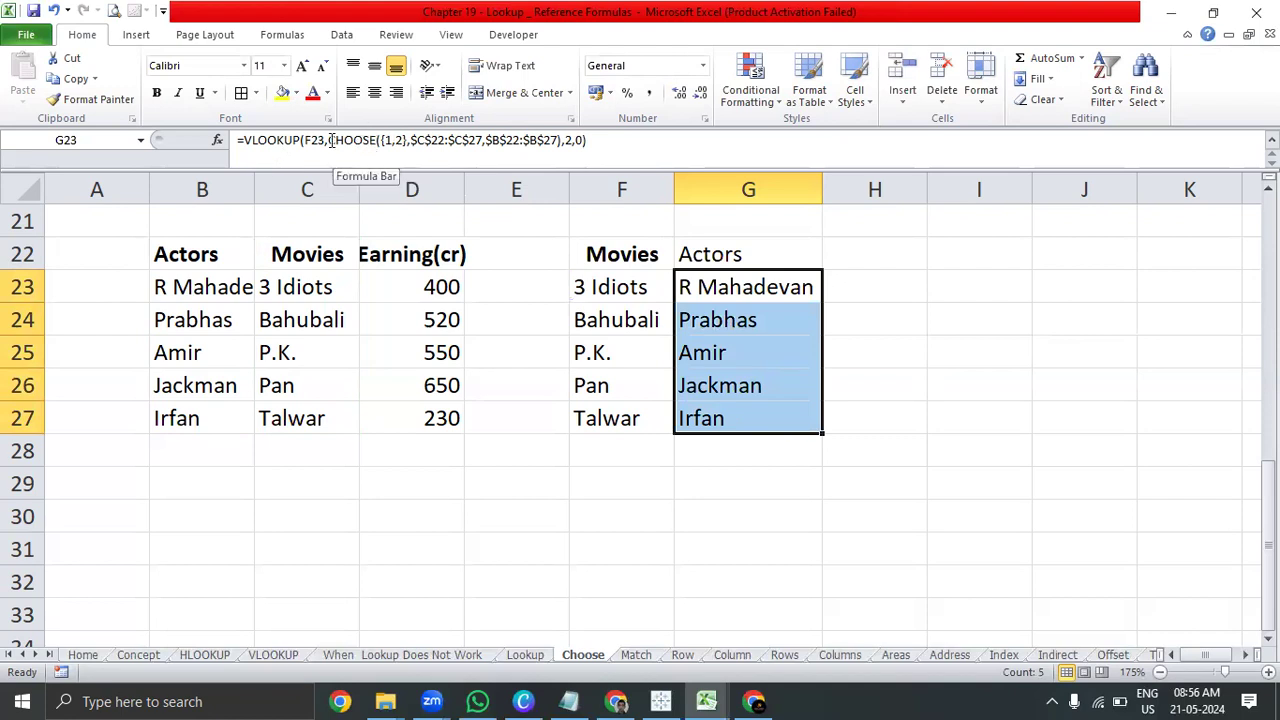
pyautogui.doubleClick(379, 140)
pyautogui.moveTo(379, 140); pyautogui.dragTo(603, 140)
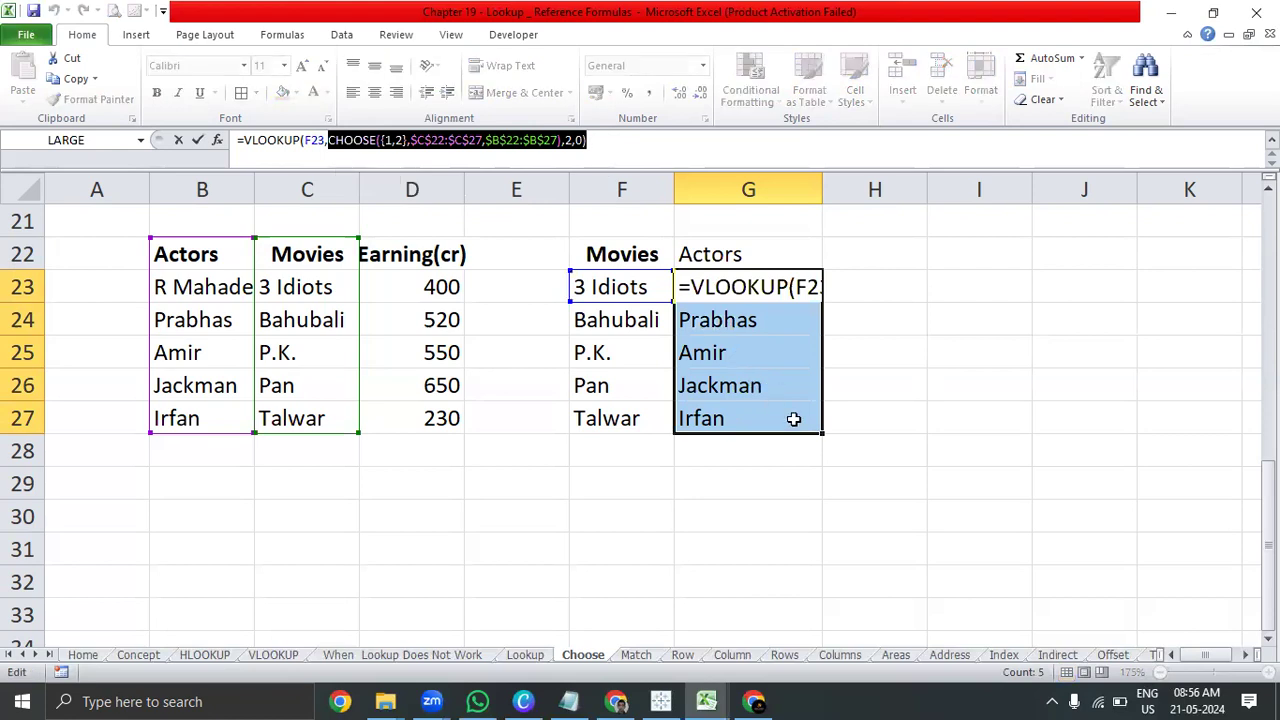
pyautogui.press('Escape')
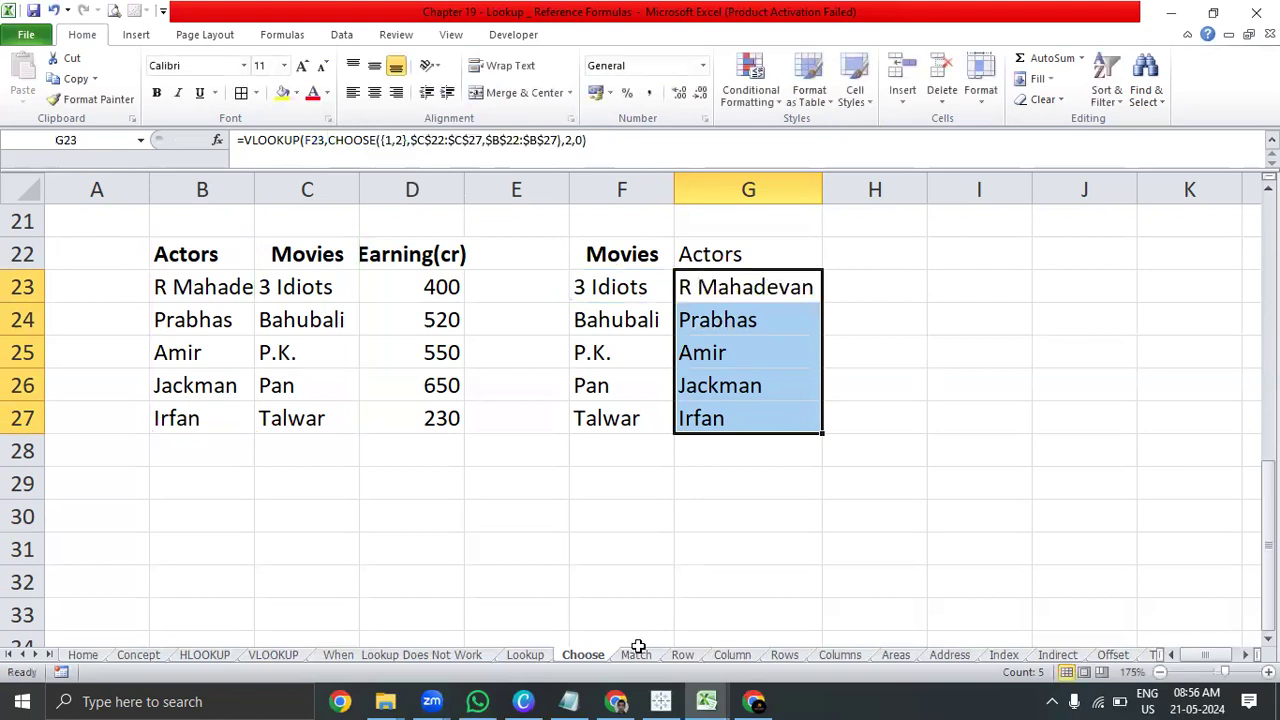
# - Look over the movie list and its MATCH results in rows 4 to 9 of the Match sheet
pyautogui.click(636, 654)
pyautogui.scroll(10, 559, 365)
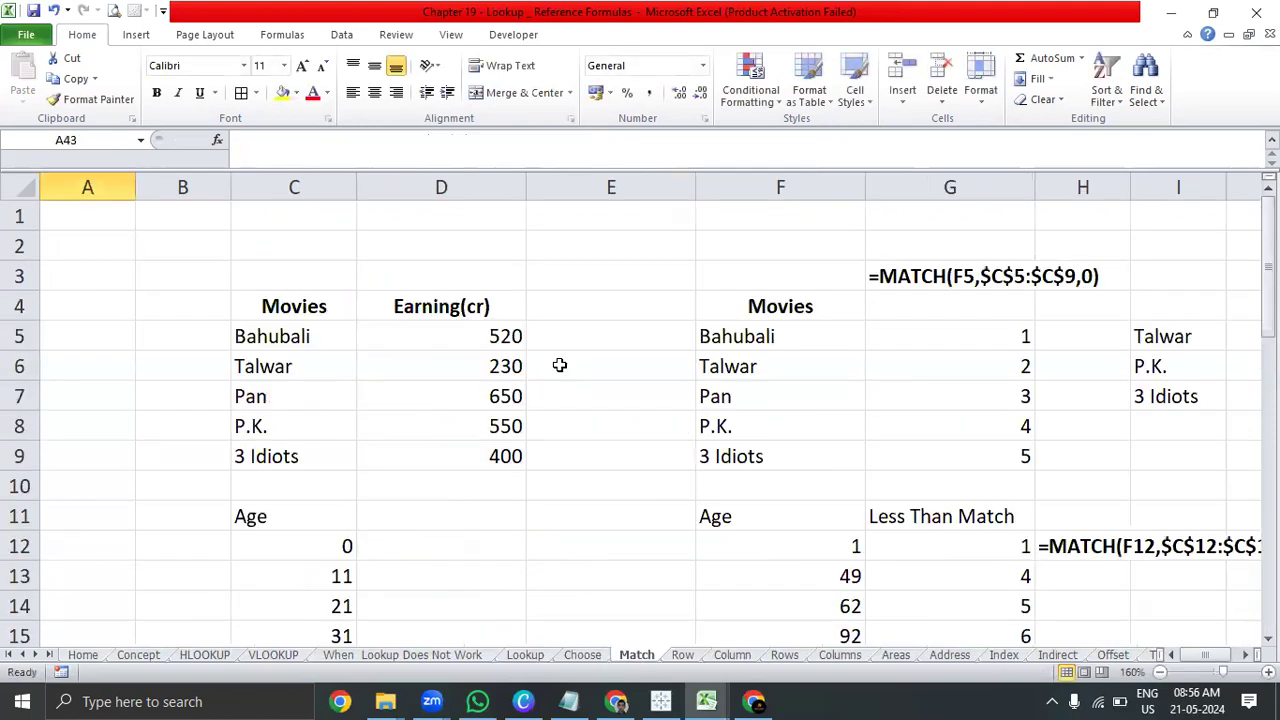
pyautogui.click(277, 364)
pyautogui.click(720, 336)
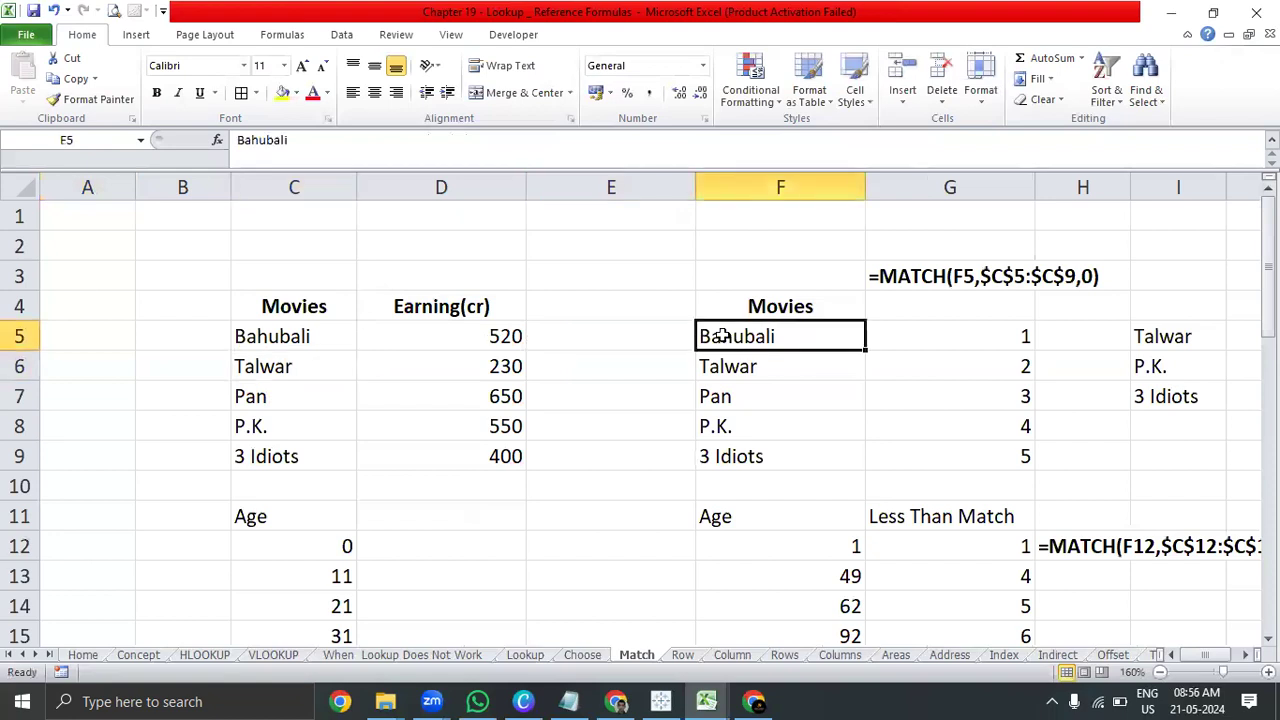
pyautogui.click(971, 332)
pyautogui.click(342, 338)
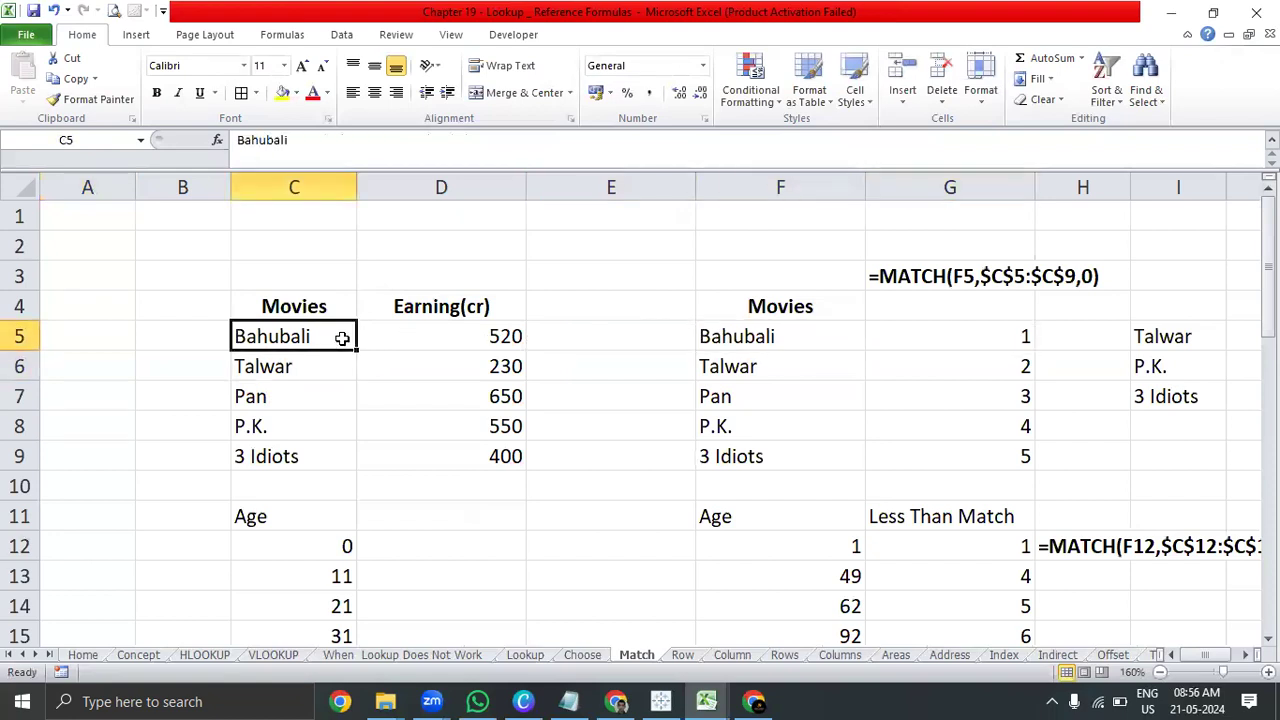
pyautogui.click(332, 303)
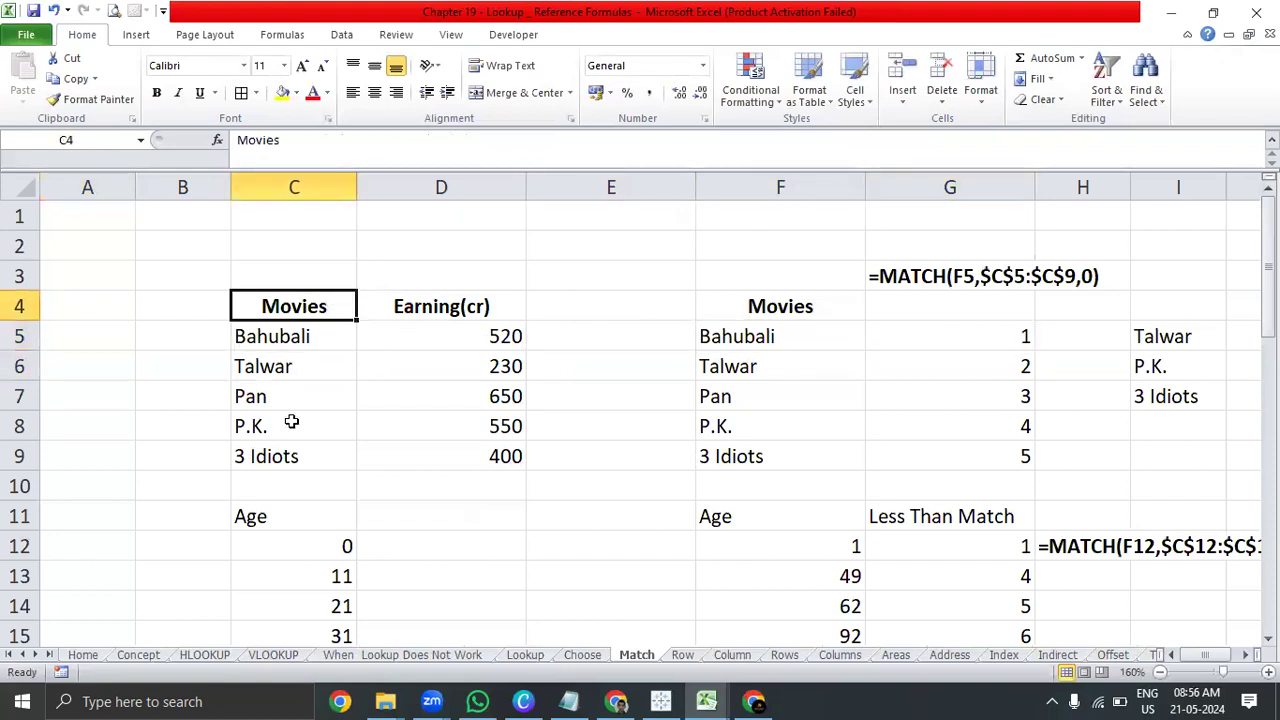
# - Check the MATCH description on the Home sheet, glance at the blank Sheet4 in Book2, and select the MATCH link on Home
pyautogui.click(83, 654)
pyautogui.click(282, 440)
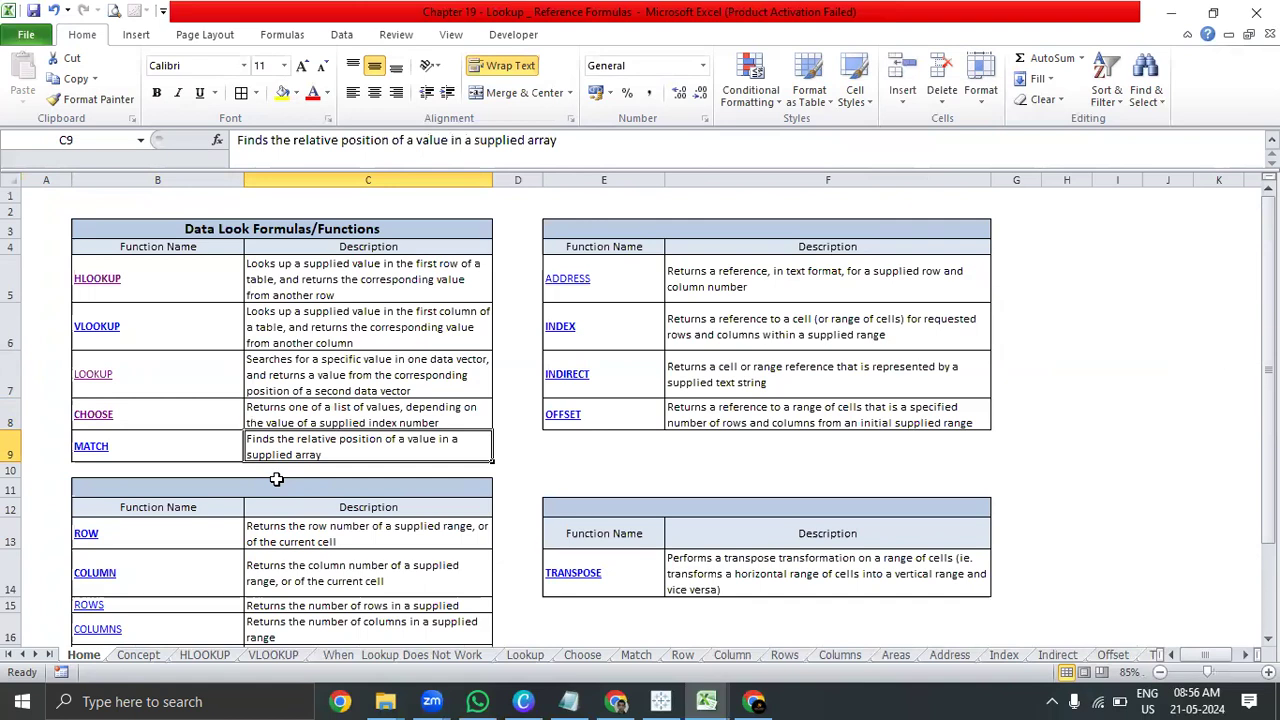
pyautogui.hotkey('ctrl', 'Tab')
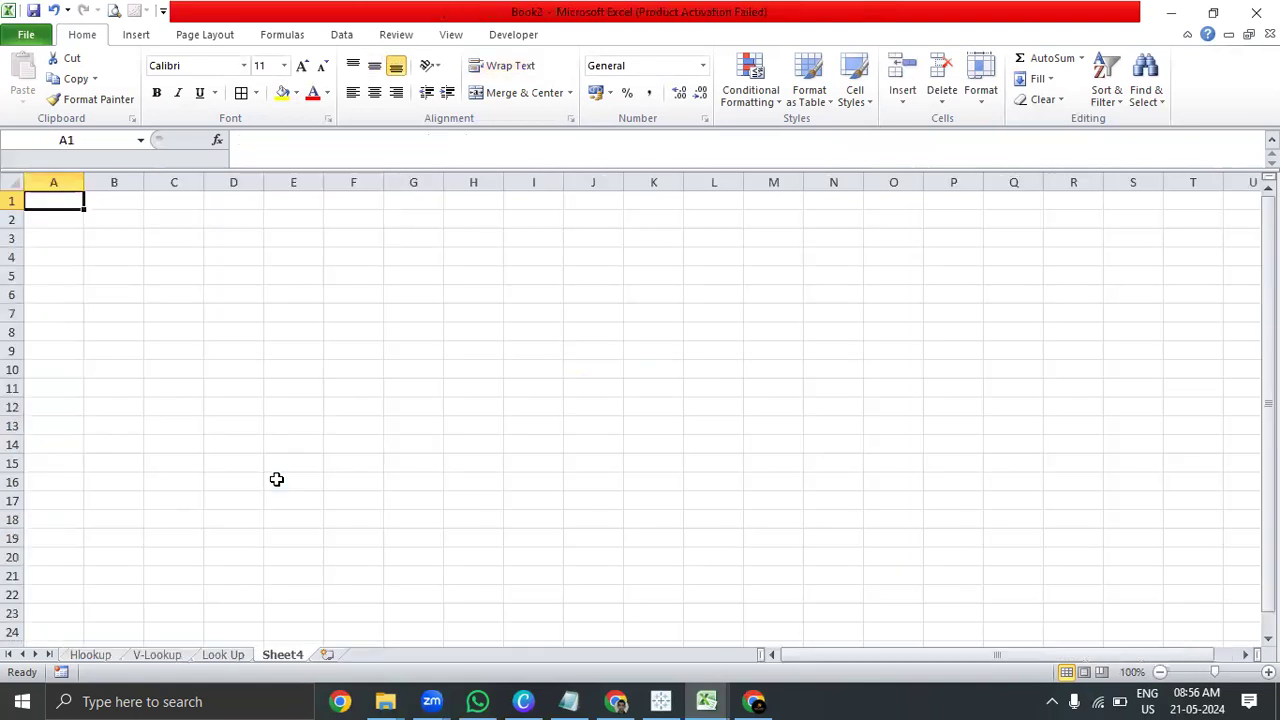
pyautogui.hotkey('ctrl', 'Tab')
pyautogui.click(93, 447)
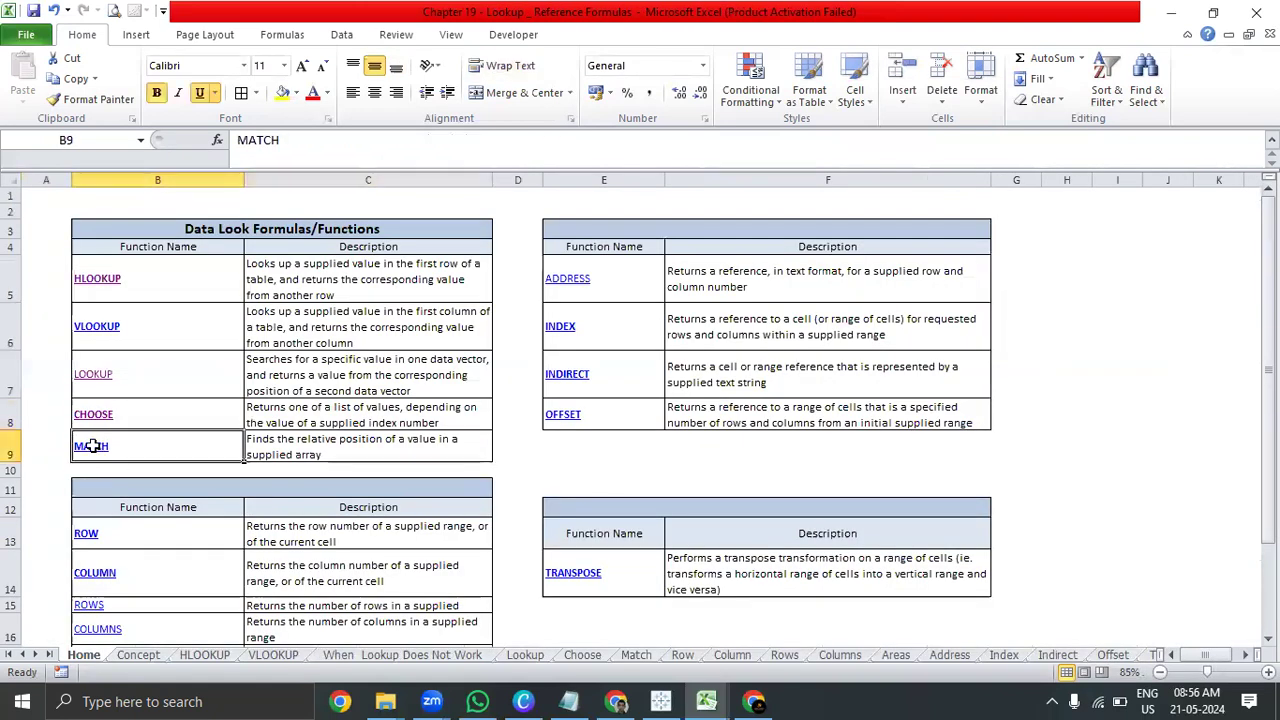
# - Open the Match sheet from its Home link and copy the Movies and Earning(cr) table in C4:D9
pyautogui.click(93, 447)
pyautogui.click(503, 360)
pyautogui.moveTo(311, 318); pyautogui.dragTo(450, 466)
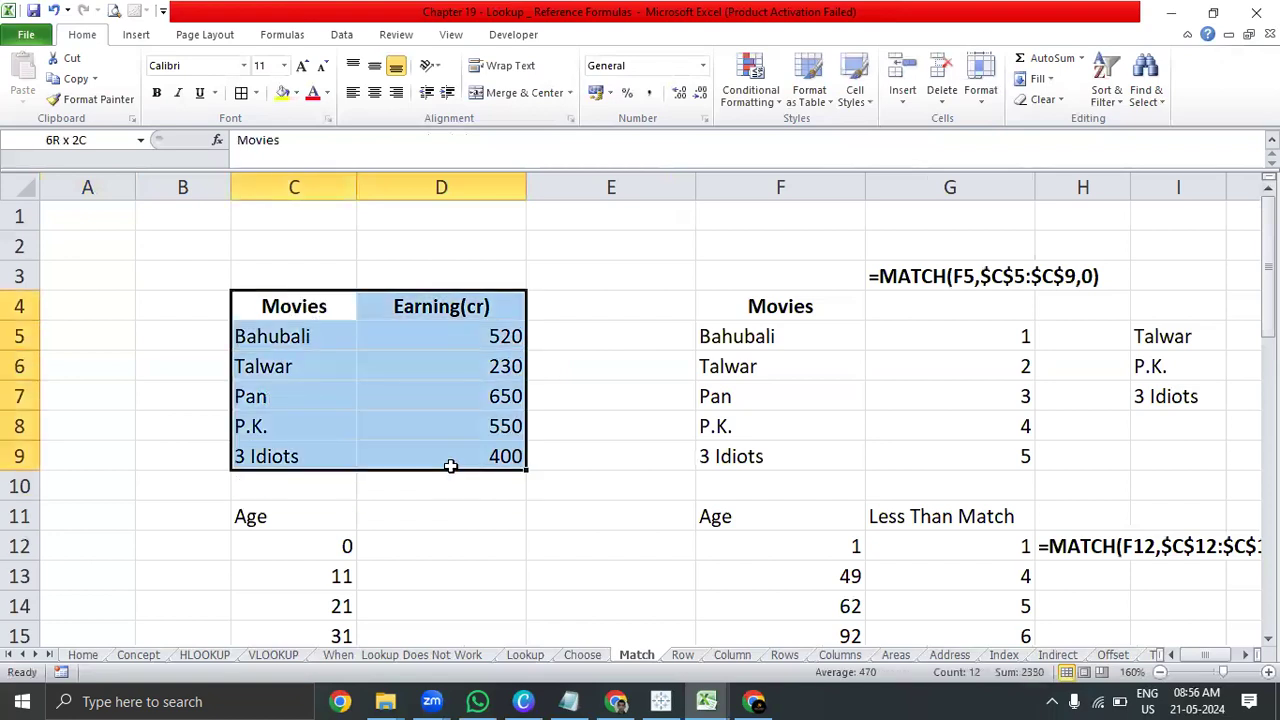
pyautogui.hotkey('ctrl', 'c')
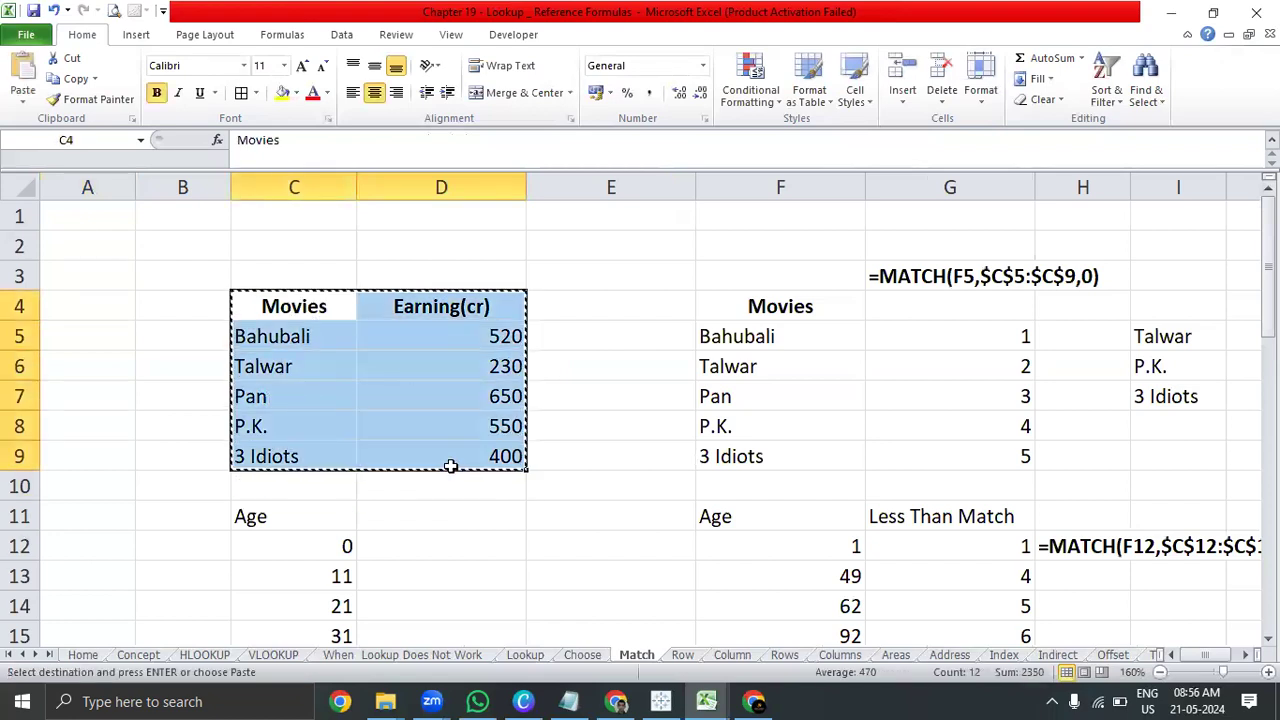
# - Switch to Sheet4 in Book2, paste the movie table at B2, and autofit its column widths
pyautogui.hotkey('ctrl', 'Tab')
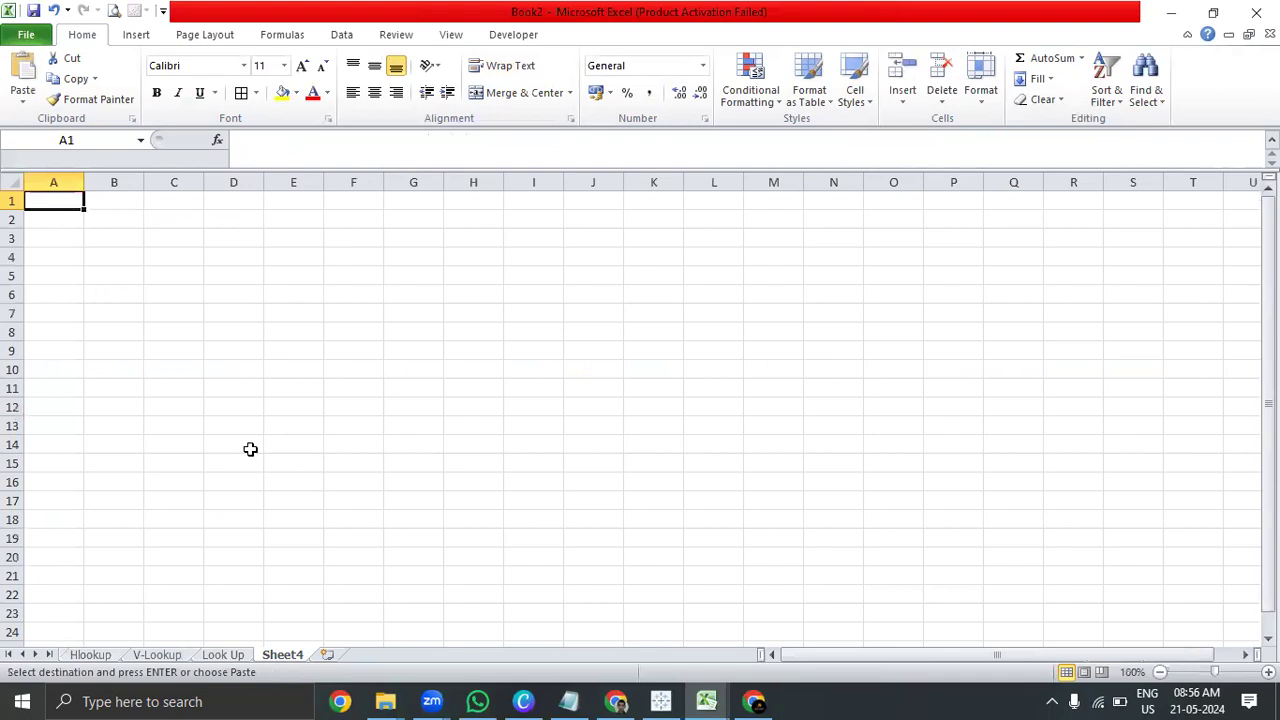
pyautogui.click(121, 216)
pyautogui.hotkey('ctrl', 'v')
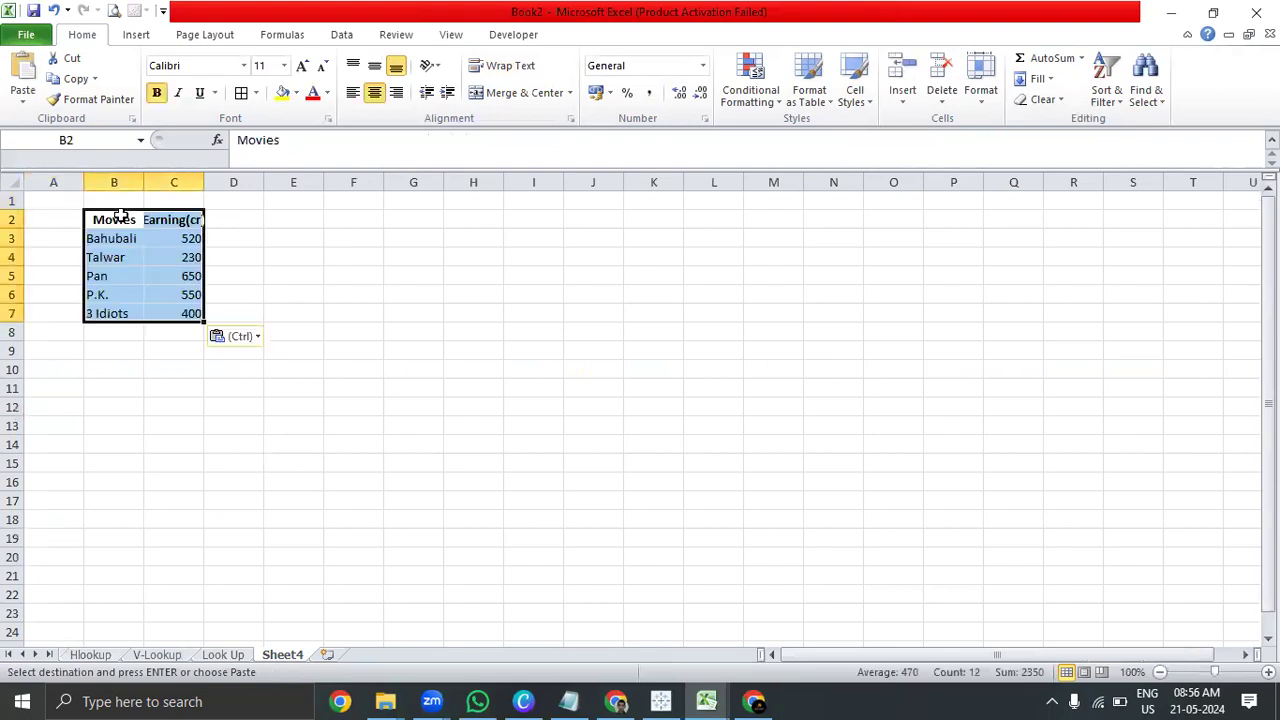
pyautogui.hotkey('alt', 'h')
pyautogui.press('o')
pyautogui.press('i')
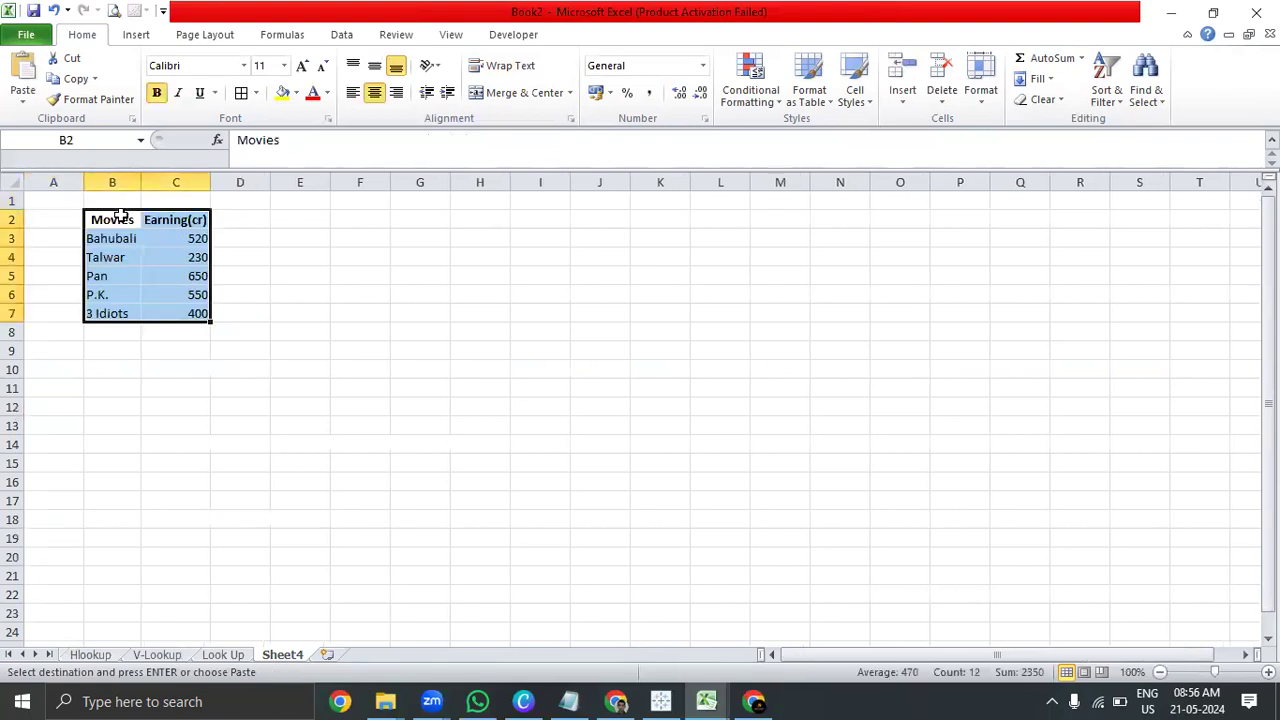
# - Enter Pan as the lookup value in H4 and move it up to H3
pyautogui.click(468, 260)
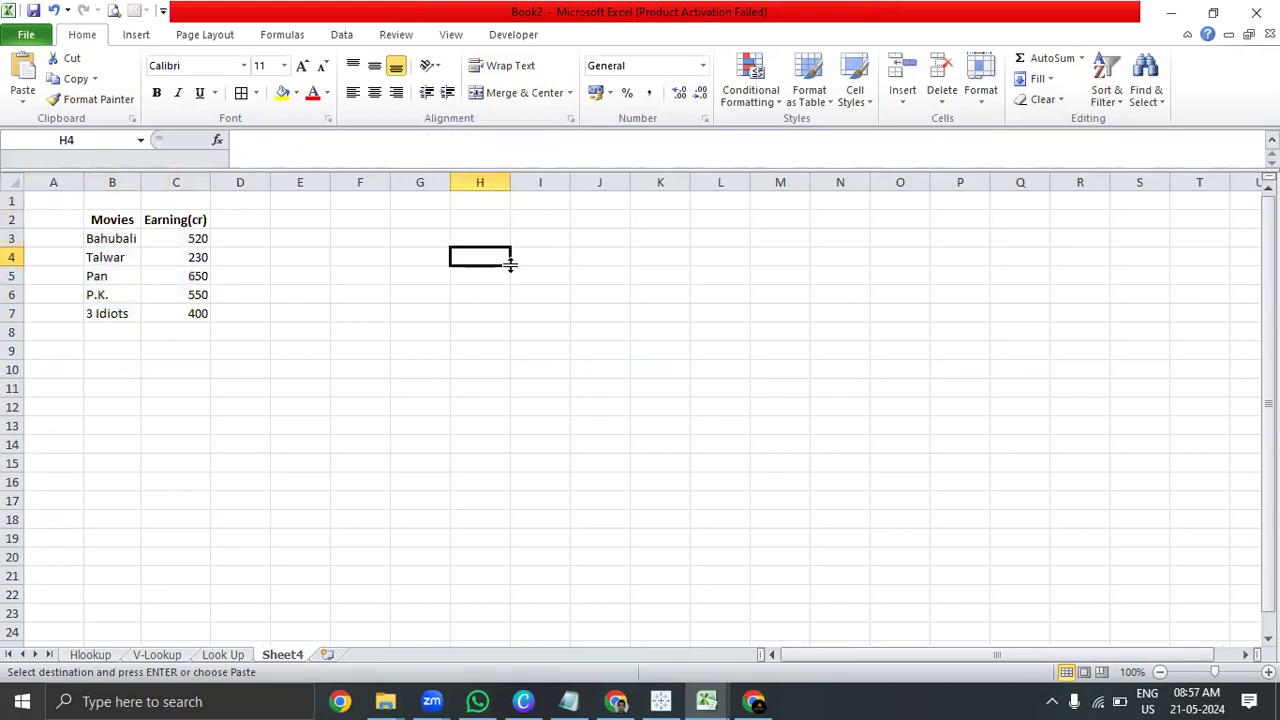
pyautogui.write('PAn')
pyautogui.press('Return')
pyautogui.press('Up')
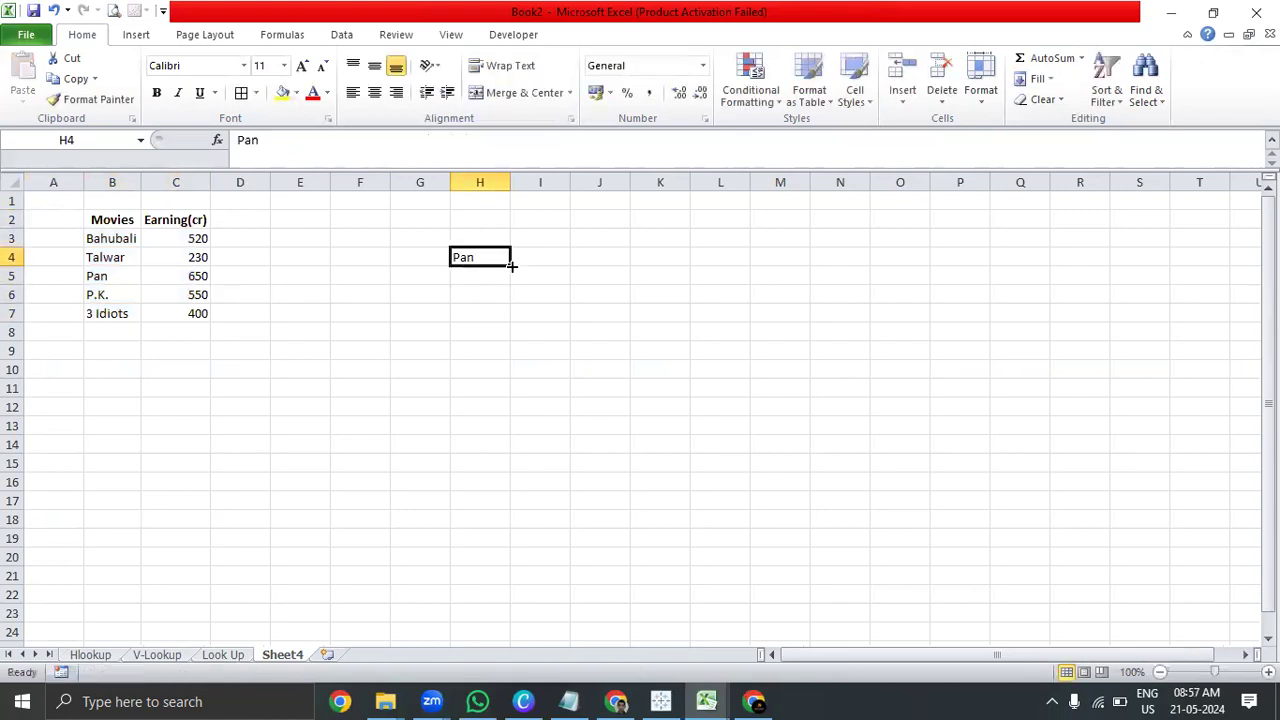
pyautogui.moveTo(512, 262); pyautogui.dragTo(510, 265)
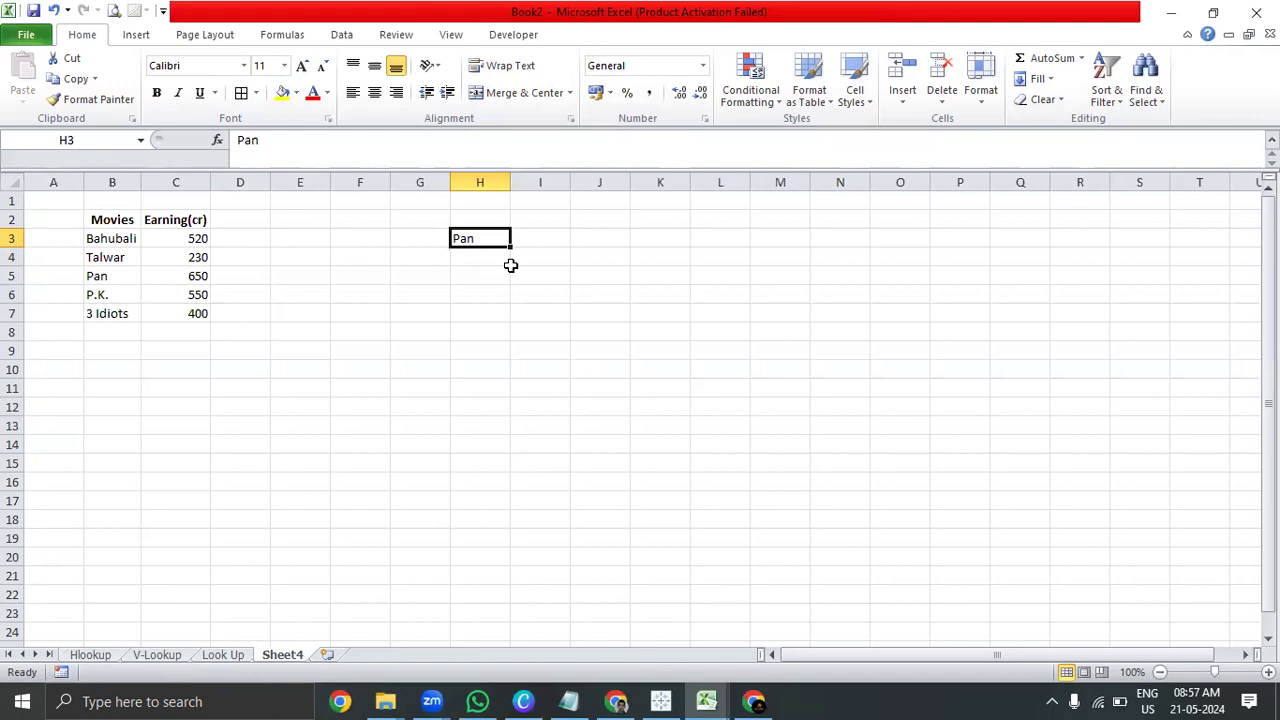
# - Go through the movie names in B3:B7 from Bahubali down to Pan to work out Pan's position
pyautogui.press('Left')
pyautogui.press('Left')
pyautogui.press('Left')
pyautogui.press('Left')
pyautogui.press('Left')
pyautogui.press('Left')
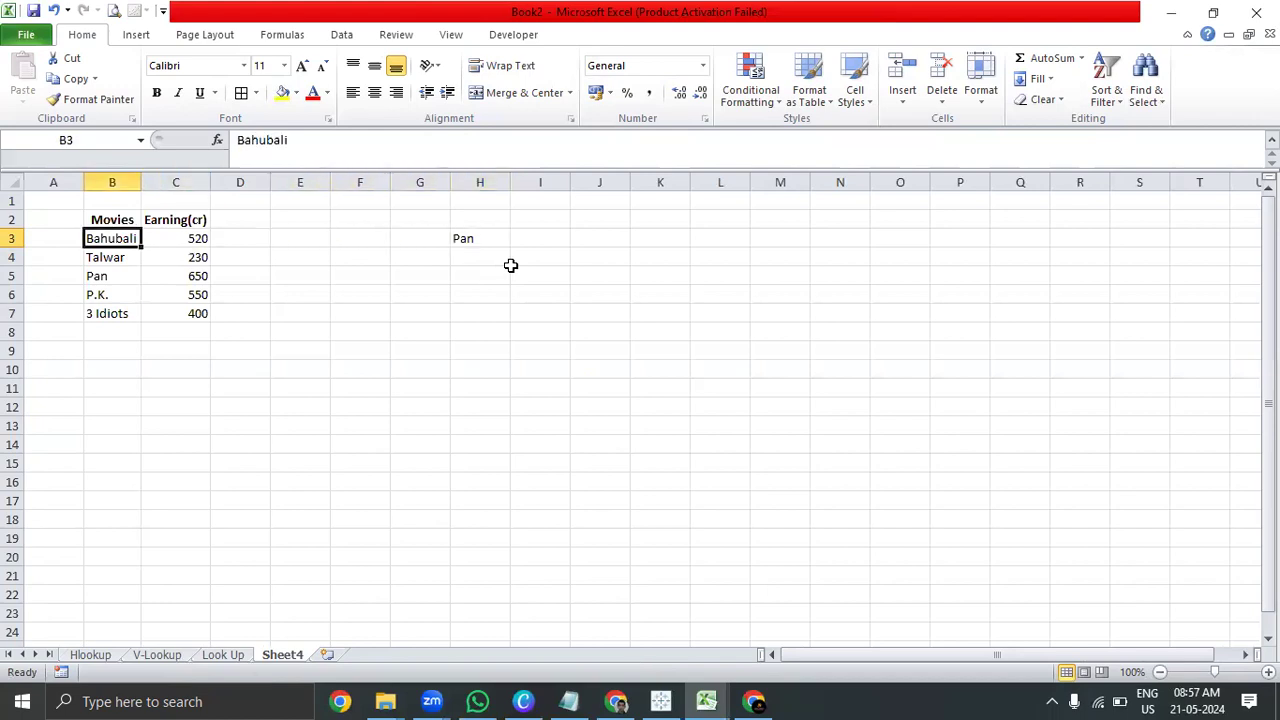
pyautogui.hotkey('ctrl', 'shift', 'Down')
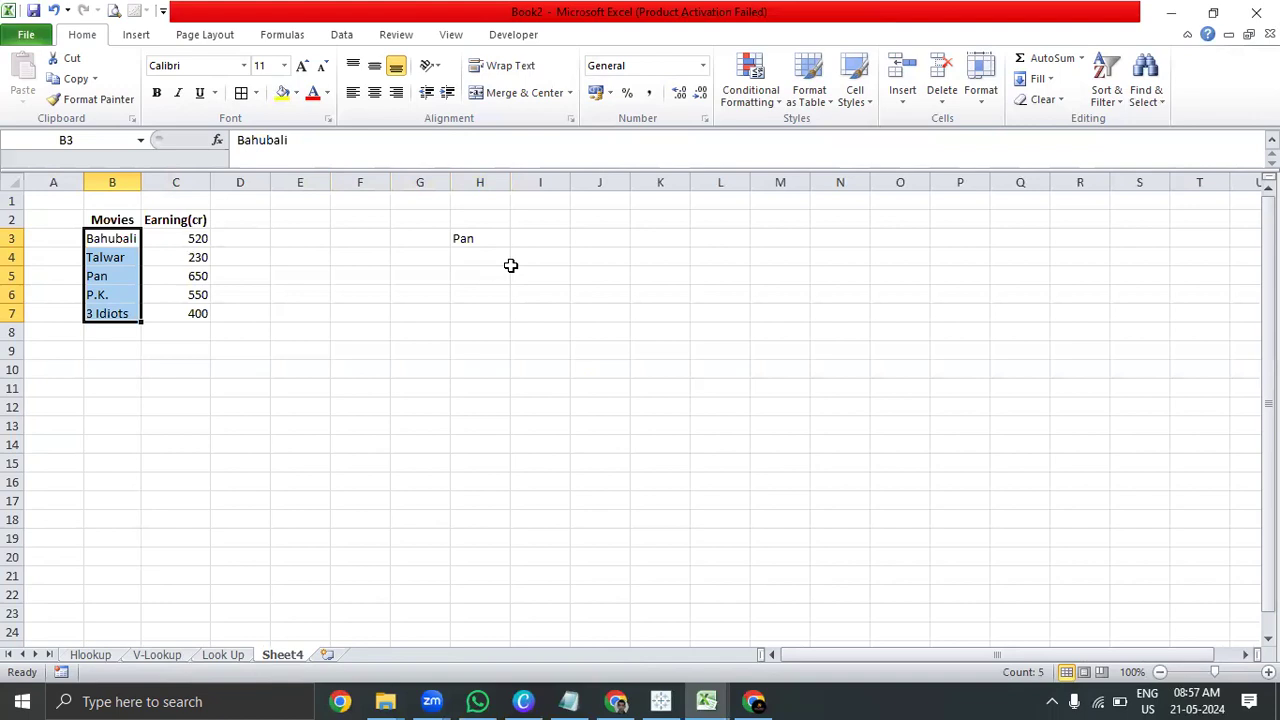
pyautogui.click(108, 238)
pyautogui.click(105, 256)
pyautogui.click(104, 273)
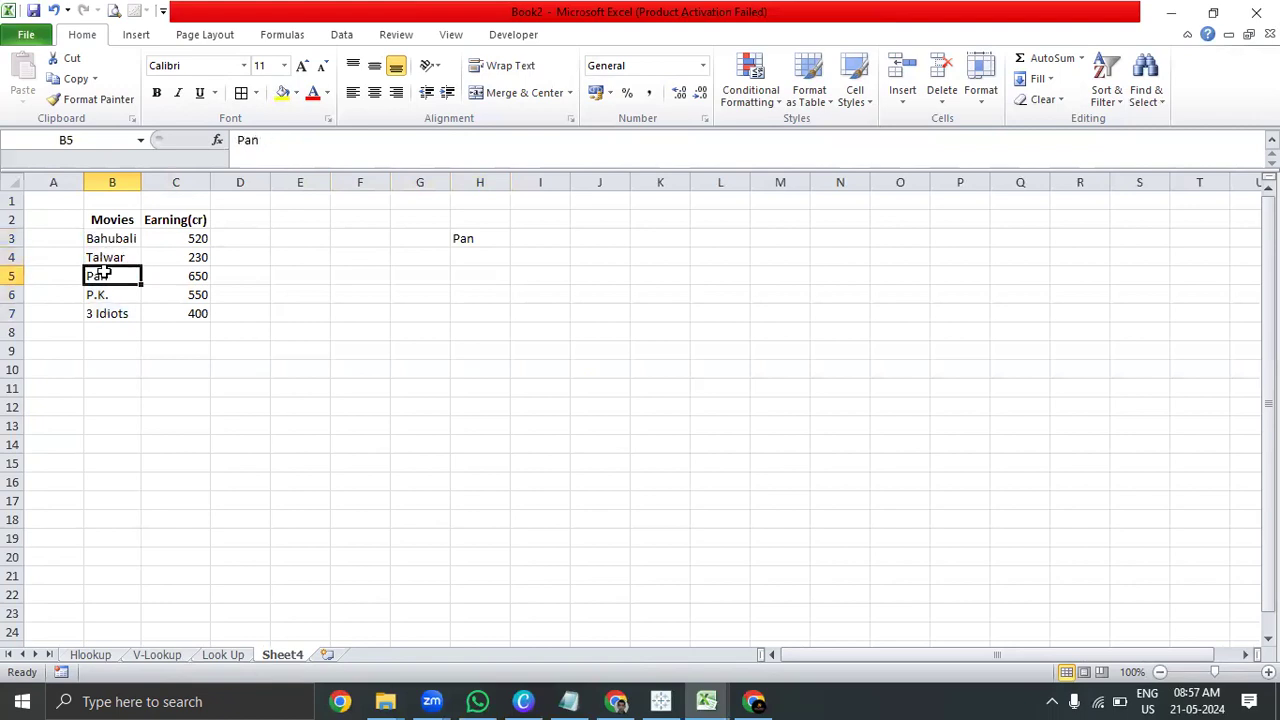
# - Enter the exact-match formula =MATCH(H3,B3:B7,0) in I3 and centre the cell
pyautogui.click(539, 234)
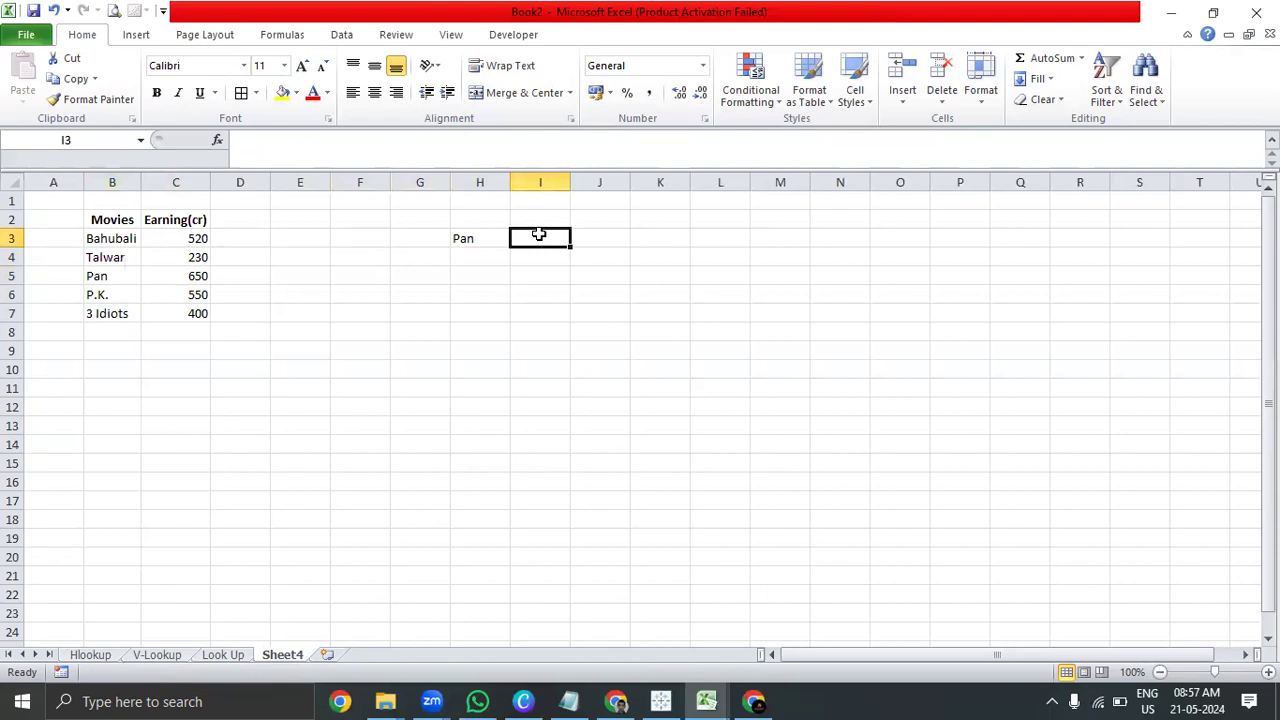
pyautogui.write('=match')
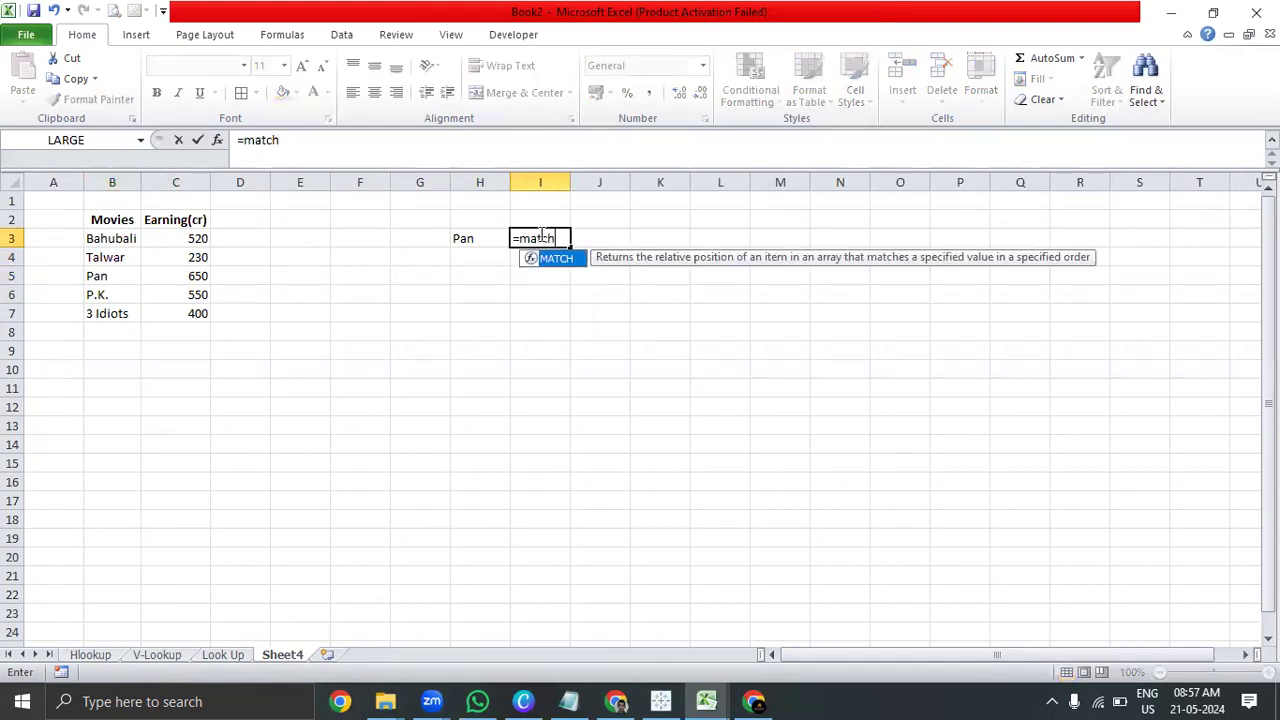
pyautogui.press('Tab')
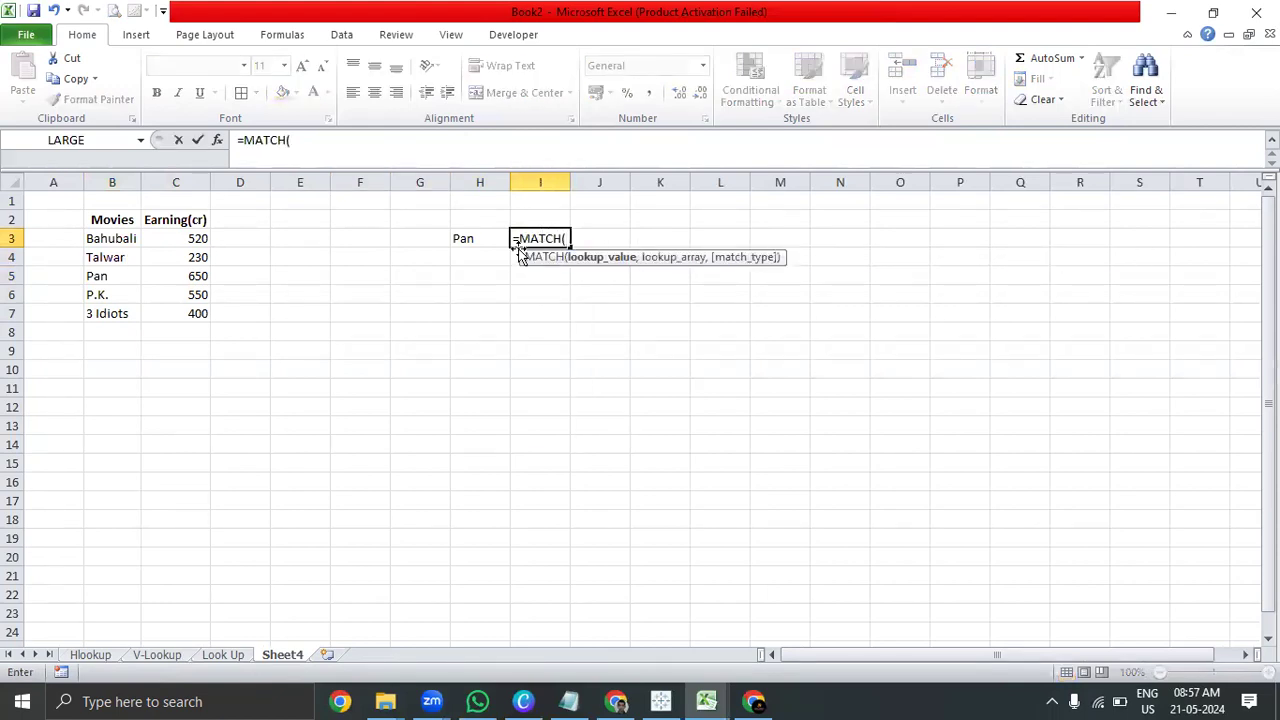
pyautogui.click(486, 238)
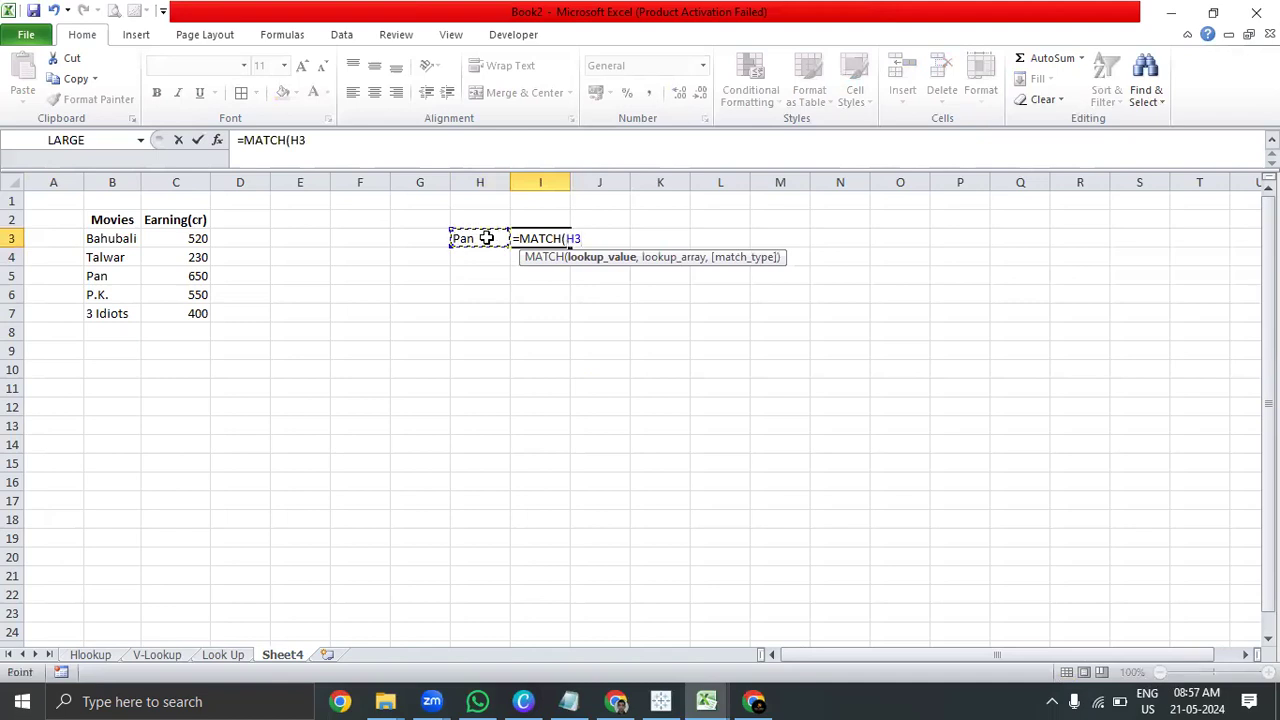
pyautogui.write(',')
pyautogui.moveTo(117, 240); pyautogui.dragTo(117, 308)
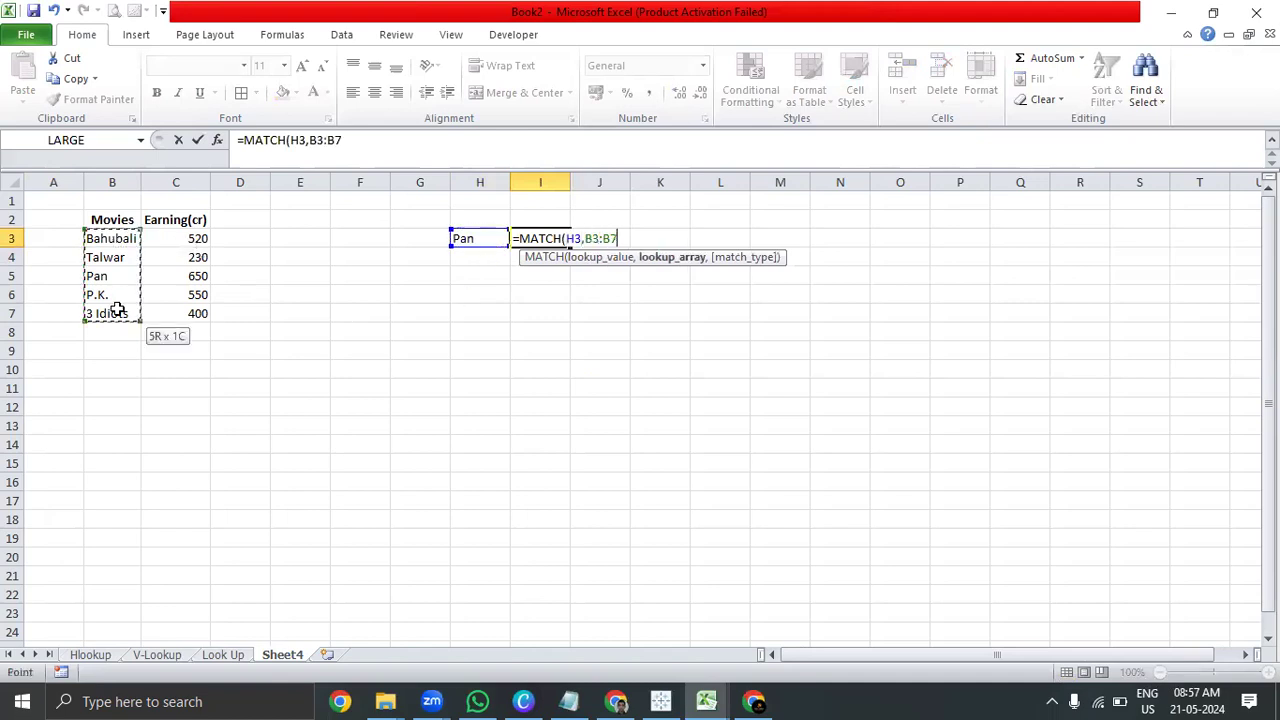
pyautogui.write(',')
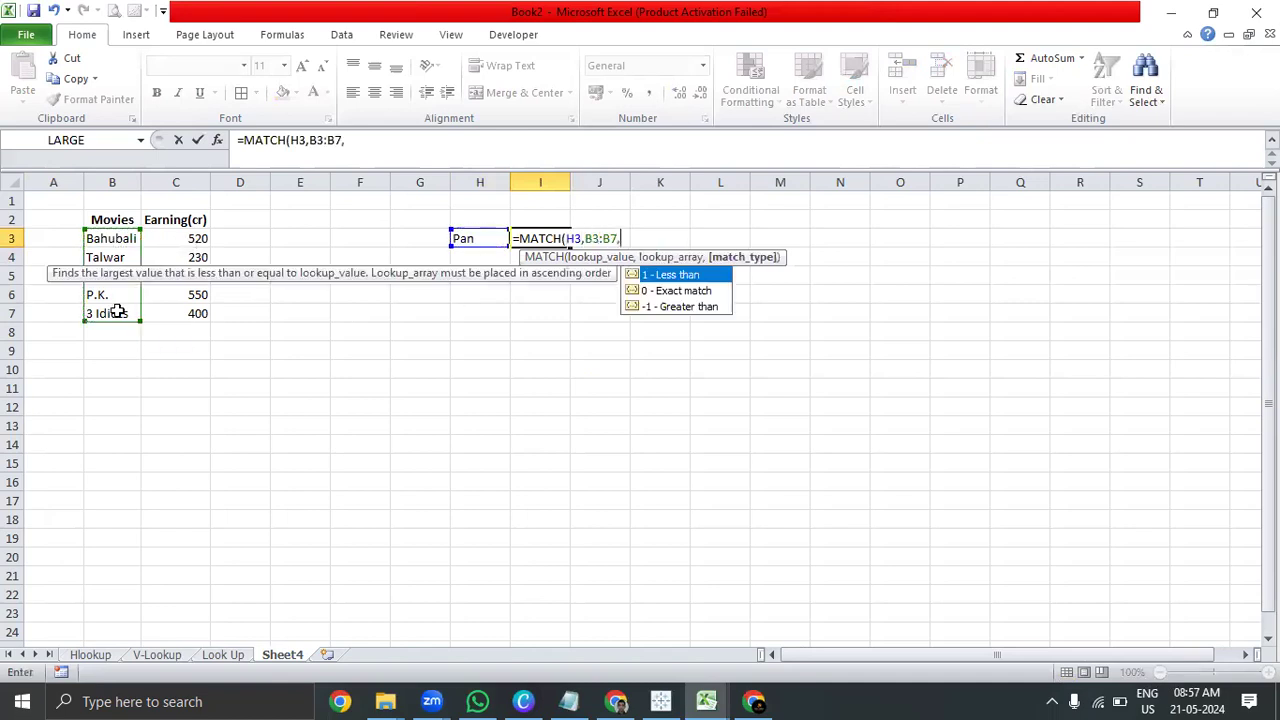
pyautogui.click(698, 293)
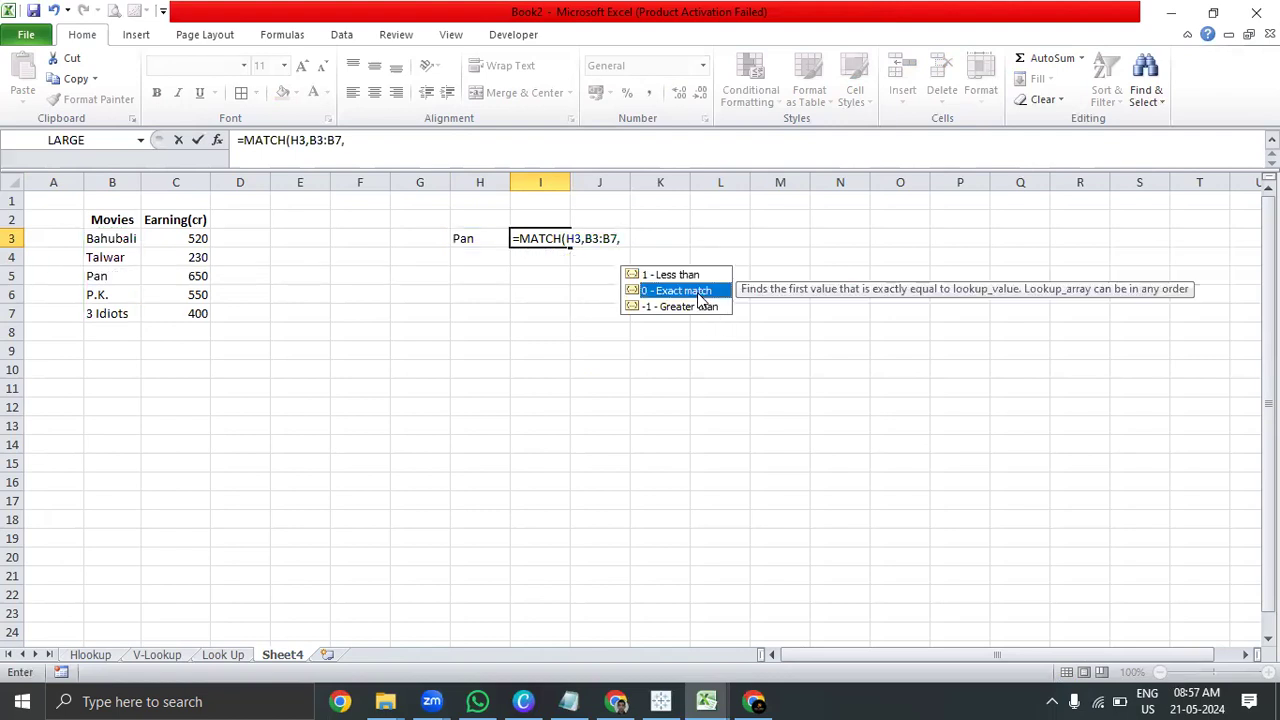
pyautogui.doubleClick(698, 292)
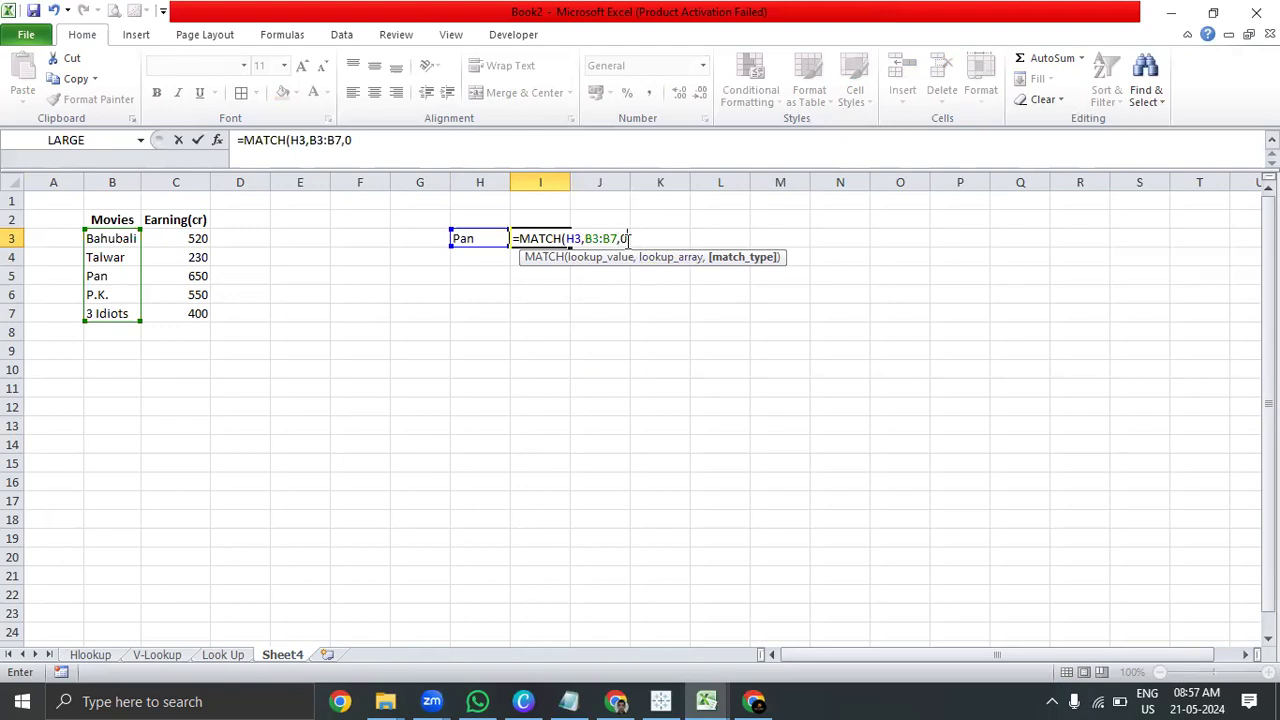
pyautogui.write(')')
pyautogui.press('Return')
pyautogui.press('Up')
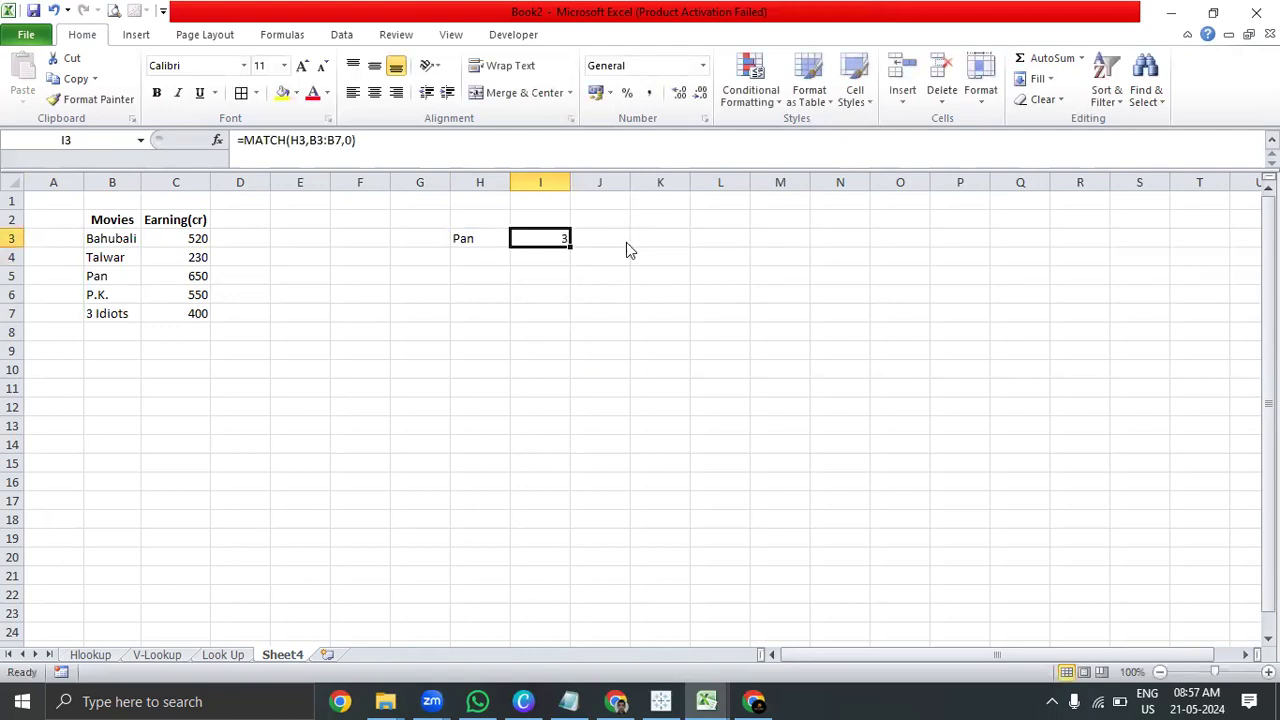
pyautogui.click(374, 92)
# - Change the lookup value in H3 to 3 Idiots and select I3 to check its MATCH result
pyautogui.click(472, 242)
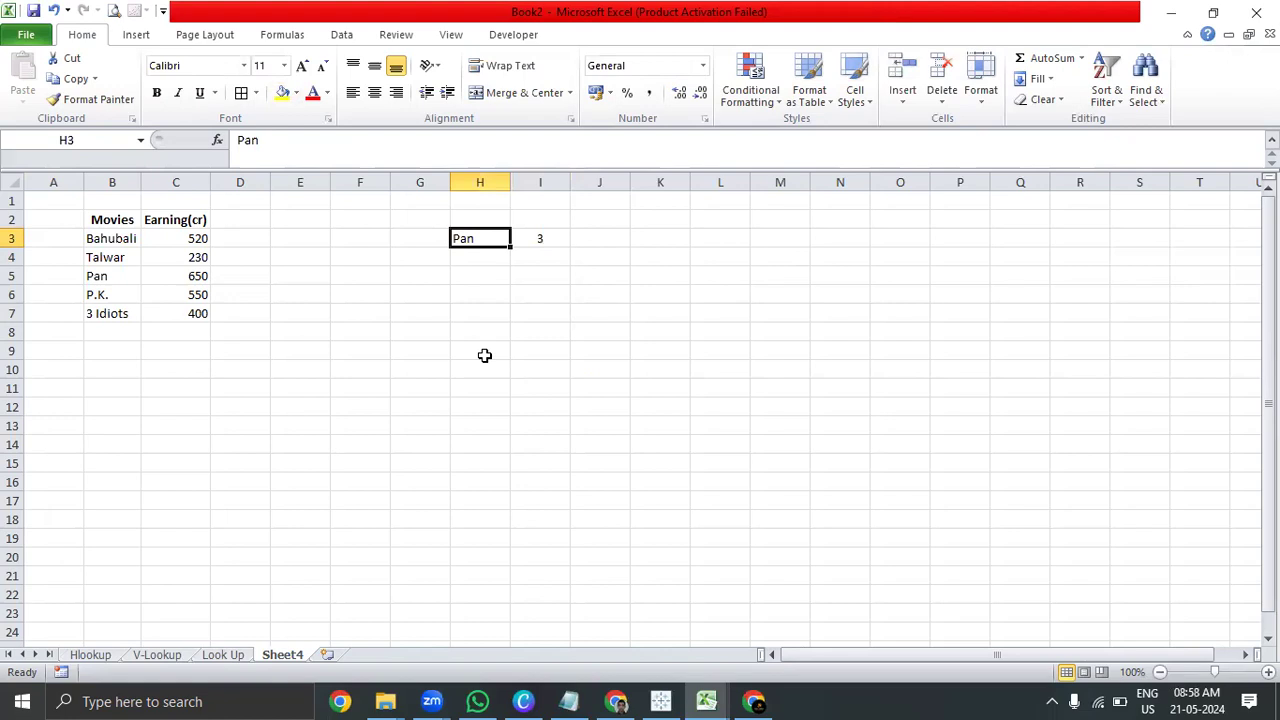
pyautogui.write('3')
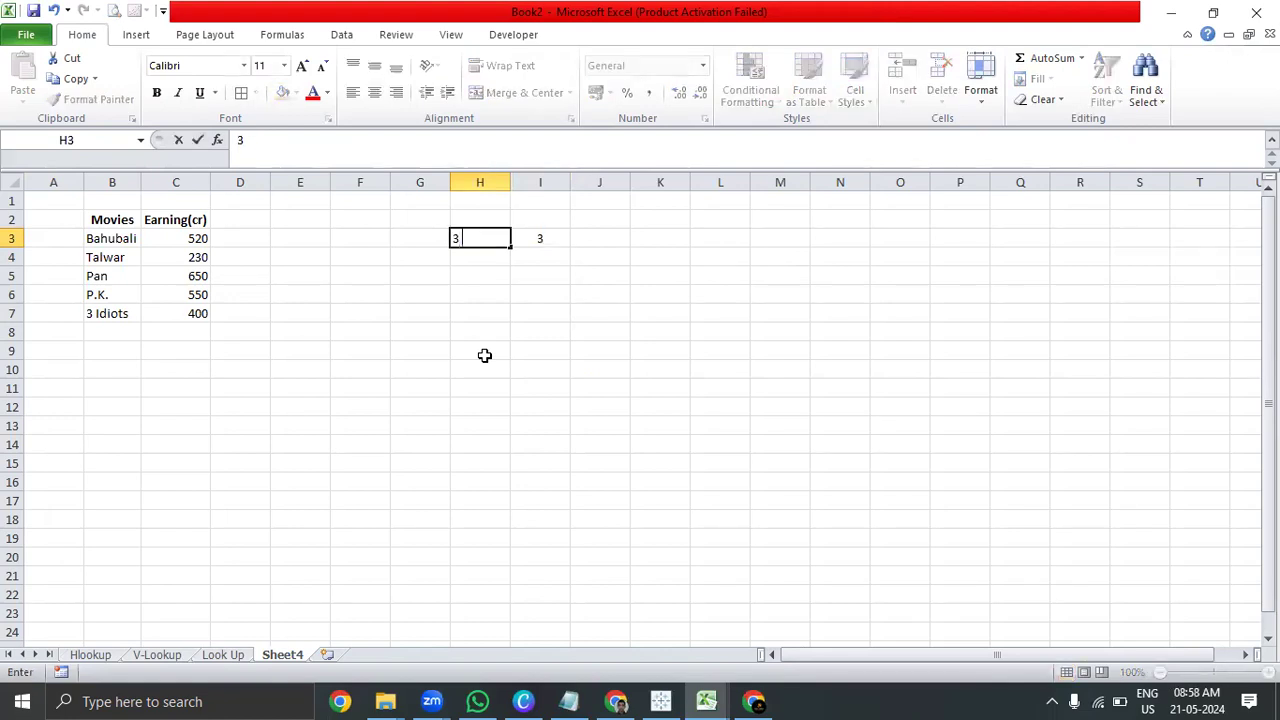
pyautogui.write(' Idiots')
pyautogui.press('Return')
pyautogui.press('Up')
pyautogui.press('Right')
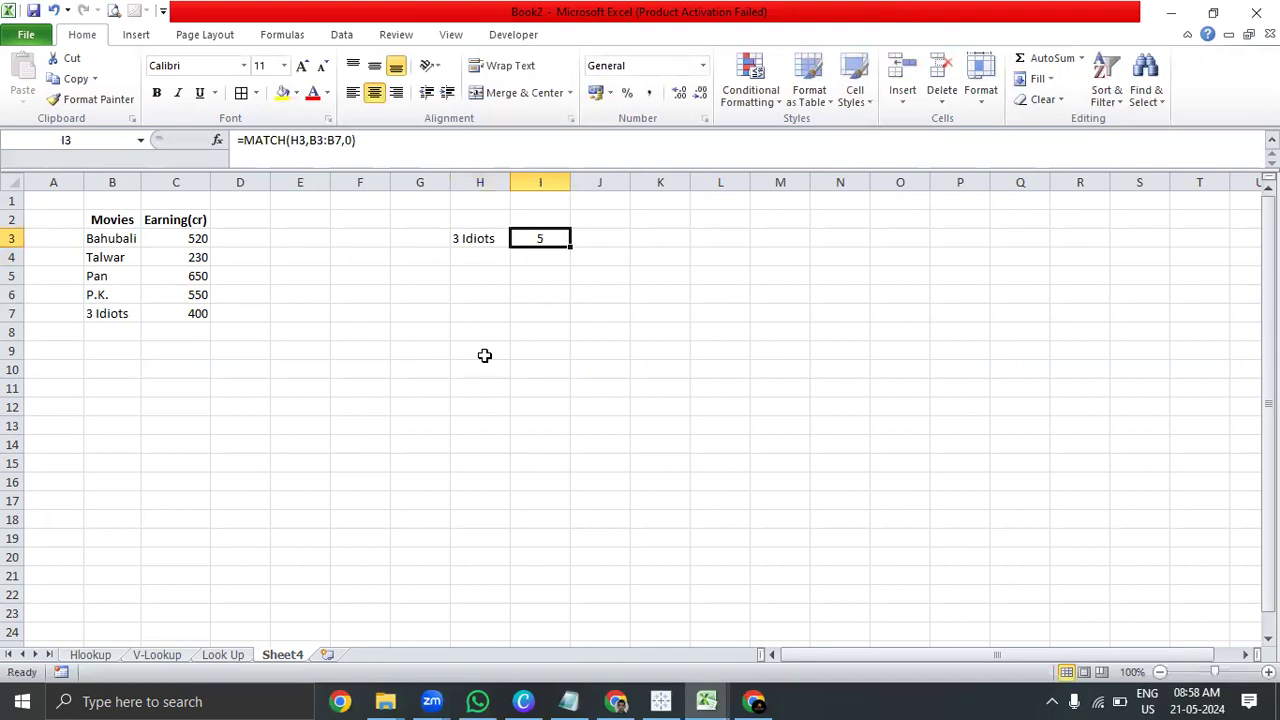
# - Compare the MATCH result for 3 Idiots with its place in the movie list
pyautogui.press('Left')
pyautogui.press('Left')
pyautogui.press('Left')
pyautogui.press('Left')
pyautogui.press('Left')
pyautogui.press('Left')
pyautogui.press('Left')
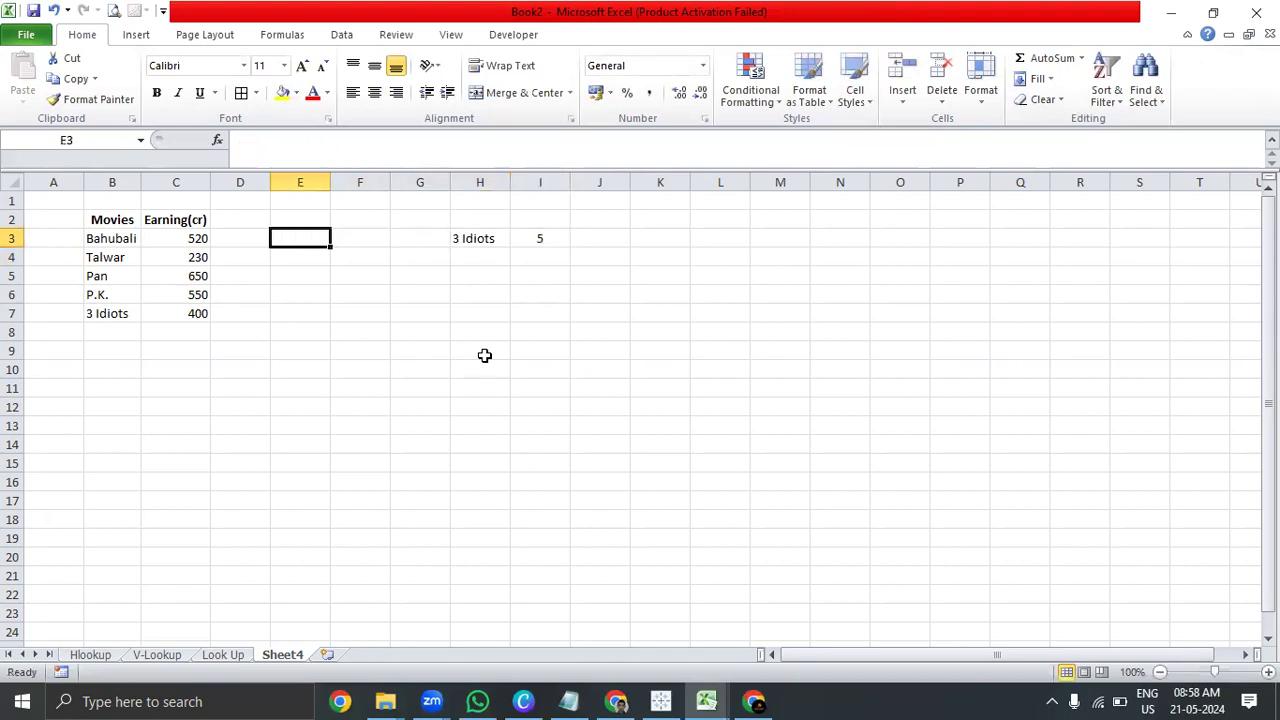
pyautogui.press('Right')
pyautogui.press('Left')
pyautogui.press('Down')
pyautogui.press('Up')
pyautogui.press('Down')
pyautogui.press('Down')
pyautogui.press('Down')
pyautogui.press('Down')
pyautogui.press('Right')
pyautogui.press('Right')
pyautogui.press('Right')
pyautogui.press('Right')
pyautogui.press('Right')
pyautogui.press('Right')
pyautogui.press('Right')
# - Set the lookup value in H3 to Talwar
pyautogui.press('Up')
pyautogui.press('Up')
pyautogui.press('Up')
pyautogui.press('Left')
pyautogui.press('Up')
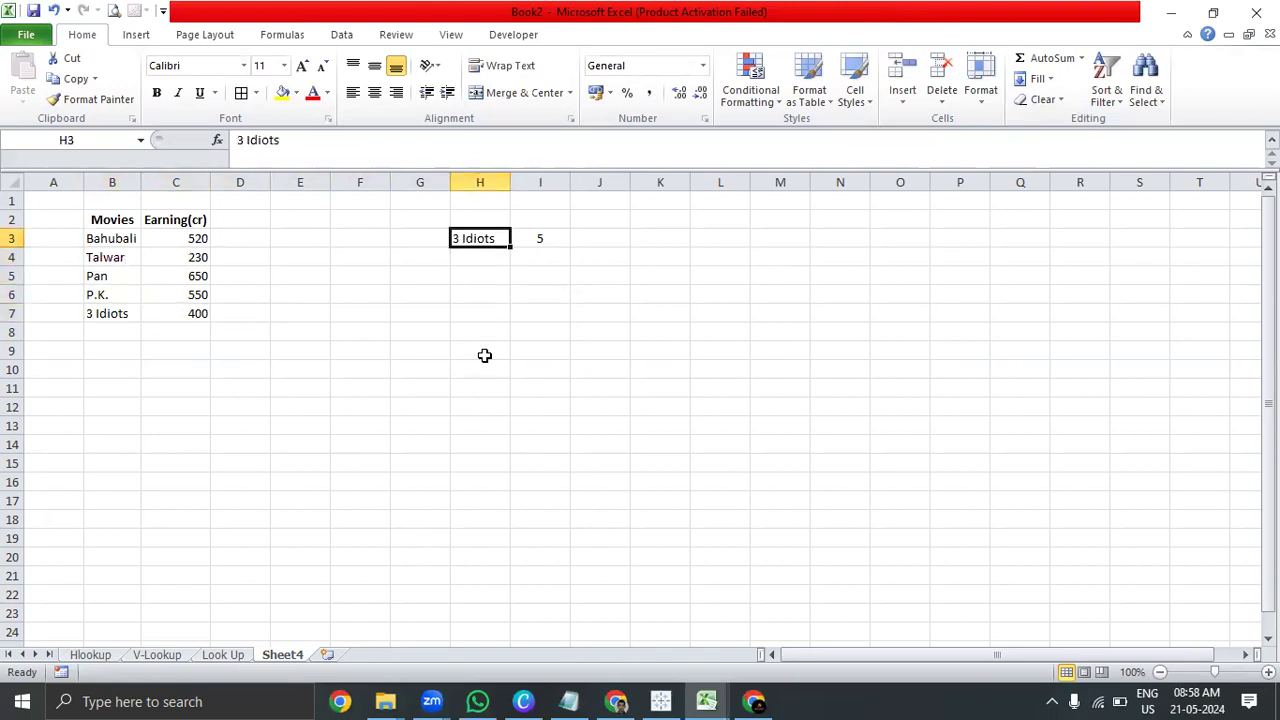
pyautogui.write('Talwar')
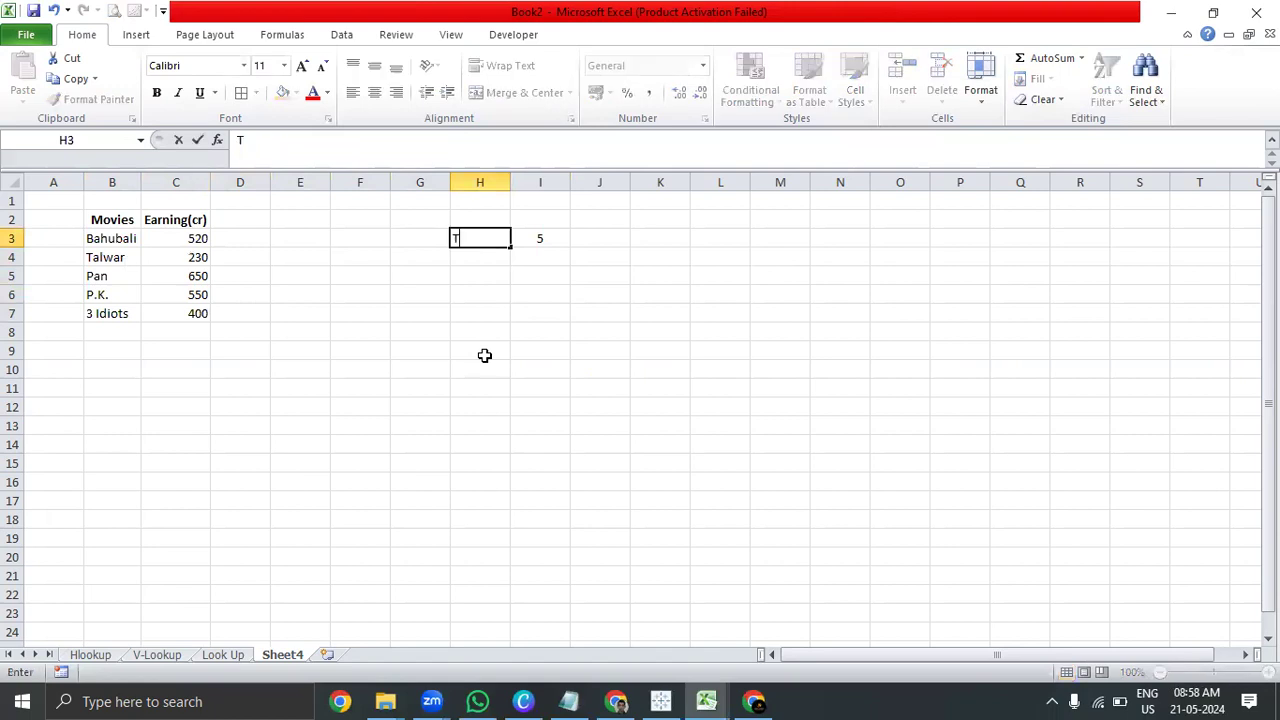
pyautogui.press('Return')
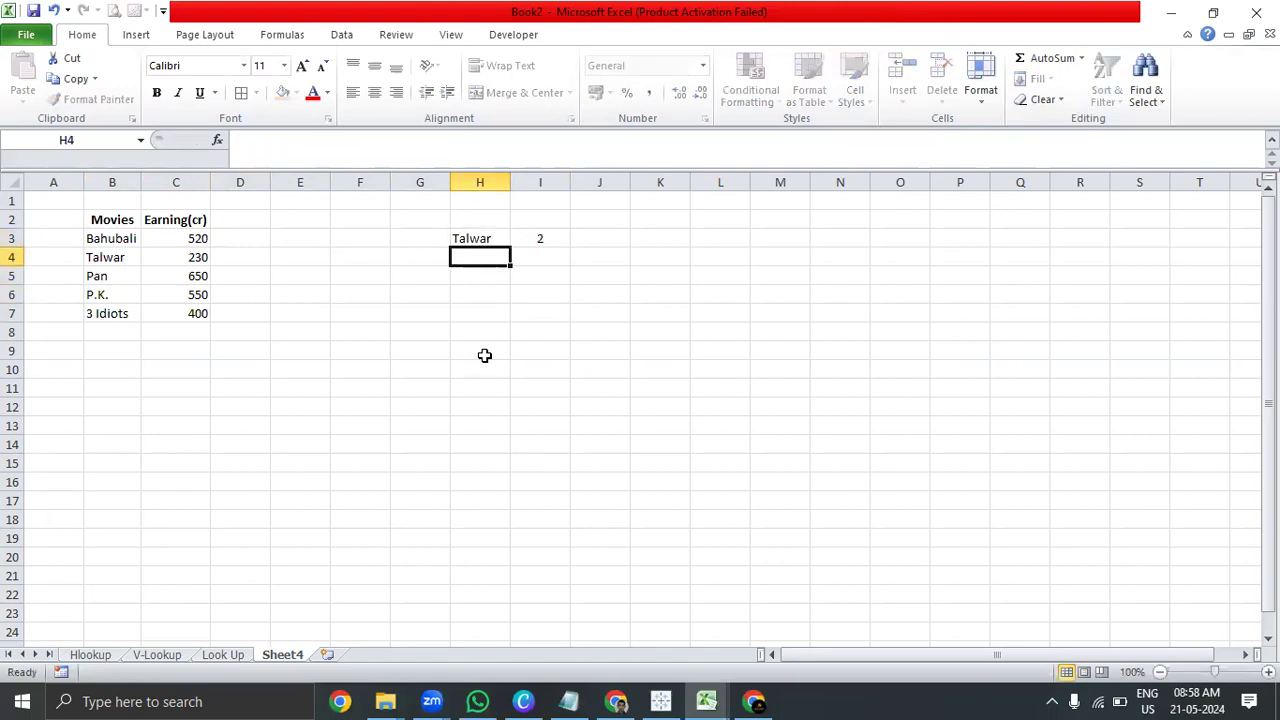
pyautogui.press('Up')
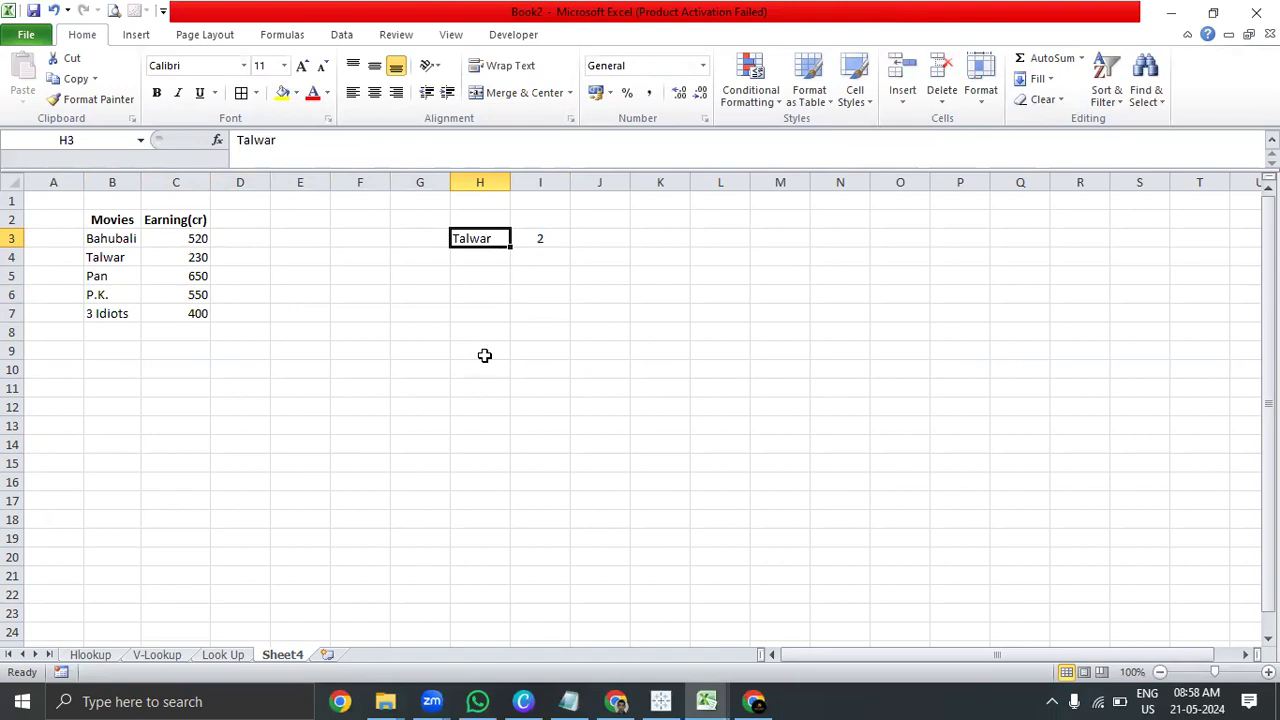
# - Check Talwar's position within the movie names in B3:B7 and compare it with the MATCH formula in I3
pyautogui.press('Left')
pyautogui.press('Left')
pyautogui.press('Left')
pyautogui.press('Left')
pyautogui.press('Left')
pyautogui.press('Left')
pyautogui.hotkey('ctrl', 'shift', 'Down')
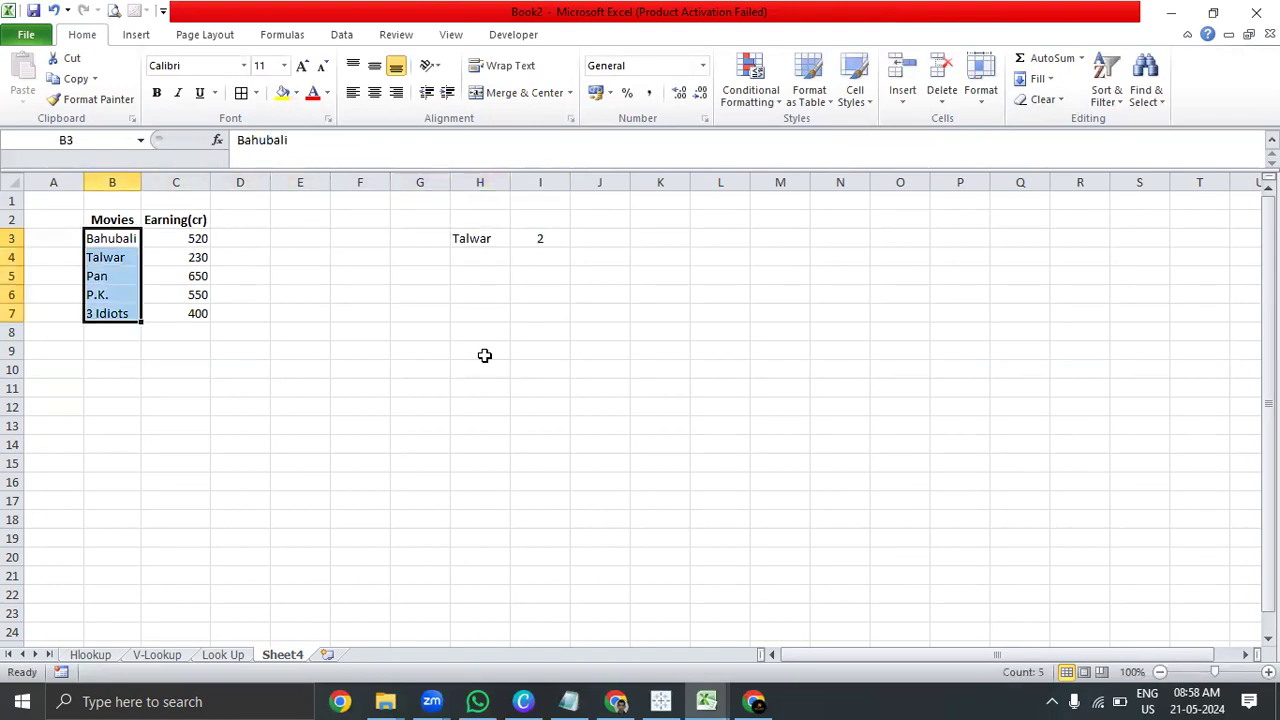
pyautogui.press('Up')
pyautogui.press('Down')
pyautogui.hotkey('ctrl', 'shift', 'Down')
pyautogui.press('Up')
pyautogui.press('Down')
pyautogui.hotkey('ctrl', 'shift', 'Down')
pyautogui.press('Right')
pyautogui.press('Right')
pyautogui.press('Right')
pyautogui.press('Right')
pyautogui.press('Right')
pyautogui.press('Right')
pyautogui.press('Right')
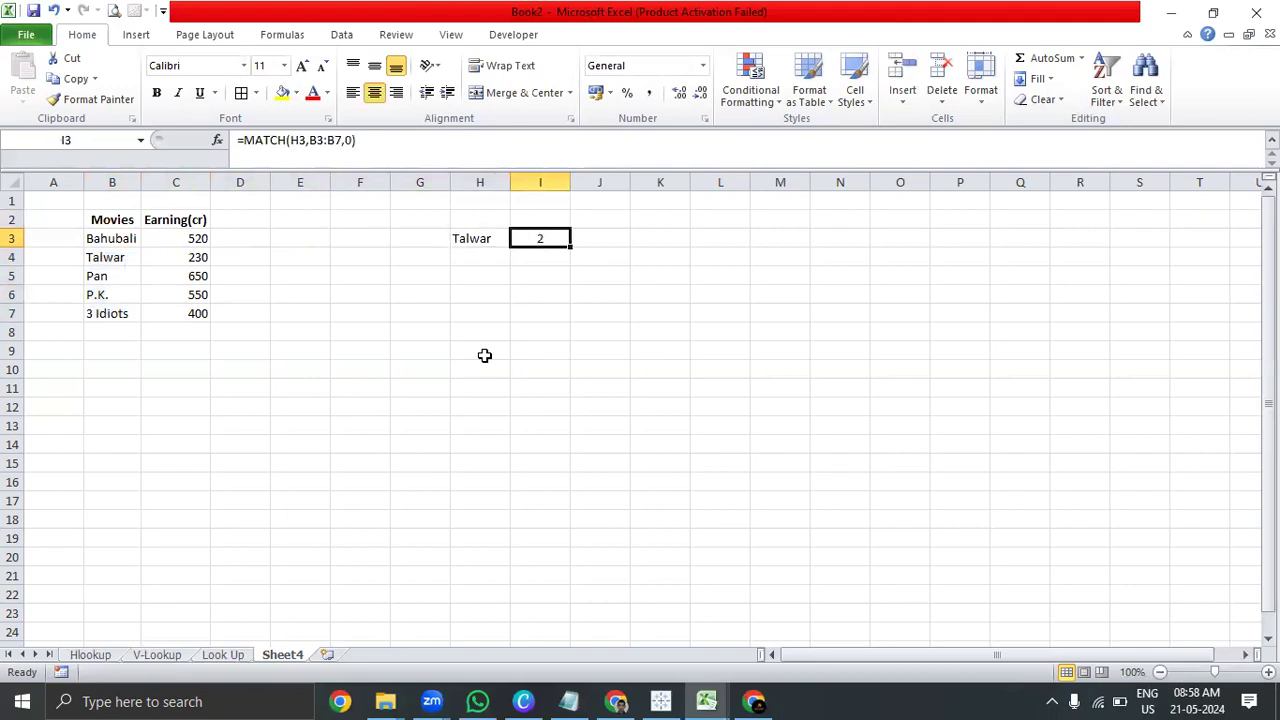
# - Rename Sheet4 in Book2 as Match
pyautogui.doubleClick(281, 654)
pyautogui.write('Match')
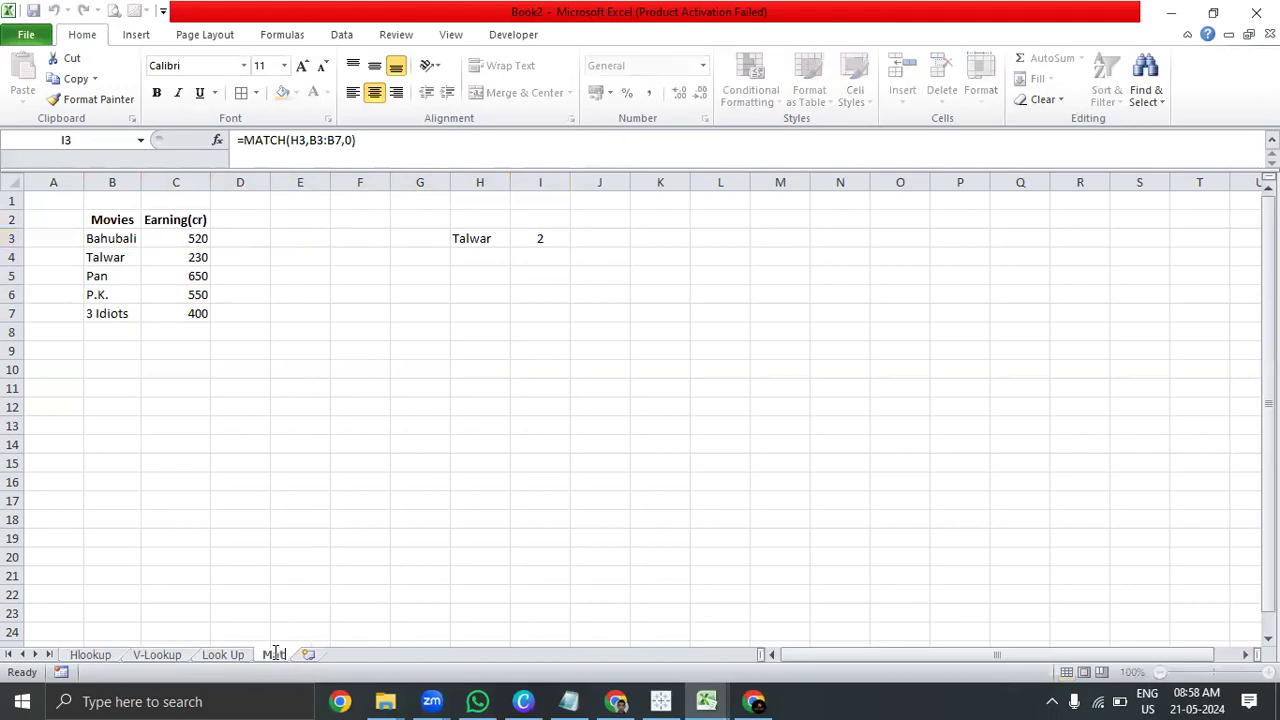
pyautogui.click(578, 330)
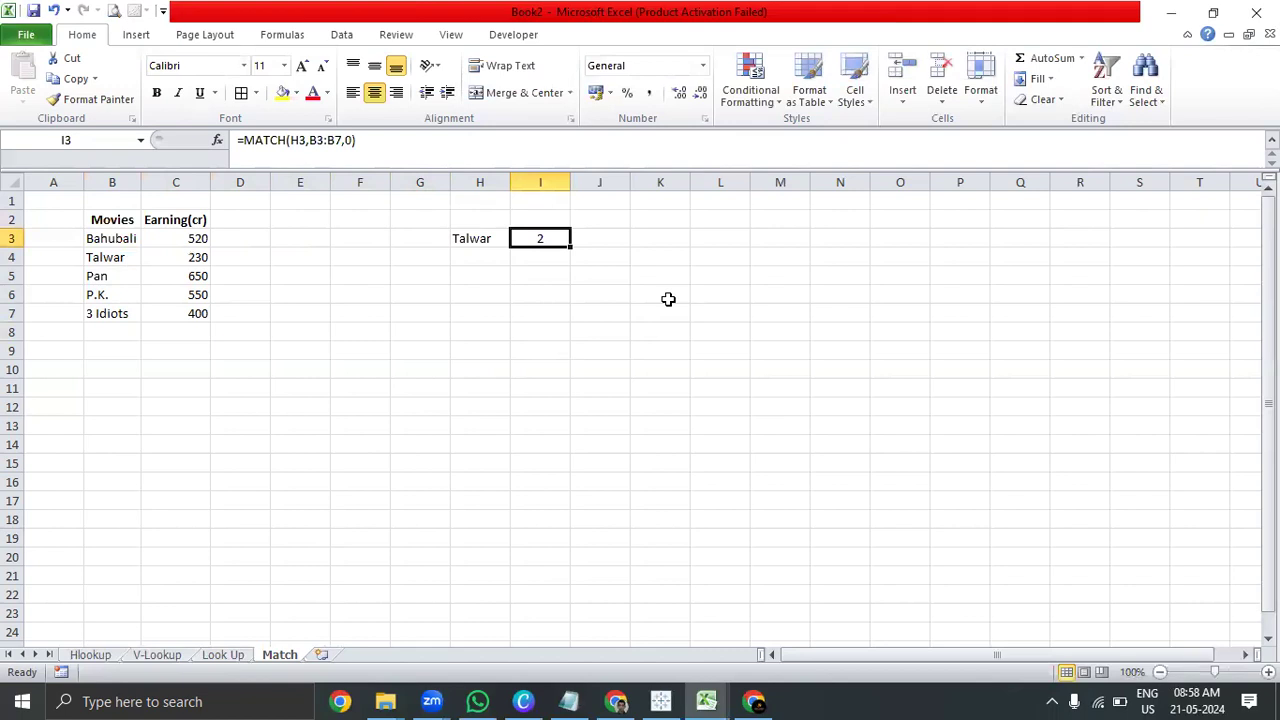
# - Return to the Match sheet of the Chapter 19 workbook and look at the lookup value in F5
pyautogui.click(870, 403)
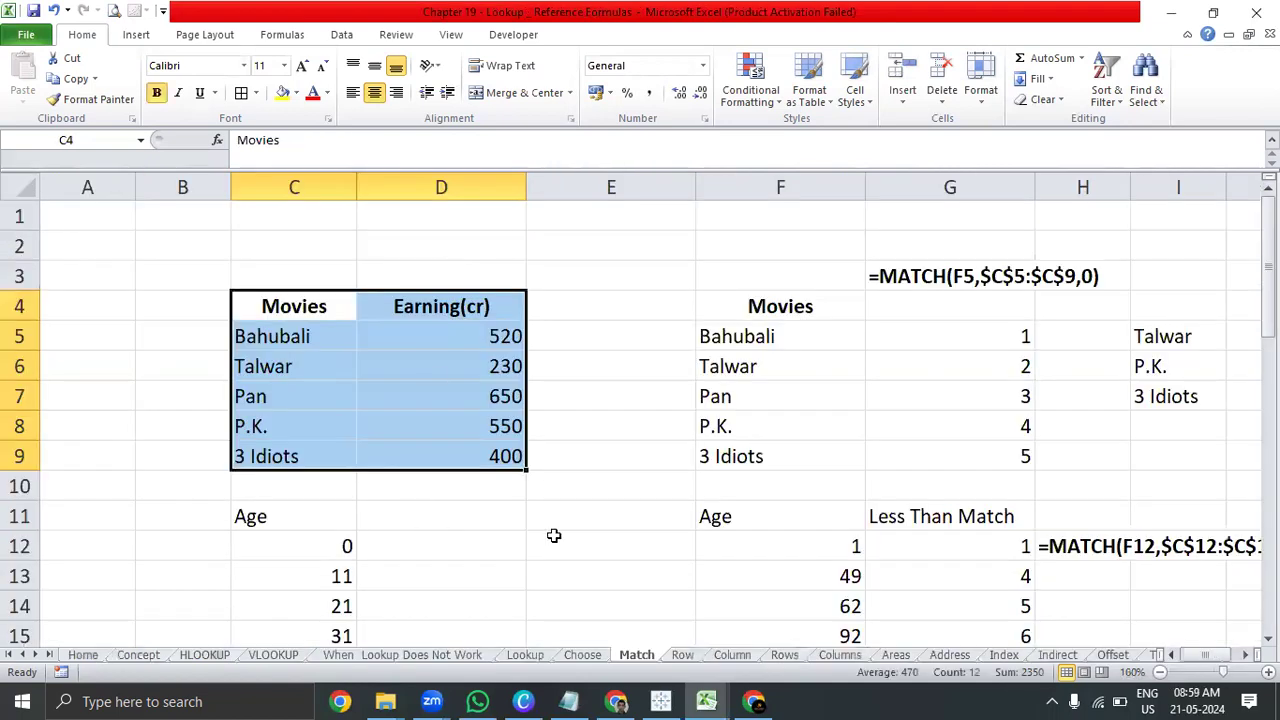
pyautogui.click(620, 456)
pyautogui.click(737, 336)
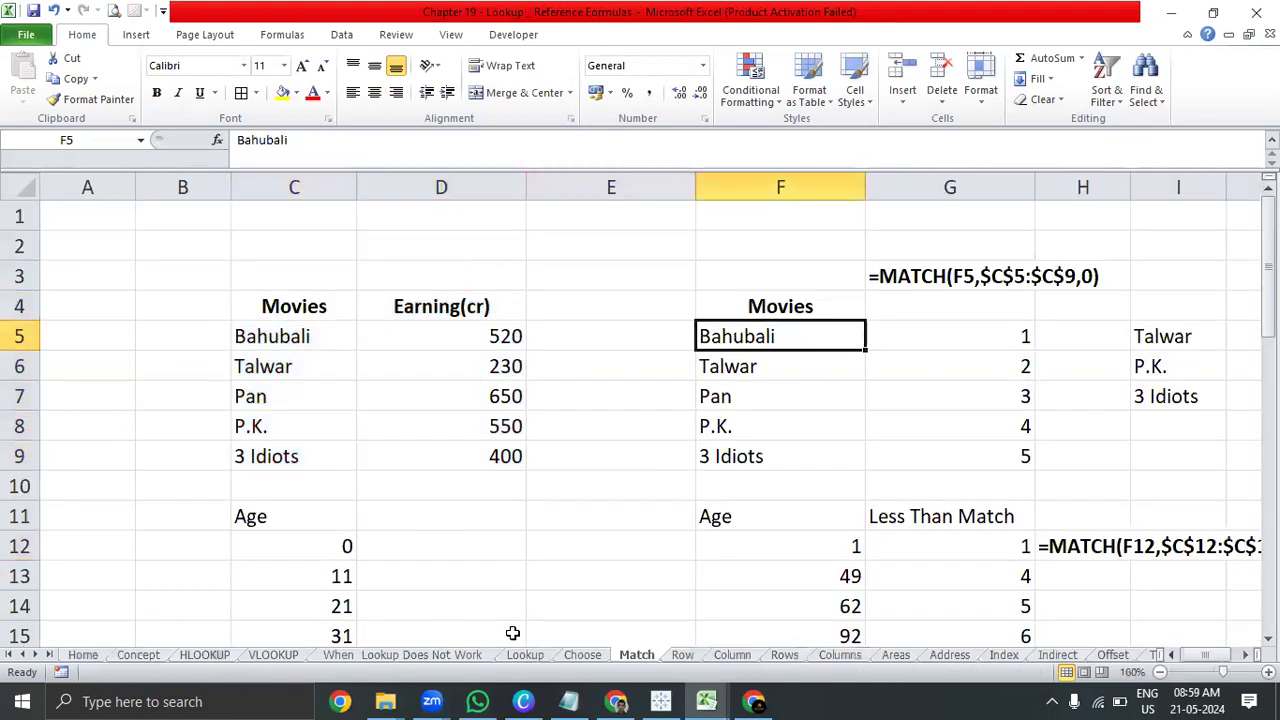
# - Open the Row sheet and examine the HLOOKUP formula with ROW in D14 of the second employee table
pyautogui.click(684, 654)
pyautogui.click(414, 411)
pyautogui.click(417, 500)
pyautogui.scroll(-3, 419, 501)
pyautogui.scroll(3, 419, 501)
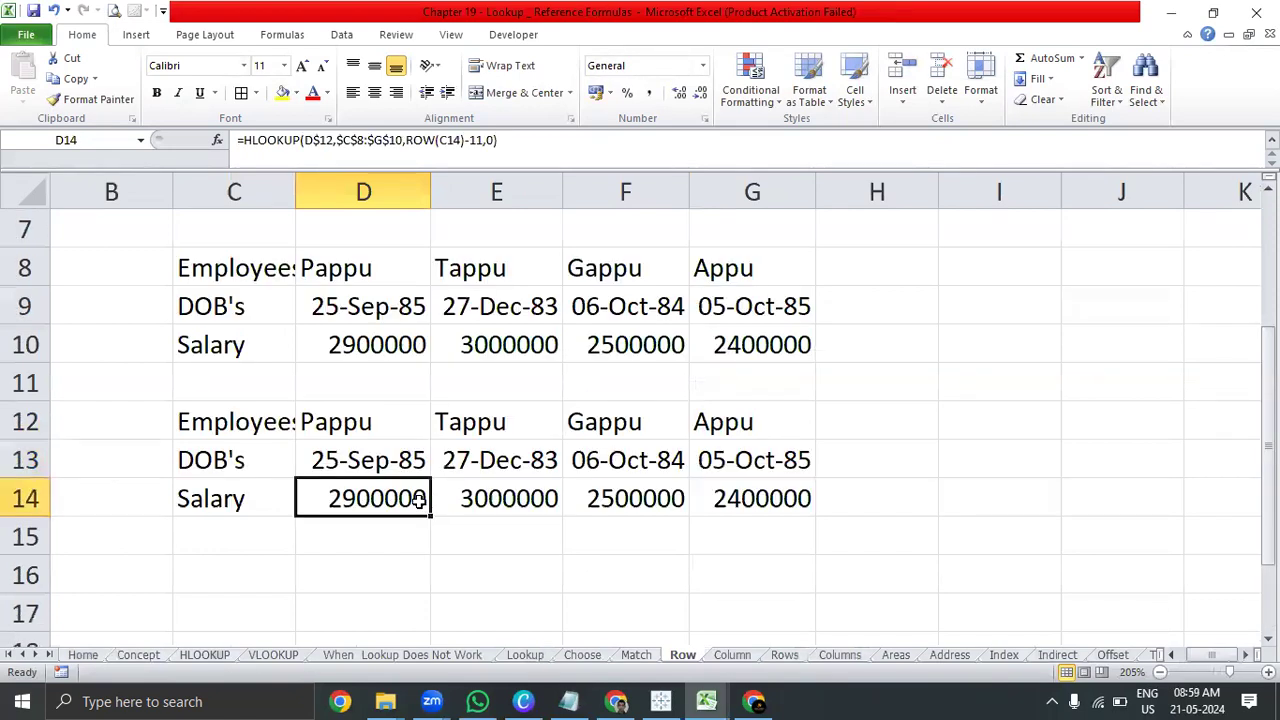
# - Examine the ROW formula in D6 above the first employee table
pyautogui.click(408, 571)
pyautogui.scroll(2, 408, 571)
pyautogui.click(480, 410)
pyautogui.click(389, 429)
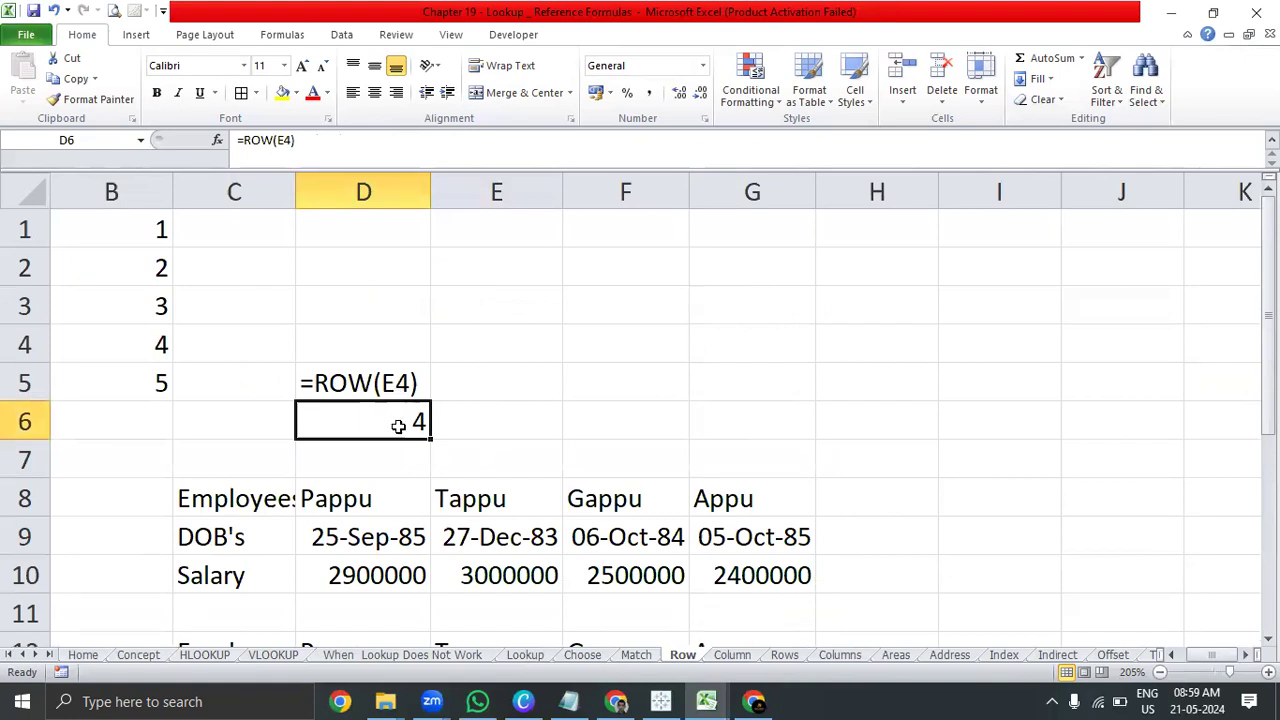
# - Enter the formula =ROW(A14000) in F5 of the Row sheet
pyautogui.click(568, 432)
pyautogui.click(593, 393)
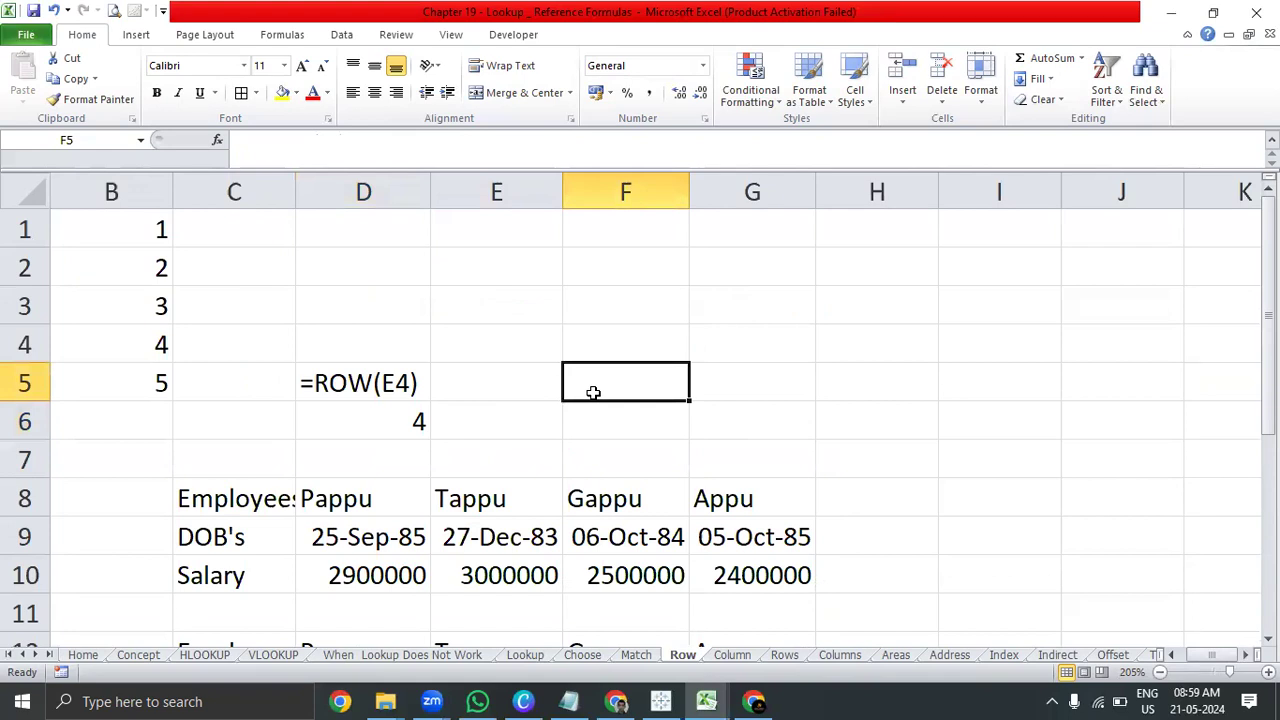
pyautogui.write('=R')
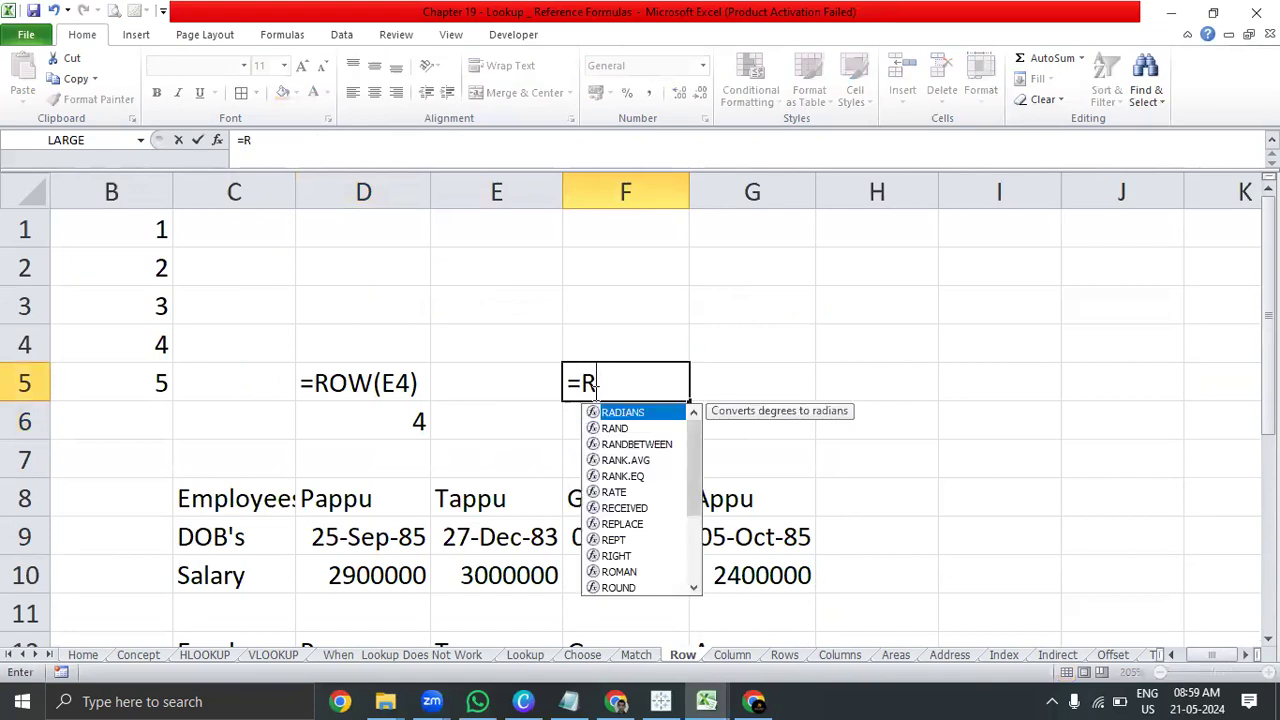
pyautogui.write('ow')
pyautogui.press('Tab')
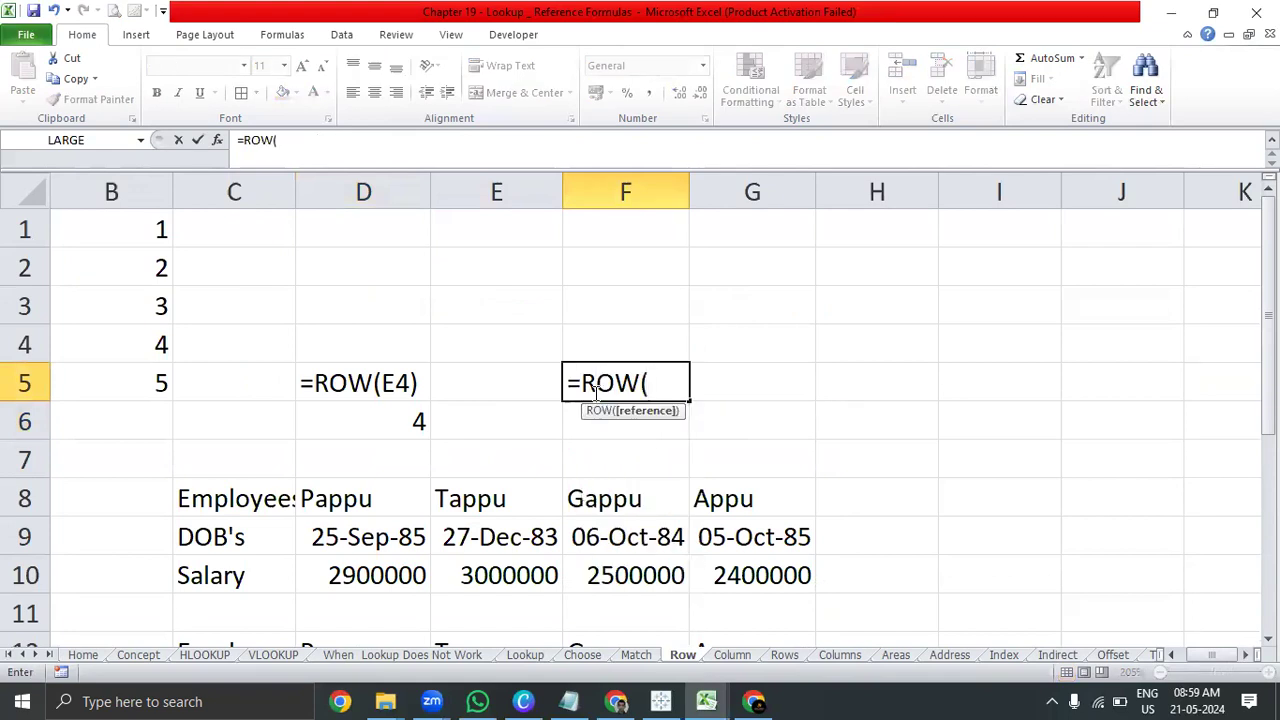
pyautogui.write('A14000)')
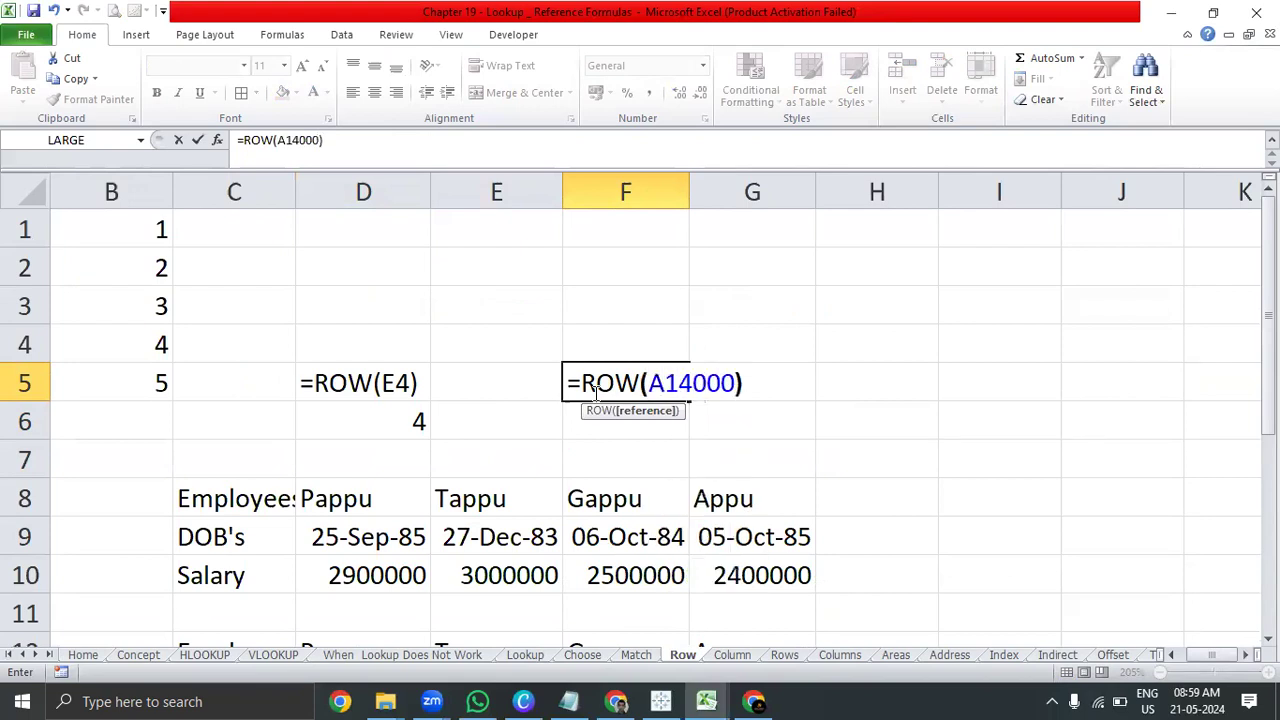
pyautogui.press('Return')
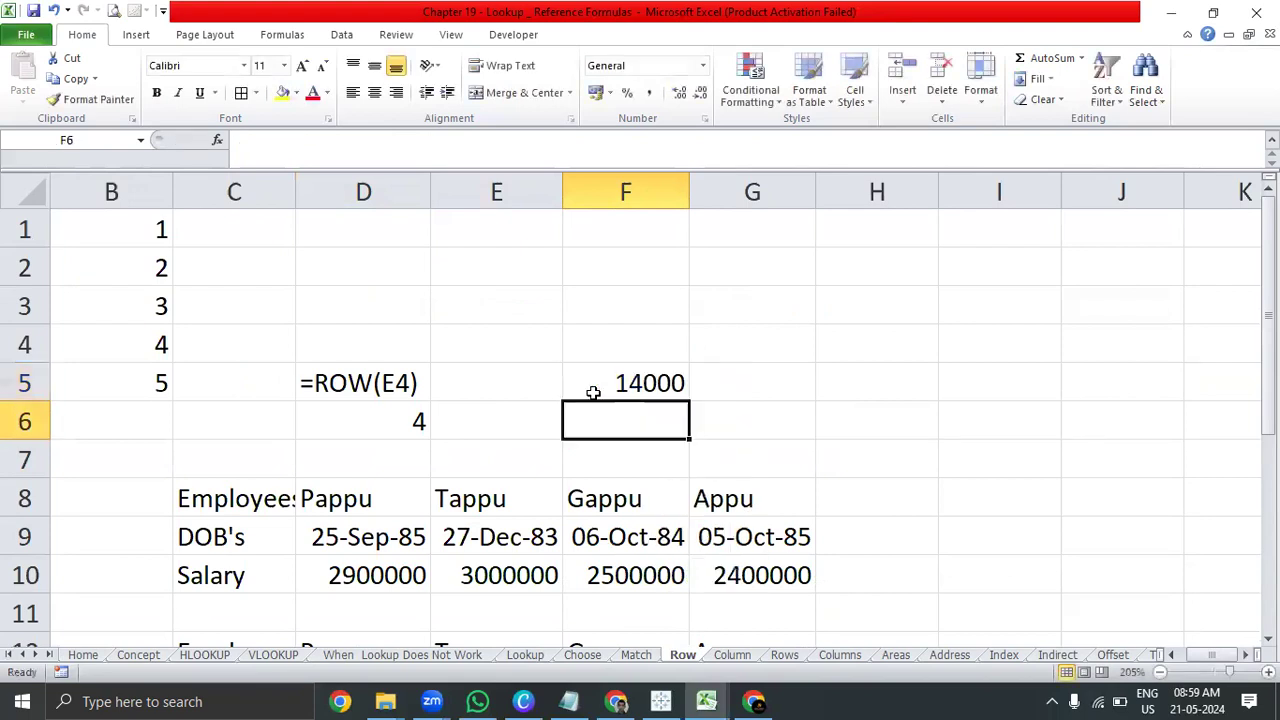
pyautogui.click(593, 393)
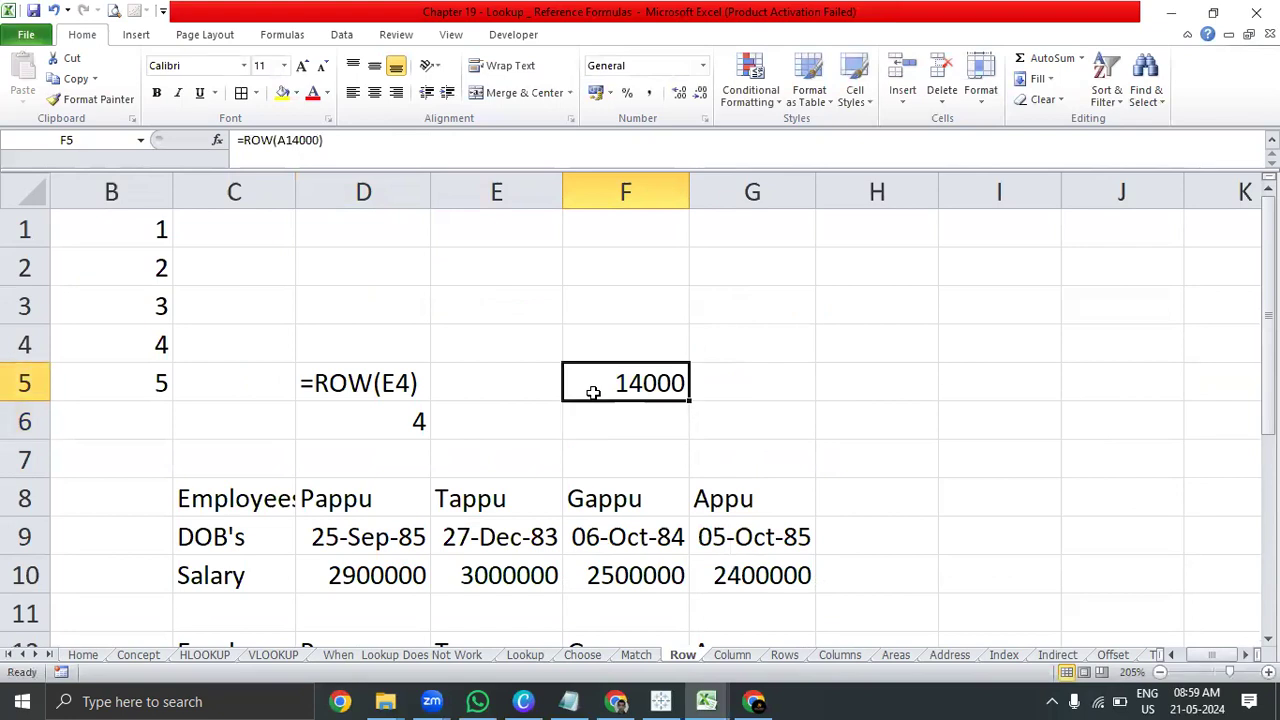
# - Look in at the Column sheet, then open the Rows sheet and compare the ROWS formula in C6 with its range B1:E2
pyautogui.click(727, 660)
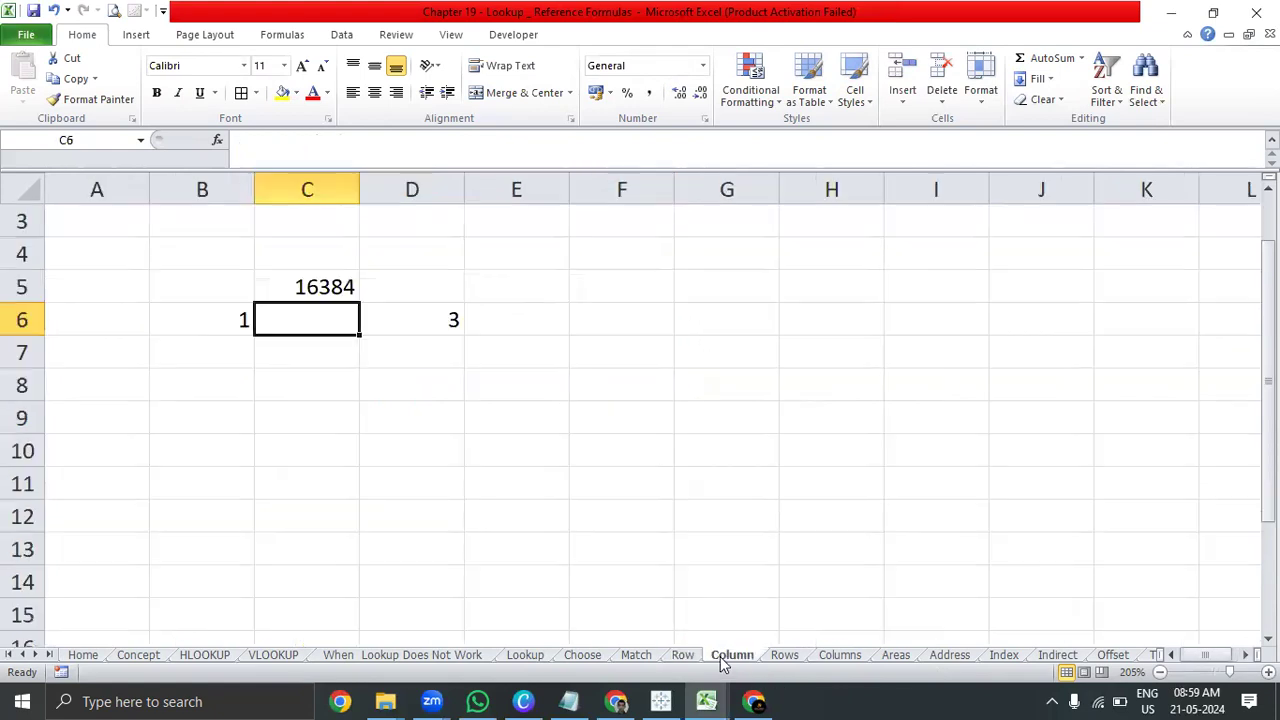
pyautogui.click(786, 658)
pyautogui.click(368, 405)
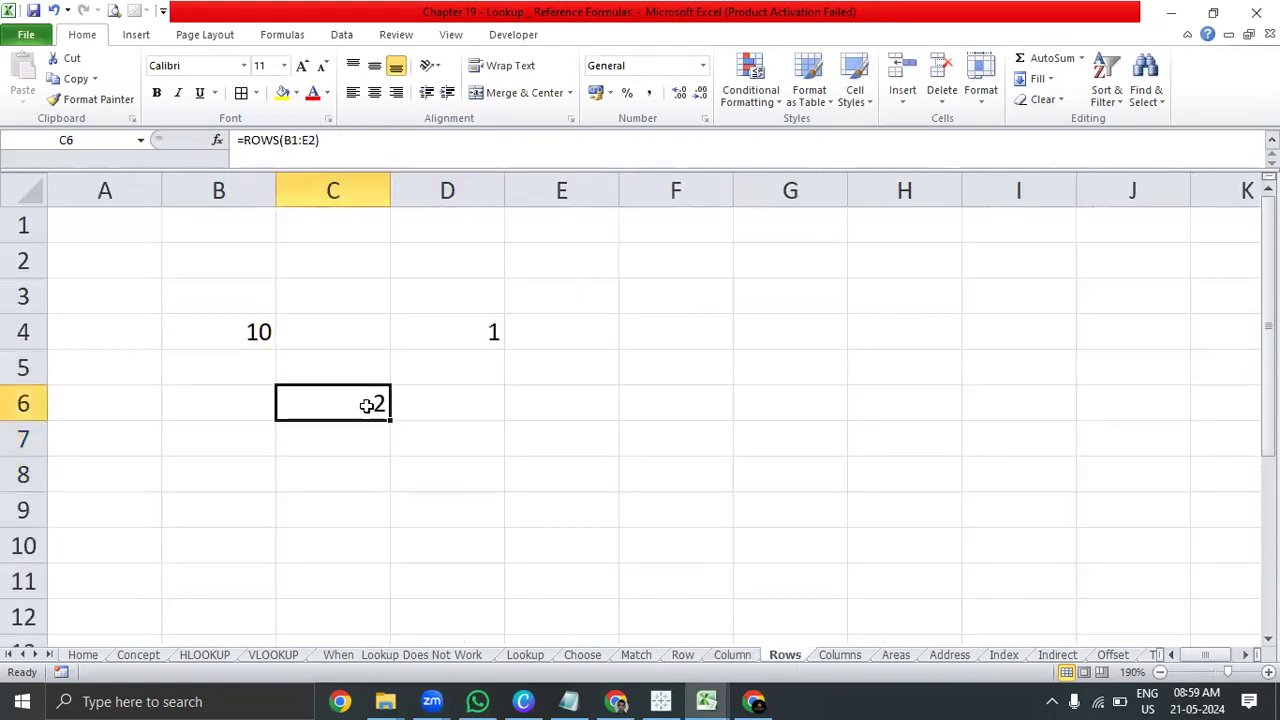
pyautogui.doubleClick(368, 405)
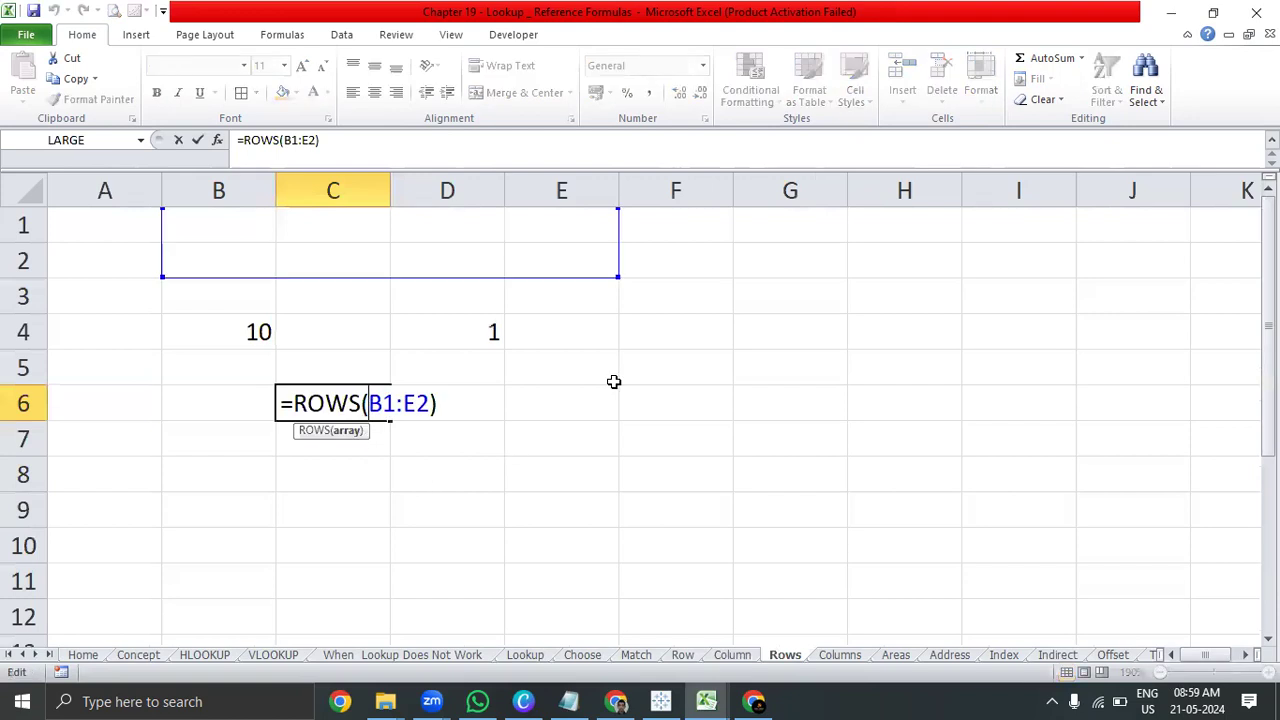
pyautogui.press('Escape')
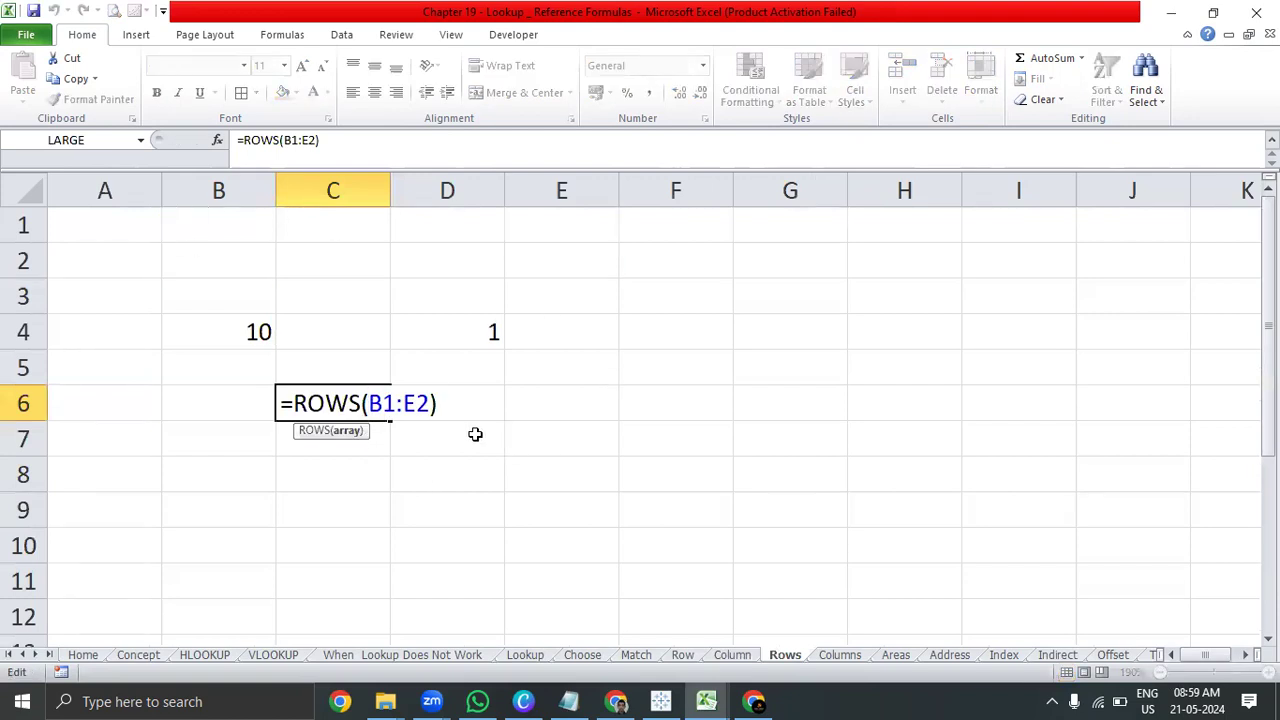
pyautogui.moveTo(217, 224); pyautogui.dragTo(553, 278)
pyautogui.click(354, 412)
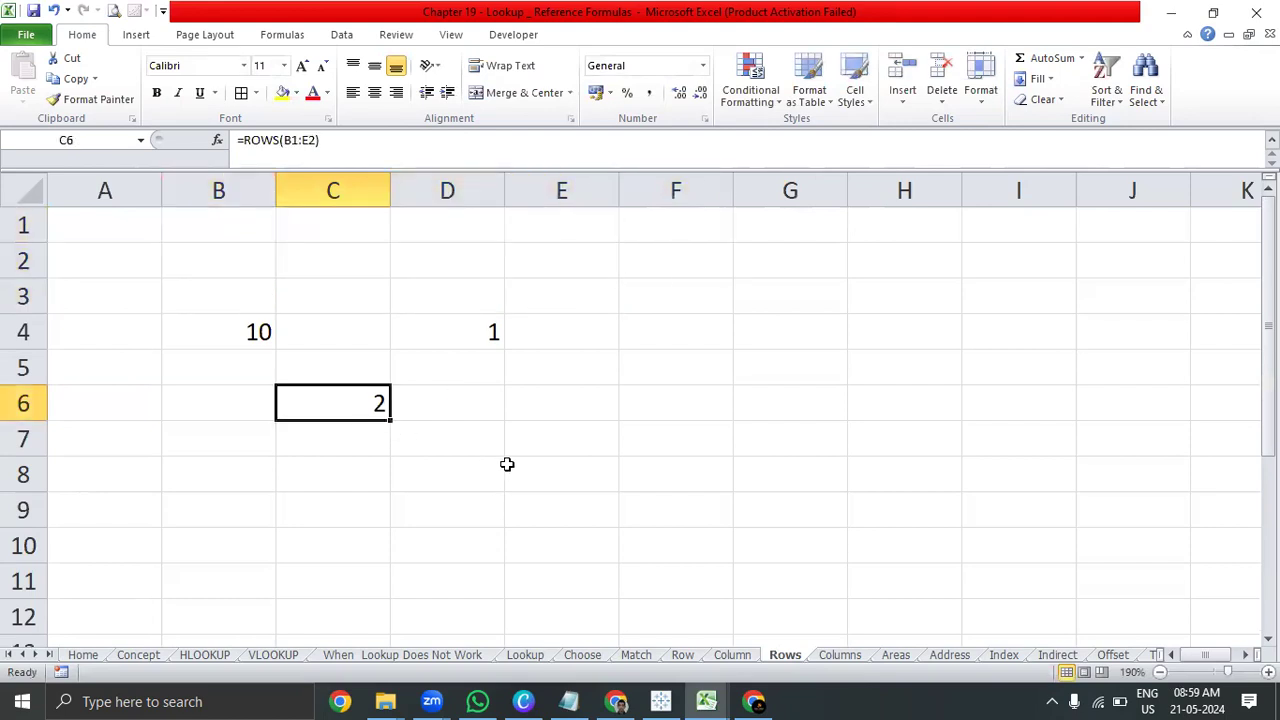
# - Open the Columns sheet and examine the COLUMNS formula in E5 and the range it refers to
pyautogui.click(840, 655)
pyautogui.doubleClick(479, 362)
pyautogui.doubleClick(482, 336)
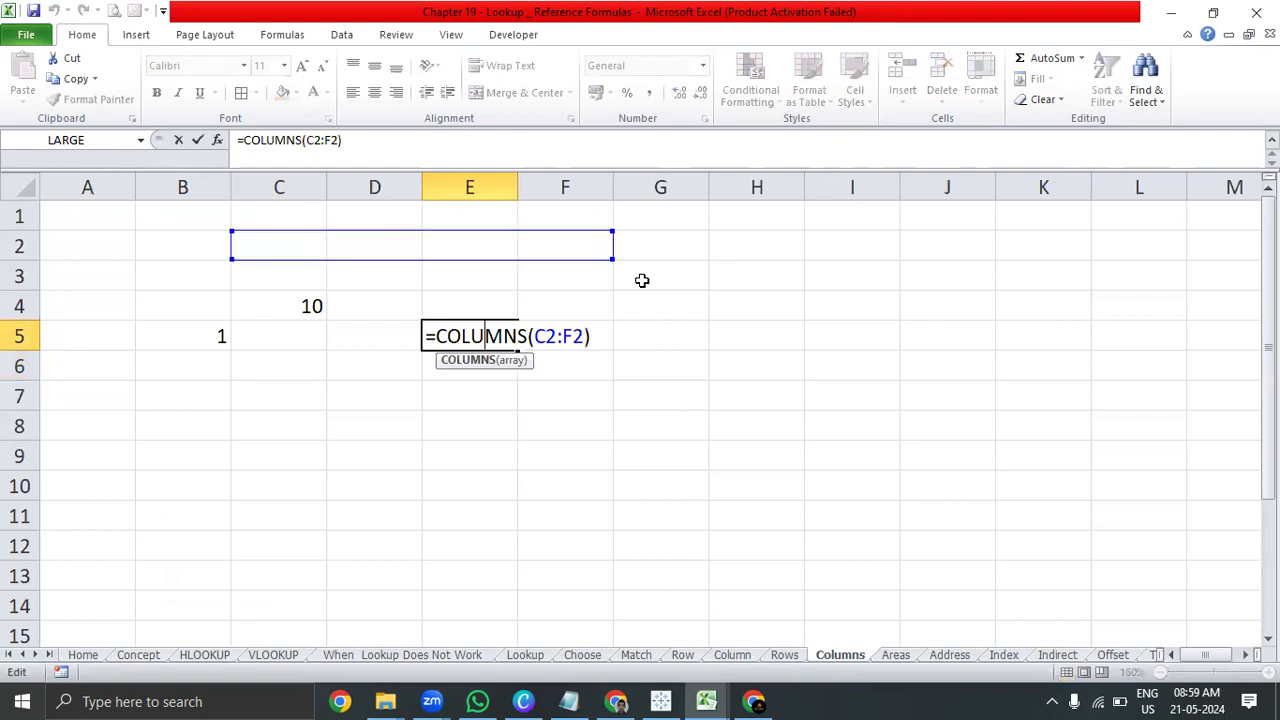
pyautogui.hotkey('ctrl', 'Return')
# - Enter =COLUMNS(G2:L2) in G5 and centre the cell's content
pyautogui.click(649, 342)
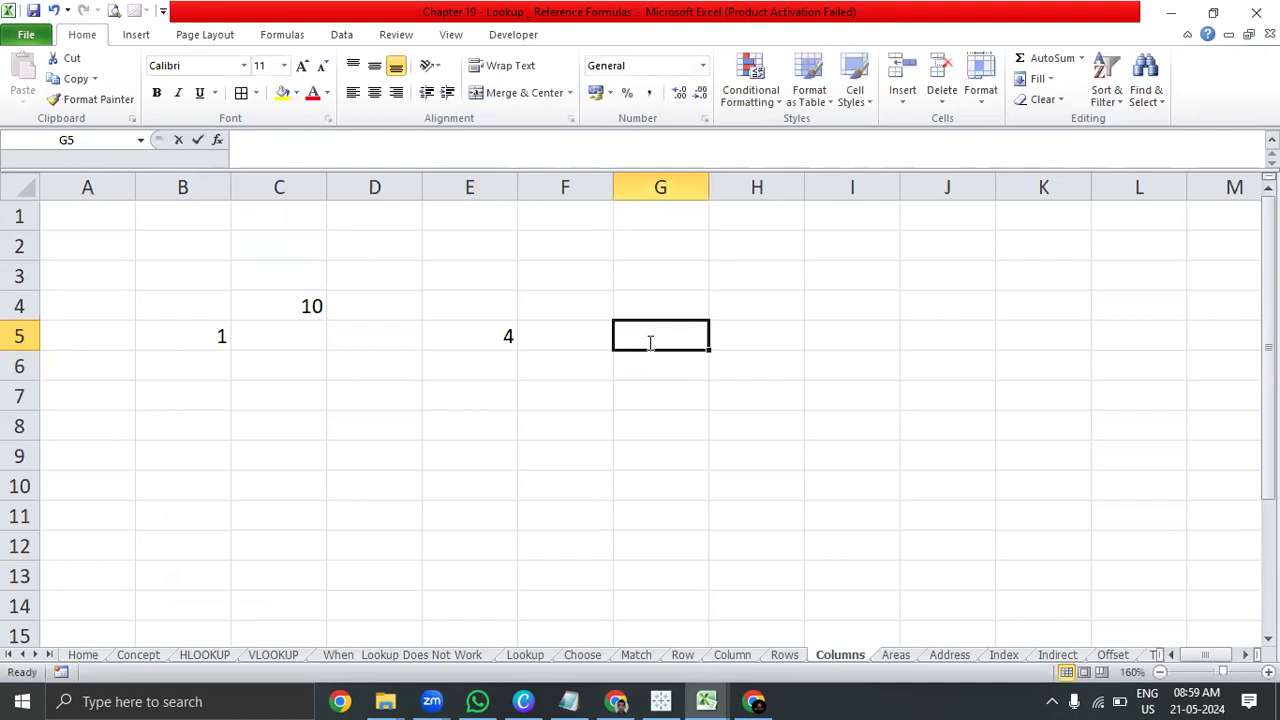
pyautogui.write('=Cou')
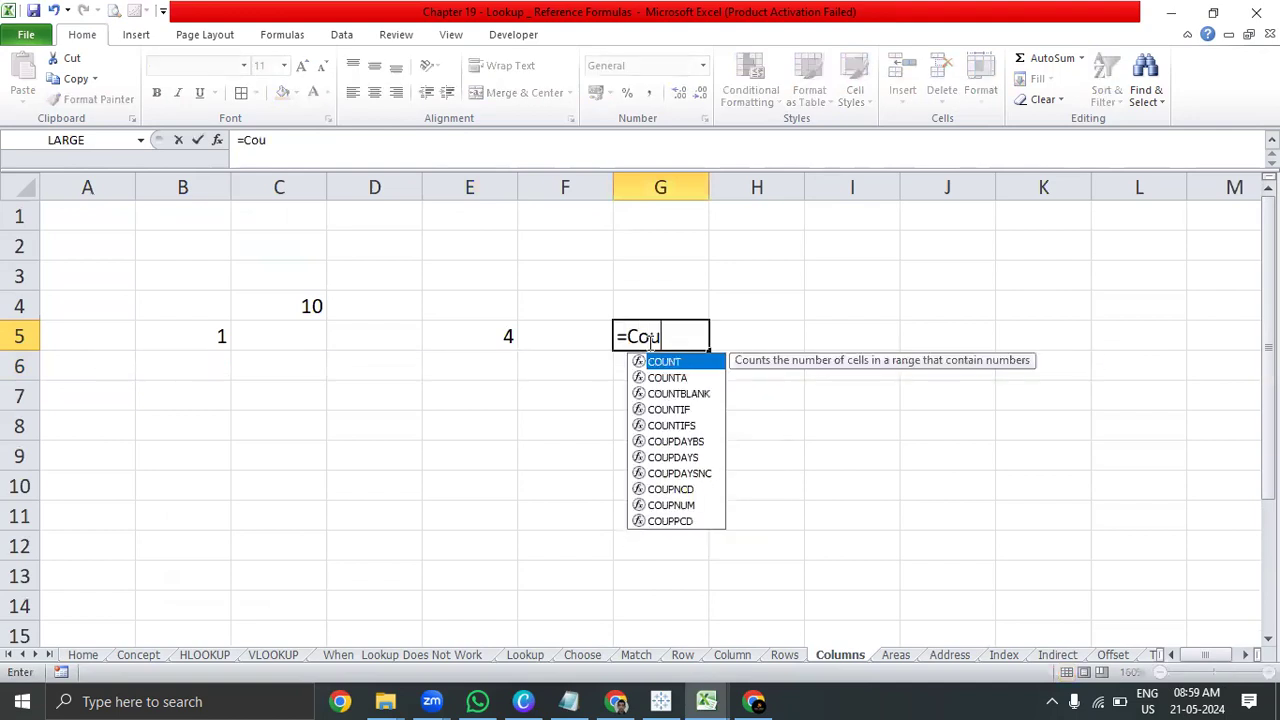
pyautogui.press('BackSpace')
pyautogui.write('lum')
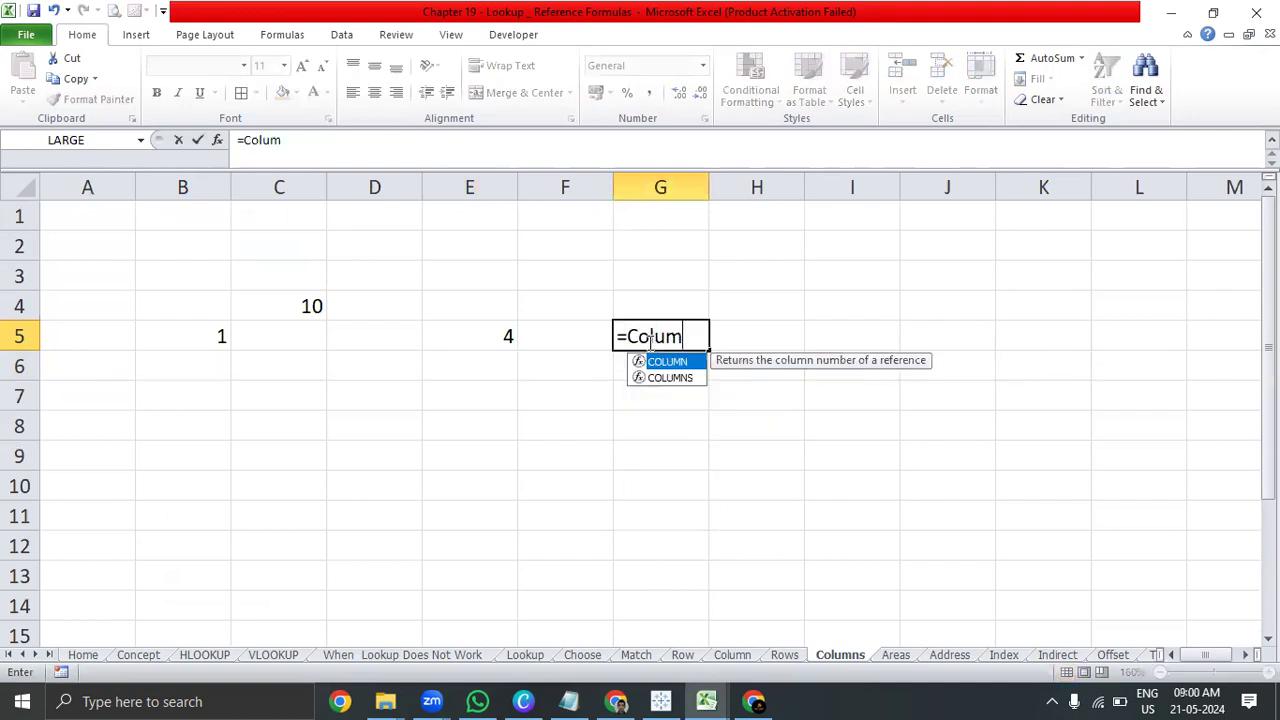
pyautogui.press('Down')
pyautogui.press('Tab')
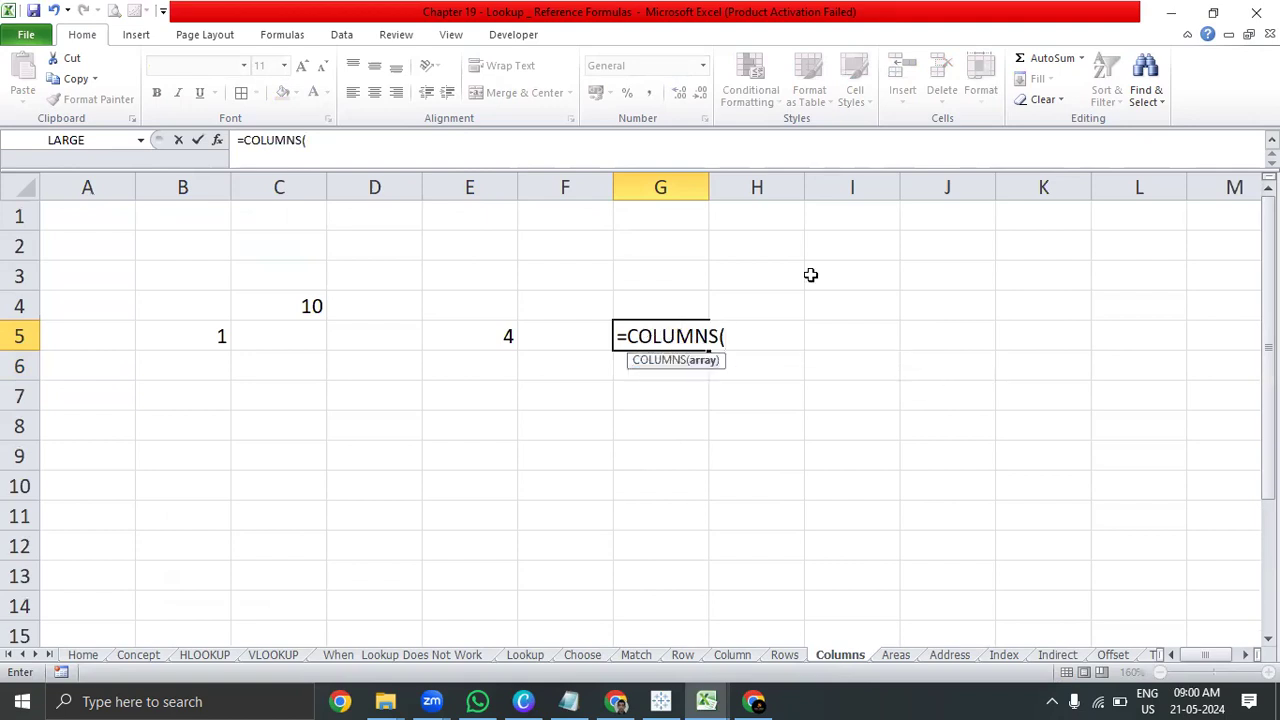
pyautogui.moveTo(674, 251); pyautogui.dragTo(1120, 237)
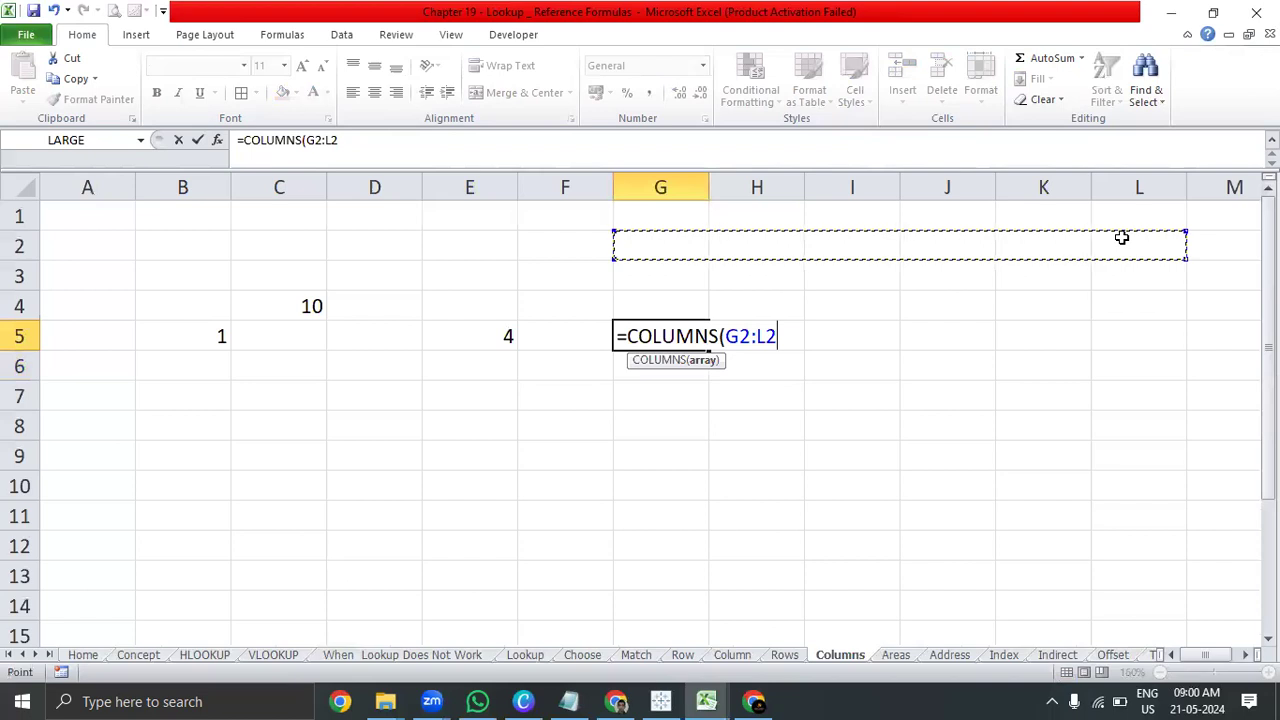
pyautogui.write(')')
pyautogui.hotkey('ctrl', 'Return')
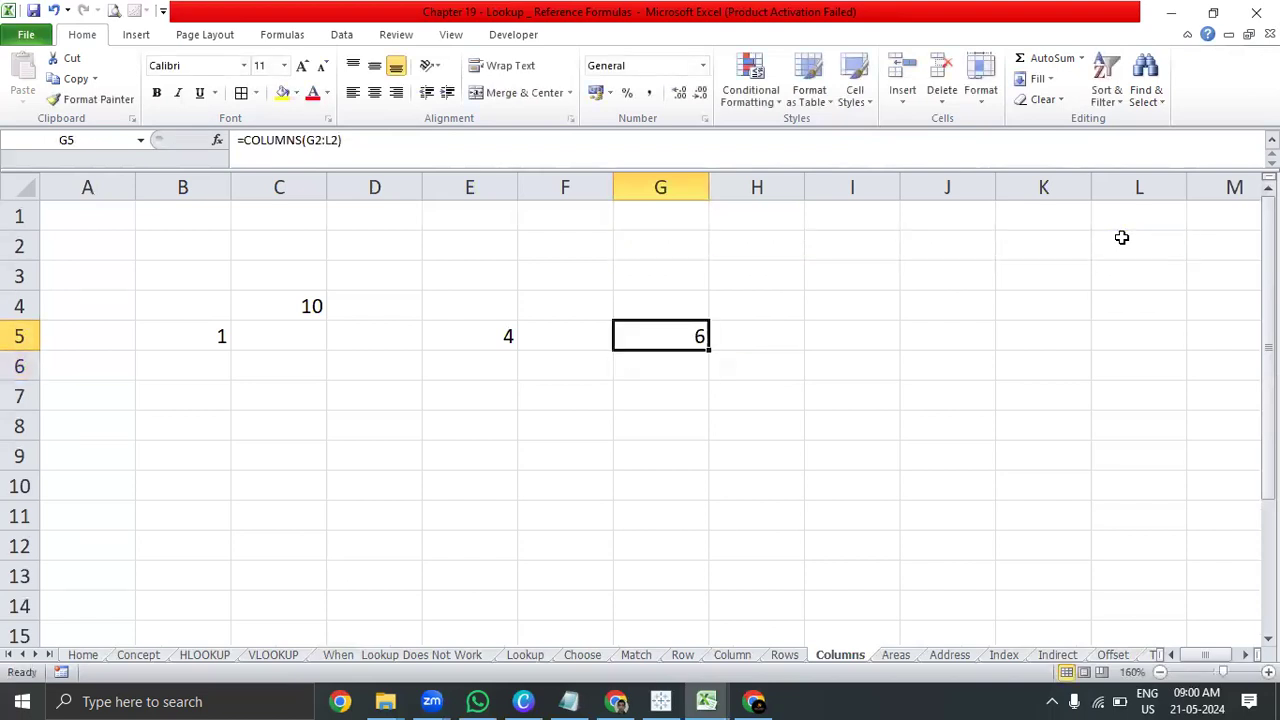
pyautogui.hotkey('alt', 'h')
pyautogui.press('a')
pyautogui.press('c')
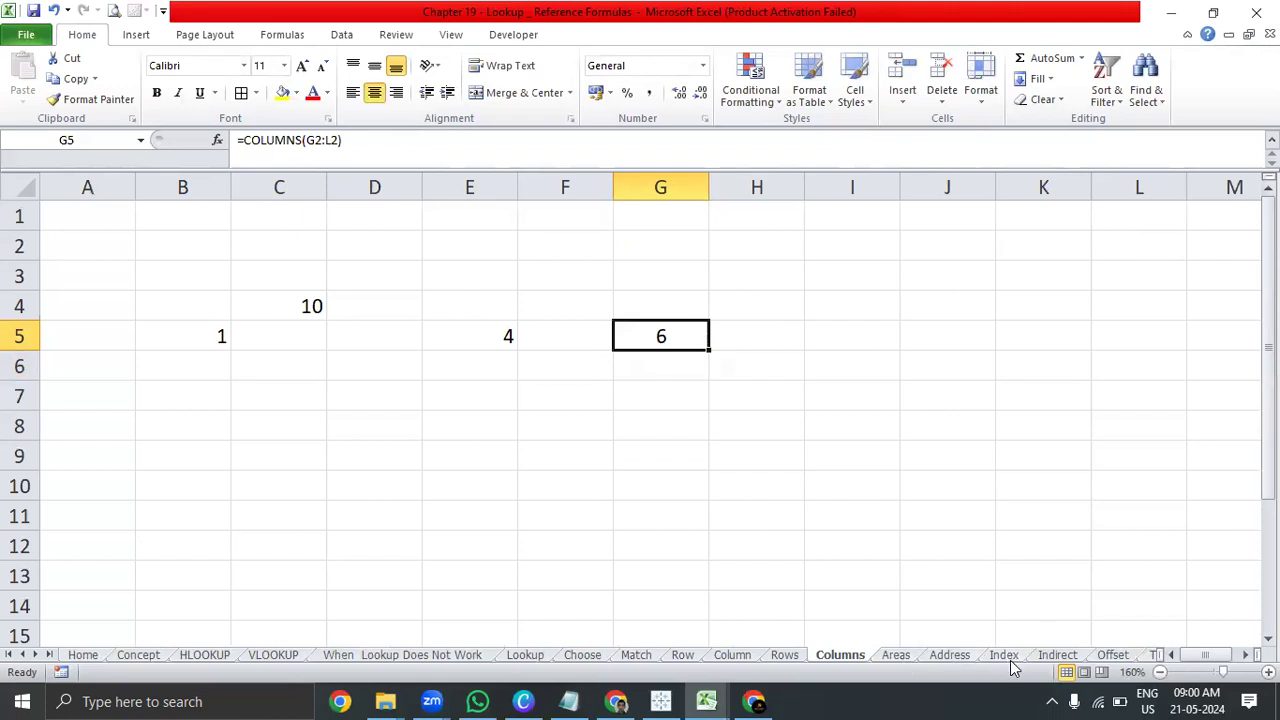
# - Open the Areas sheet and examine the AREAS formula in D10 with its three ranges
pyautogui.click(896, 655)
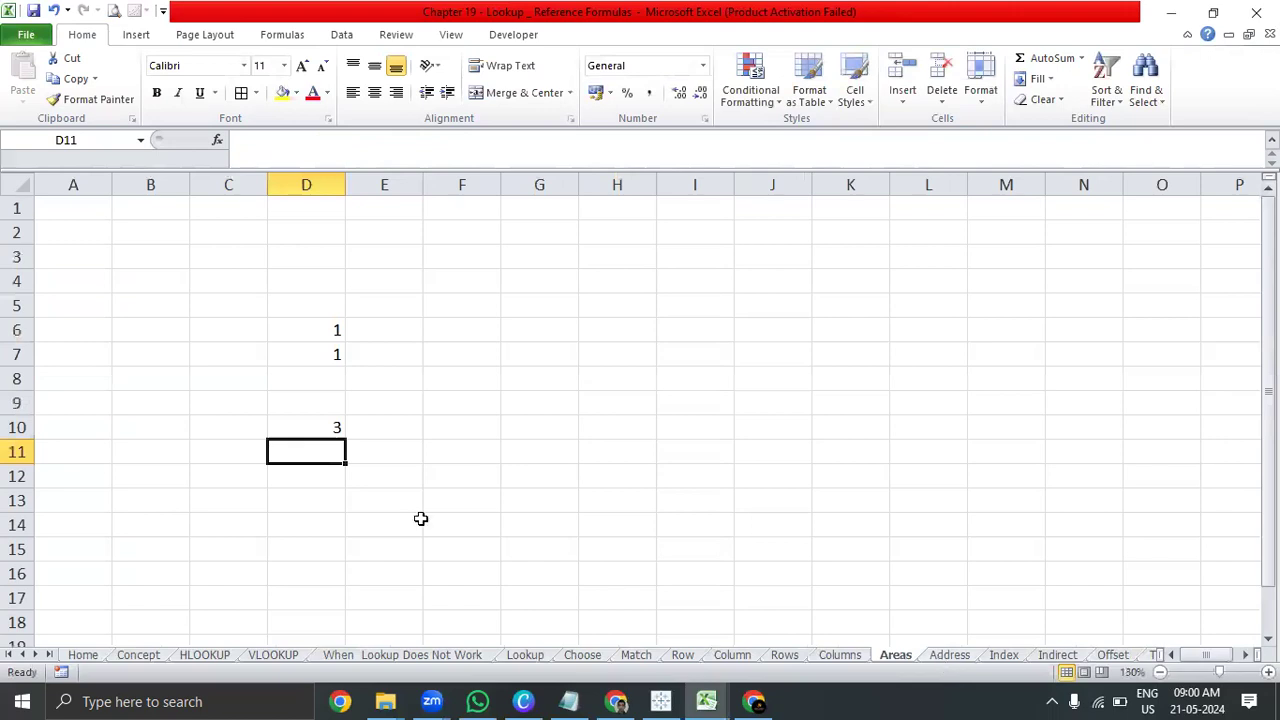
pyautogui.doubleClick(294, 452)
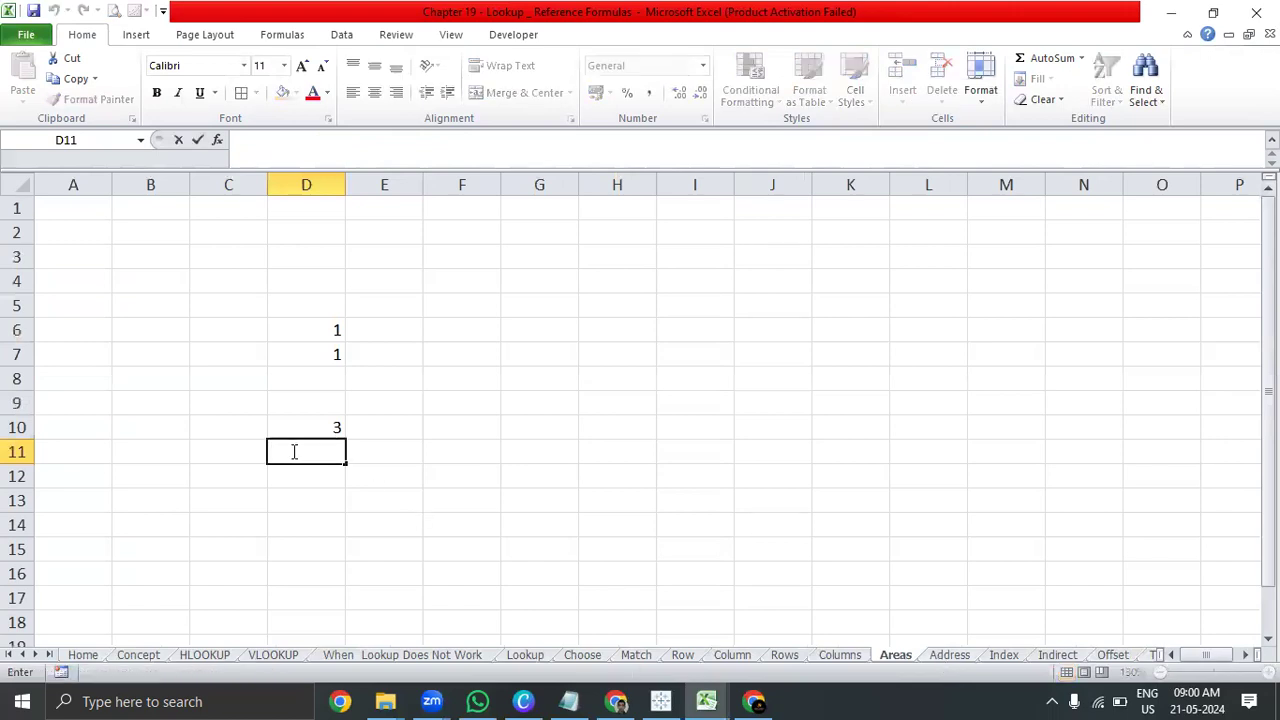
pyautogui.click(329, 426)
pyautogui.doubleClick(329, 426)
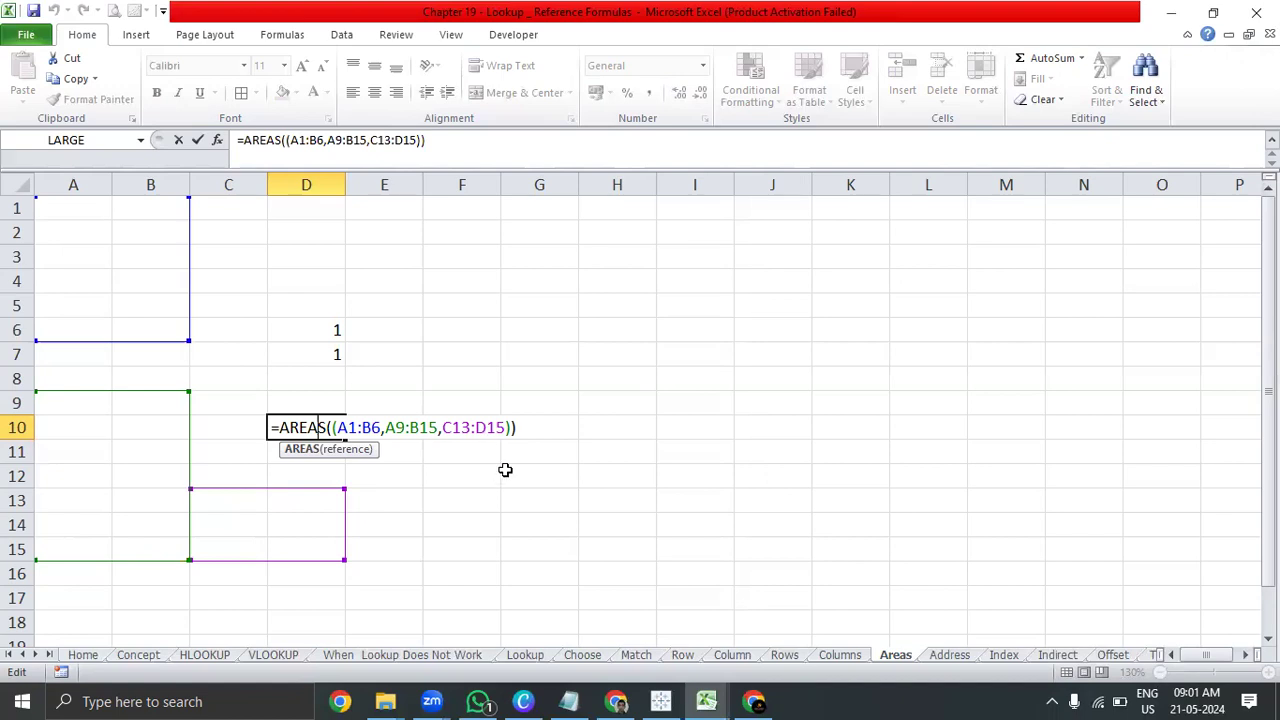
pyautogui.hotkey('ctrl', 'Return')
# - Open the Index sheet and fit the width of column E to the Earning(cr) values of the first table
pyautogui.click(1004, 655)
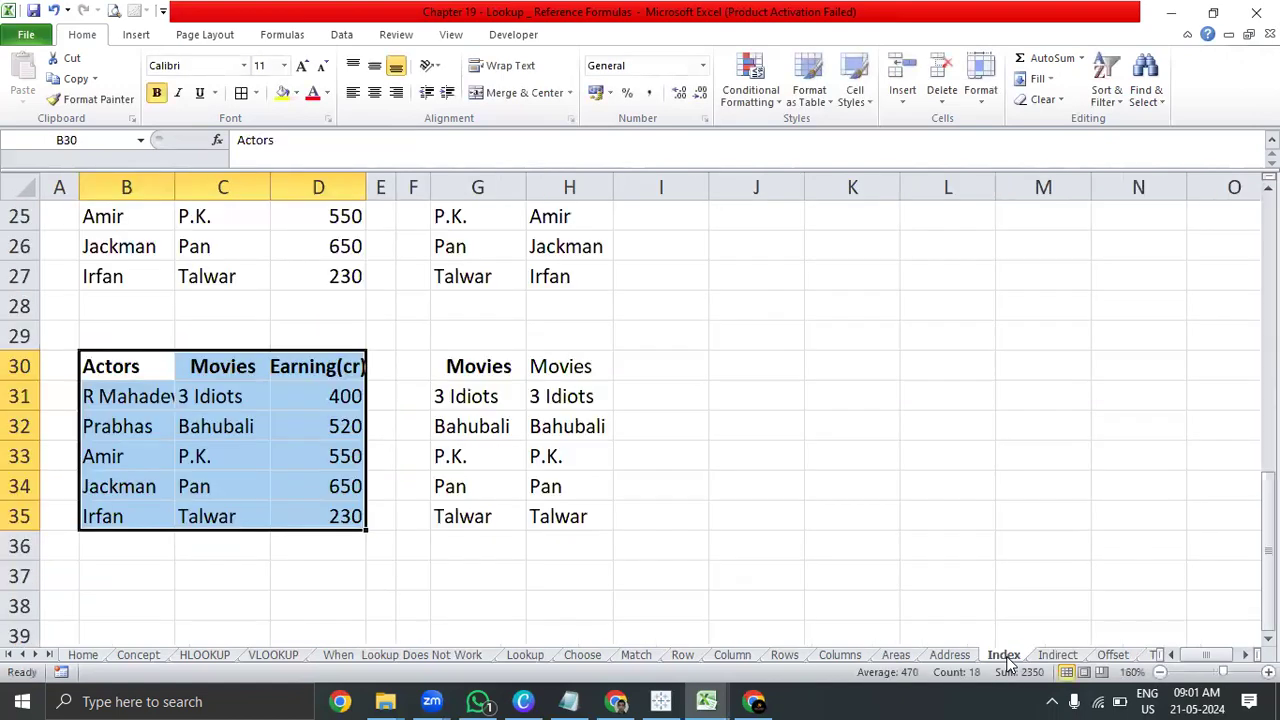
pyautogui.click(606, 408)
pyautogui.click(96, 331)
pyautogui.scroll(8, 96, 331)
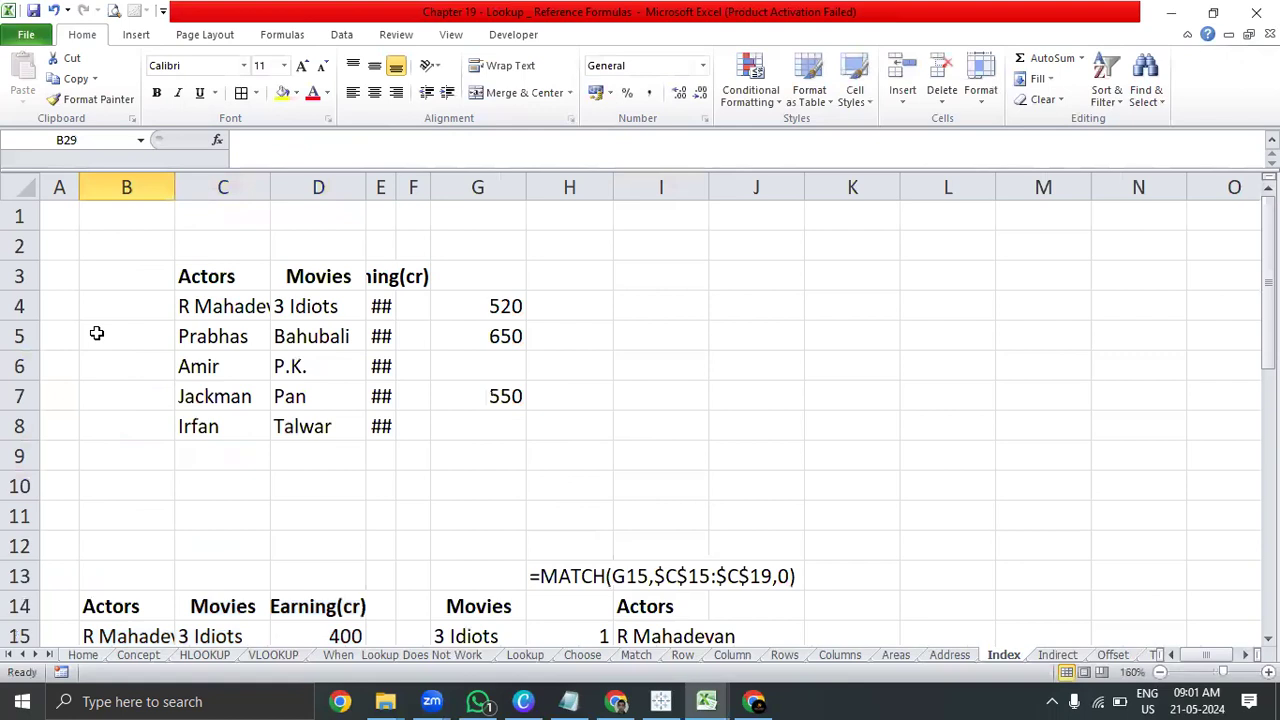
pyautogui.click(617, 396)
pyautogui.doubleClick(396, 184)
pyautogui.click(540, 398)
pyautogui.click(448, 306)
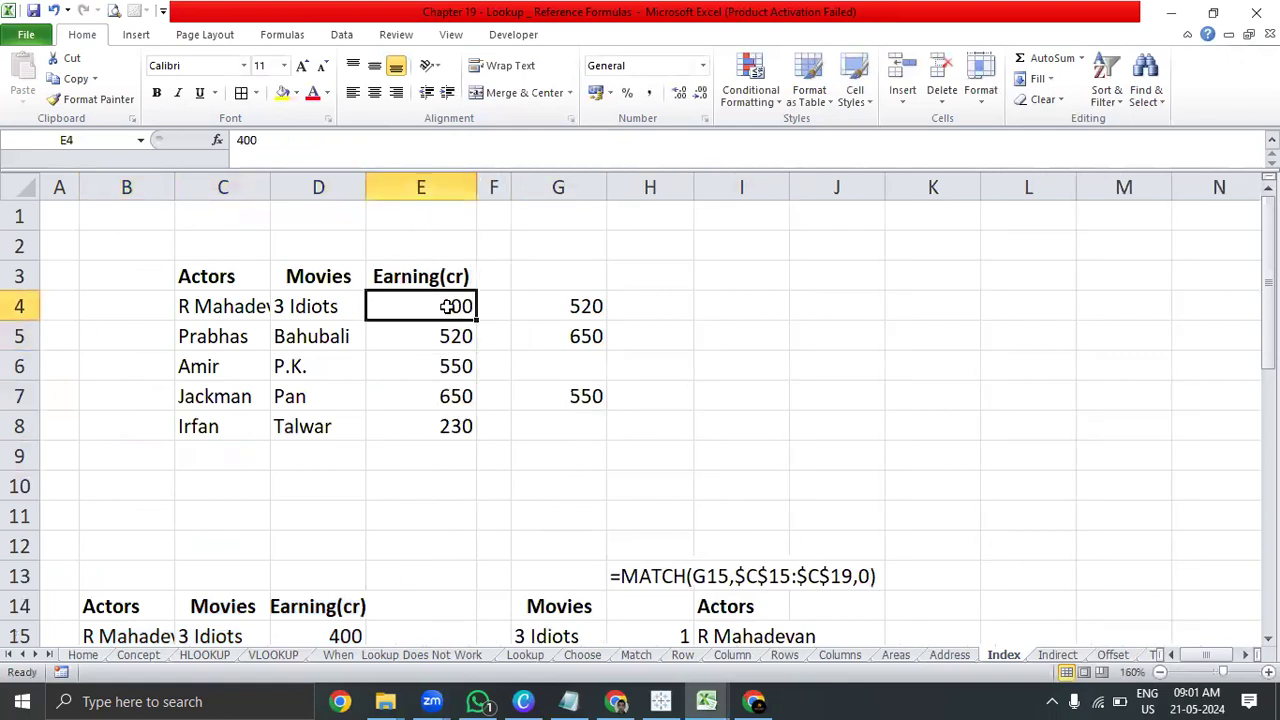
# - Centre the contents of the movie table C3:E8 and fit column C's width to the actor names
pyautogui.click(185, 288)
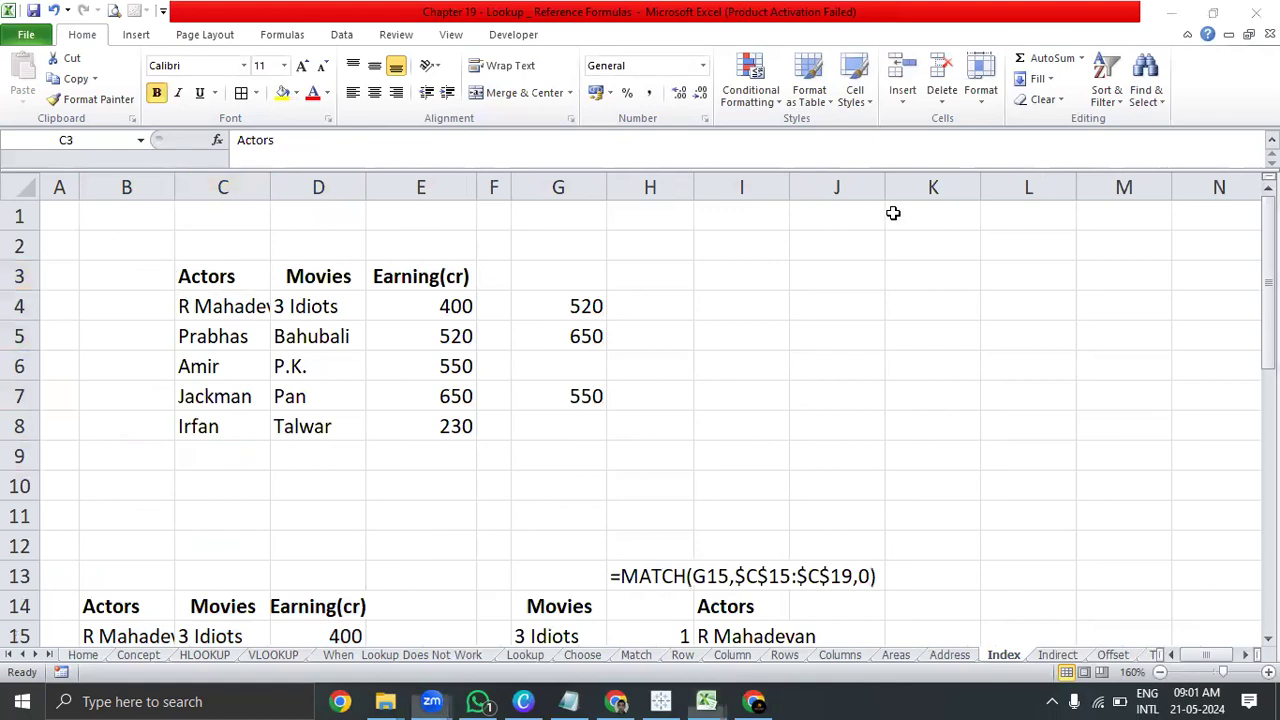
pyautogui.moveTo(218, 281); pyautogui.dragTo(421, 427)
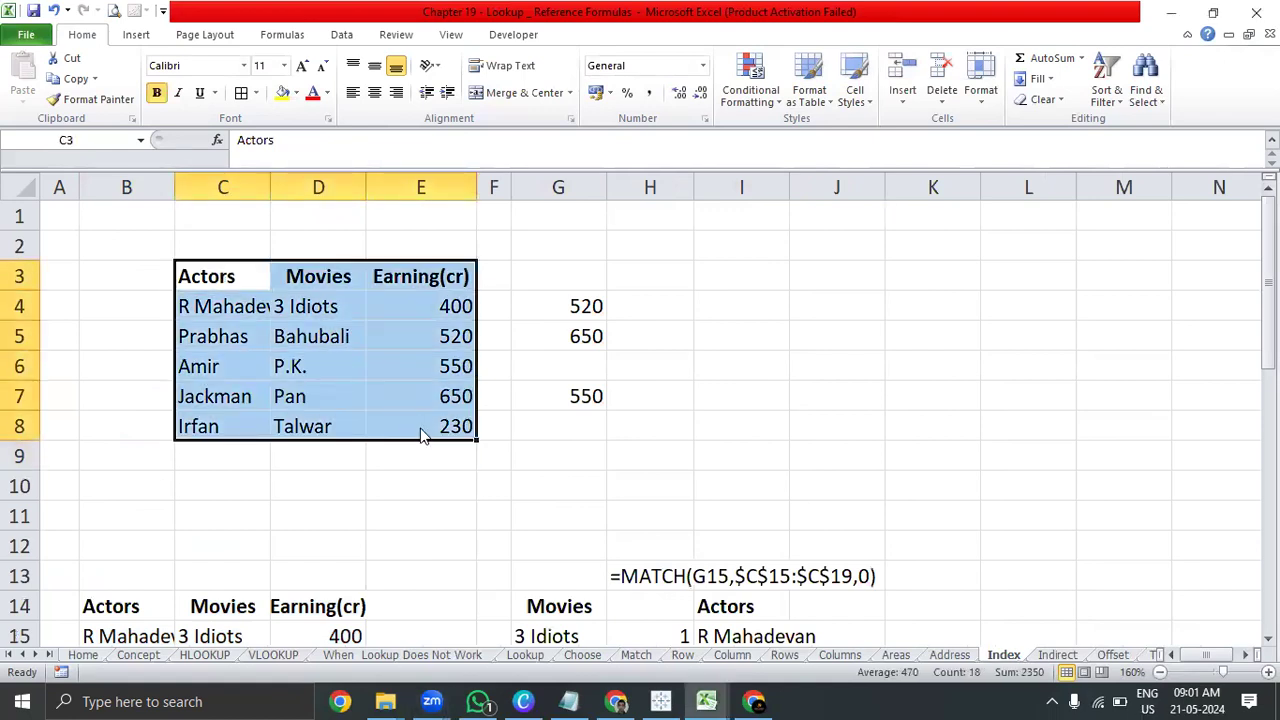
pyautogui.hotkey('alt', 'h')
pyautogui.press('a')
pyautogui.press('c')
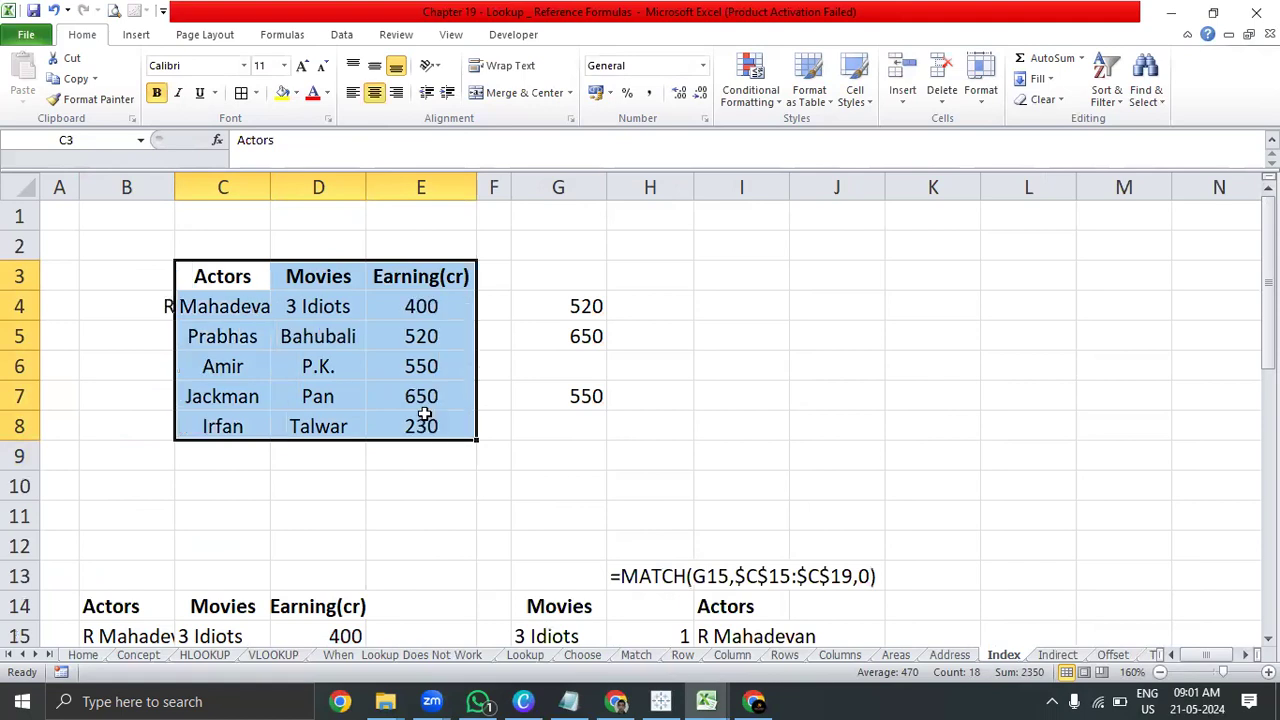
pyautogui.doubleClick(270, 187)
# - Copy the movie table into Book2's Match sheet at G9 and fit the column widths to its contents
pyautogui.hotkey('ctrl', 'c')
pyautogui.hotkey('ctrl', 'Tab')
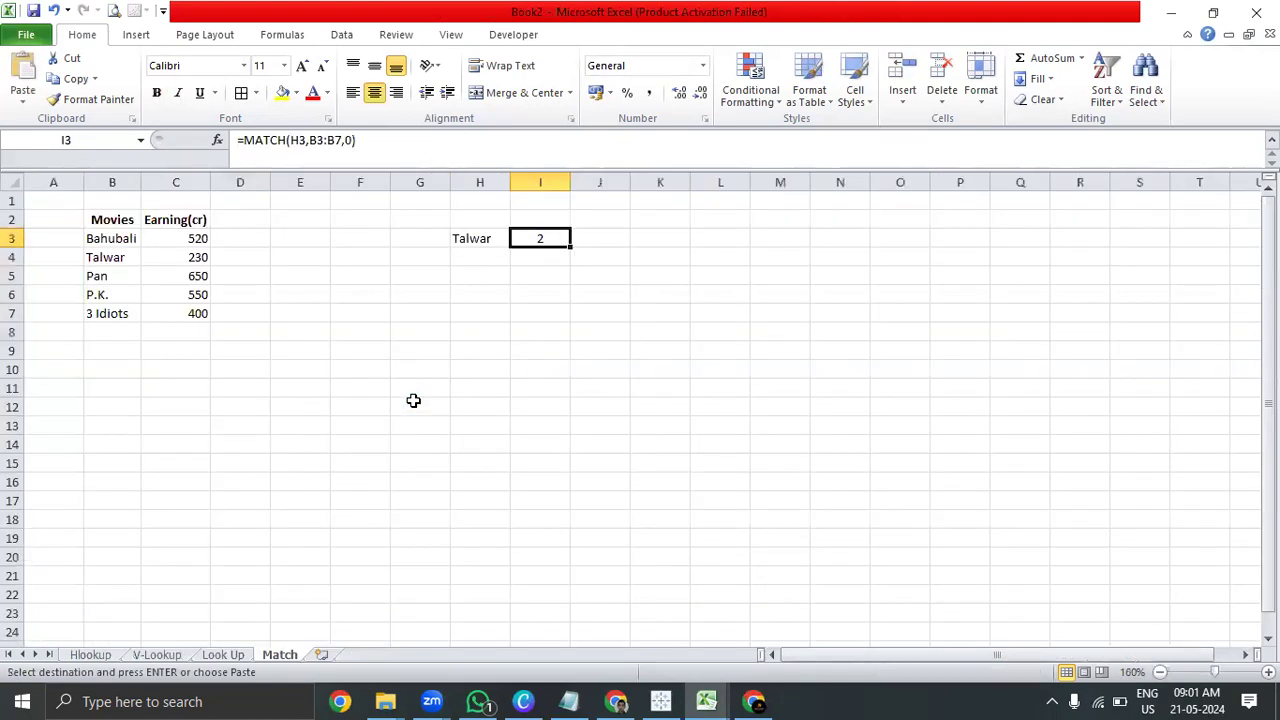
pyautogui.click(426, 346)
pyautogui.hotkey('ctrl', 'v')
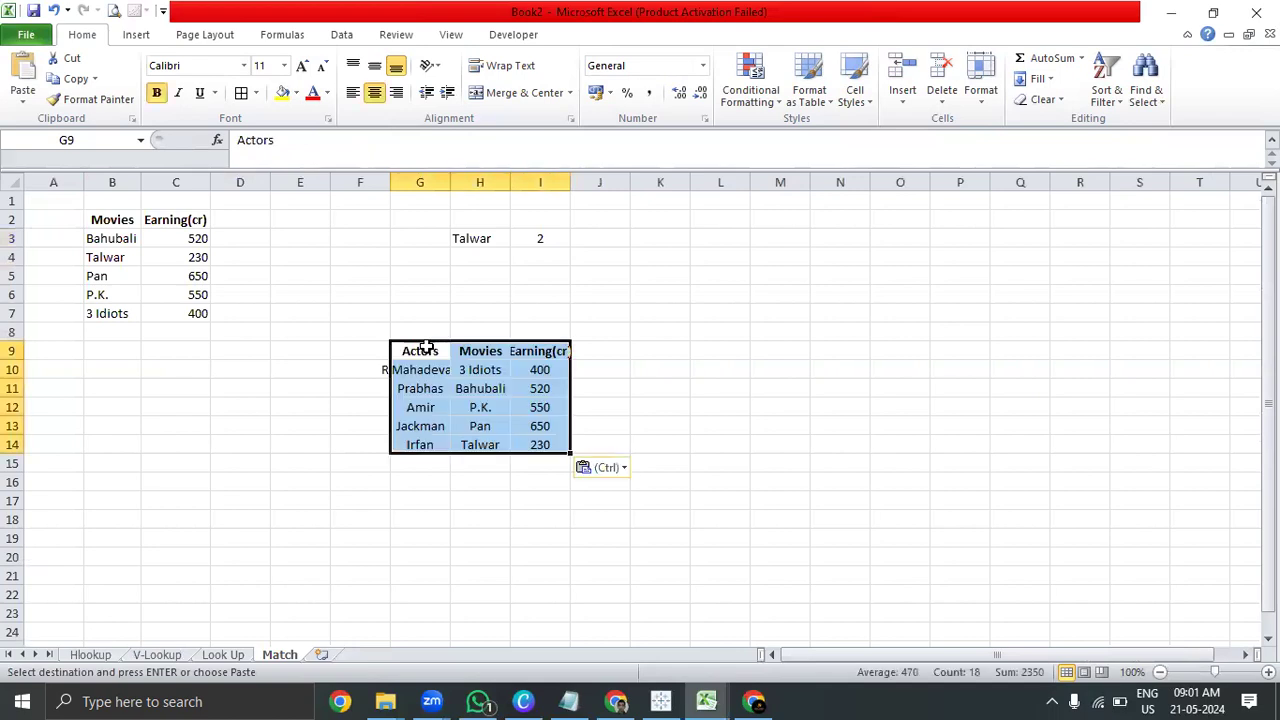
pyautogui.hotkey('alt', 'h')
pyautogui.press('o')
pyautogui.press('i')
# - Apply borders to all cells of the copied table's header row G9:I9 and data rows G10:I14
pyautogui.moveTo(426, 346); pyautogui.dragTo(588, 354)
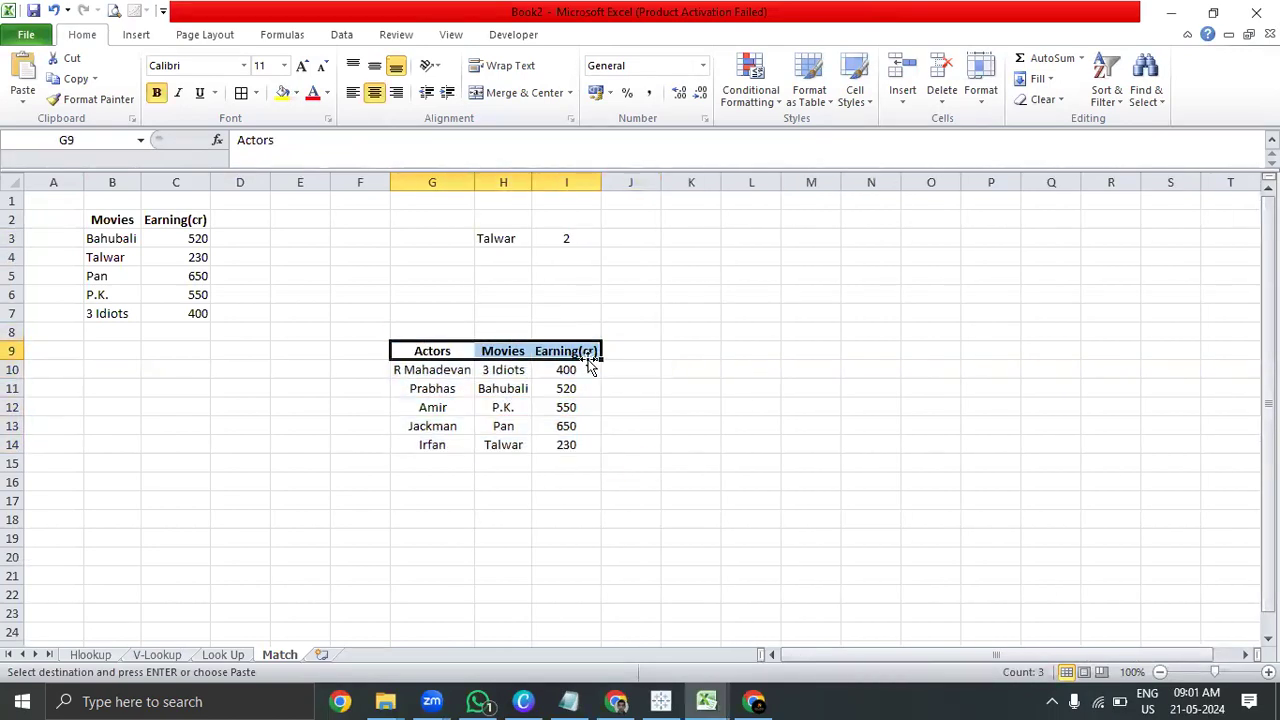
pyautogui.press('Escape')
pyautogui.moveTo(437, 371); pyautogui.dragTo(595, 449)
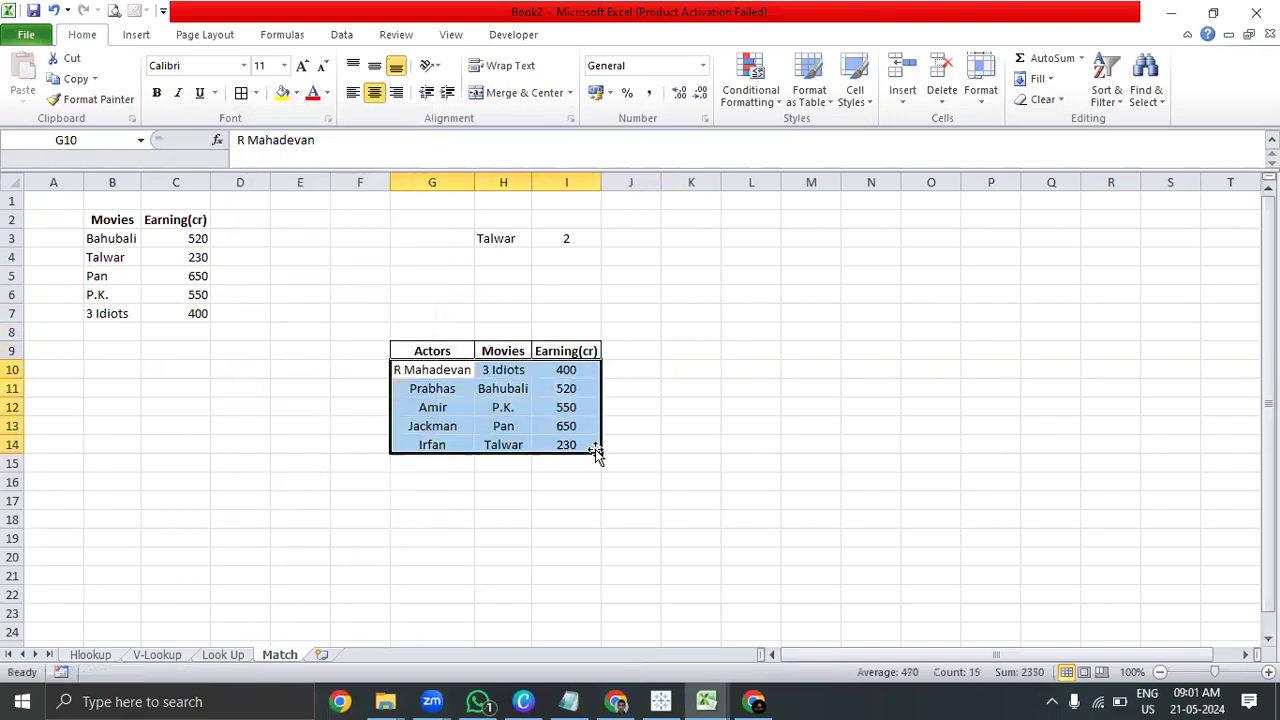
pyautogui.hotkey('alt', 'h')
pyautogui.press('b')
pyautogui.press('a')
# - Enter the heading Match in H2 above the Talwar lookup value
pyautogui.click(496, 216)
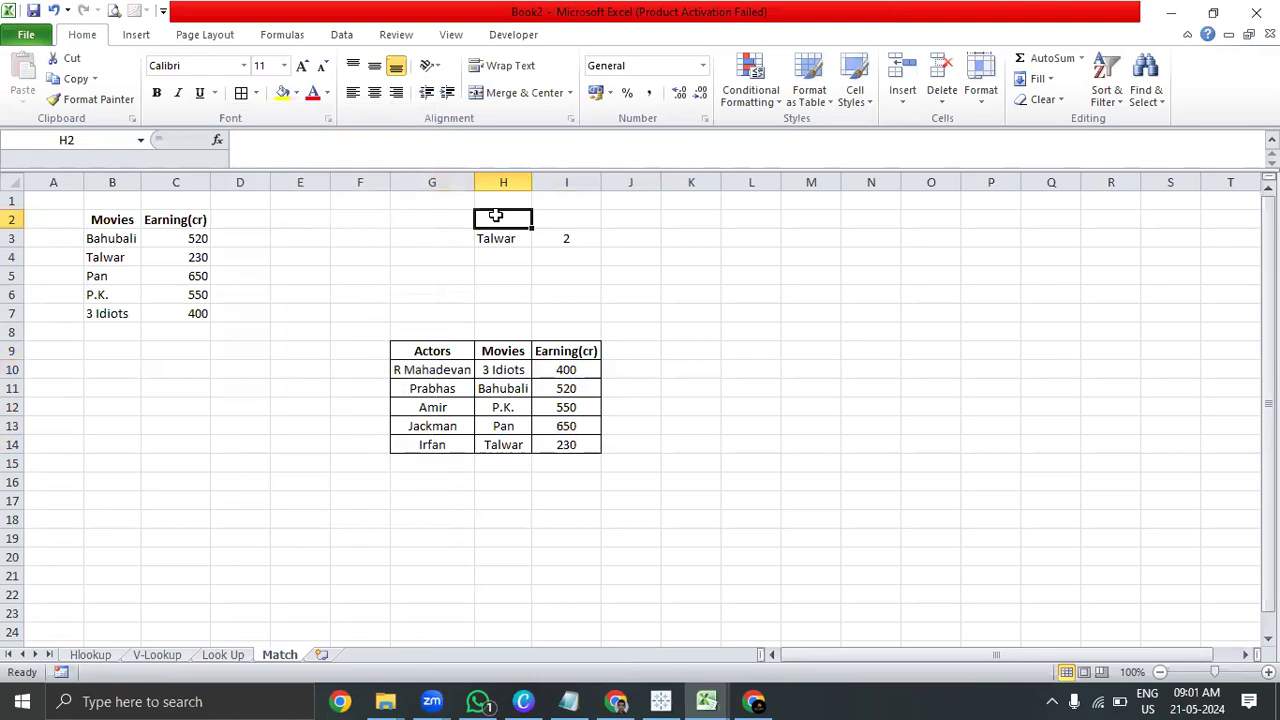
pyautogui.write('Match')
pyautogui.press('Return')
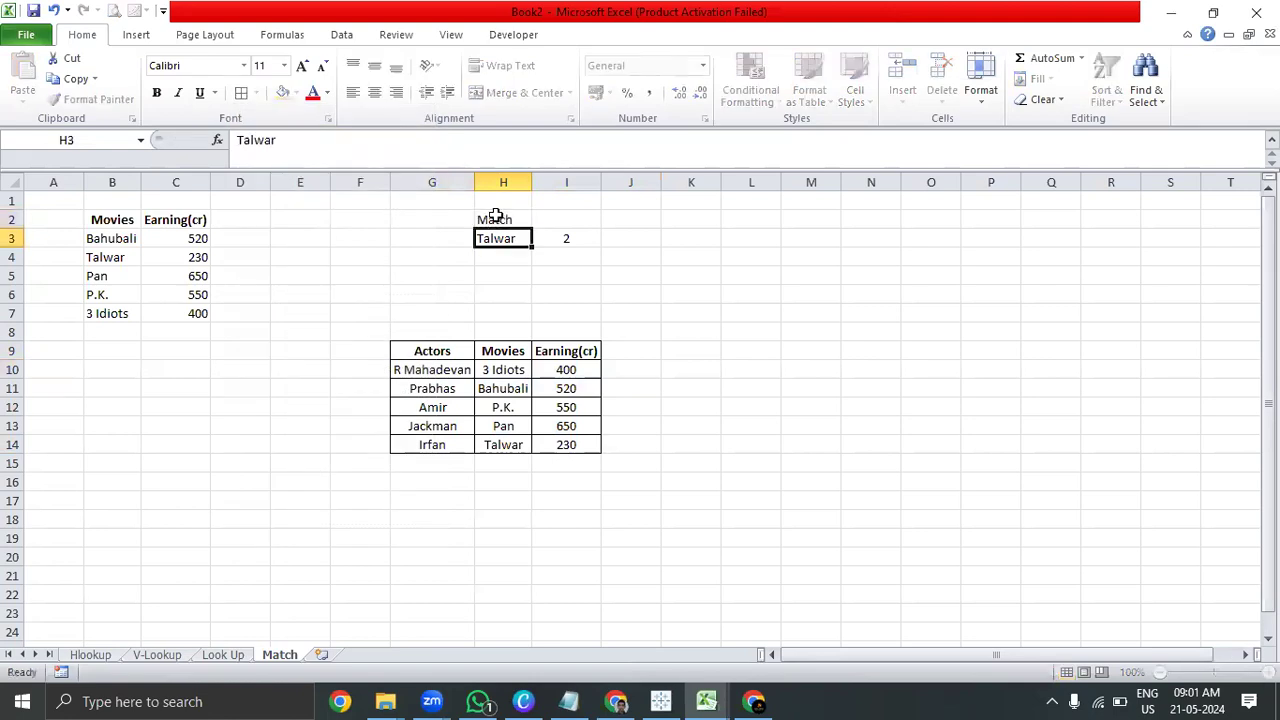
# - Enter the heading Index in K9, beside the bordered movie table on Book2's Match sheet
pyautogui.press('Right')
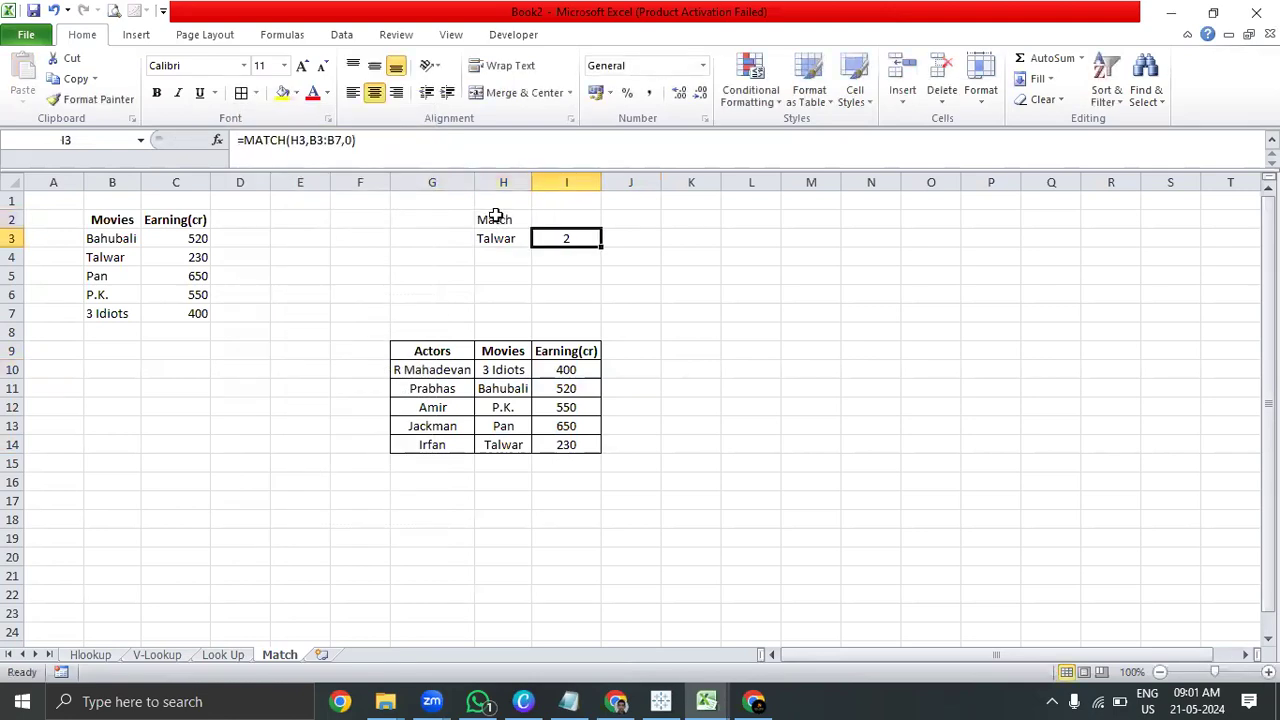
pyautogui.press('Down')
pyautogui.press('Down')
pyautogui.press('Down')
pyautogui.press('Down')
pyautogui.press('Down')
pyautogui.press('Down')
pyautogui.press('Down')
pyautogui.press('Right')
pyautogui.press('Right')
pyautogui.press('Up')
pyautogui.hotkey('alt', 'Tab')
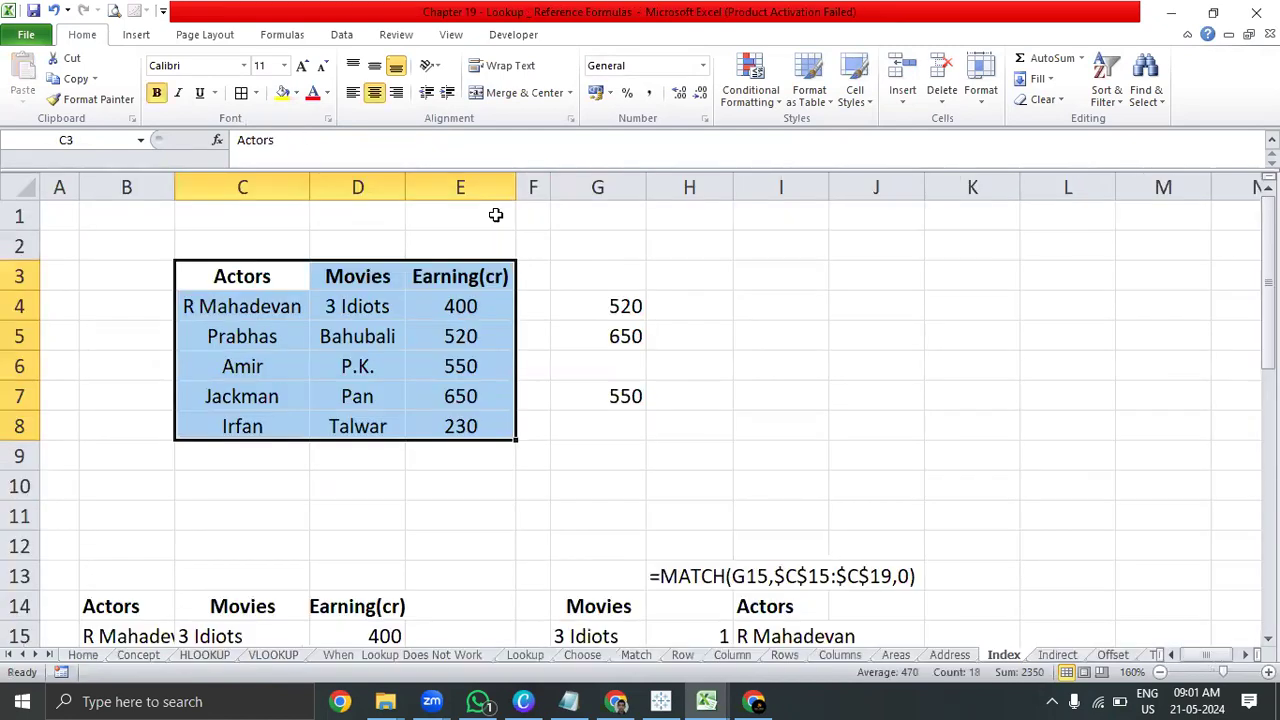
pyautogui.hotkey('alt', 'Tab')
pyautogui.write('in')
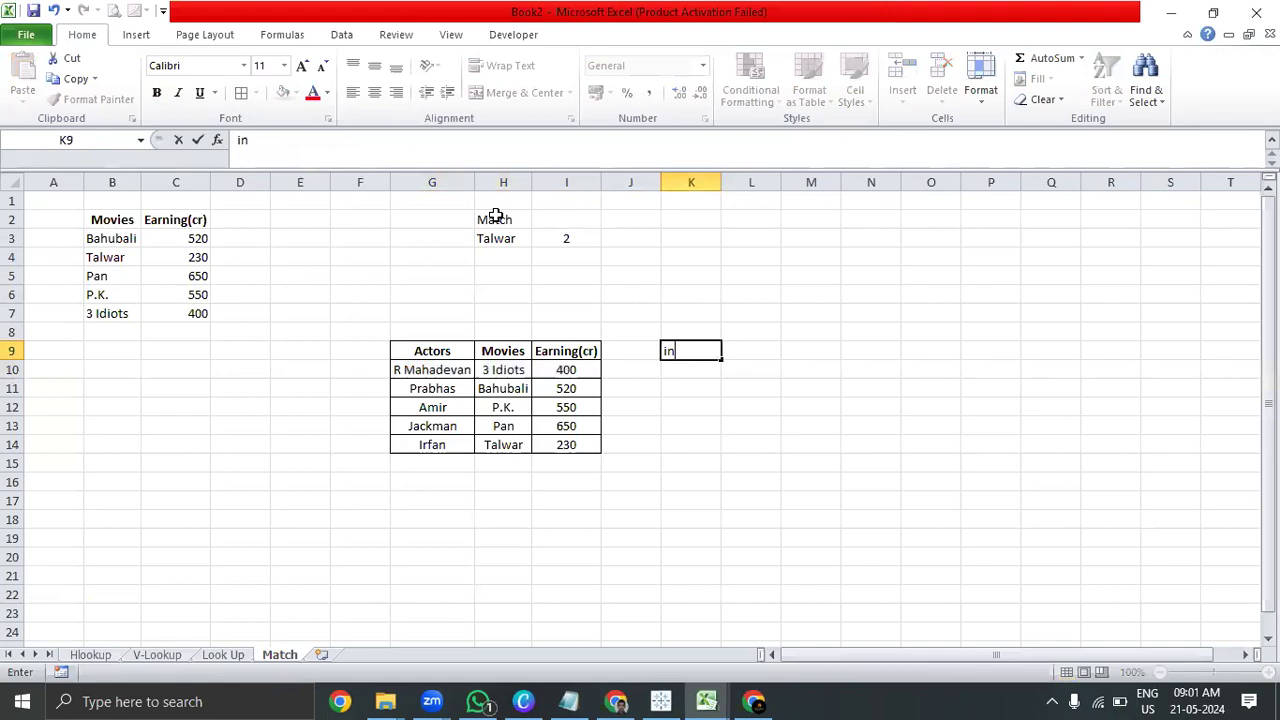
pyautogui.write('ex')
pyautogui.press('Escape')
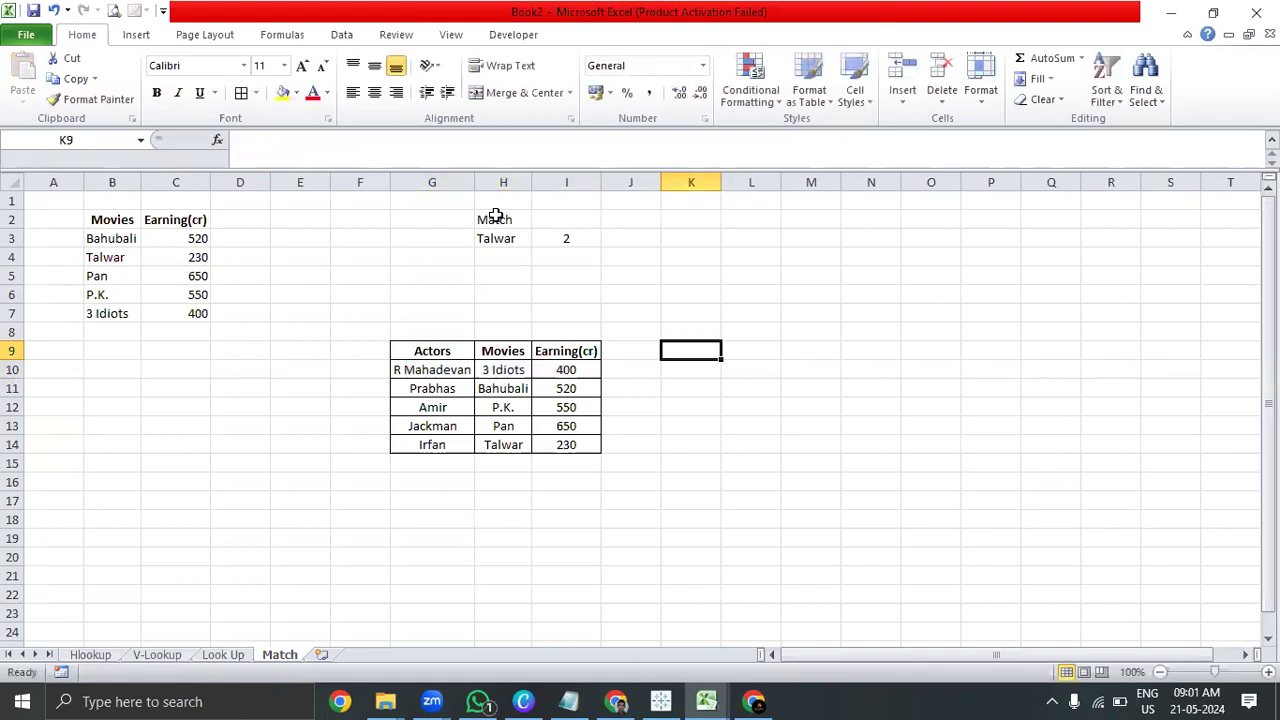
pyautogui.write('Index')
pyautogui.press('Return')
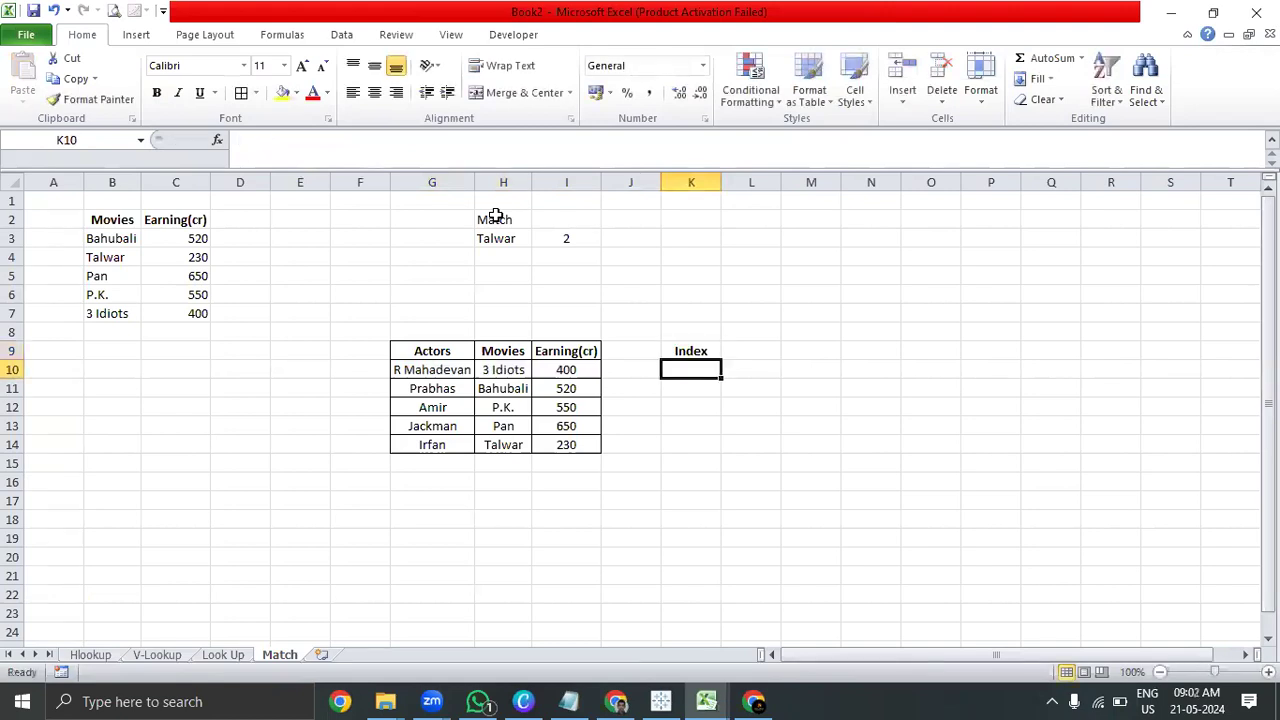
# - Enter an INDEX formula in K10 that returns row 2 of the earnings range I10:I14
pyautogui.write('=Ine')
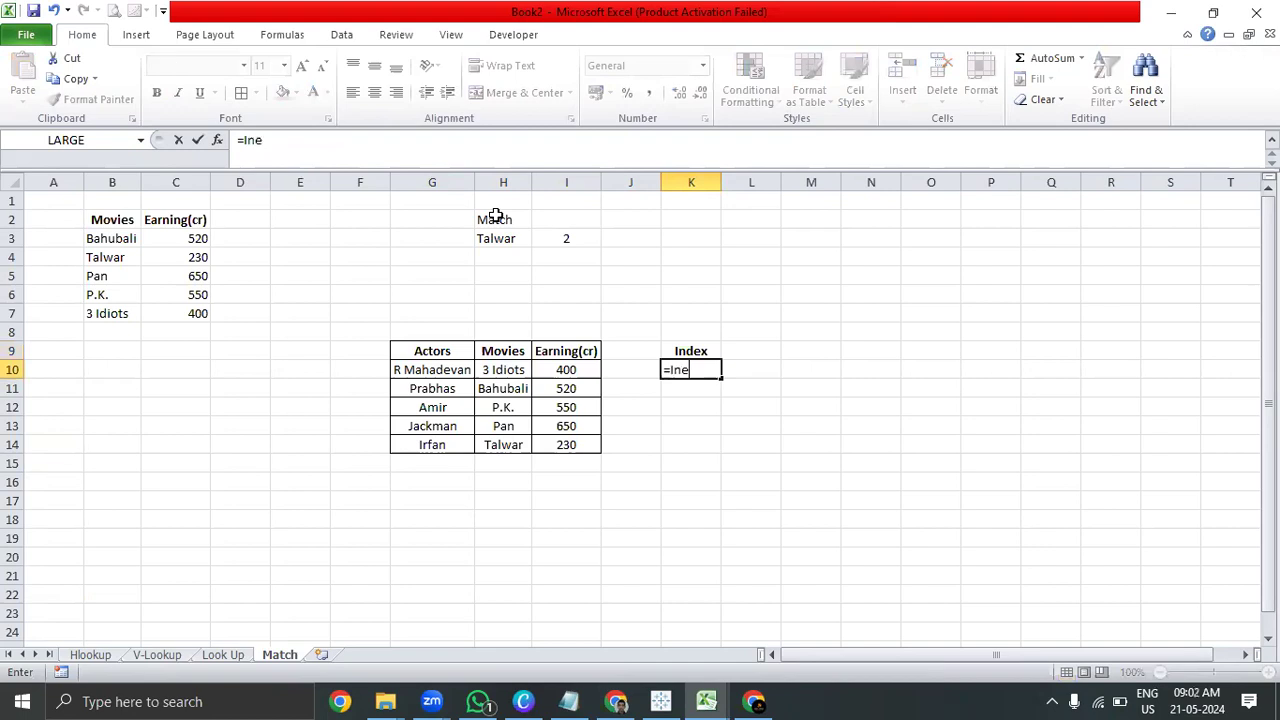
pyautogui.press('BackSpace')
pyautogui.write('de')
pyautogui.write('x')
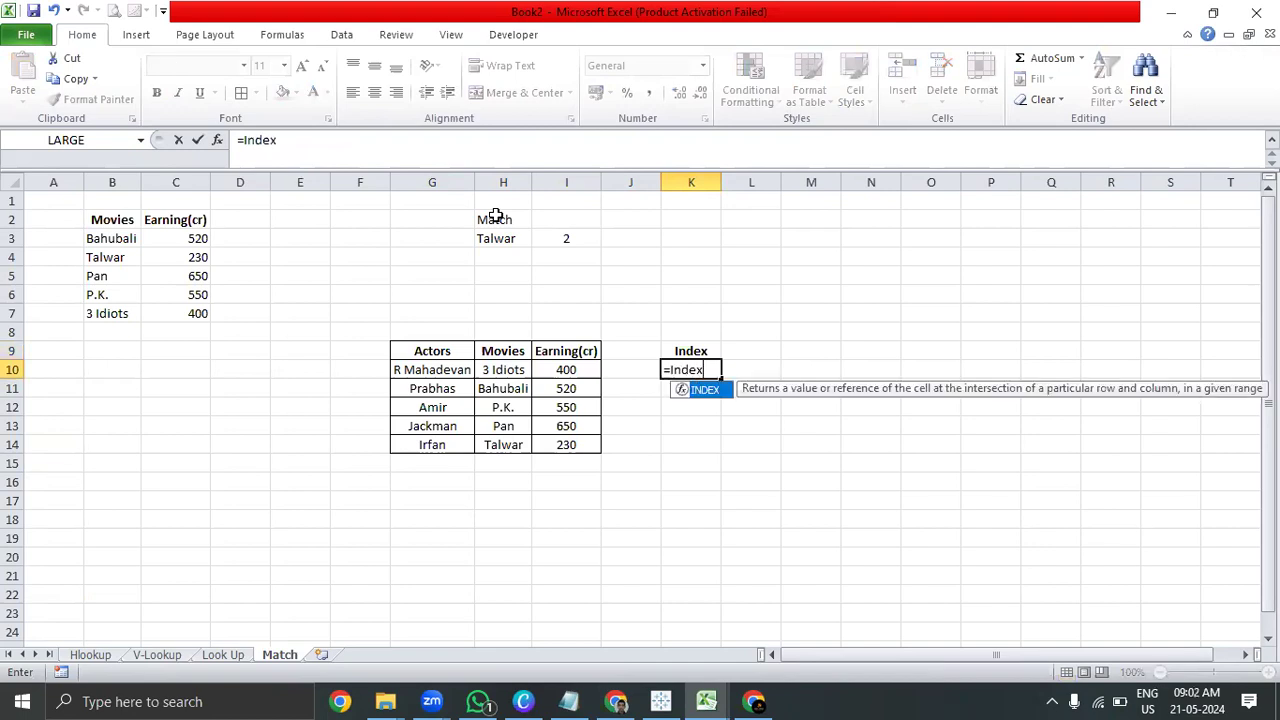
pyautogui.press('Tab')
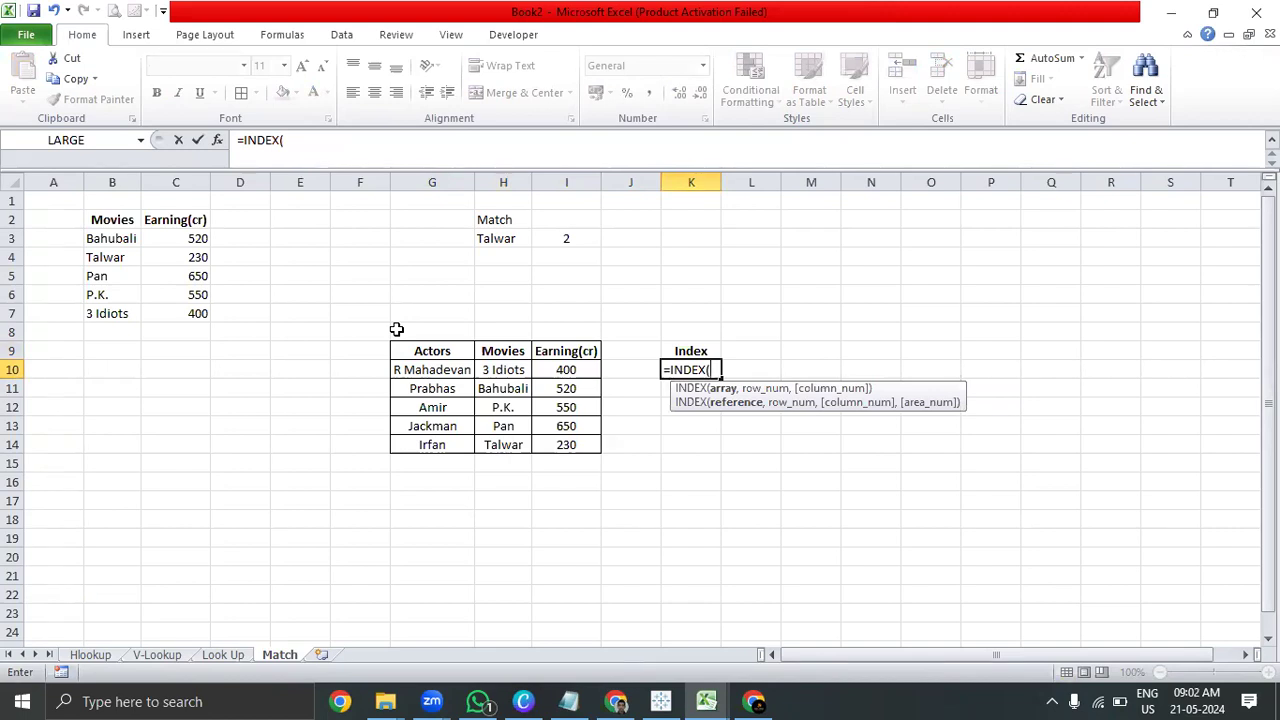
pyautogui.moveTo(583, 373); pyautogui.dragTo(592, 452)
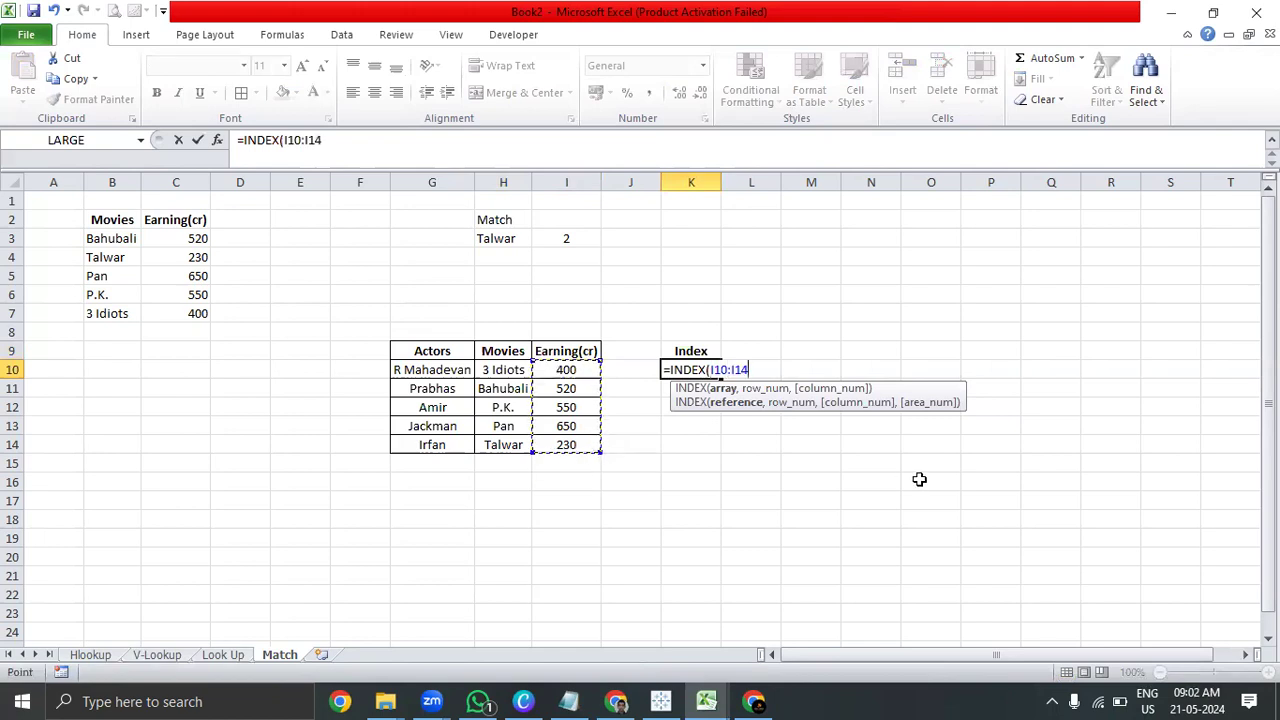
pyautogui.write(',')
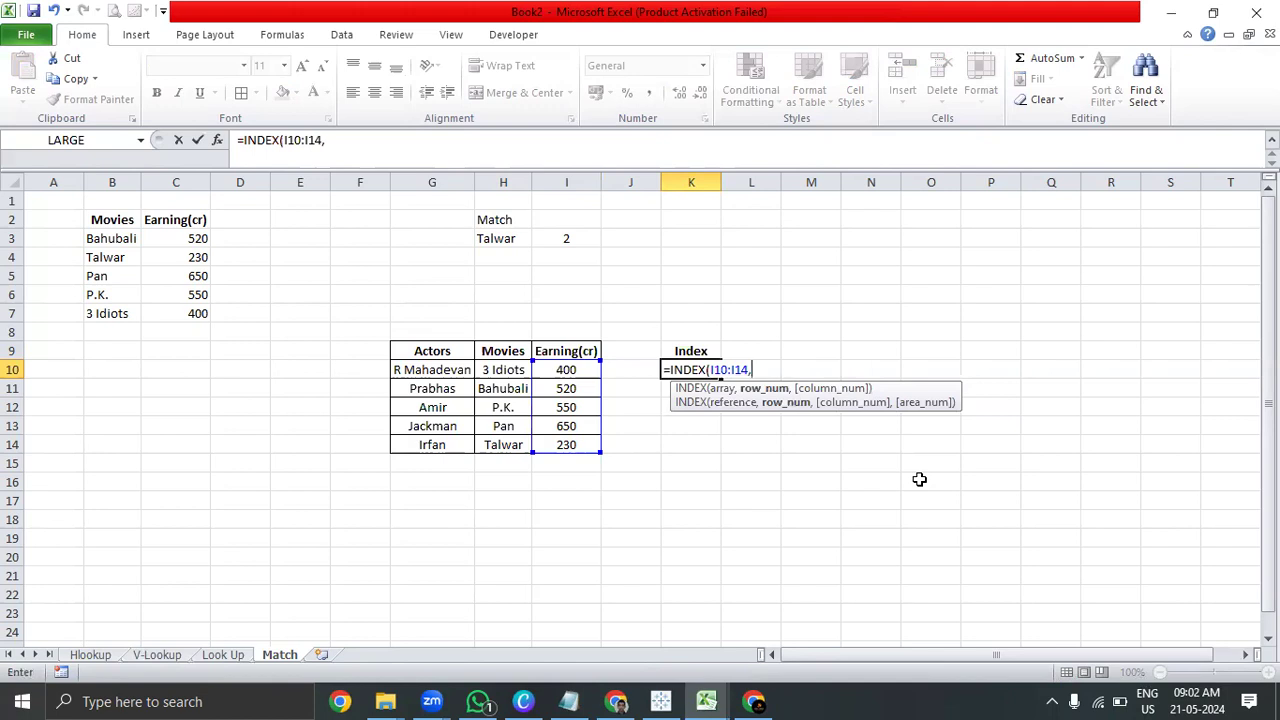
pyautogui.write('2)')
pyautogui.press('Return')
pyautogui.press('Up')
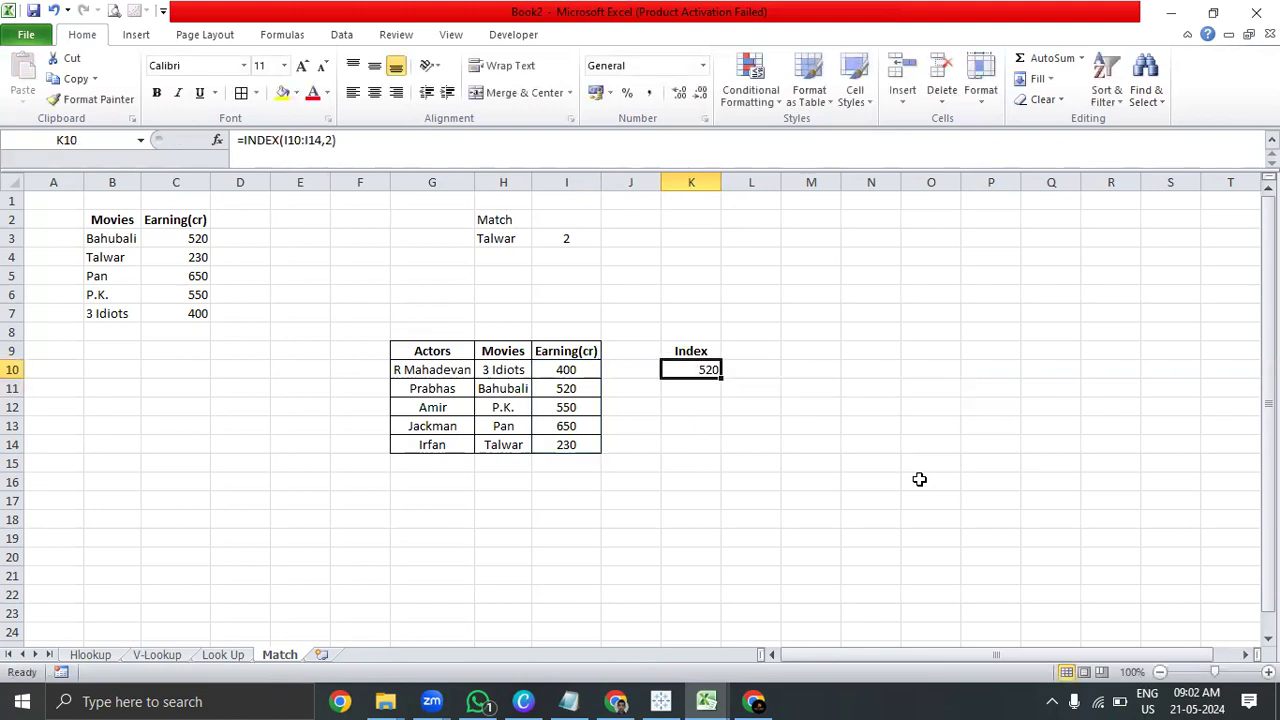
# - Compare the INDEX example in K9:K10 with the table's Earning(cr) column and the Match example in H2:H3
pyautogui.click(562, 390)
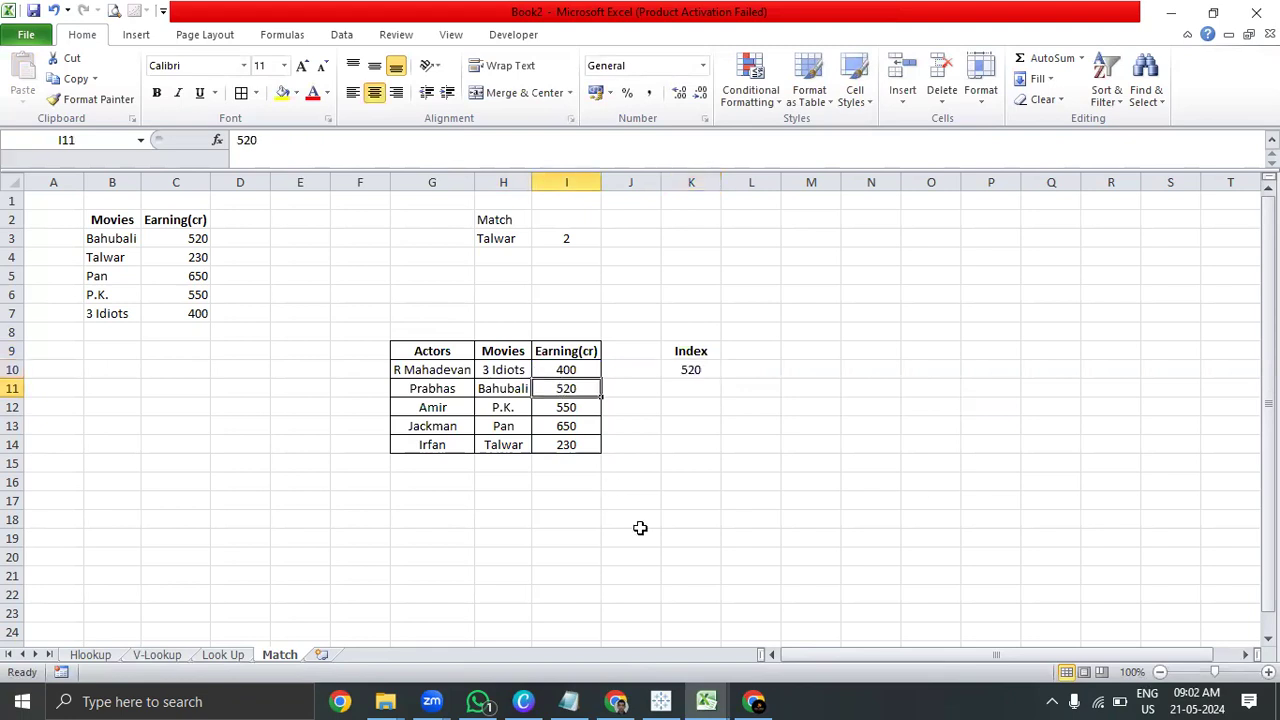
pyautogui.moveTo(716, 355); pyautogui.dragTo(716, 367)
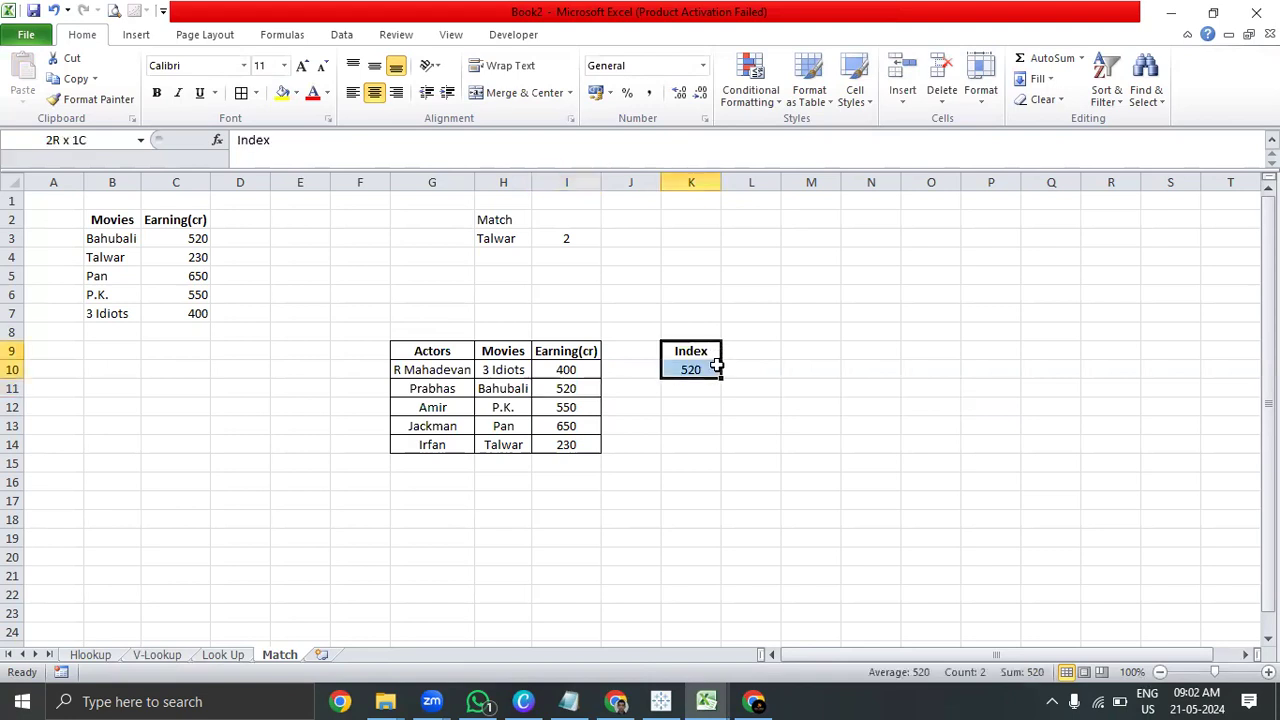
pyautogui.click(846, 351)
pyautogui.click(478, 222)
pyautogui.click(668, 350)
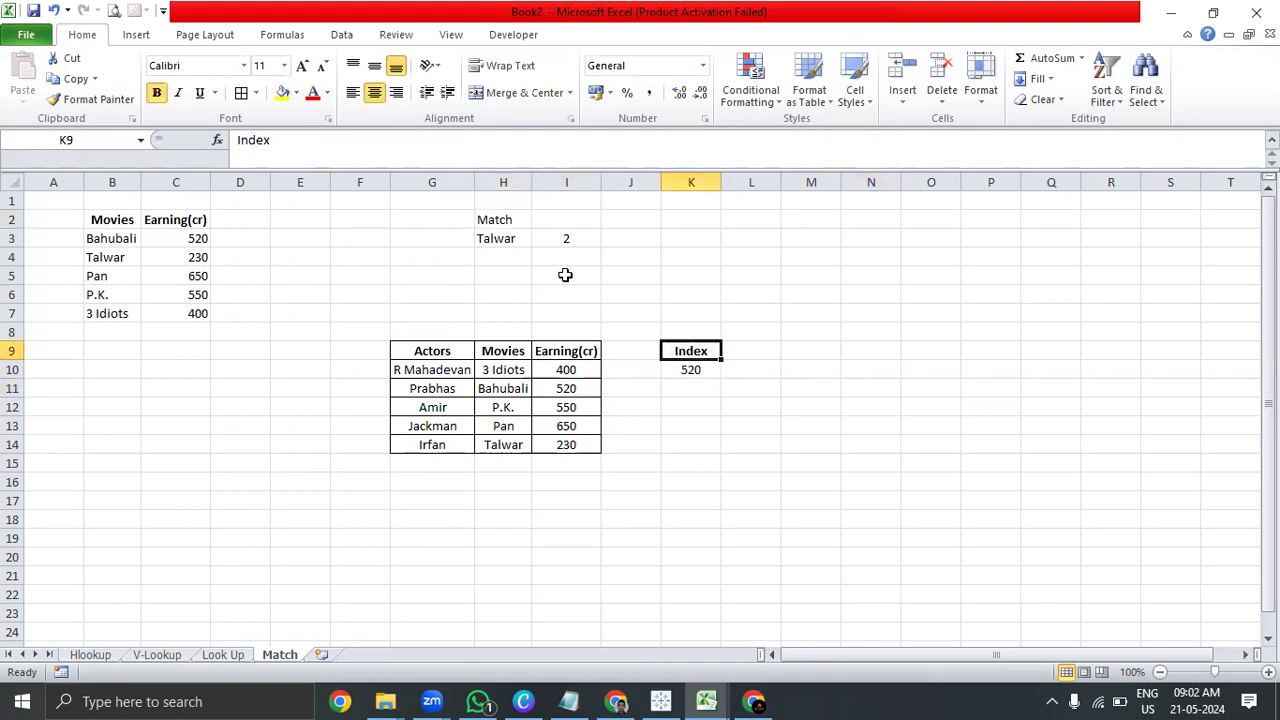
pyautogui.click(510, 238)
pyautogui.click(697, 365)
pyautogui.click(697, 350)
pyautogui.click(486, 218)
pyautogui.click(700, 371)
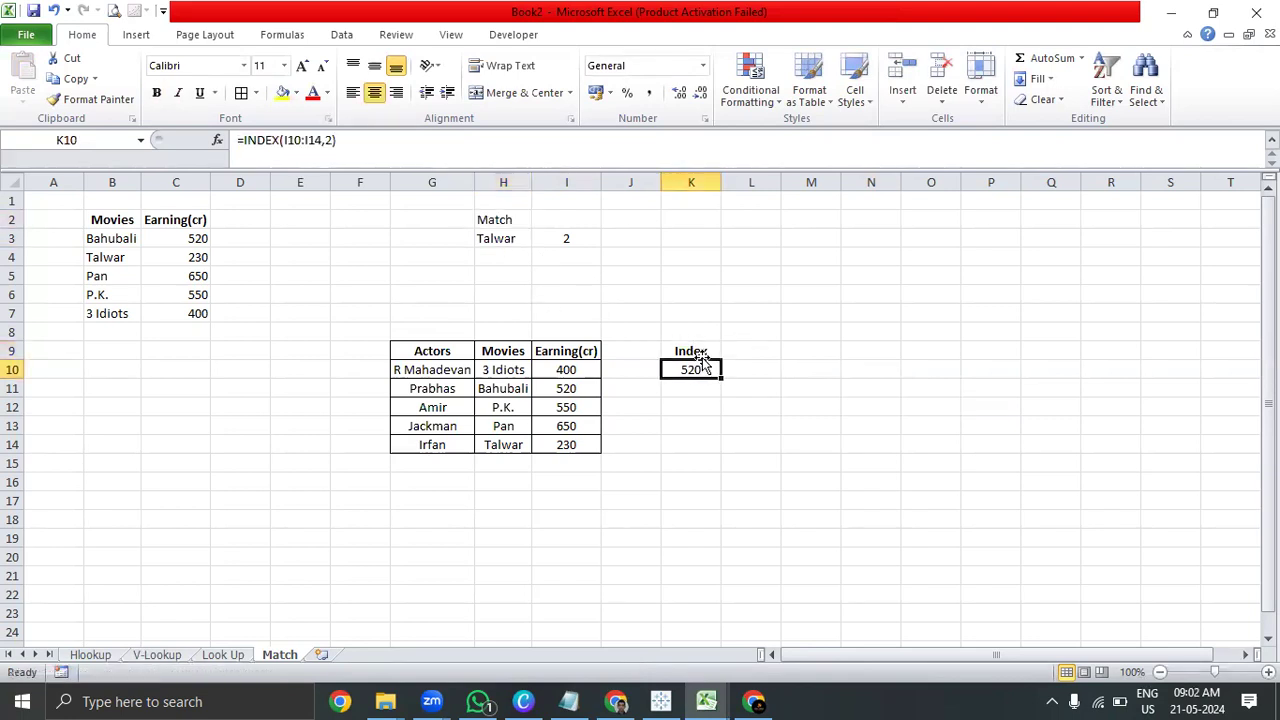
pyautogui.click(668, 350)
pyautogui.click(494, 218)
pyautogui.click(500, 238)
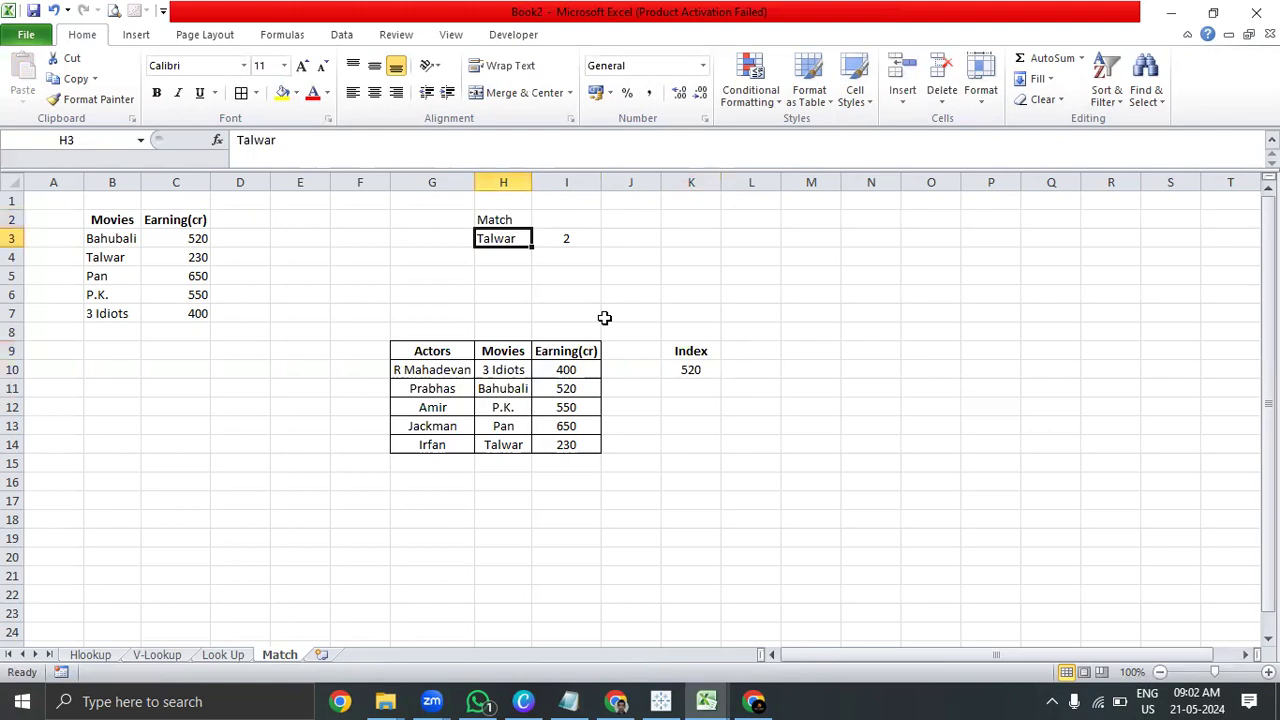
pyautogui.click(686, 368)
# - Copy the Actors column G9:G14 to M9 and fit column M's width to the names
pyautogui.moveTo(432, 356); pyautogui.dragTo(451, 455)
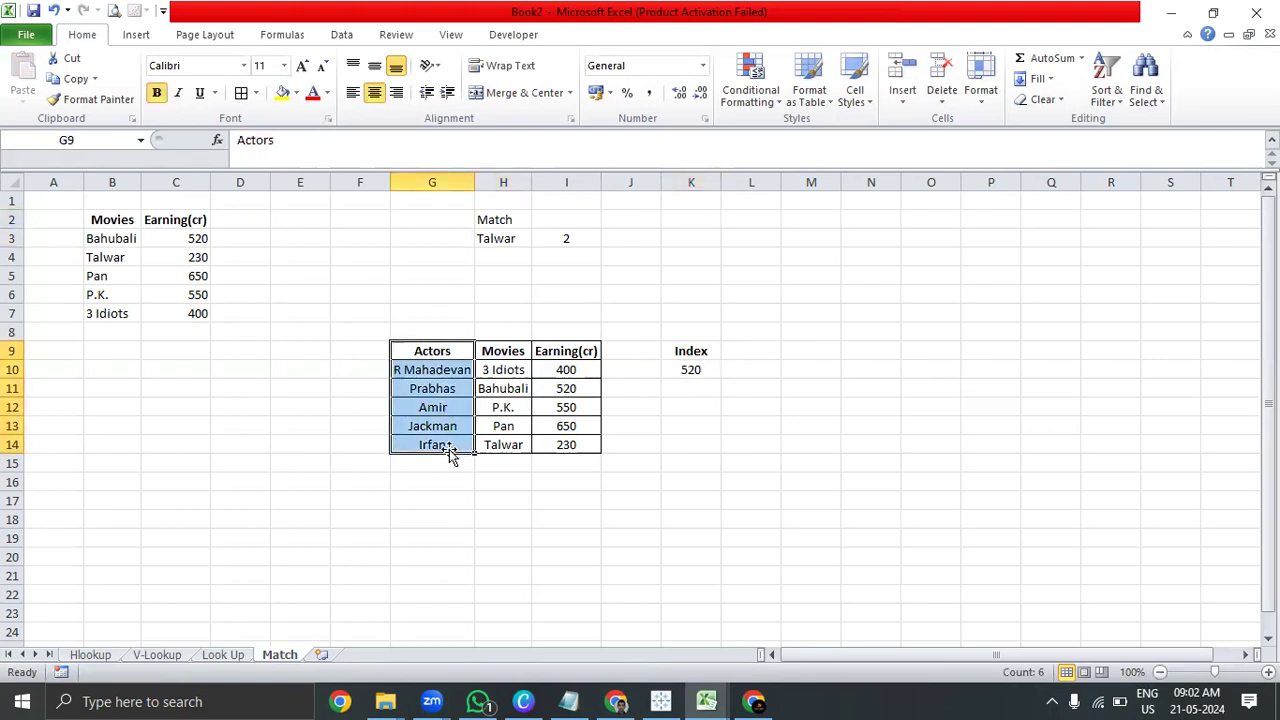
pyautogui.hotkey('ctrl', 'c')
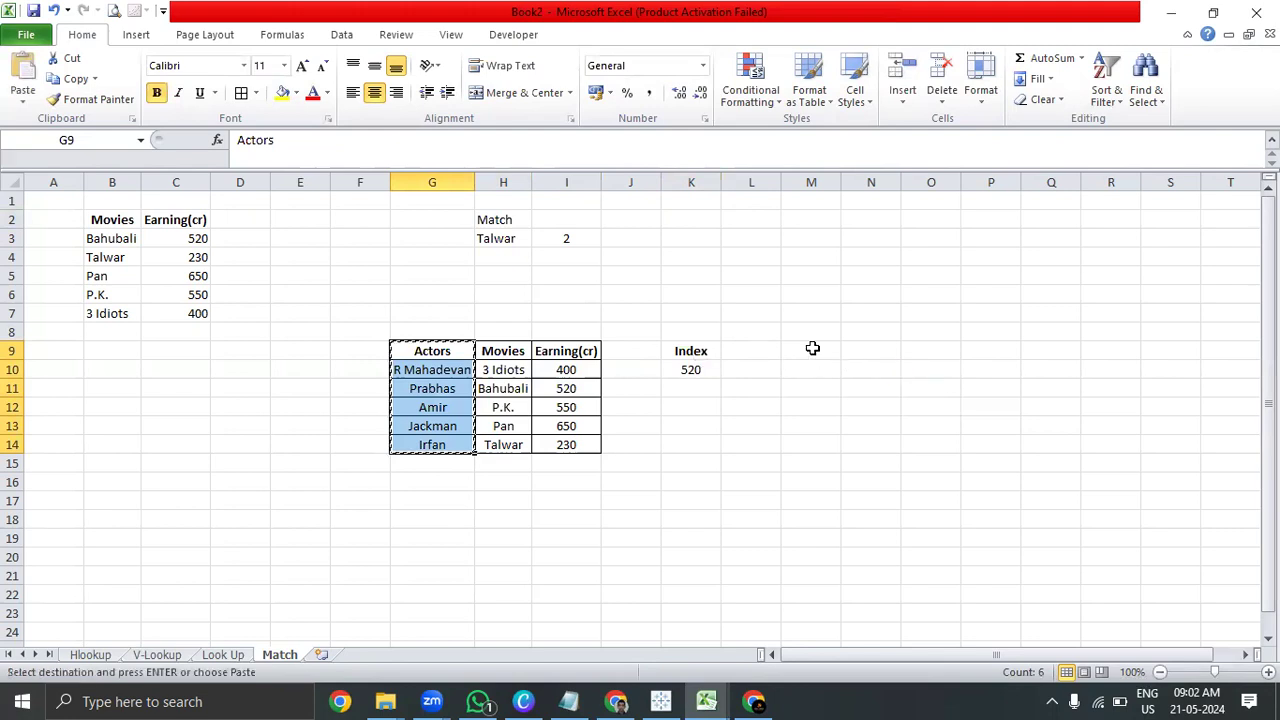
pyautogui.click(812, 348)
pyautogui.hotkey('ctrl', 'v')
pyautogui.press('Escape')
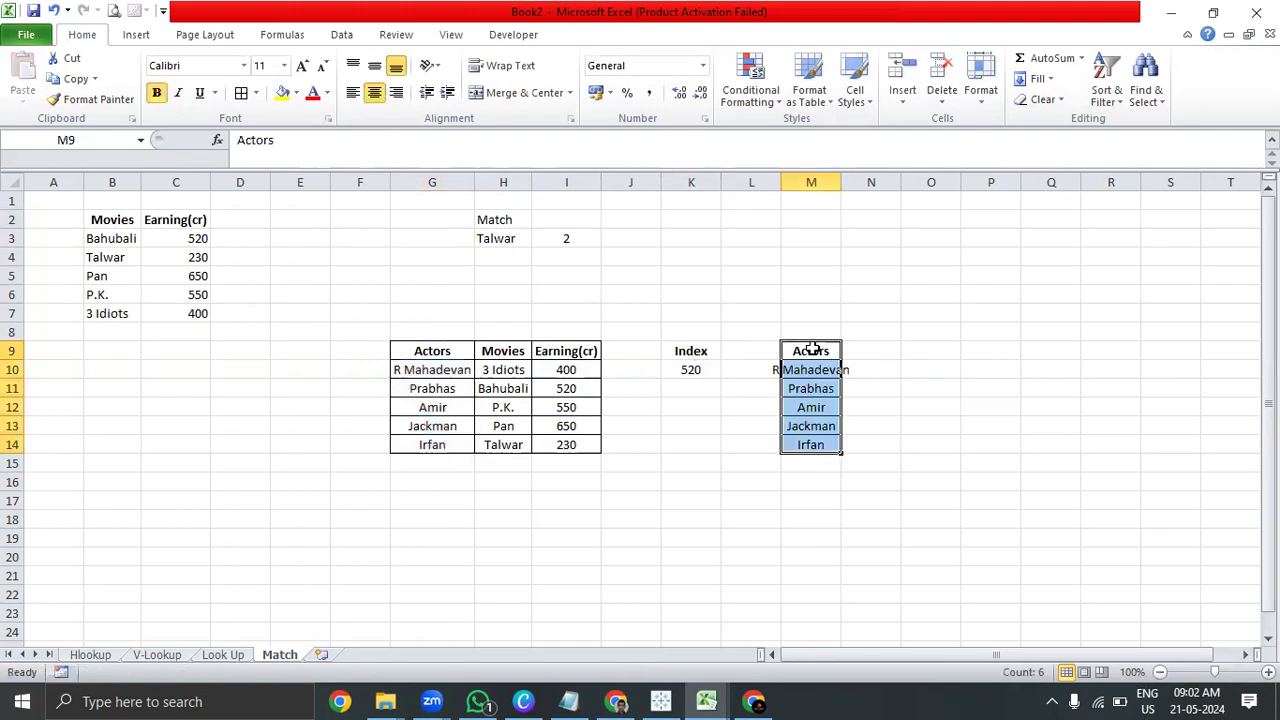
pyautogui.hotkey('alt', 'h')
pyautogui.press('o')
pyautogui.press('i')
# - Widen column N and enter the heading Index + Match in N8
pyautogui.moveTo(924, 180); pyautogui.dragTo(968, 198)
pyautogui.click(929, 355)
pyautogui.click(928, 334)
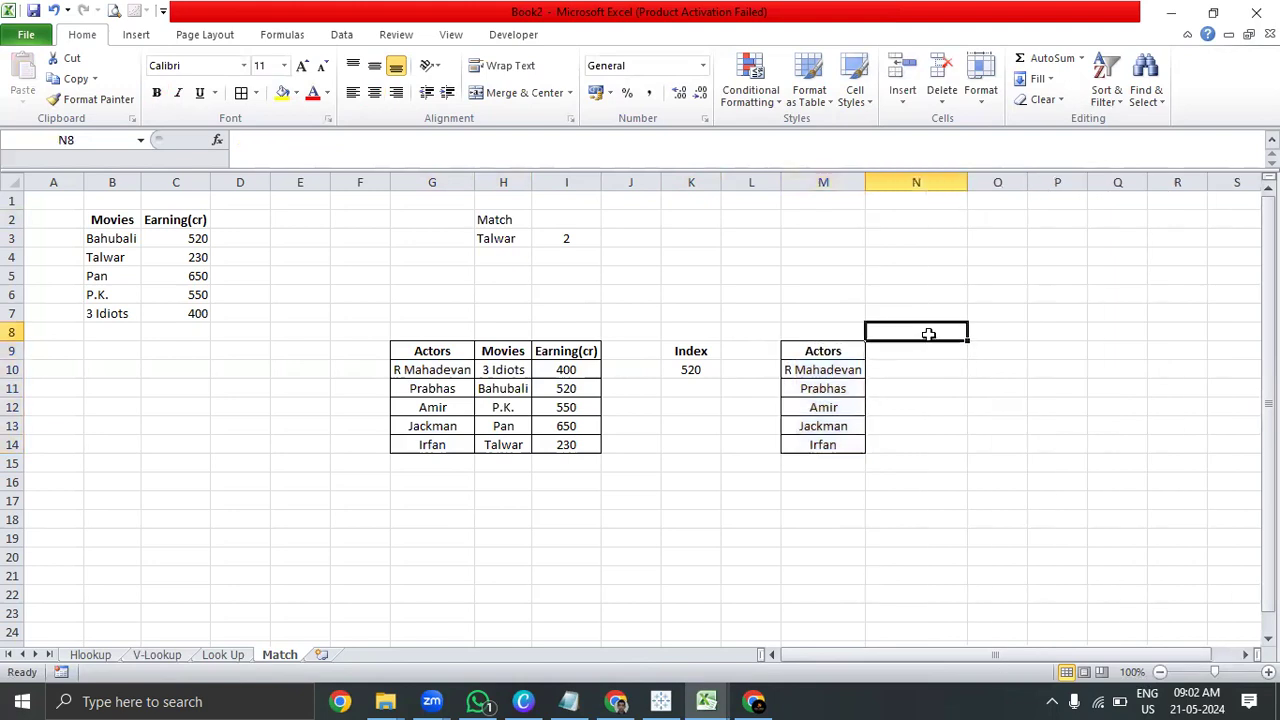
pyautogui.write('Index + Match')
pyautogui.press('Return')
pyautogui.press('Return')
pyautogui.press('Up')
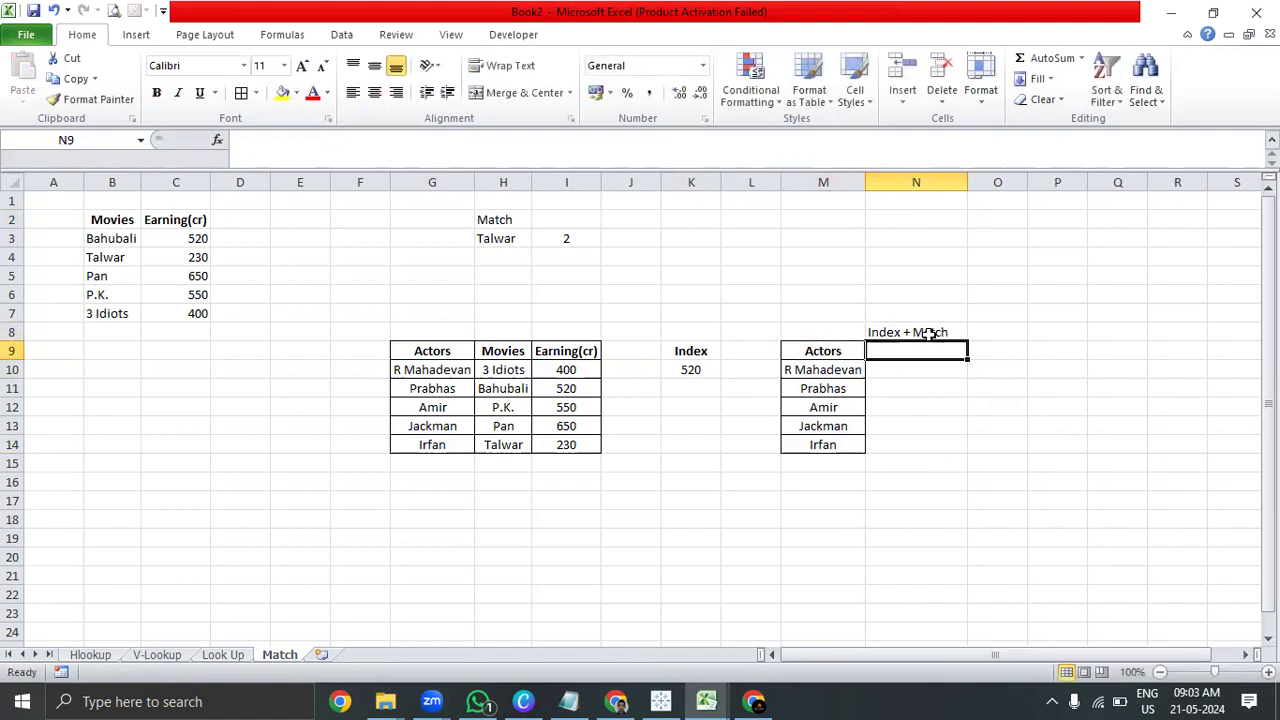
# - Enter the heading Earnings in N9 and make it bold and centred
pyautogui.write('Earnings')
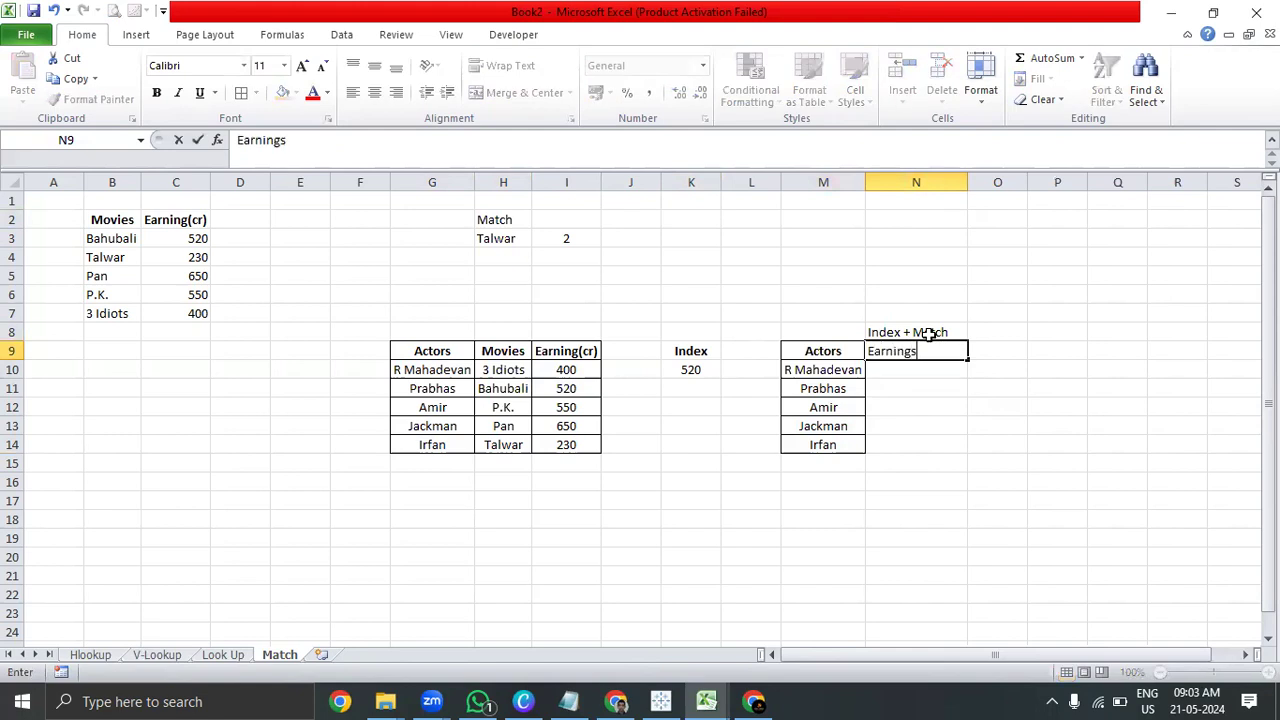
pyautogui.press('Return')
pyautogui.press('Up')
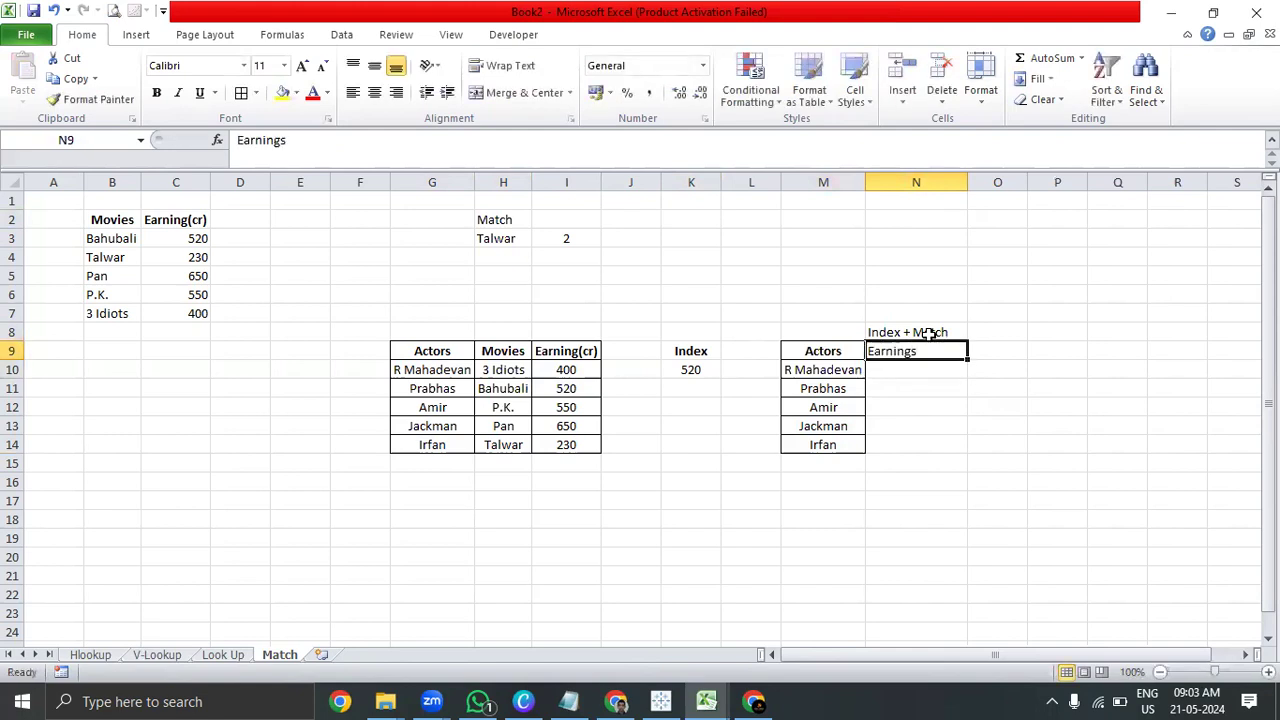
pyautogui.hotkey('ctrl', 'b')
pyautogui.hotkey('alt', 'h')
pyautogui.press('a')
pyautogui.press('c')
# - Begin the formula =INDEX(I10:I14,MATCH(M10, in N10, using the first actor in column M as the lookup value
pyautogui.press('Down')
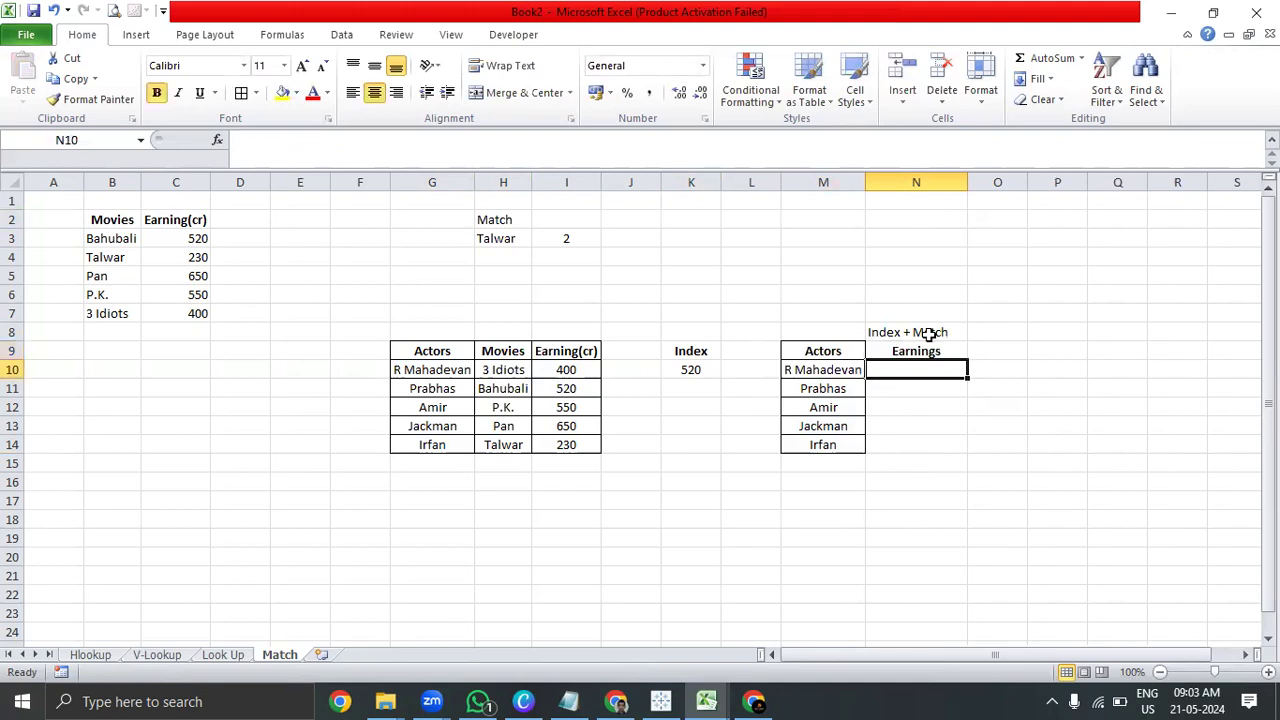
pyautogui.write('=')
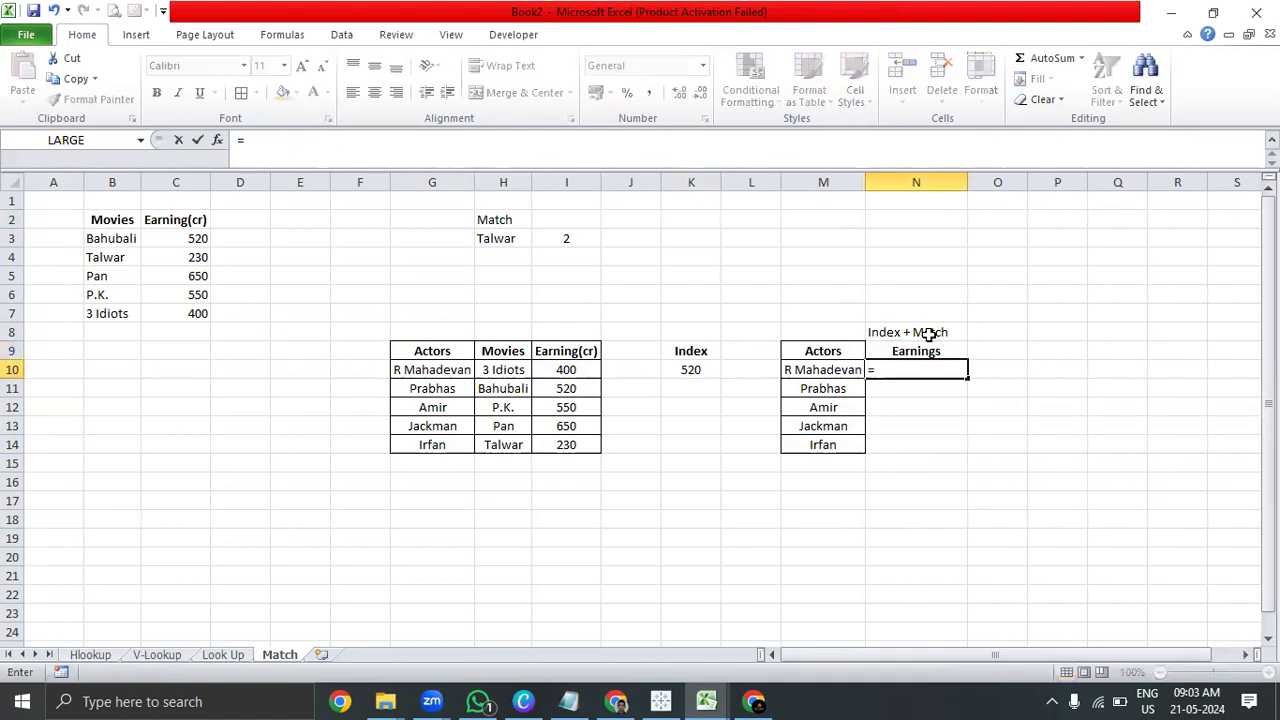
pyautogui.write('index')
pyautogui.press('Tab')
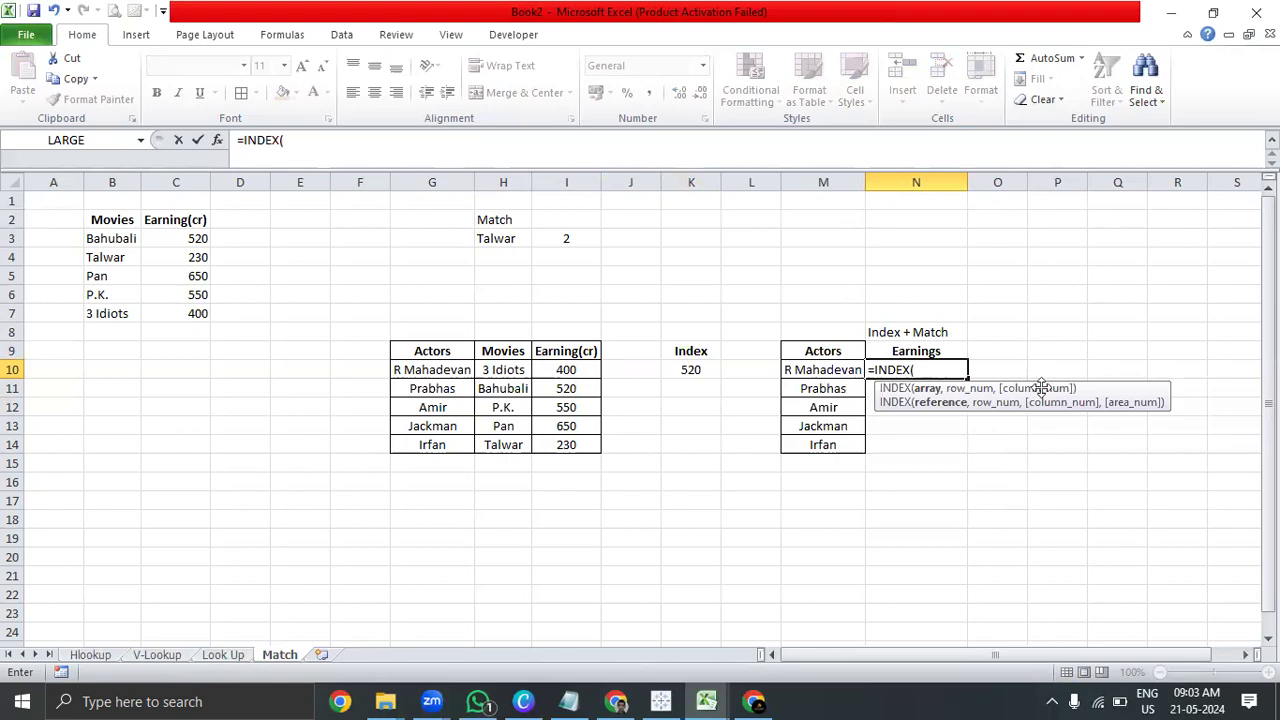
pyautogui.moveTo(588, 373); pyautogui.dragTo(583, 457)
pyautogui.write(',')
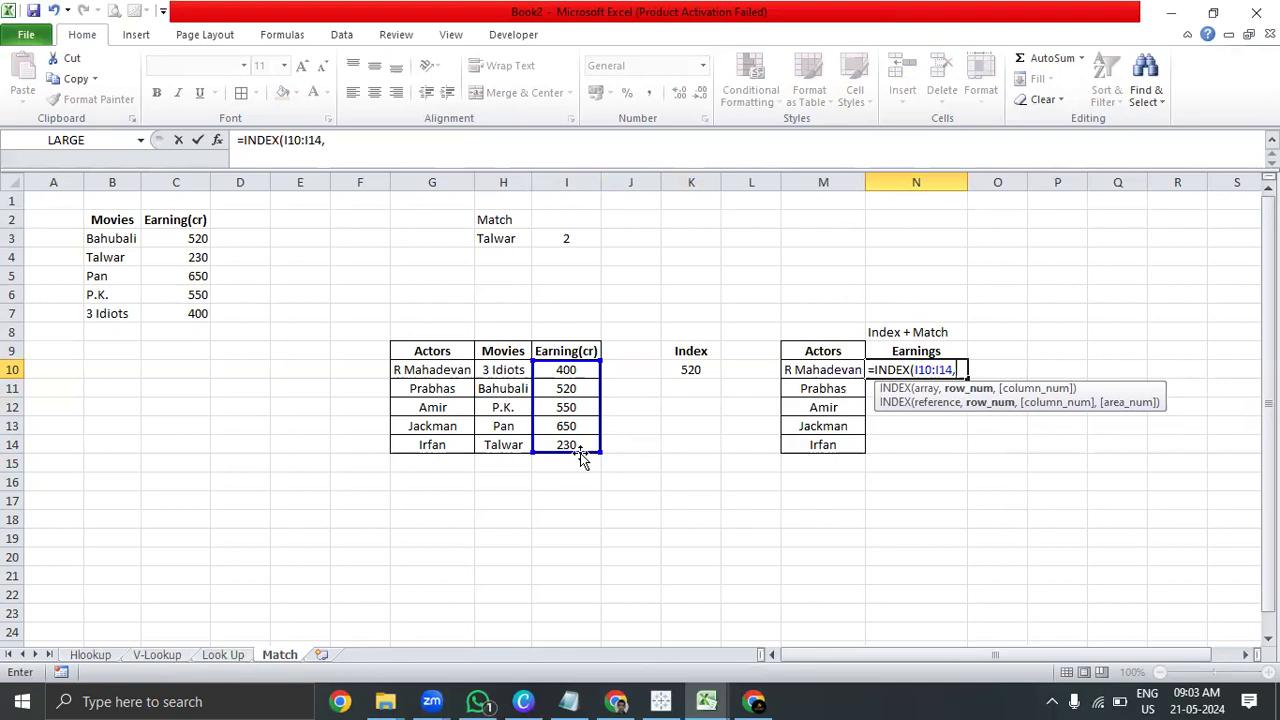
pyautogui.write('MATCH(')
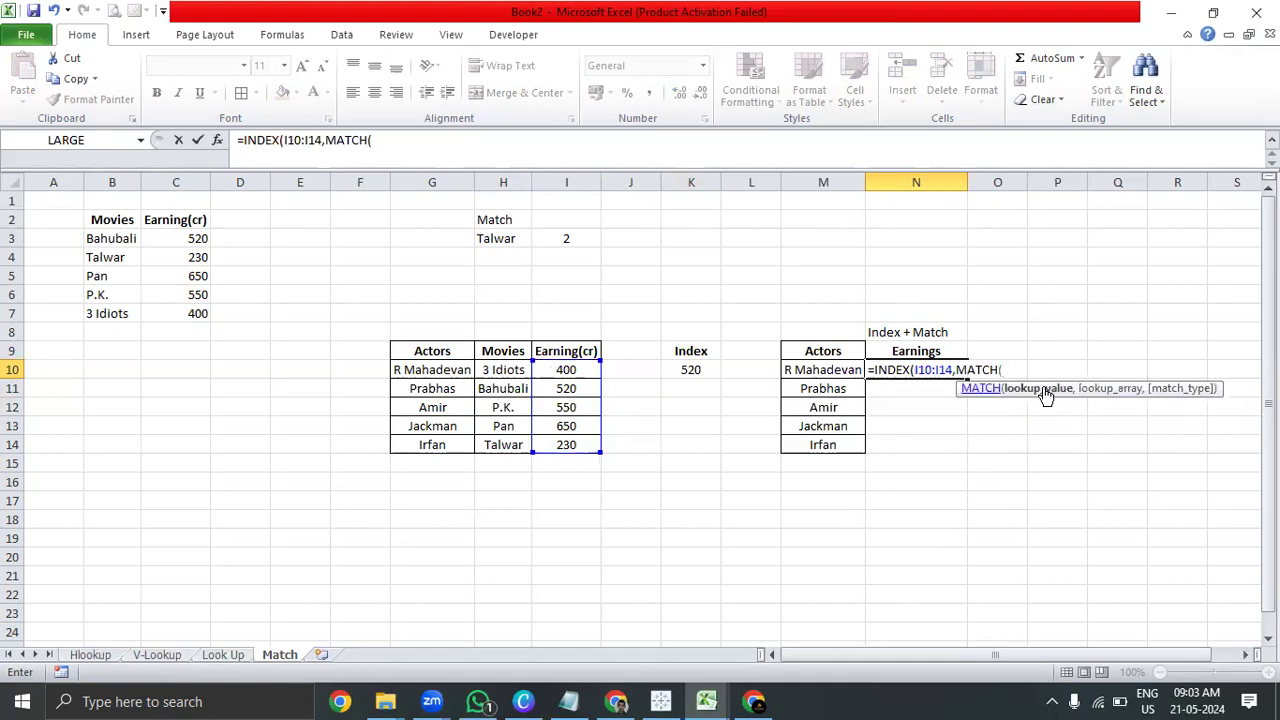
pyautogui.click(815, 370)
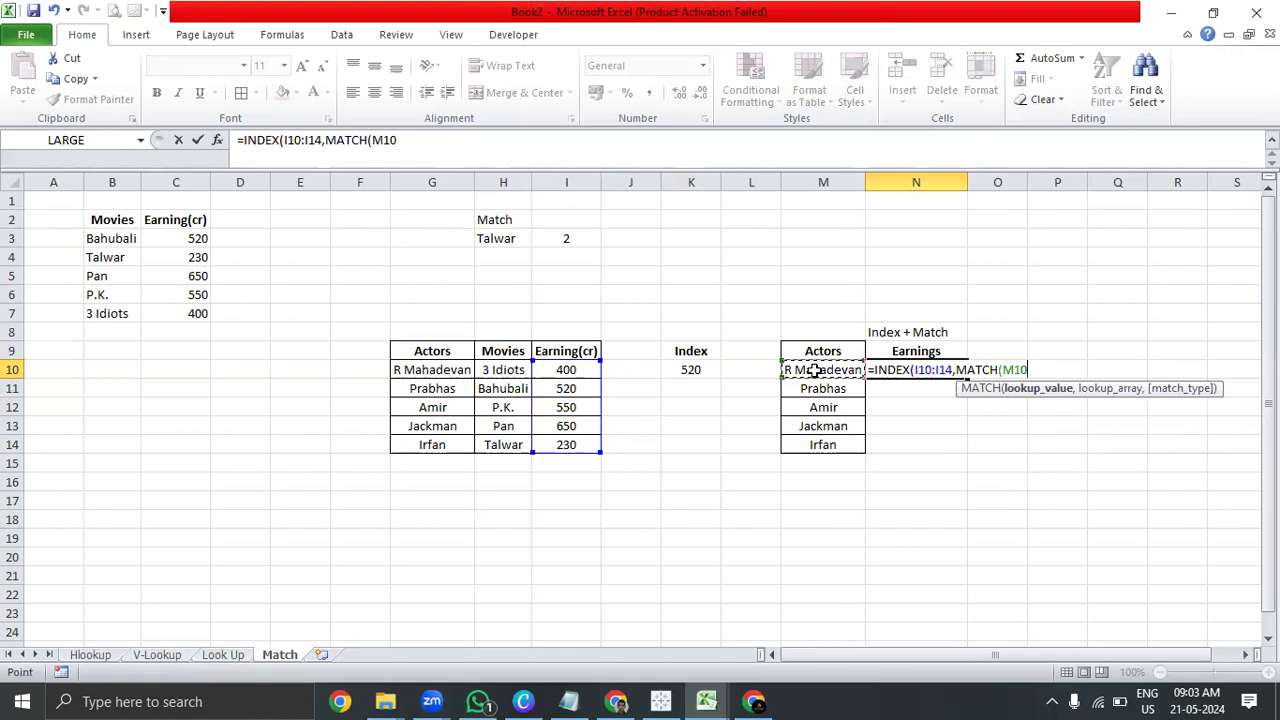
pyautogui.write(',')
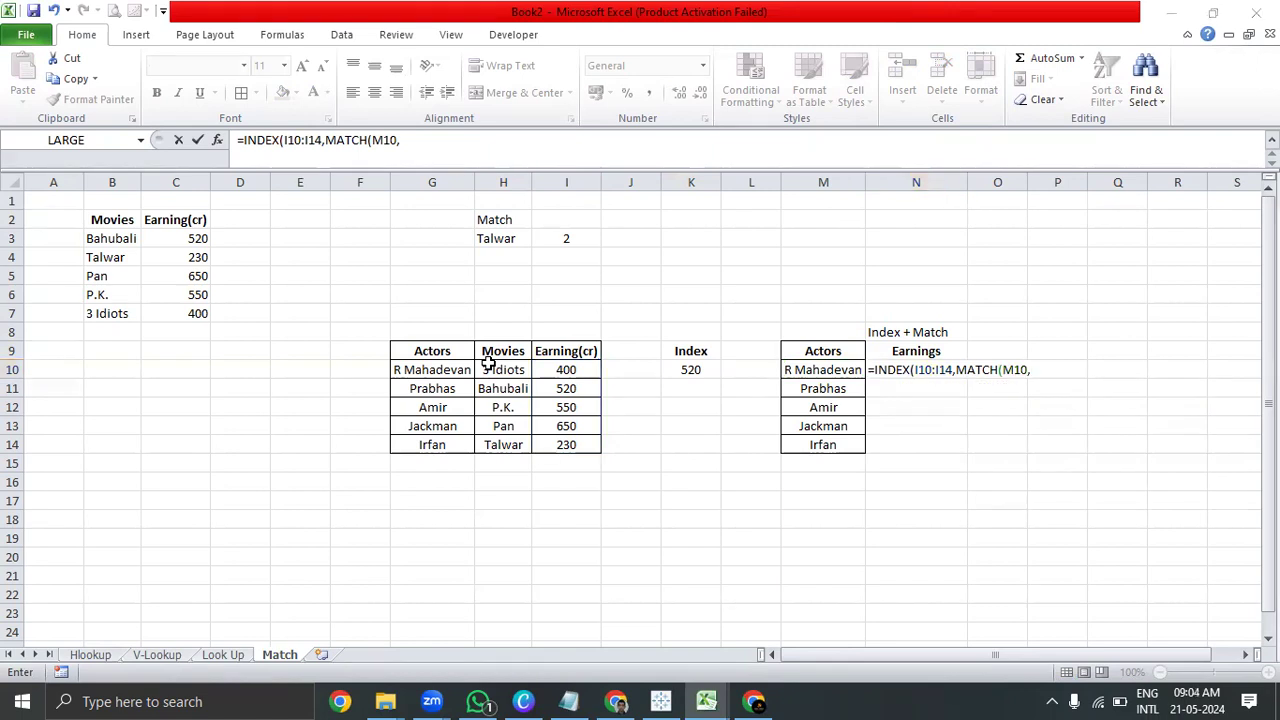
# - Review the INDEX array and the nested MATCH arguments in the N10 formula
pyautogui.click(411, 342)
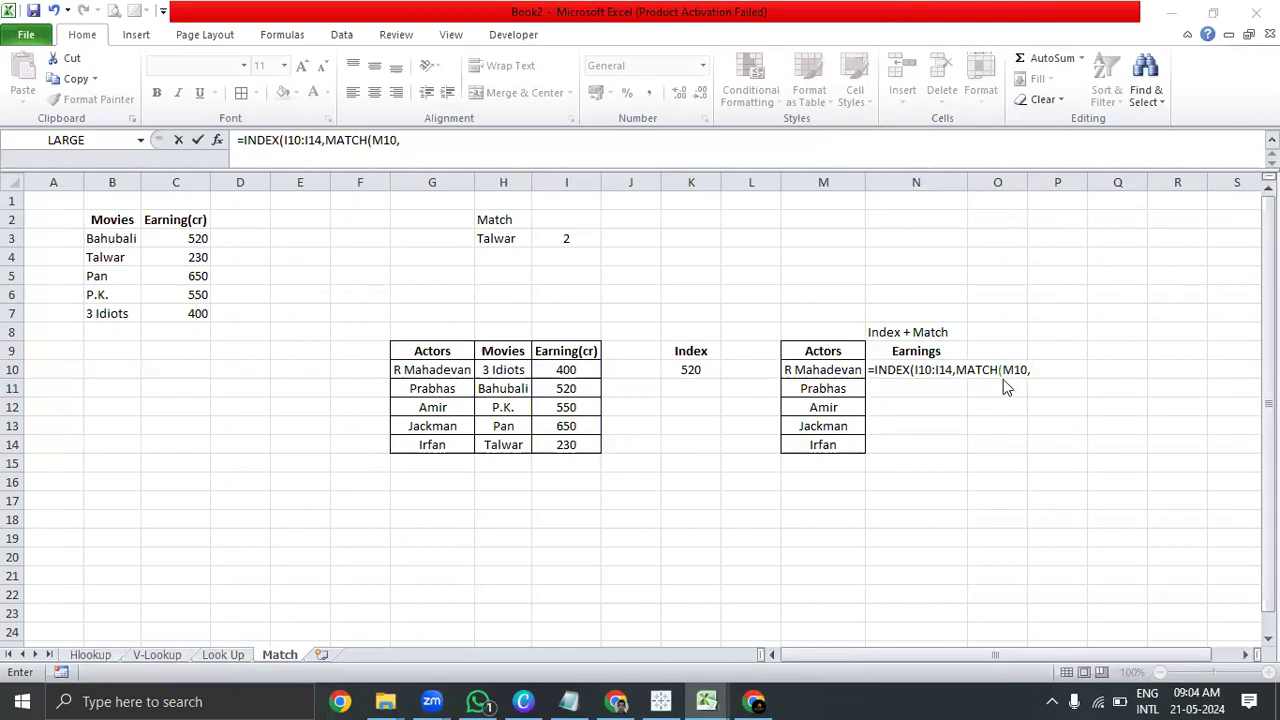
pyautogui.click(929, 375)
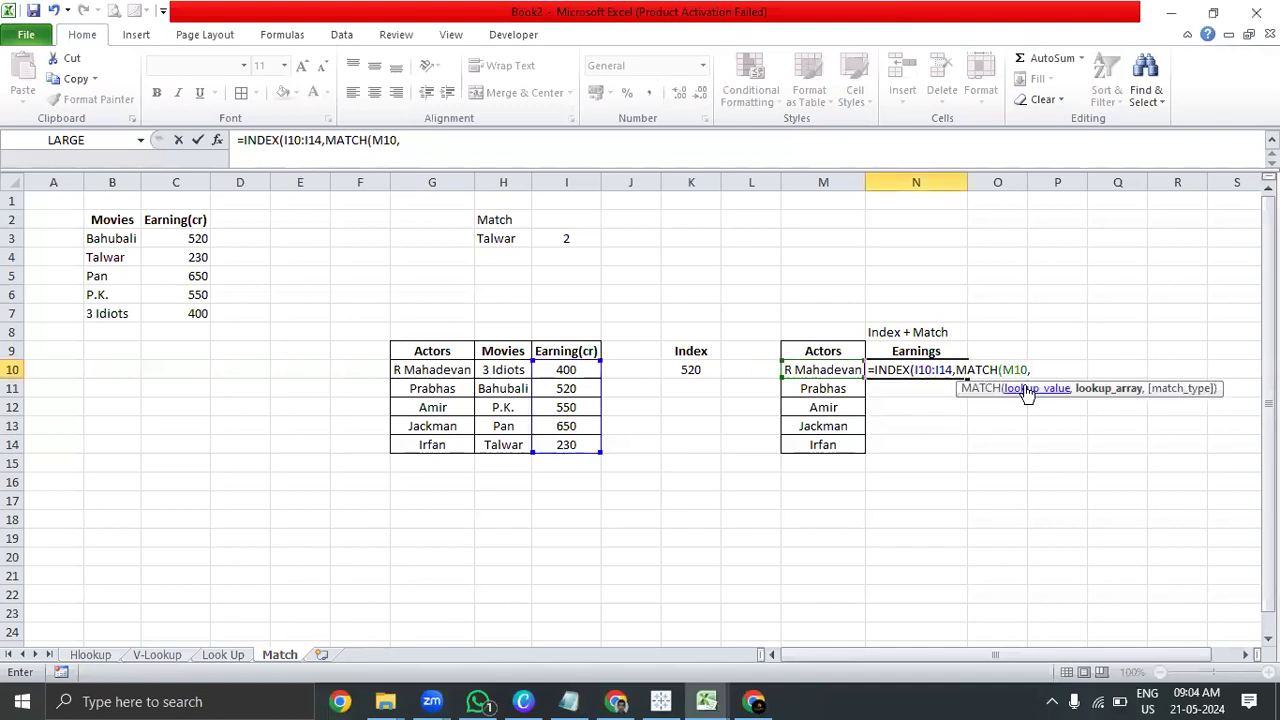
pyautogui.click(931, 370)
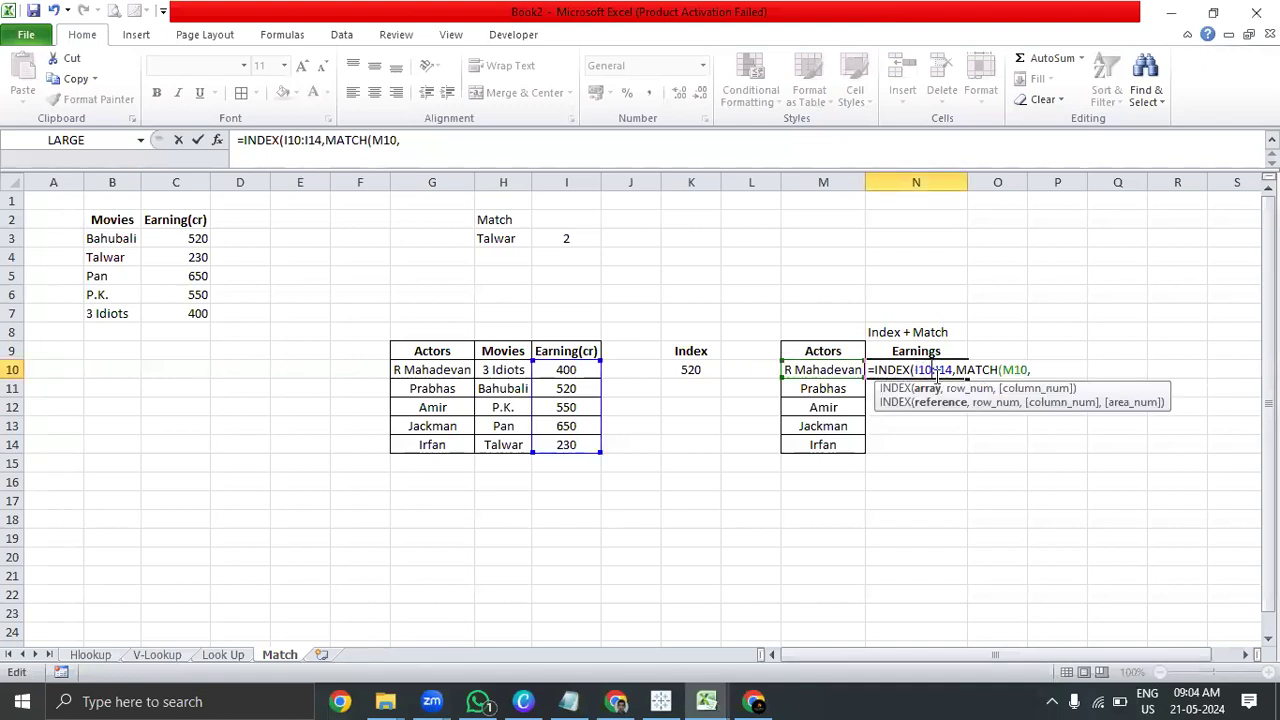
pyautogui.doubleClick(934, 370)
pyautogui.click(966, 389)
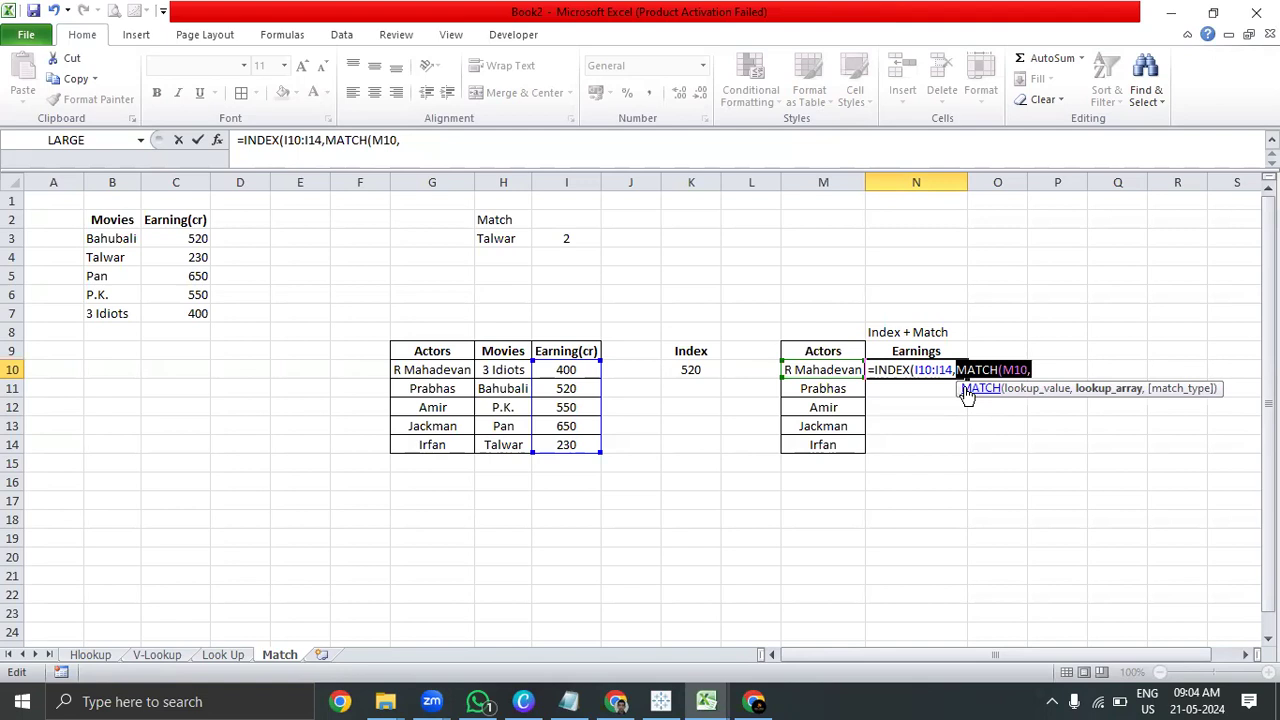
pyautogui.click(1038, 390)
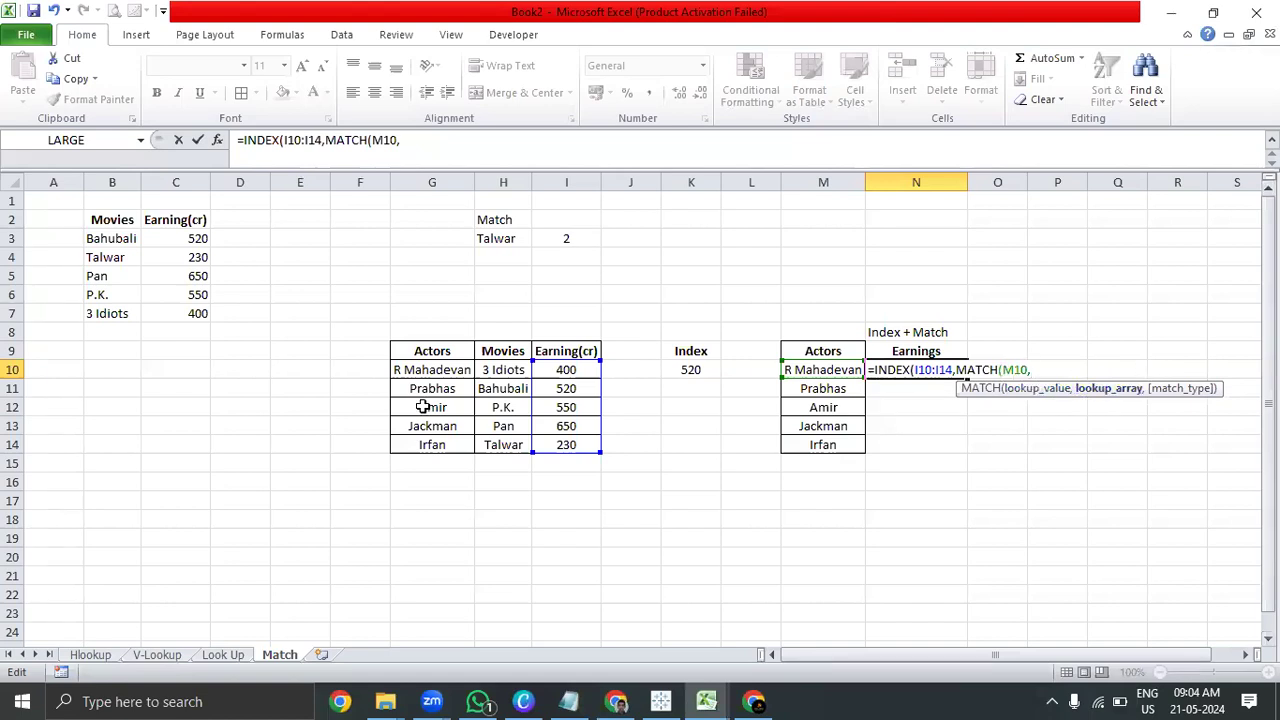
# - Complete the nested MATCH in the N10 formula with the actors G10:G14 as lookup array and 0 for exact match
pyautogui.click(437, 367)
pyautogui.moveTo(437, 367); pyautogui.dragTo(434, 443)
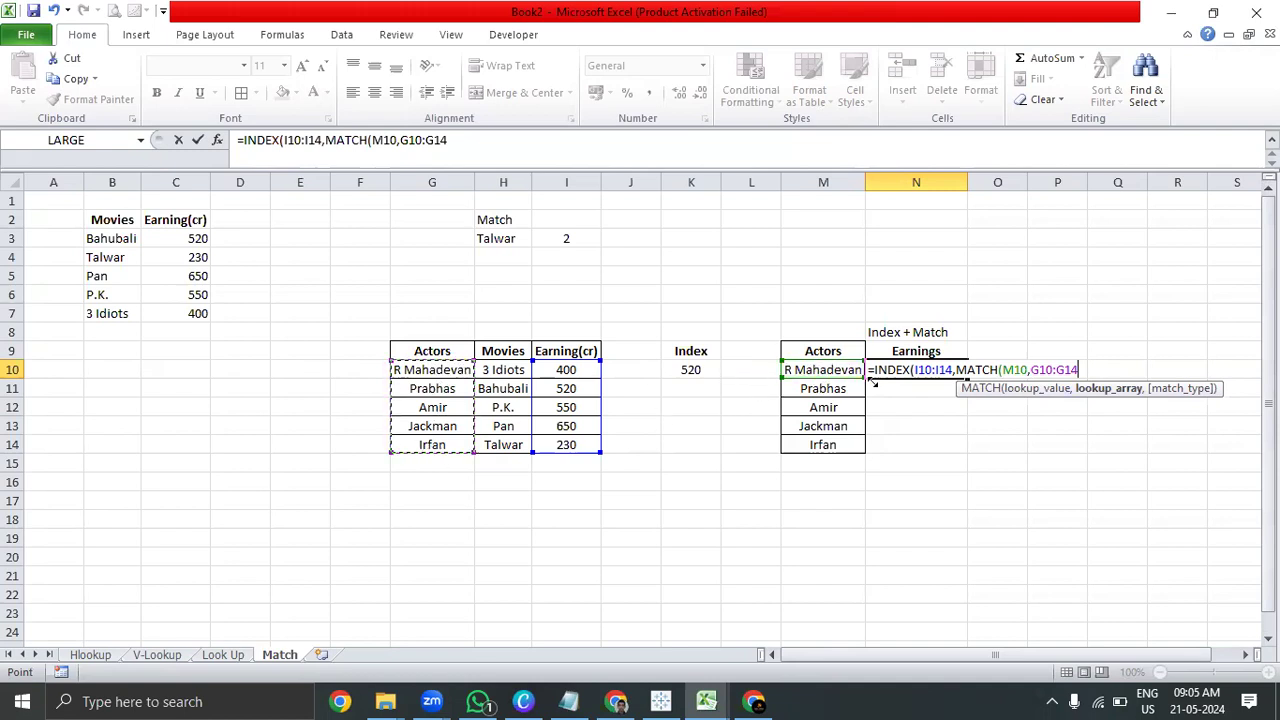
pyautogui.click(1112, 389)
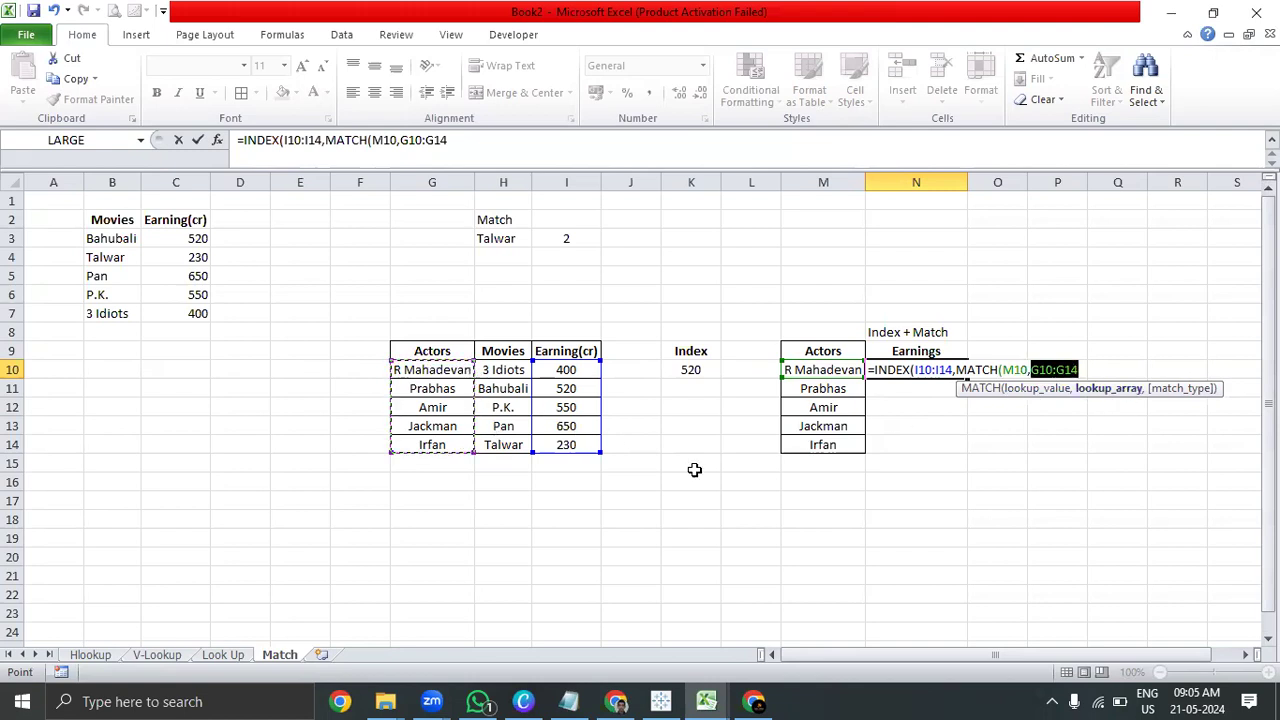
pyautogui.click(1082, 369)
pyautogui.write(',')
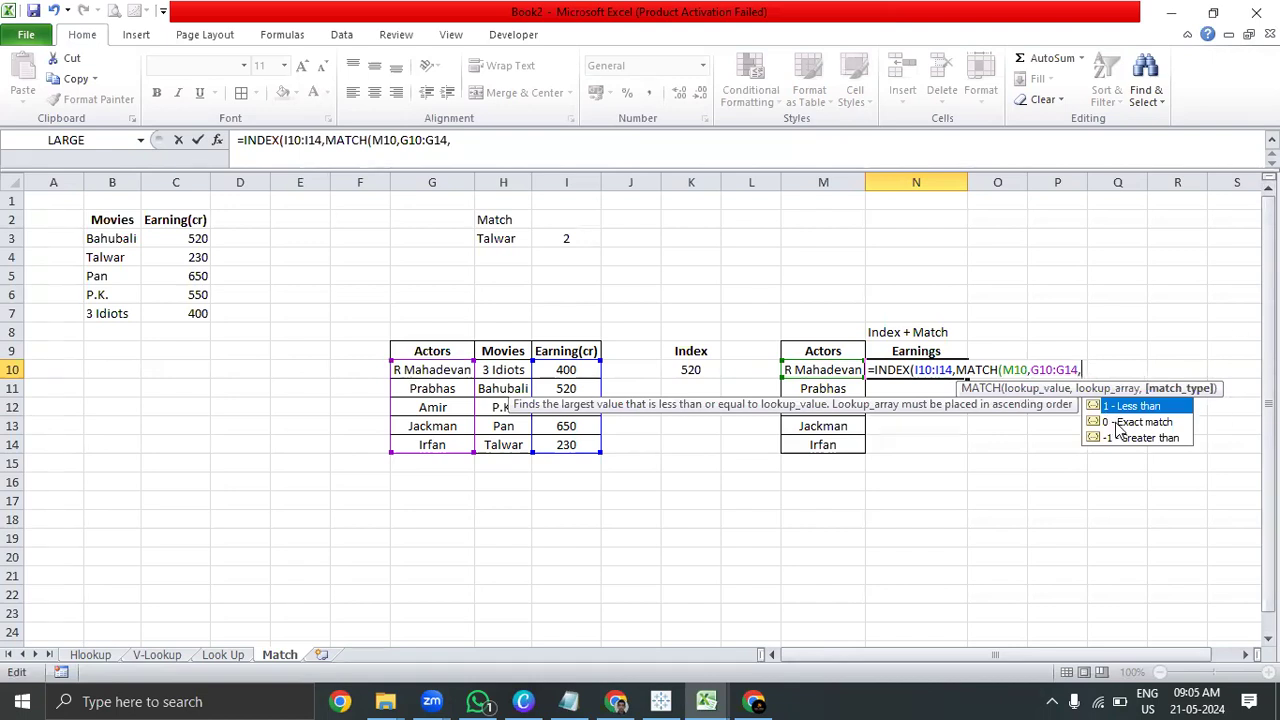
pyautogui.doubleClick(1116, 422)
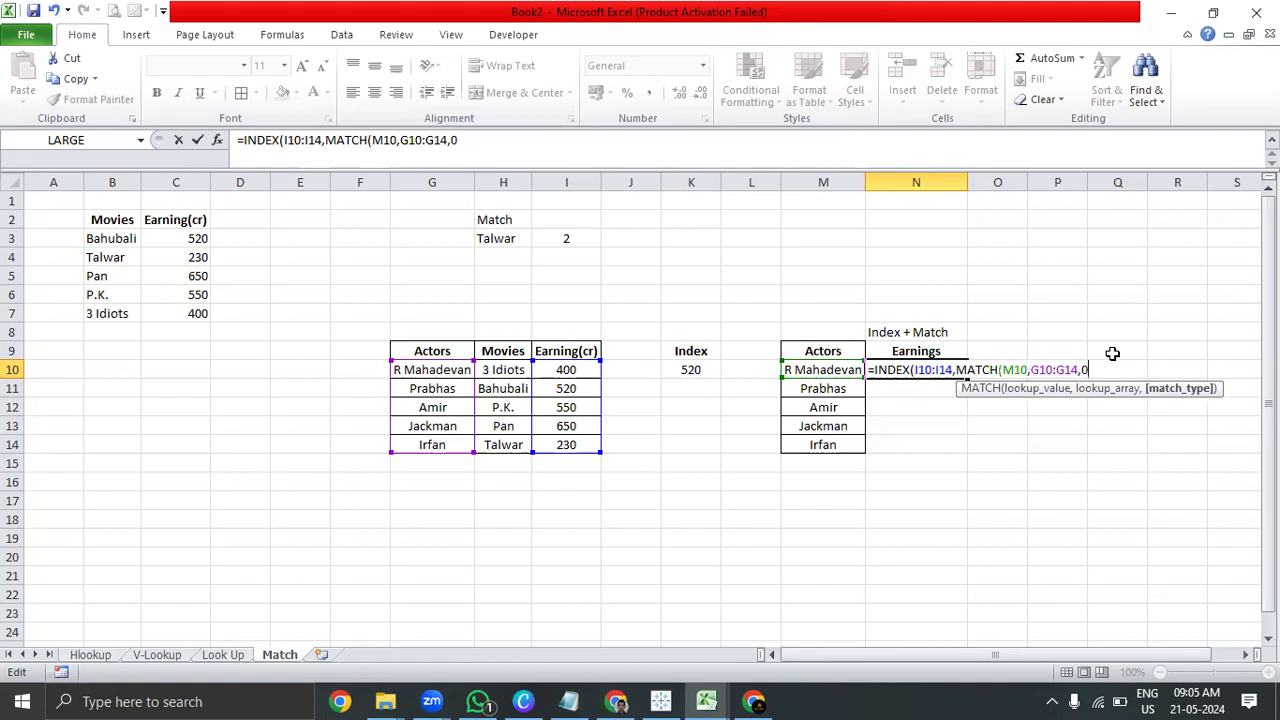
pyautogui.write(')')
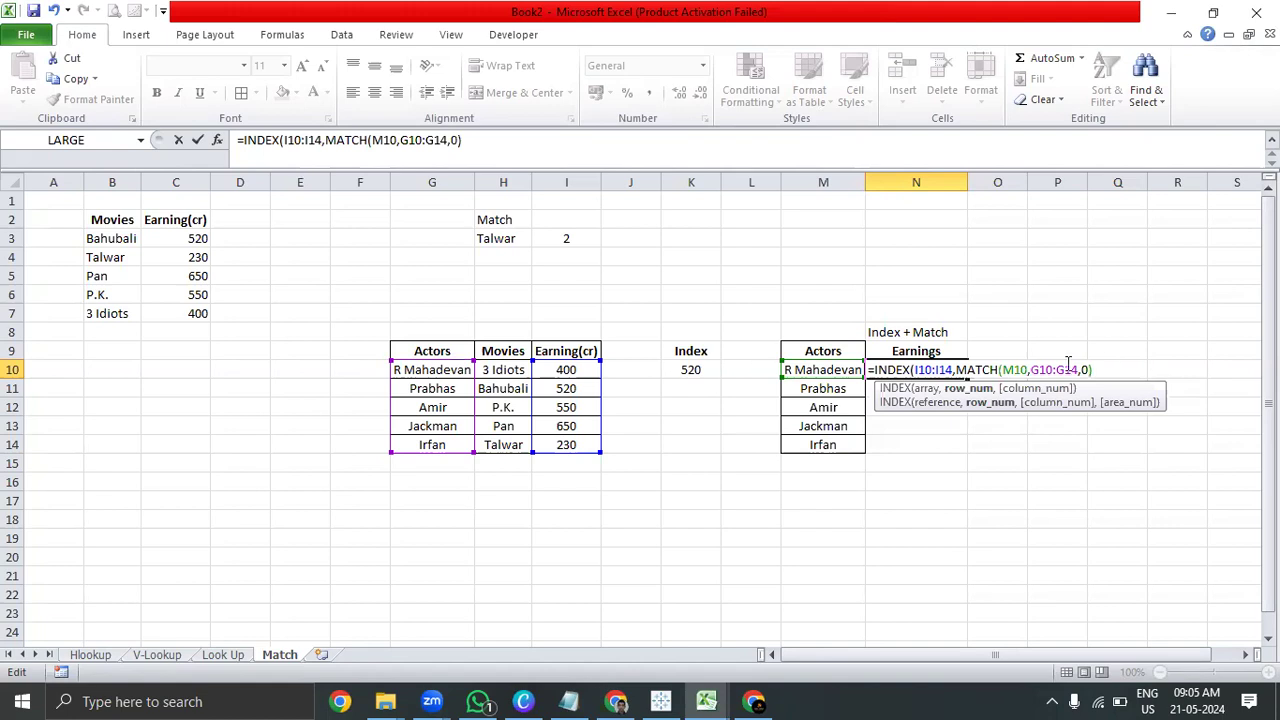
# - Finish and commit the formula =INDEX(I10:I14,MATCH(M10,G10:G14,0)) in N10, and centre its result
pyautogui.click(975, 389)
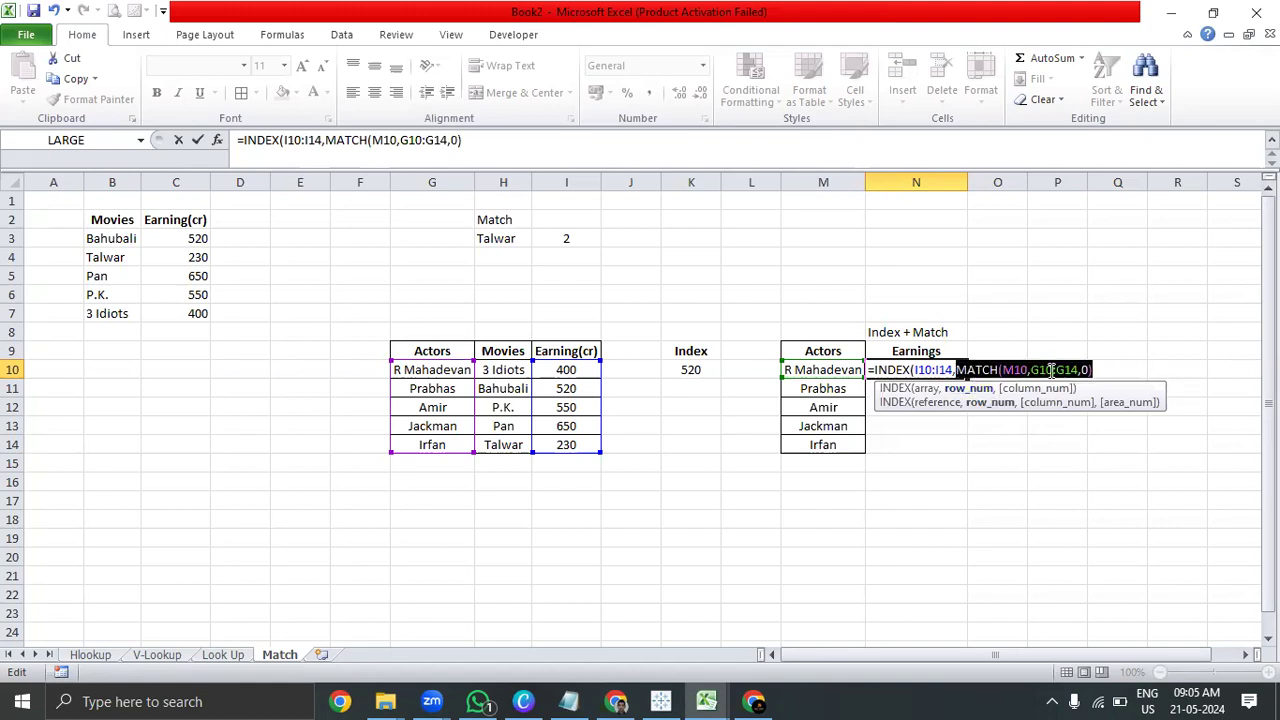
pyautogui.click(1115, 375)
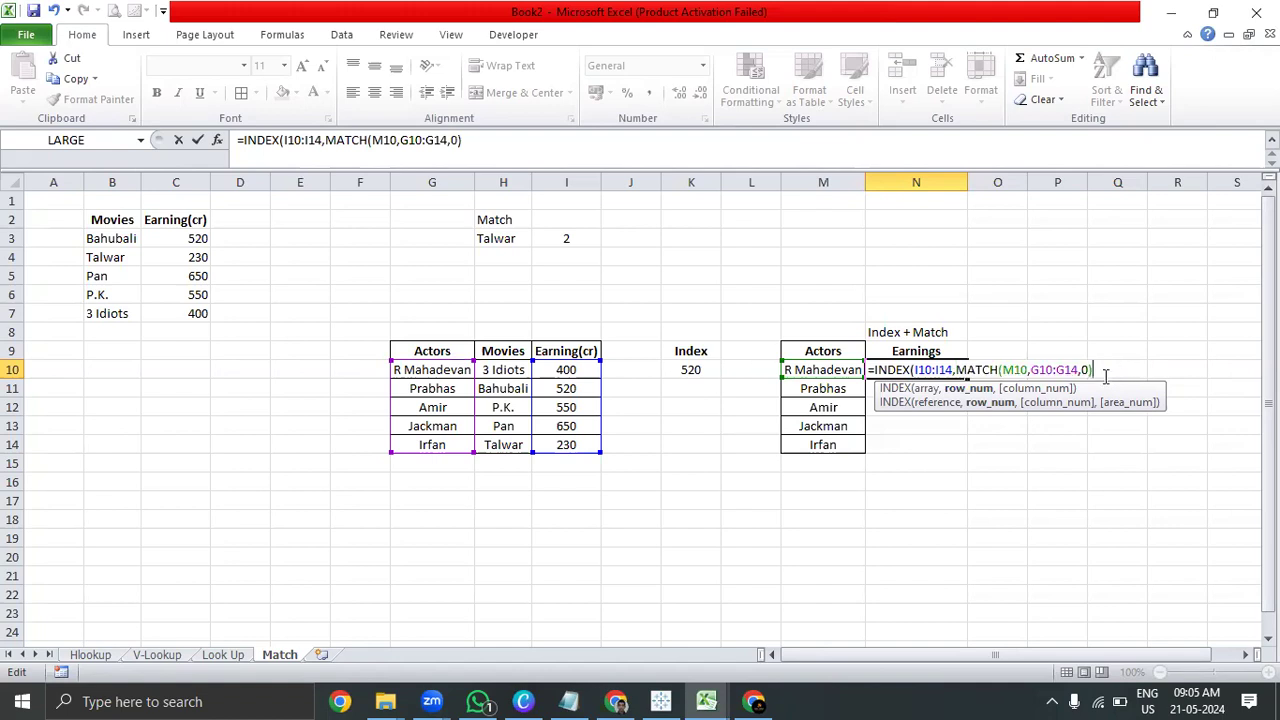
pyautogui.write(')')
pyautogui.press('Return')
pyautogui.press('Up')
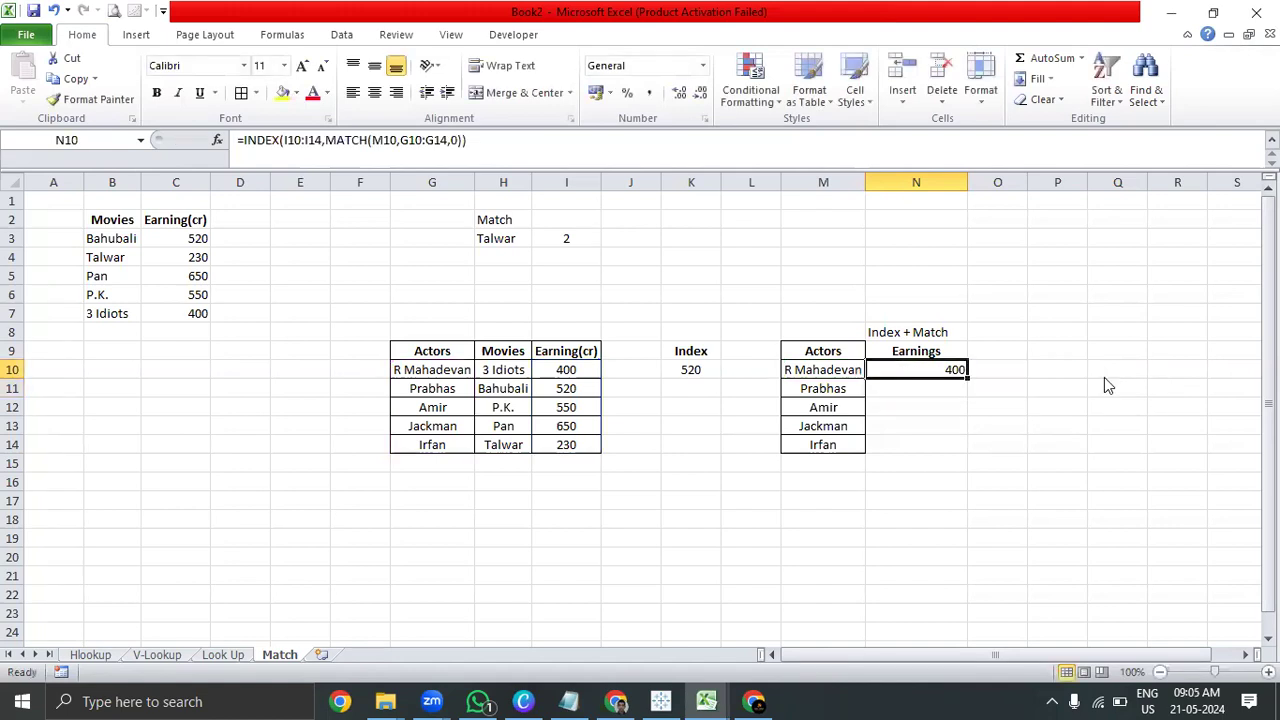
pyautogui.hotkey('ctrl', 'e')
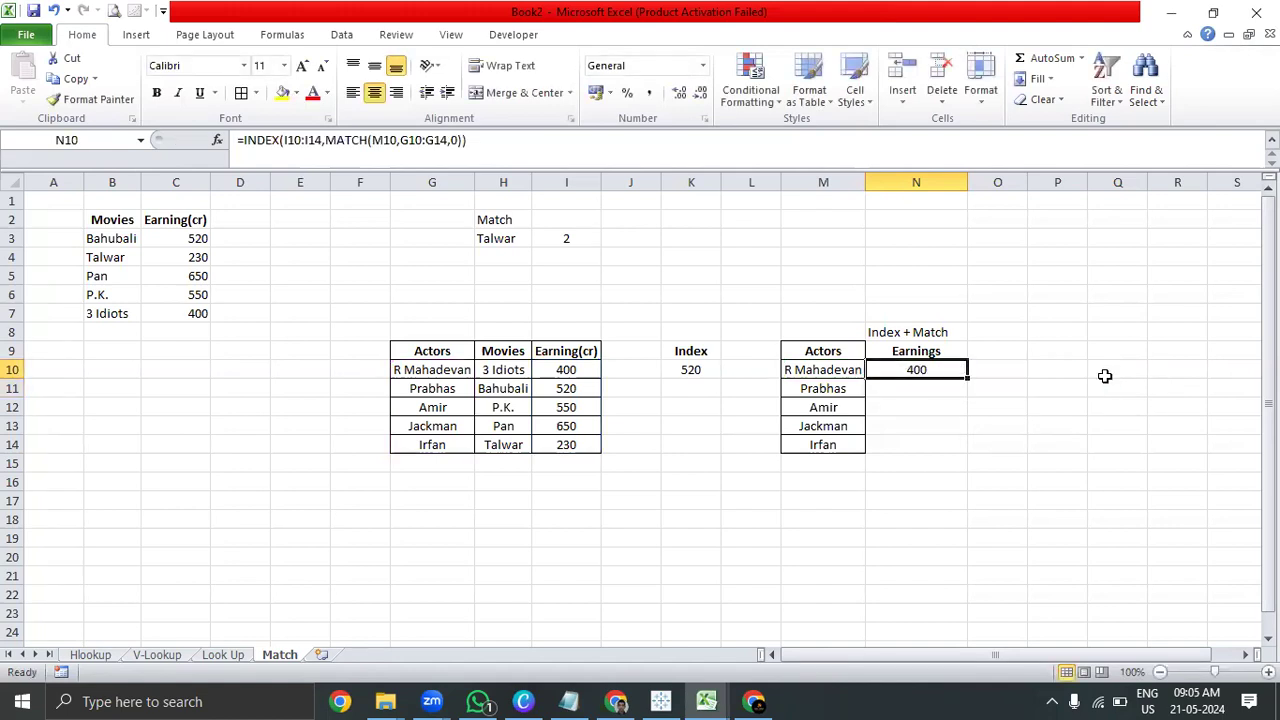
# - Review the array and row number arguments of the INDEX formula in N10
pyautogui.doubleClick(938, 368)
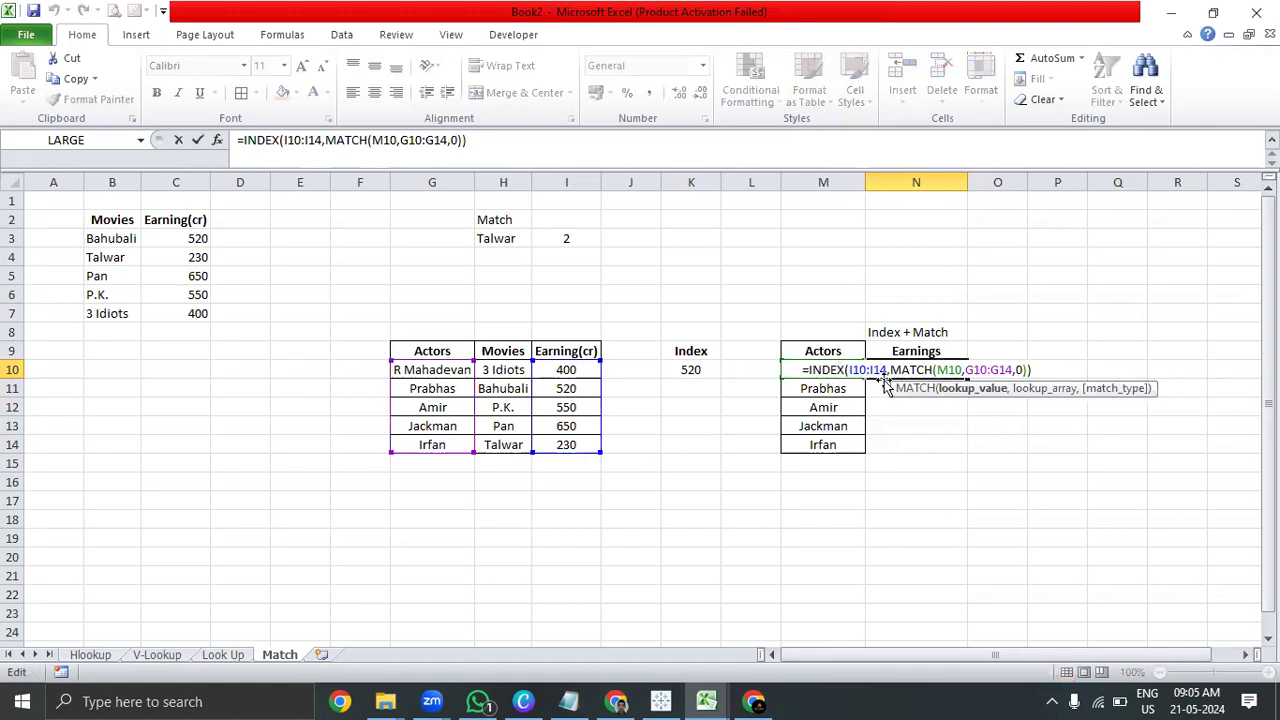
pyautogui.click(863, 370)
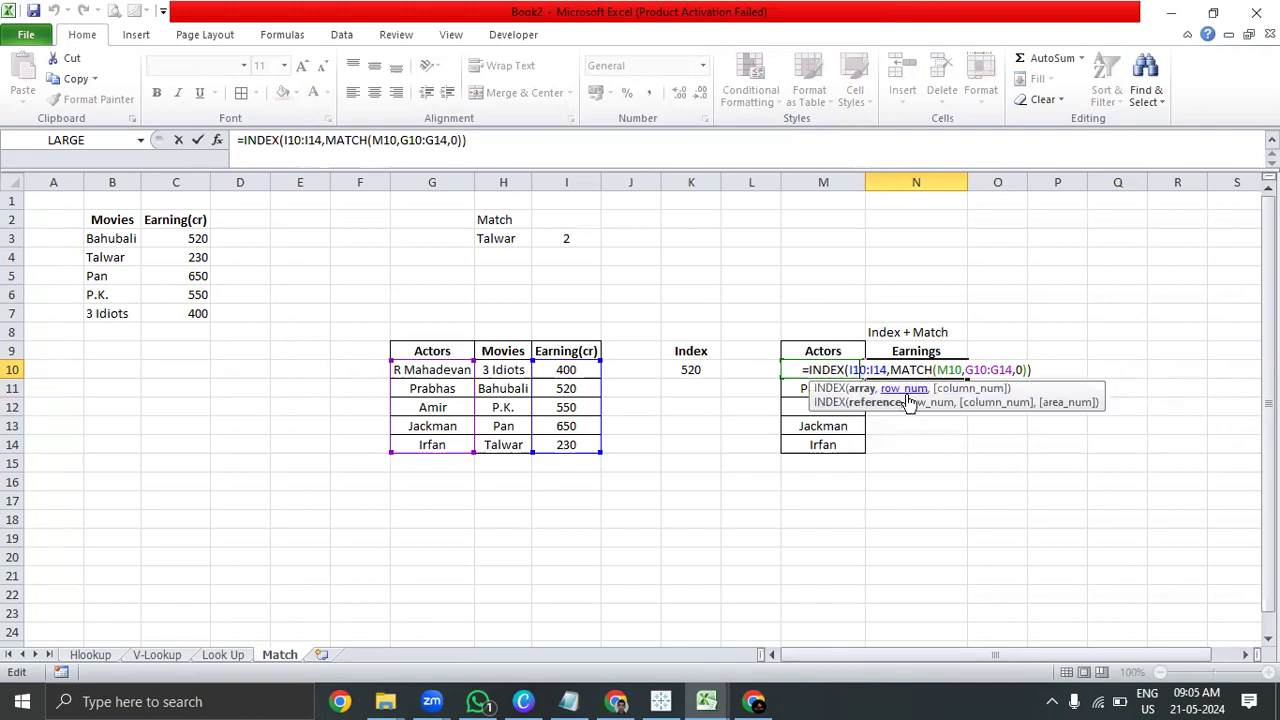
pyautogui.moveTo(850, 370); pyautogui.dragTo(887, 370)
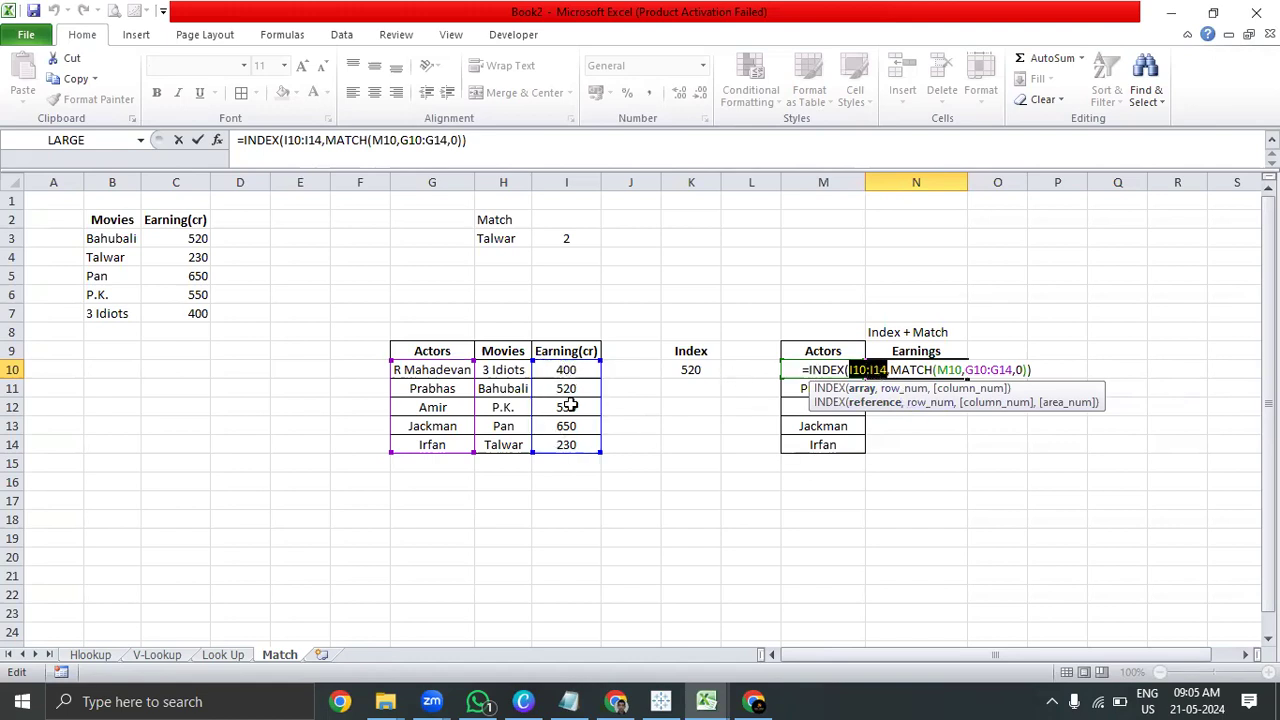
pyautogui.click(903, 389)
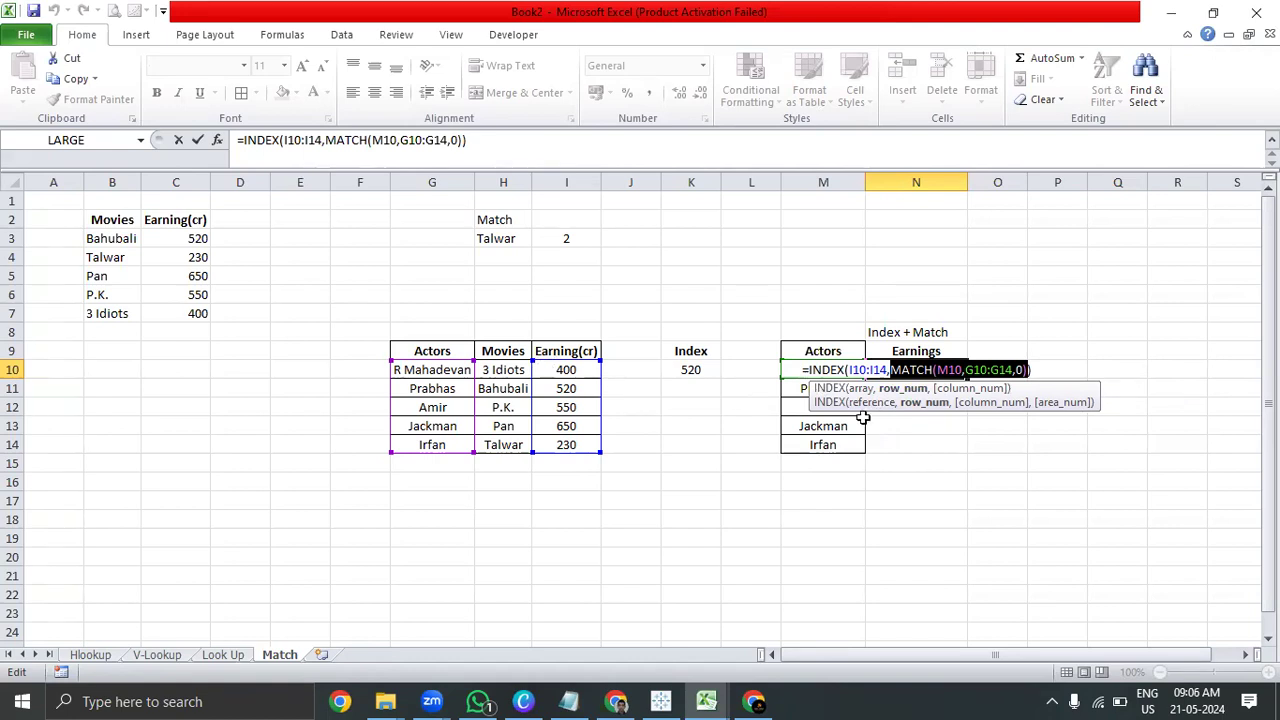
pyautogui.hotkey('ctrl', 'Return')
# - Step through the N10 formula with Evaluate Formula until it is fully resolved, keeping the movie table in view
pyautogui.click(288, 37)
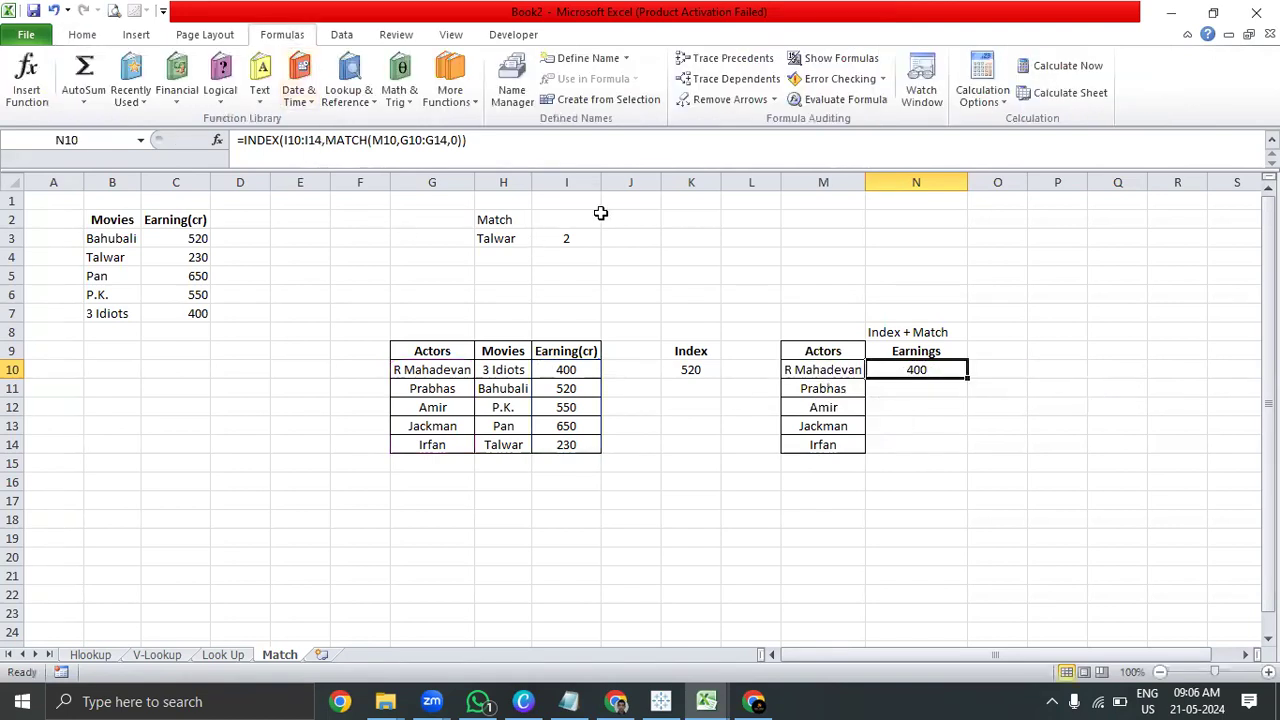
pyautogui.click(828, 101)
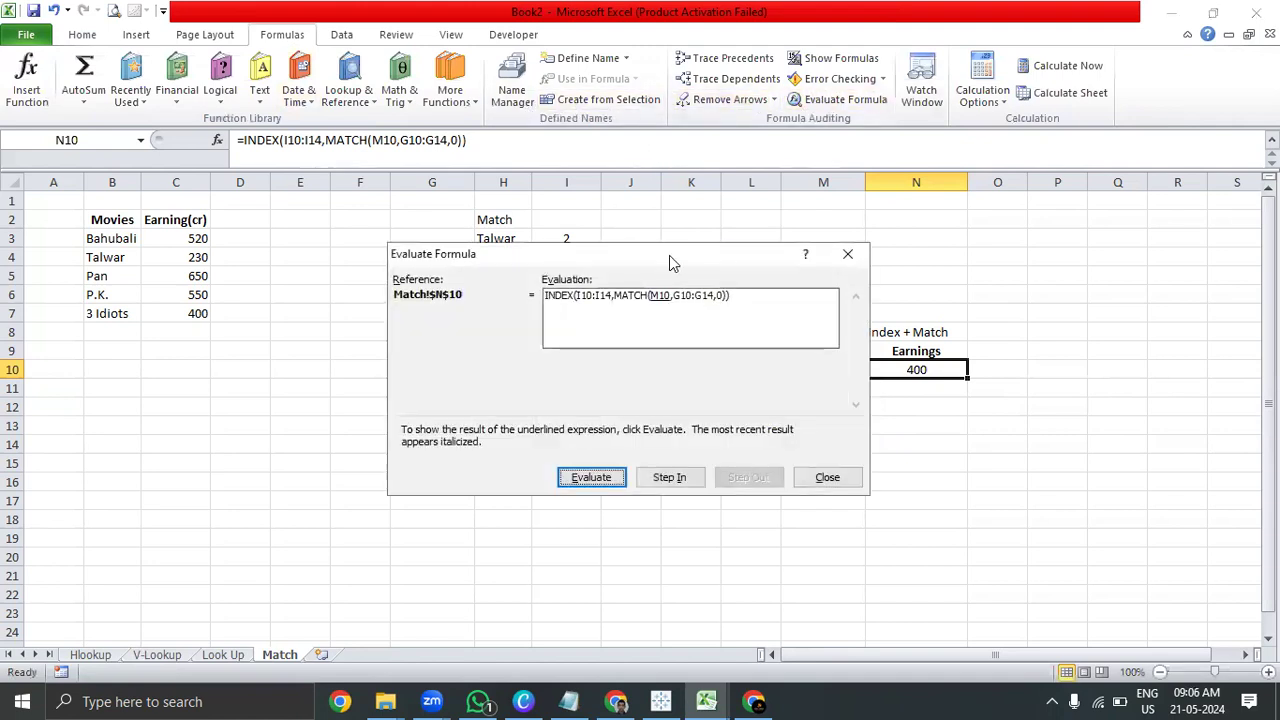
pyautogui.moveTo(669, 255); pyautogui.dragTo(893, 404)
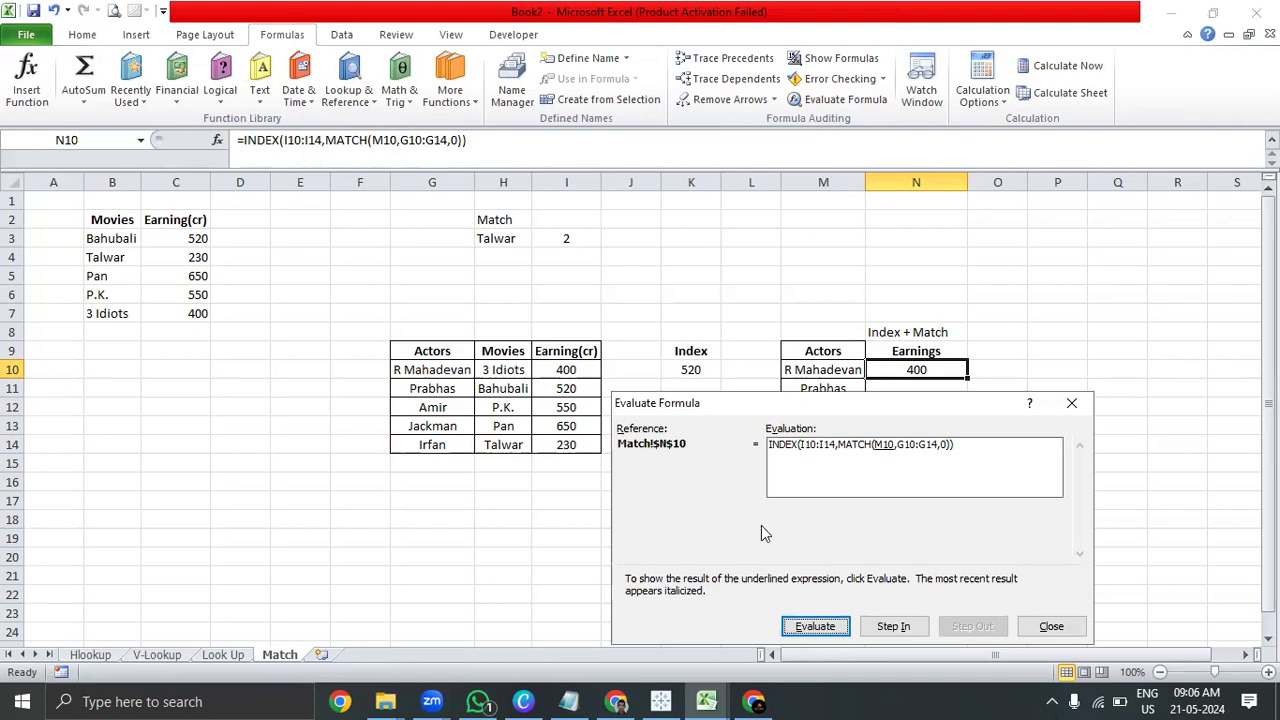
pyautogui.click(830, 628)
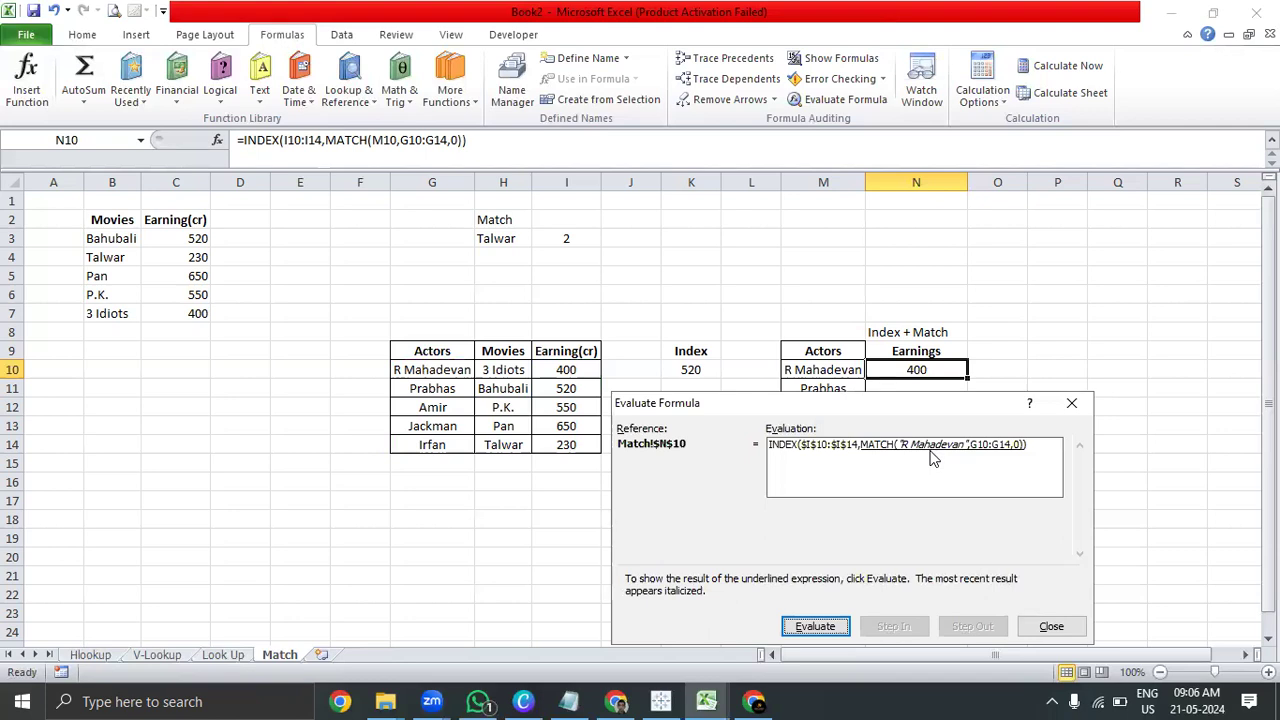
pyautogui.click(828, 630)
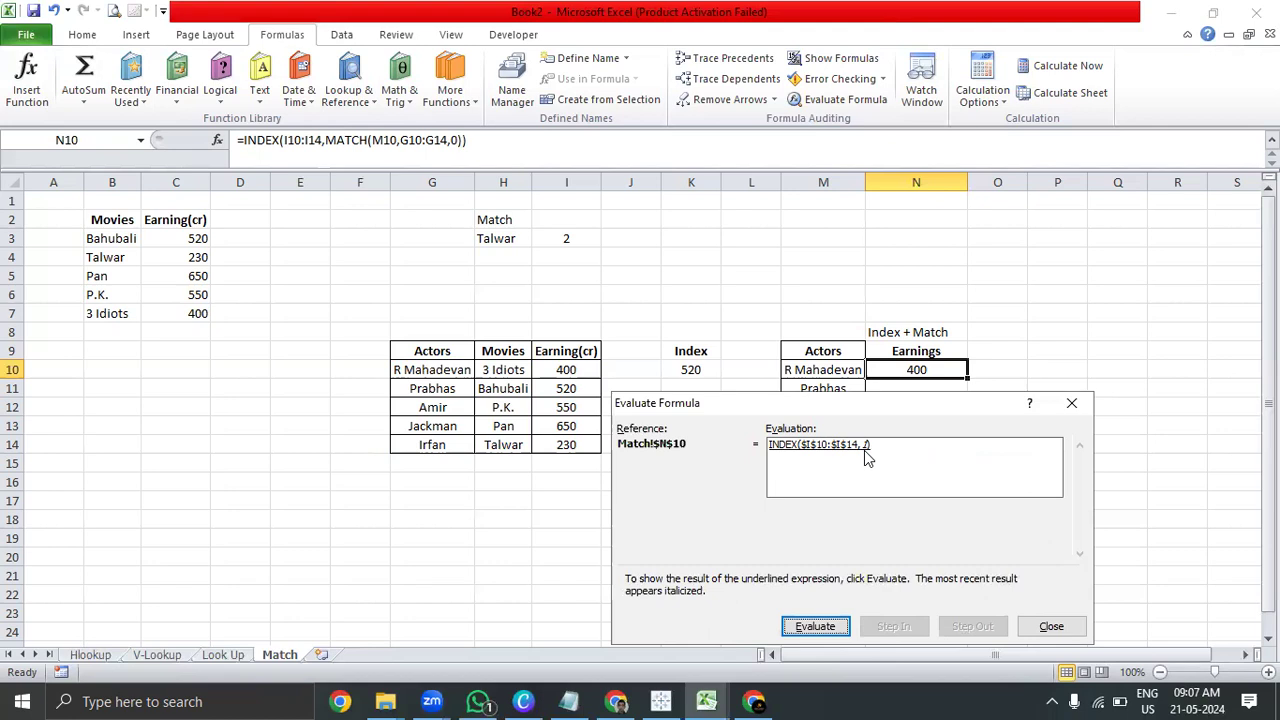
pyautogui.click(820, 630)
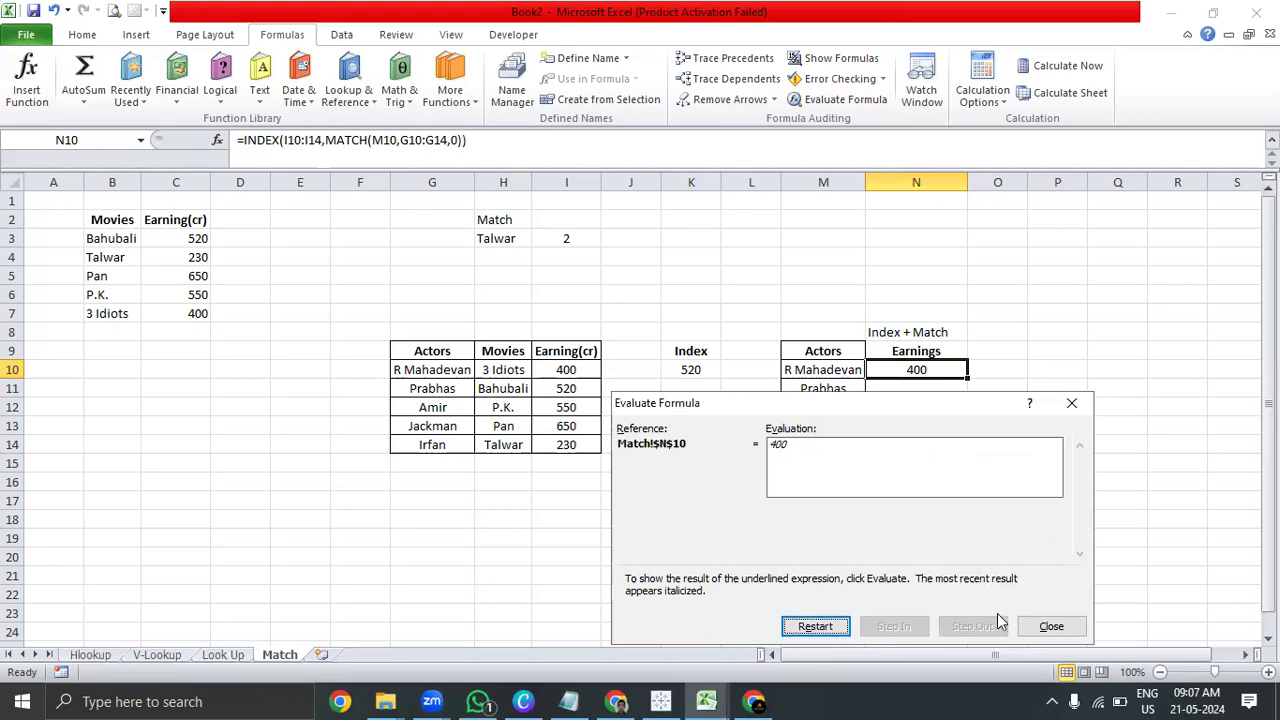
pyautogui.click(1035, 627)
# - Examine the MATCH part that supplies the row number in N10, leaving the formula as it is
pyautogui.doubleClick(916, 369)
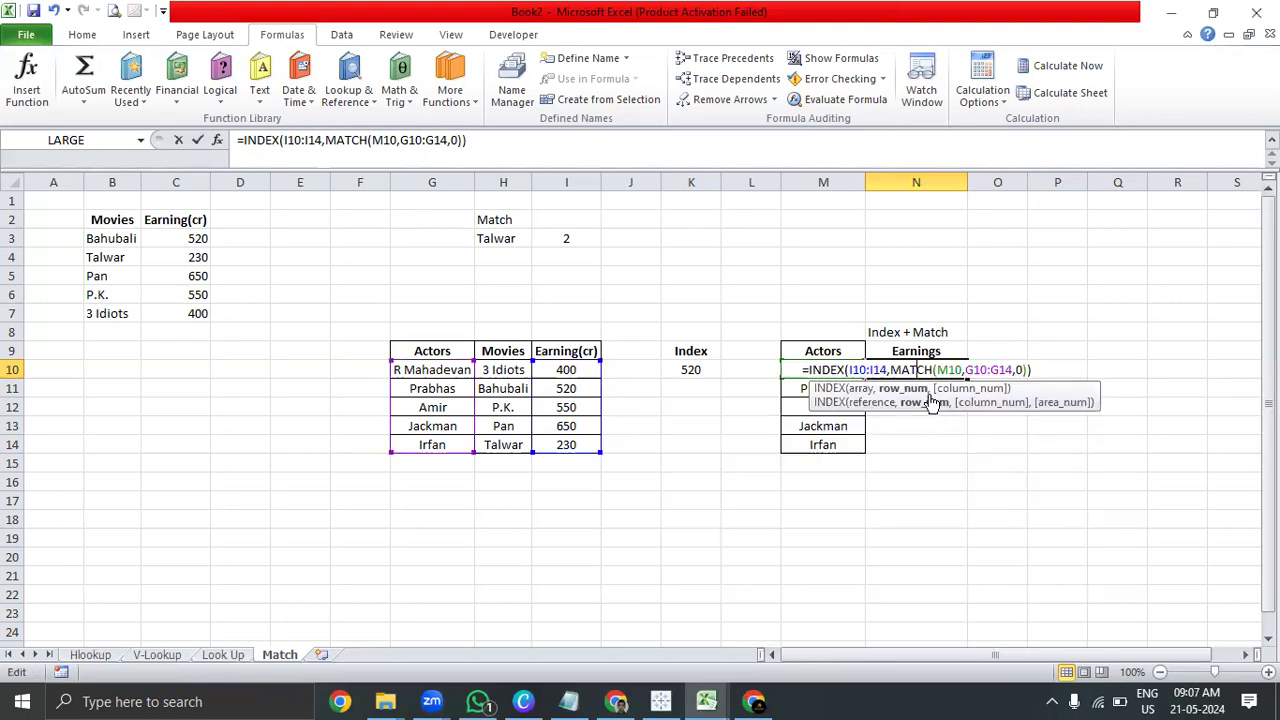
pyautogui.click(907, 389)
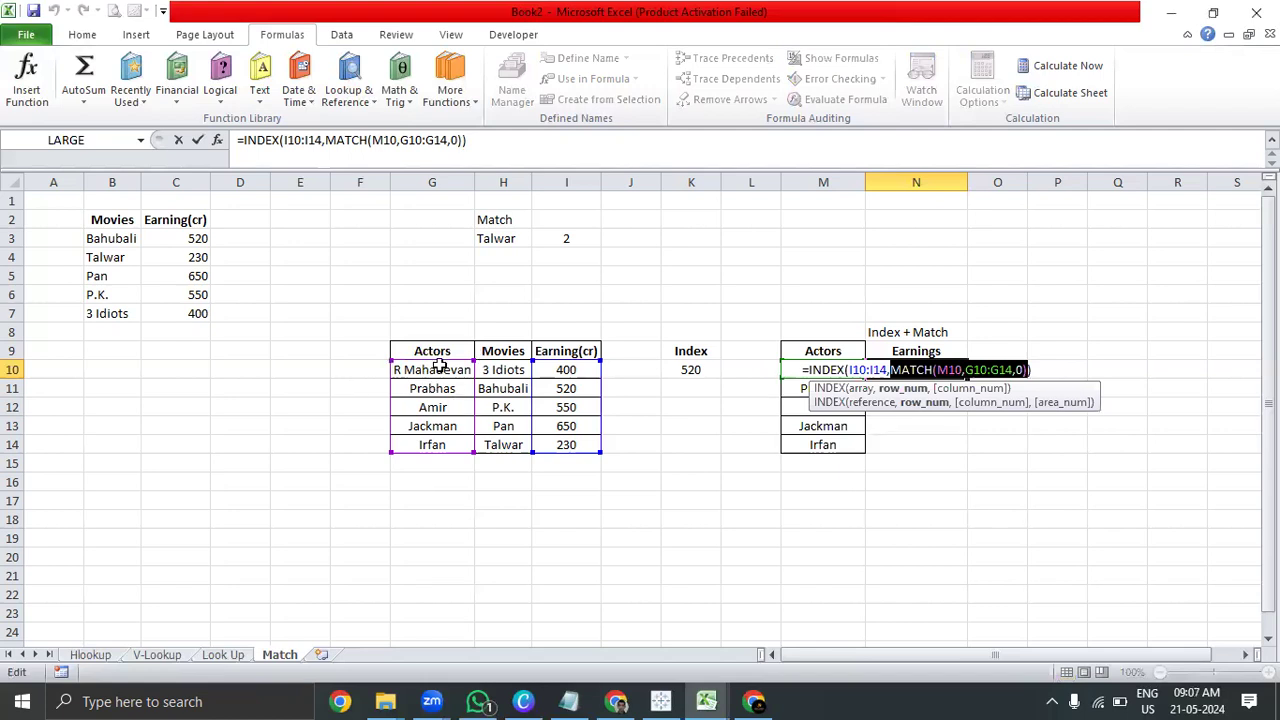
pyautogui.press('Escape')
# - Fill the N10 formula down to N14 and ignore the formula error flags on N11:N14
pyautogui.moveTo(919, 369); pyautogui.dragTo(917, 441)
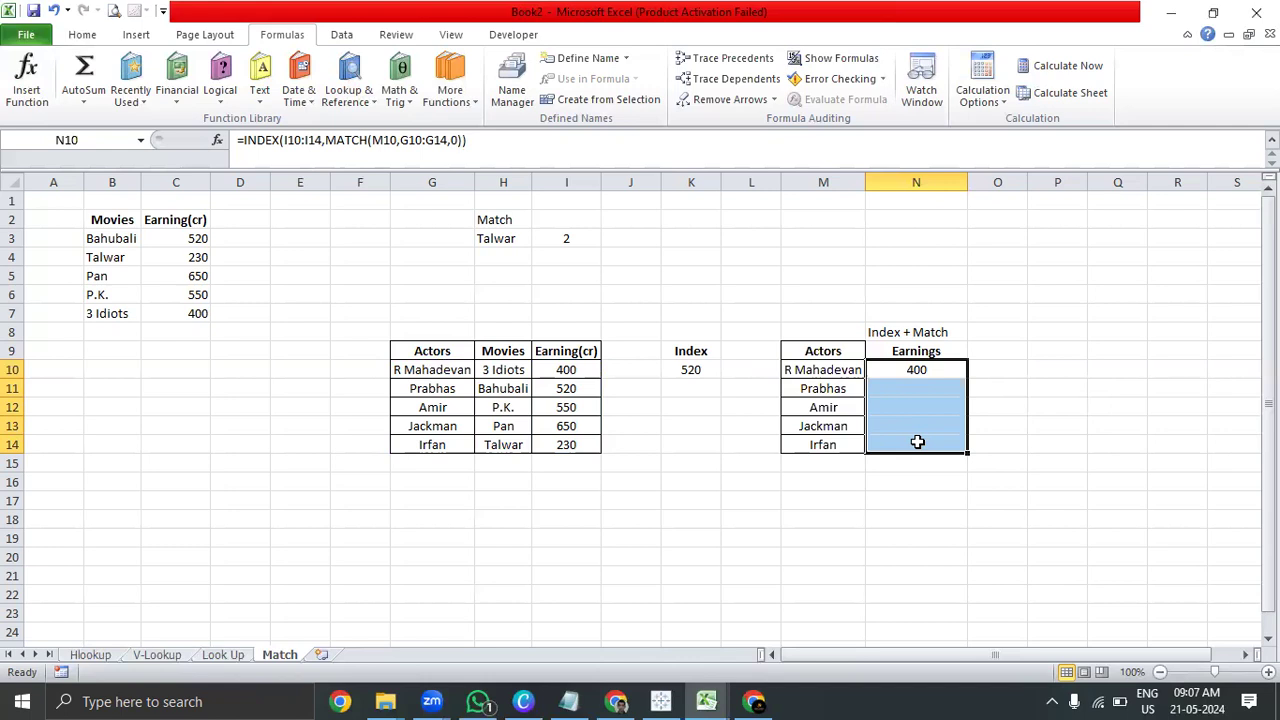
pyautogui.hotkey('ctrl', 'd')
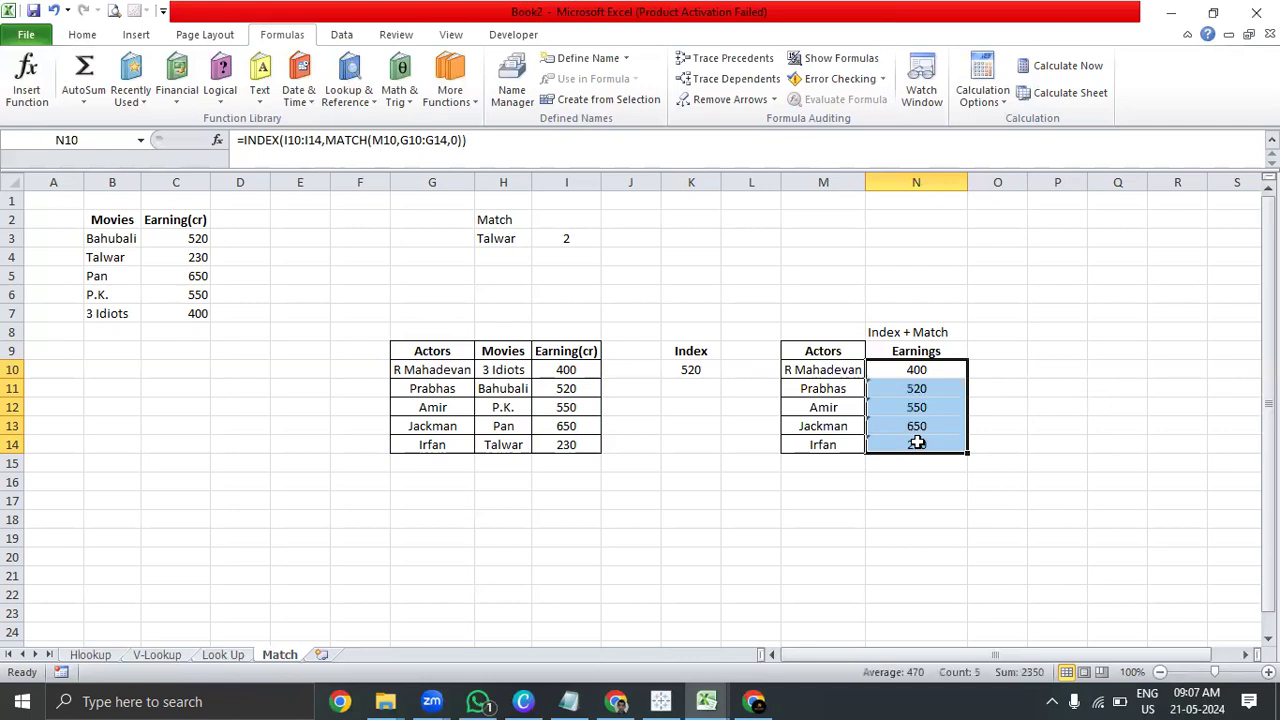
pyautogui.click(1056, 404)
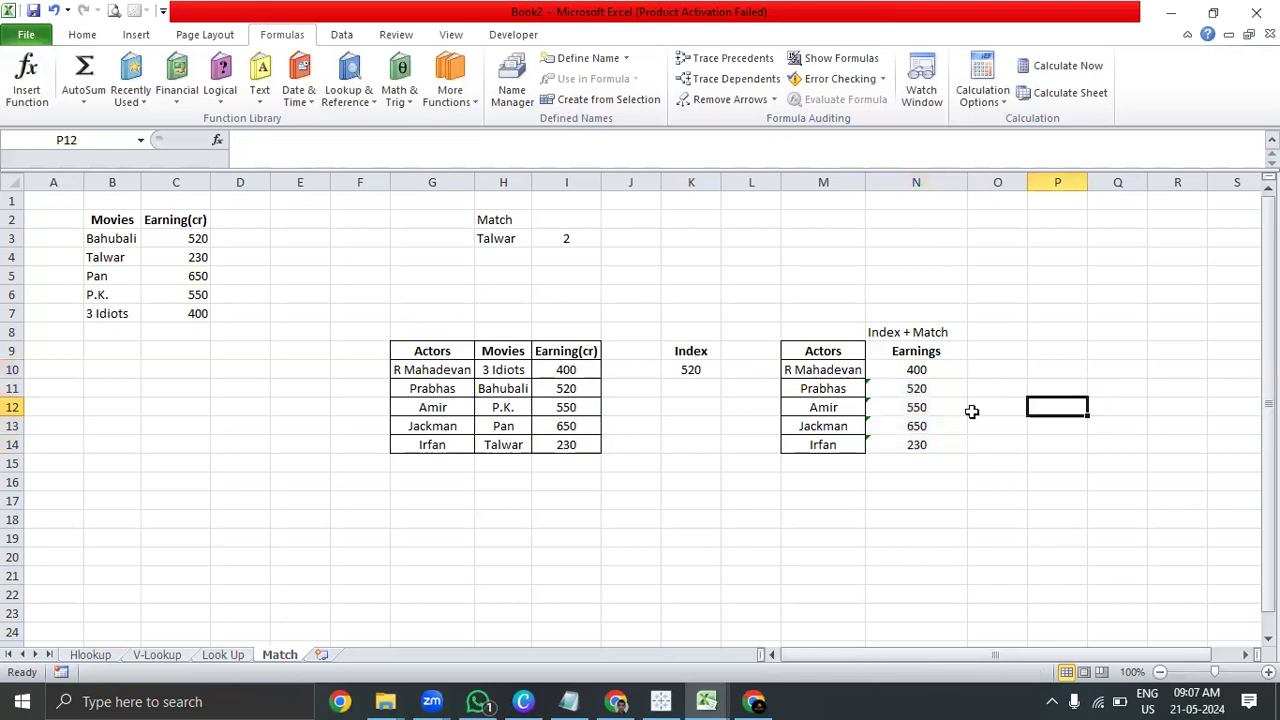
pyautogui.moveTo(888, 388); pyautogui.dragTo(900, 444)
pyautogui.click(845, 388)
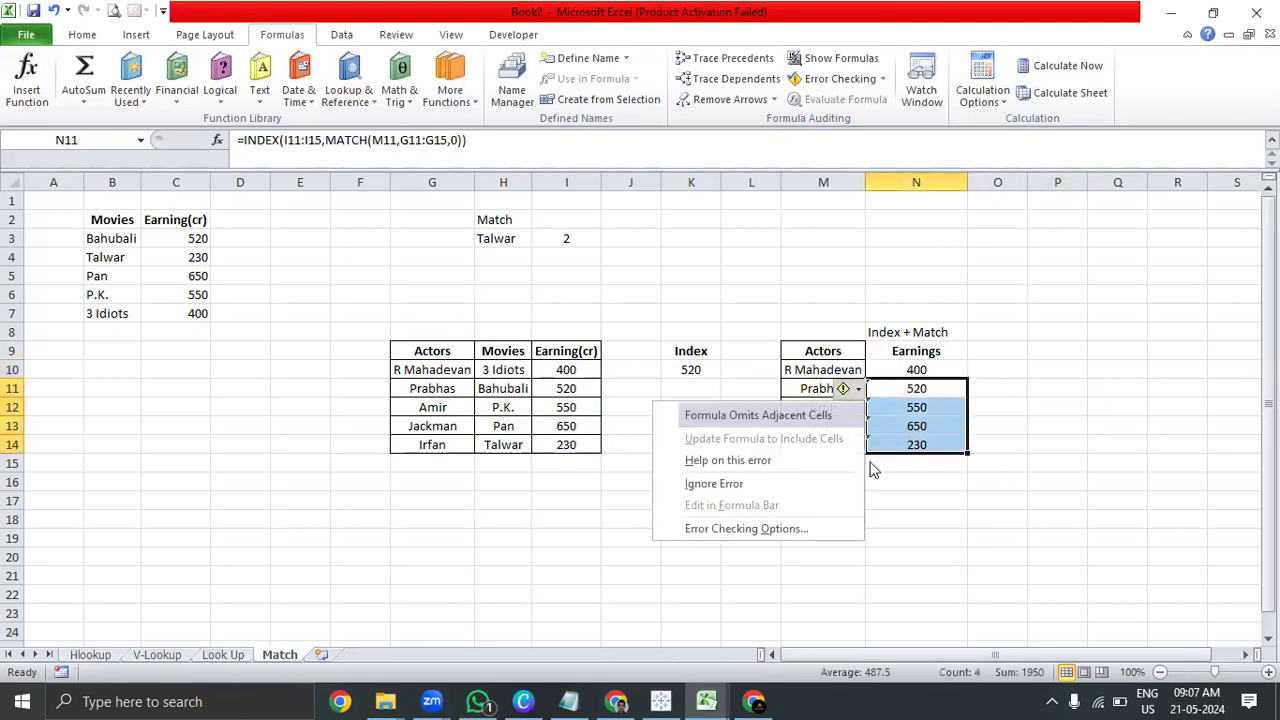
pyautogui.click(740, 486)
# - Check the ranges in the N11 formula and lock the INDEX array in N10 as $I$10:$I$14
pyautogui.doubleClick(918, 388)
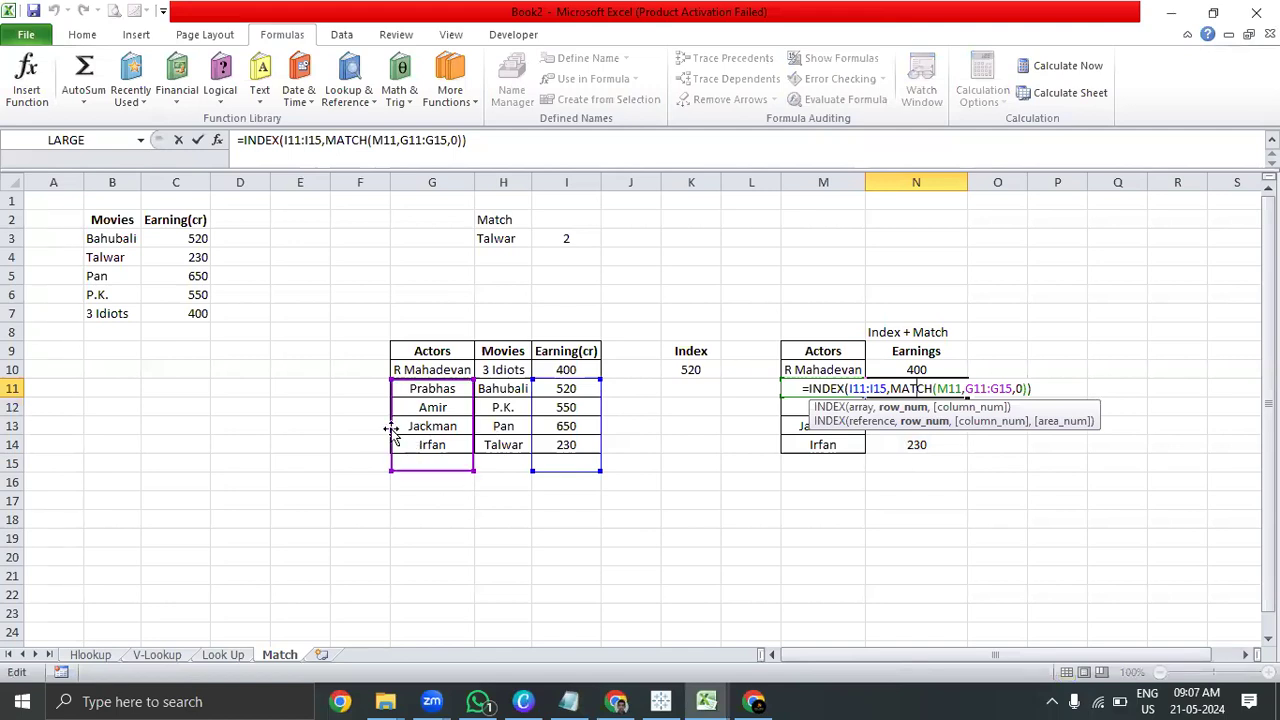
pyautogui.press('Escape')
pyautogui.click(912, 368)
pyautogui.doubleClick(912, 368)
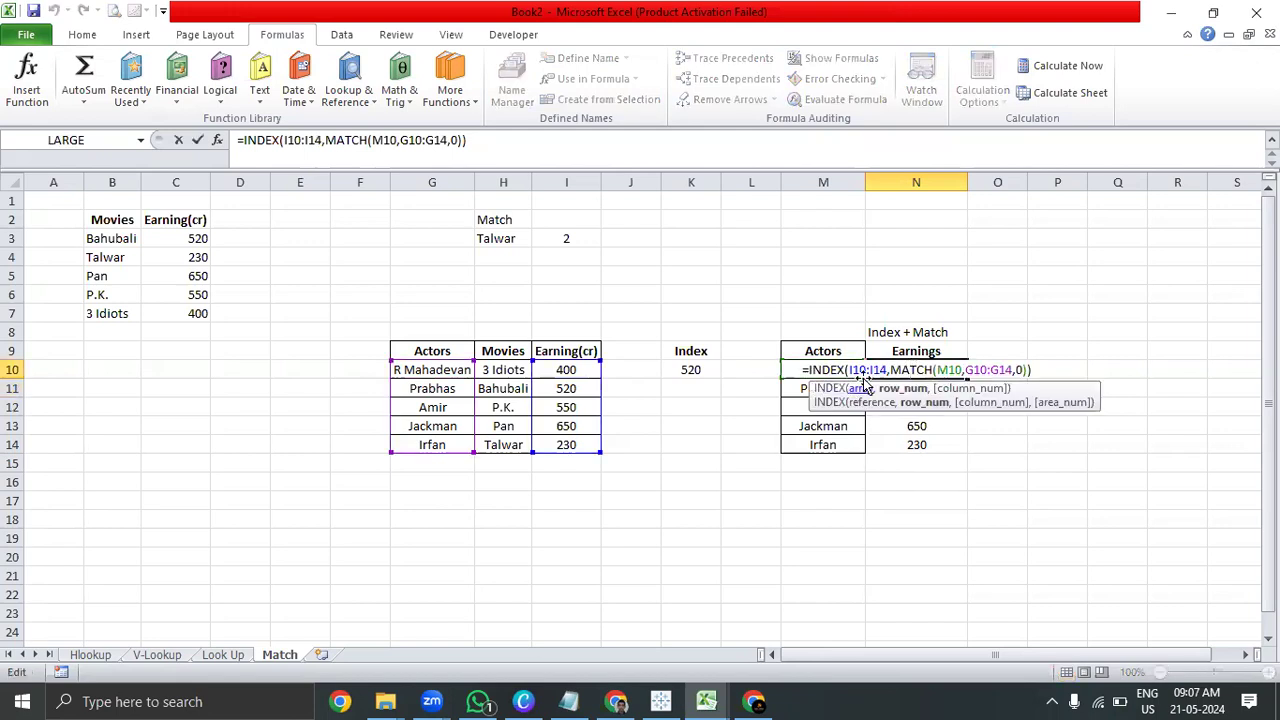
pyautogui.click(861, 369)
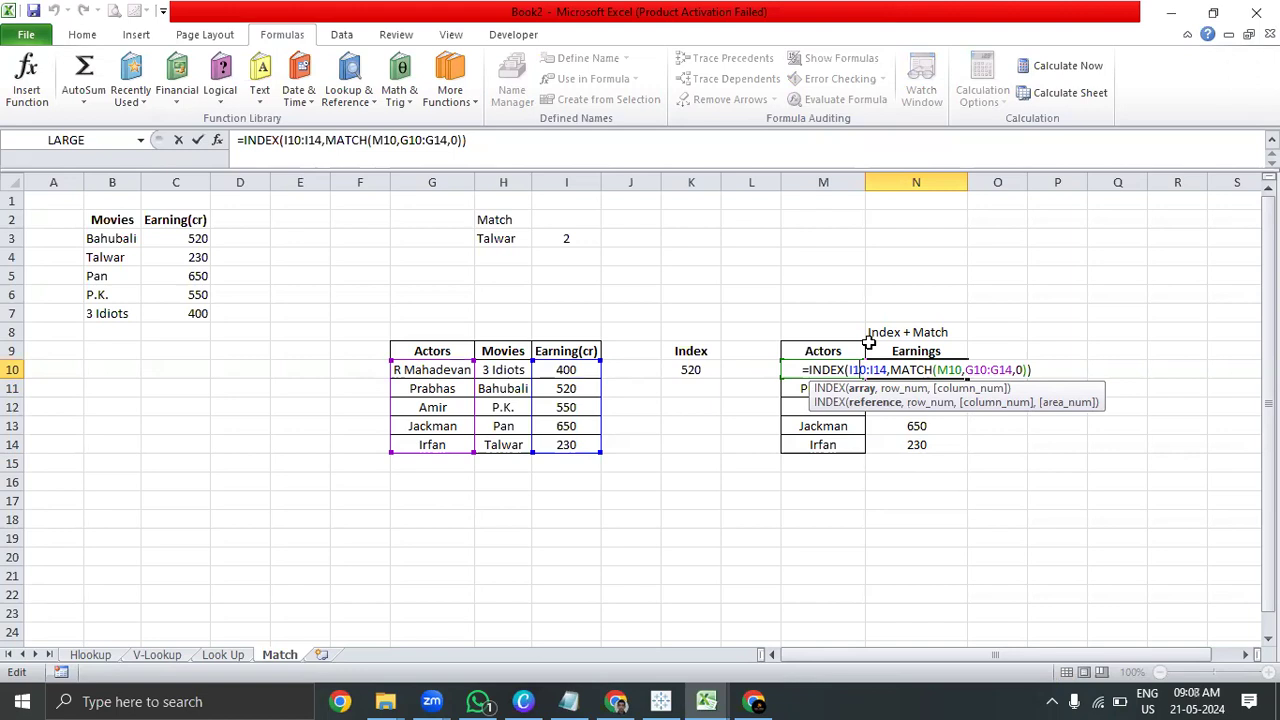
pyautogui.press('F4')
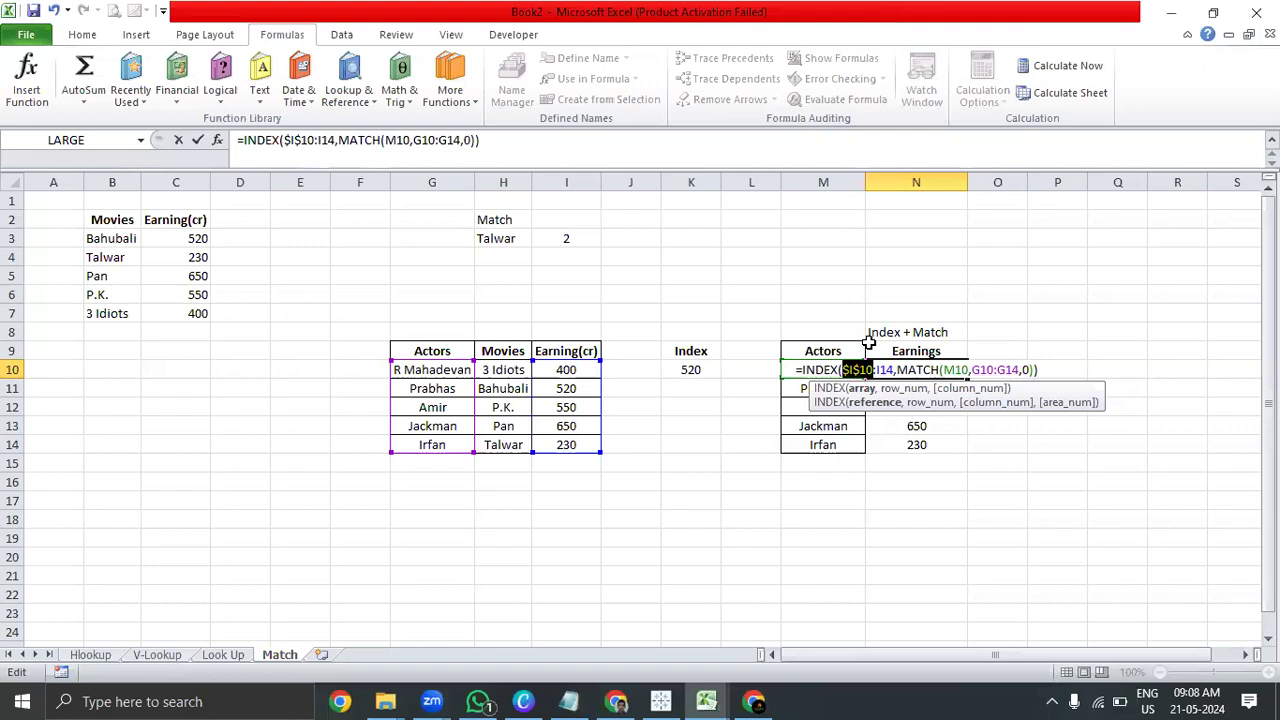
# - Lock the MATCH references in the N10 formula as $M10 for the lookup value and $G$10:$G$14 for the lookup array
pyautogui.click(967, 368)
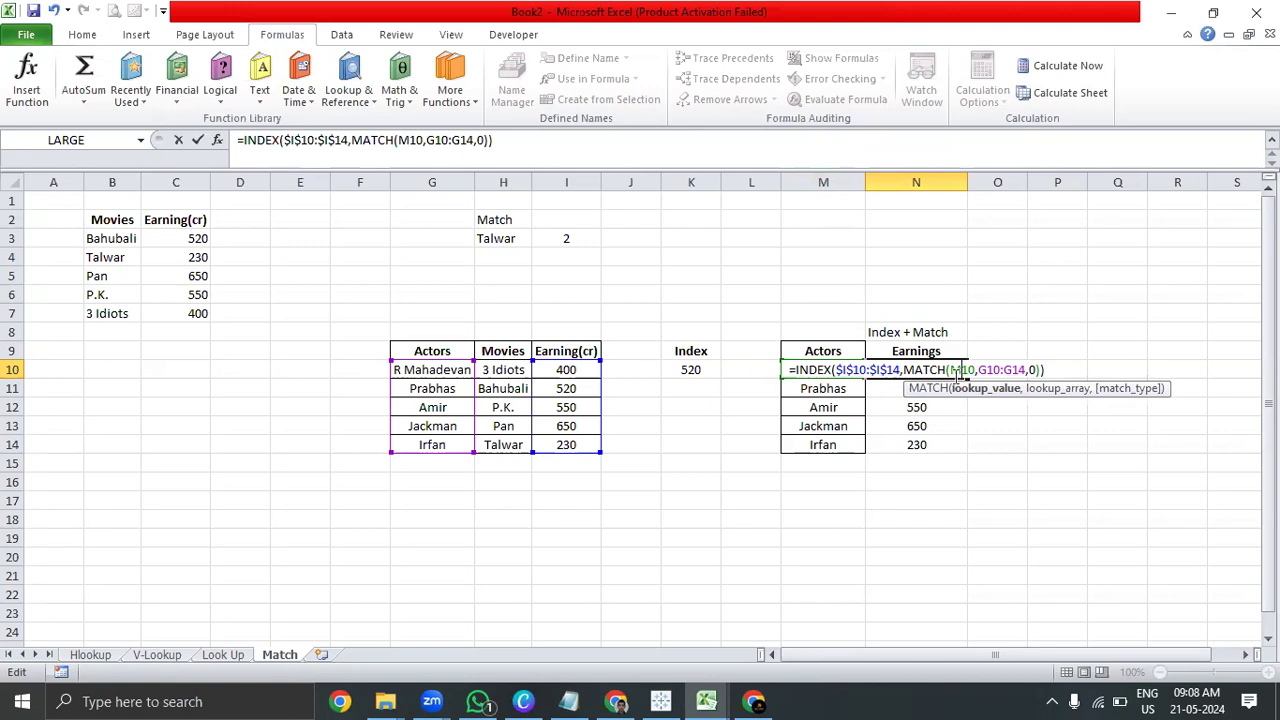
pyautogui.write('$')
pyautogui.click(993, 369)
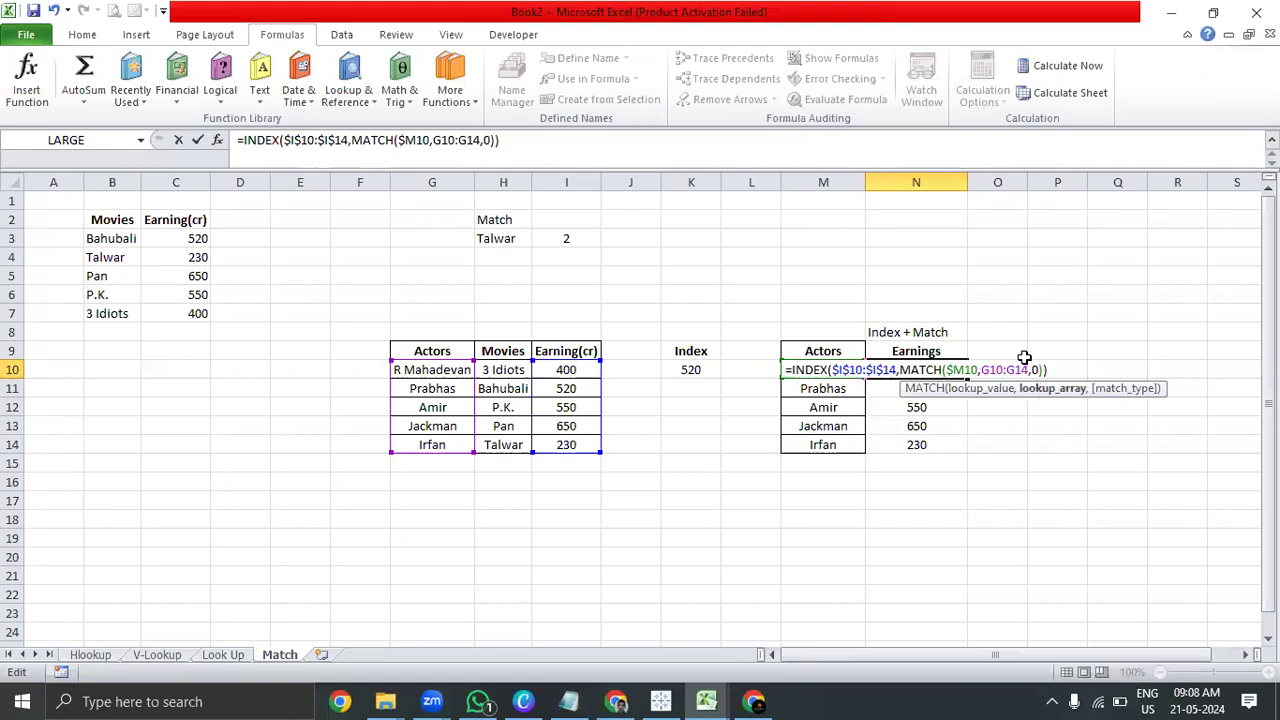
pyautogui.press('F4')
pyautogui.press('Right')
pyautogui.press('Right')
pyautogui.press('F4')
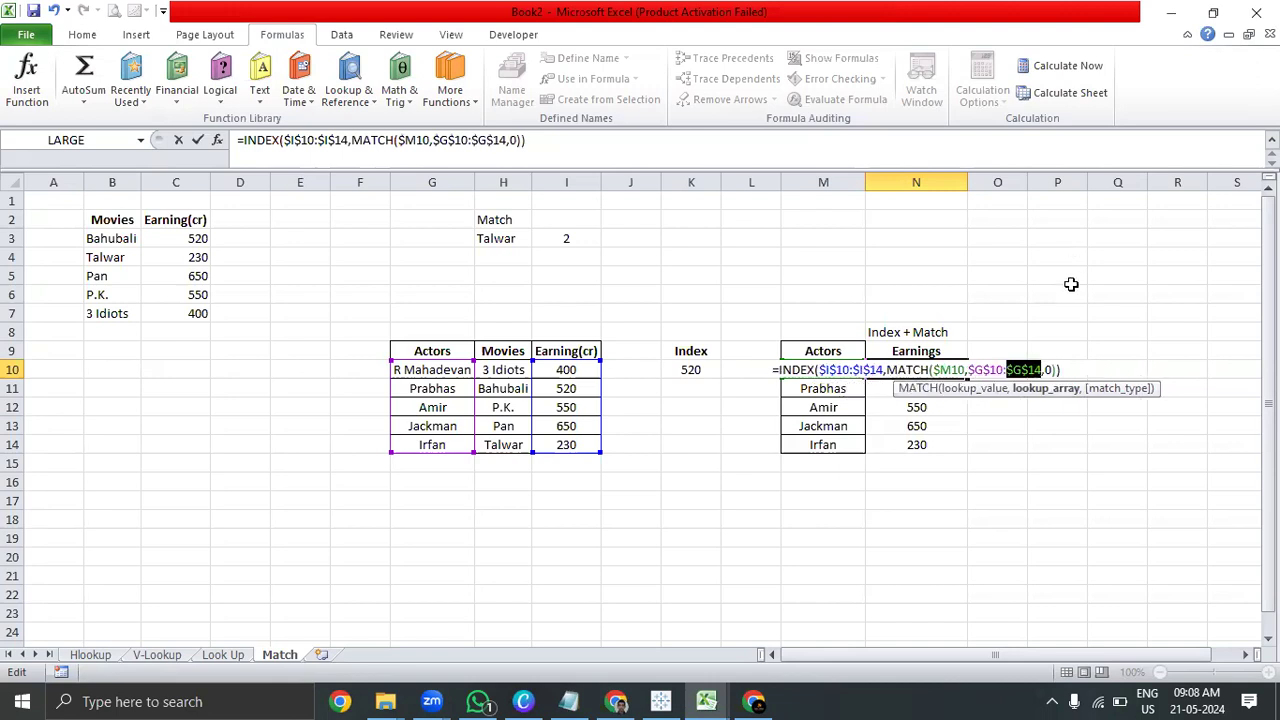
# - Commit the N10 formula with its locked references and fill it down through N14
pyautogui.press('Return')
pyautogui.press('Up')
pyautogui.hotkey('ctrl', 'shift', 'Down')
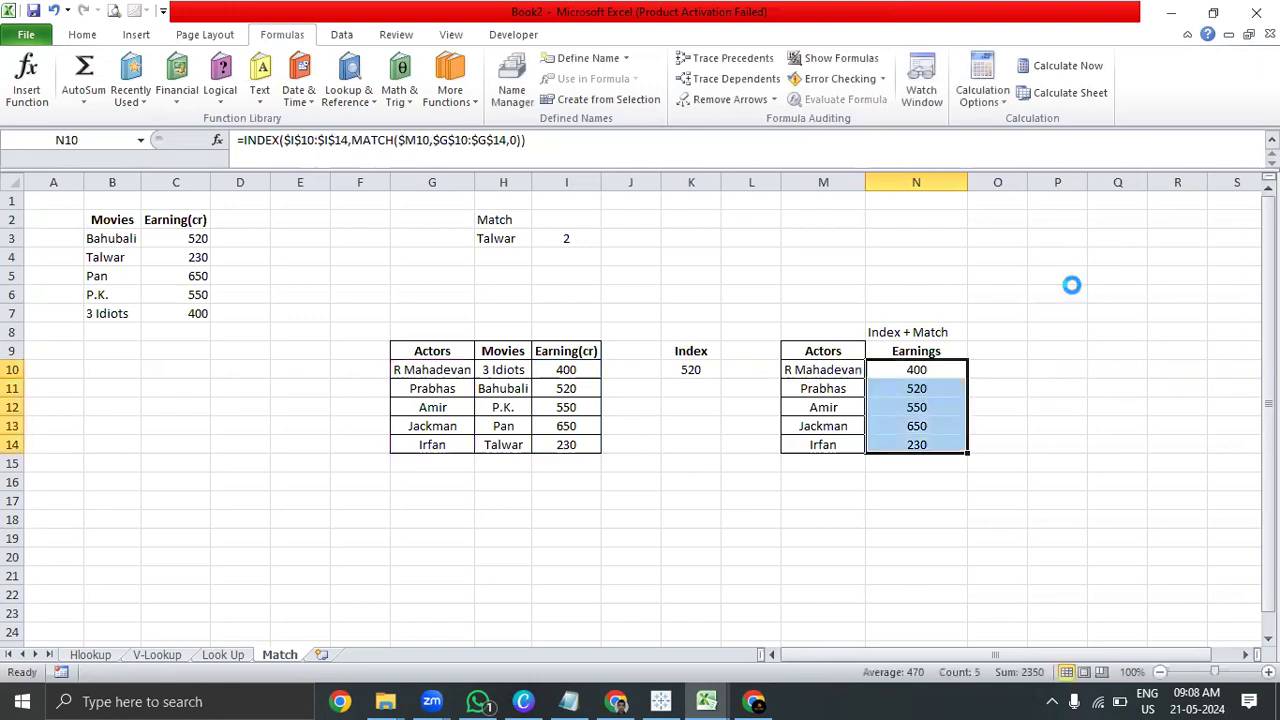
# - Check the references in the copied formulas in N11 and N12
pyautogui.click(946, 391)
pyautogui.doubleClick(946, 391)
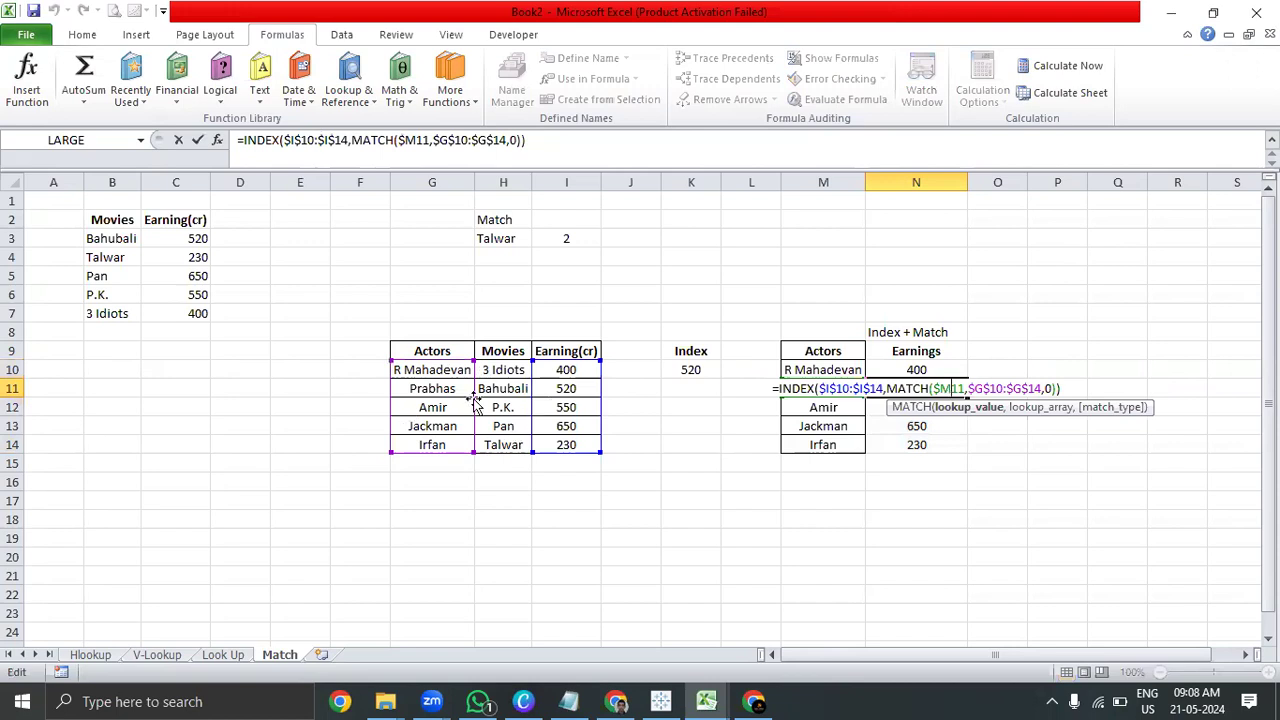
pyautogui.press('Escape')
pyautogui.click(946, 405)
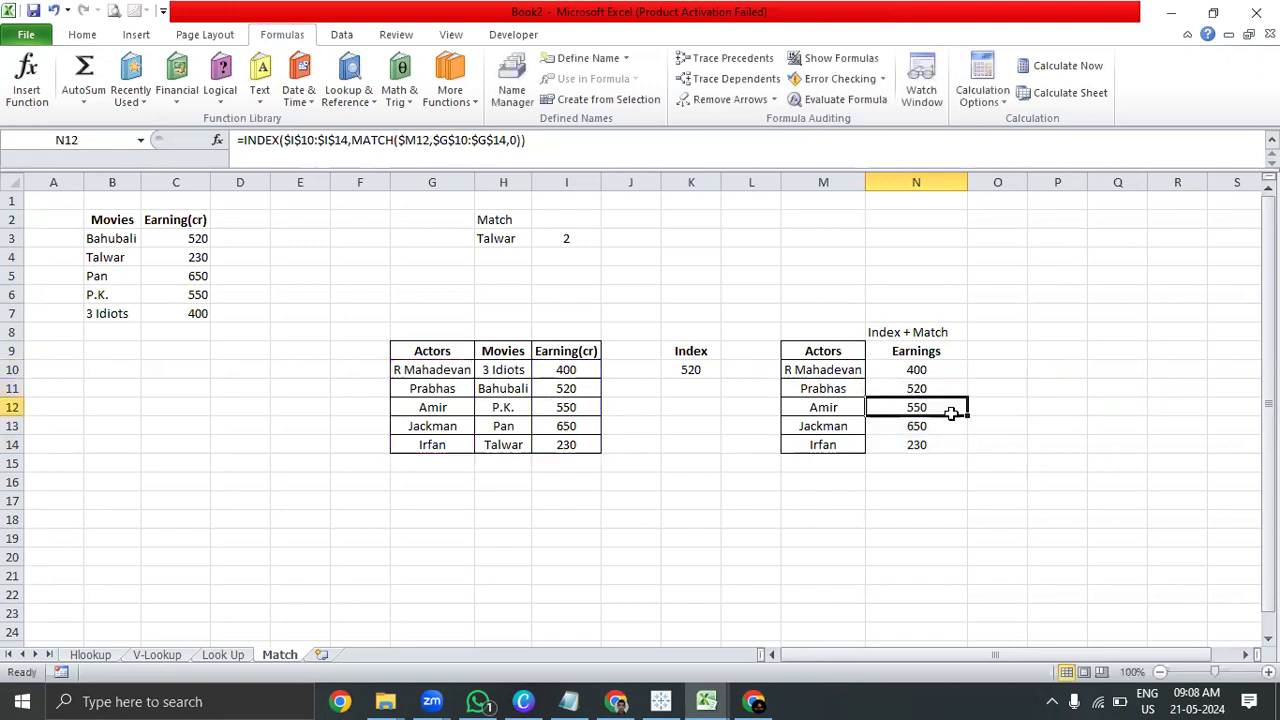
# - Check the references in the copied INDEX/MATCH formulas in N12, N13 and N14
pyautogui.doubleClick(946, 405)
pyautogui.press('Escape')
pyautogui.doubleClick(958, 424)
pyautogui.press('Escape')
pyautogui.click(950, 447)
pyautogui.doubleClick(950, 447)
pyautogui.press('Escape')
# - Apply all borders to the Actors and Earnings table in M9:N14
pyautogui.moveTo(802, 358); pyautogui.dragTo(917, 444)
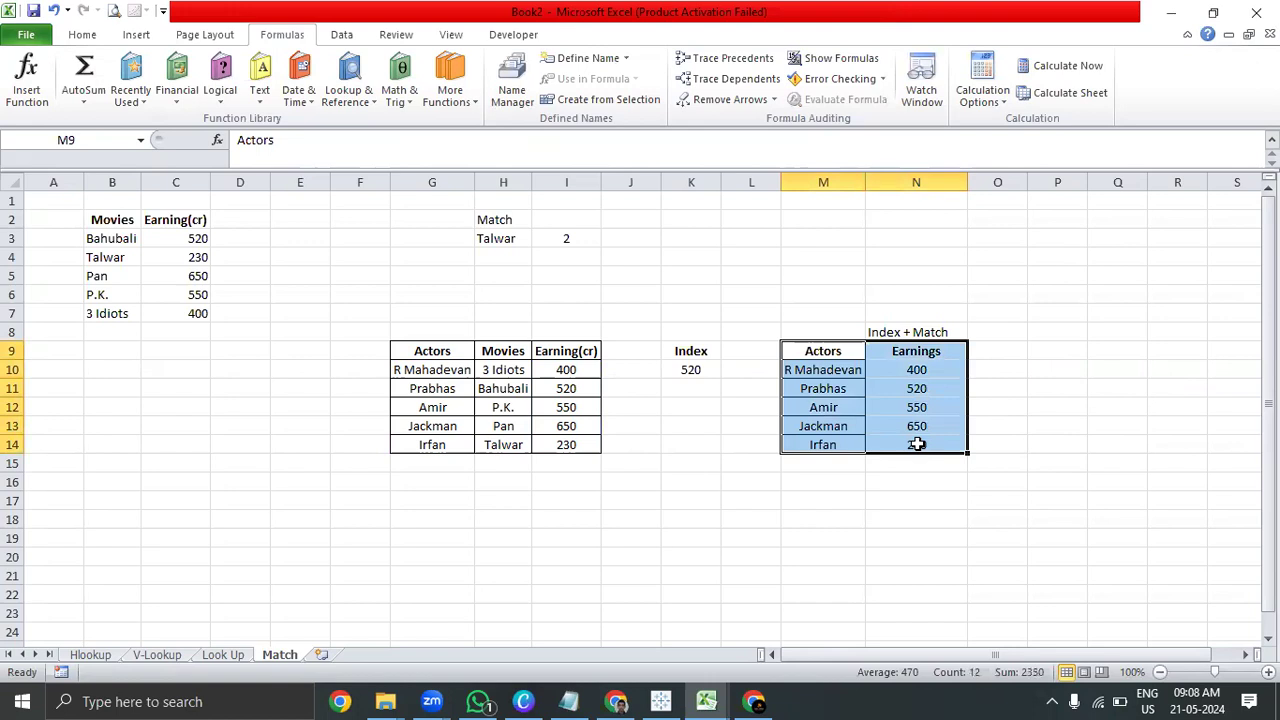
pyautogui.hotkey('alt', 'h')
pyautogui.press('b')
pyautogui.press('a')
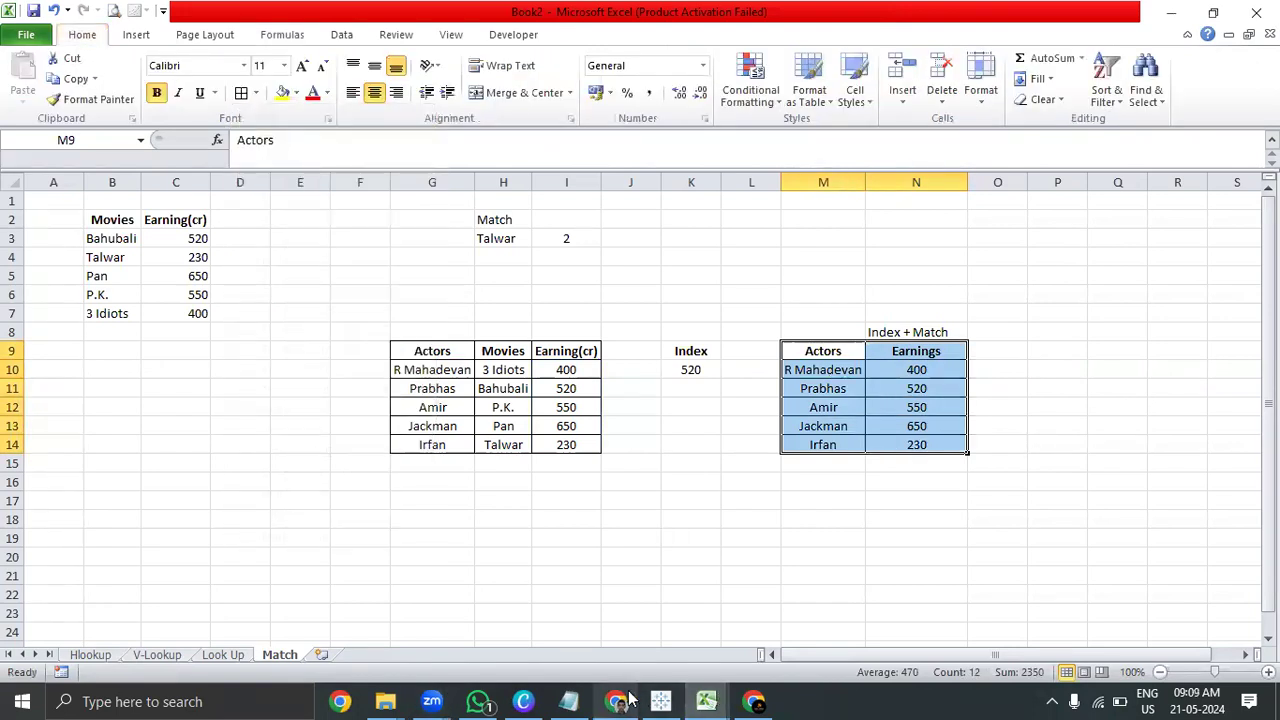
# - Switch to the Chapter 19 - Lookup _ Reference Formulas workbook and read the INDIRECT description in its Home sheet's function list
pyautogui.hotkey('alt', 'Tab')
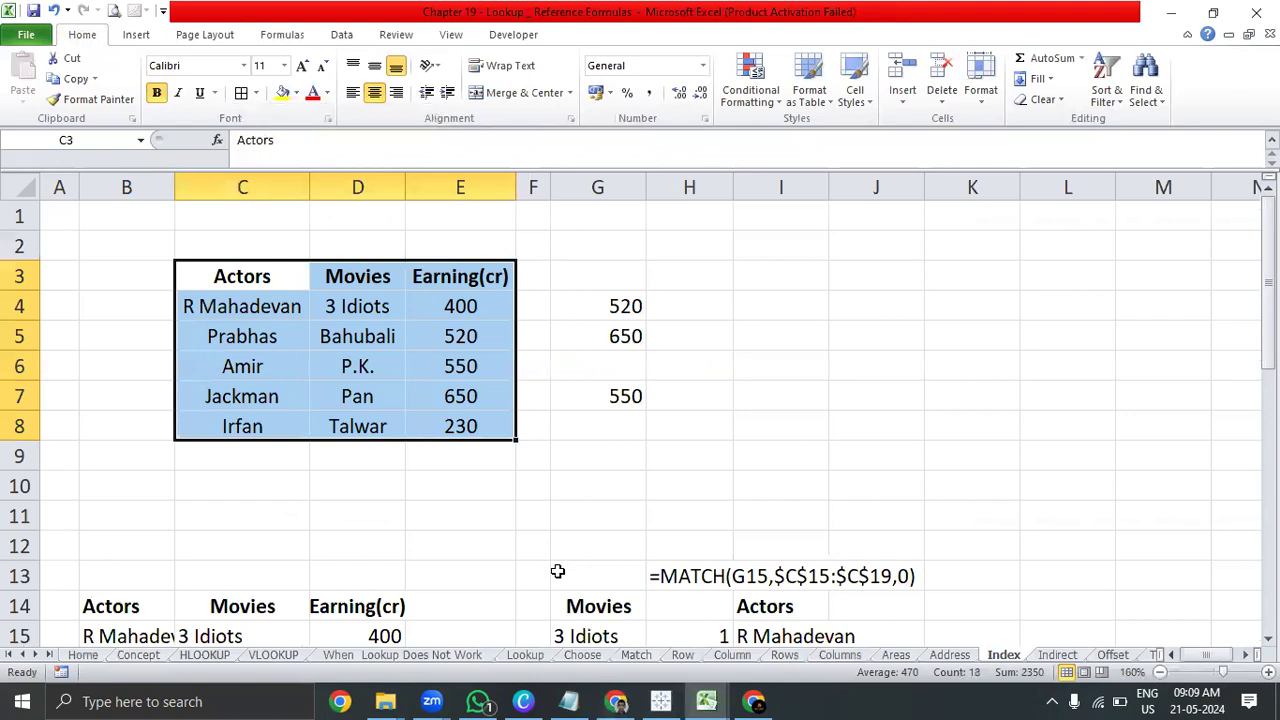
pyautogui.click(83, 654)
pyautogui.scroll(-3, 331, 461)
pyautogui.scroll(3, 331, 461)
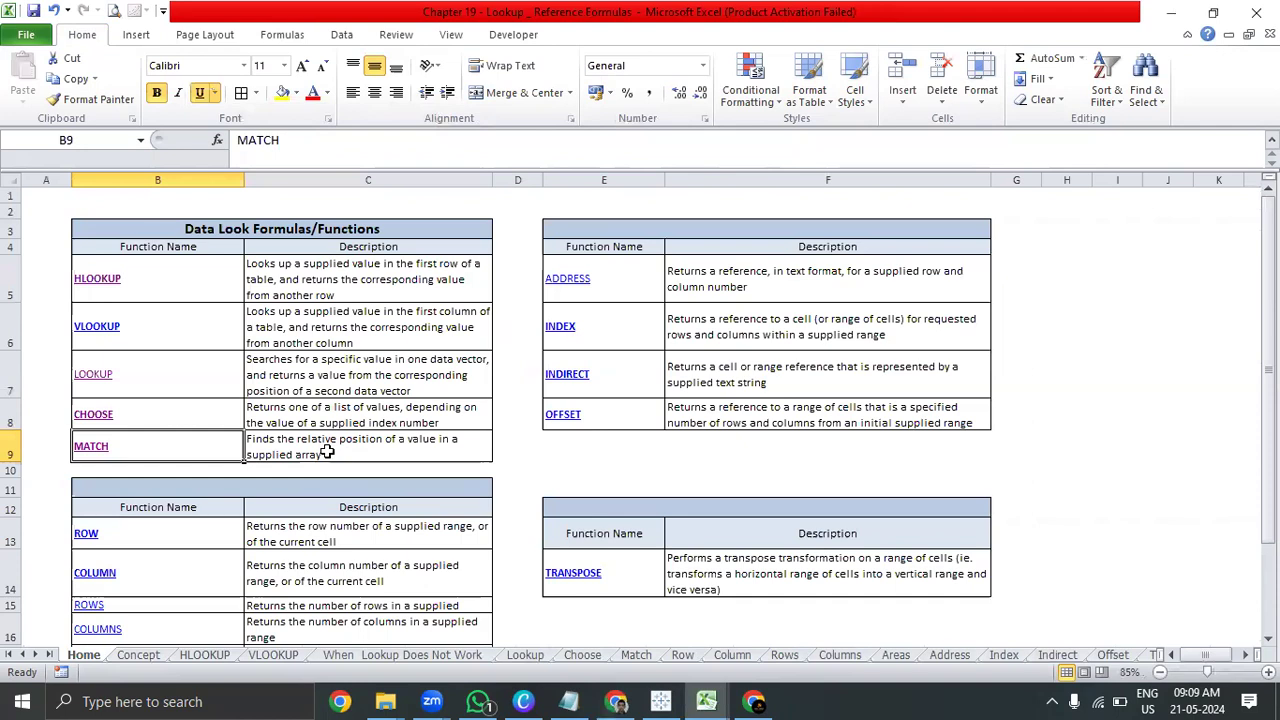
pyautogui.scroll(-3, 329, 450)
pyautogui.scroll(3, 332, 449)
pyautogui.click(706, 389)
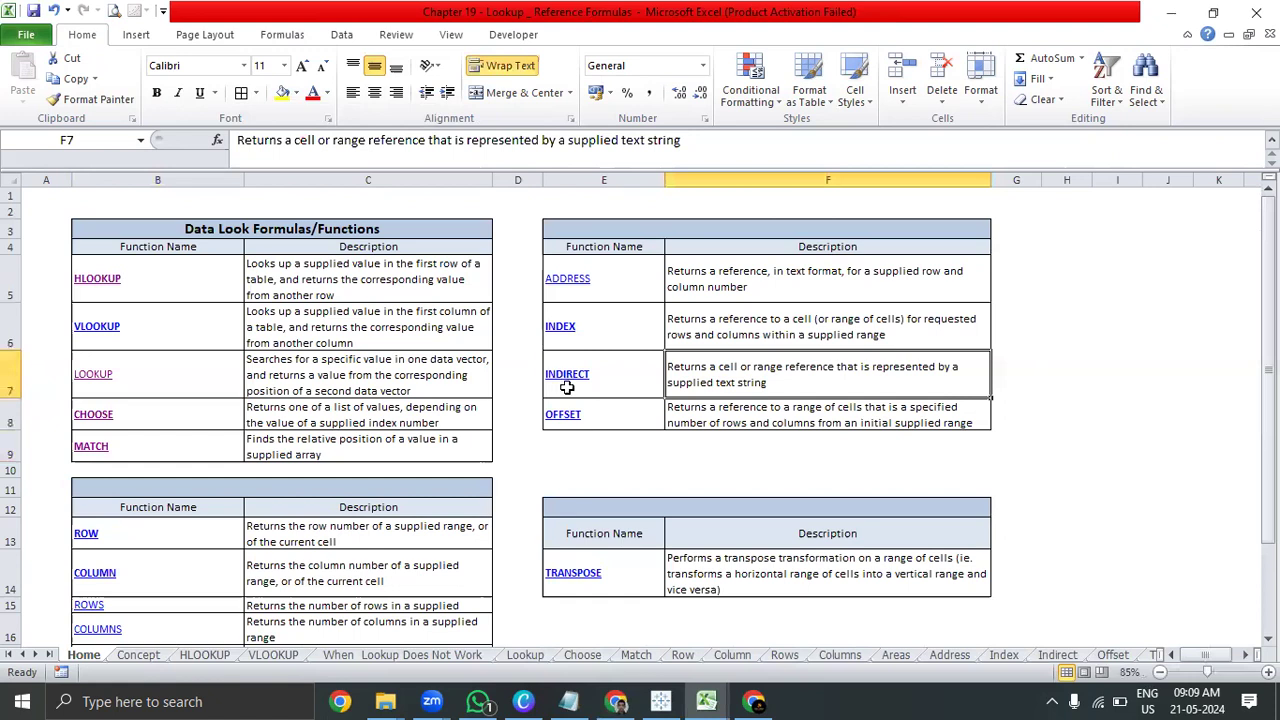
# - Open the INDIRECT example from the function list and examine the country and city table in B6:E9
pyautogui.click(573, 388)
pyautogui.click(350, 413)
pyautogui.click(211, 400)
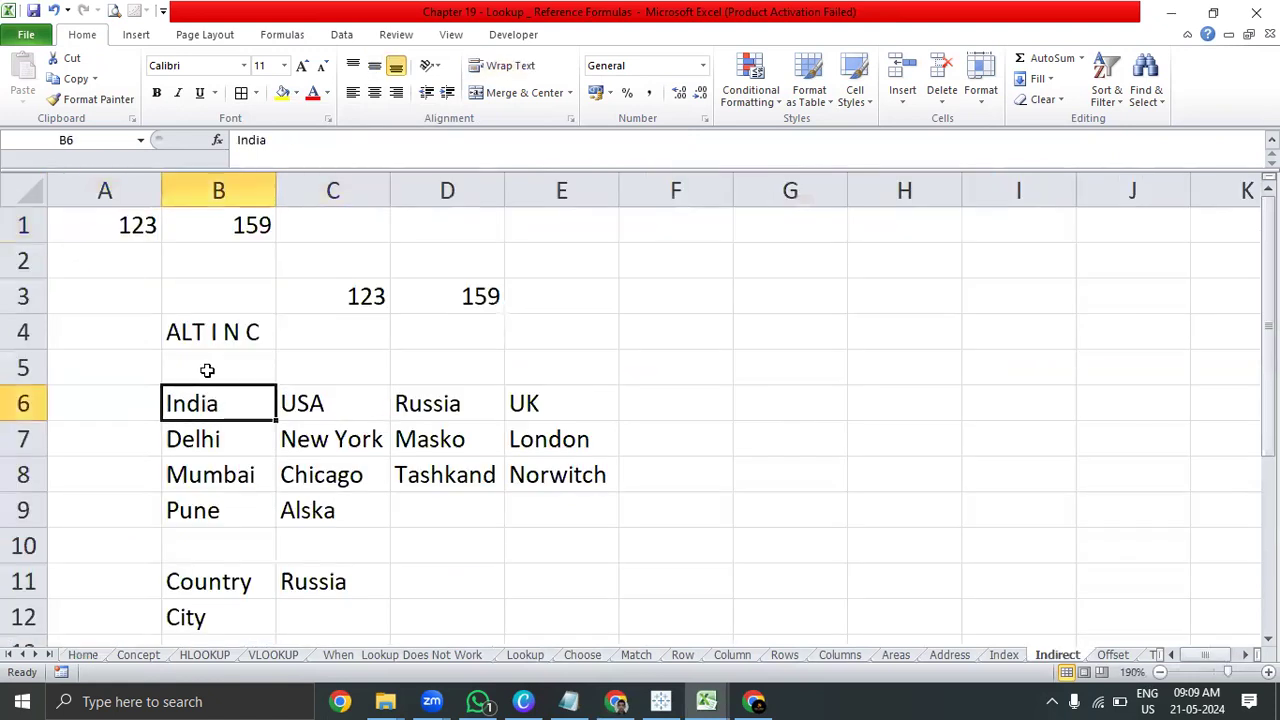
pyautogui.click(280, 462)
pyautogui.moveTo(218, 406); pyautogui.dragTo(543, 517)
pyautogui.moveTo(266, 409); pyautogui.dragTo(245, 508)
pyautogui.moveTo(214, 436); pyautogui.dragTo(571, 517)
pyautogui.moveTo(177, 403); pyautogui.dragTo(578, 515)
pyautogui.scroll(-3, 794, 377)
pyautogui.scroll(3, 794, 377)
pyautogui.click(262, 409)
pyautogui.click(282, 497)
pyautogui.click(207, 447)
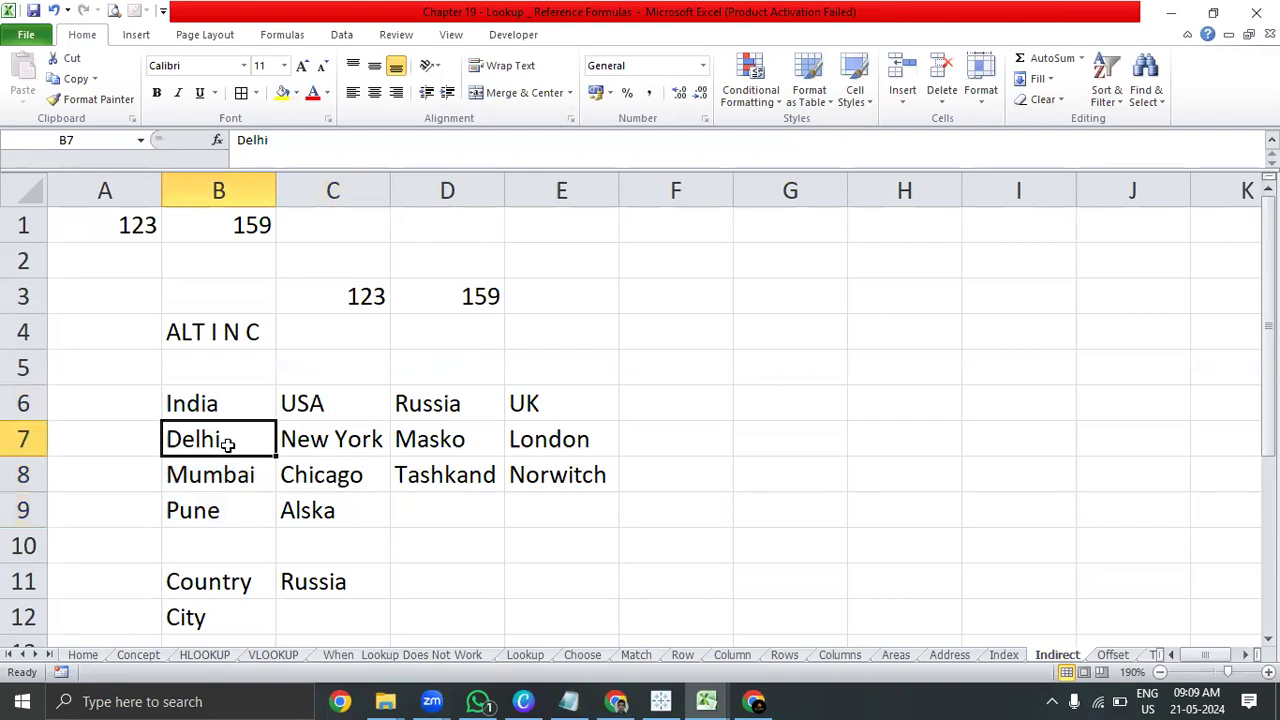
# - Reopen the INDIRECT example from the Home sheet and examine the India heading and its cities in B7:B9
pyautogui.click(98, 660)
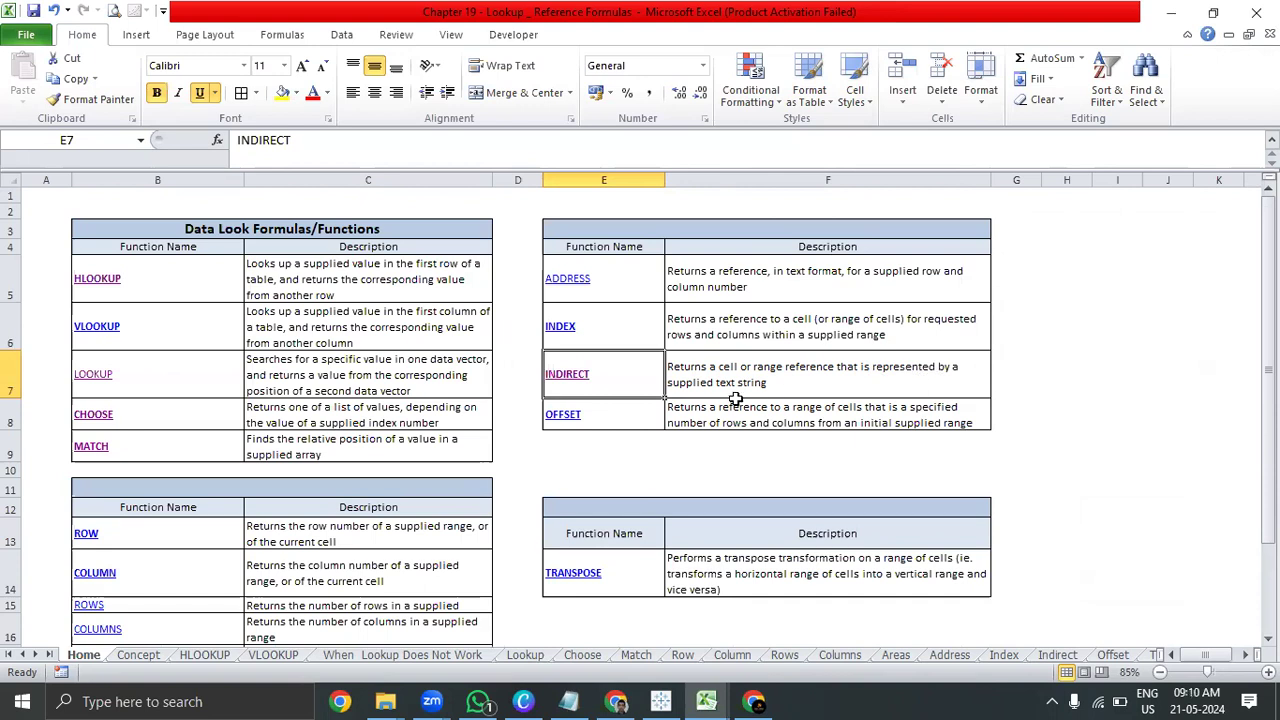
pyautogui.click(567, 375)
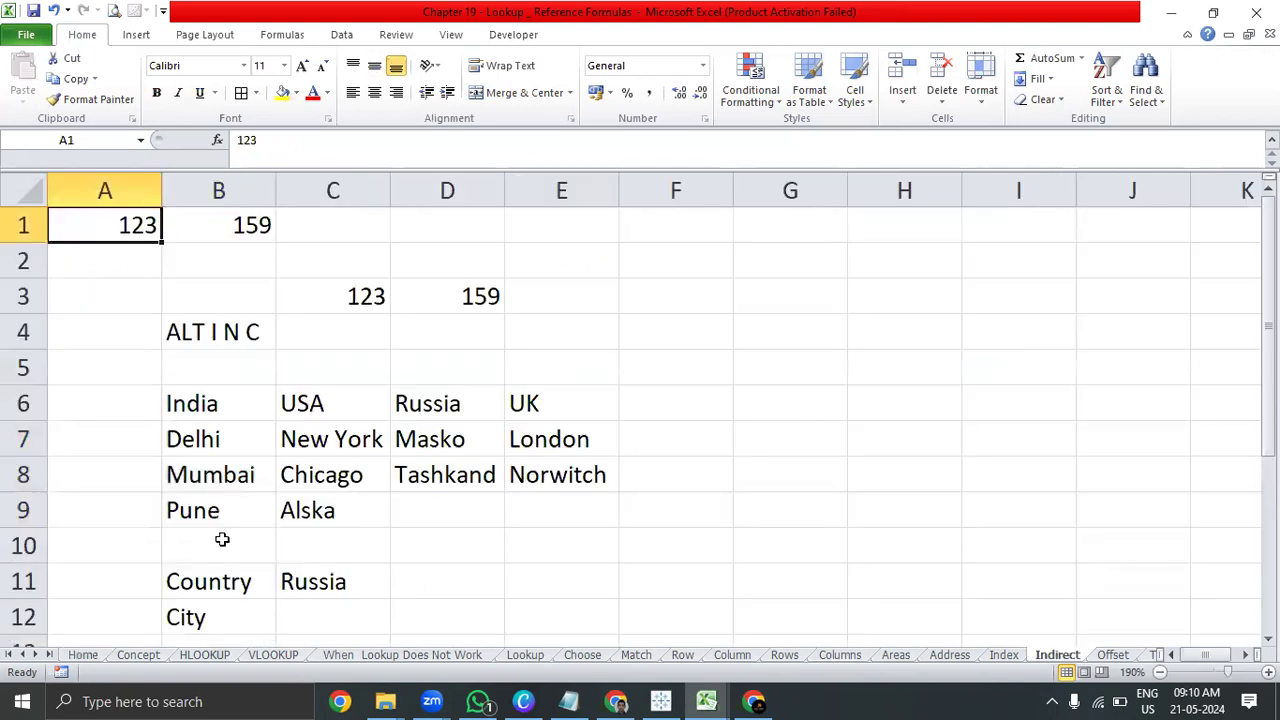
pyautogui.moveTo(197, 401); pyautogui.dragTo(239, 407)
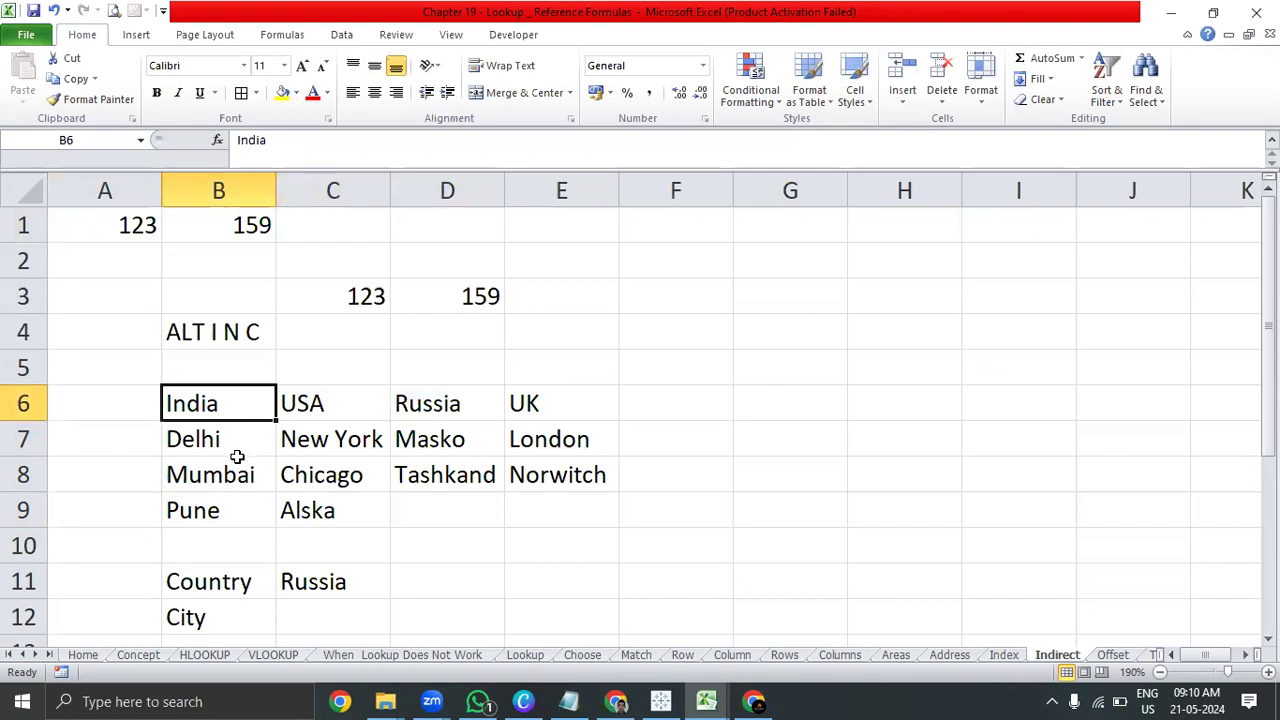
pyautogui.moveTo(227, 440); pyautogui.dragTo(230, 511)
pyautogui.scroll(-7, 229, 511)
pyautogui.scroll(7, 457, 509)
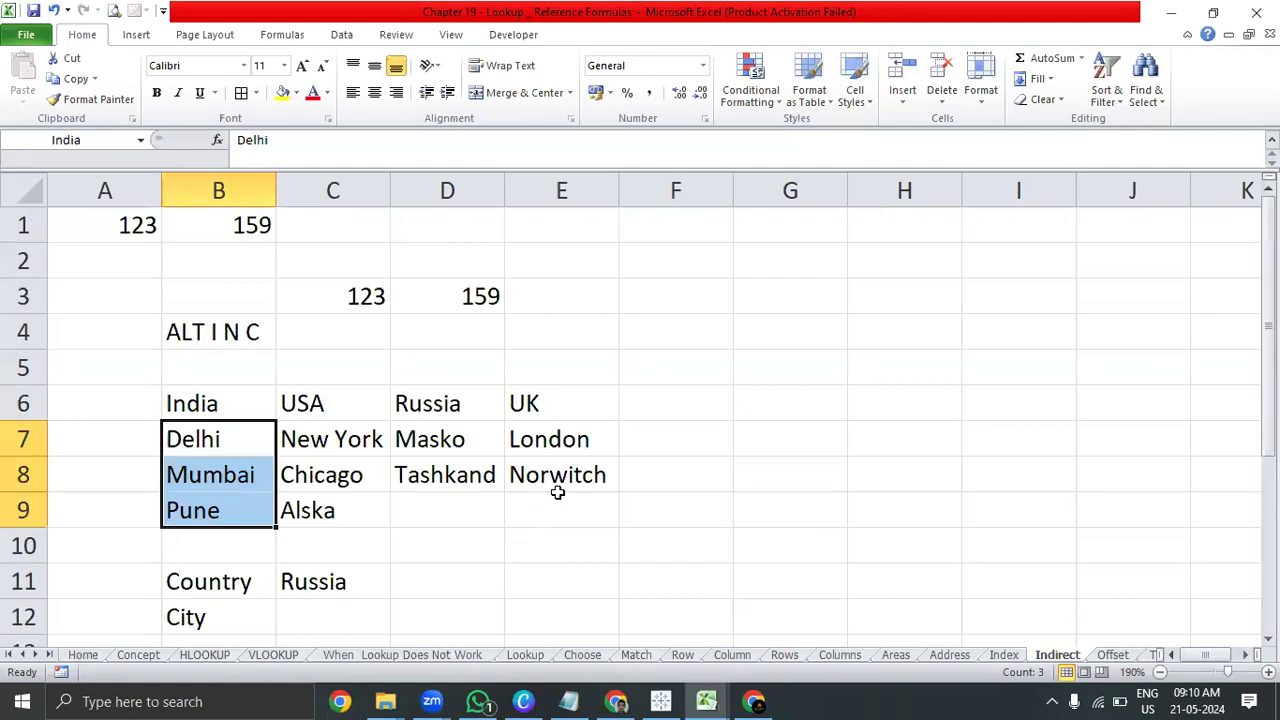
pyautogui.scroll(-3, 334, 451)
pyautogui.scroll(3, 252, 430)
pyautogui.click(246, 400)
pyautogui.moveTo(240, 445); pyautogui.dragTo(239, 505)
pyautogui.moveTo(239, 505); pyautogui.dragTo(240, 502)
pyautogui.click(688, 488)
# - Center the text of the country and city table in B6:E9
pyautogui.moveTo(211, 411); pyautogui.dragTo(163, 401)
pyautogui.click(552, 528)
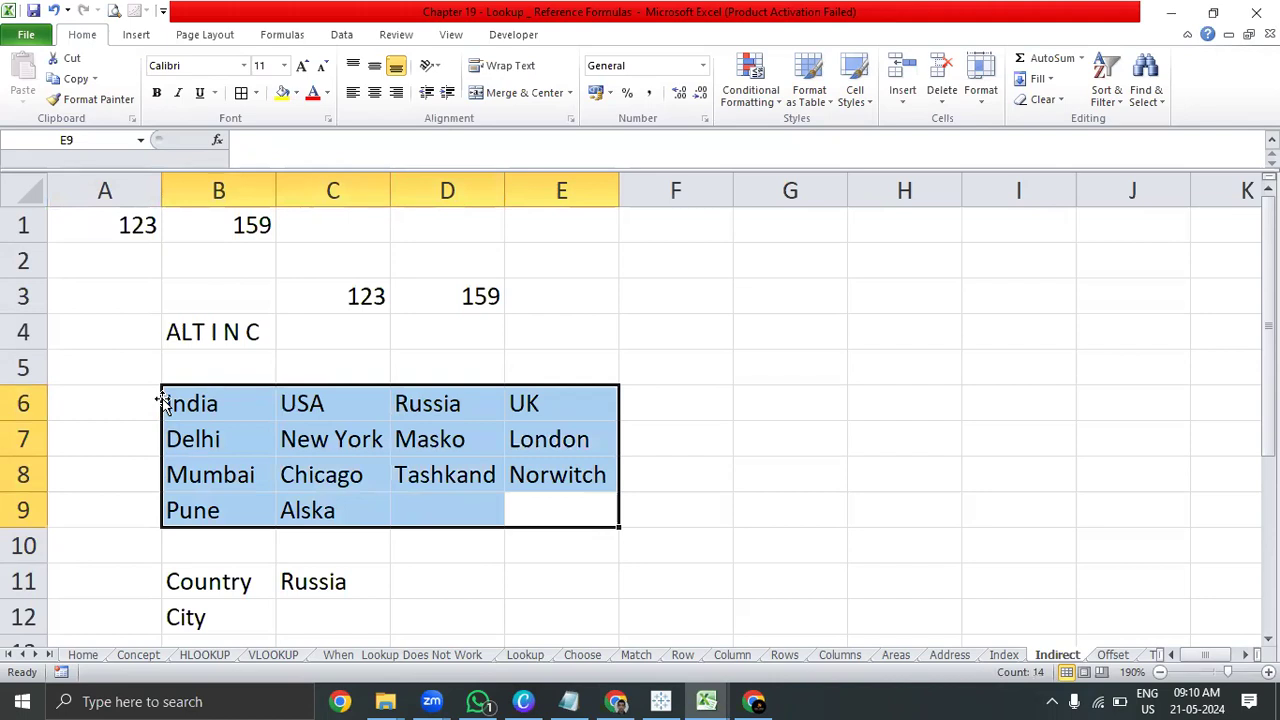
pyautogui.hotkey('alt', 'h')
pyautogui.press('a')
pyautogui.press('c')
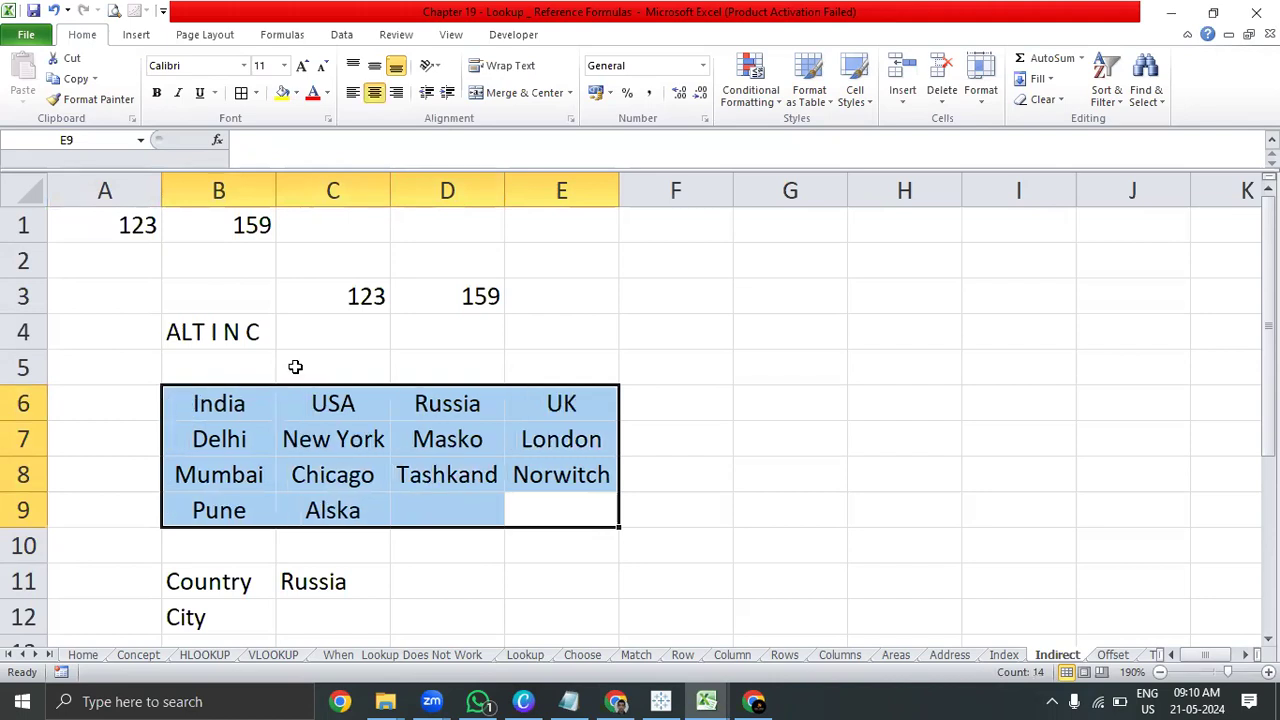
# - Review the country headings and India's cities, and inspect the workbook's defined names in the Name Manager
pyautogui.moveTo(228, 408); pyautogui.dragTo(550, 415)
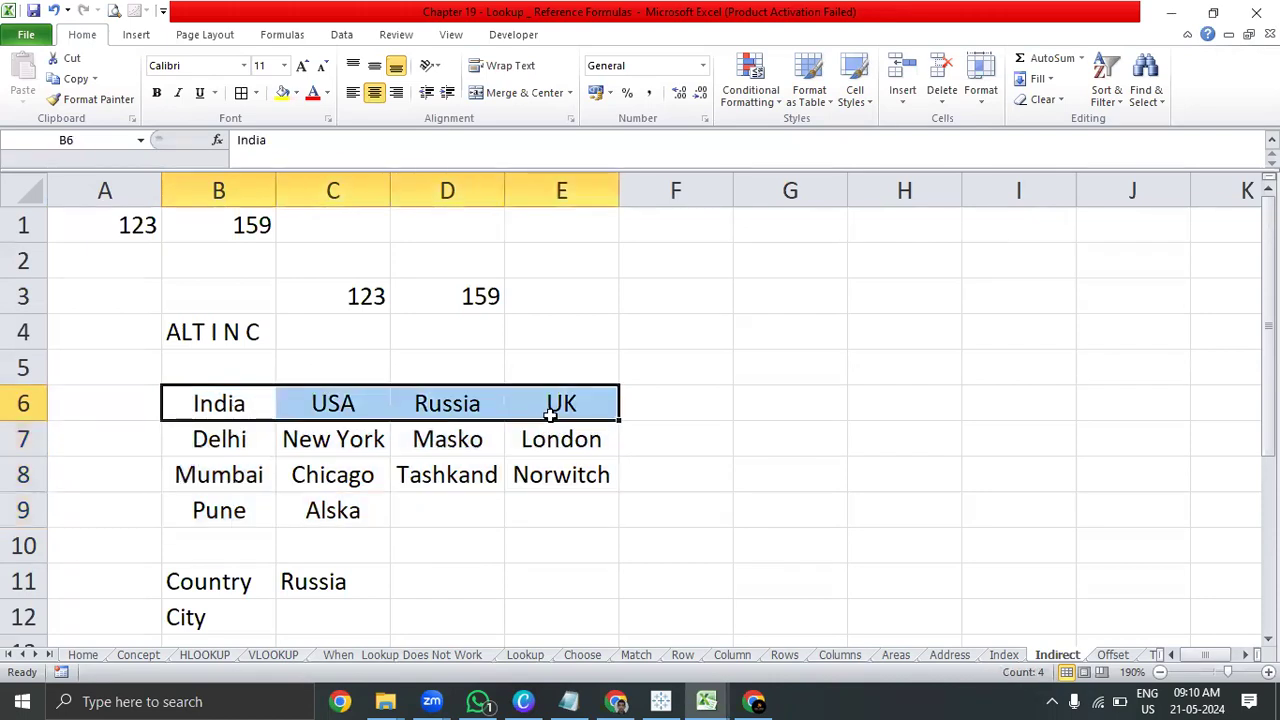
pyautogui.moveTo(232, 405); pyautogui.dragTo(545, 401)
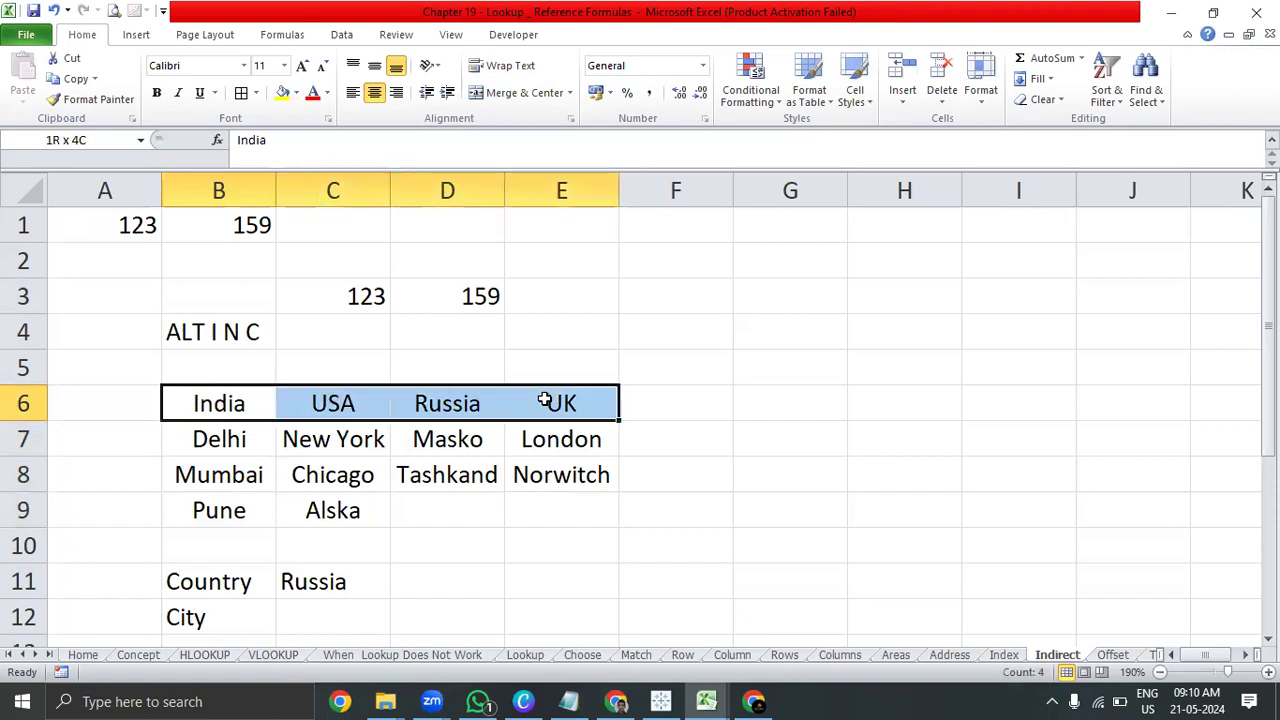
pyautogui.moveTo(545, 401); pyautogui.dragTo(544, 400)
pyautogui.moveTo(230, 440); pyautogui.dragTo(228, 508)
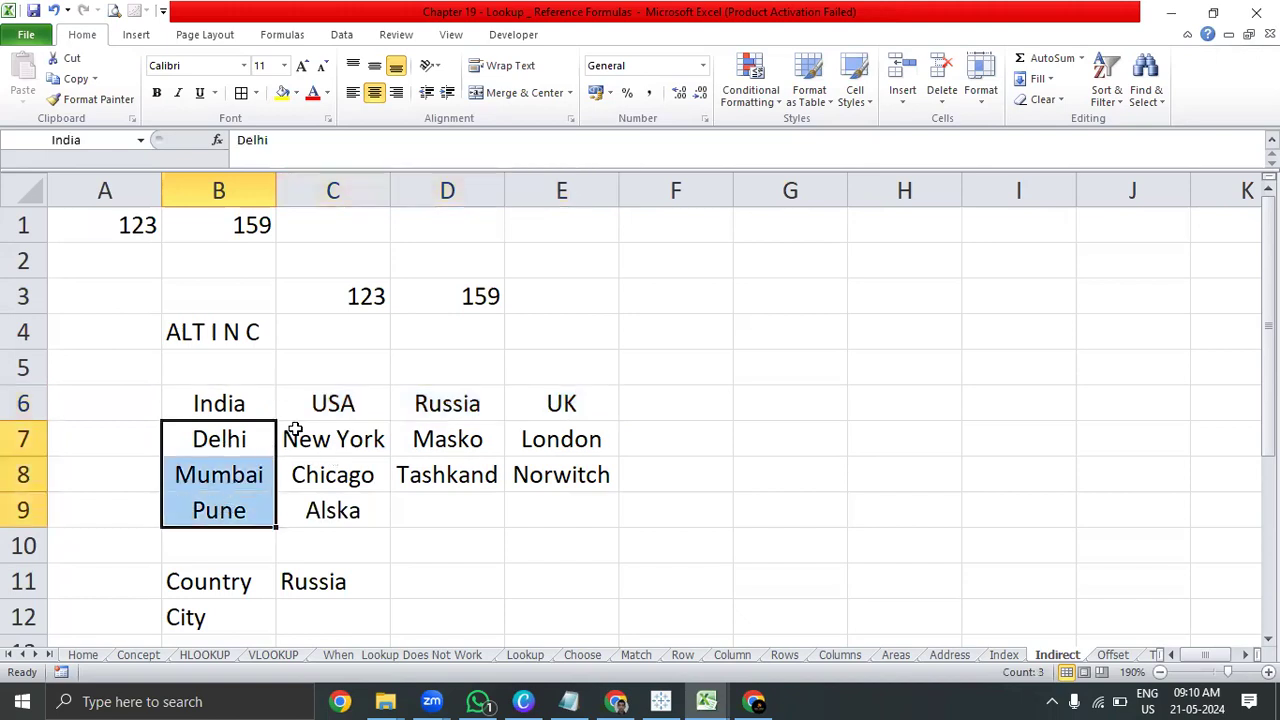
pyautogui.click(224, 411)
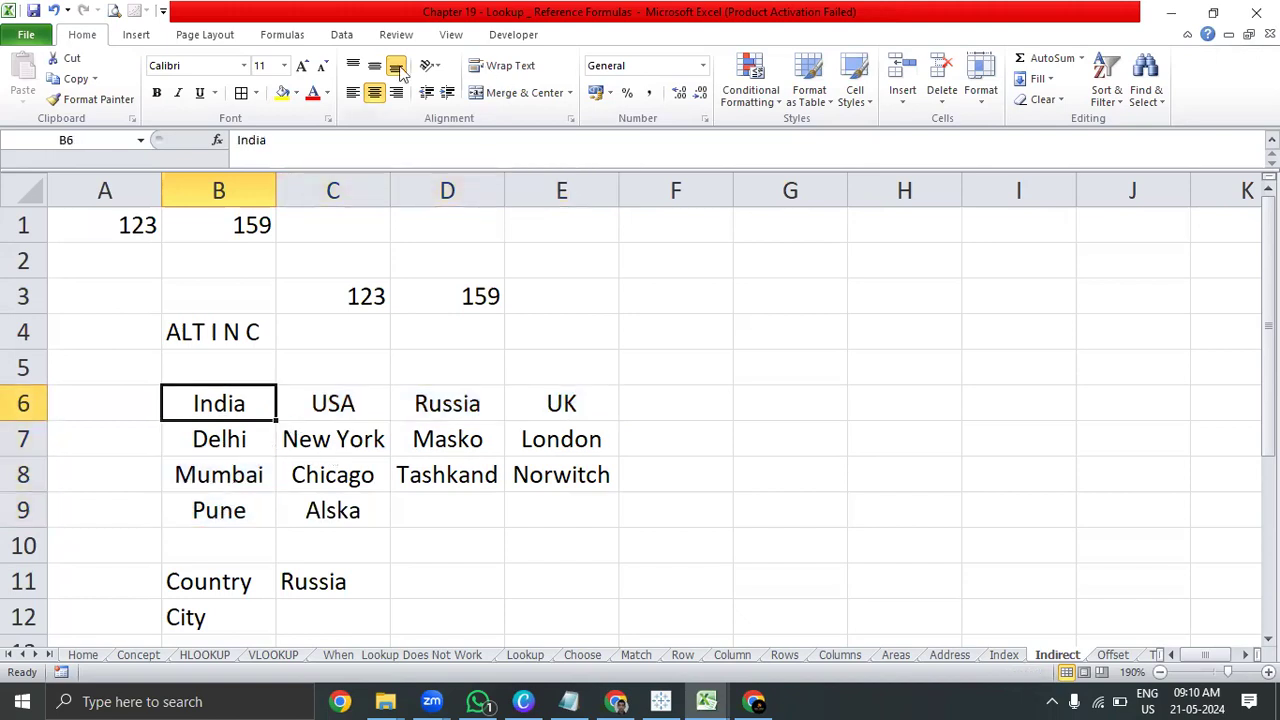
pyautogui.click(280, 34)
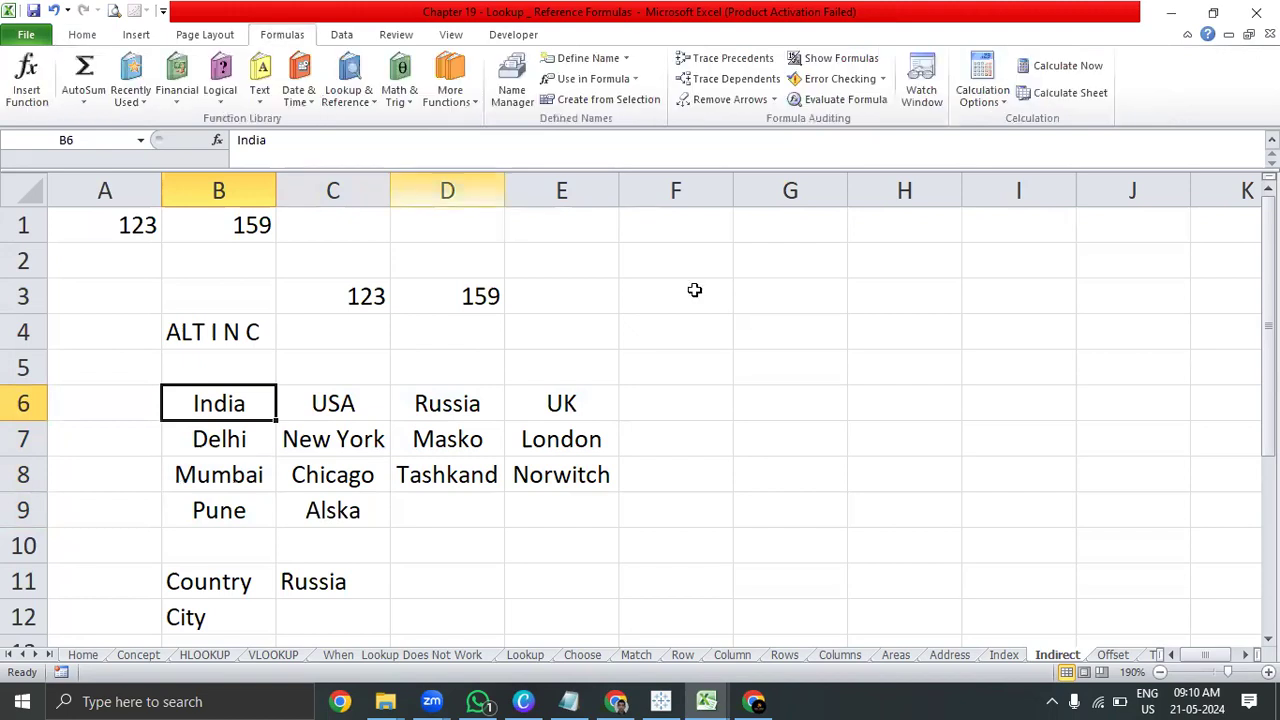
pyautogui.click(505, 92)
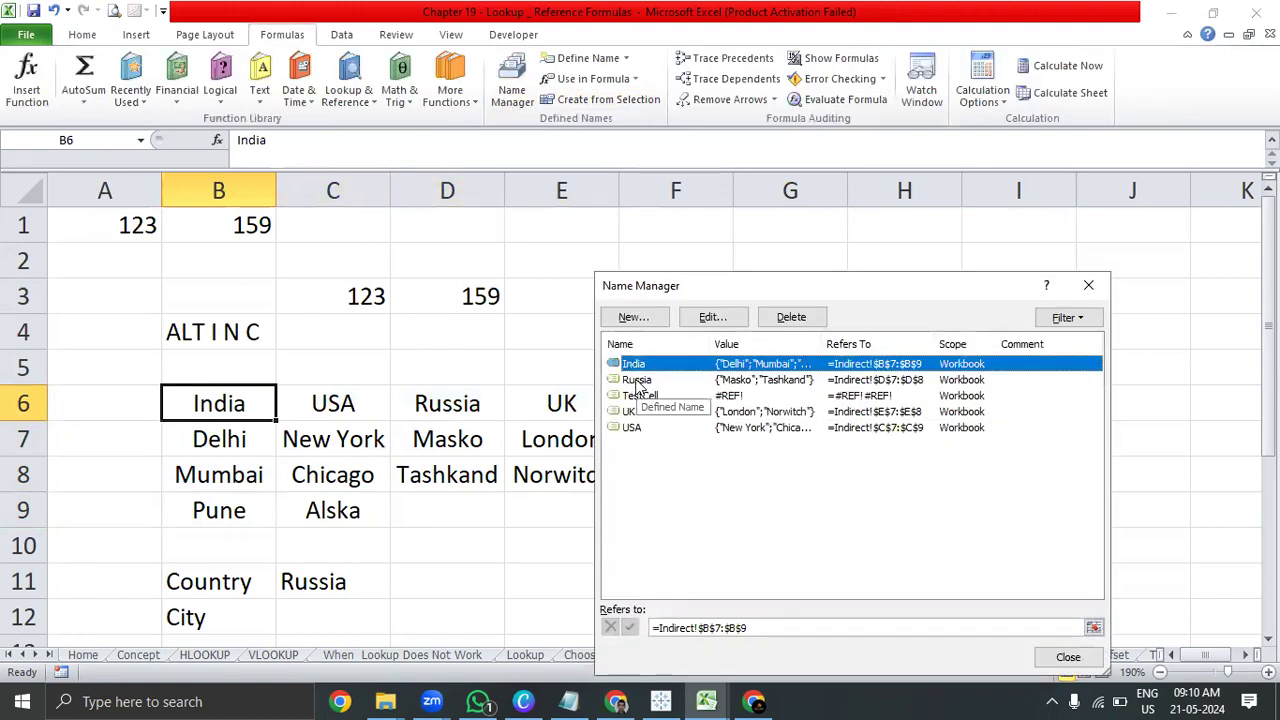
pyautogui.press('Escape')
pyautogui.doubleClick(217, 414)
pyautogui.moveTo(217, 414); pyautogui.dragTo(483, 543)
pyautogui.press('Escape')
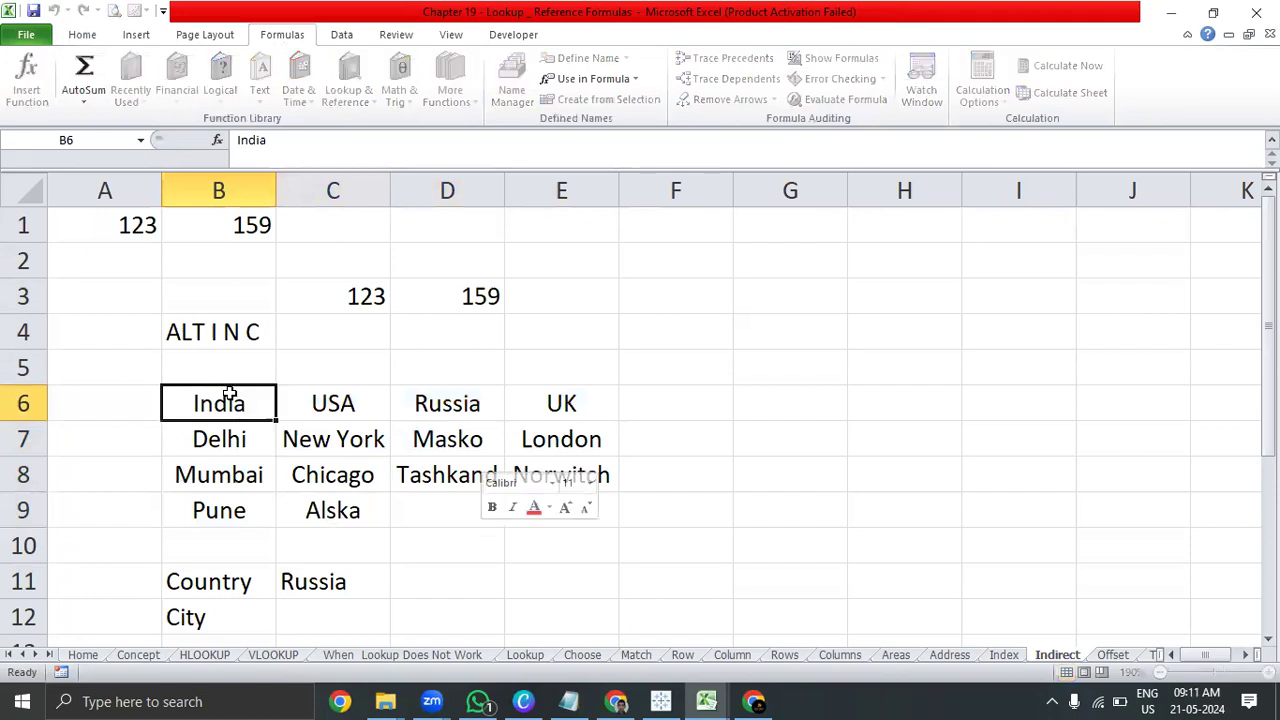
# - Copy the country and city table B6:E9 and paste it as values at C4 on a new sheet in Book2
pyautogui.moveTo(272, 405); pyautogui.dragTo(566, 517)
pyautogui.hotkey('ctrl', 'c')
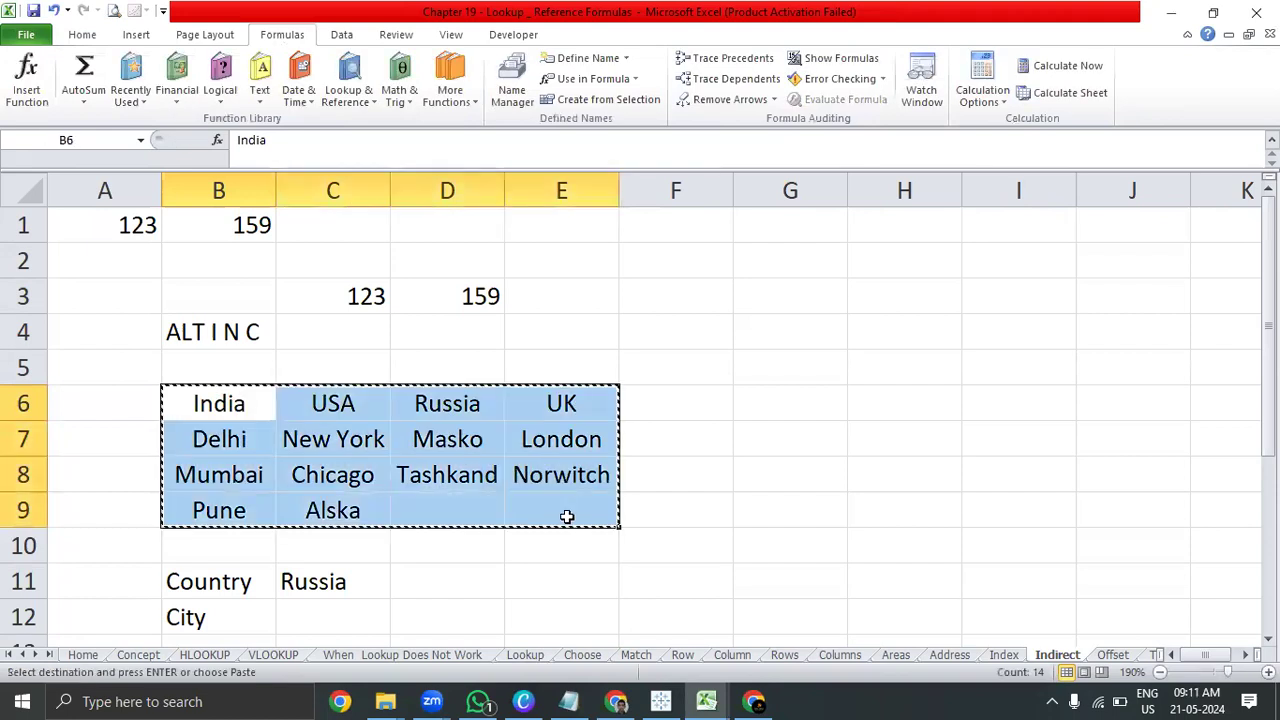
pyautogui.hotkey('ctrl', 'Tab')
pyautogui.click(322, 656)
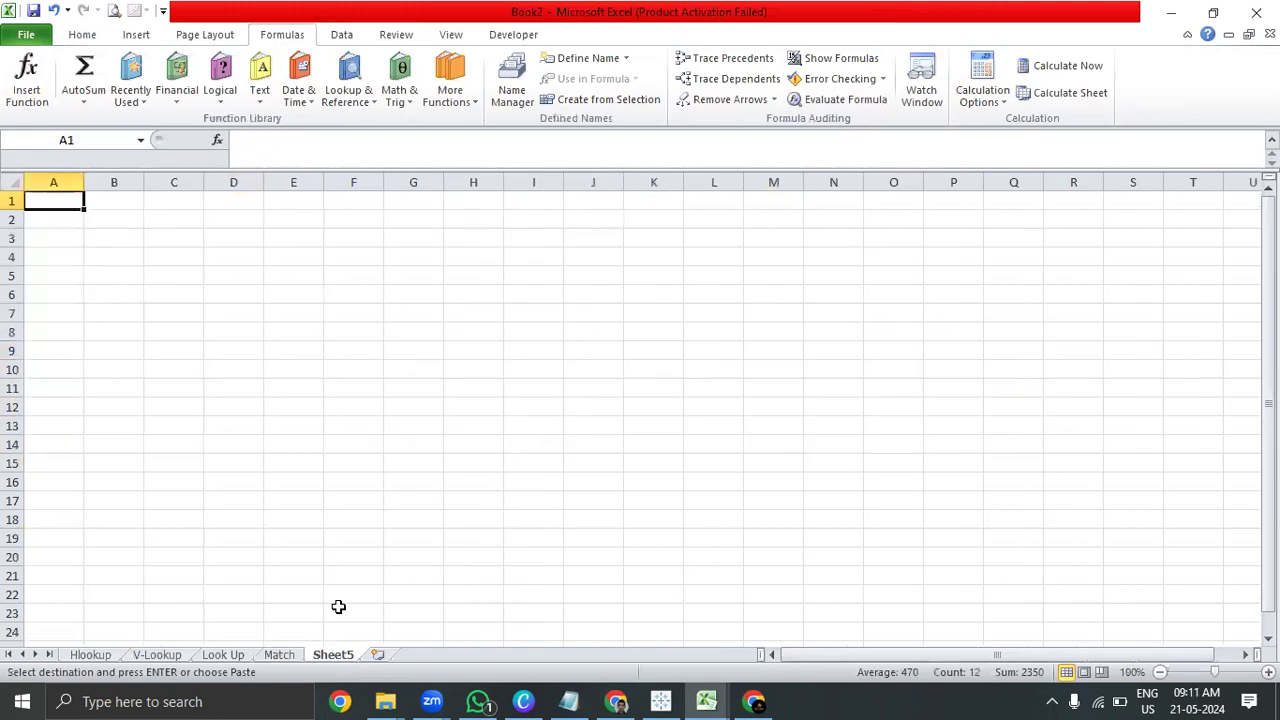
pyautogui.click(179, 251)
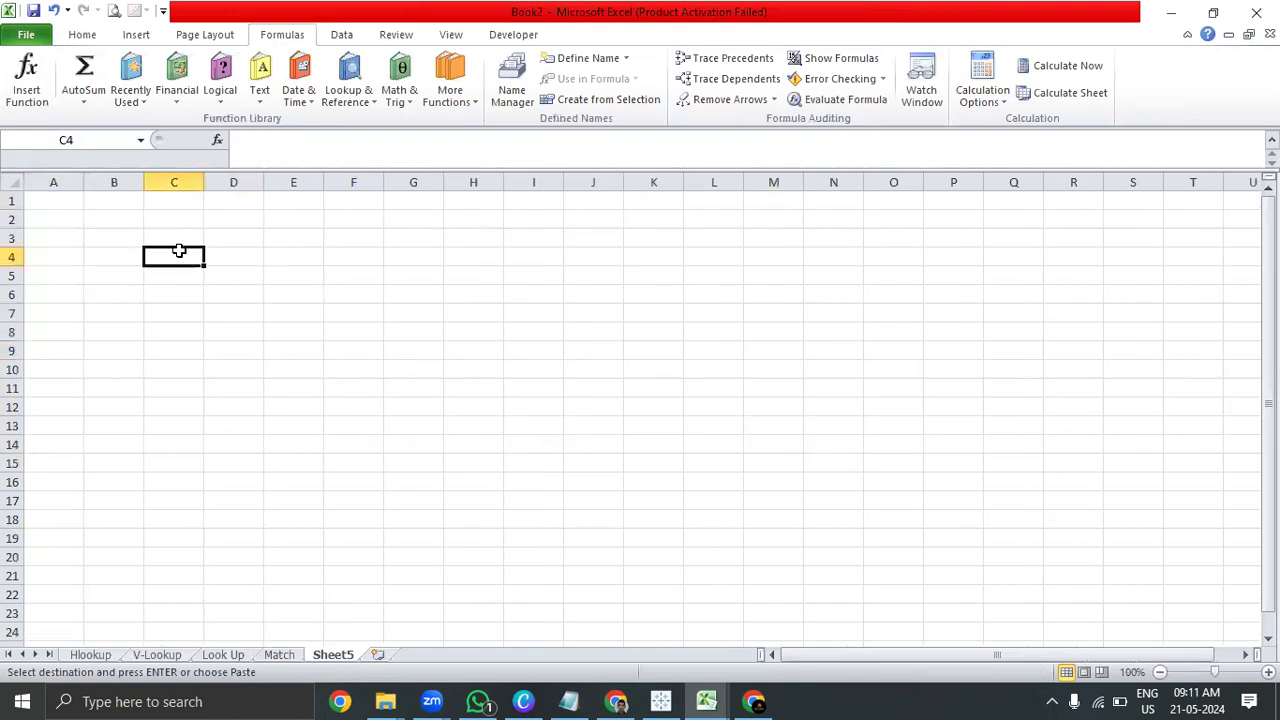
pyautogui.hotkey('ctrl', 'alt', 'v')
pyautogui.press('v')
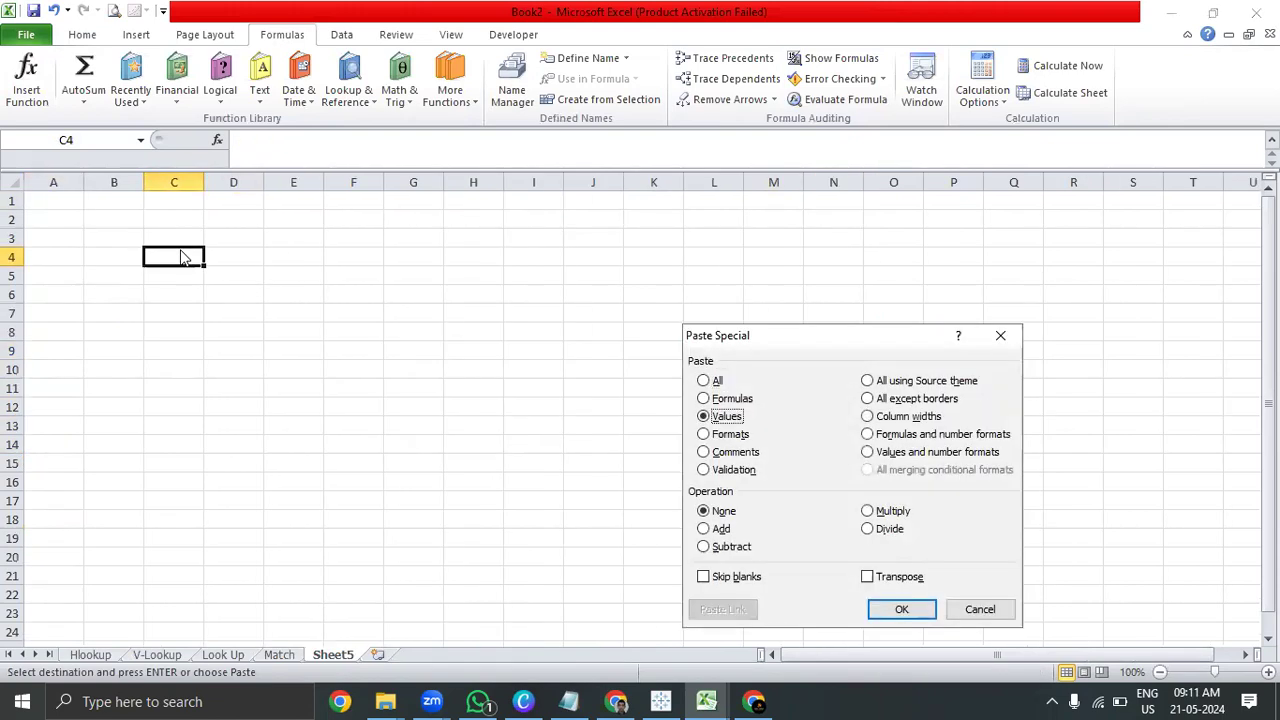
pyautogui.press('Return')
# - Make the country headings in C4:F4 bold
pyautogui.click(179, 251)
pyautogui.hotkey('ctrl', 'shift', 'Right')
pyautogui.hotkey('ctrl', 'b')
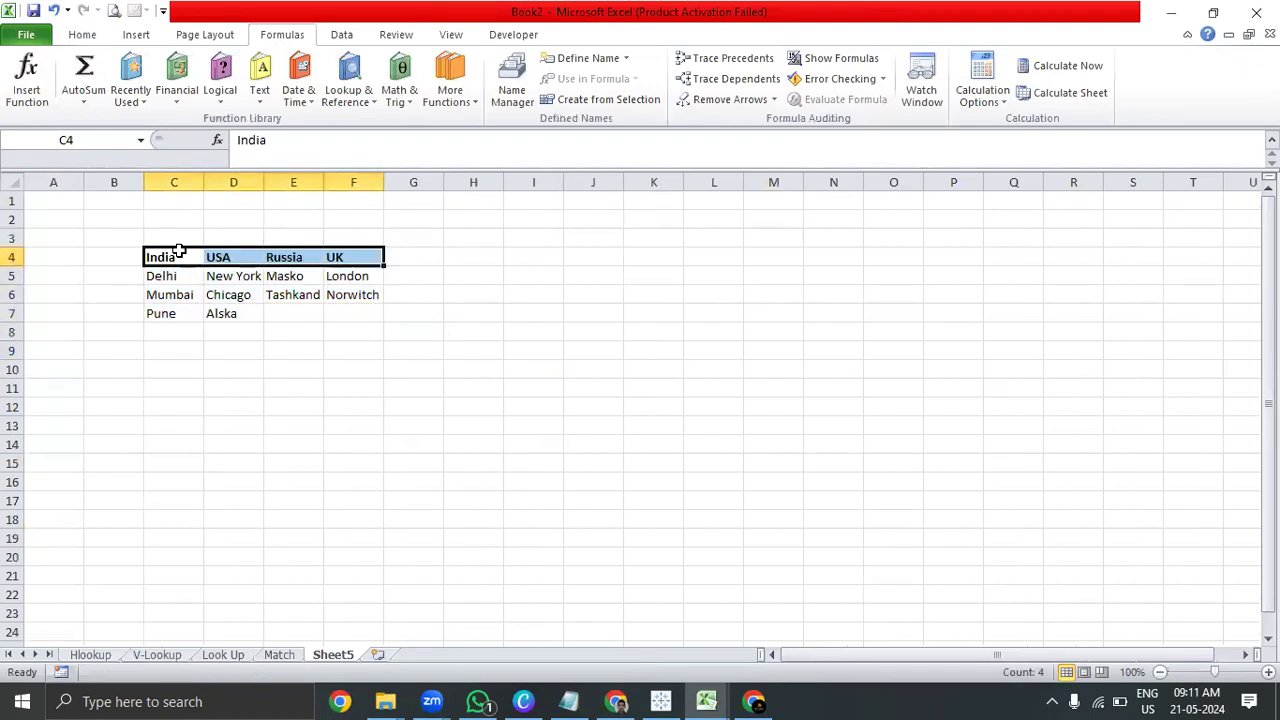
# - Start a new workbook-scoped name India in the Name Manager that refers to =Sheet5!$C$5:$C$7
pyautogui.click(175, 256)
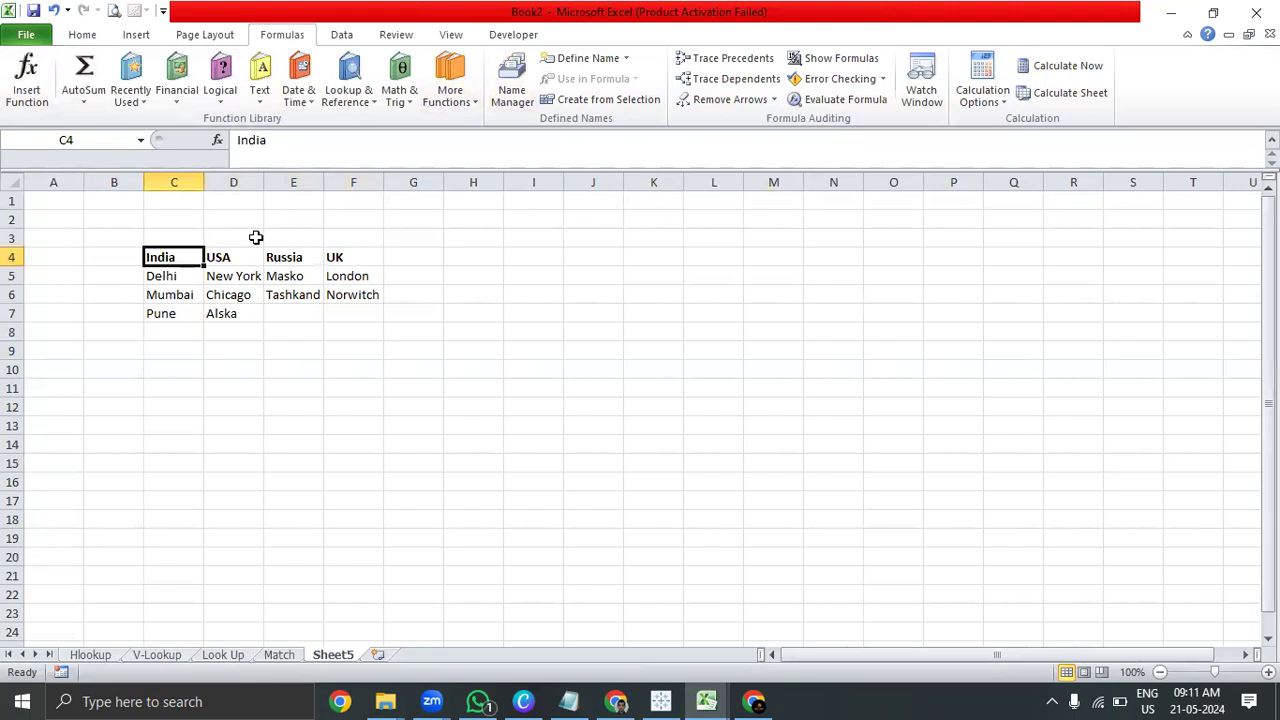
pyautogui.click(511, 85)
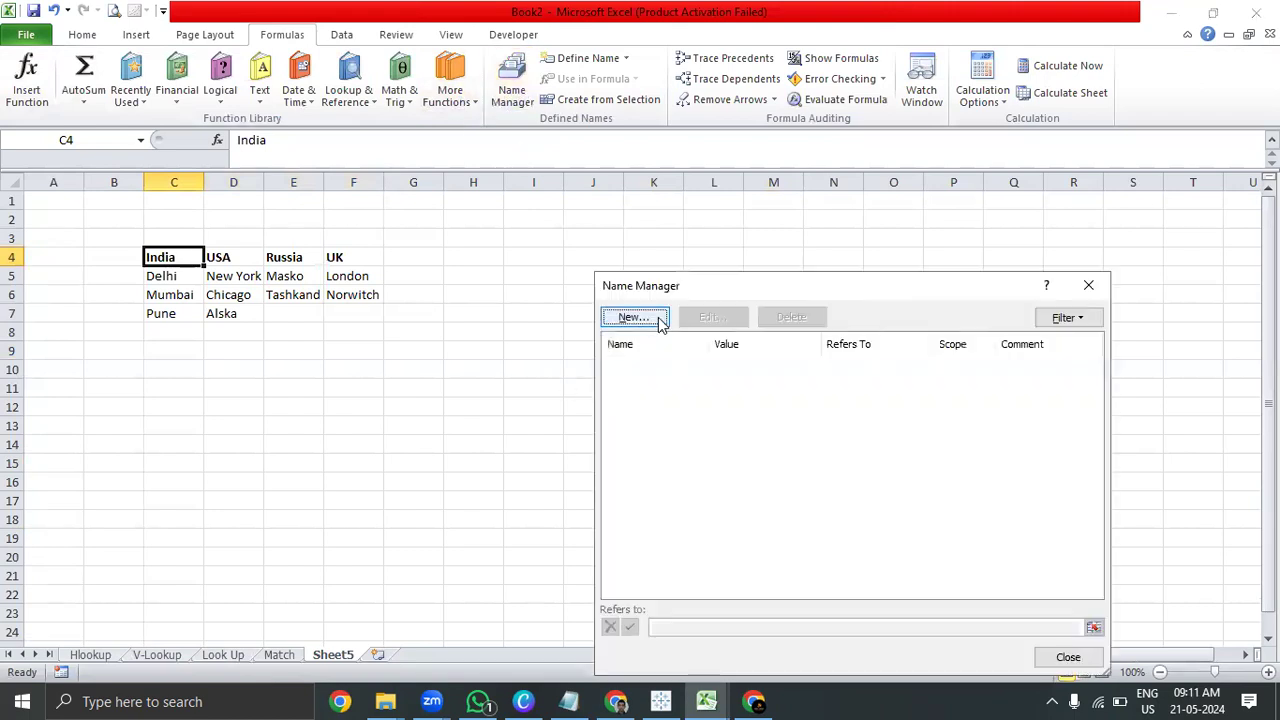
pyautogui.click(658, 322)
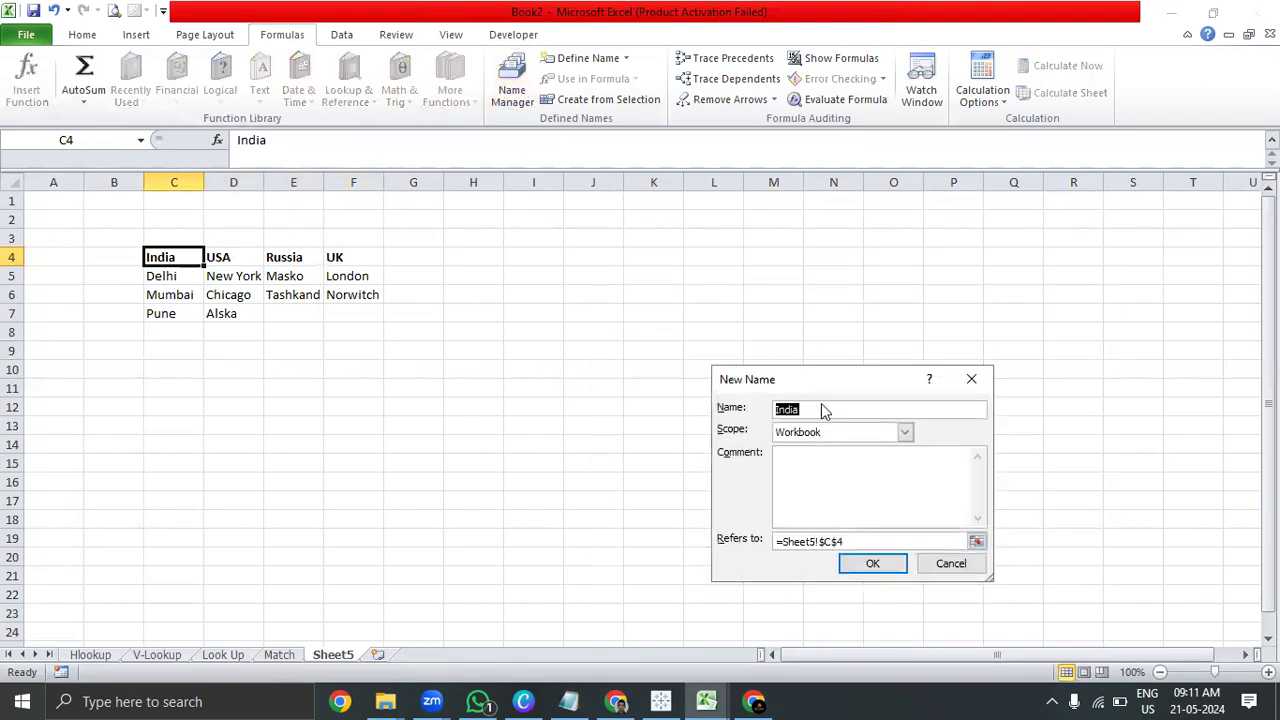
pyautogui.click(979, 547)
pyautogui.moveTo(186, 276); pyautogui.dragTo(180, 314)
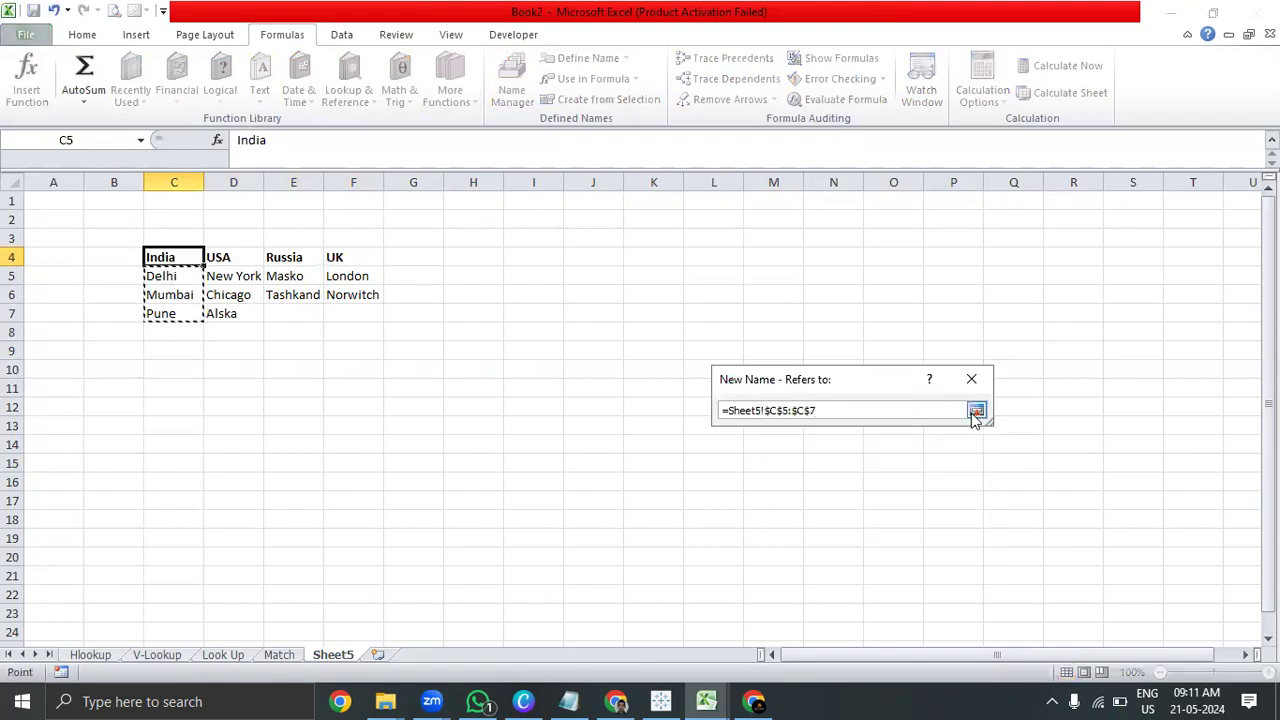